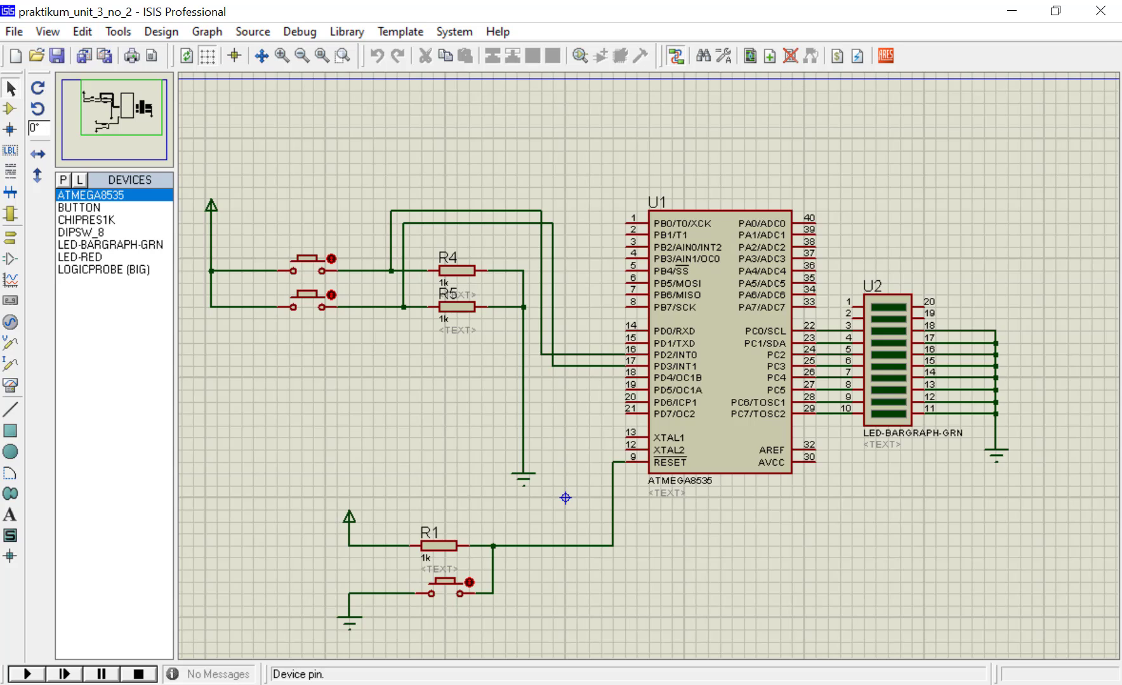
Switch to the lab guide PDF in Foxit Reader and read experiment 2's instructions and CodeWizard settings for Port C and Port D
key(alt+Tab)
scroll(797, 397, up, 3)
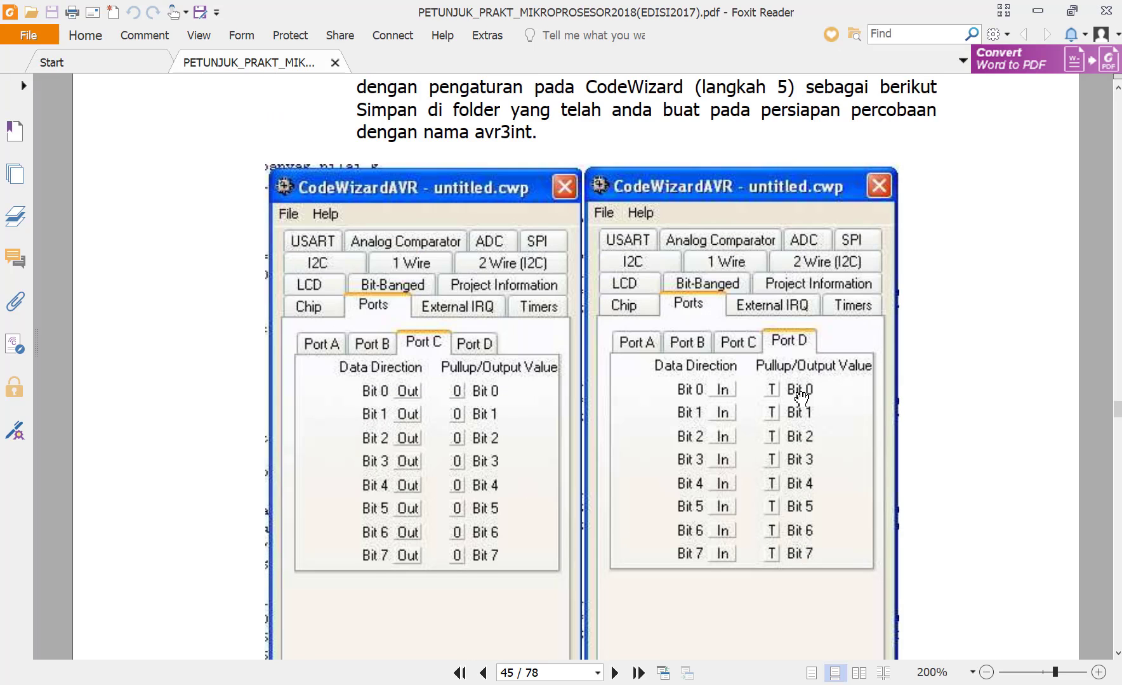
scroll(801, 397, up, 1)
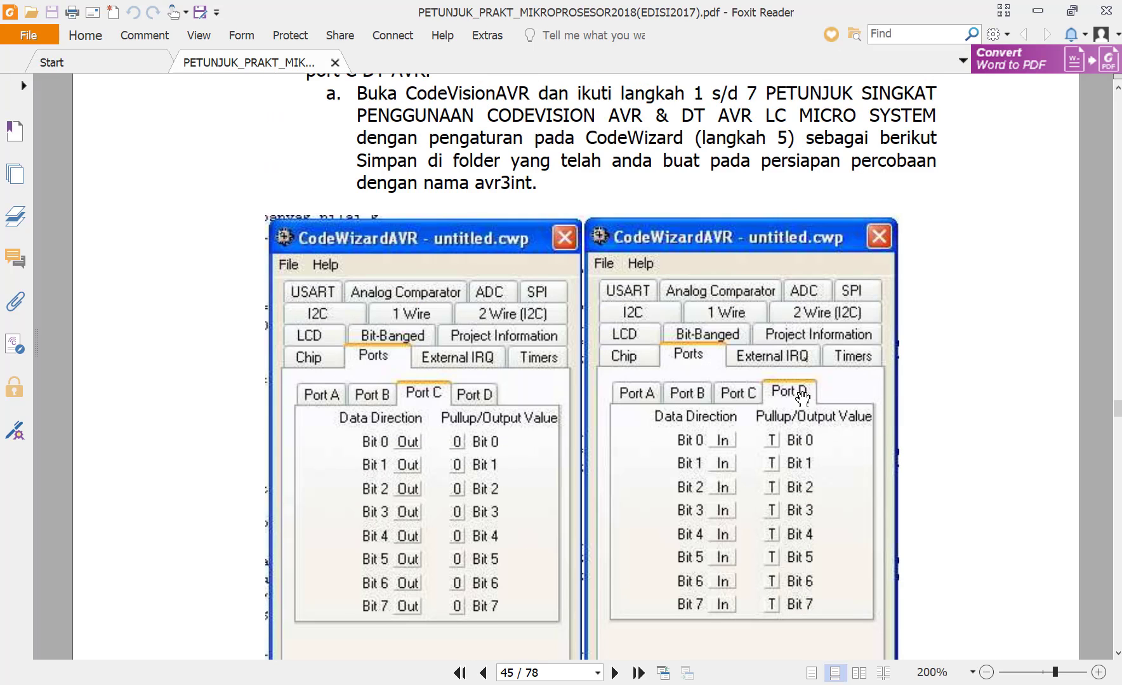
scroll(959, 419, up, 2)
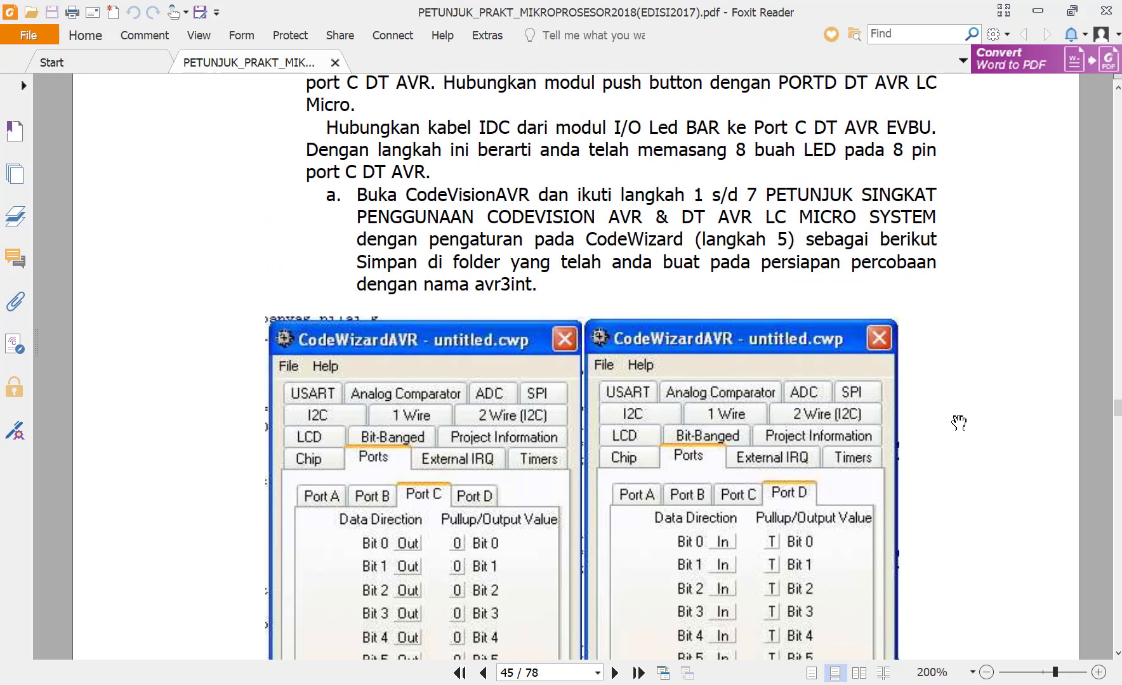
drag(1054, 673, 1045, 673)
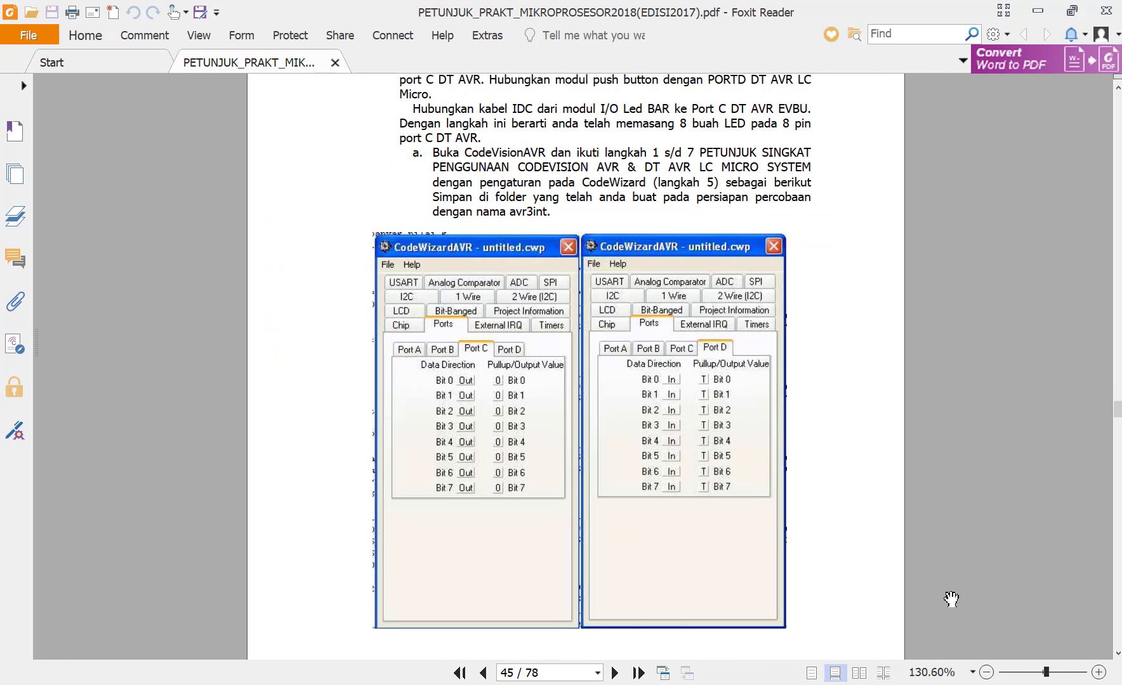
click(1099, 673)
click(1099, 672)
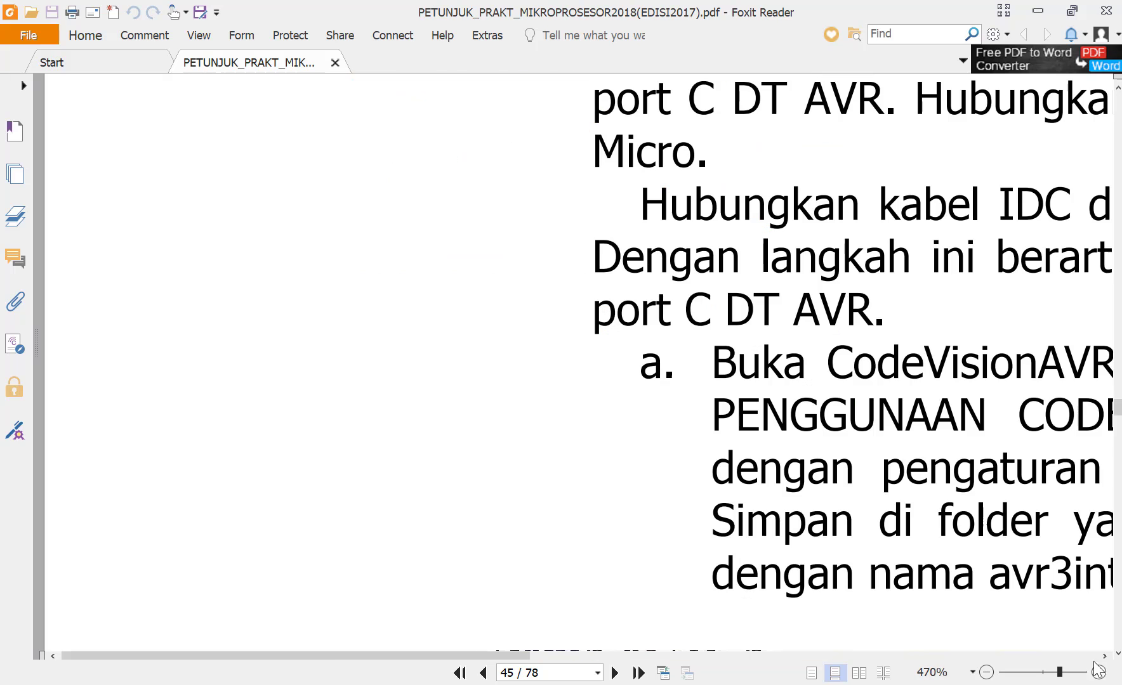
click(986, 673)
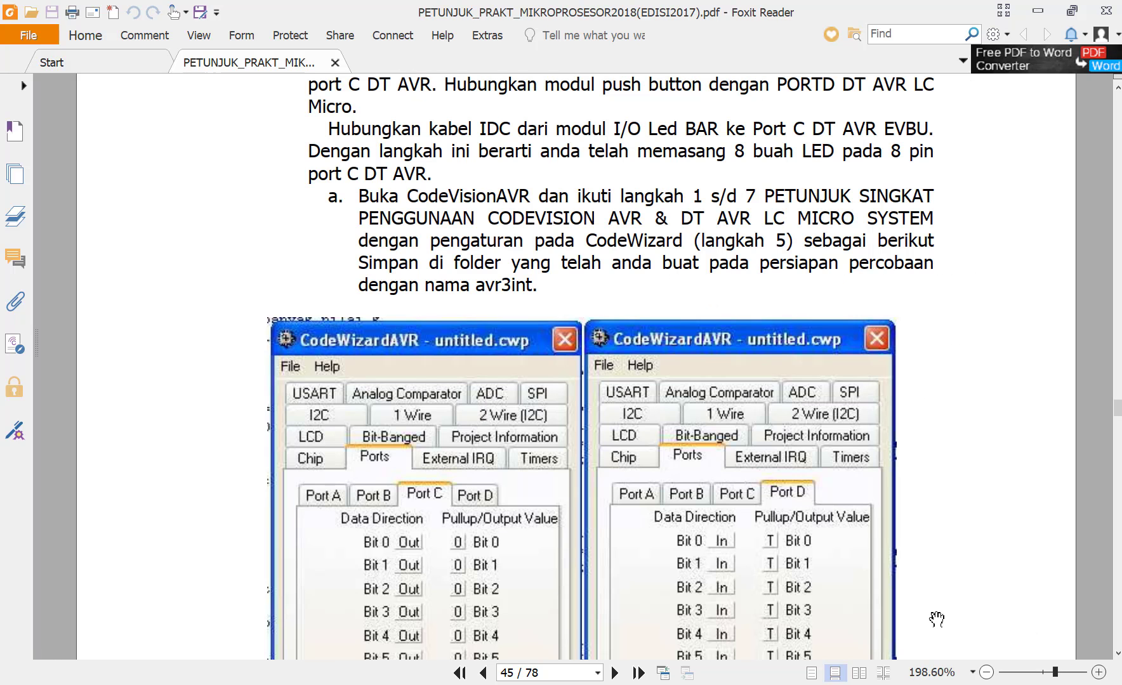
scroll(736, 375, down, 3)
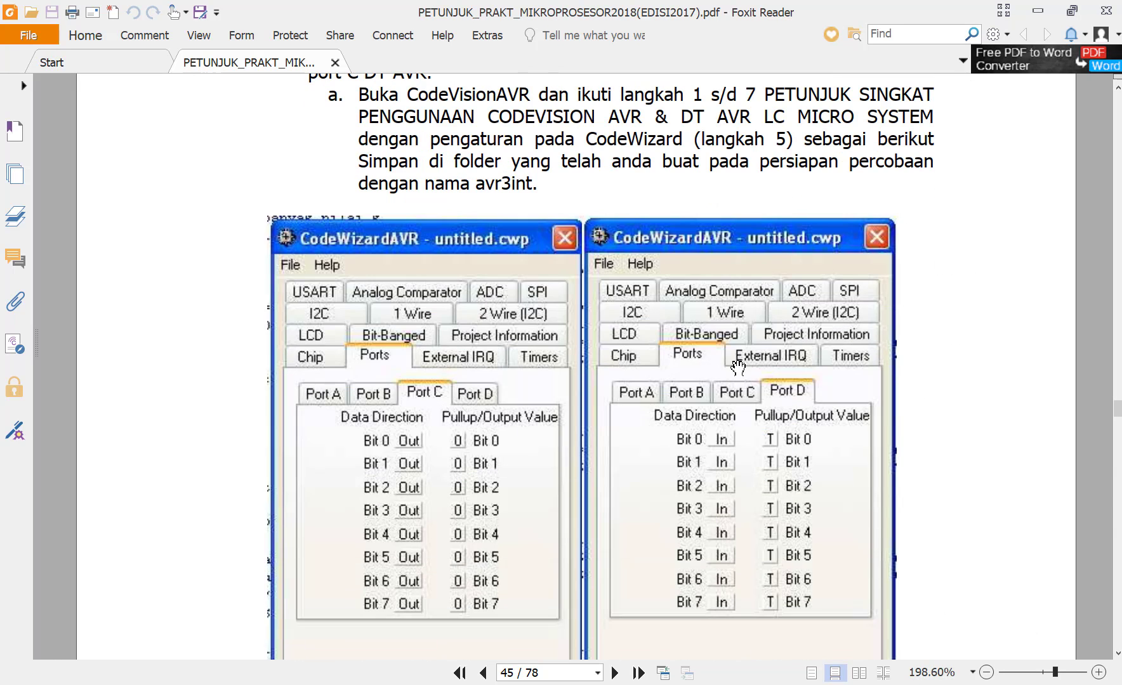
scroll(851, 380, up, 3)
scroll(852, 383, up, 5)
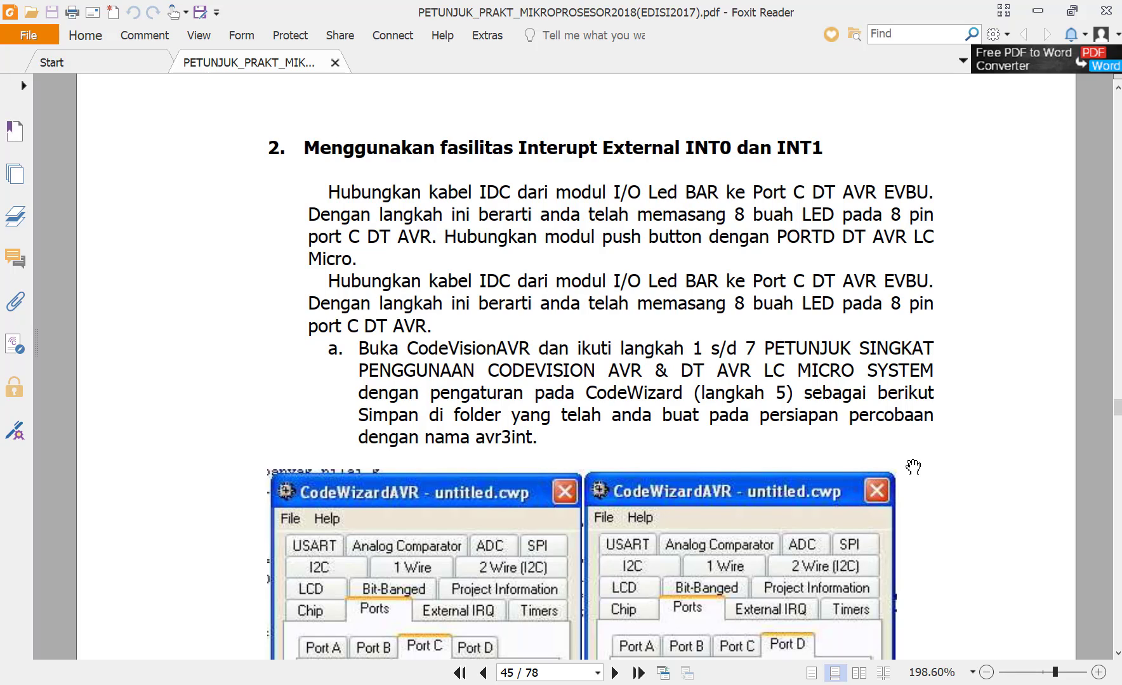
Examine the guide's External IRQ settings on the following page, and review the Port C and Port D settings again
scroll(872, 469, down, 10)
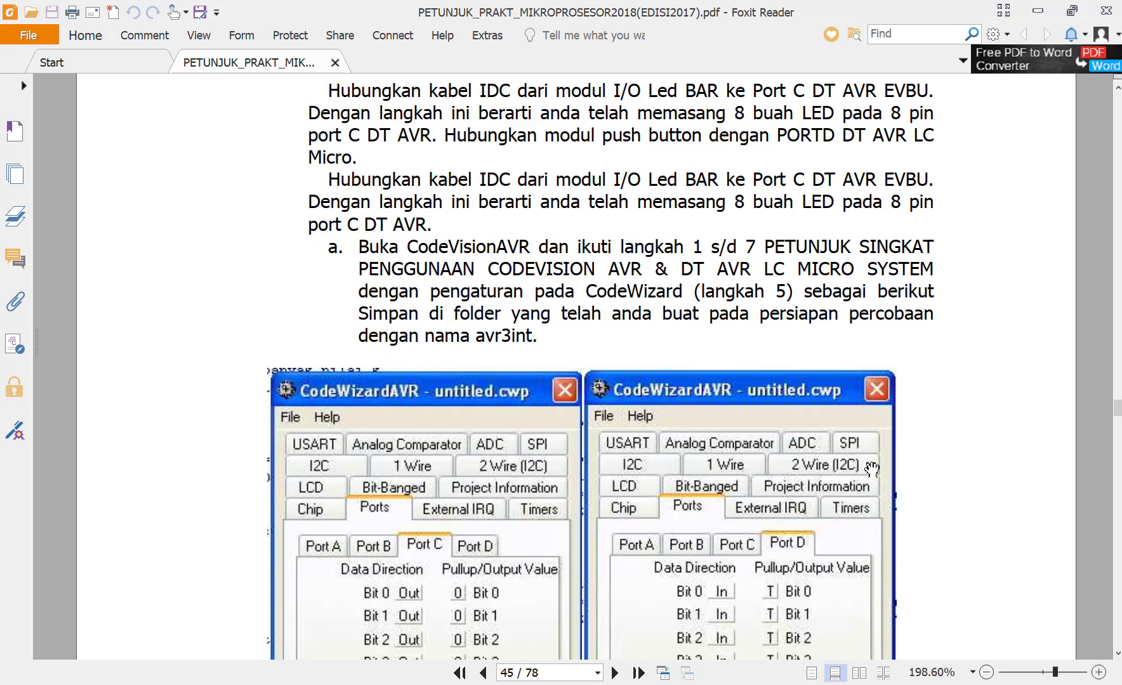
scroll(872, 469, down, 5)
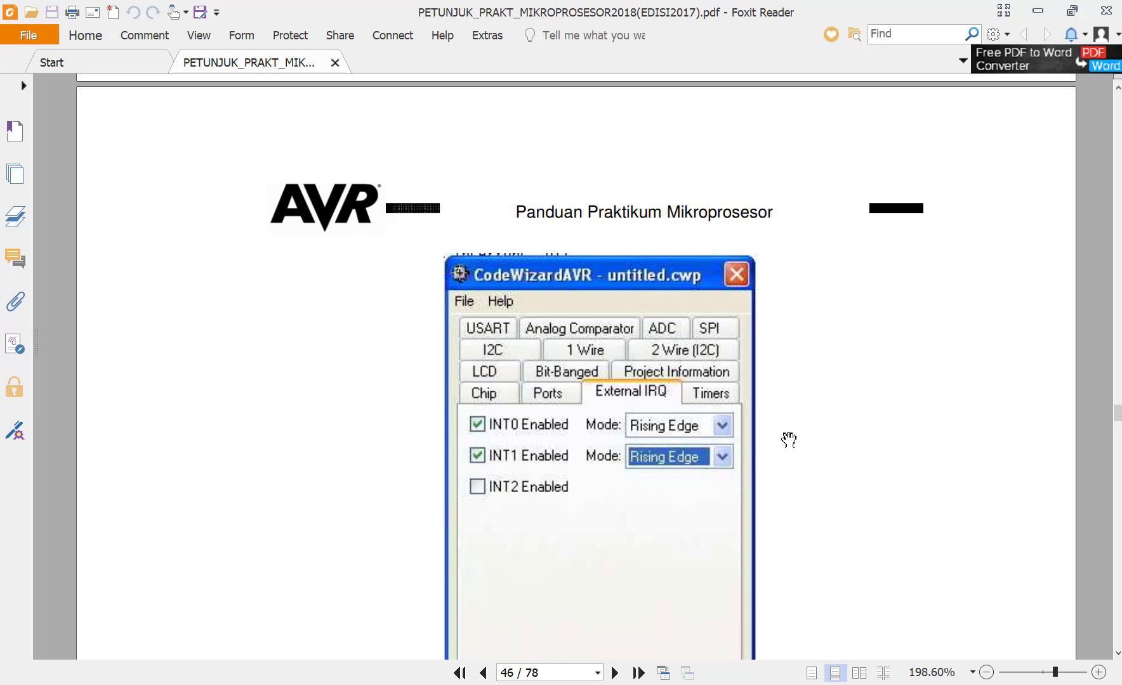
scroll(820, 428, up, 8)
scroll(822, 429, up, 5)
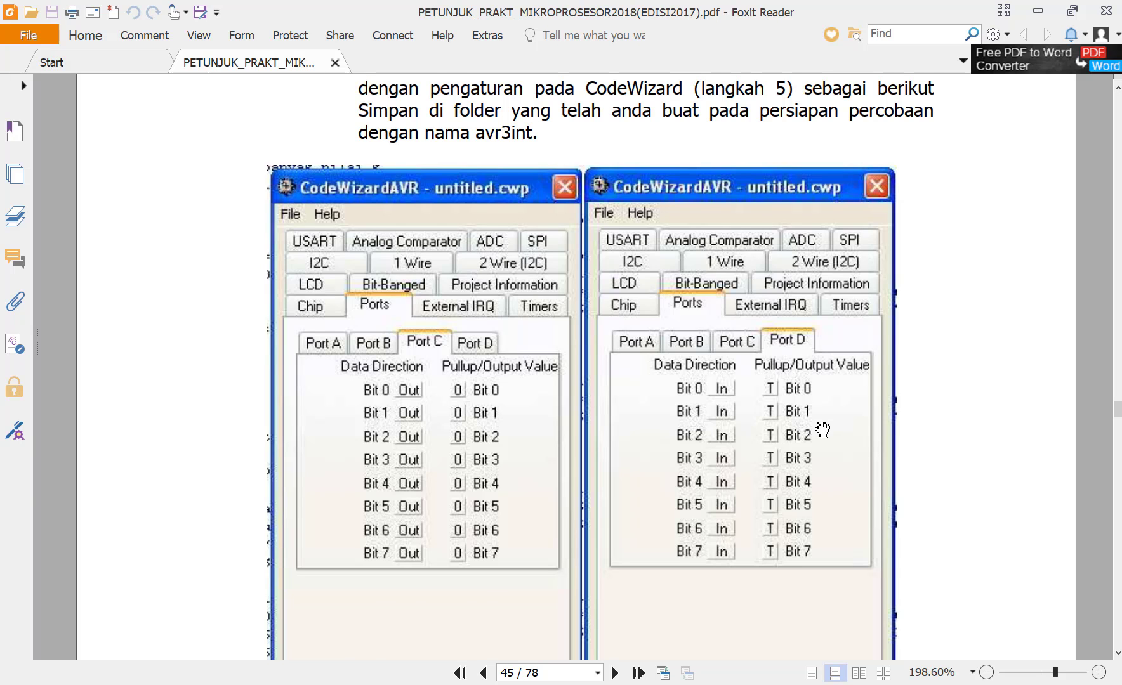
scroll(822, 430, up, 3)
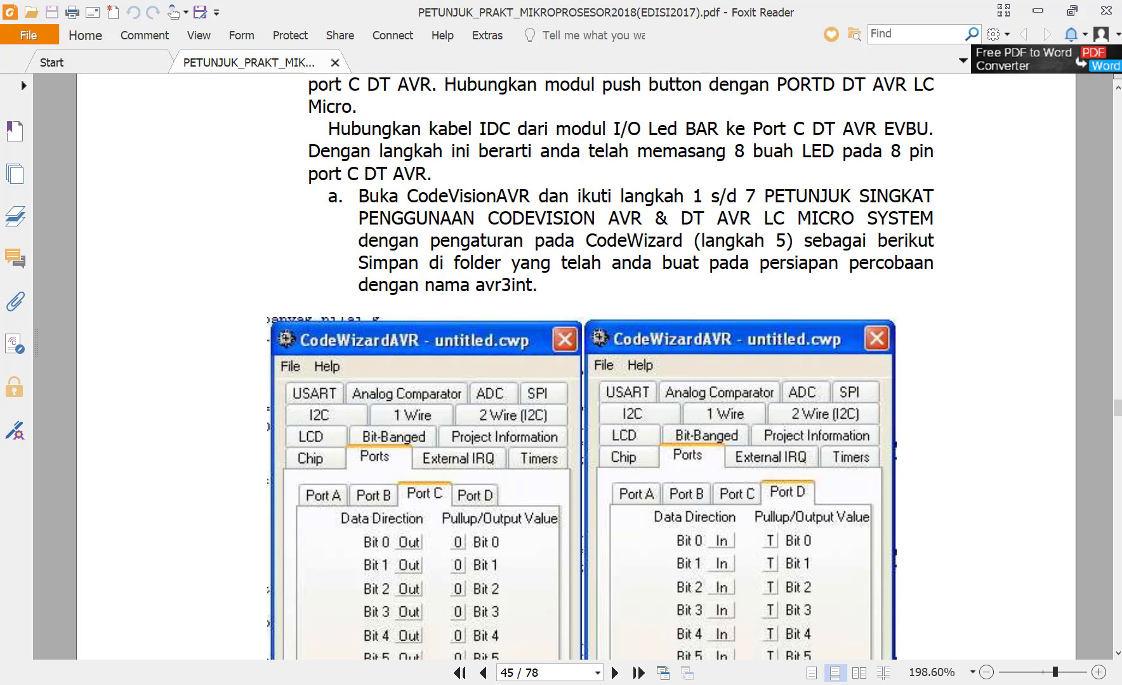
Switch to CodeVisionAVR and create a new project using CodeWizardAVR for the AT90, ATtiny, ATmega, FPSLIC chip type
key(alt+Tab)
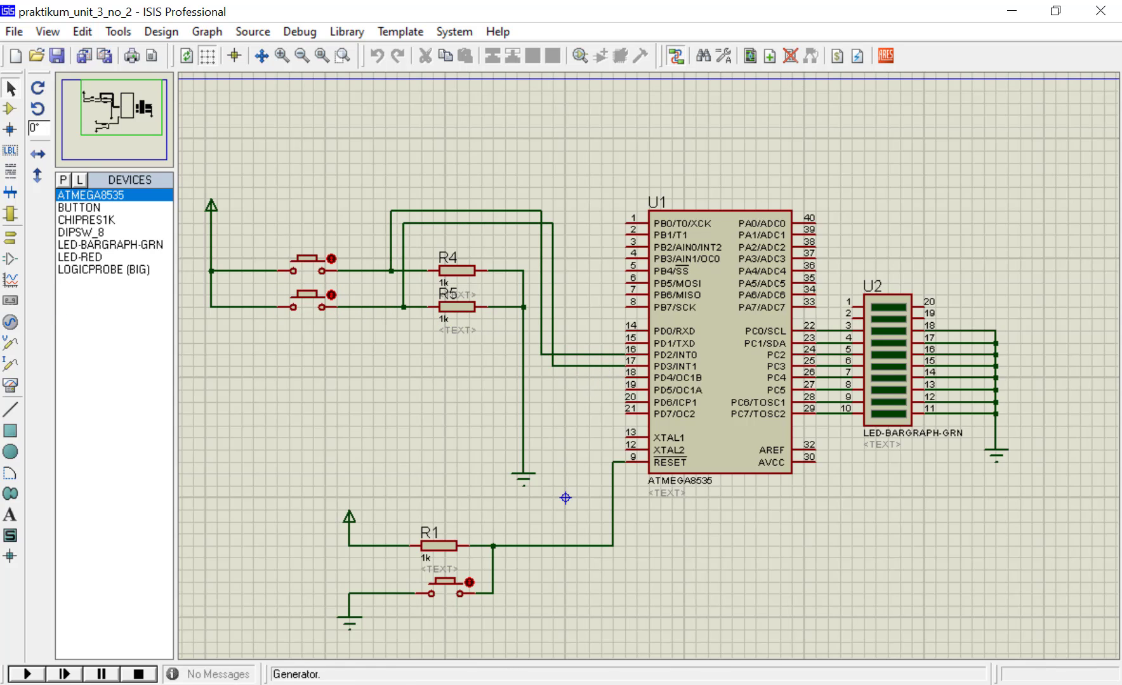
key(alt+Tab)
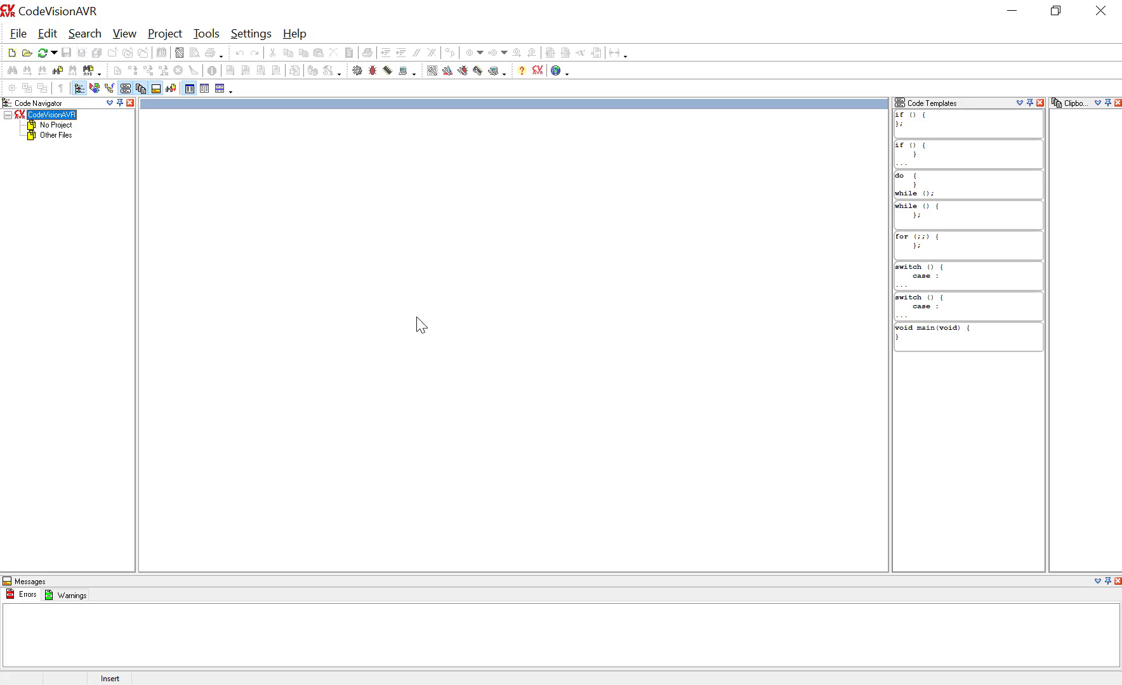
click(21, 38)
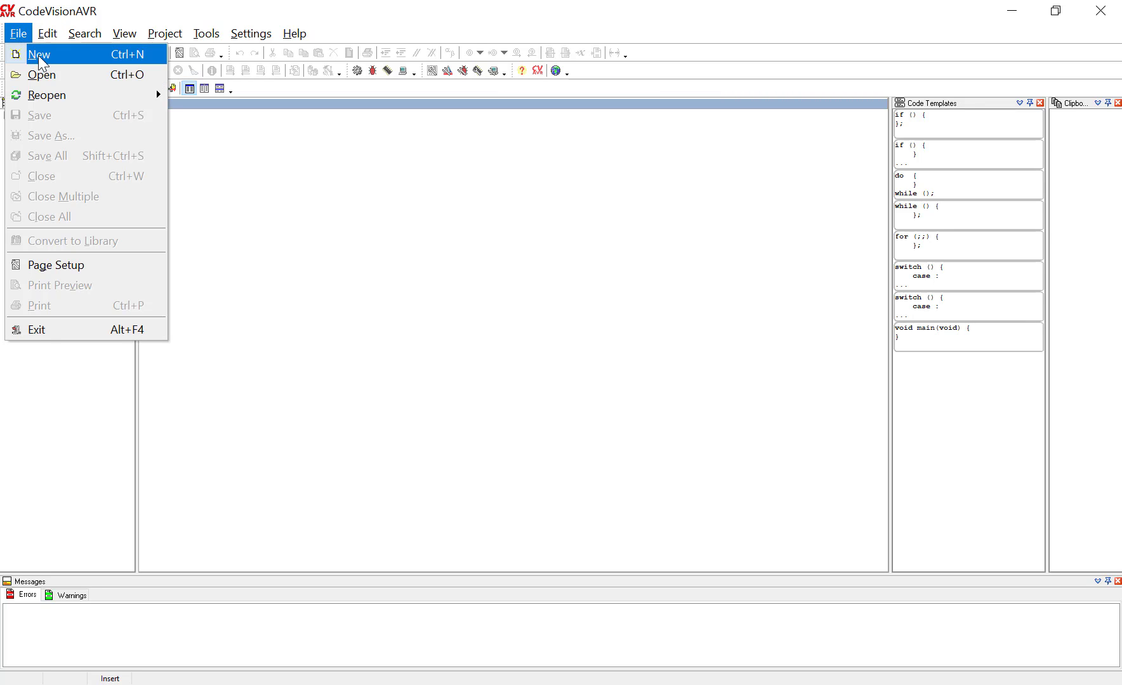
click(37, 54)
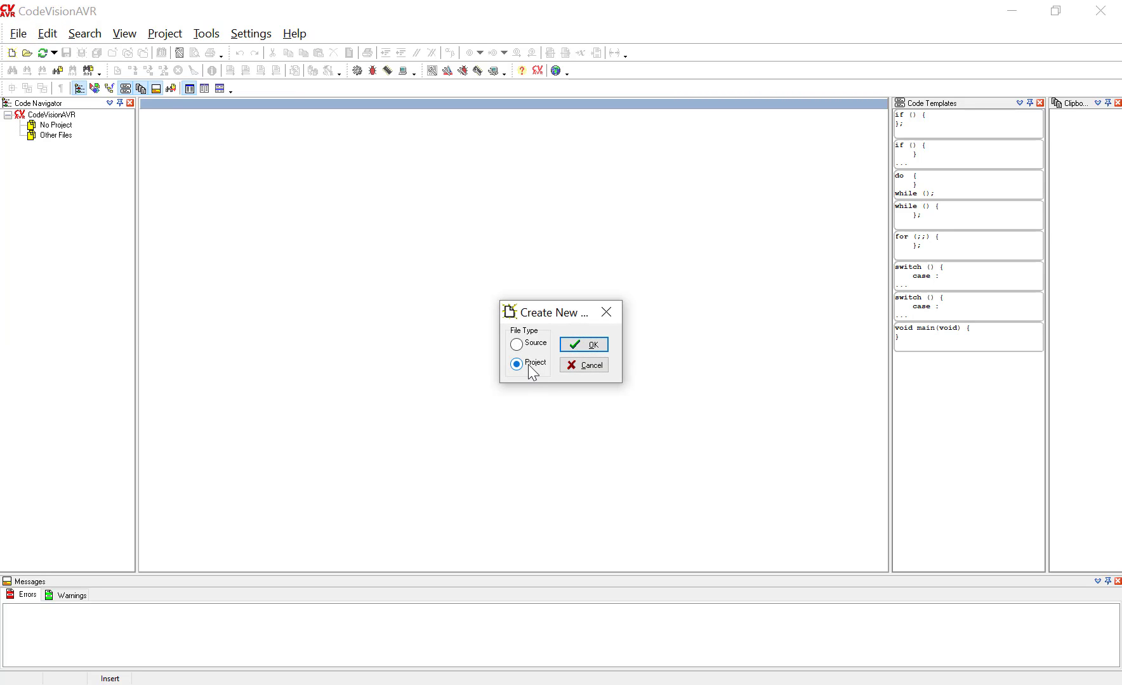
click(584, 353)
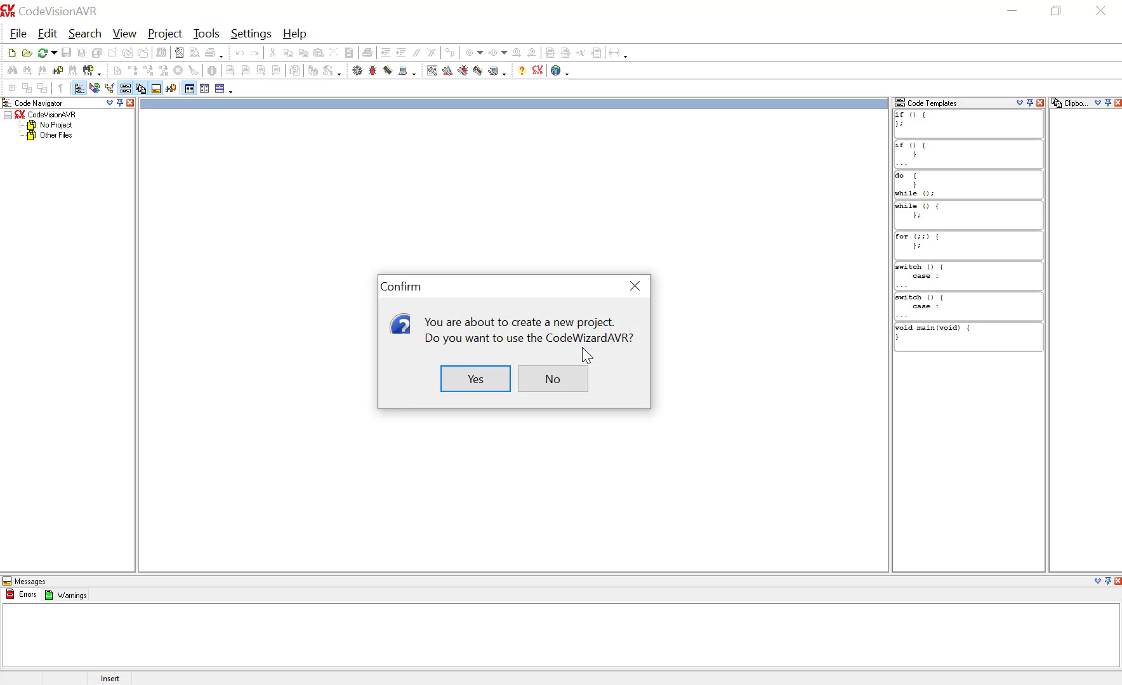
click(484, 383)
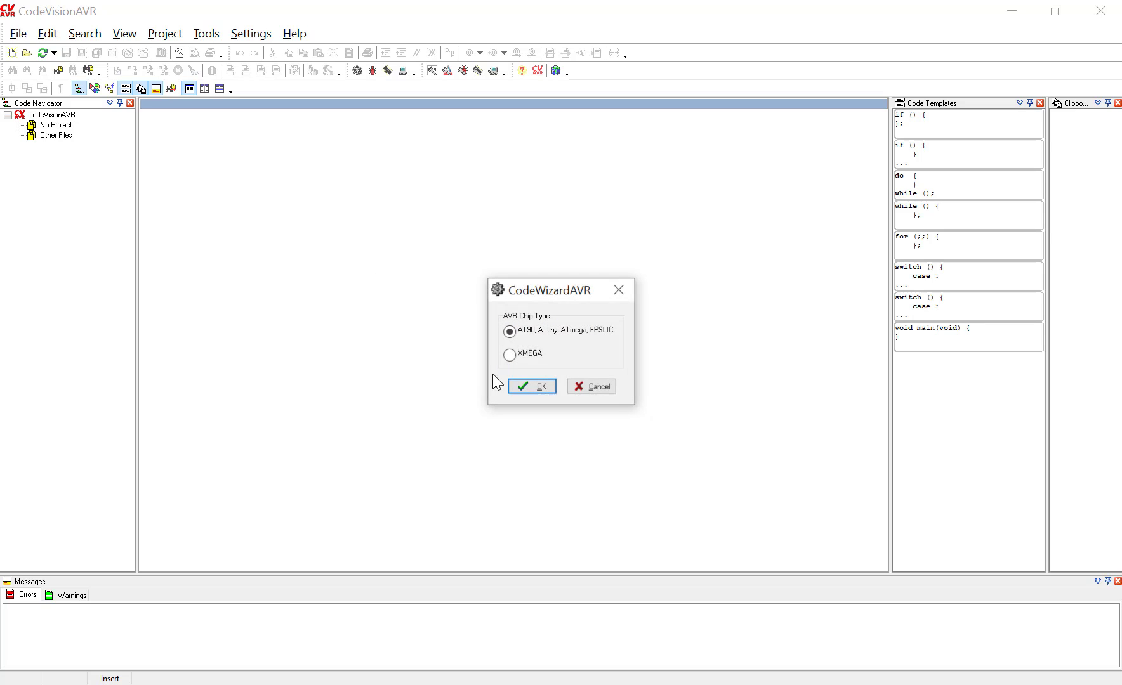
click(533, 382)
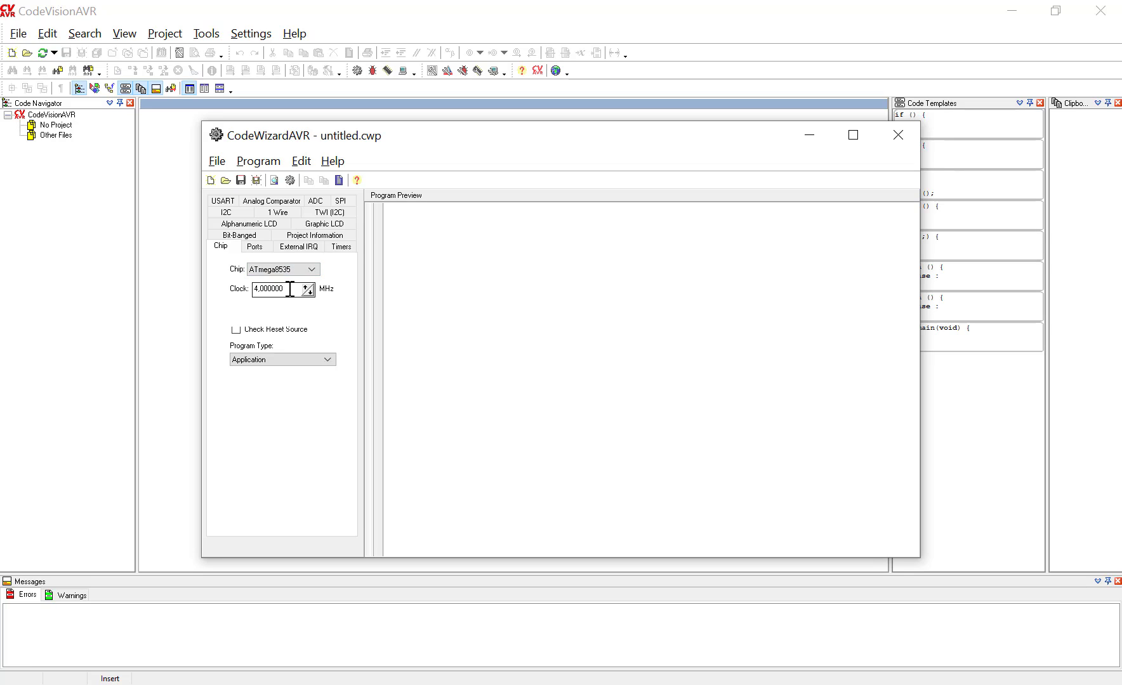
Return to the lab guide in Foxit Reader and check the CodeWizard port settings required for the experiment
click(262, 290)
key(alt+Tab)
scroll(641, 362, down, 3)
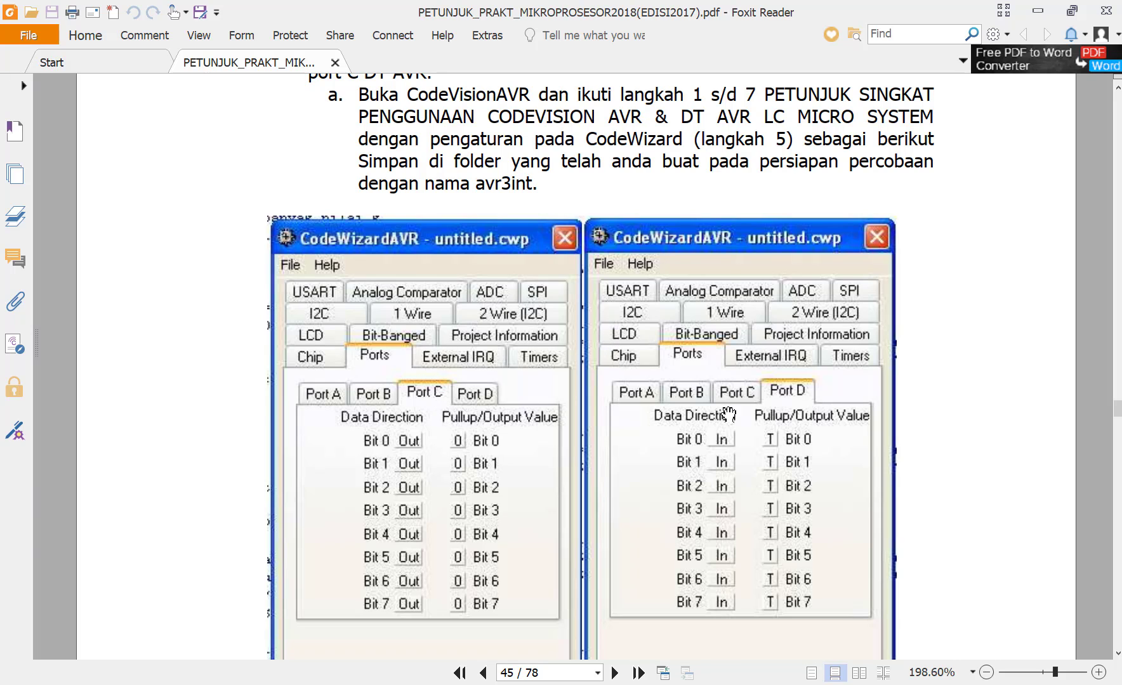
scroll(805, 406, up, 3)
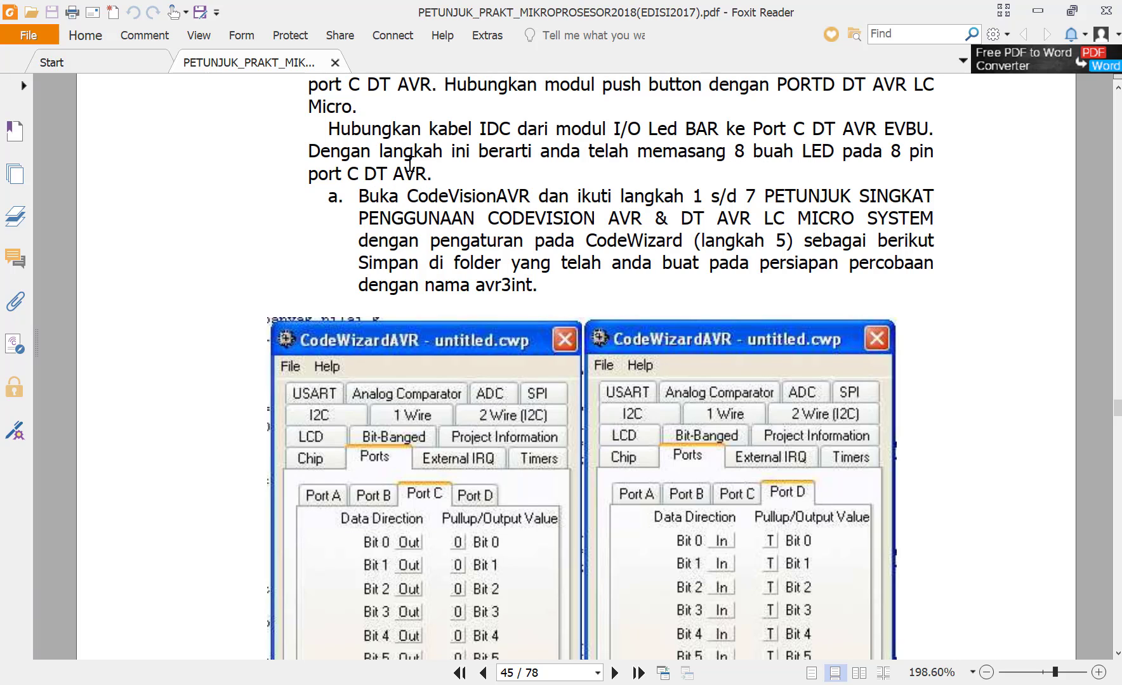
scroll(410, 164, up, 1)
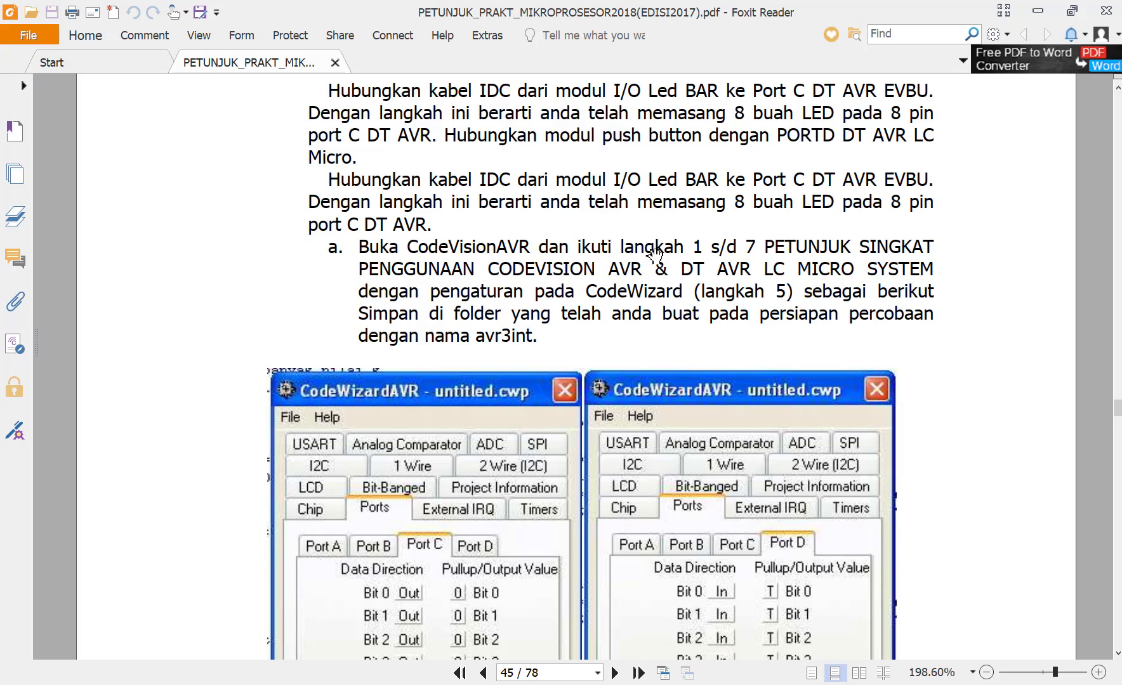
scroll(656, 255, down, 4)
scroll(845, 354, down, 1)
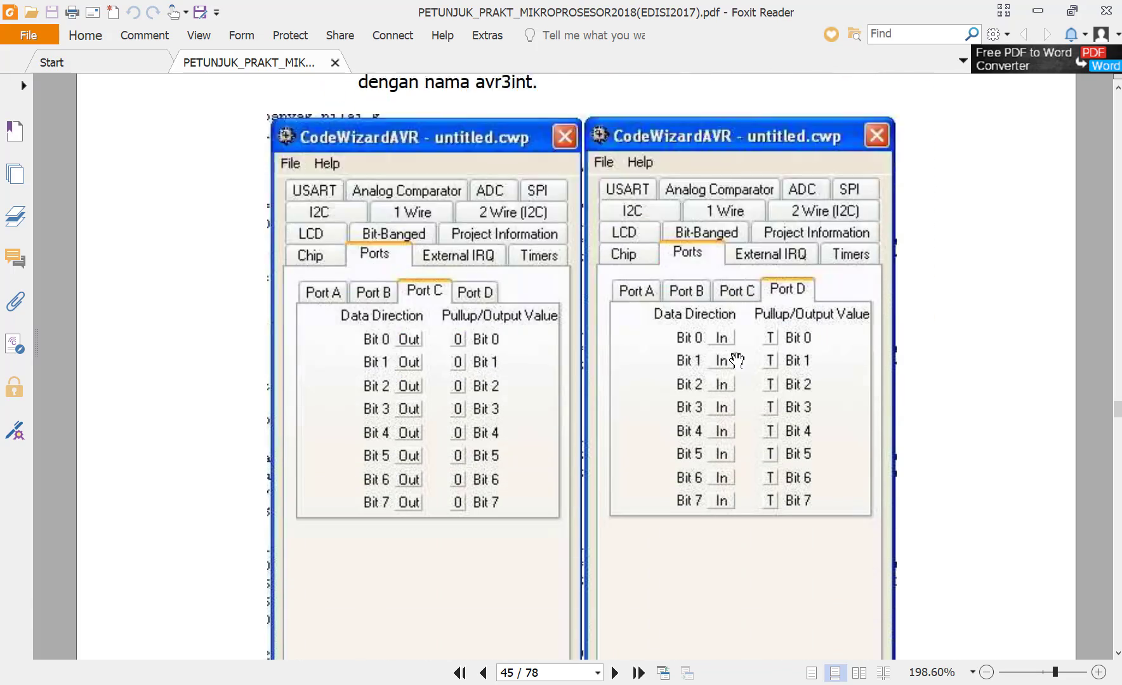
scroll(736, 360, down, 10)
scroll(736, 360, up, 8)
scroll(684, 371, down, 8)
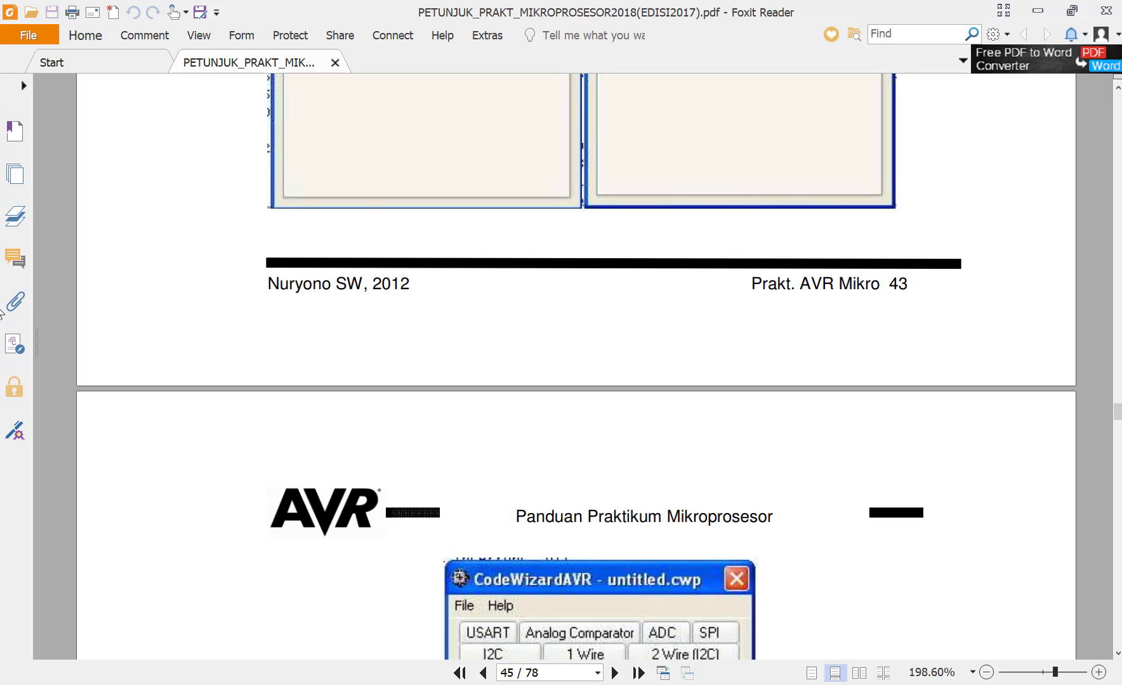
Switch to CodeVisionAVR and set the data direction of Port C bits 0 to 7 to Out in the CodeWizard
key(alt+Tab)
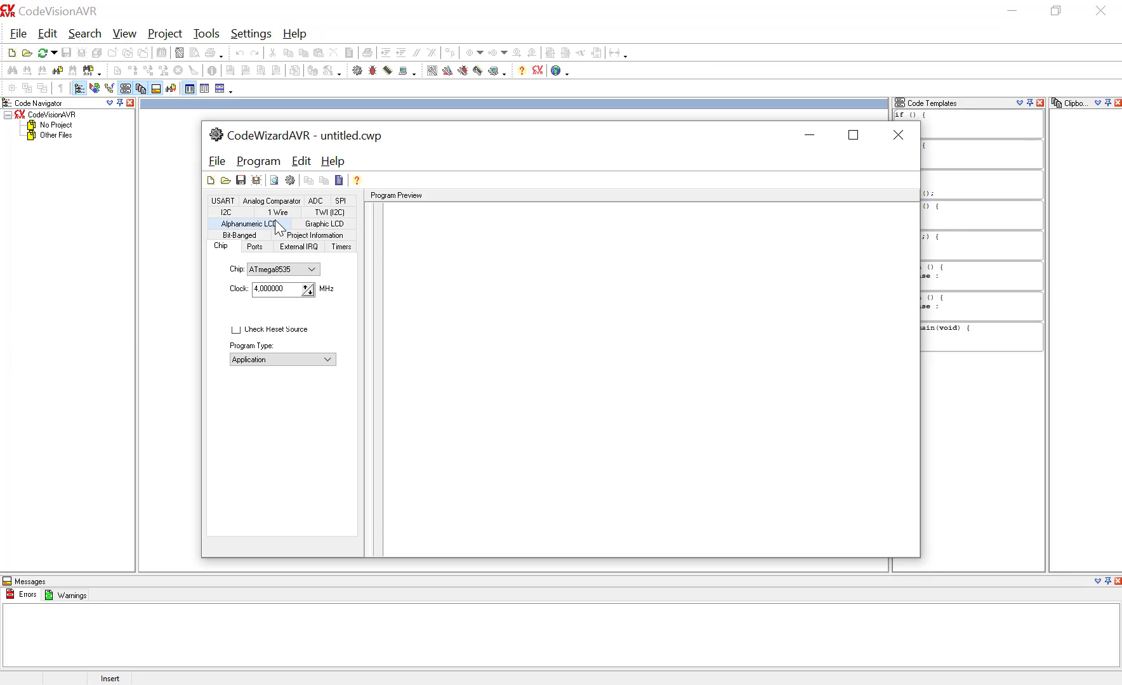
click(260, 247)
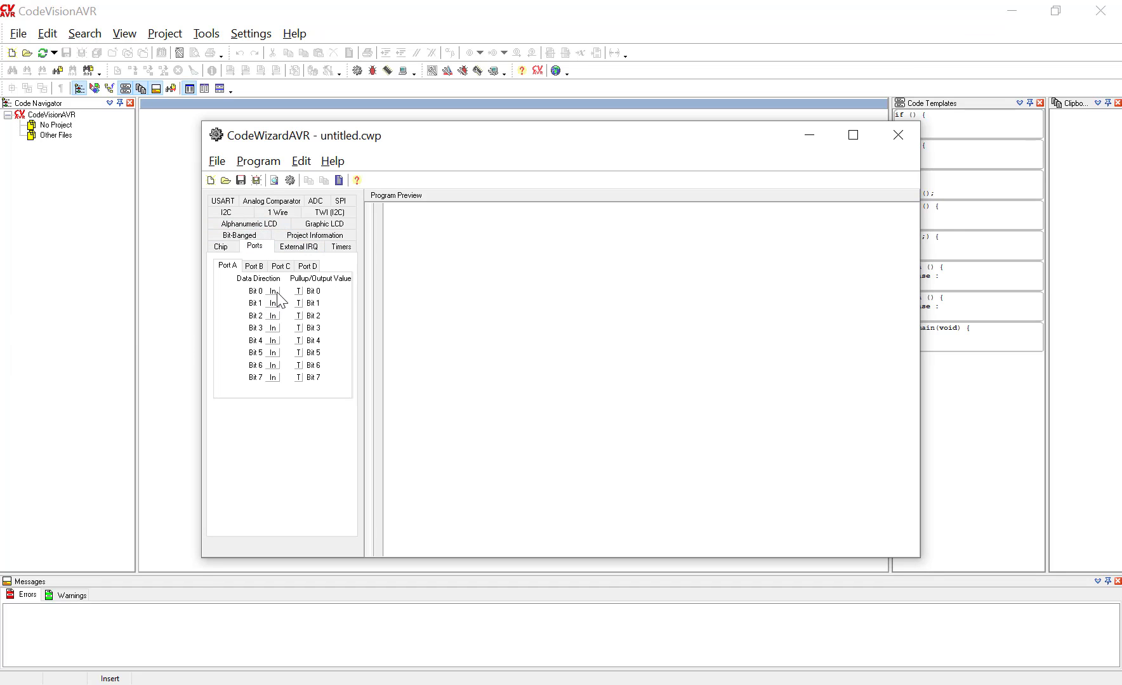
click(281, 267)
click(274, 292)
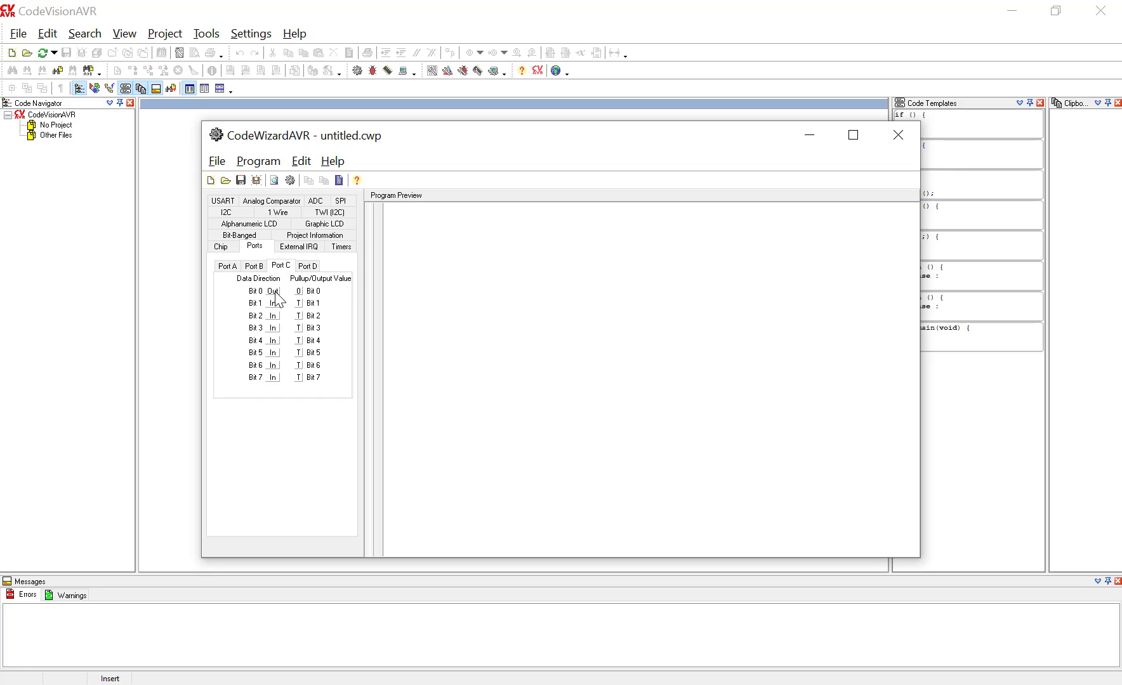
click(273, 304)
click(274, 316)
click(273, 329)
click(274, 353)
click(273, 378)
click(273, 366)
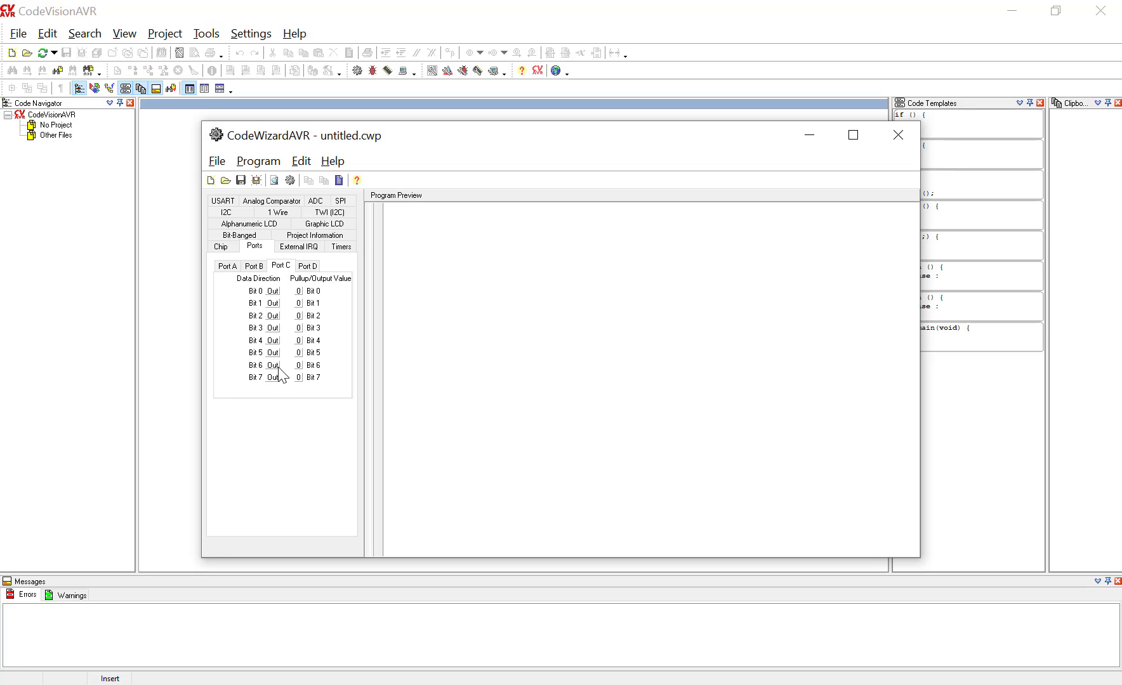
Check Port D's bit settings in the CodeWizard against the lab guide, and examine the guide's External IRQ settings
click(309, 269)
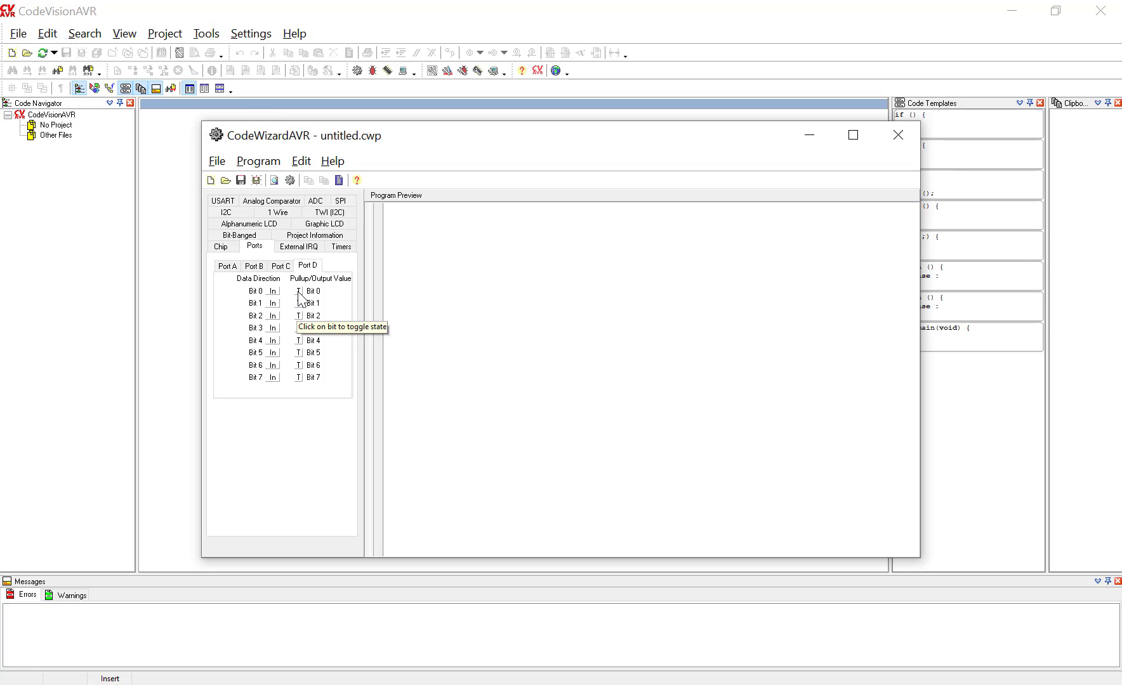
key(alt+Tab)
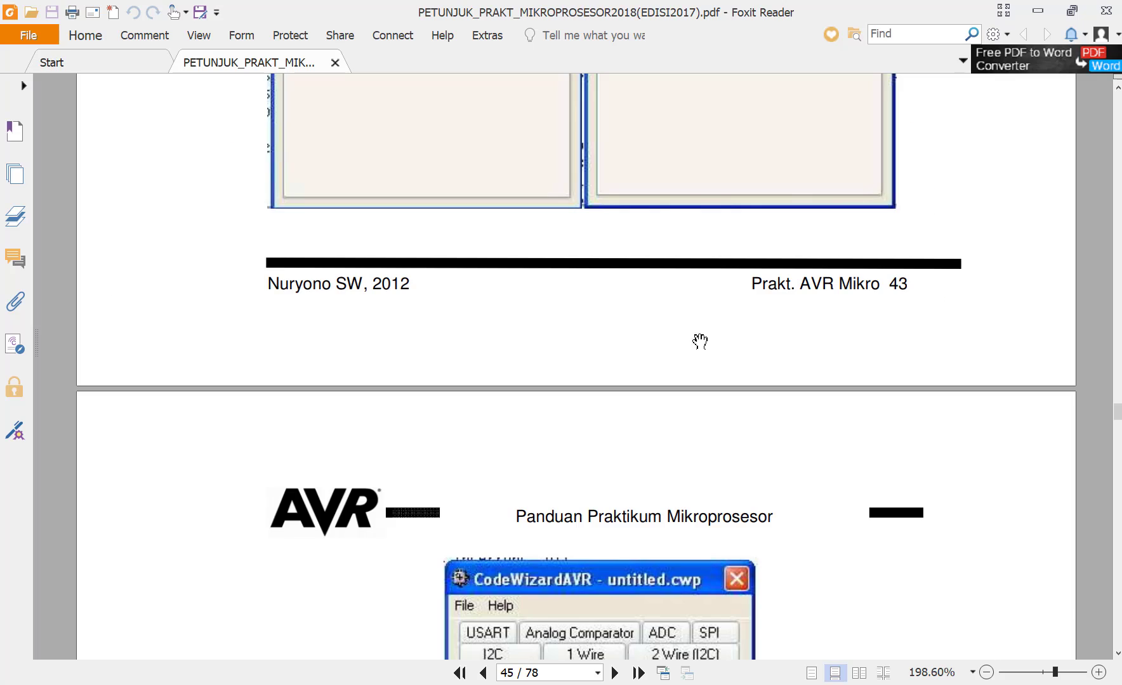
scroll(771, 349, up, 10)
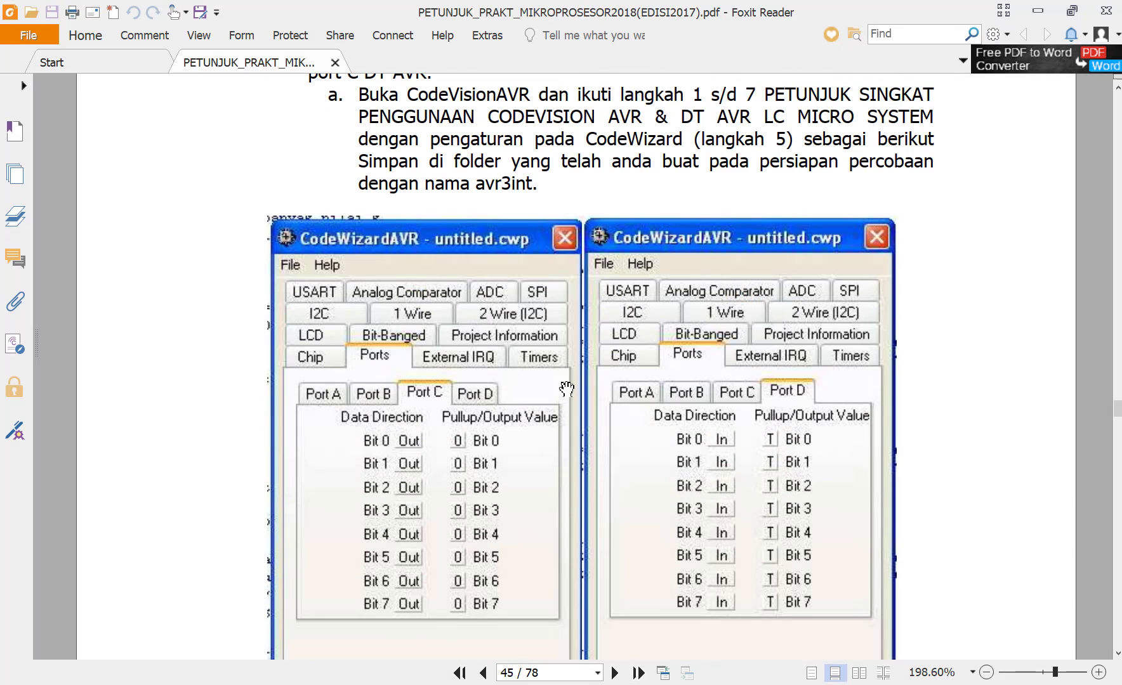
scroll(650, 346, down, 10)
scroll(650, 347, down, 4)
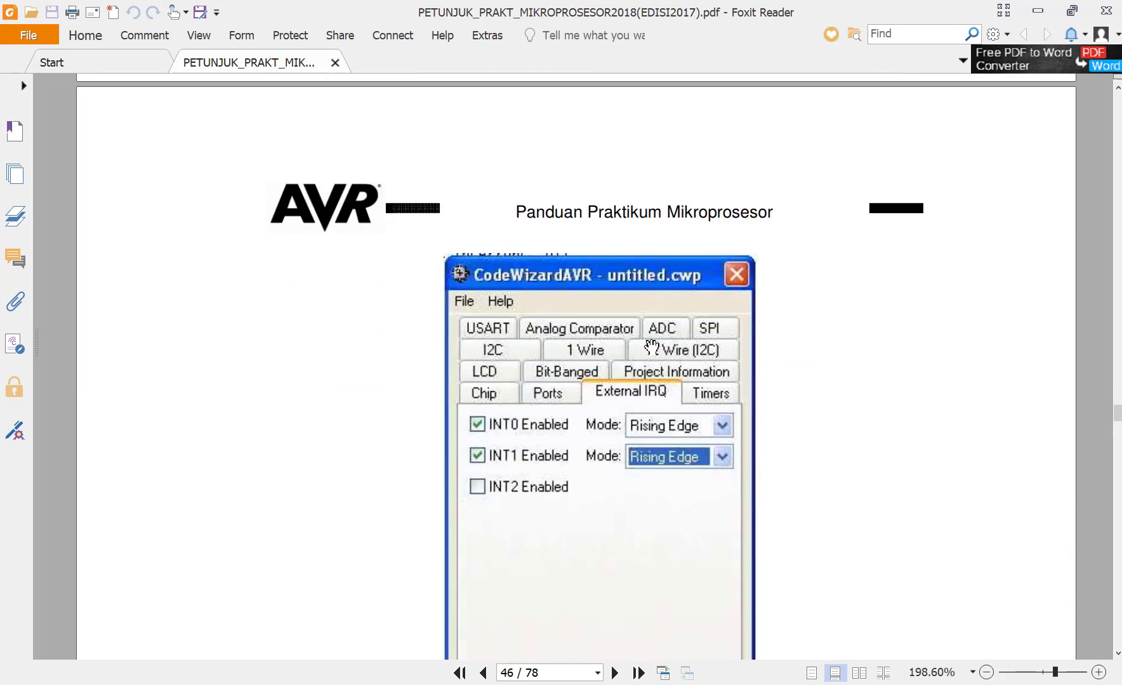
scroll(552, 368, down, 2)
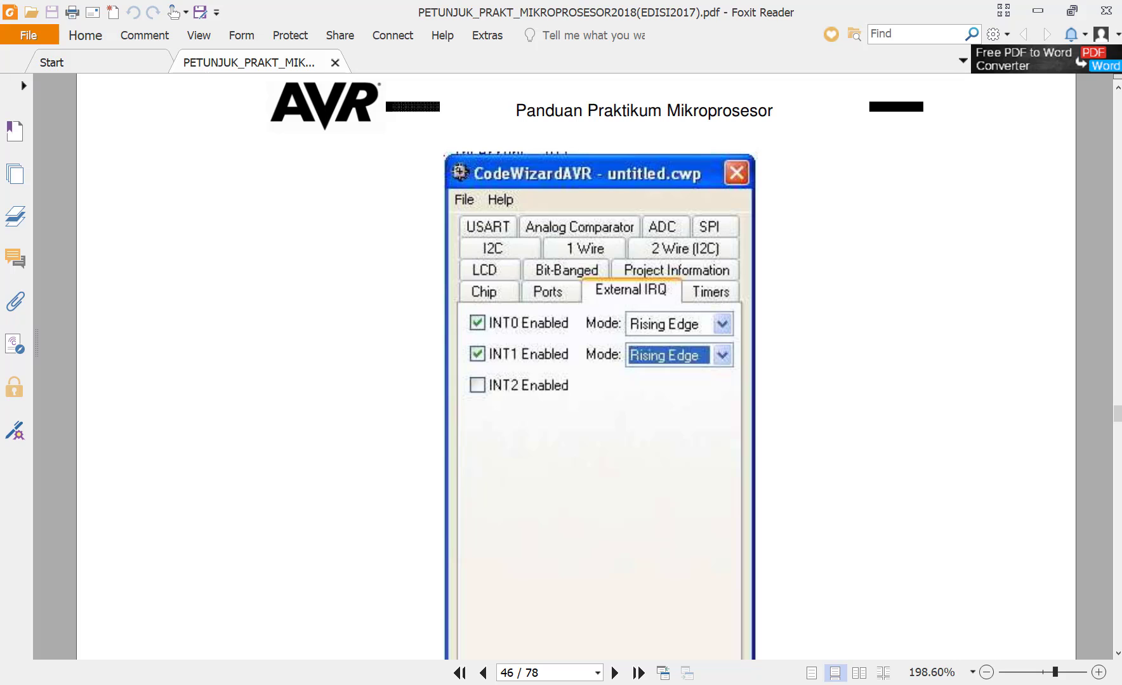
Switch to CodeVisionAVR and enable the INT0 and INT1 external interrupts in the CodeWizard, both in Rising Edge mode
key(alt+Tab)
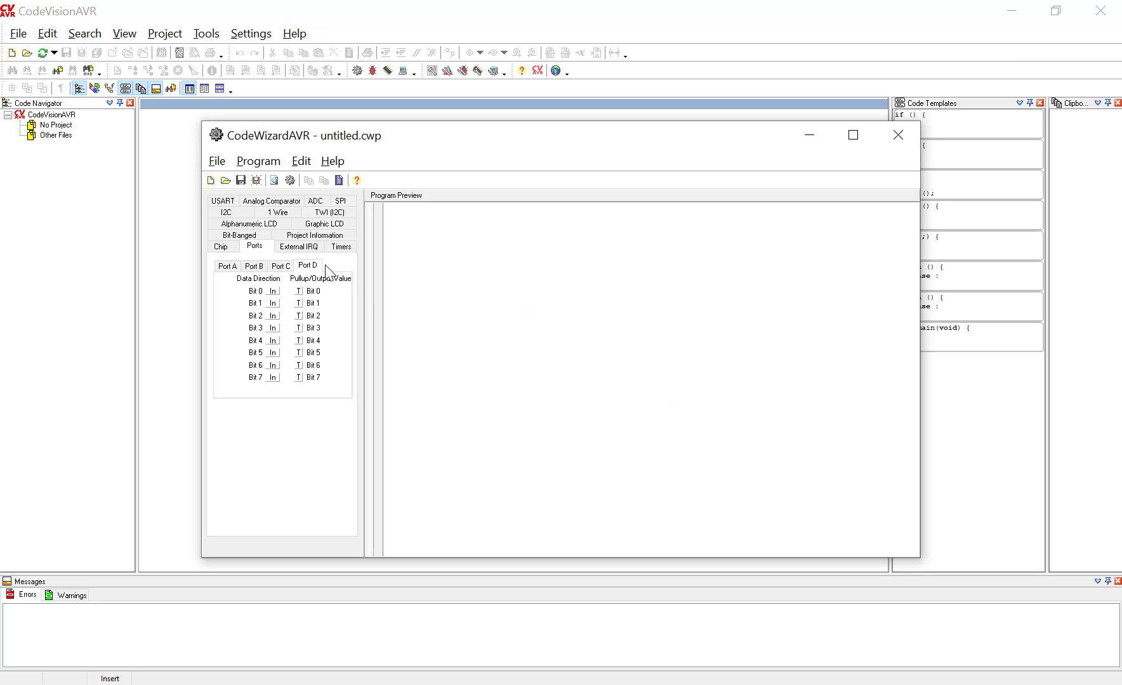
click(305, 249)
click(251, 265)
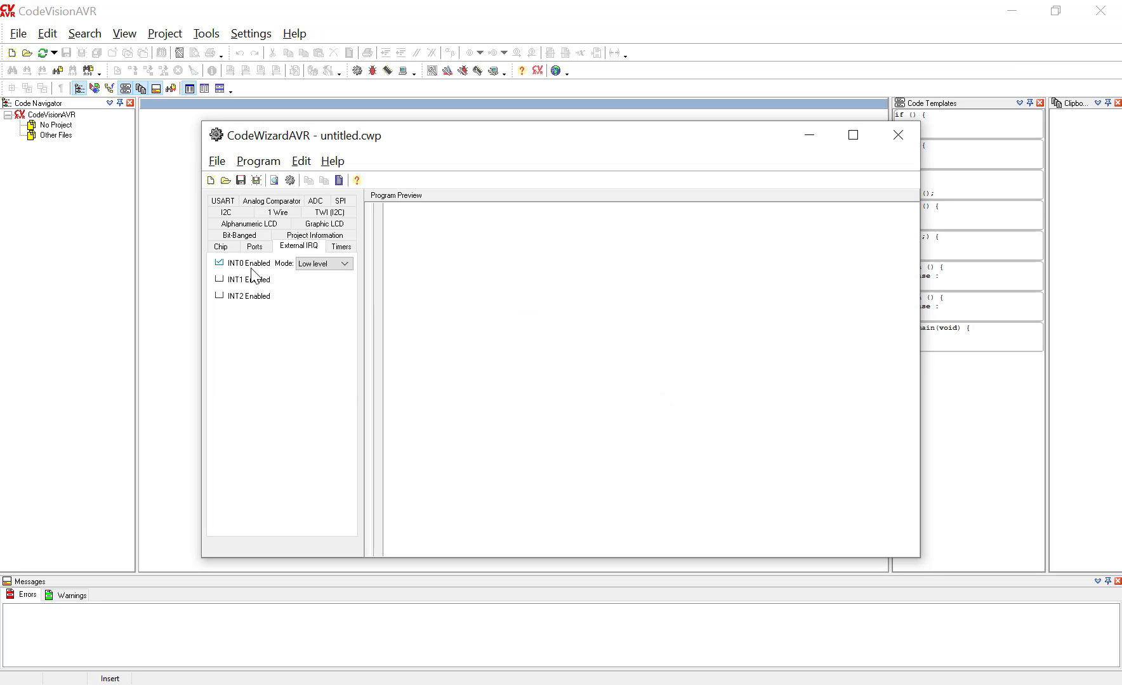
click(252, 279)
click(327, 263)
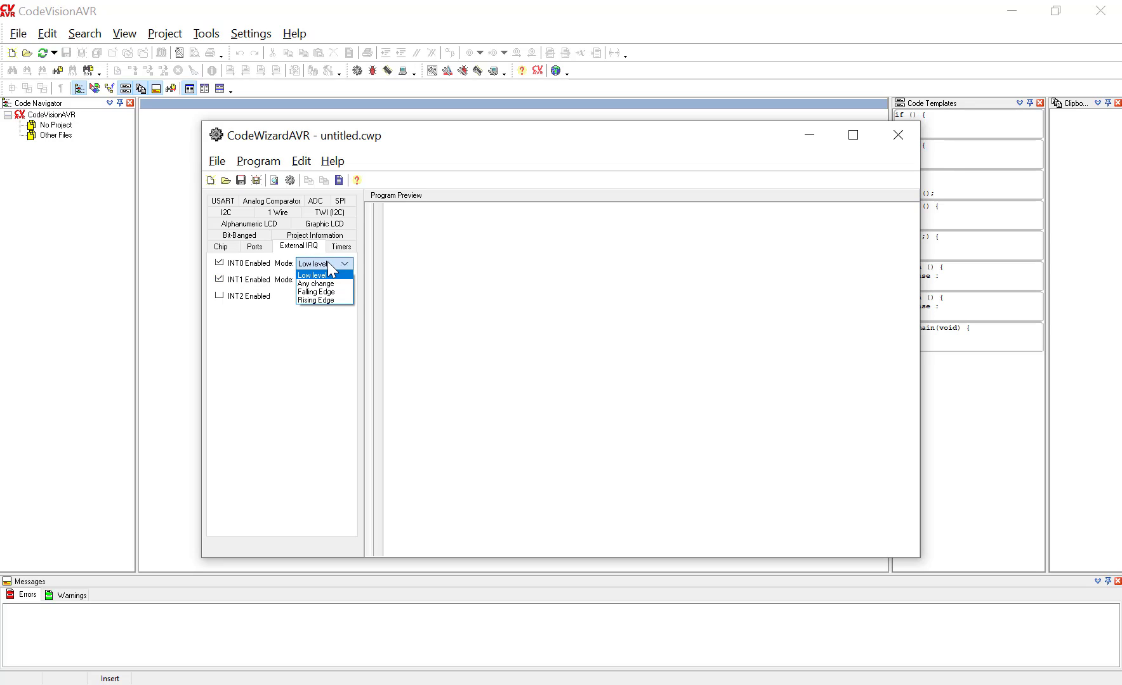
click(325, 280)
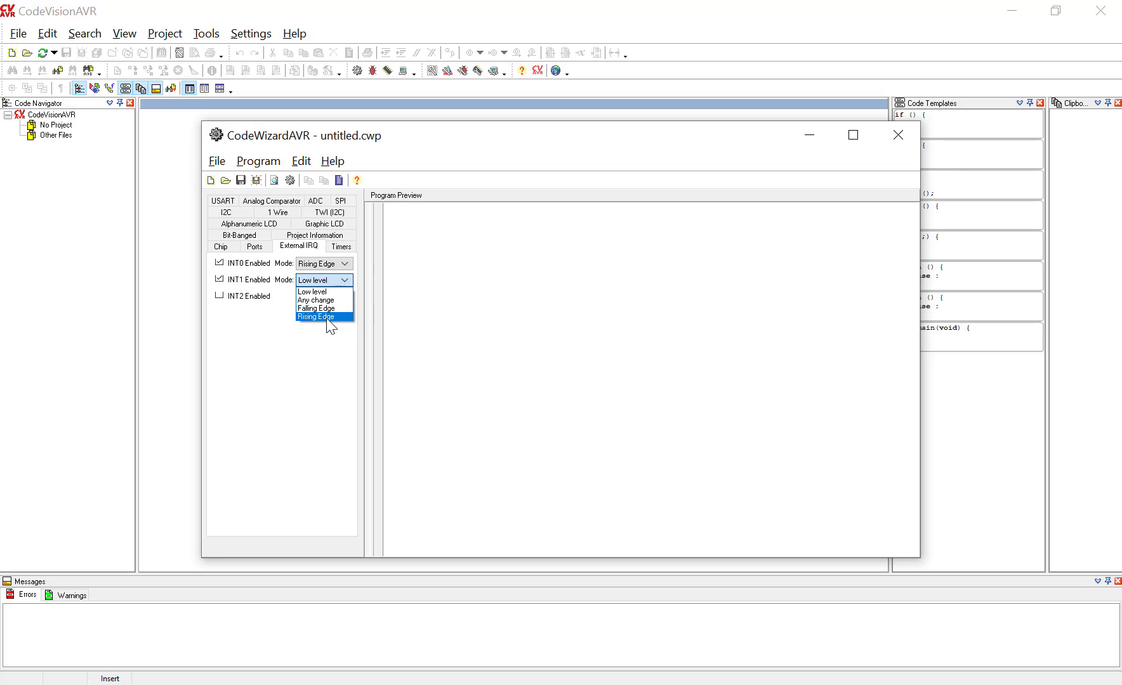
click(325, 317)
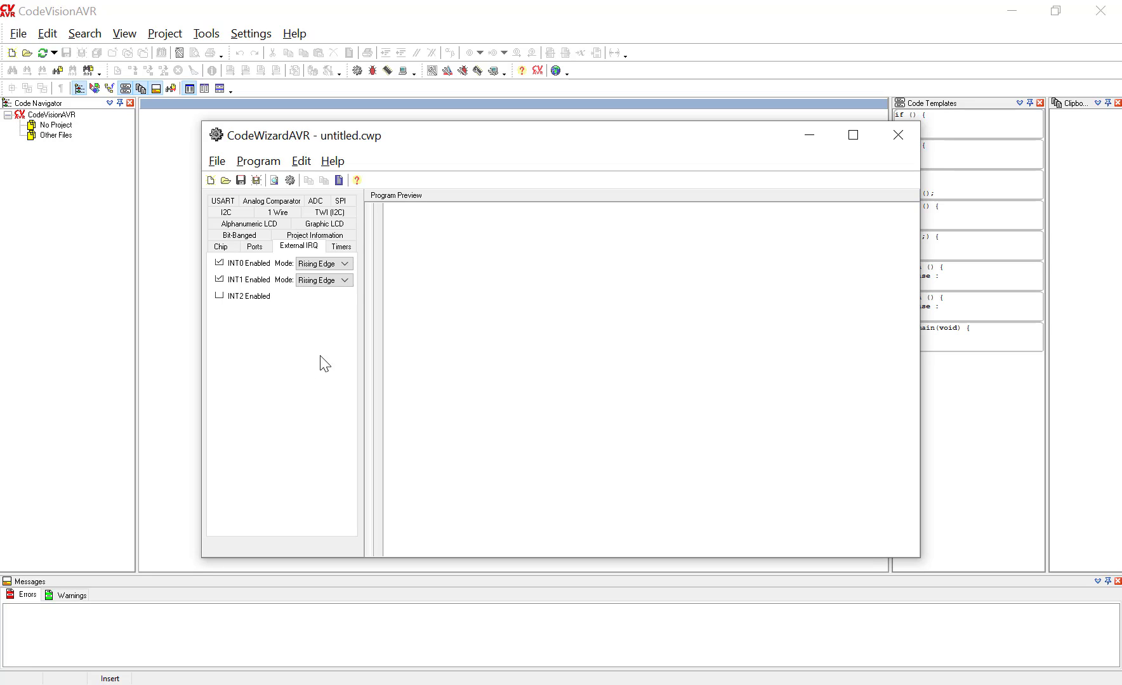
click(330, 281)
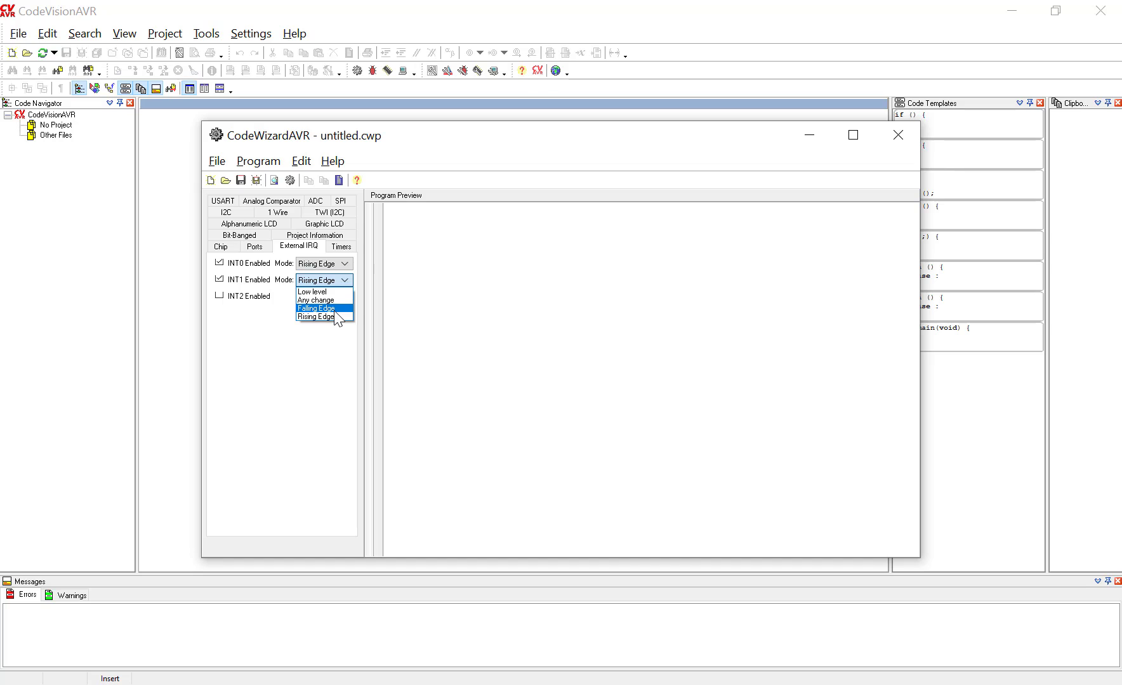
click(307, 371)
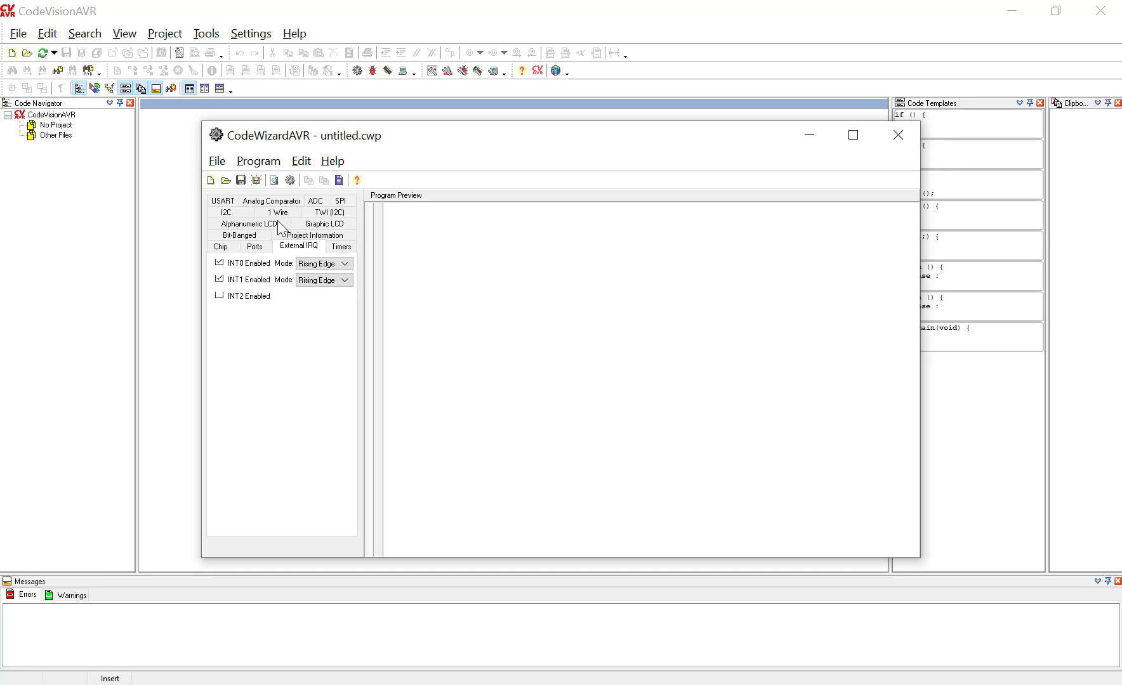
Return to the lab guide in Foxit Reader and read the instructions following the External IRQ settings
click(259, 167)
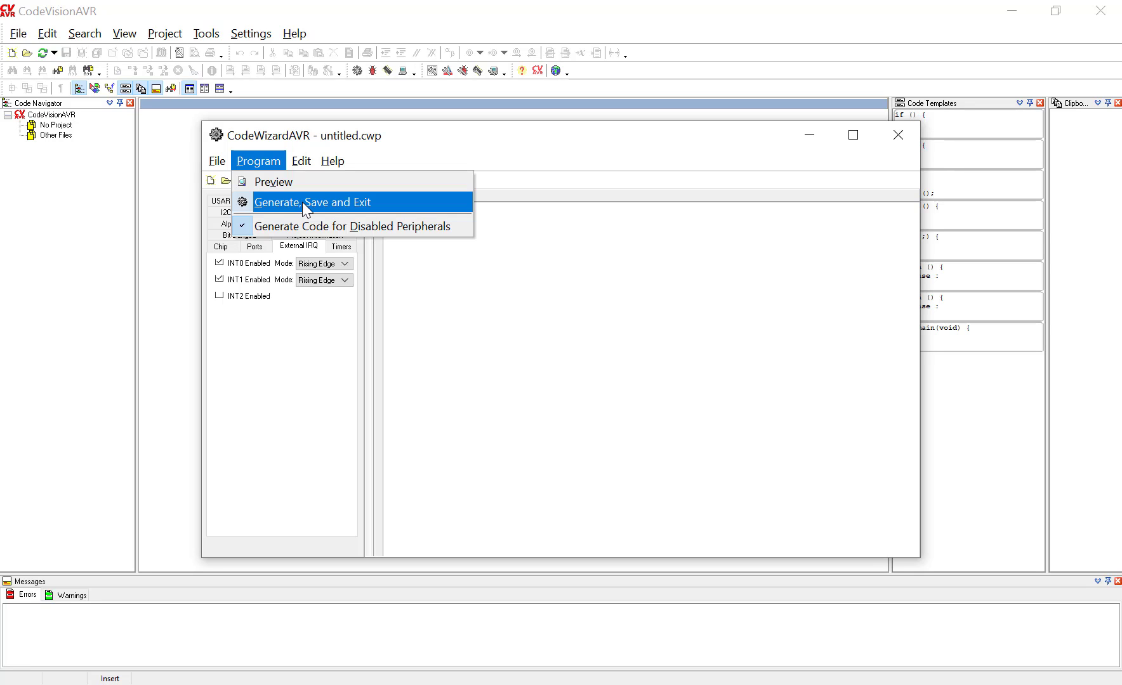
click(270, 426)
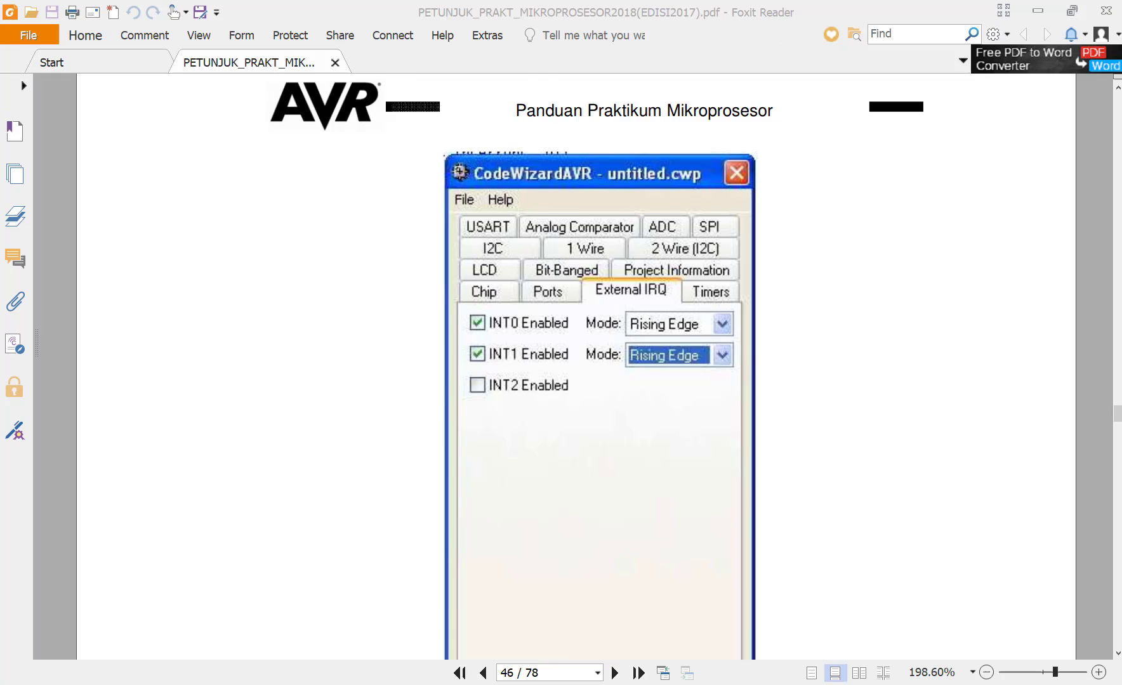
scroll(582, 407, down, 5)
scroll(631, 395, up, 1)
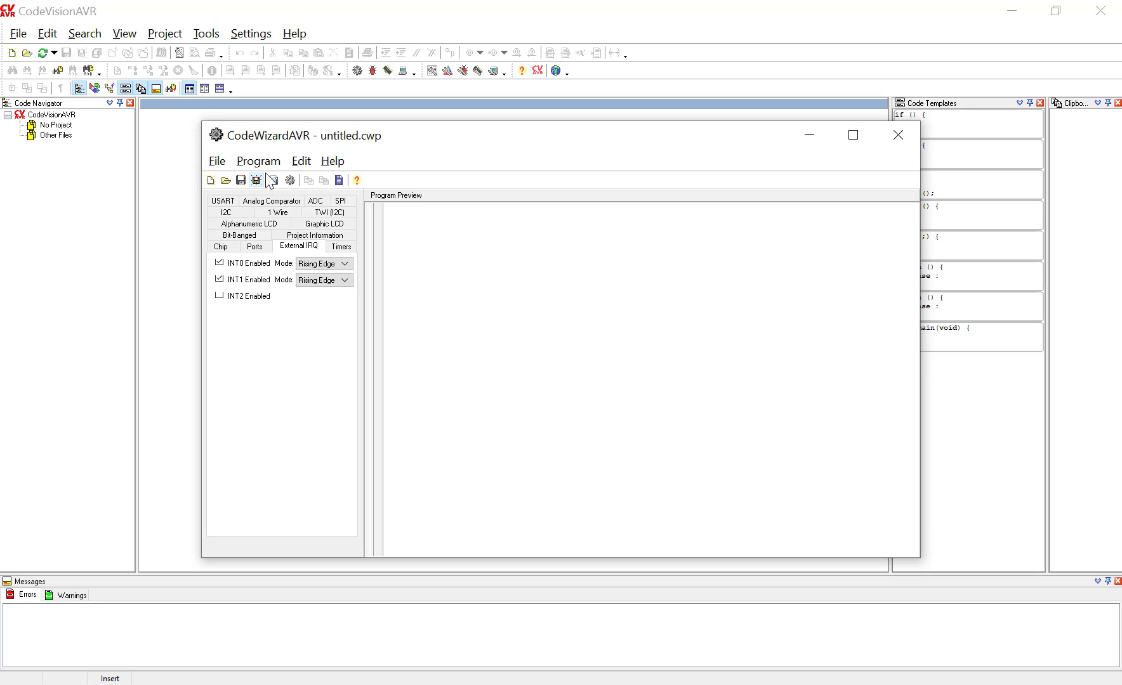
Switch to CodeVisionAVR, generate the wizard's program and save the C source file as program_3_2 in the Unit 3 folder
click(258, 162)
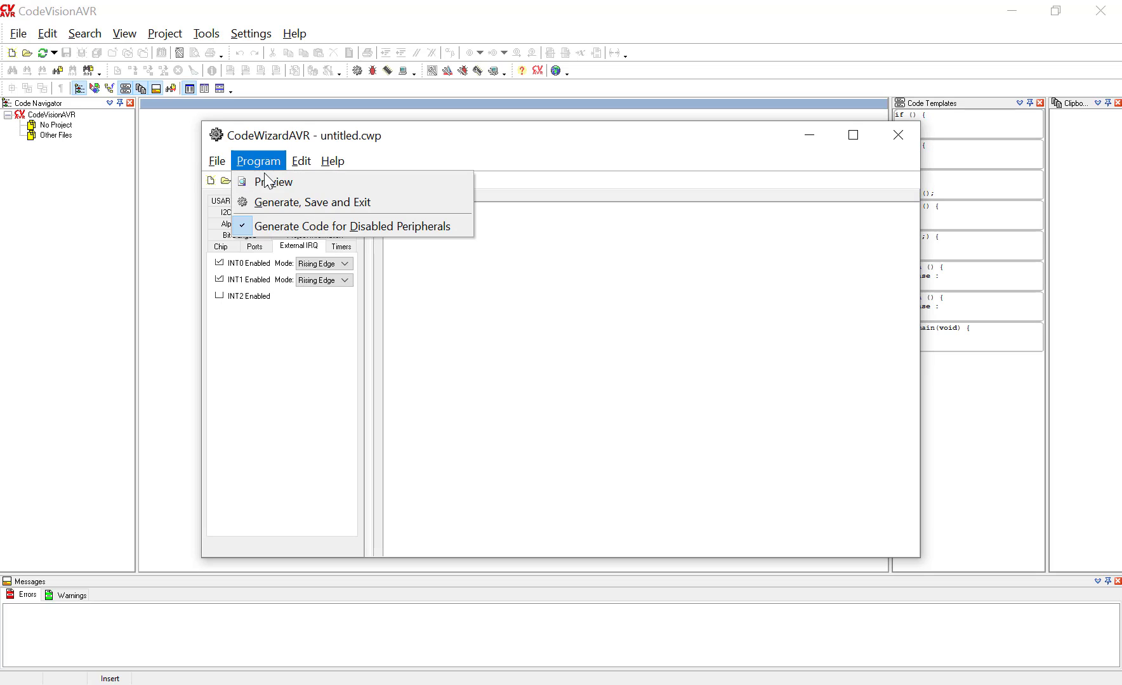
click(306, 203)
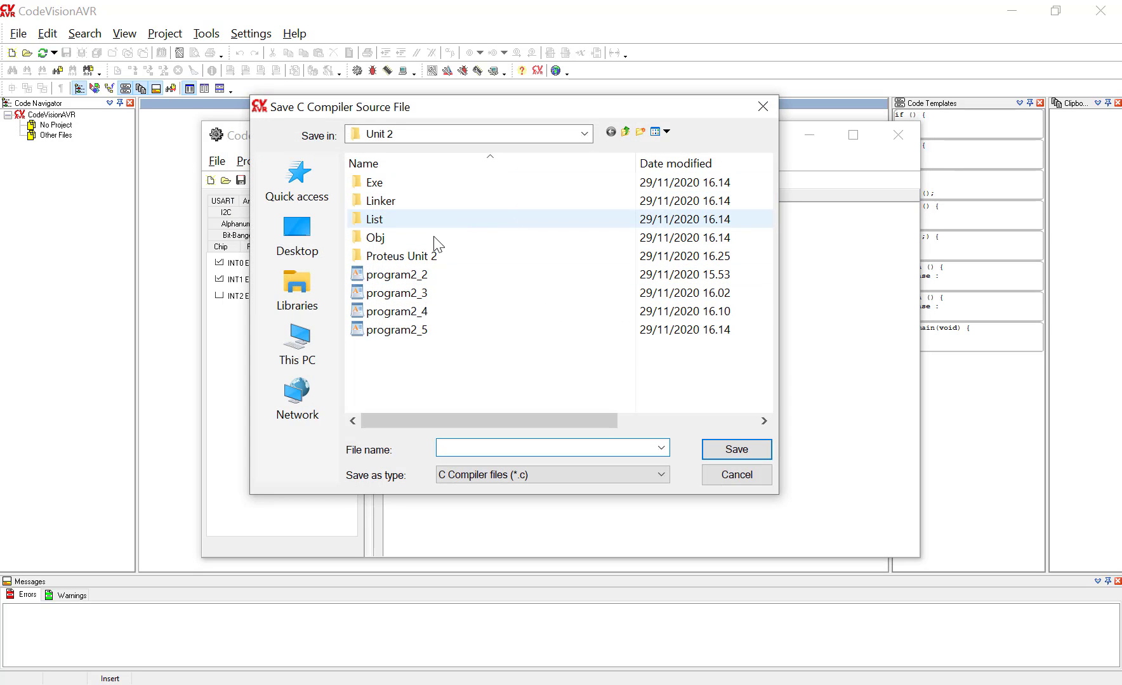
click(585, 136)
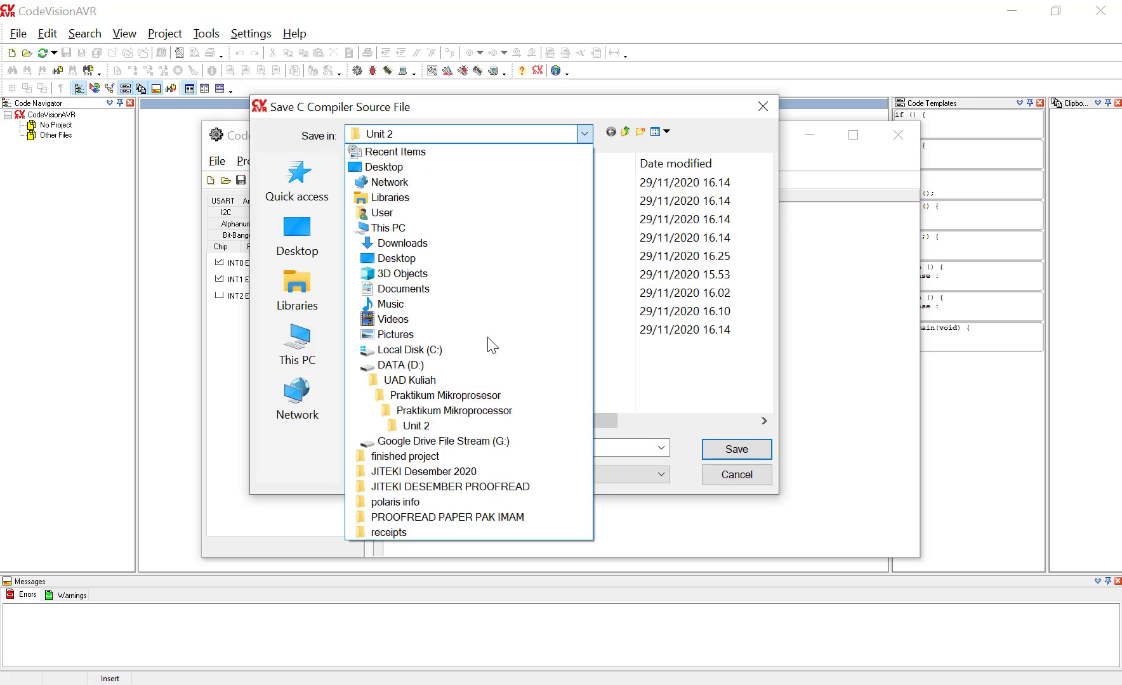
click(509, 416)
double_click(386, 221)
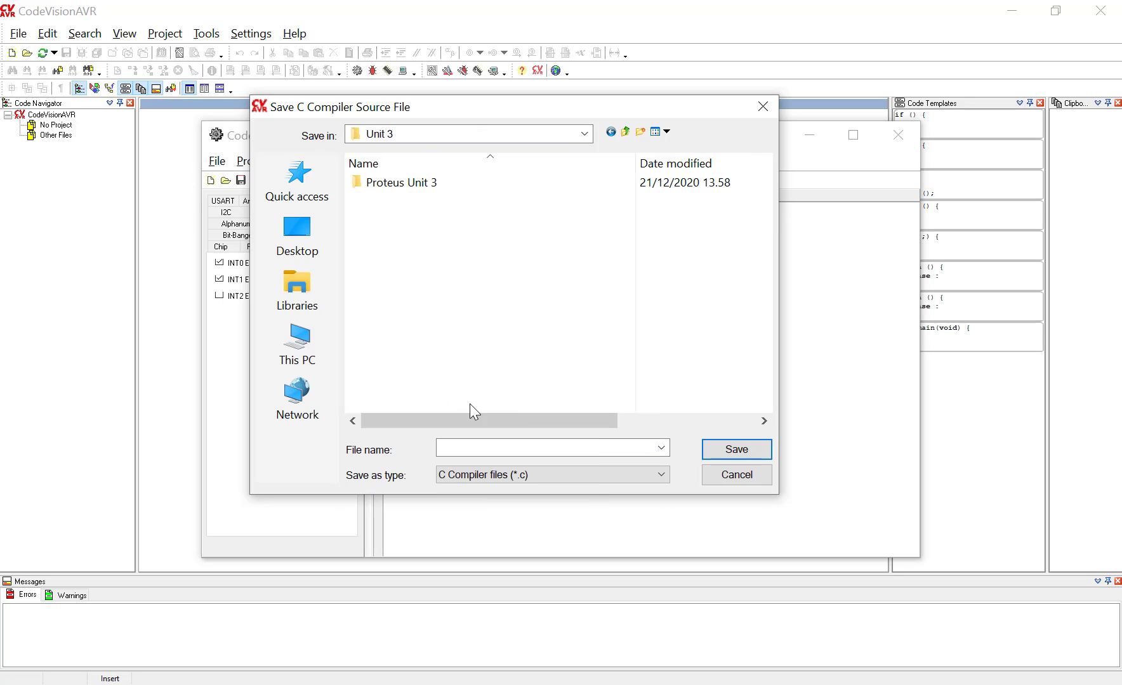
click(500, 450)
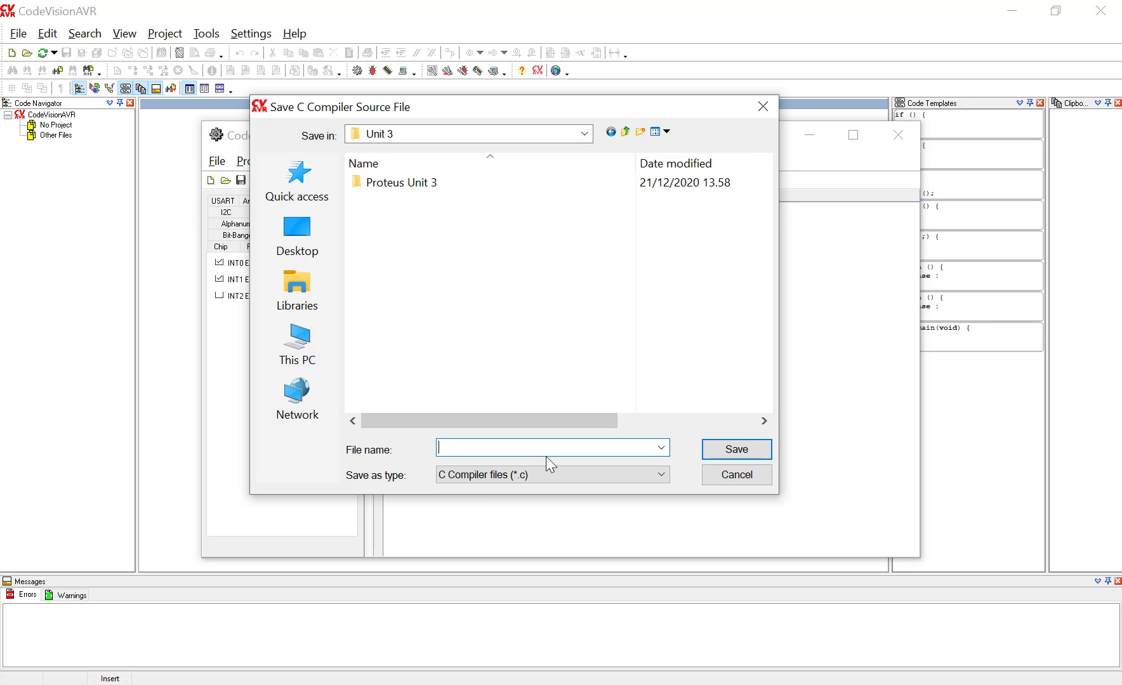
text(program_3_2)
key(ctrl+a)
key(ctrl+c)
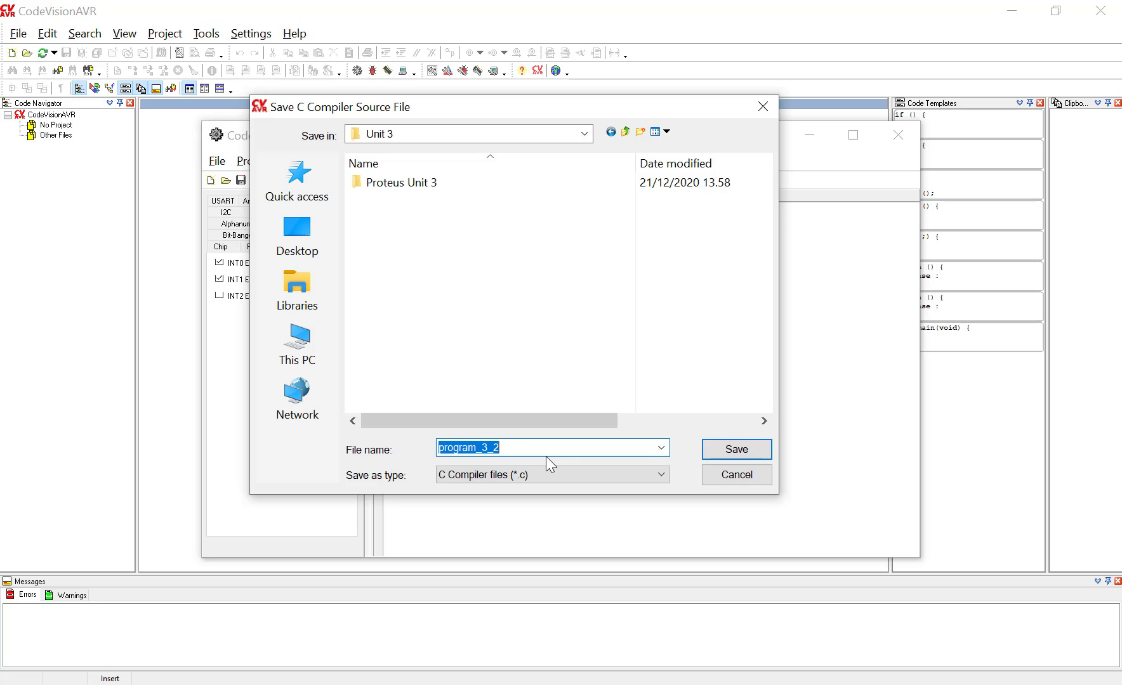
click(738, 450)
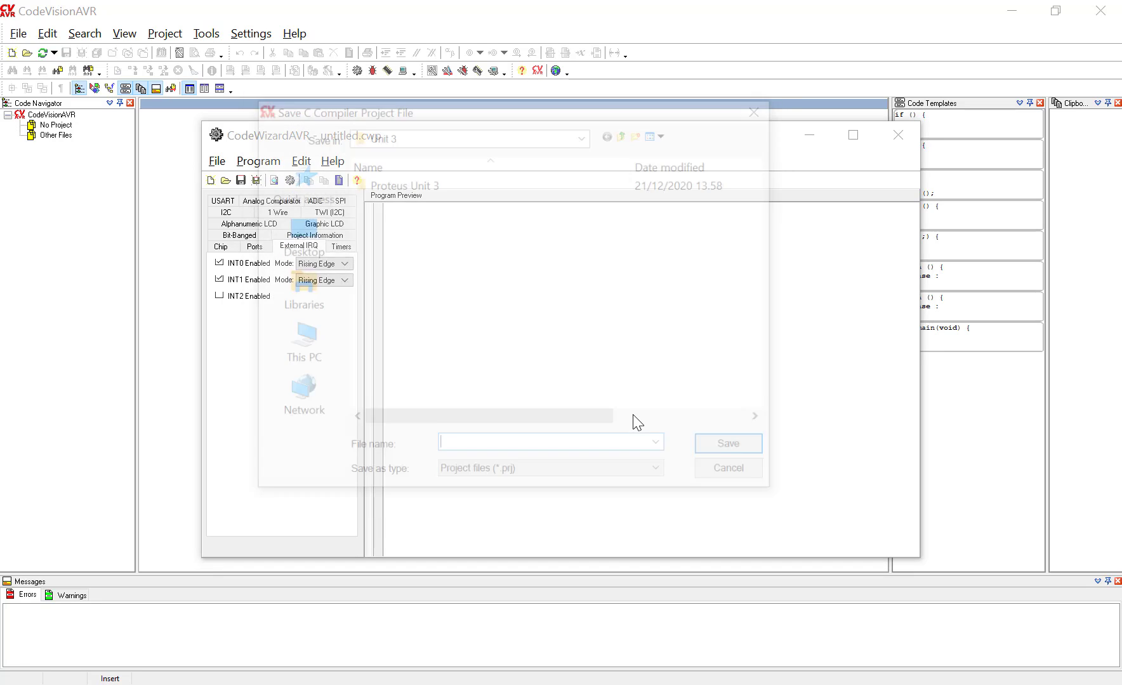
Save the C compiler project file and the CodeWizard file as program_3_2 in the Unit 3 folder
key(ctrl+v)
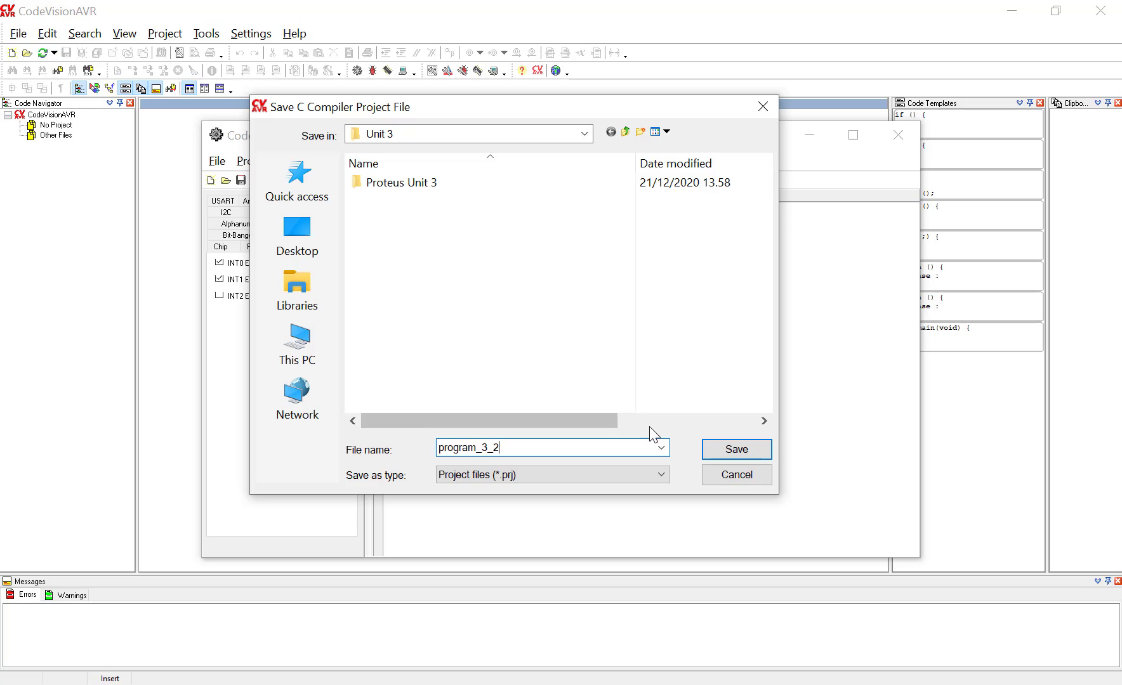
click(738, 449)
key(ctrl+v)
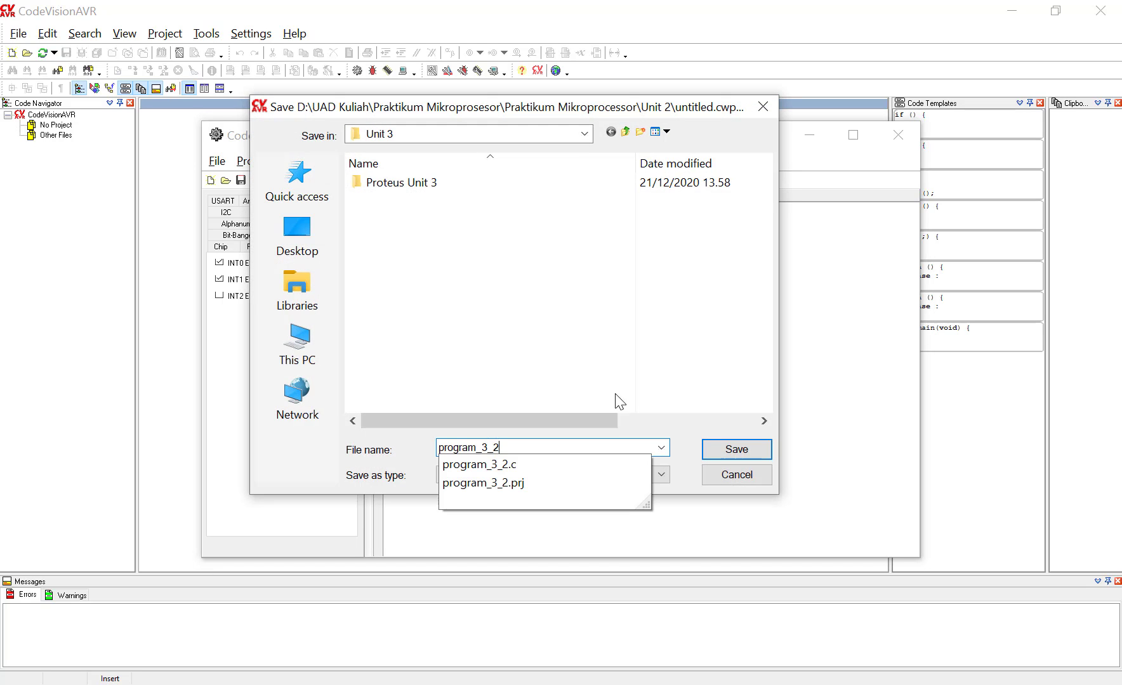
click(736, 450)
click(736, 450)
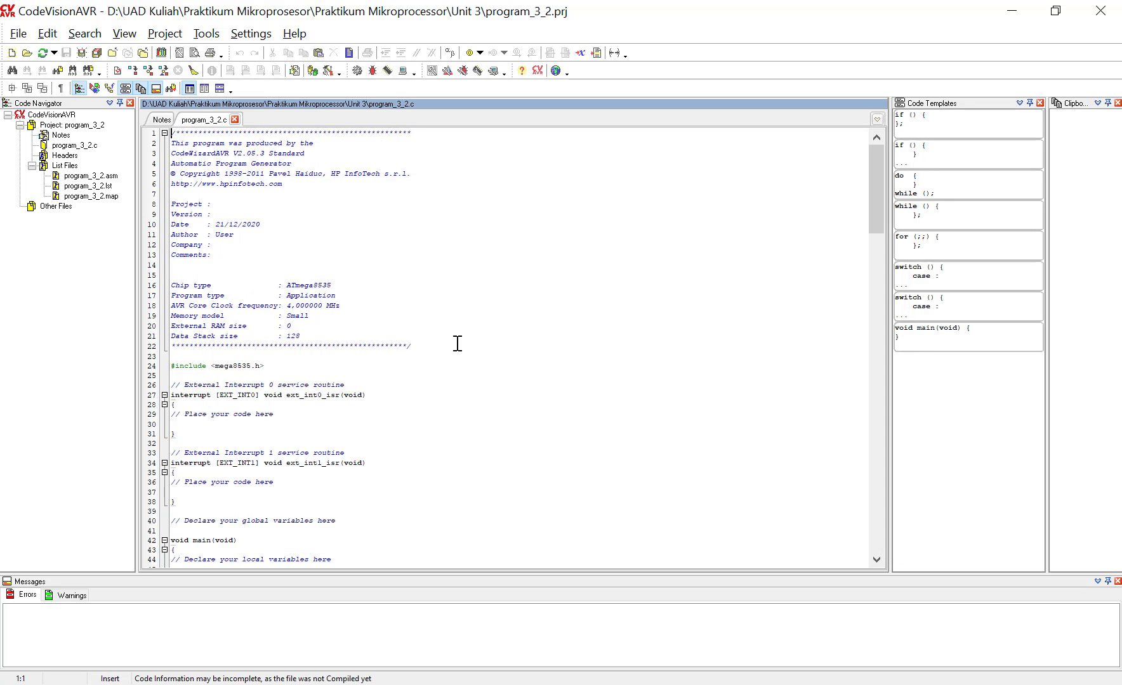
Copy "#include <delay.h>" from the Foxit Reader lab guide to a new line below "#include <mega8535.h>" in program_3_2.c in CodeVisionAVR
scroll(398, 333, down, 4)
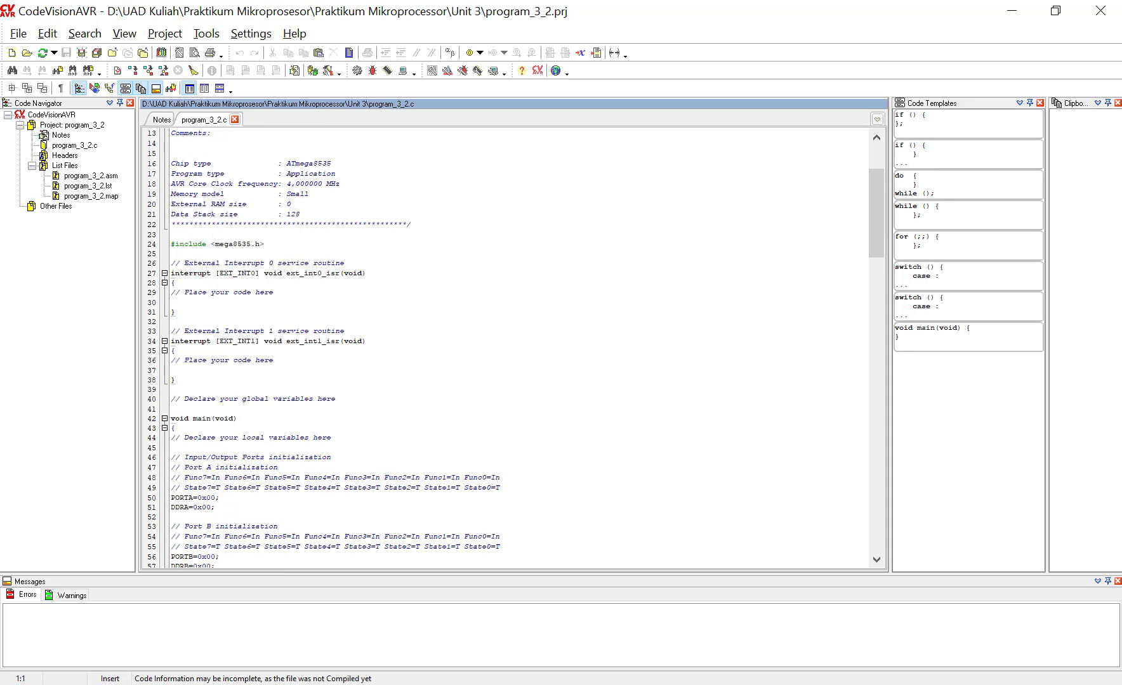
key(alt+Tab)
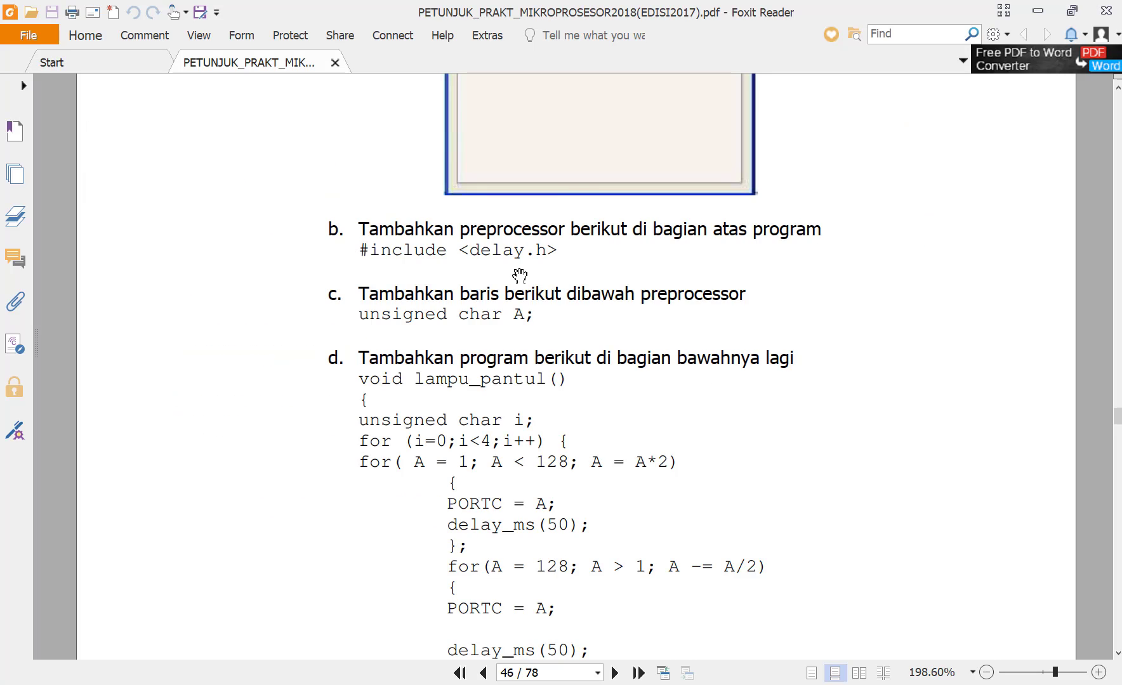
scroll(514, 292, up, 3)
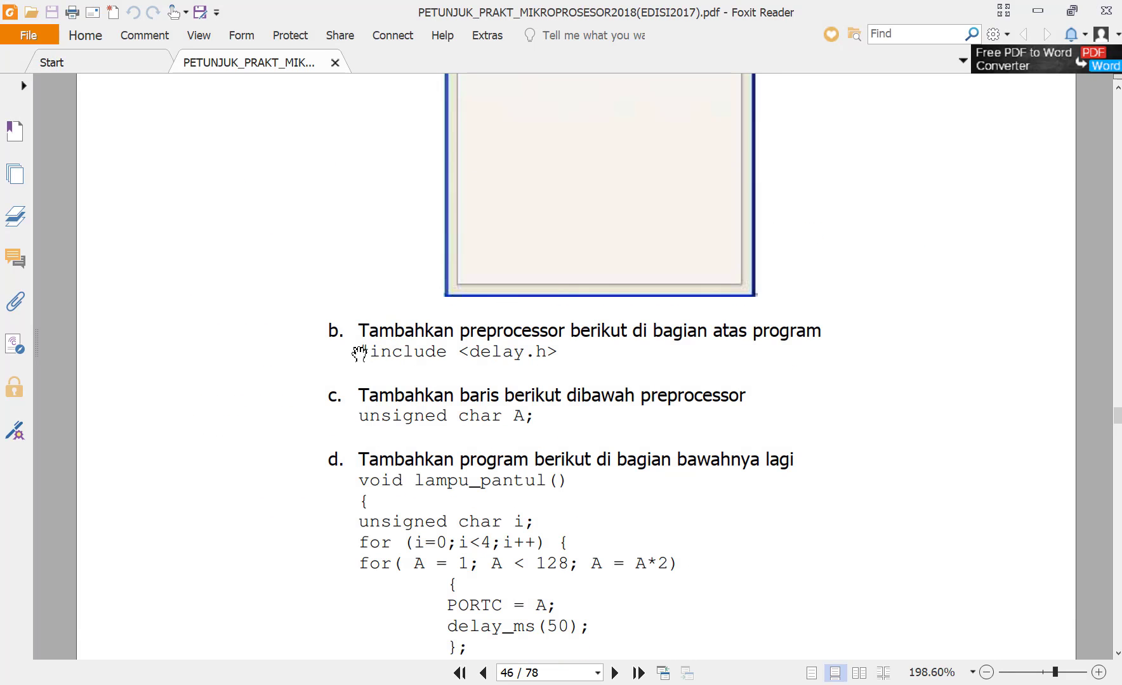
drag(360, 353, 565, 351)
key(ctrl+c)
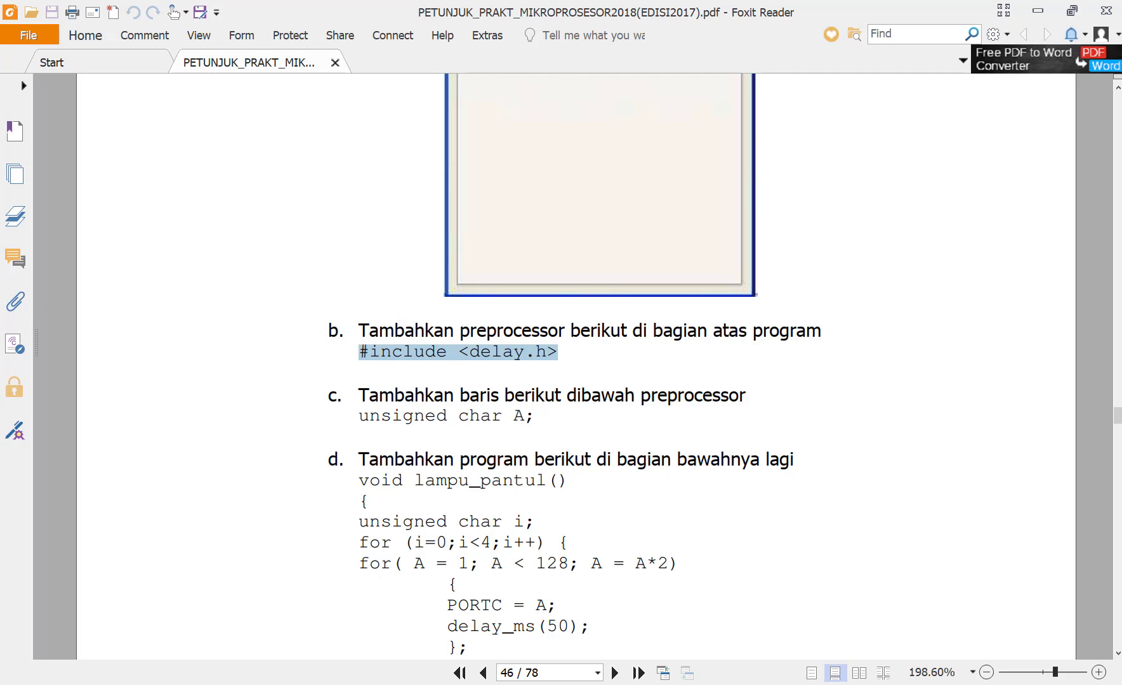
key(alt+Tab)
click(277, 309)
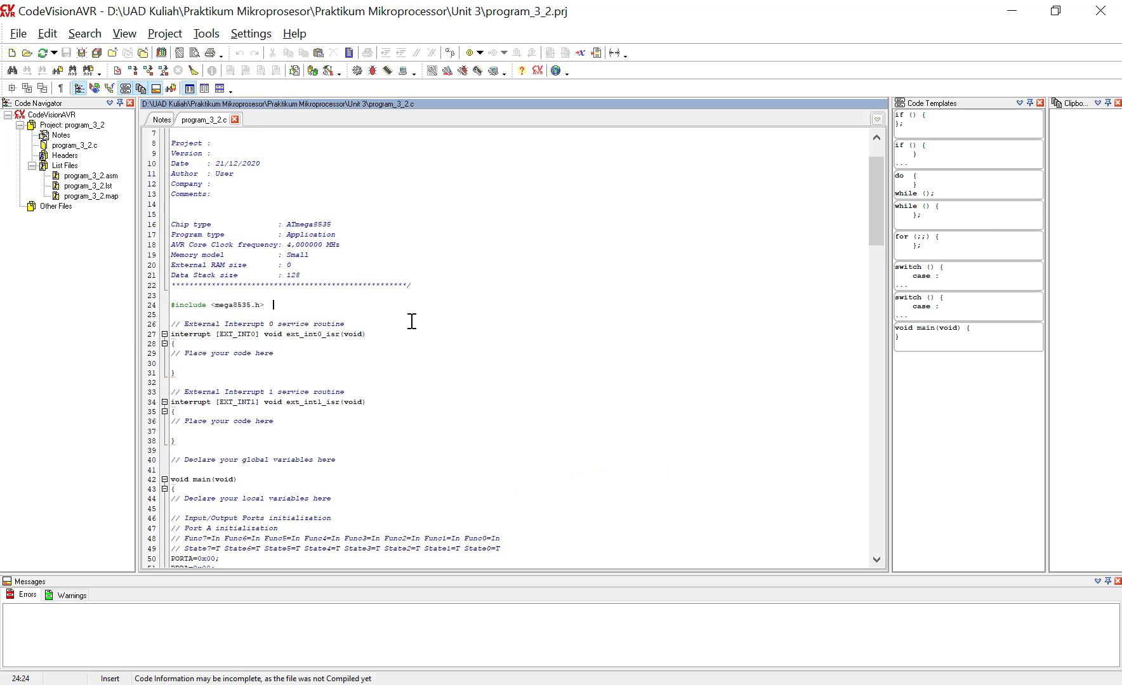
key(Return)
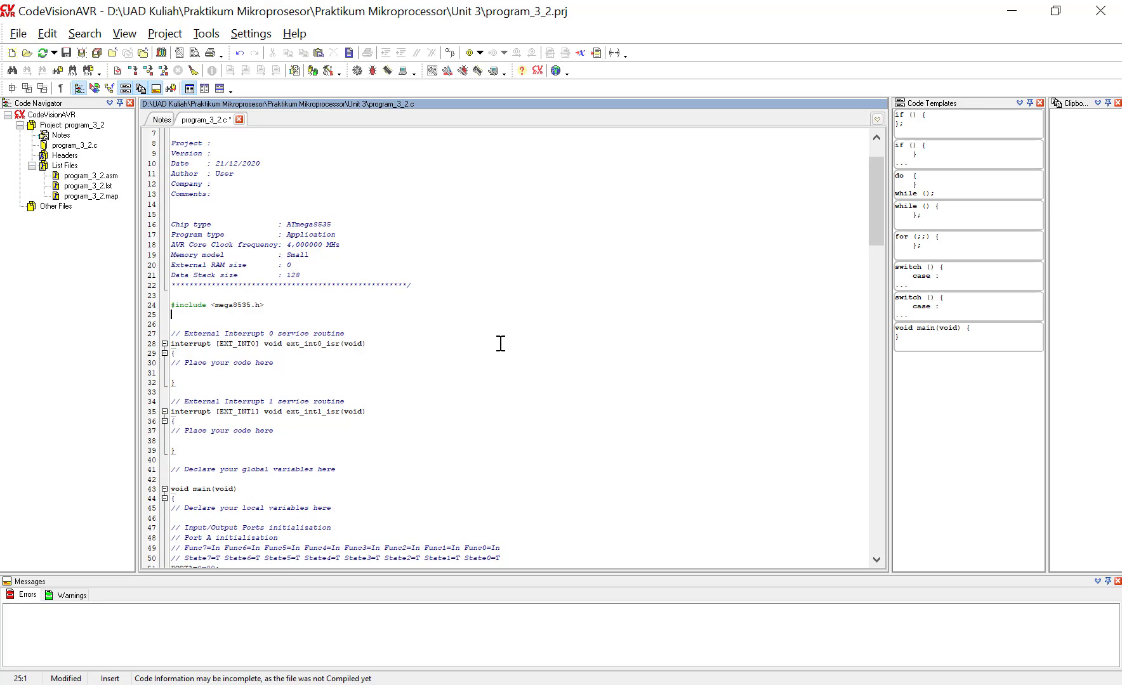
key(ctrl+v)
Copy the declaration "unsigned char A;" from the Foxit Reader lab guide into program_3_2.c in CodeVisionAVR, one blank line below the include lines
key(alt+Tab)
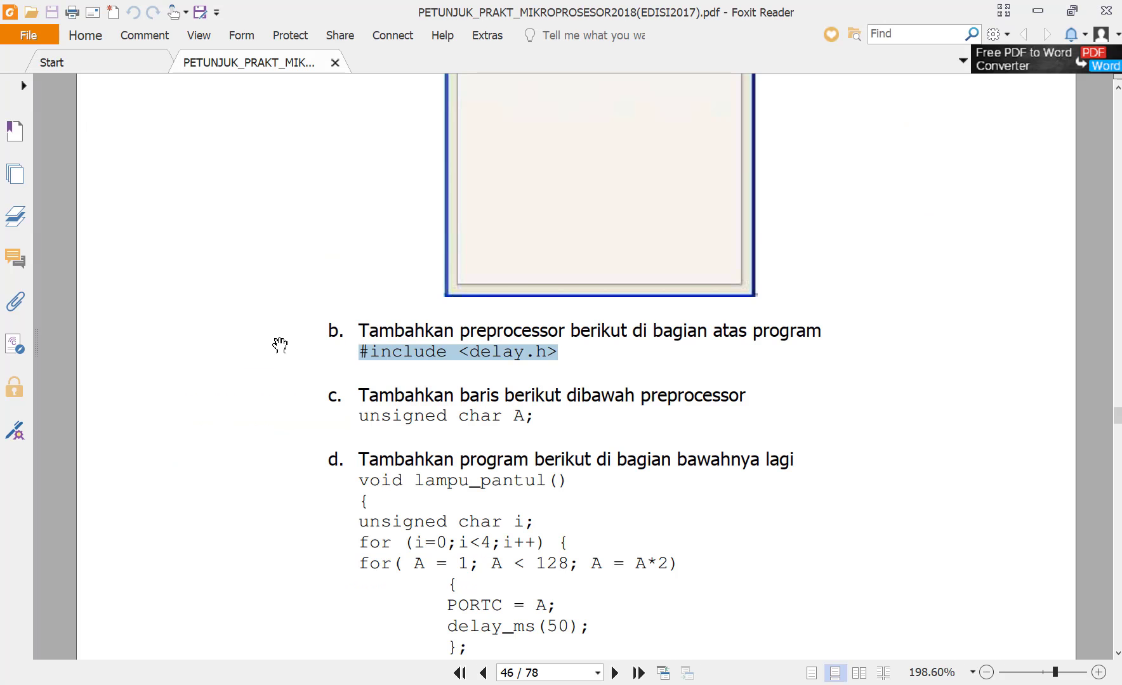
scroll(406, 389, down, 1)
drag(355, 365, 544, 374)
key(ctrl+c)
click(235, 371)
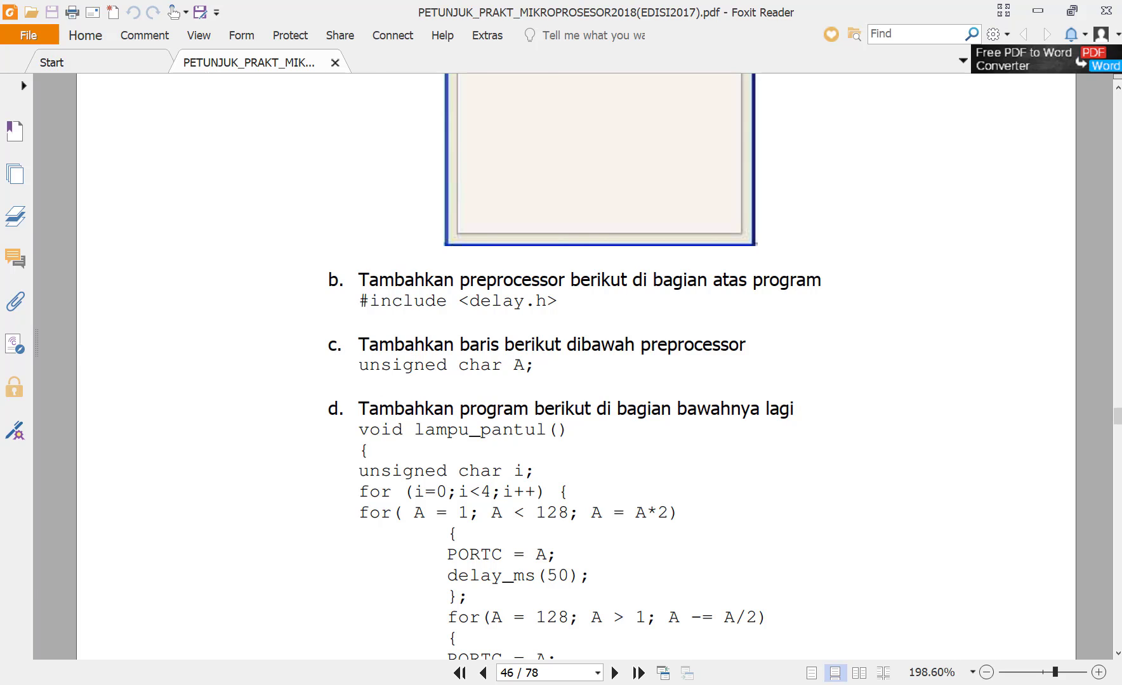
key(alt+Tab)
key(Return)
key(Return)
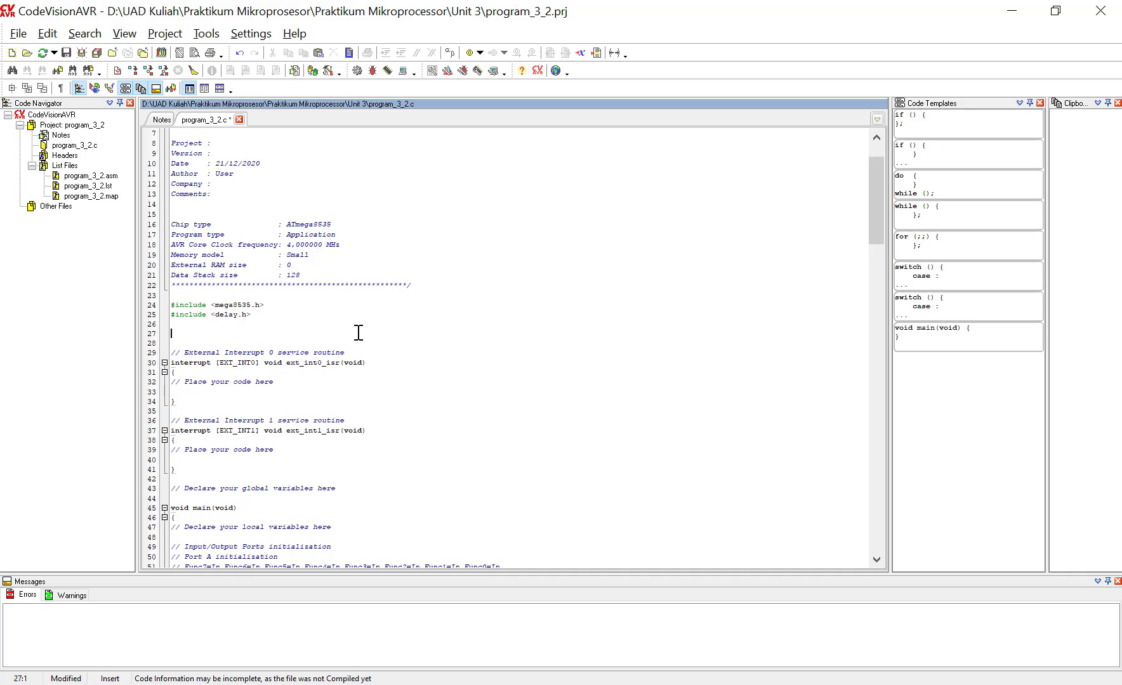
key(ctrl+v)
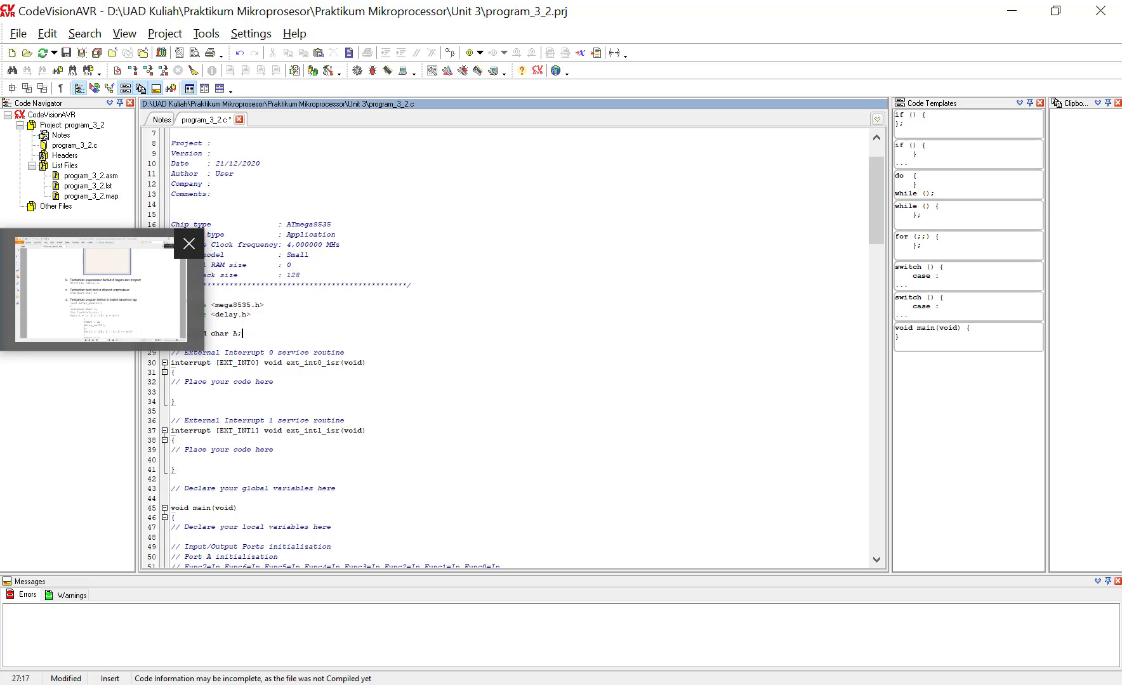
Copy the lampu_pantul() code on page 46 of the Foxit Reader lab guide into program_3_2.c in CodeVisionAVR, below "unsigned char A;"
click(106, 289)
scroll(518, 414, down, 3)
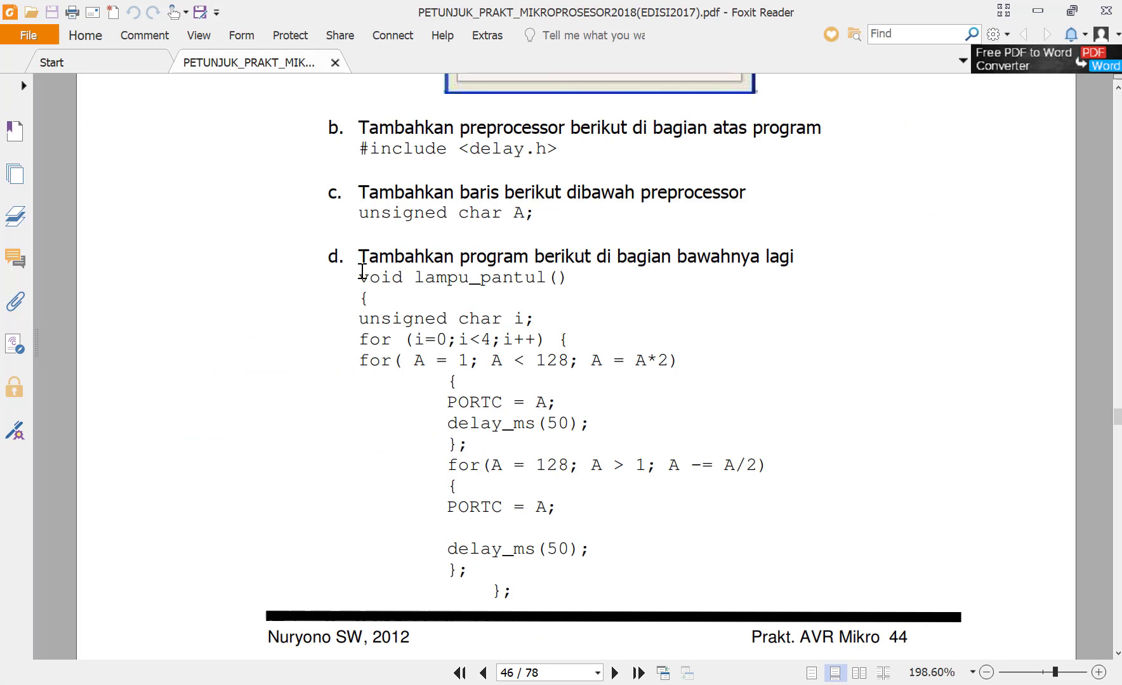
drag(371, 278, 533, 589)
key(ctrl+c)
scroll(674, 508, down, 15)
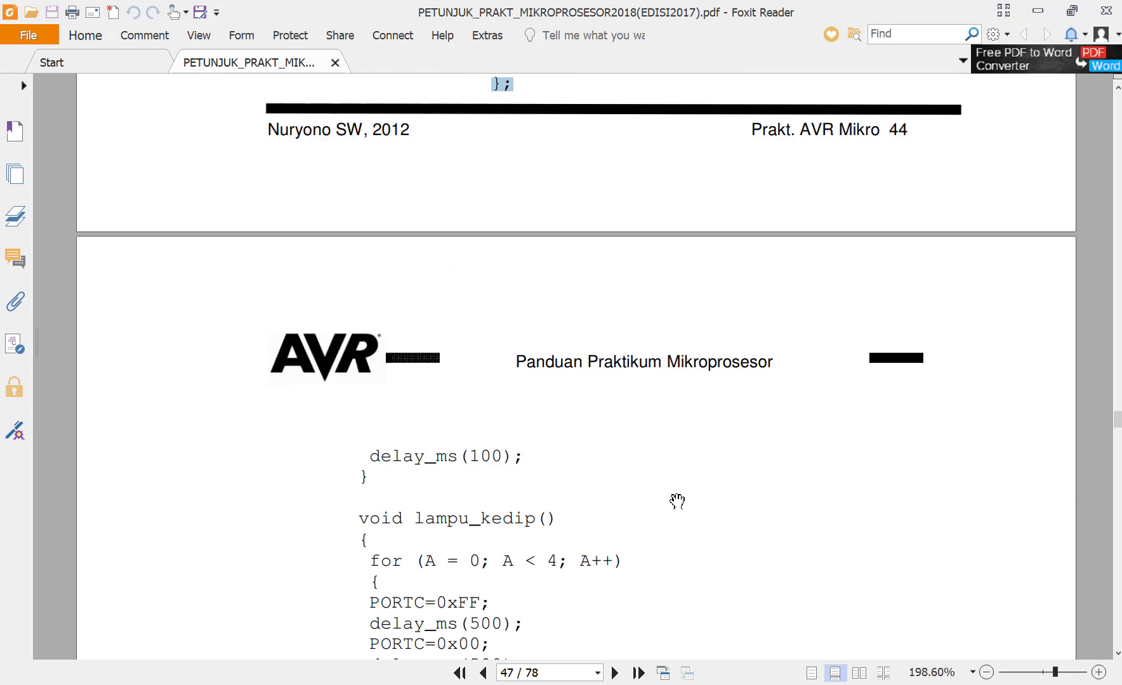
scroll(677, 501, up, 1)
scroll(638, 466, down, 1)
scroll(628, 466, up, 1)
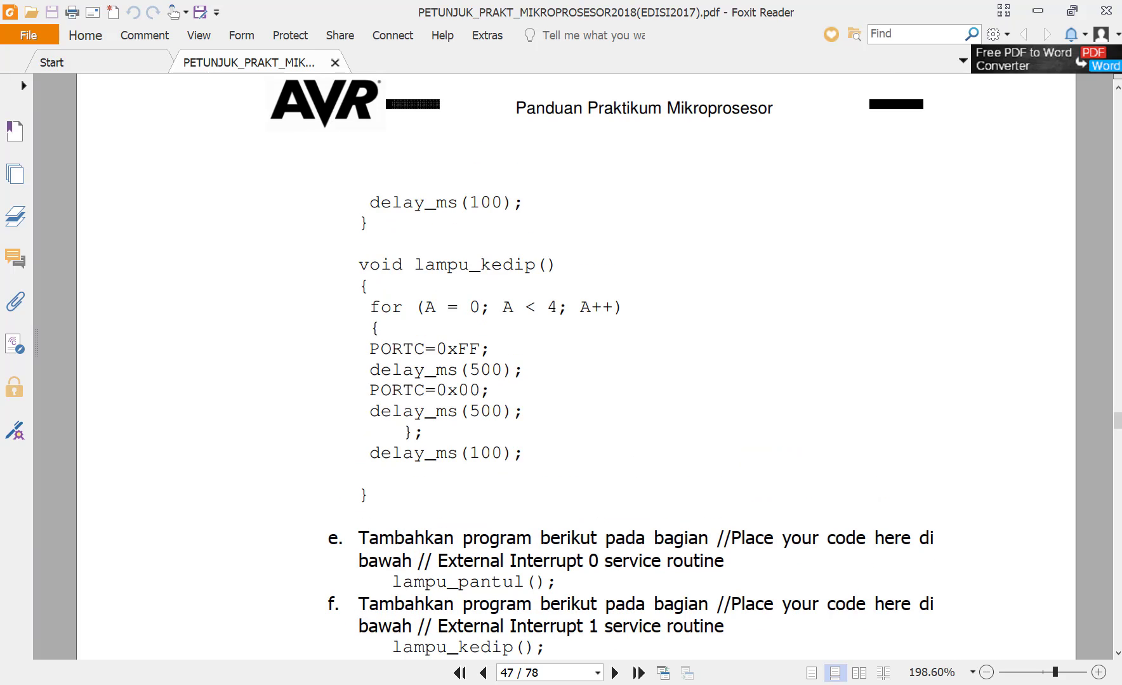
key(alt+Tab)
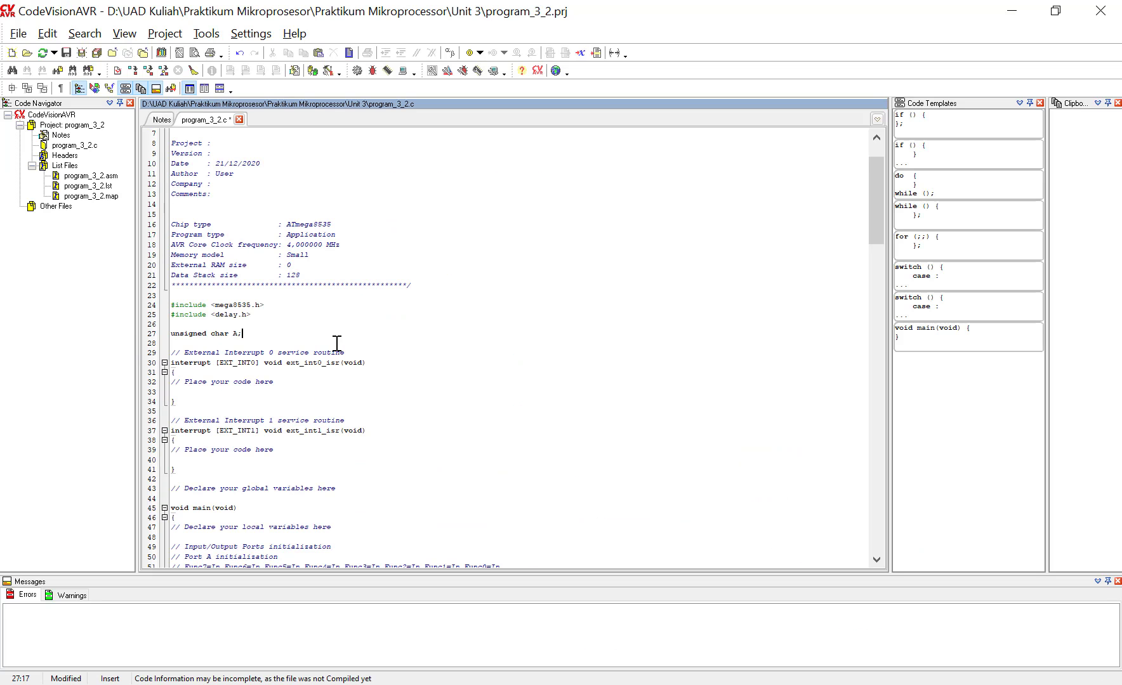
key(ctrl+v)
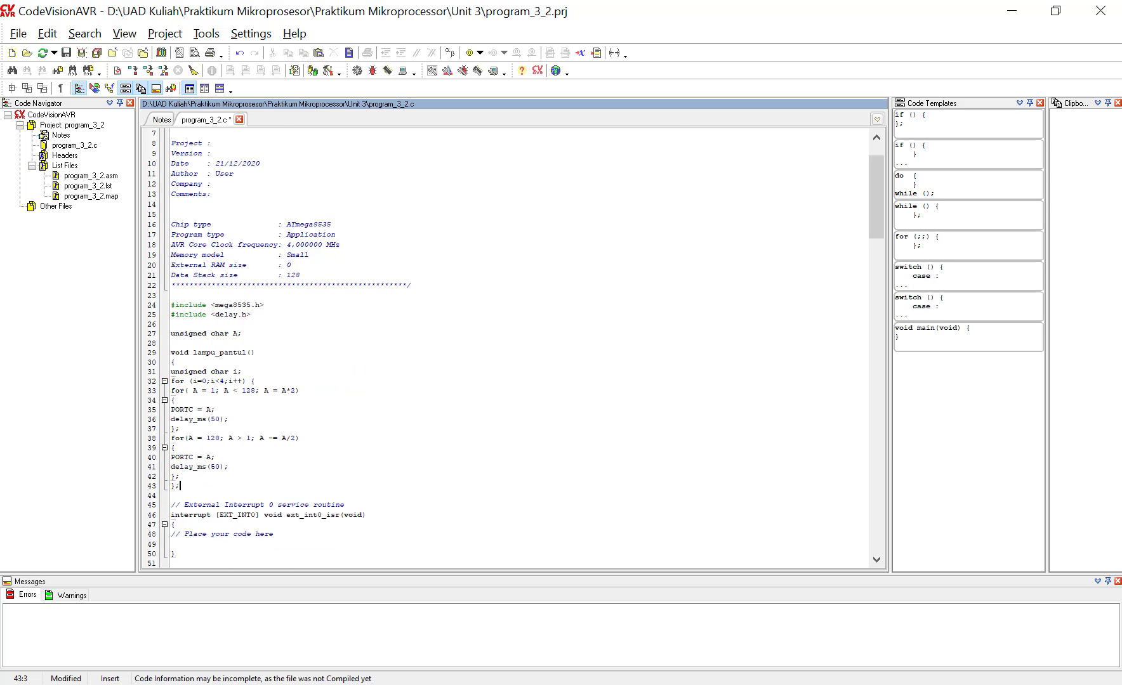
Copy the page 47 code from "delay_ms(100);" through the end of lampu_kedip() in the Foxit Reader guide into program_3_2.c in CodeVisionAVR, below the lampu_pantul() loops
key(alt+Tab)
scroll(388, 326, up, 10)
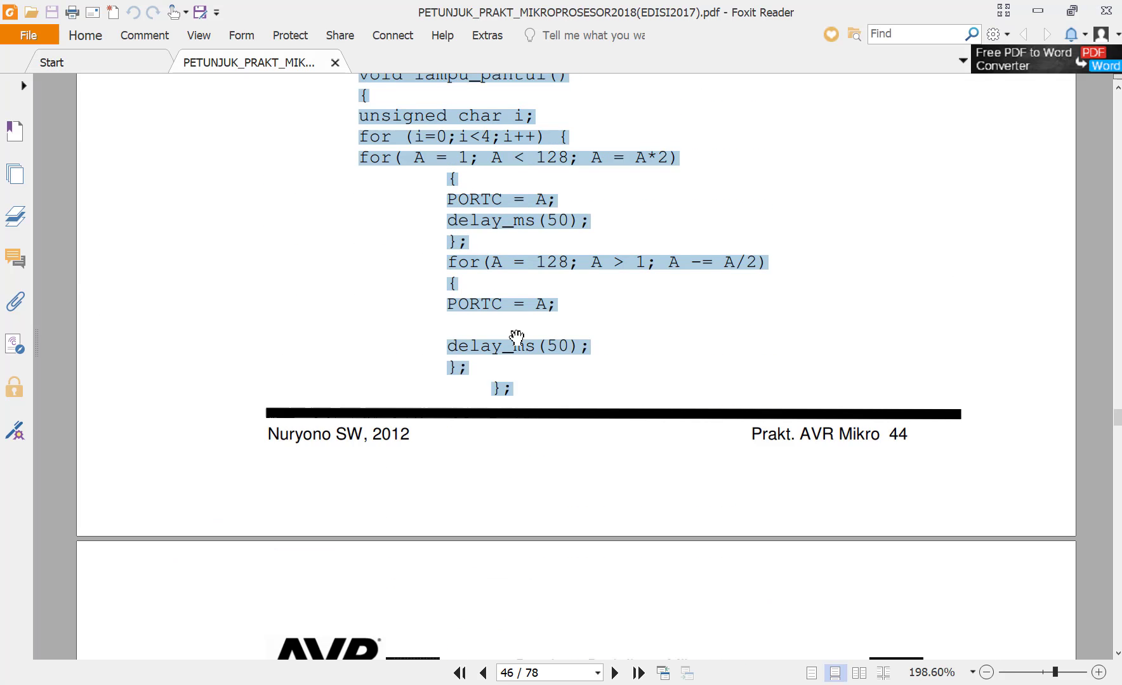
scroll(513, 334, down, 10)
drag(370, 202, 388, 502)
key(ctrl+c)
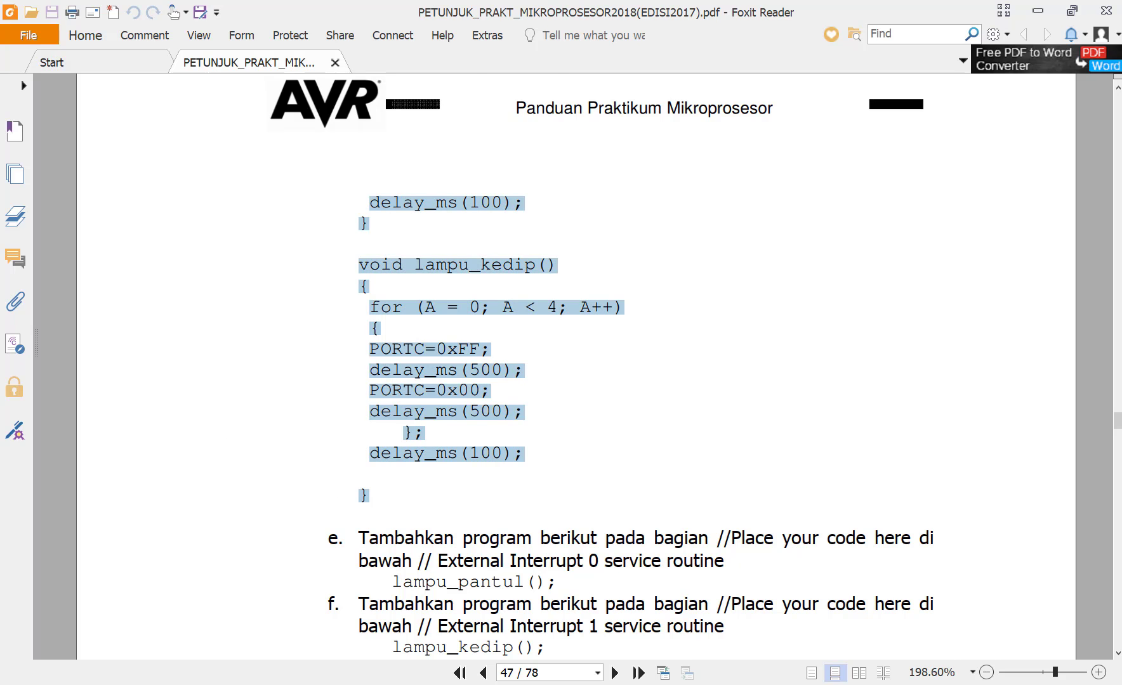
key(alt+Tab)
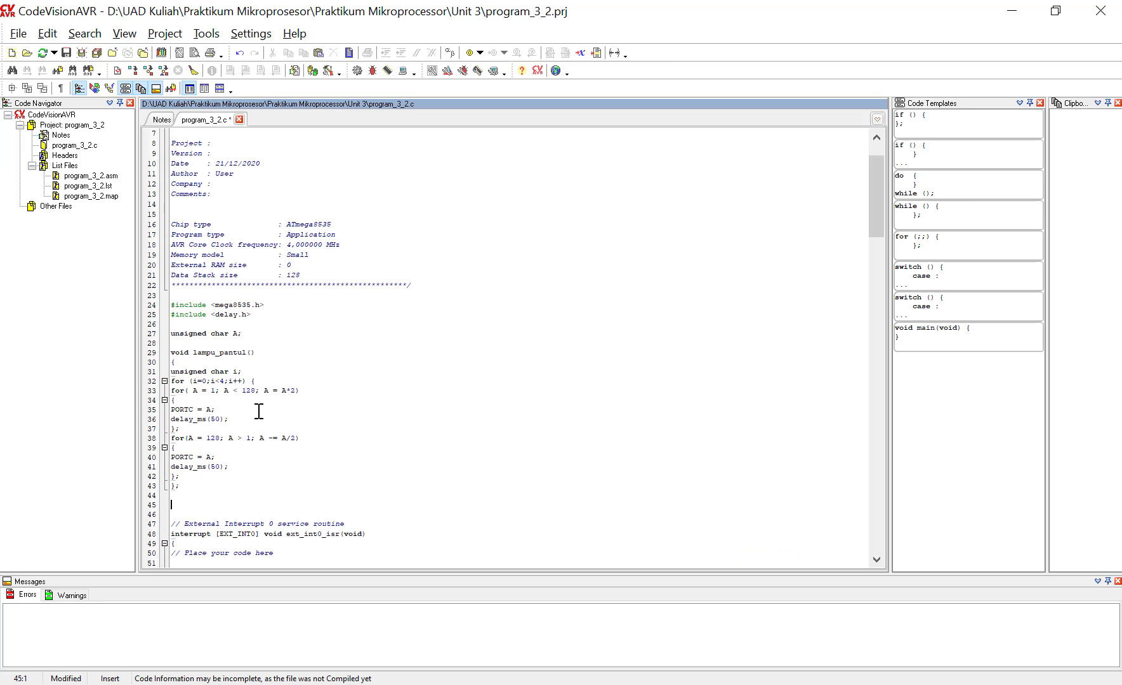
key(ctrl+v)
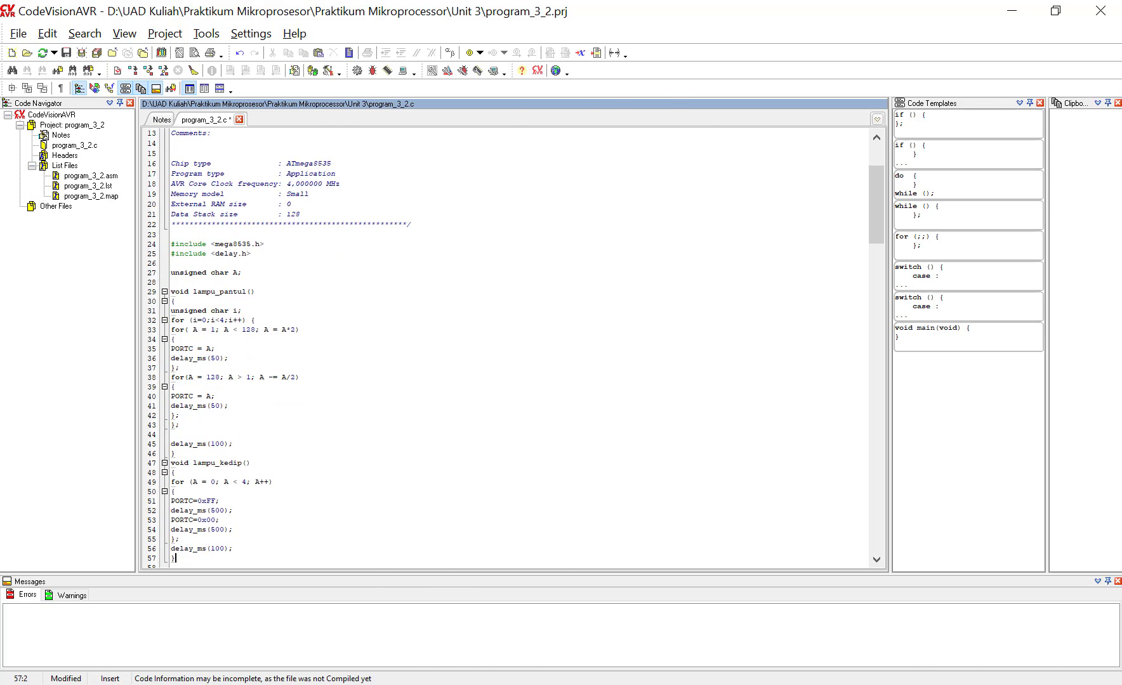
Copy "lampu_pantul();" from step e of the Foxit Reader lab guide into the External Interrupt 0 service routine of program_3_2.c in CodeVisionAVR
key(alt+Tab)
scroll(539, 376, up, 8)
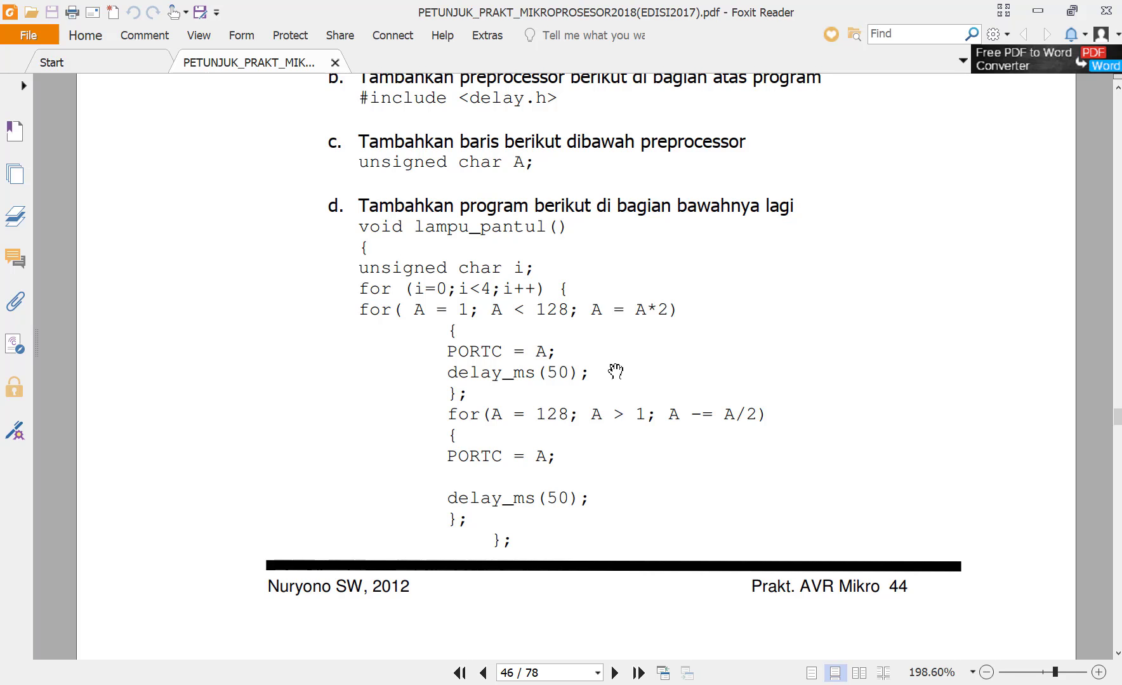
scroll(502, 292, down, 8)
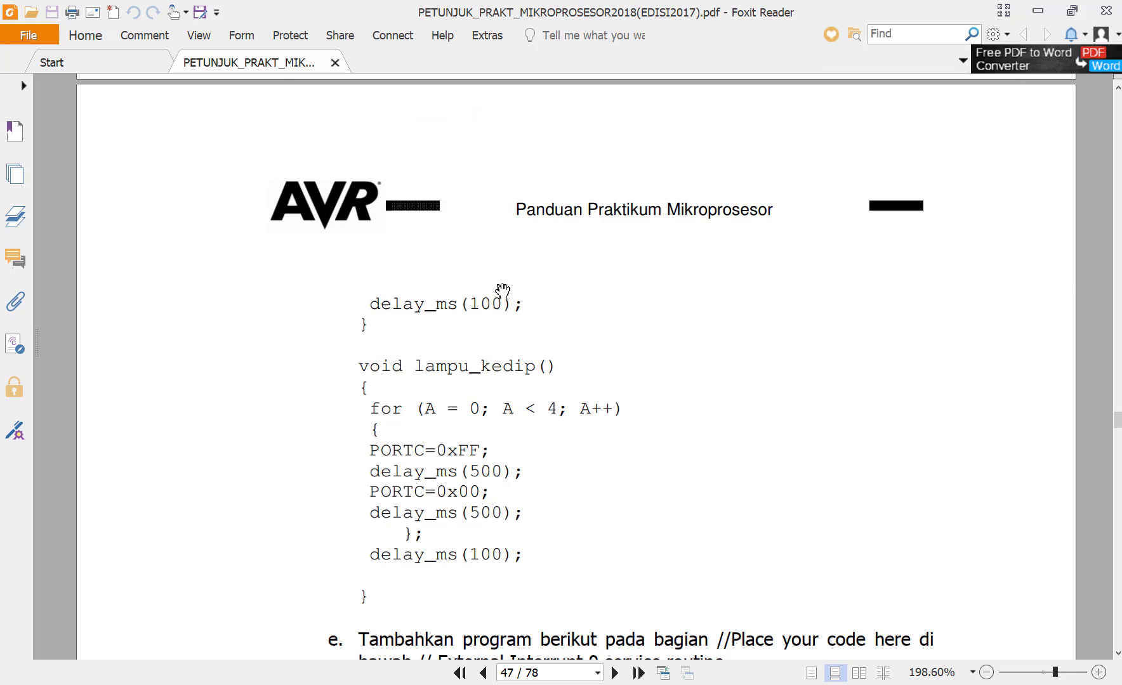
scroll(502, 292, down, 1)
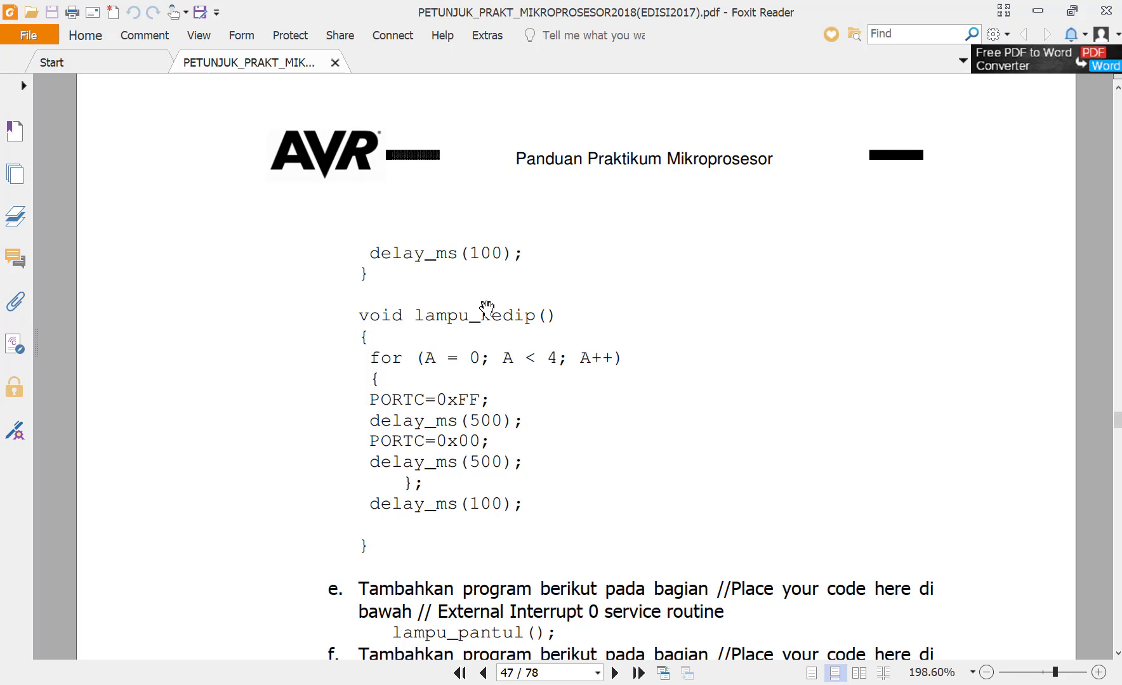
scroll(453, 368, up, 10)
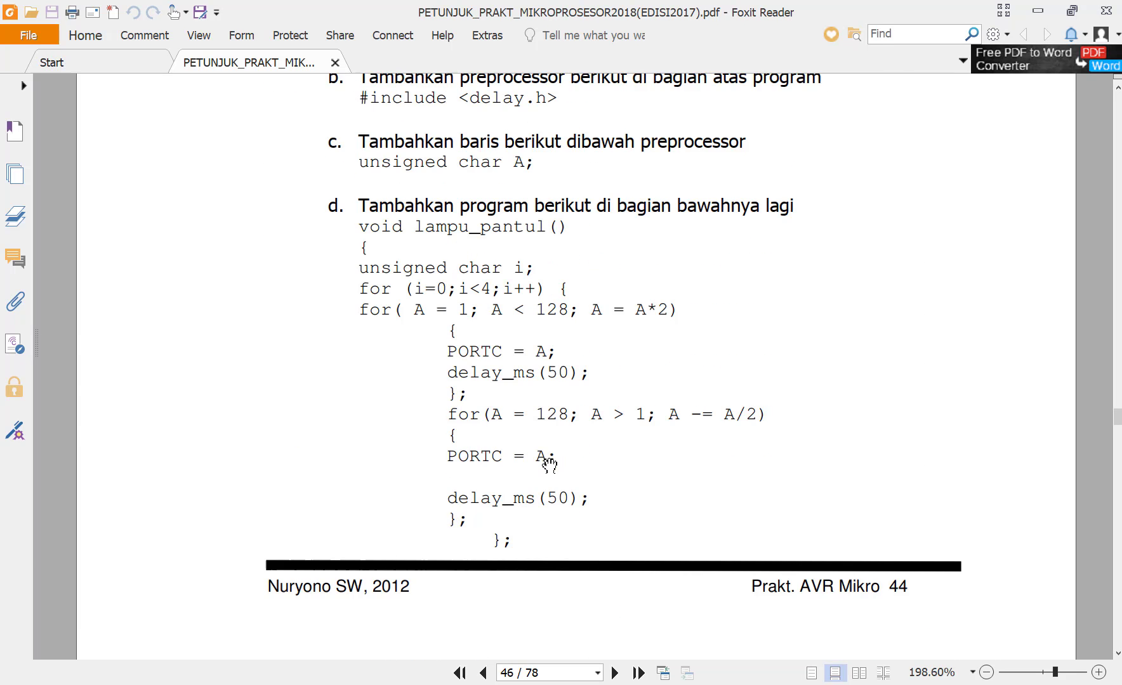
scroll(550, 465, up, 3)
scroll(521, 313, down, 19)
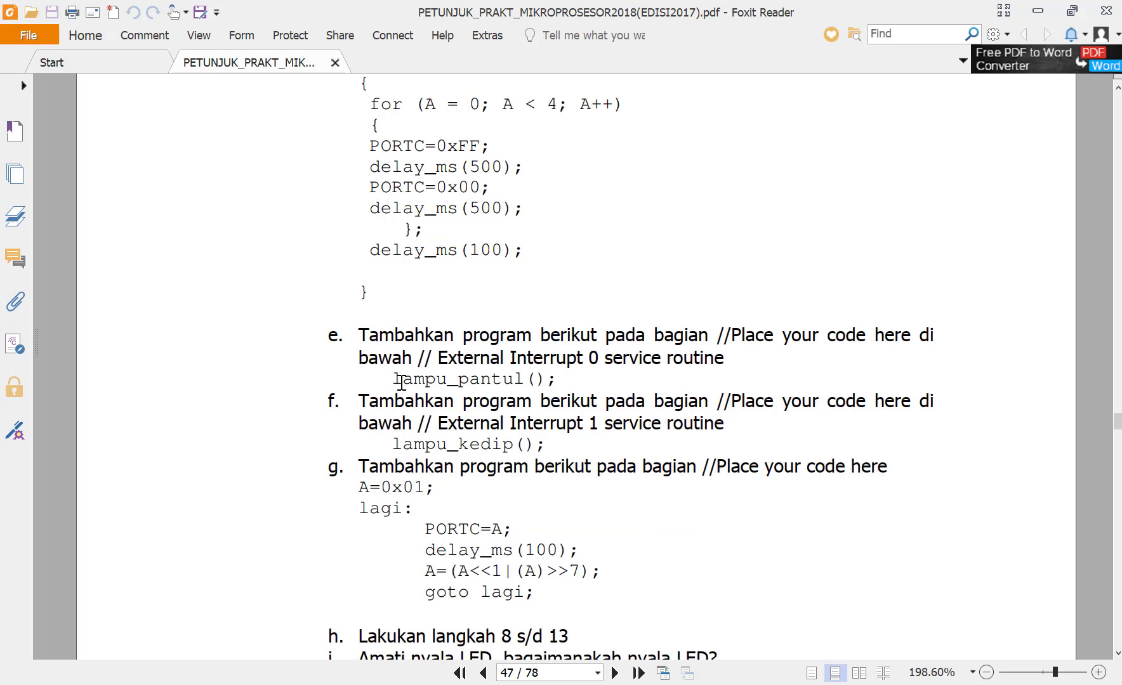
drag(401, 382, 566, 383)
key(ctrl+c)
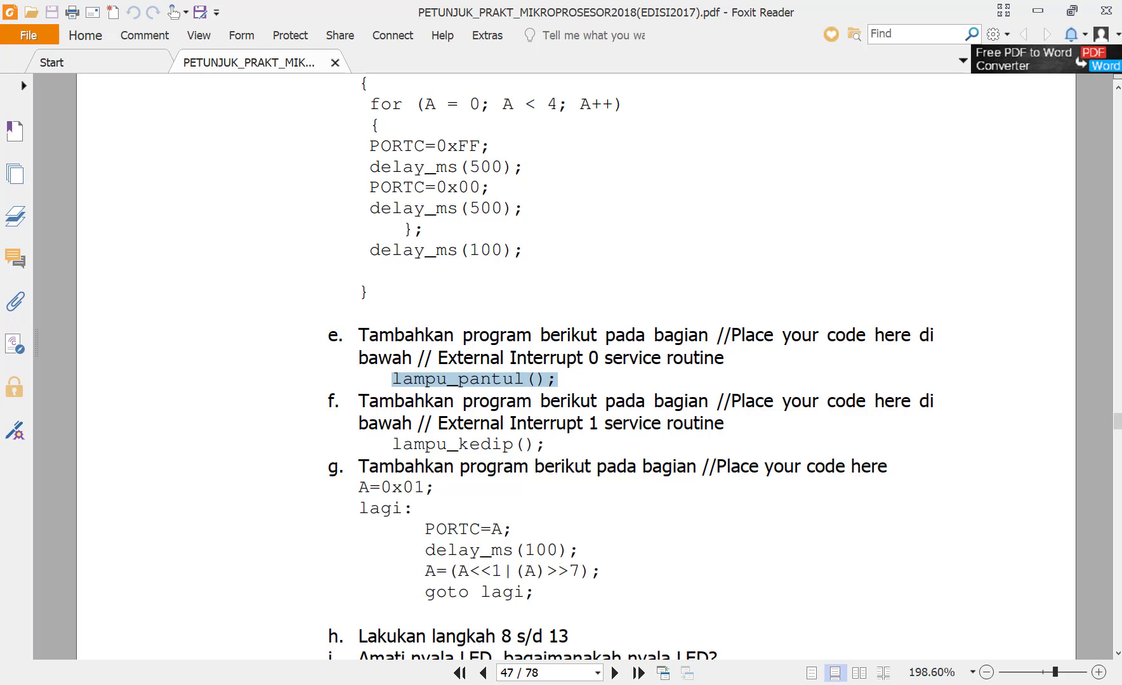
key(alt+Tab)
scroll(295, 446, down, 7)
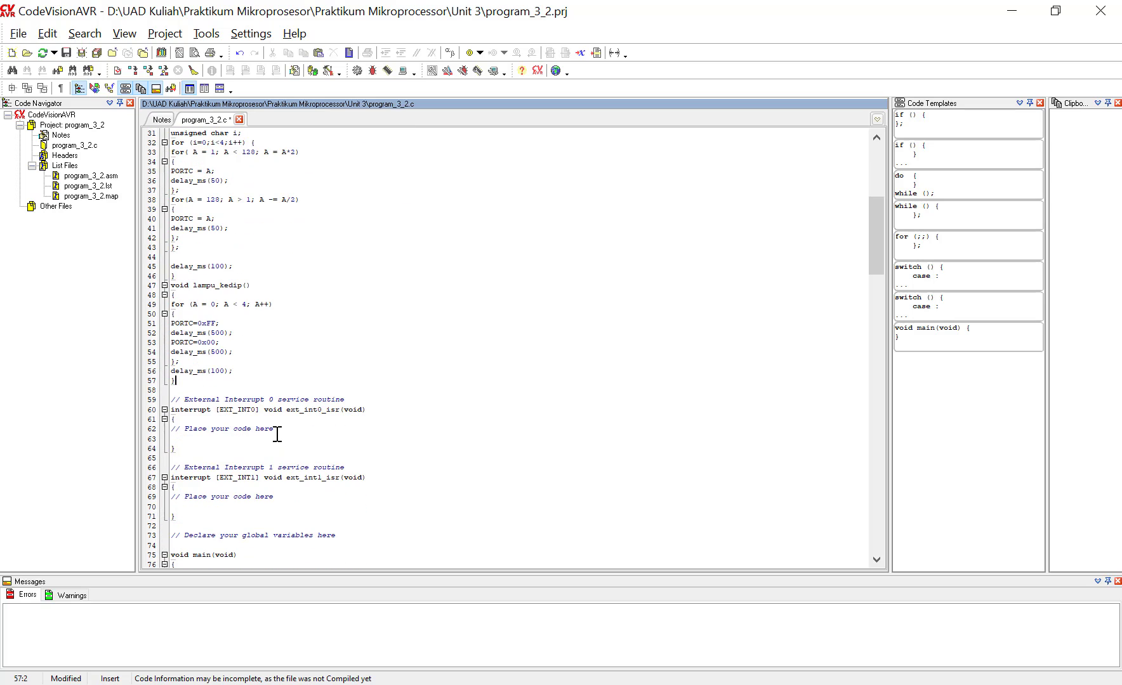
key(BackSpace)
key(BackSpace)
key(BackSpace)
key(BackSpace)
key(ctrl+v)
Copy "lampu_kedip();" from step f of the Foxit Reader lab guide into the External Interrupt 1 service routine of program_3_2.c in CodeVisionAVR
key(alt+Tab)
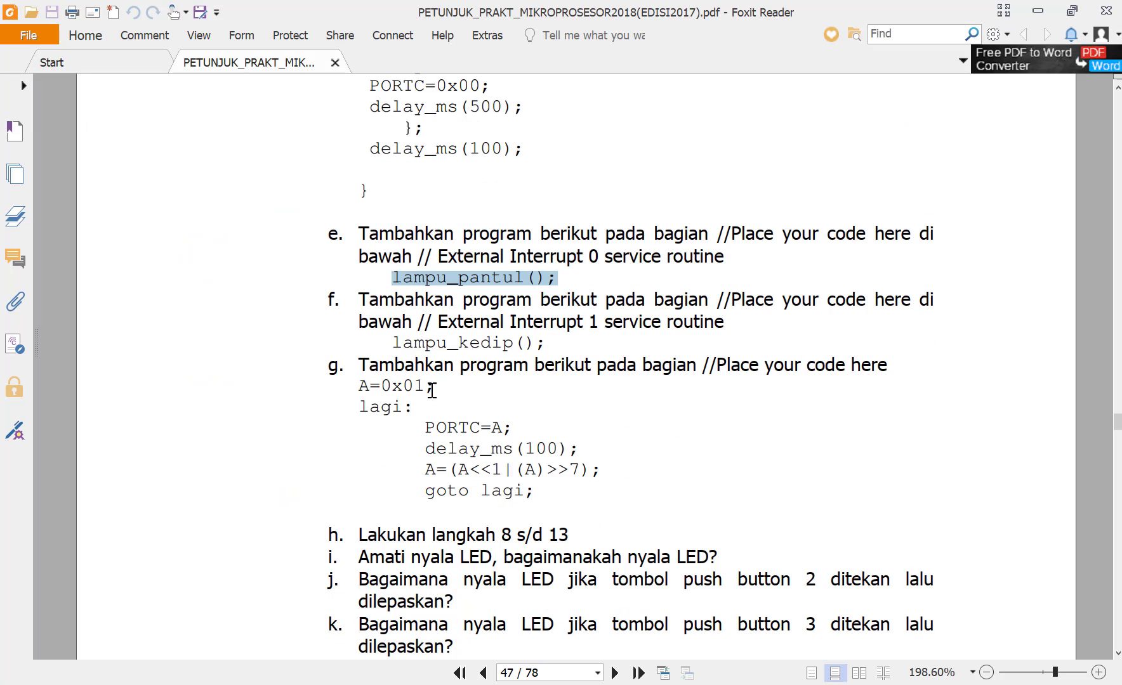
drag(395, 346, 546, 349)
key(ctrl+c)
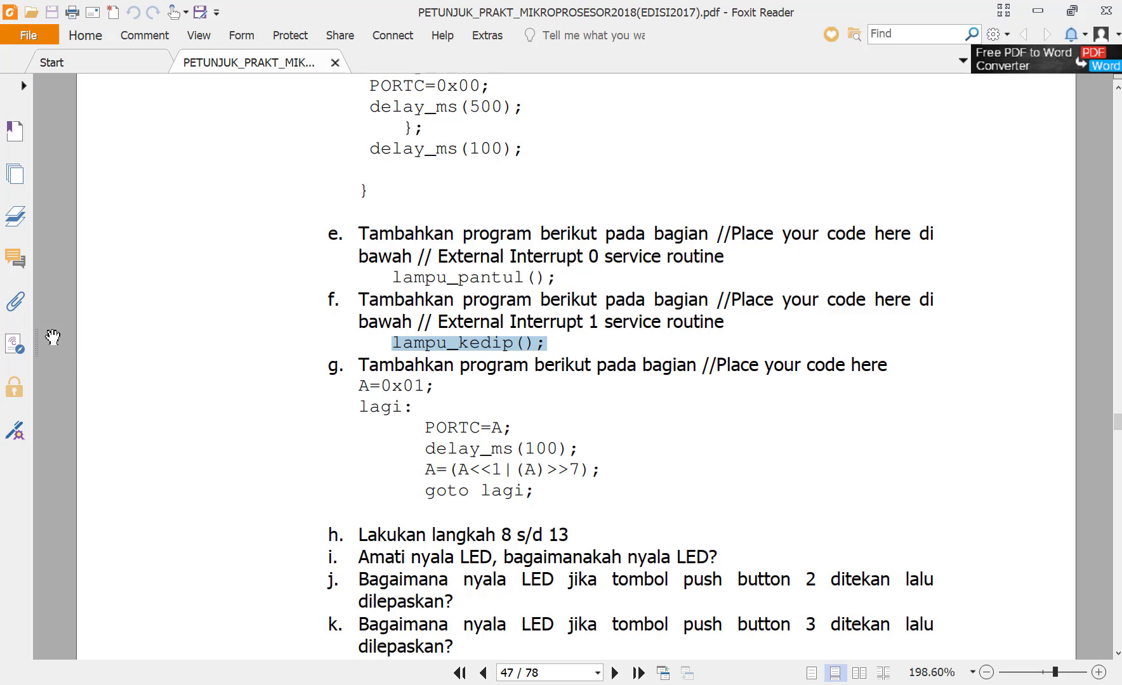
key(alt+Tab)
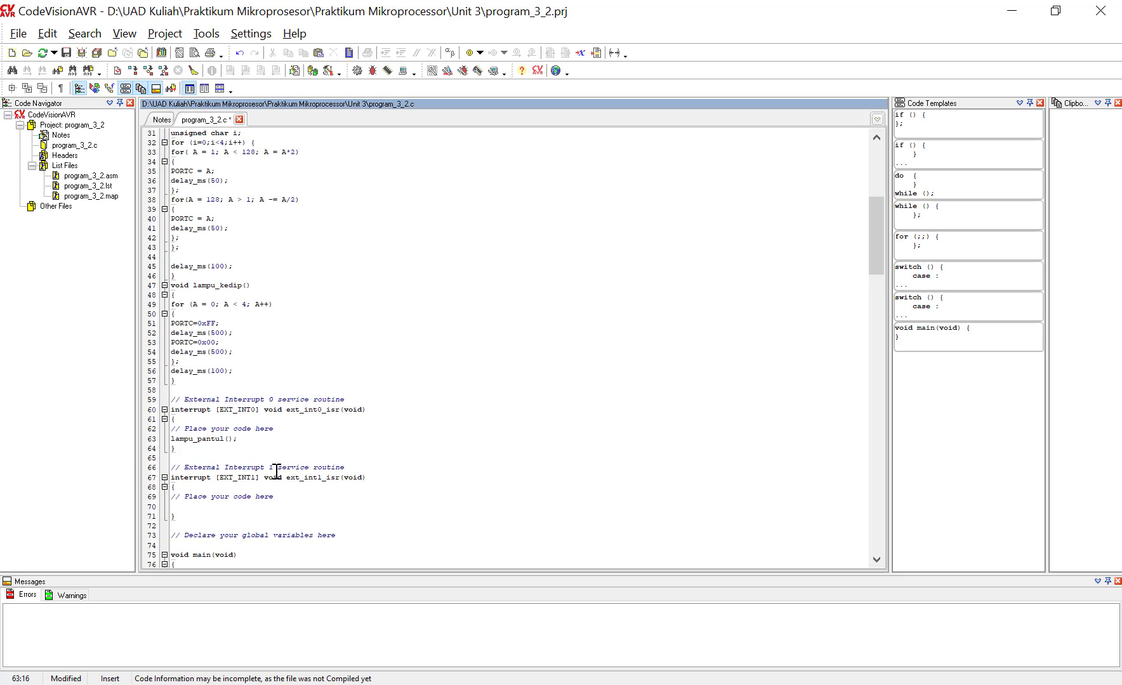
scroll(276, 472, down, 2)
click(179, 449)
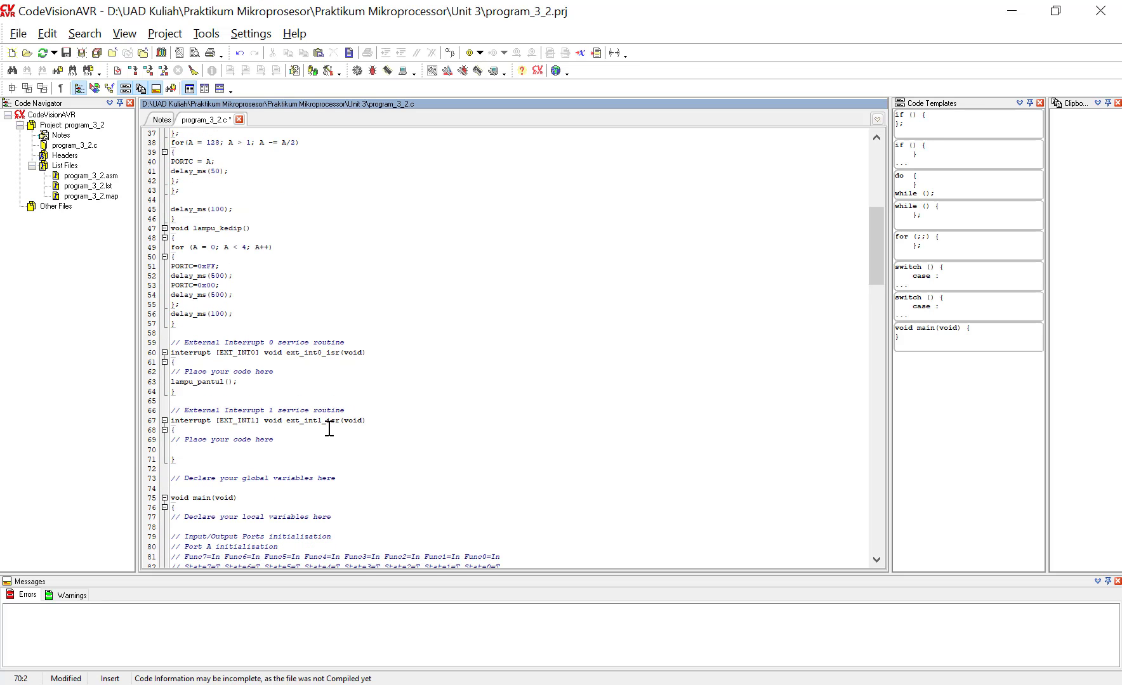
key(Home)
key(ctrl+v)
Copy the step g code, "A=0x01;" through "goto lagi;", from the Foxit Reader guide into the while (1) loop of program_3_2.c in CodeVisionAVR
scroll(230, 386, up, 2)
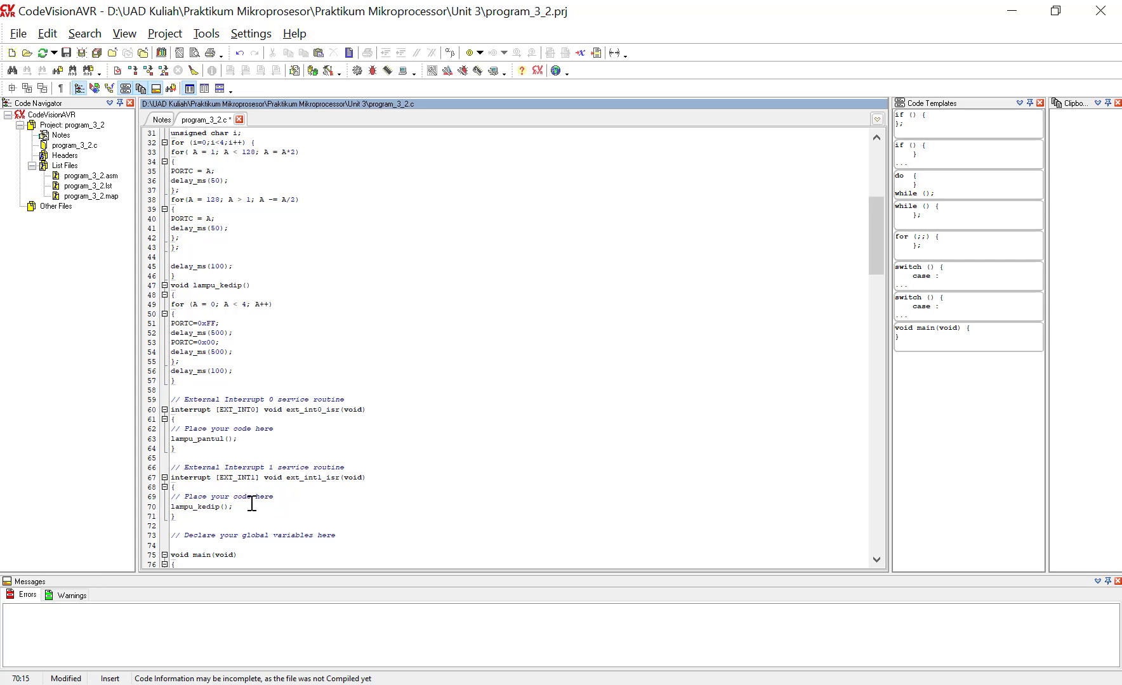
scroll(210, 420, up, 2)
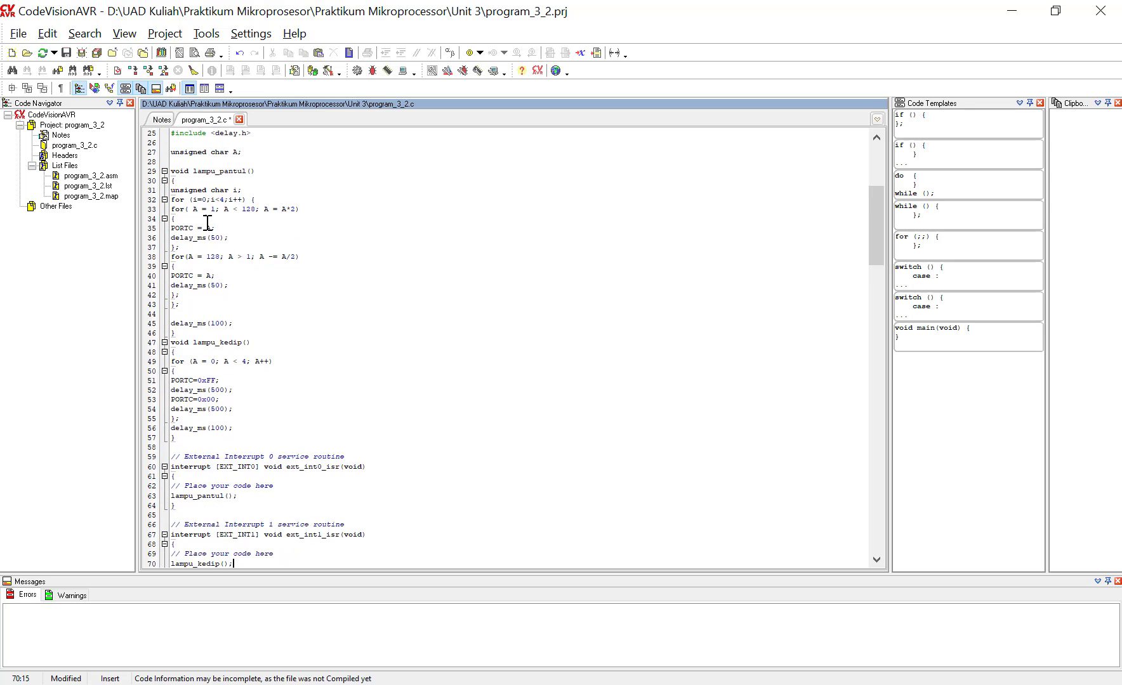
scroll(207, 223, up, 2)
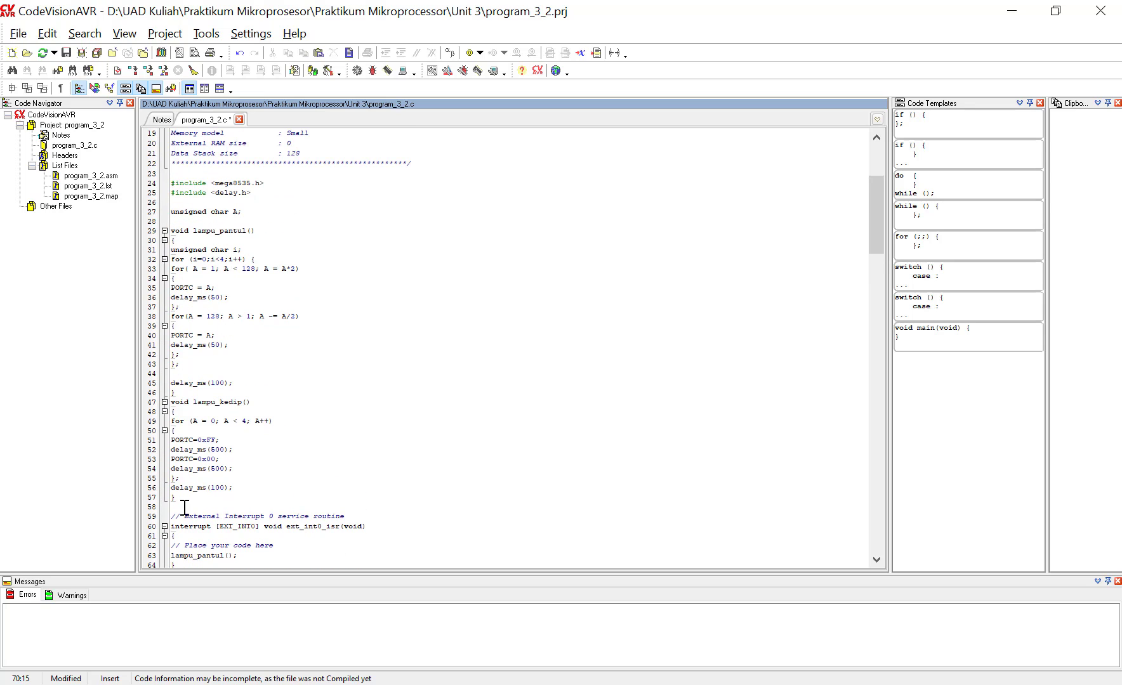
scroll(311, 399, down, 8)
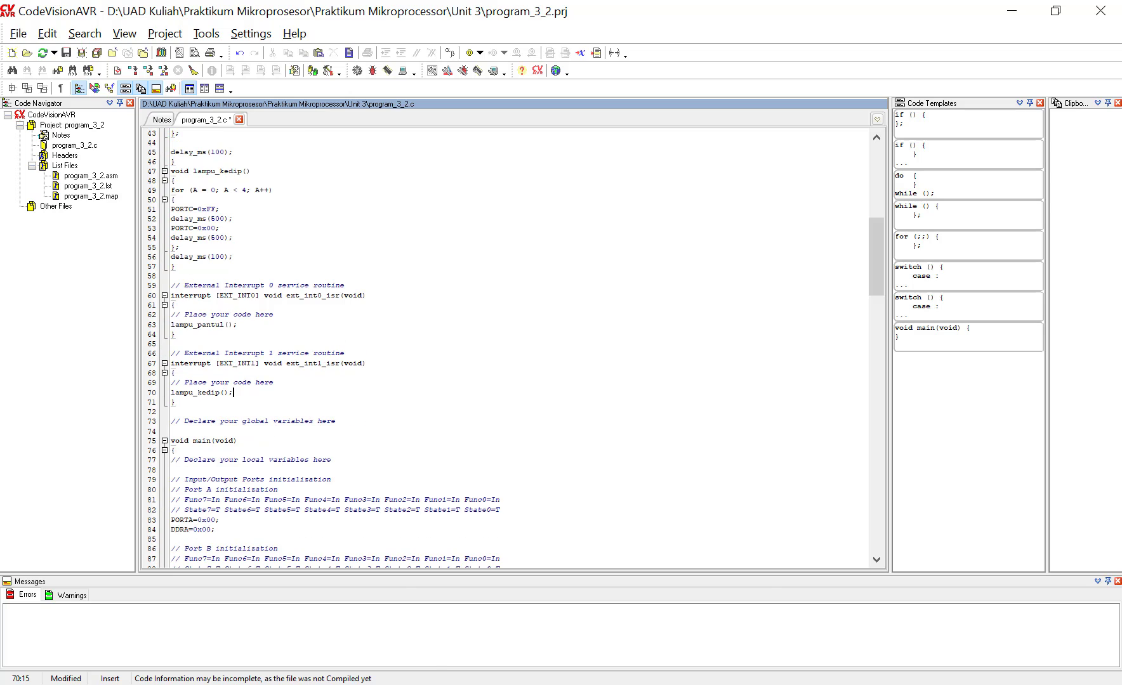
key(alt+Tab)
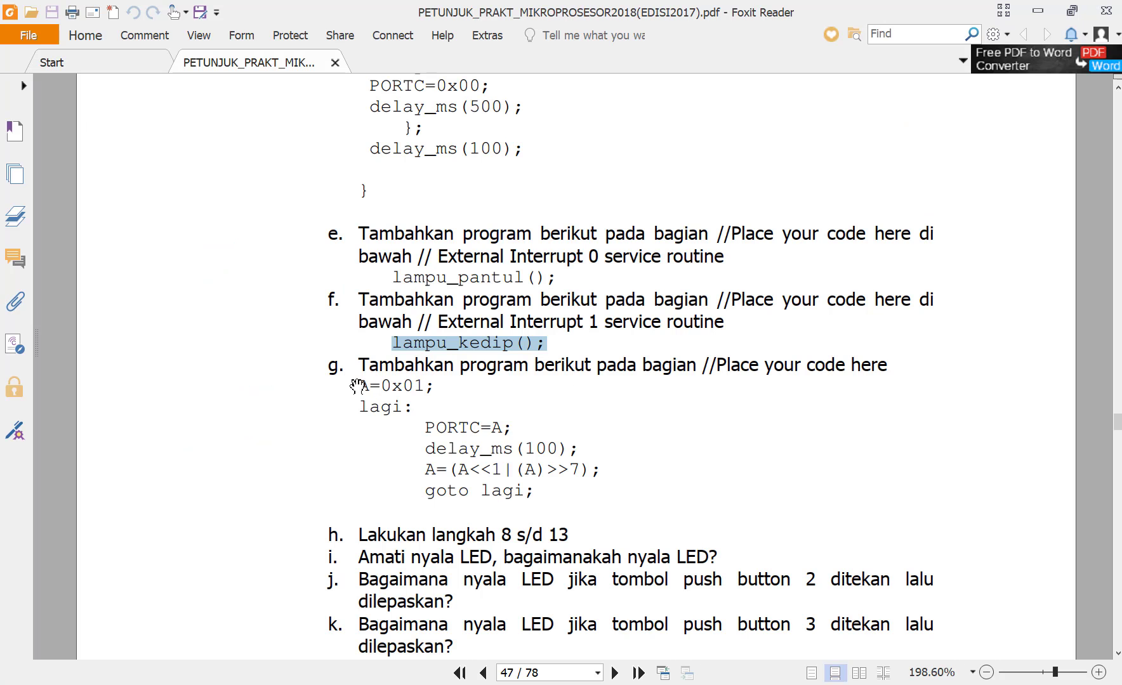
drag(359, 385, 540, 495)
key(ctrl+c)
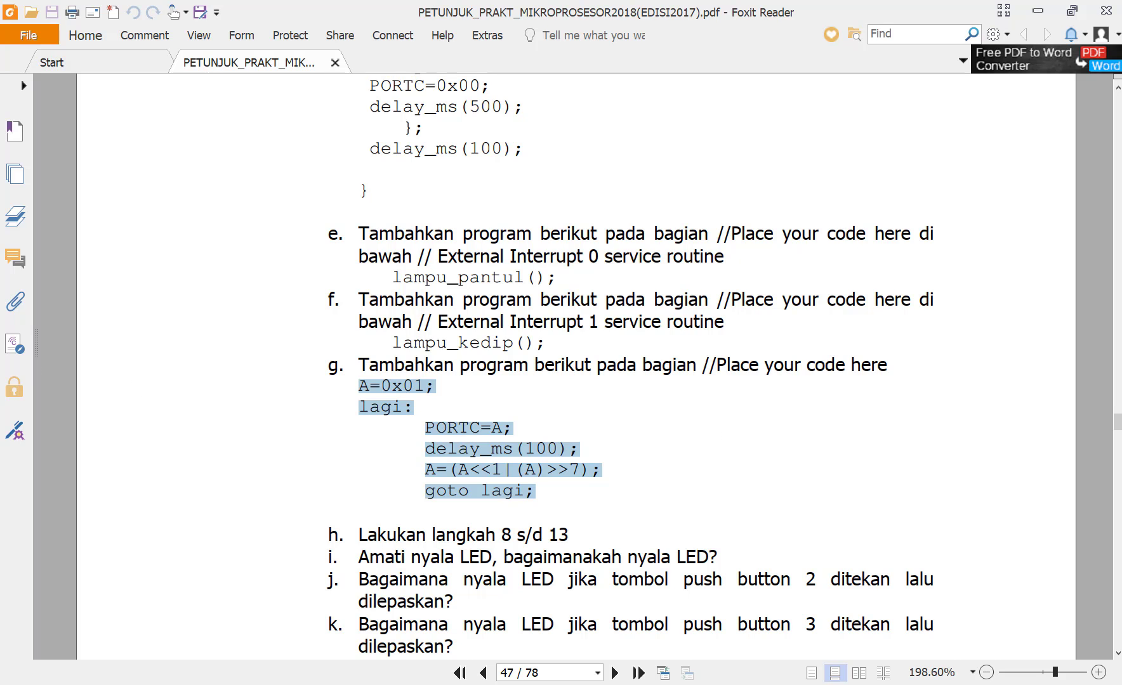
key(alt+Tab)
scroll(326, 405, down, 20)
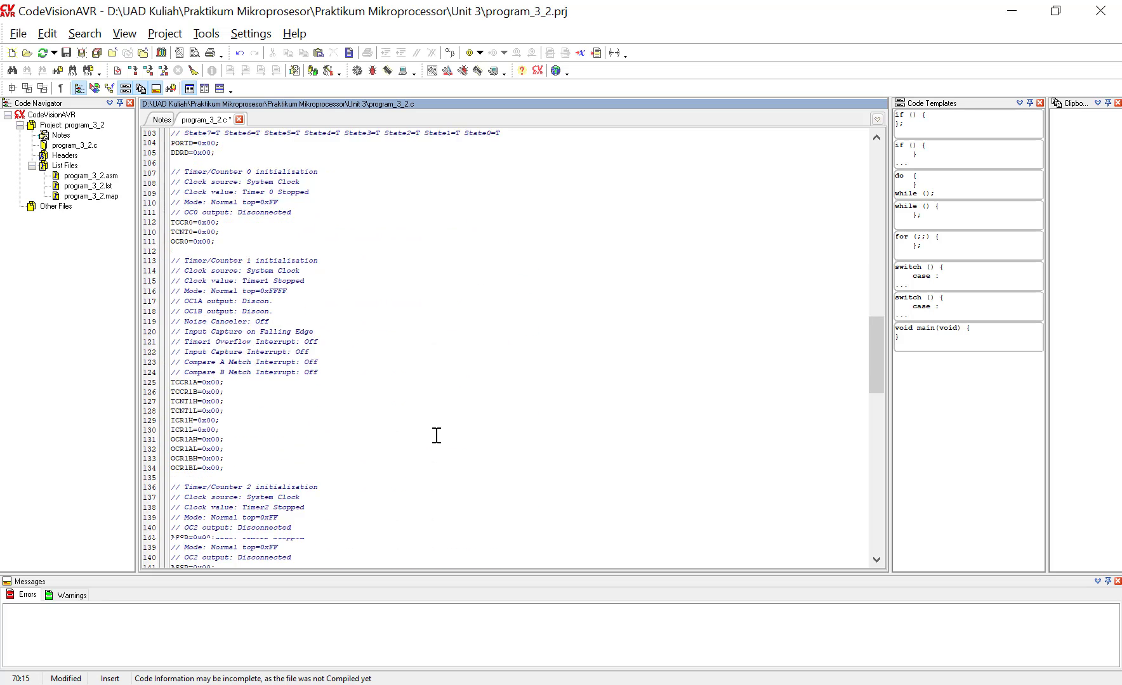
scroll(434, 436, down, 7)
click(201, 348)
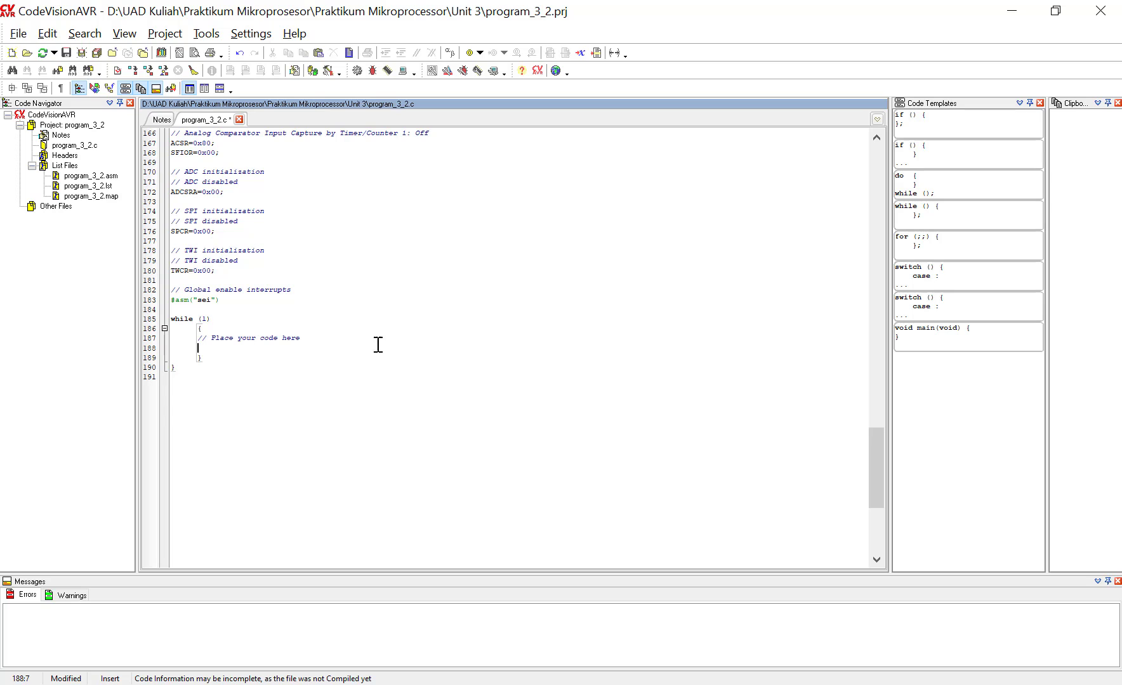
key(ctrl+v)
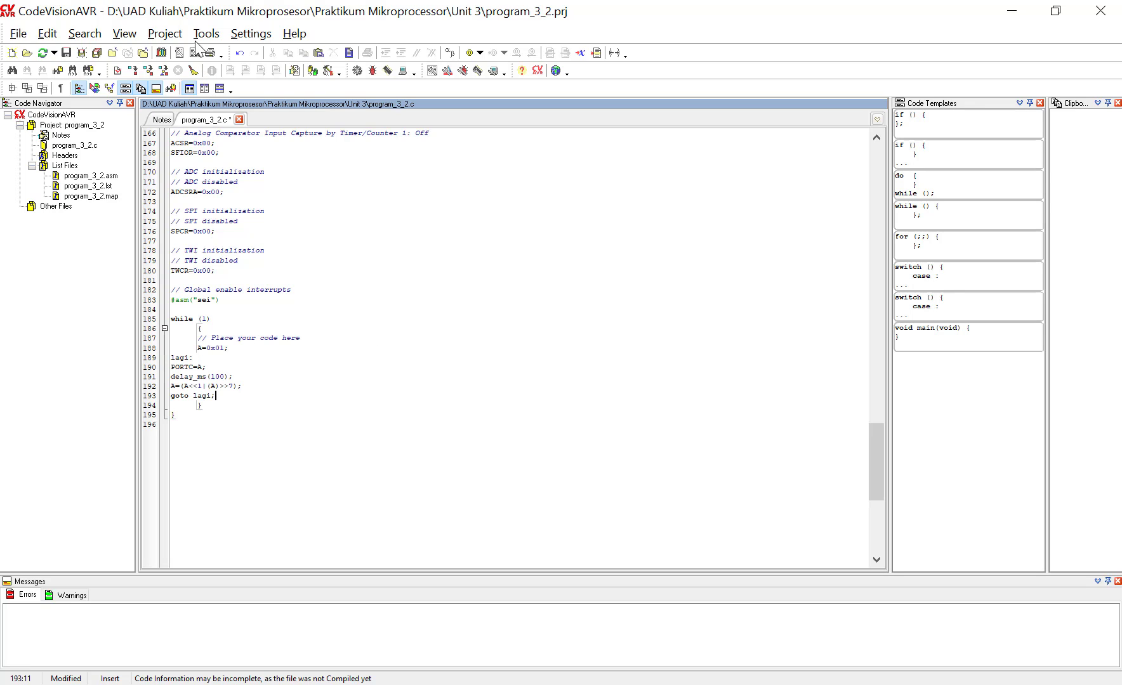
Build the program_3_2 project and close the build information
click(177, 34)
click(193, 113)
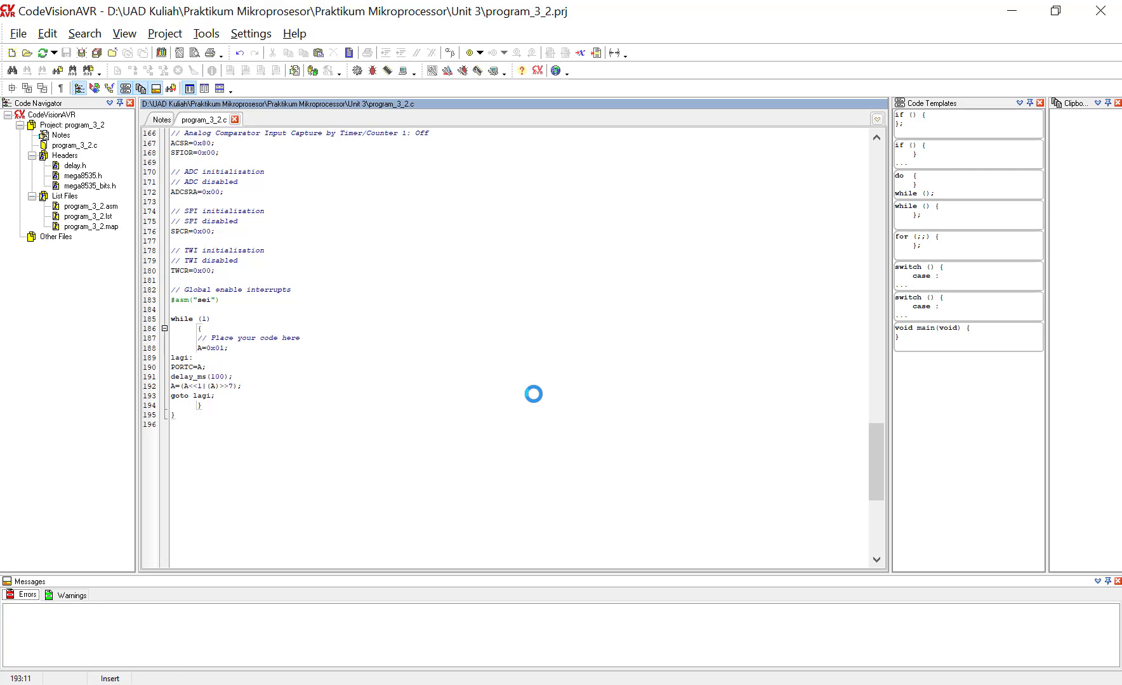
click(642, 526)
click(164, 33)
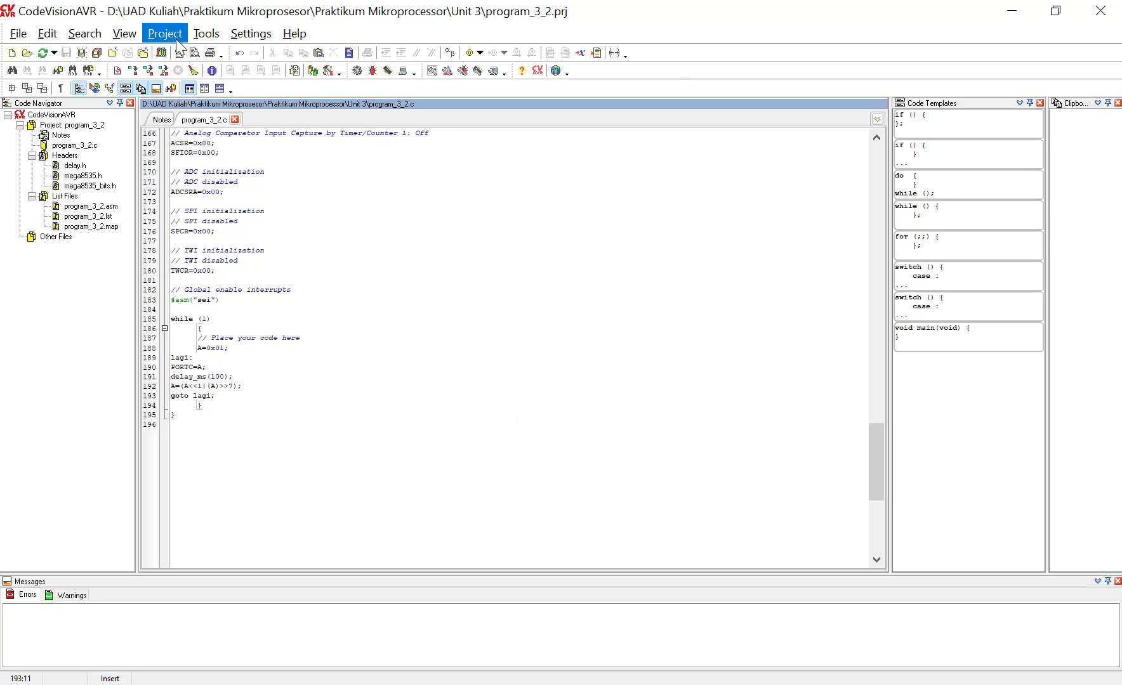
click(350, 424)
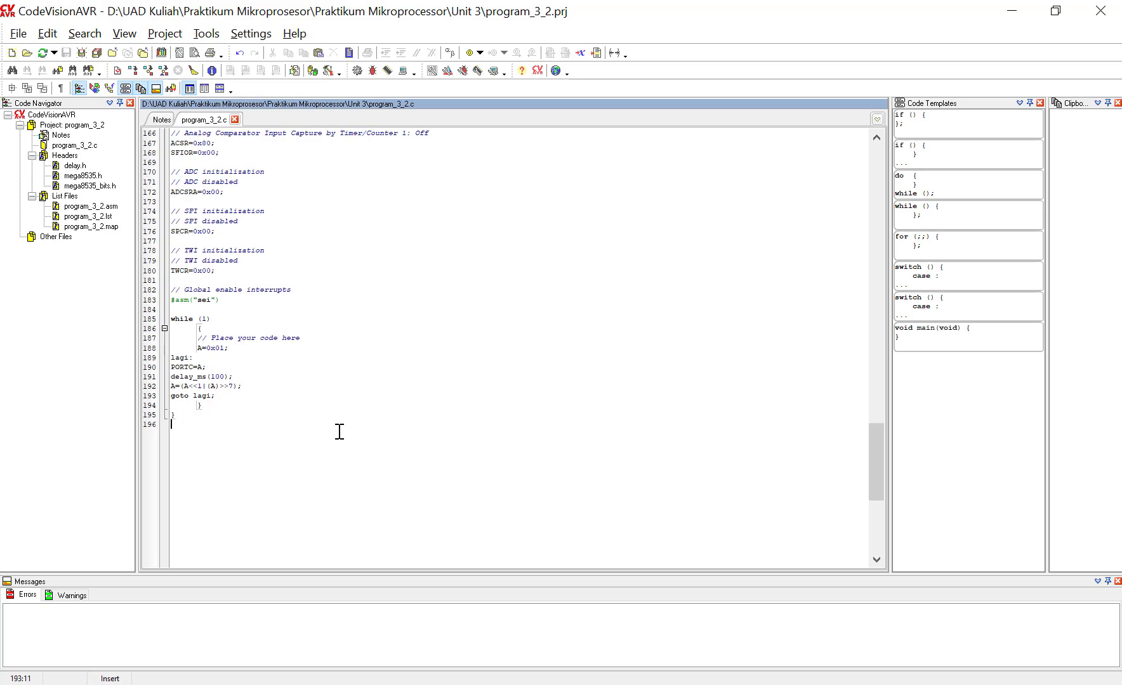
click(338, 430)
Switch to the Foxit Reader lab guide and read the remaining experiment steps h to k on page 47
key(alt+Tab)
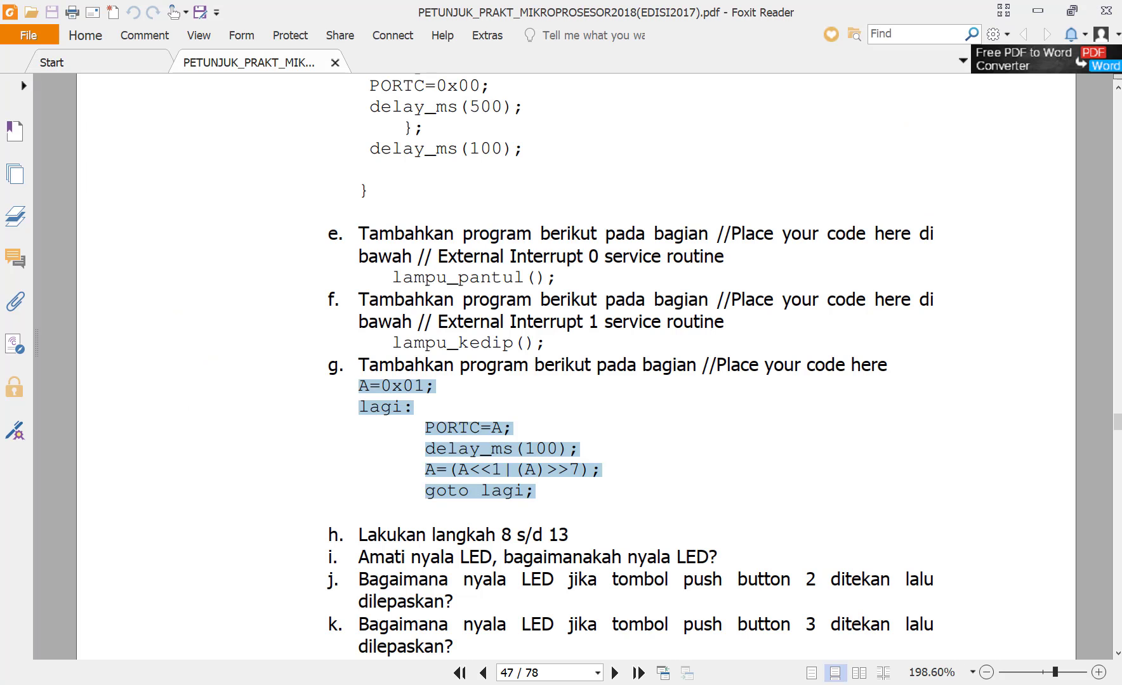
click(729, 480)
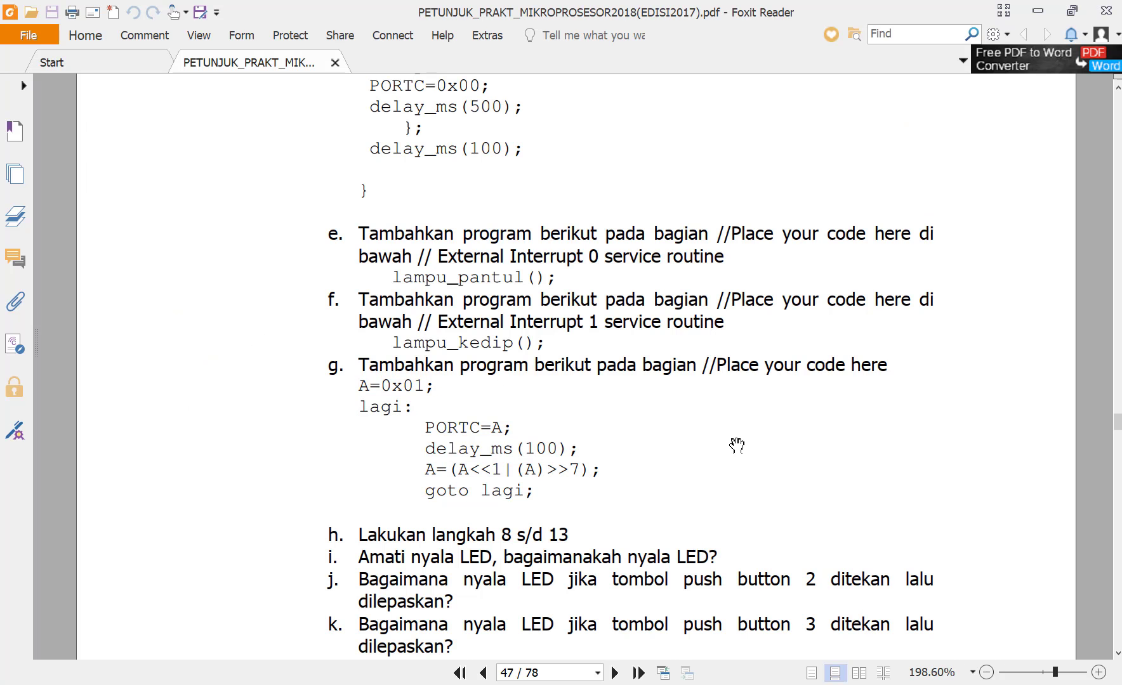
scroll(736, 445, down, 3)
scroll(721, 443, up, 4)
scroll(349, 370, down, 2)
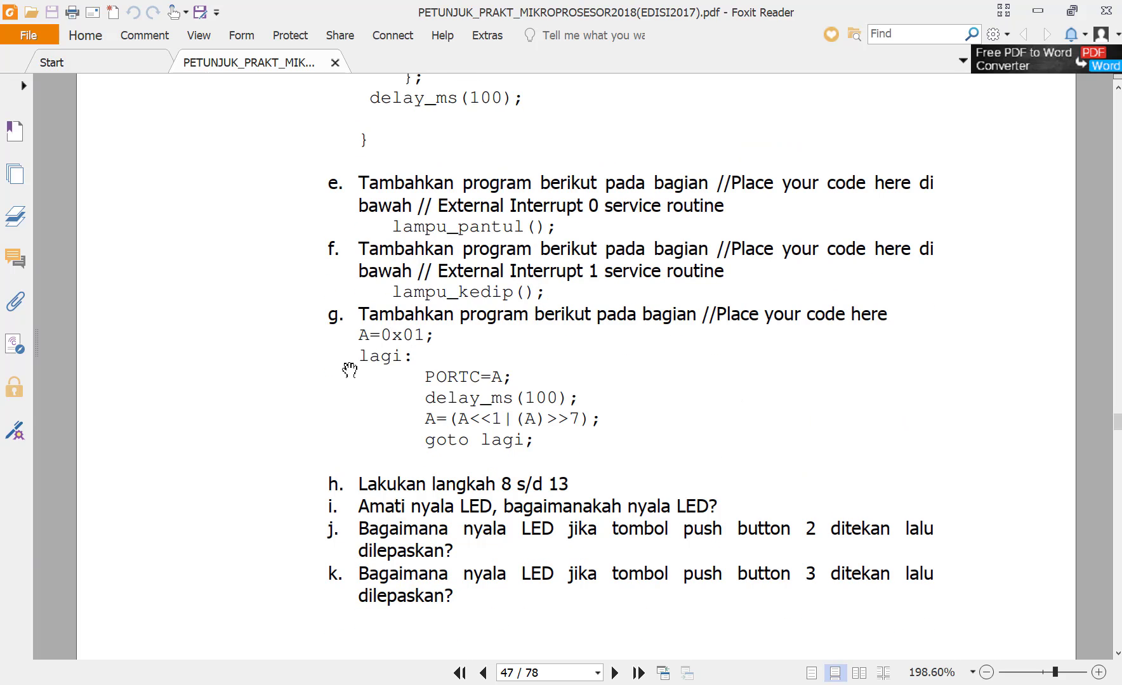
Switch to the ISIS schematic and browse for the ATMEGA8535's program file in the Praktikum Mikroprocessor folder
key(alt+Tab)
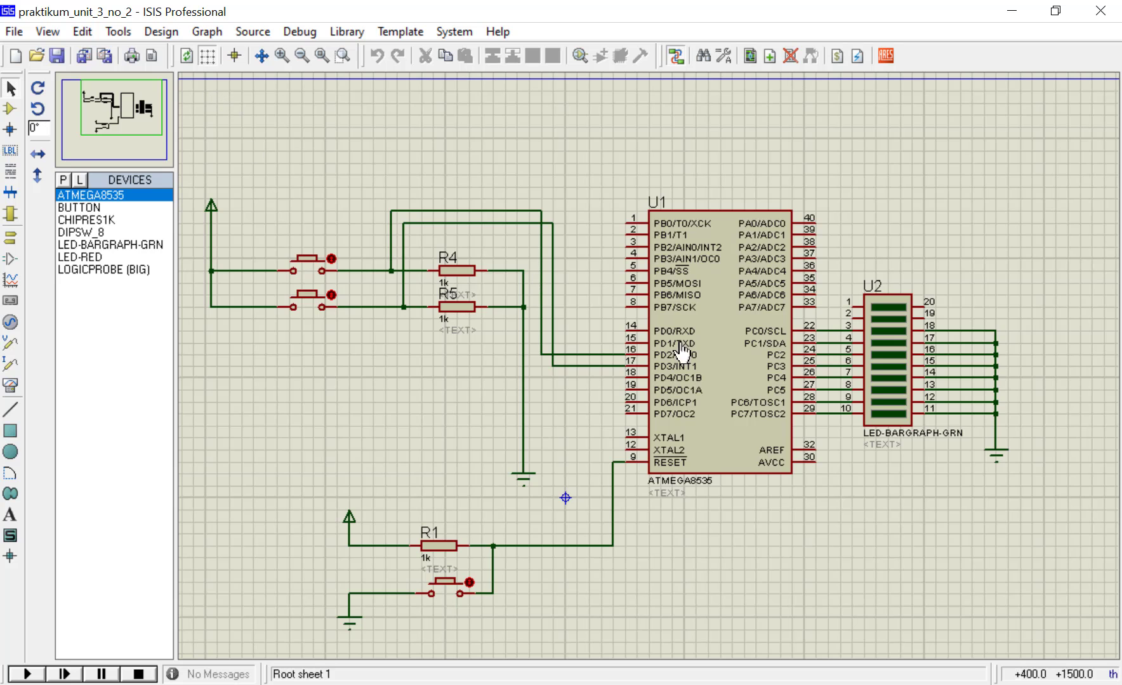
double_click(749, 339)
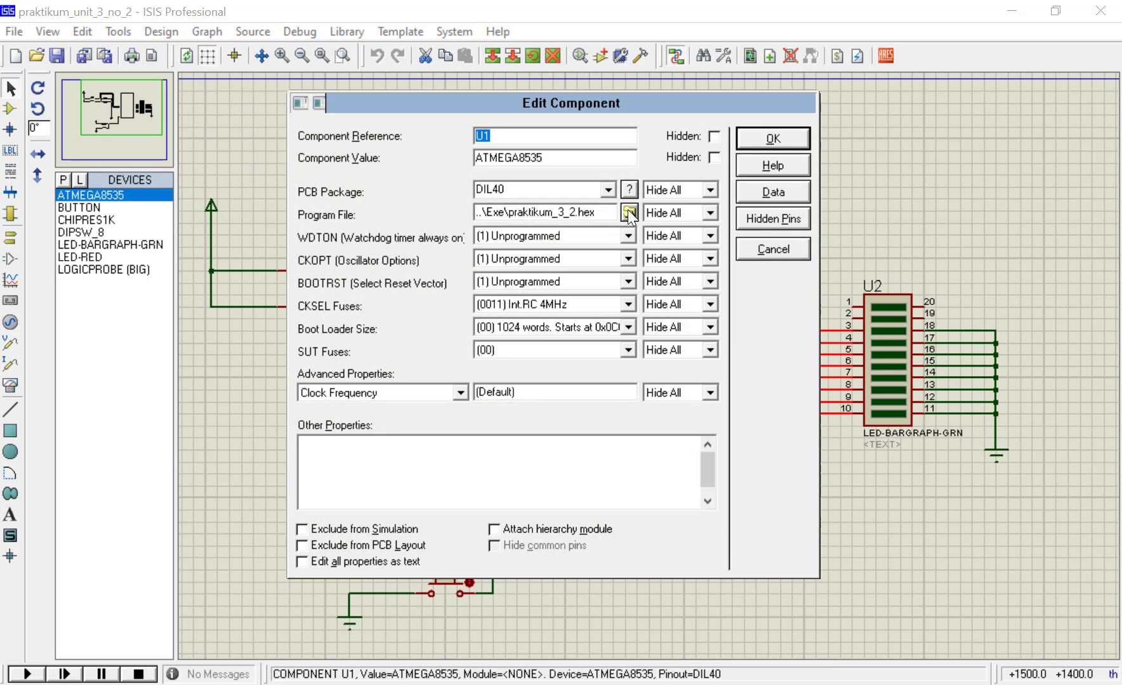
click(627, 212)
click(544, 209)
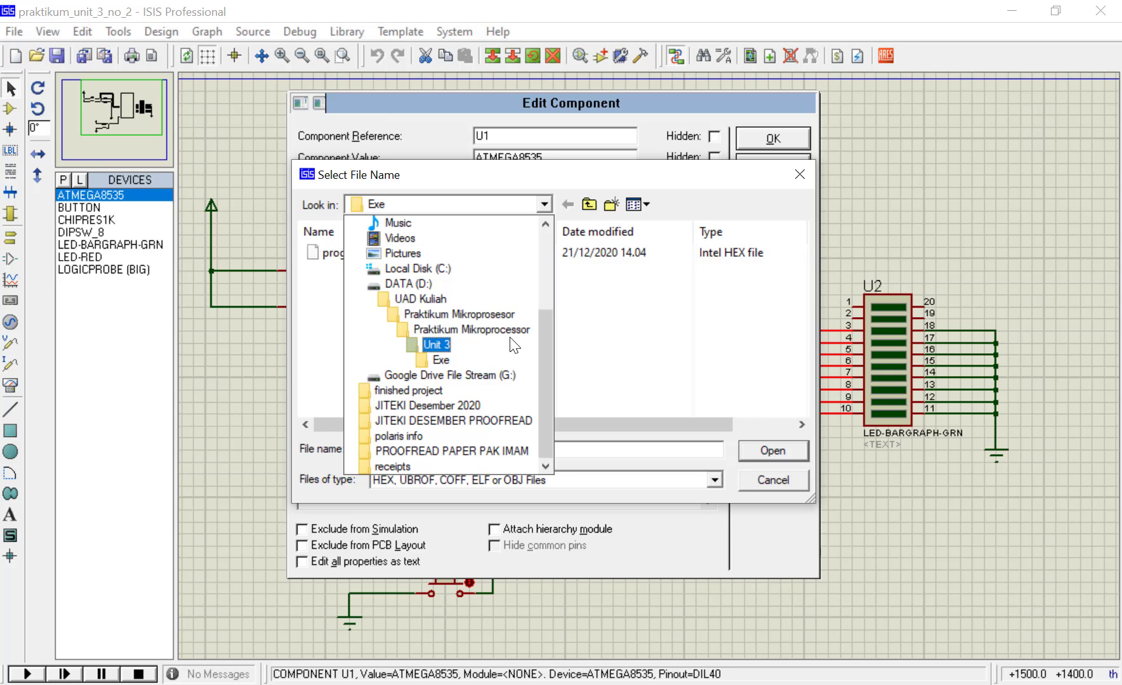
click(510, 340)
click(544, 203)
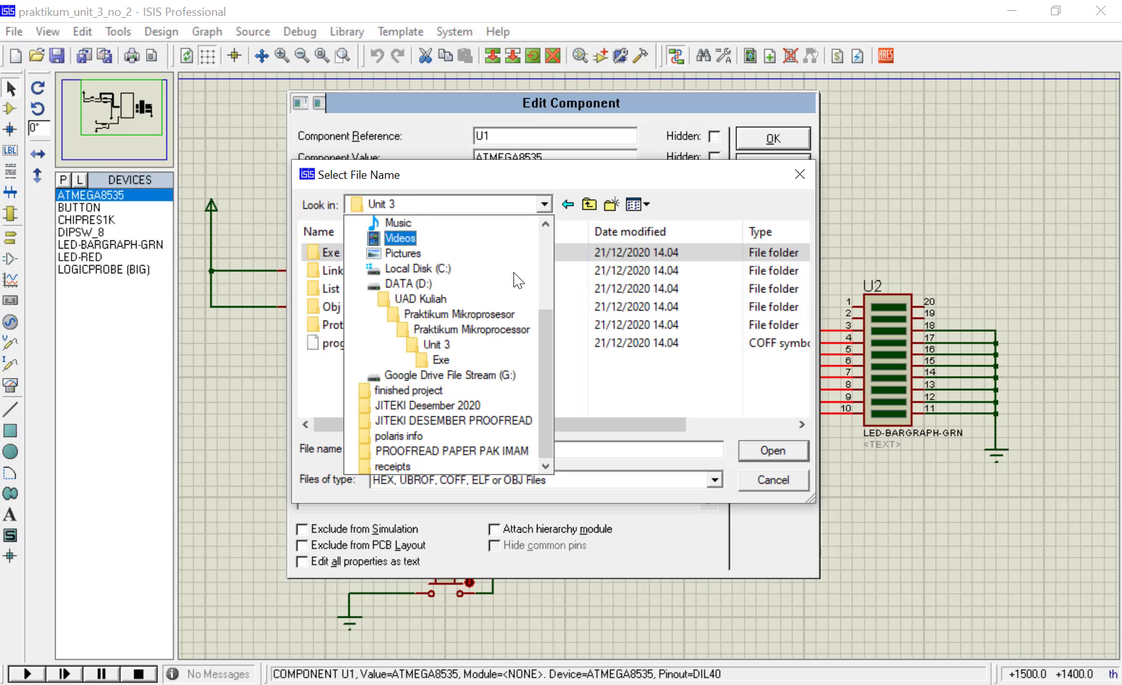
click(505, 335)
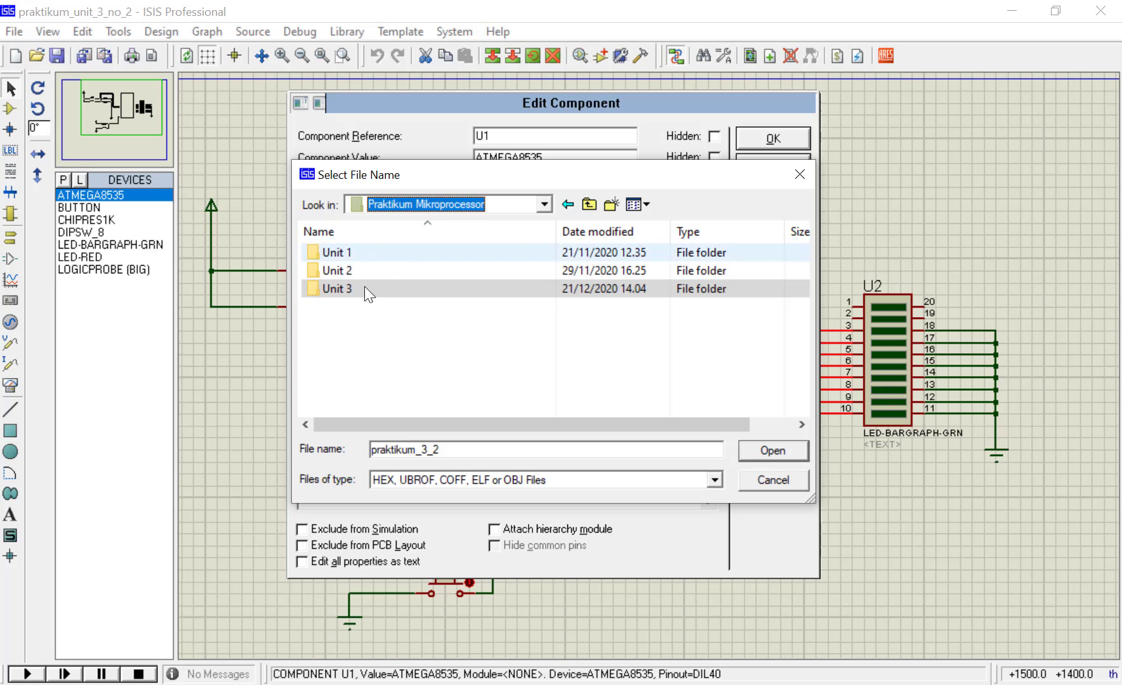
click(543, 204)
click(501, 318)
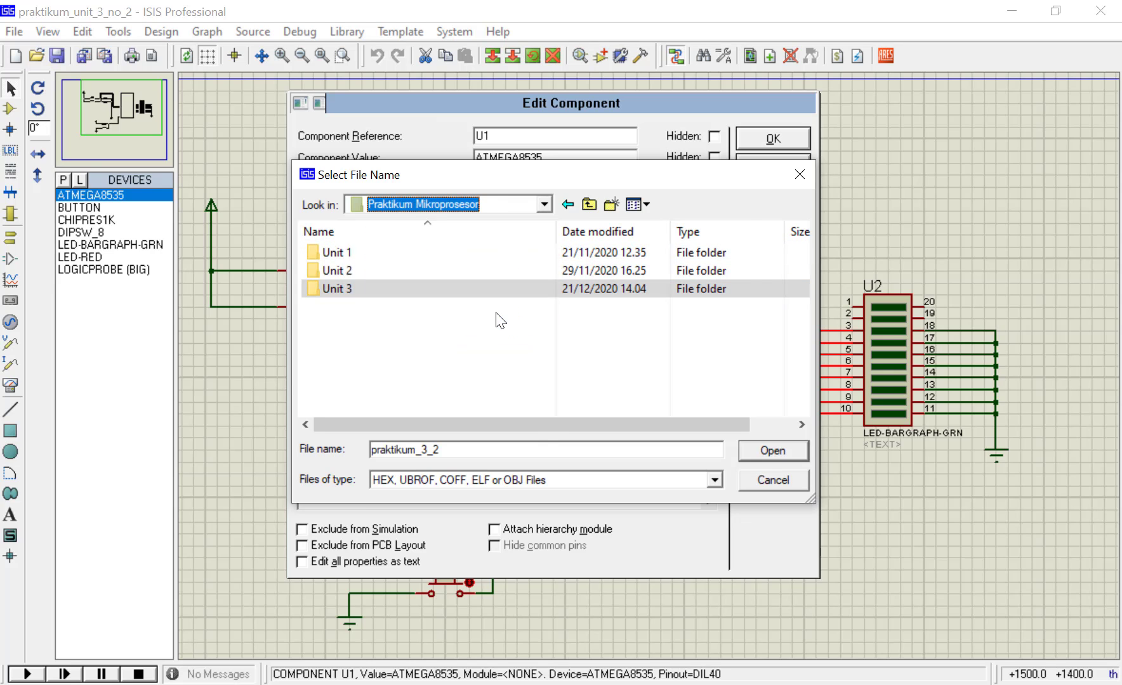
double_click(396, 308)
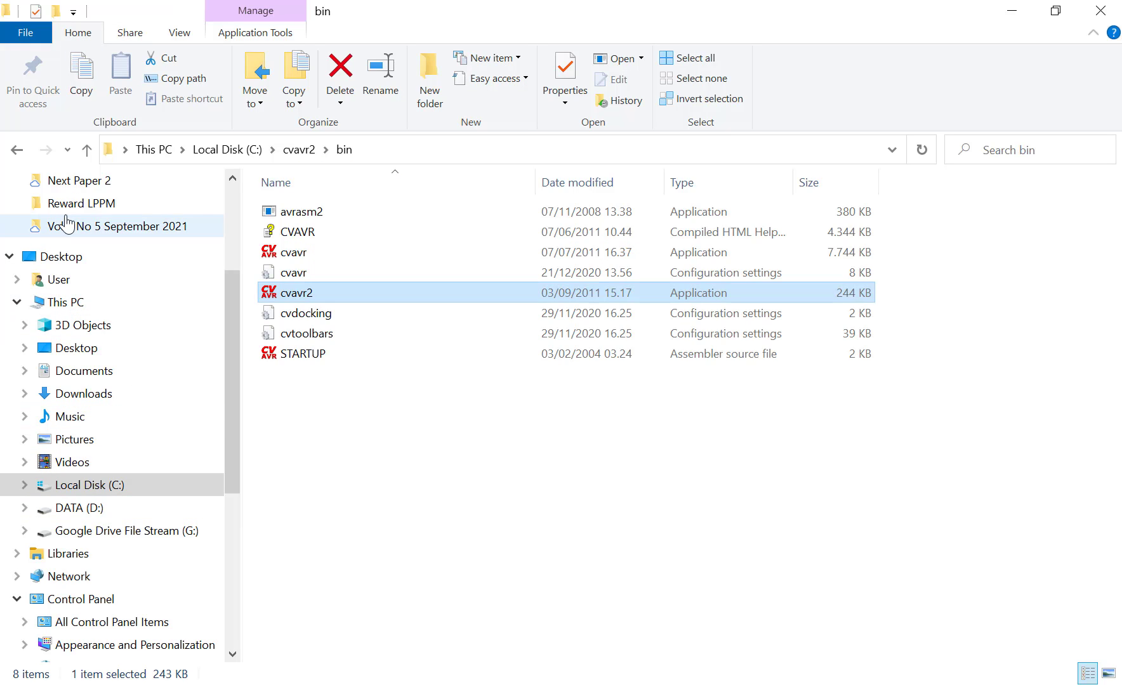
Check the location of the Praktikum Mikroprocessor folder in File Explorer and return to the ISIS file selection
click(17, 149)
click(18, 149)
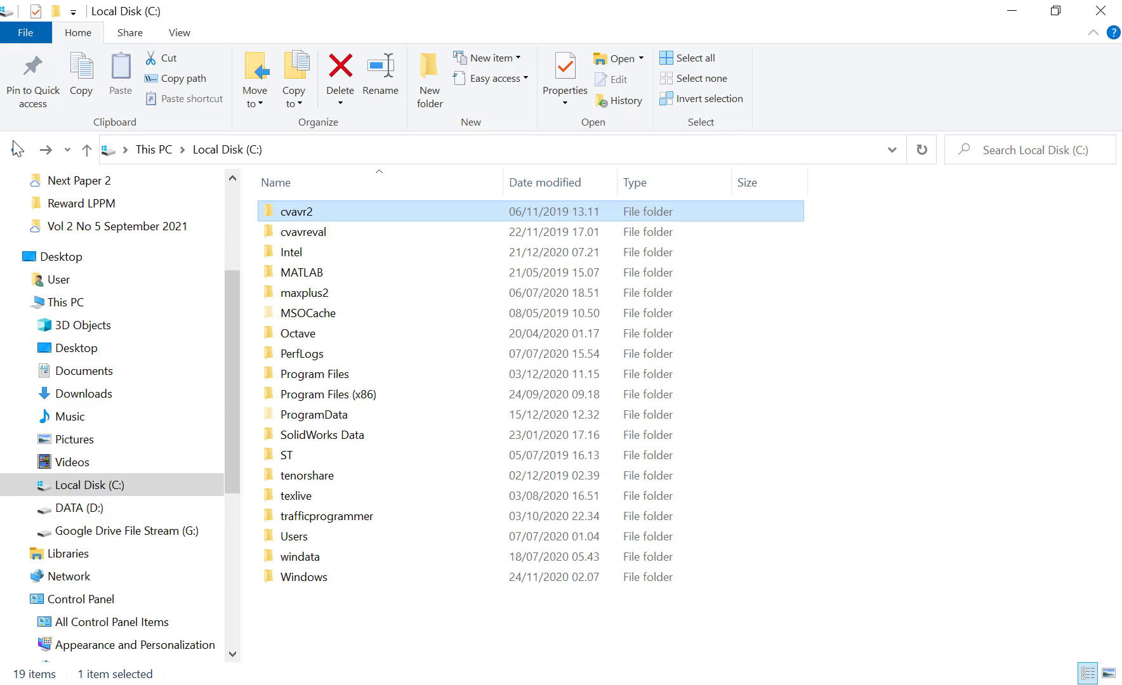
click(17, 149)
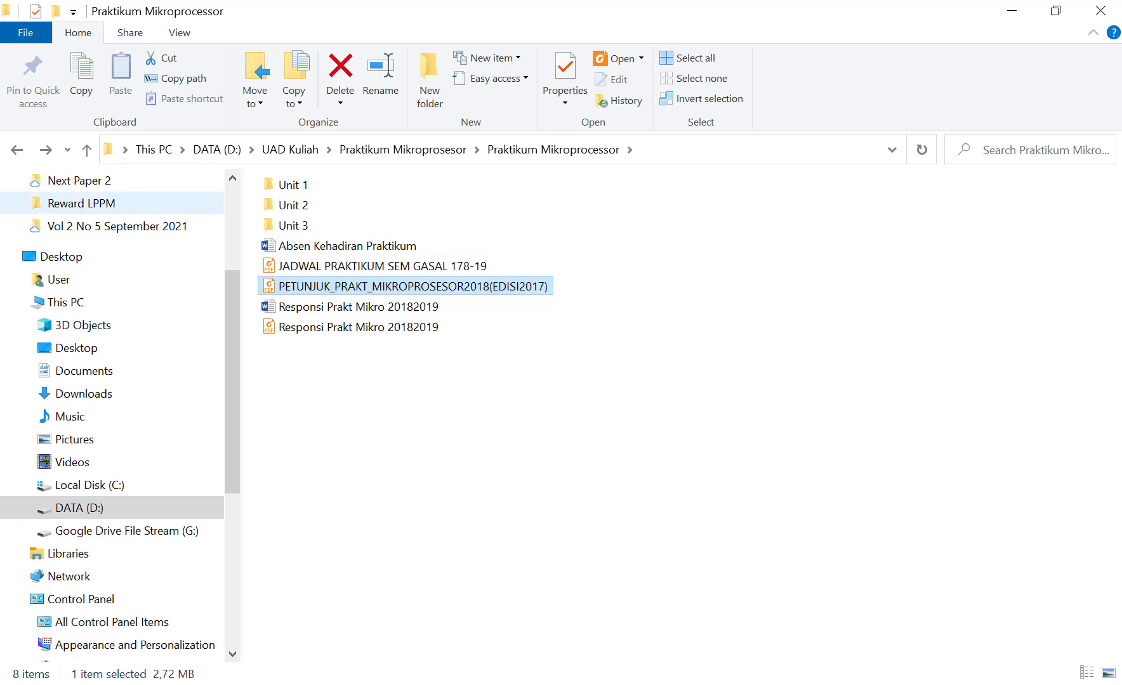
key(alt+Tab)
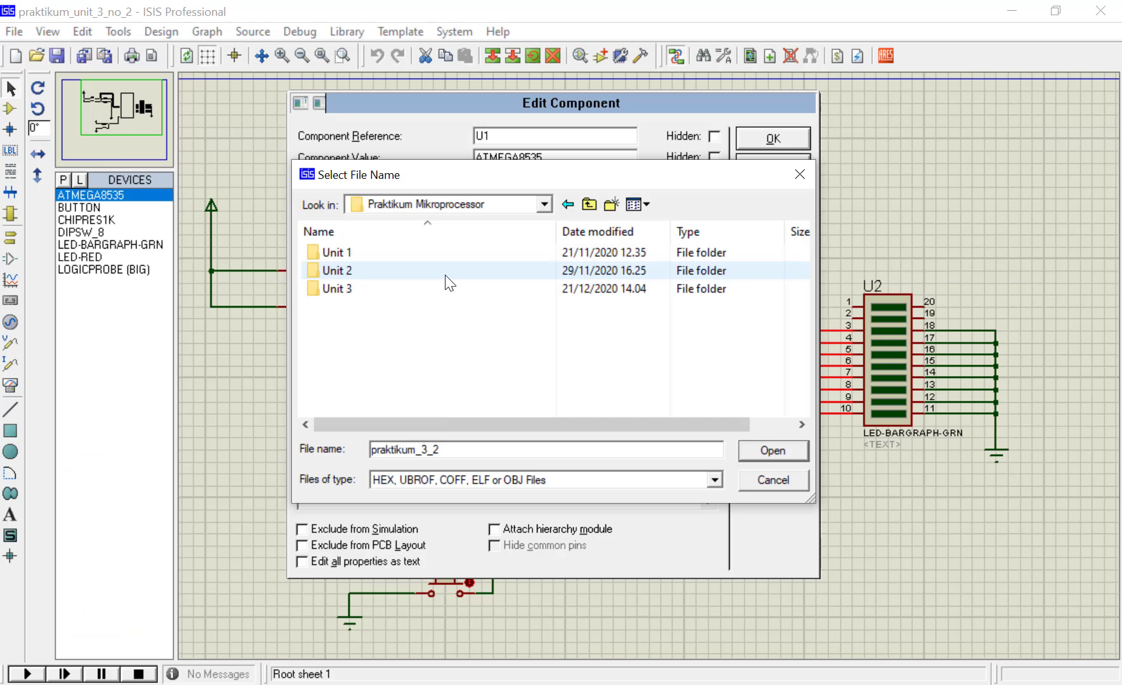
Load the program_3_2 HEX file from the Unit 3\Exe folder into the ATMEGA8535 and confirm the component's properties
double_click(353, 289)
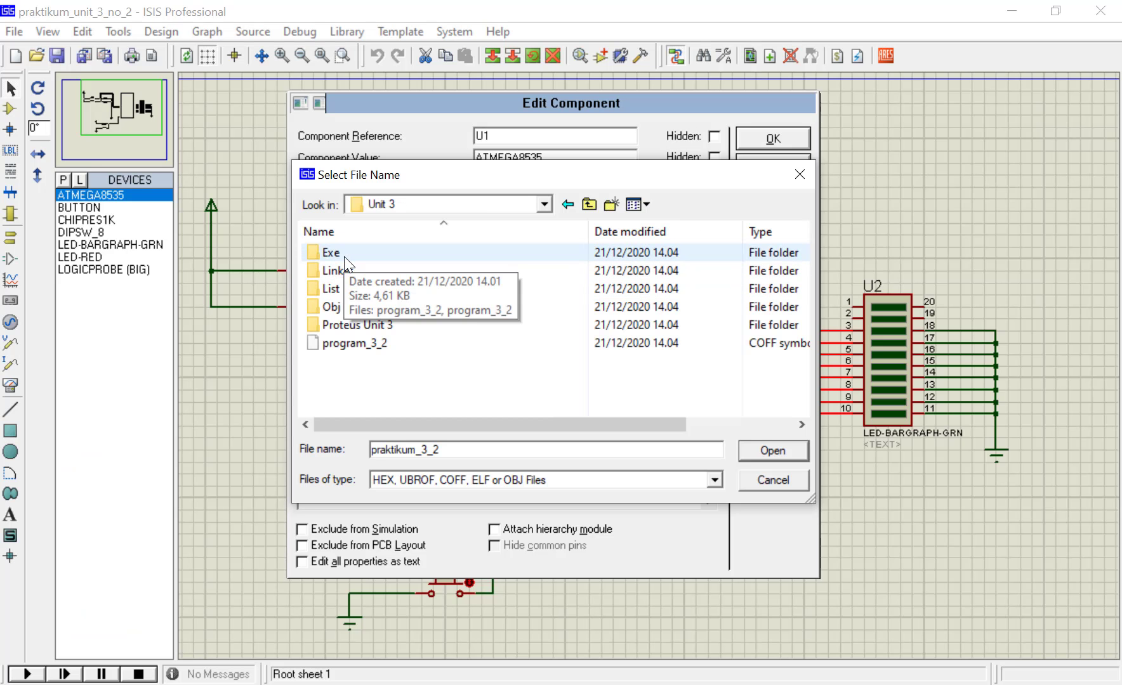
double_click(336, 254)
click(375, 260)
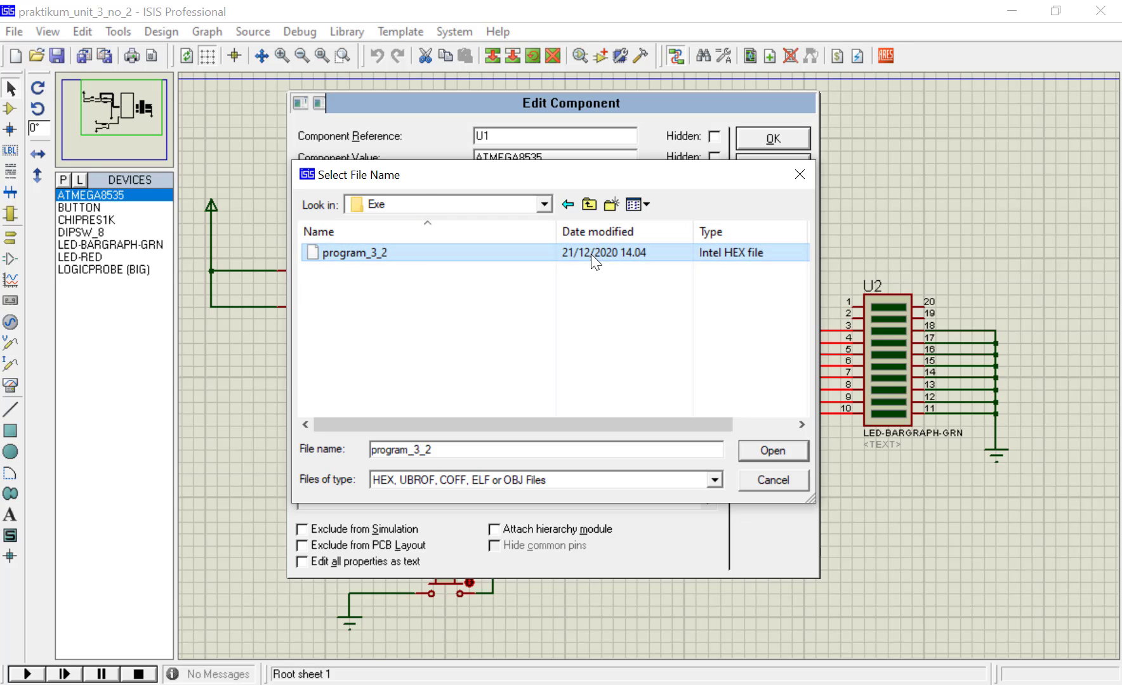
click(769, 450)
click(771, 138)
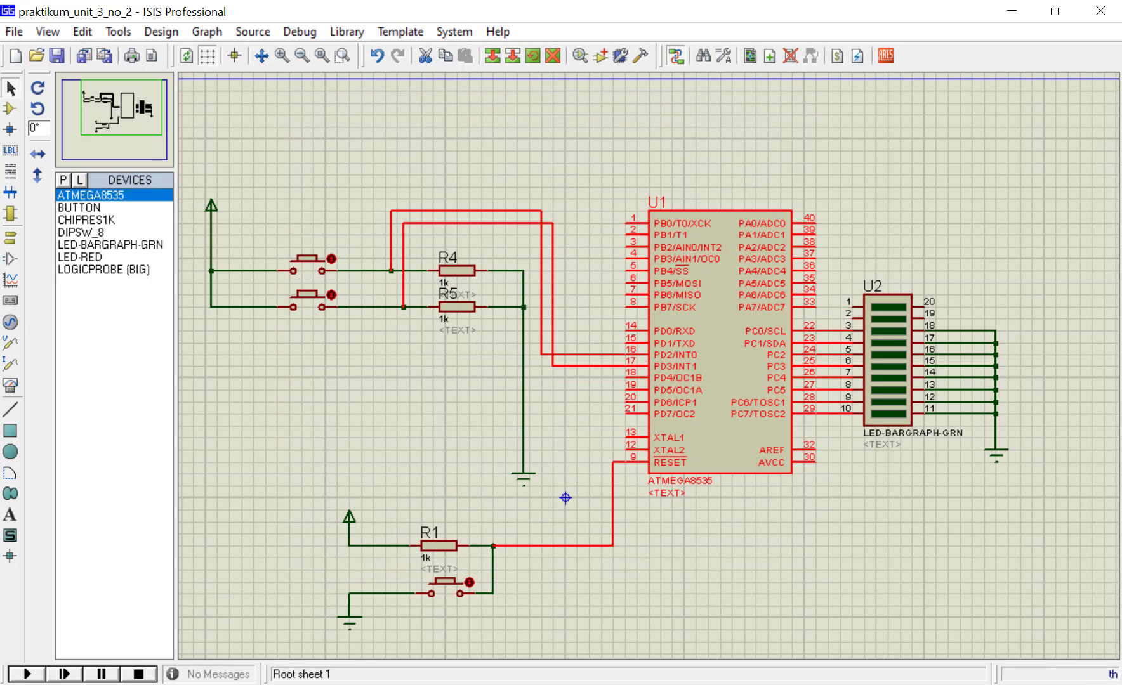
Run the circuit simulation and watch the running light on the LED bargraph U2 driven by port C
click(27, 674)
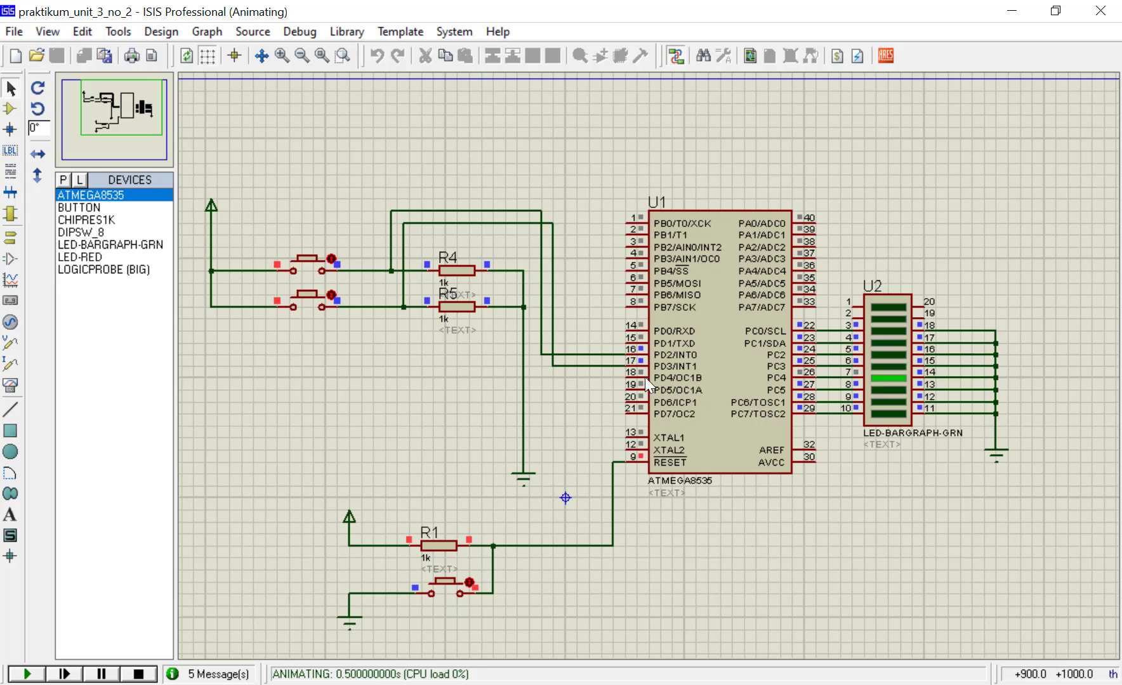
scroll(691, 392, up, 2)
scroll(691, 387, down, 2)
scroll(646, 373, up, 1)
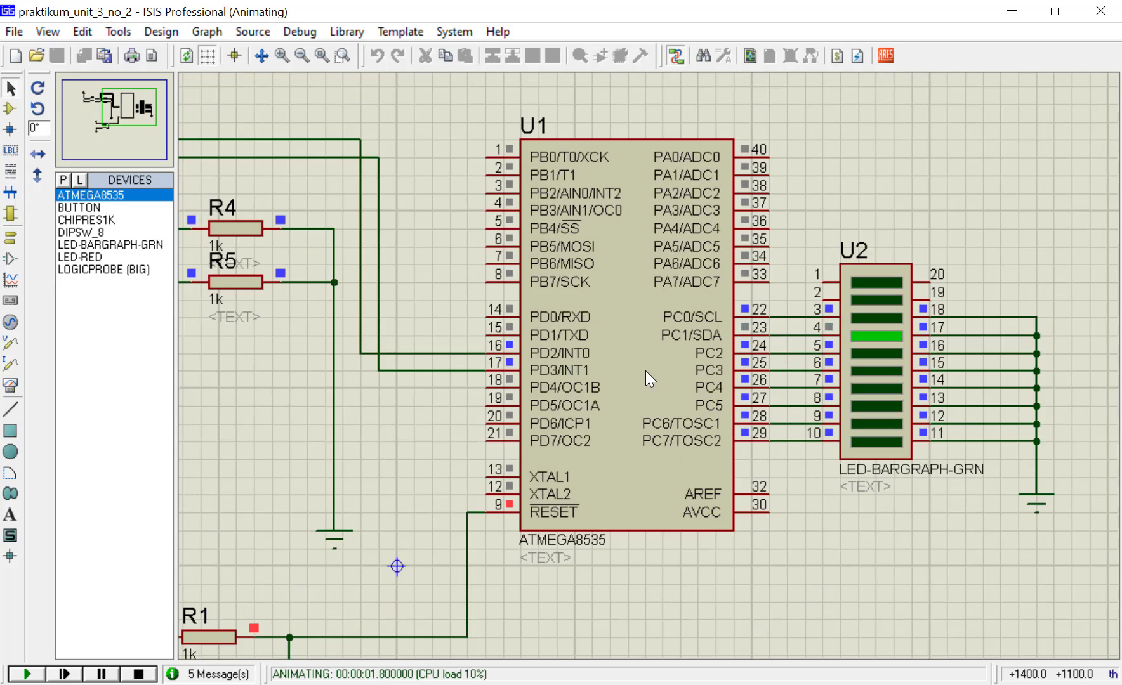
scroll(762, 381, down, 2)
scroll(874, 391, up, 1)
scroll(875, 390, down, 2)
scroll(641, 381, up, 2)
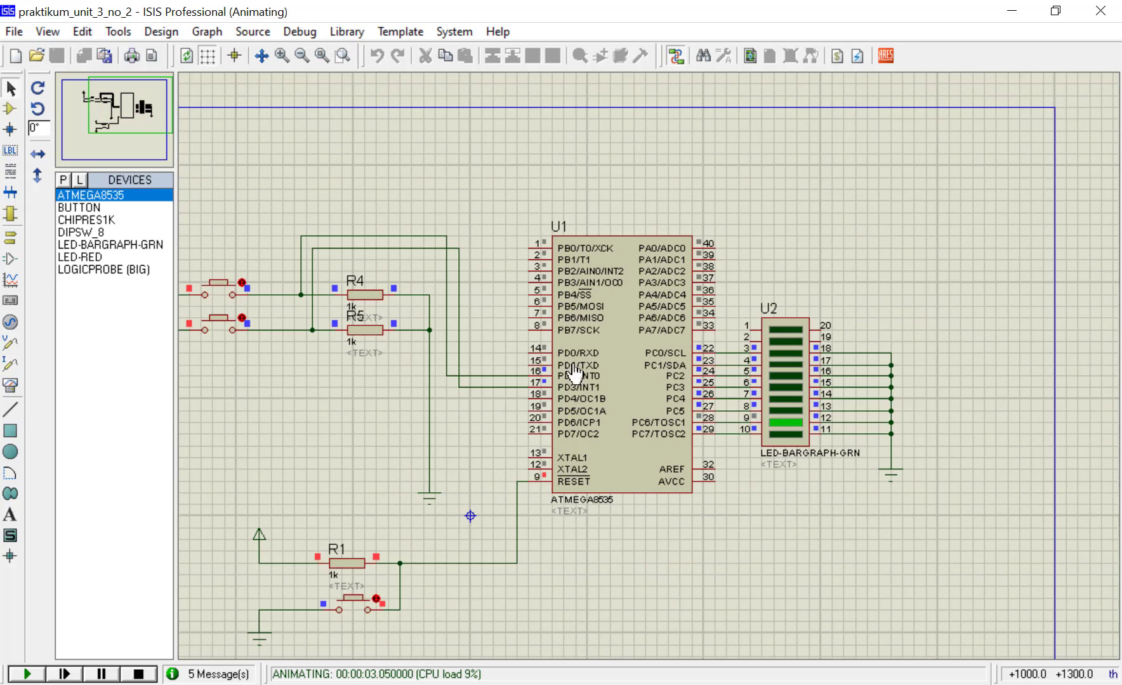
click(116, 101)
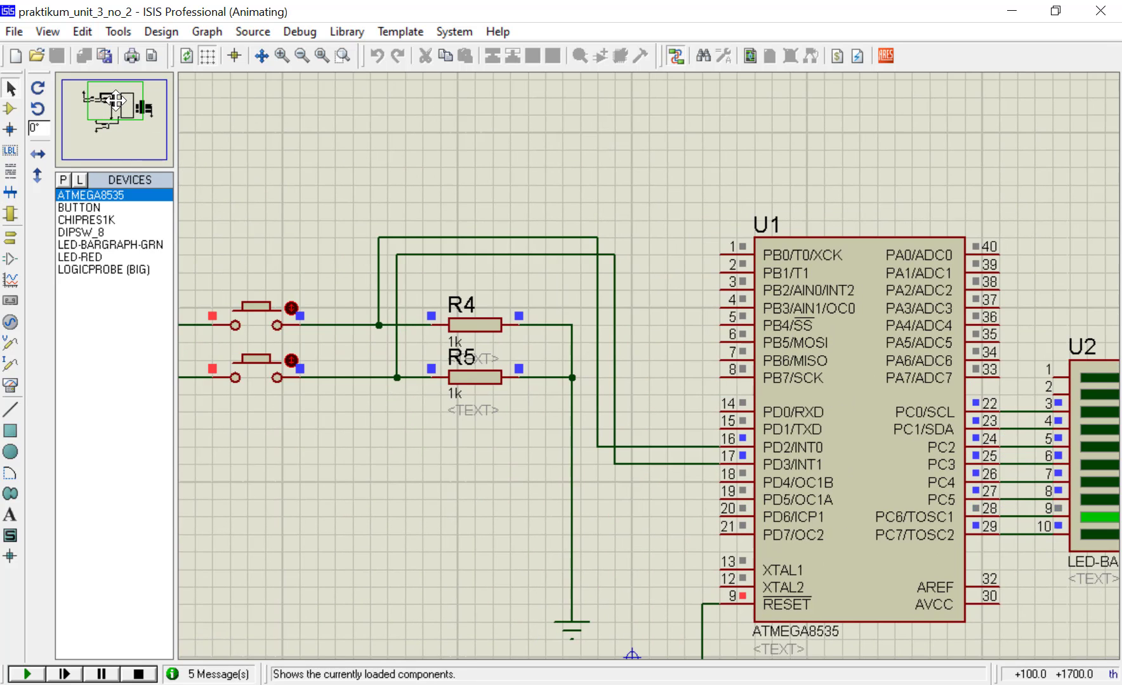
click(112, 100)
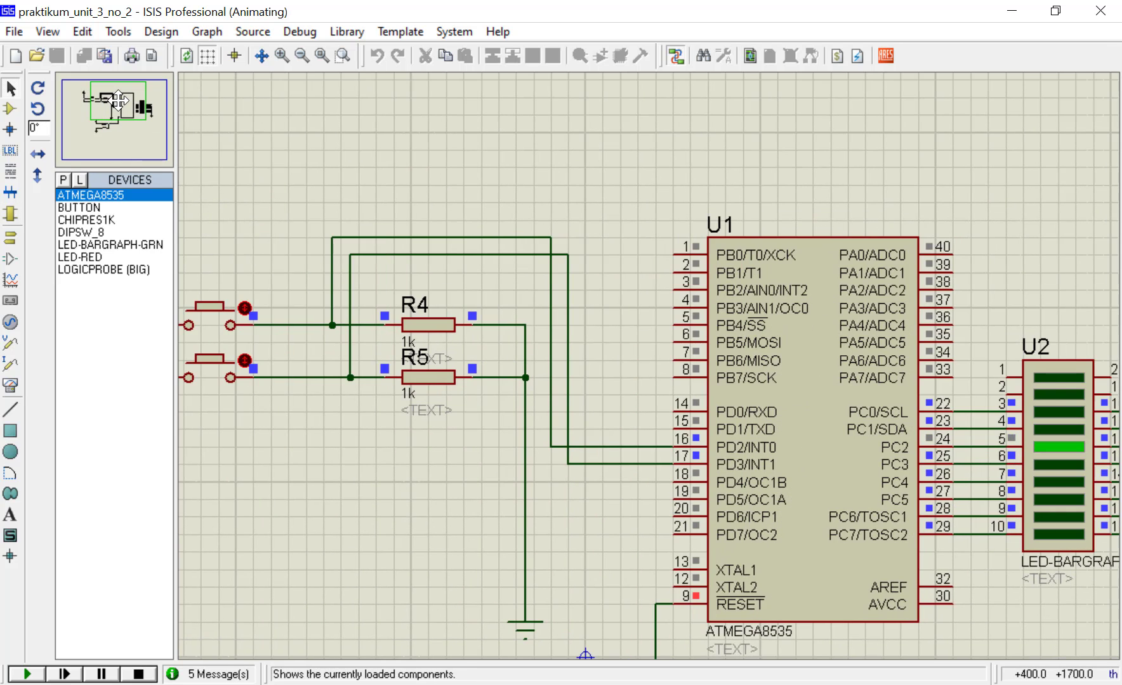
Trigger INT0 with the upper push button, then trigger INT1 twice with the lower one to observe the LED patterns
click(210, 322)
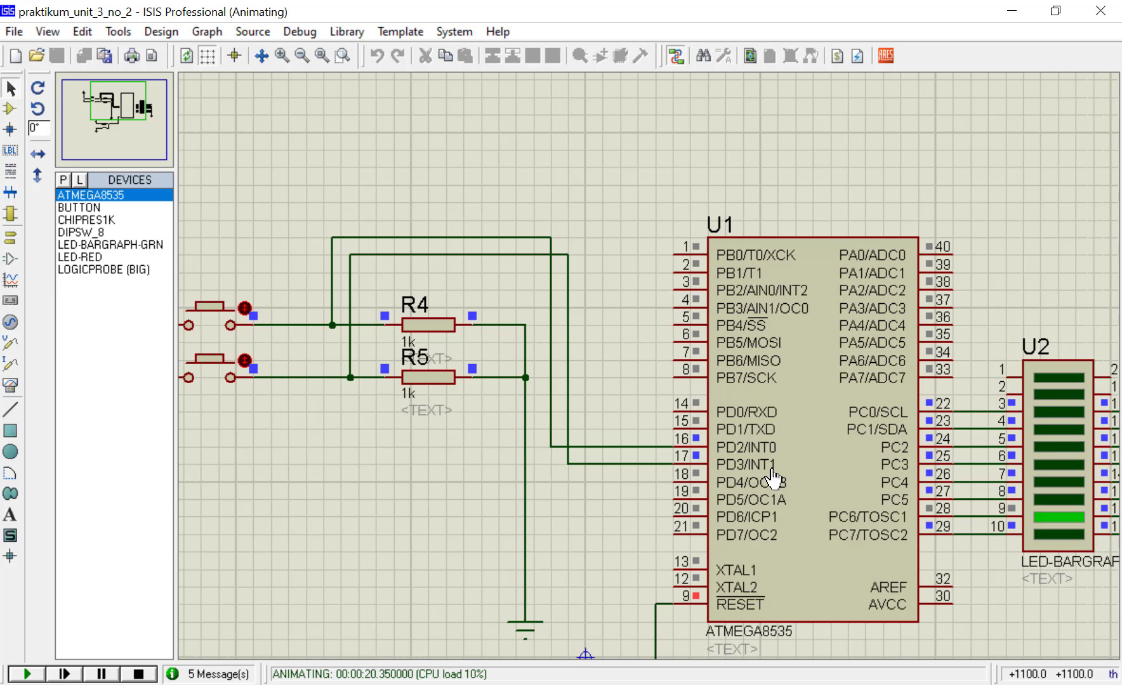
click(220, 377)
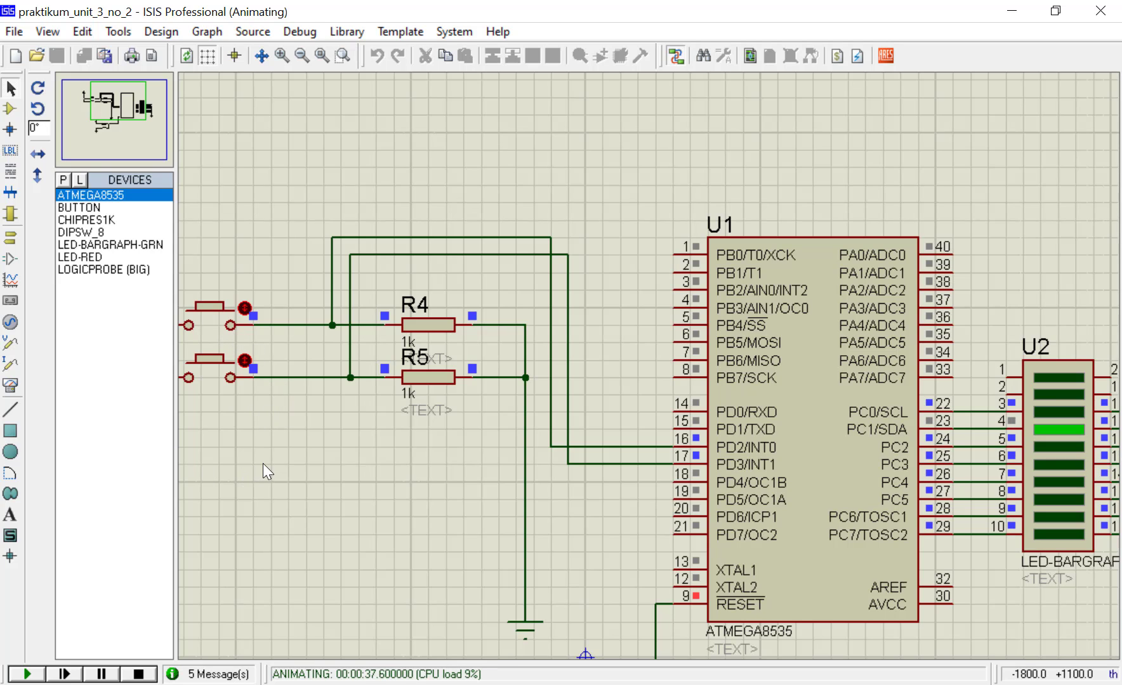
click(211, 371)
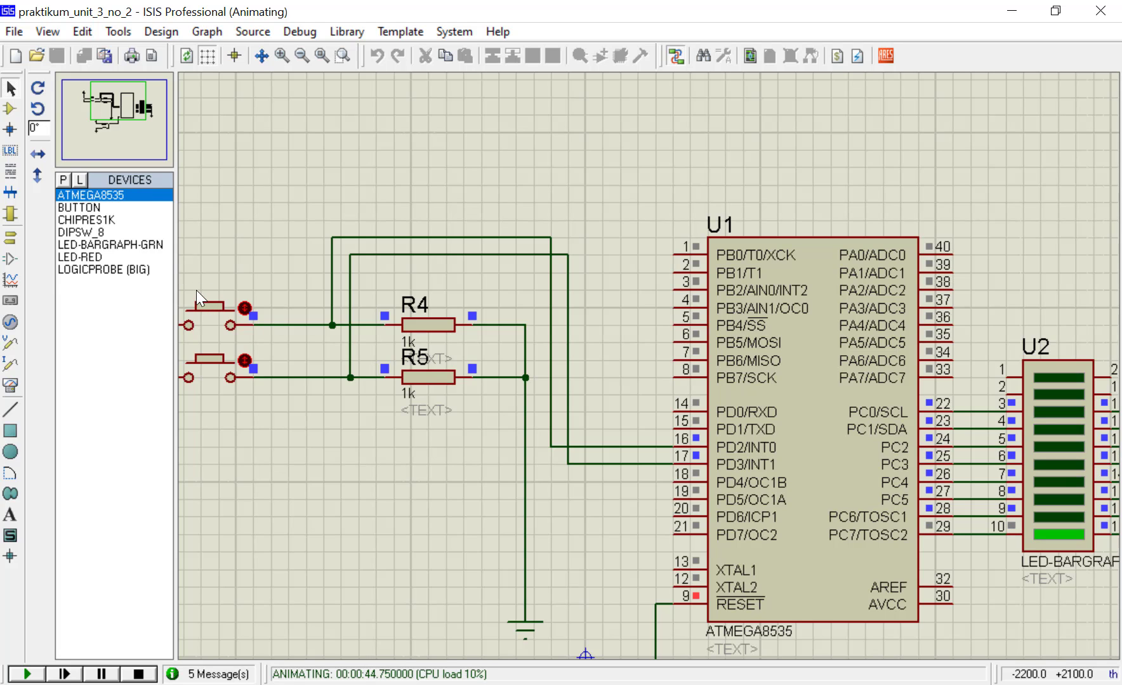
Stop the simulation and save the praktikum_unit_3_no_2 design
click(138, 672)
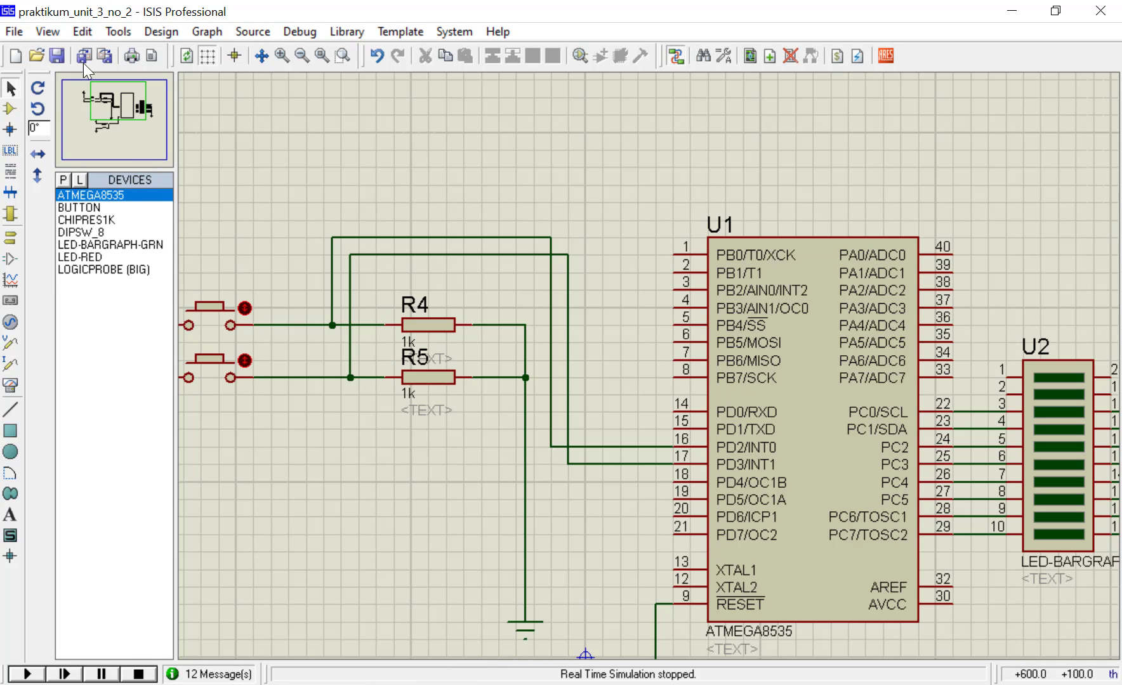
click(57, 56)
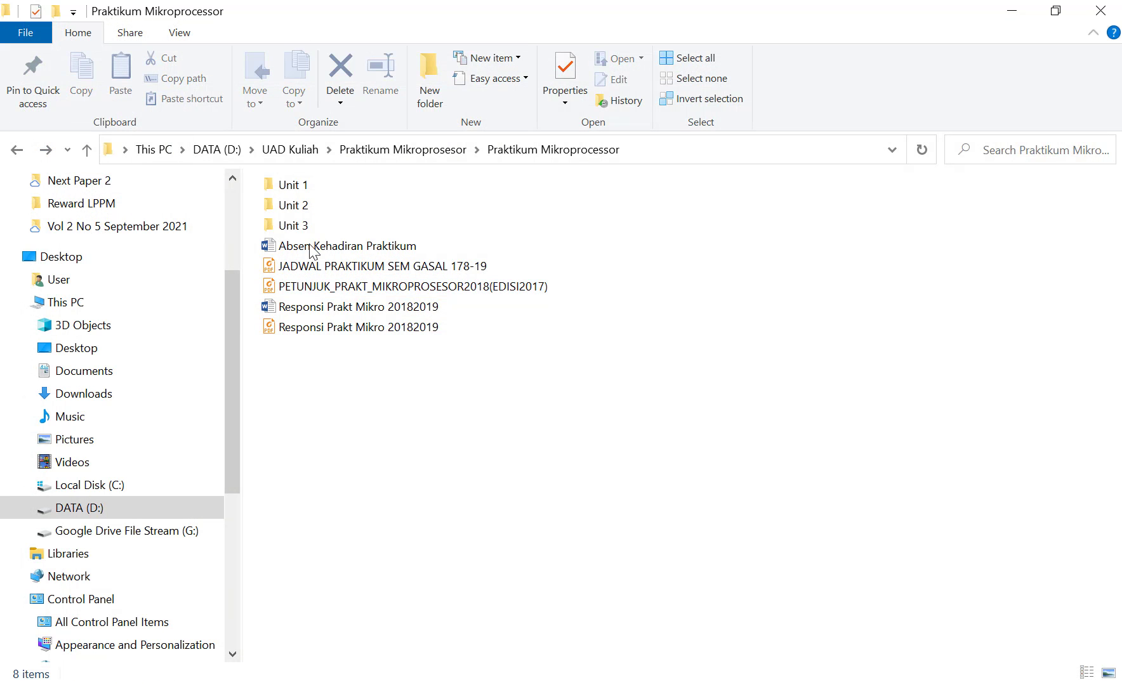
Open the praktikum_unit_3_no_3 schematic design from the Unit 3\Proteus Unit 3 folder in File Explorer
click(303, 227)
double_click(303, 226)
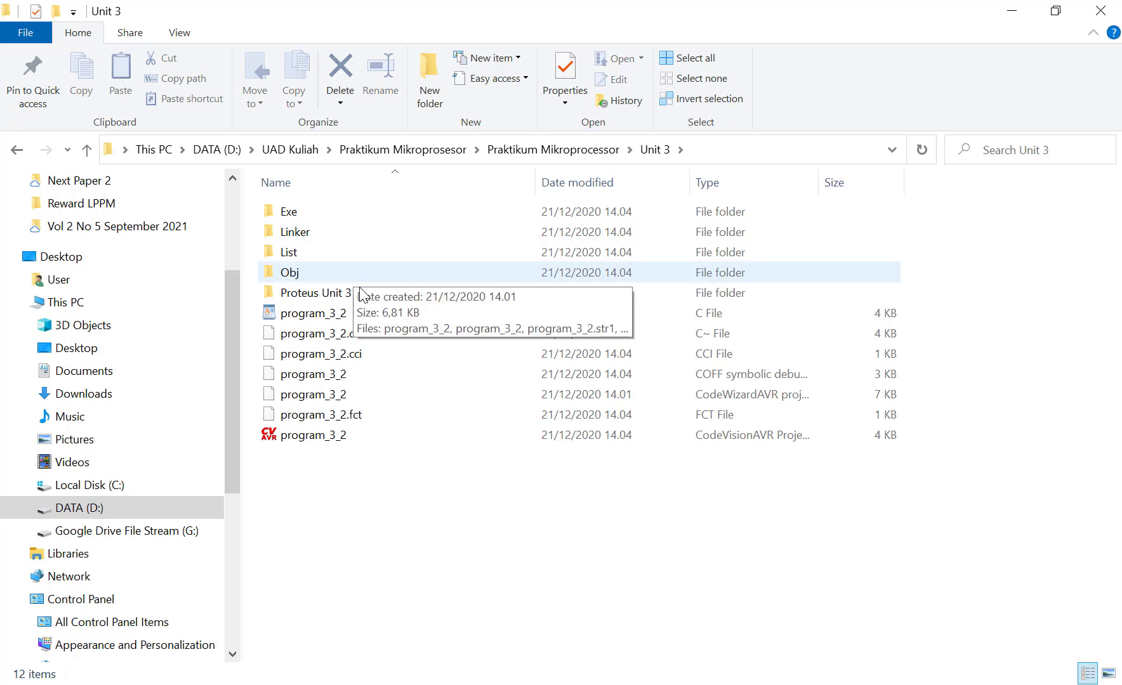
double_click(346, 293)
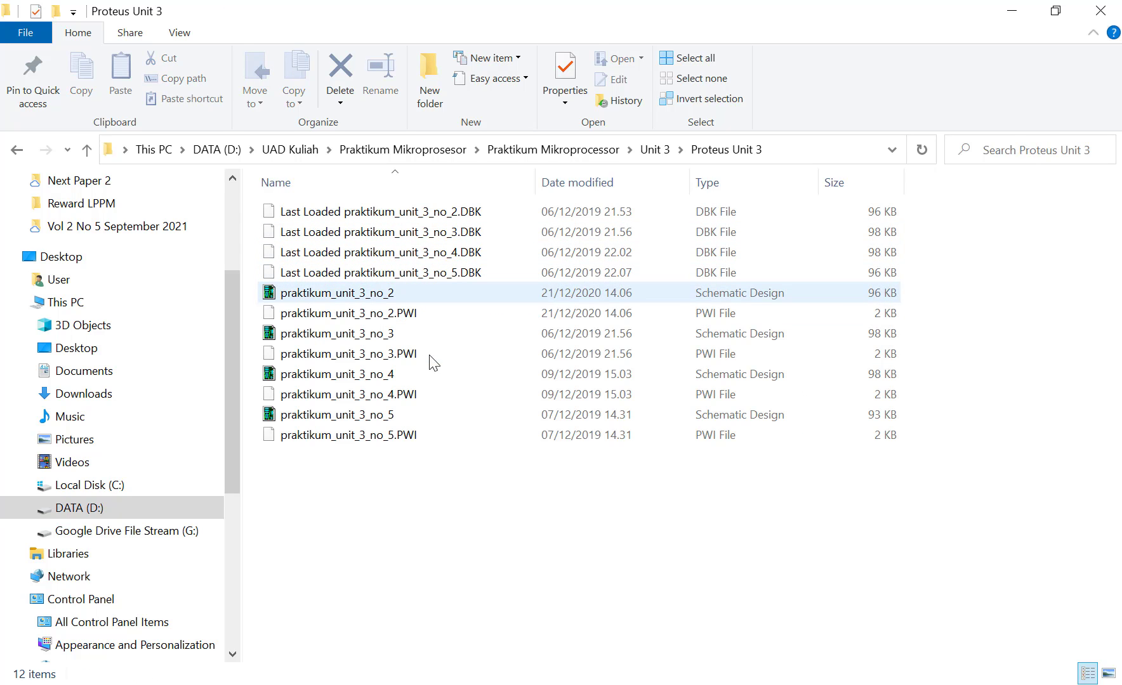
double_click(381, 333)
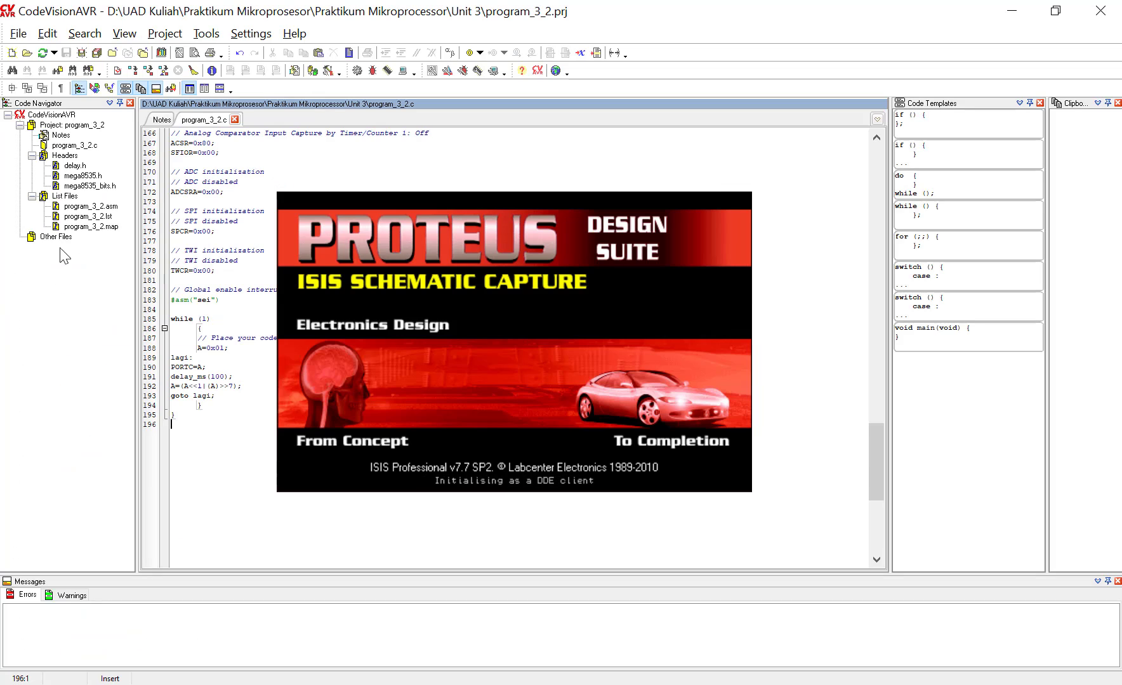
Close all open files of the program_3_2 project in CodeVisionAVR
right_click(72, 125)
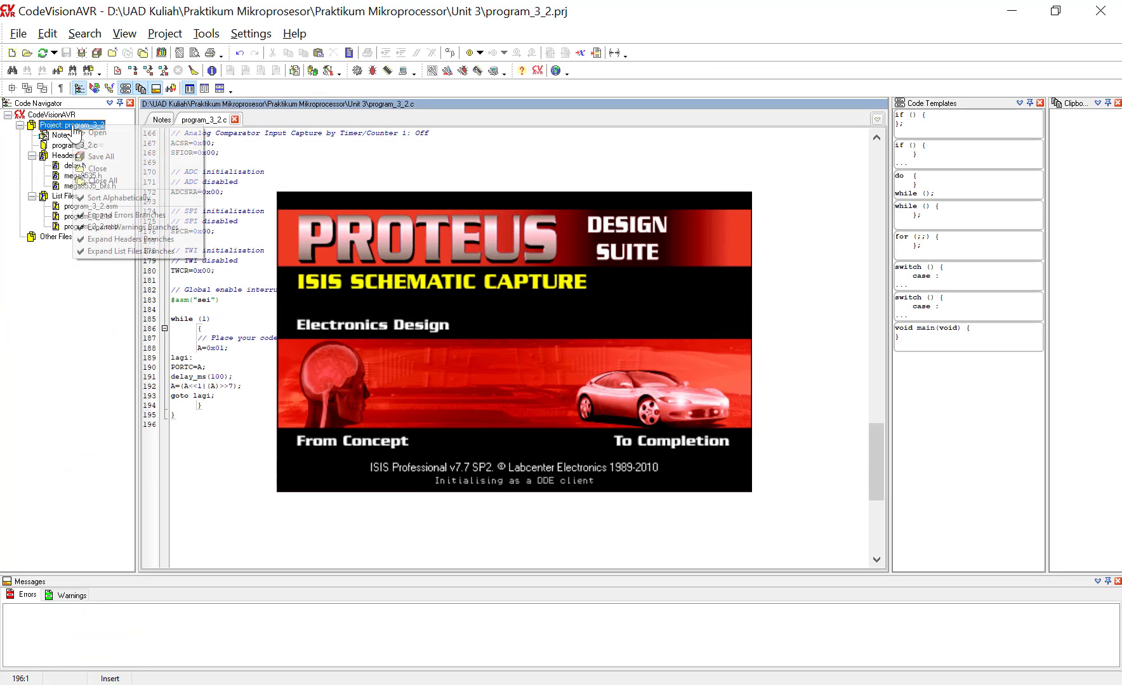
click(109, 180)
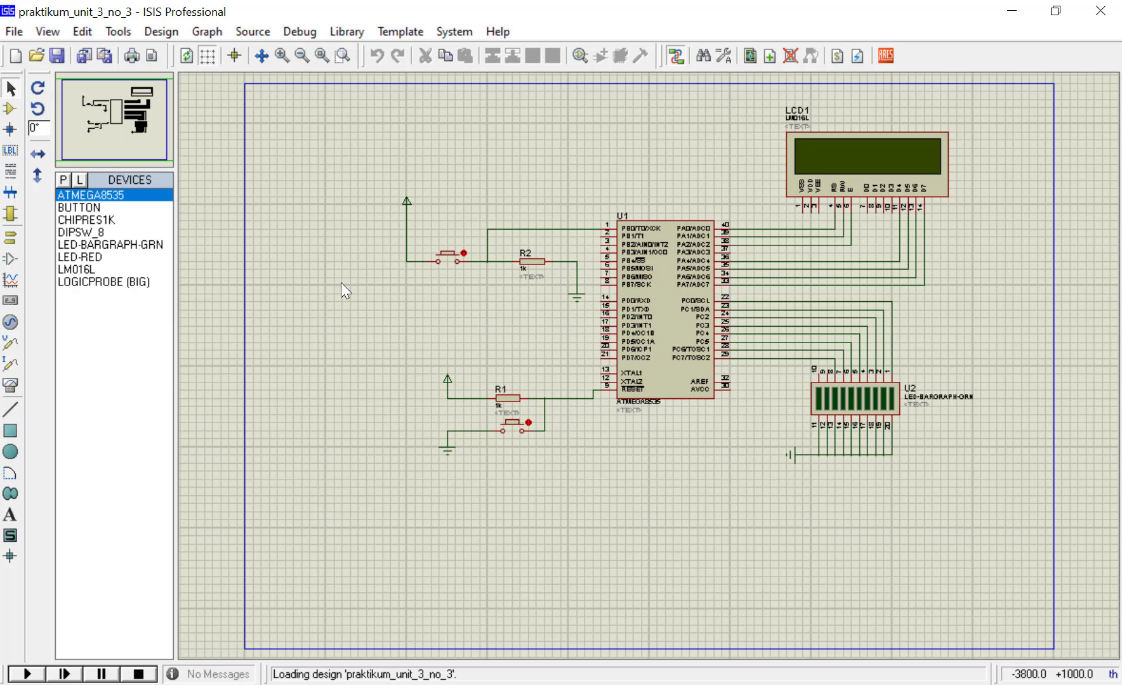
Inspect the praktikum_unit_3_no_3 schematic in ISIS and read the counter 0 experiment's CodeWizard settings on page 48 of the Foxit Reader lab guide
scroll(421, 268, up, 1)
scroll(546, 243, down, 1)
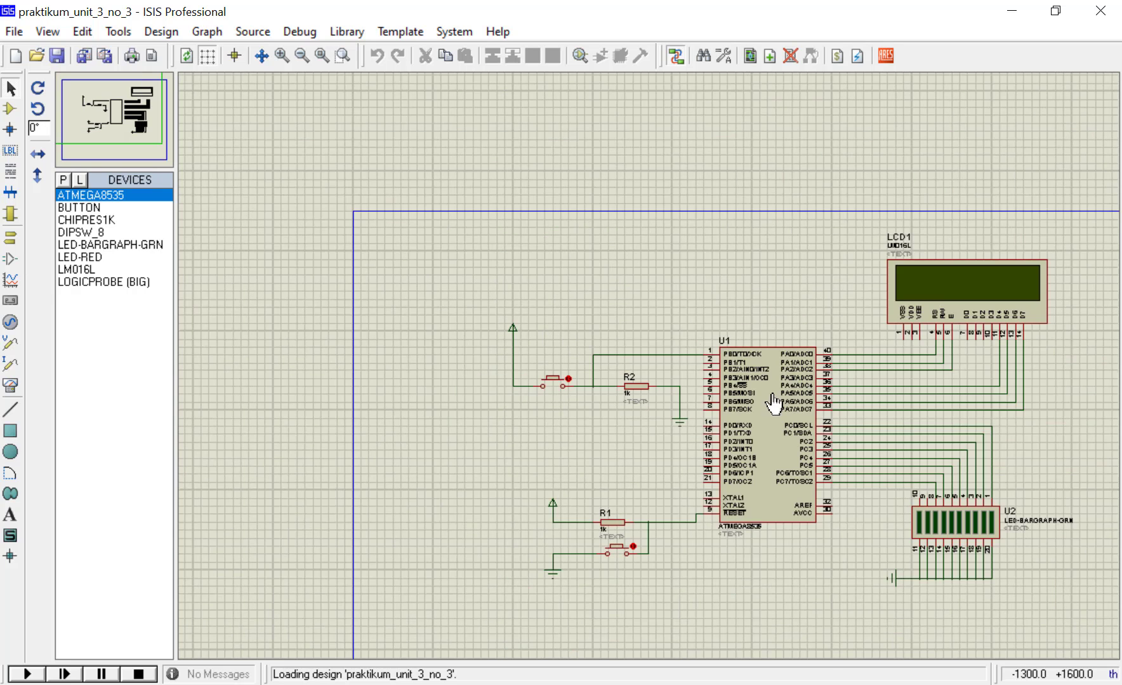
scroll(908, 446, up, 1)
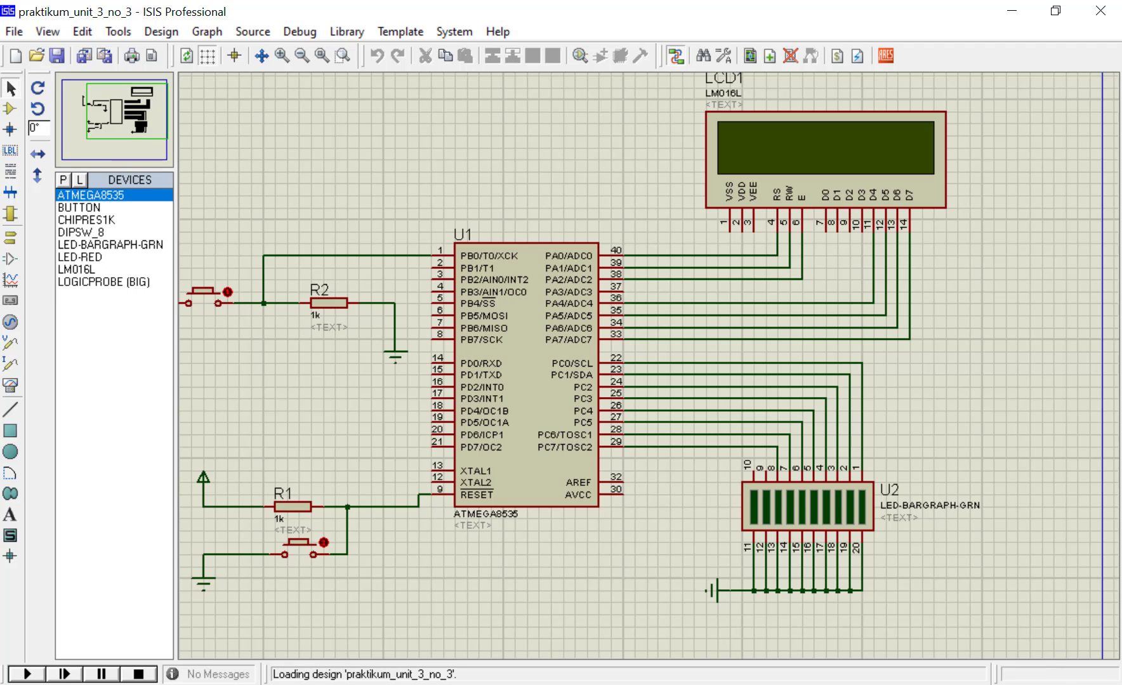
key(alt+Tab)
scroll(802, 379, down, 10)
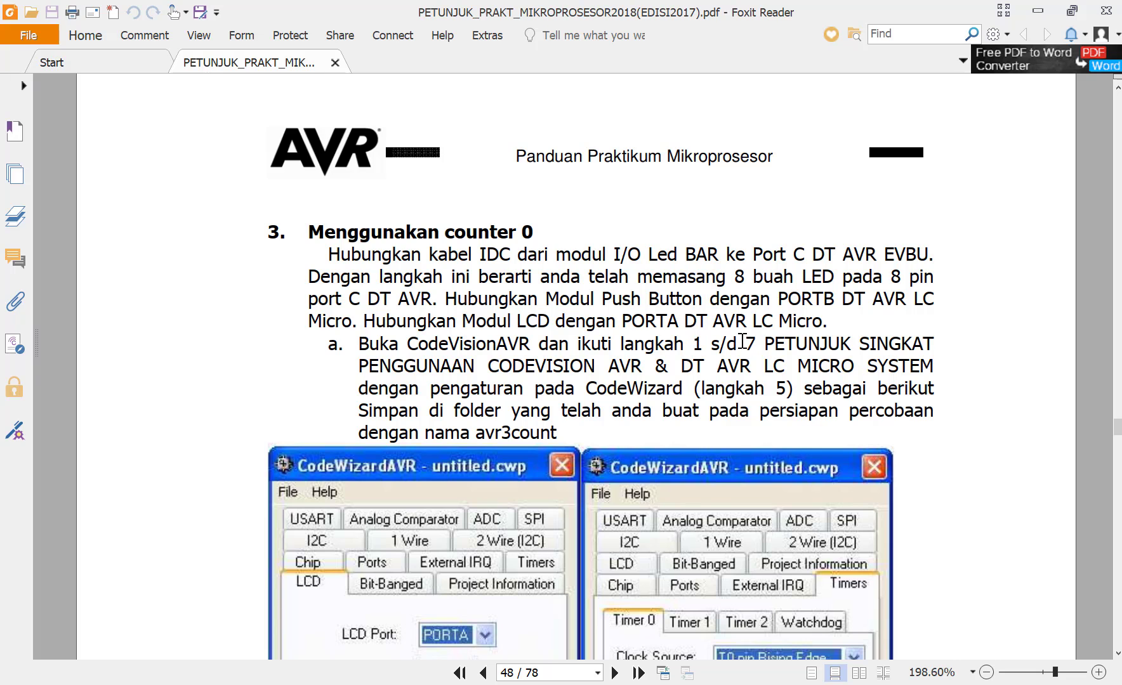
scroll(742, 342, down, 3)
scroll(656, 355, up, 3)
scroll(449, 264, down, 1)
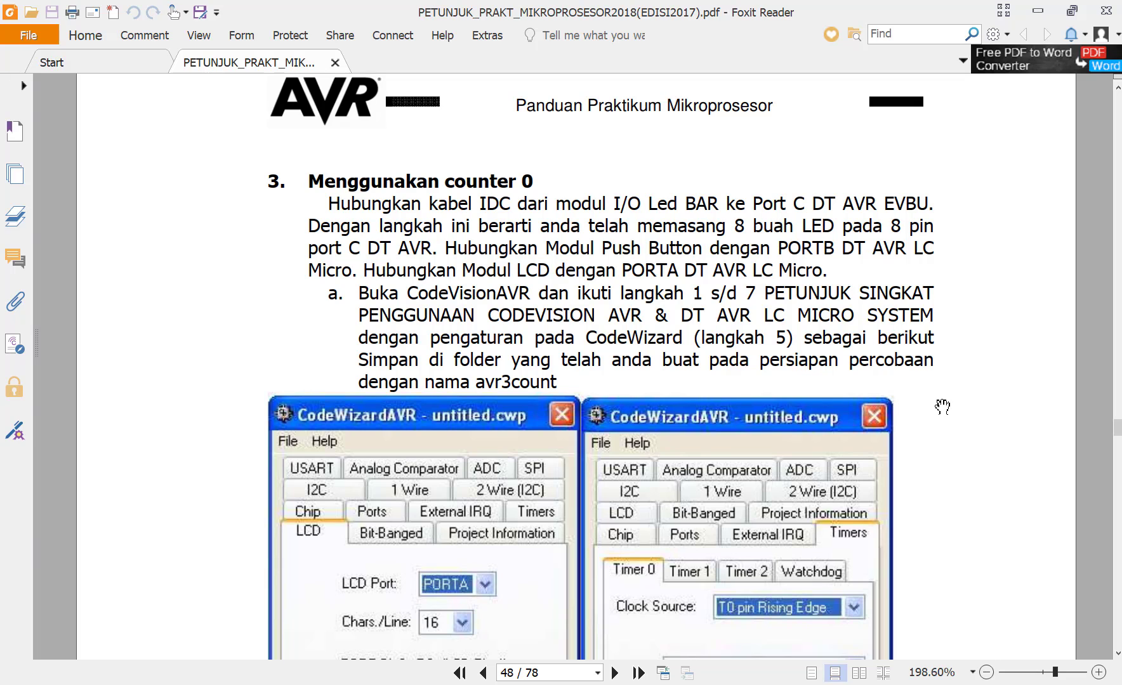
scroll(1012, 406, down, 1)
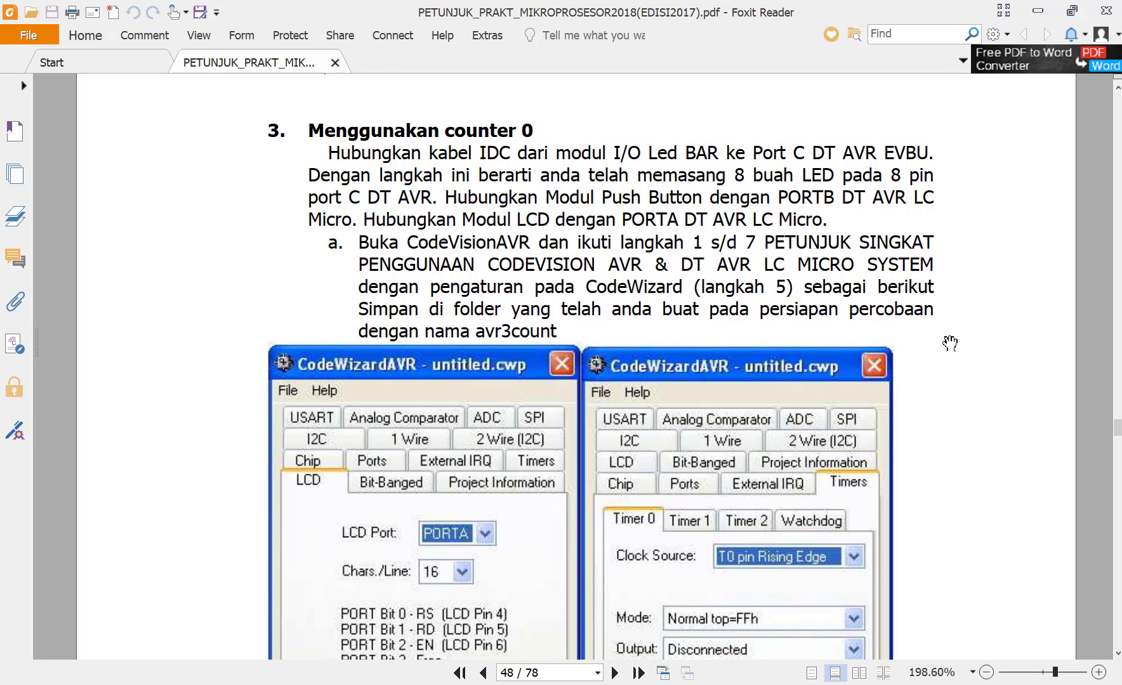
scroll(745, 376, down, 3)
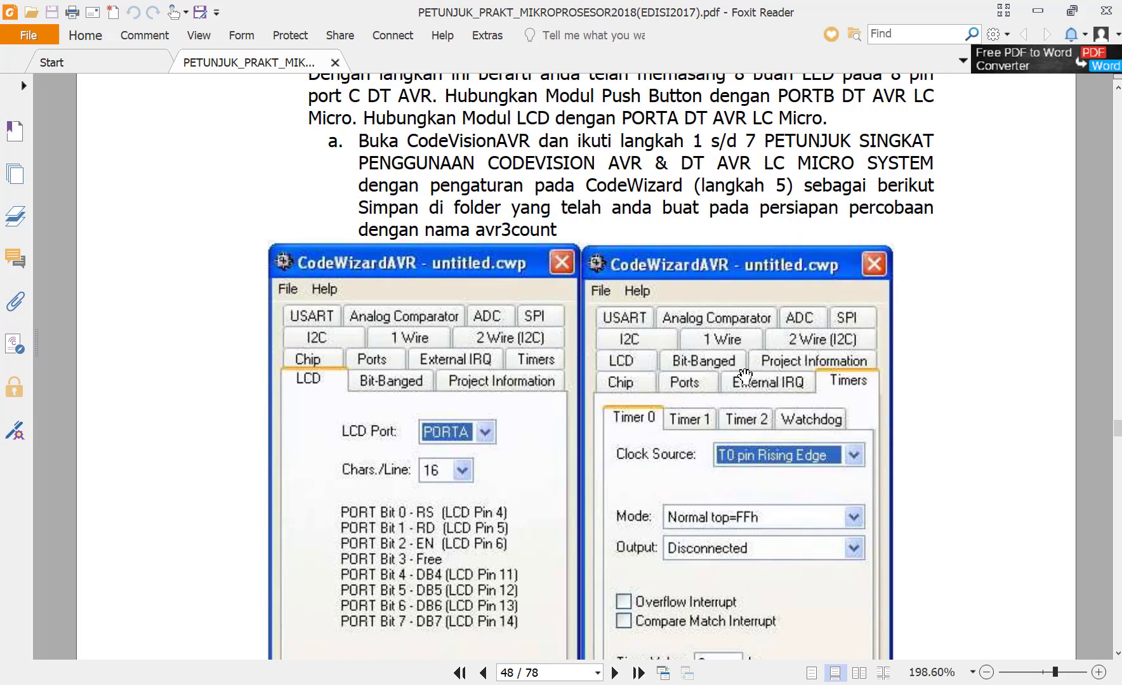
scroll(688, 351, down, 2)
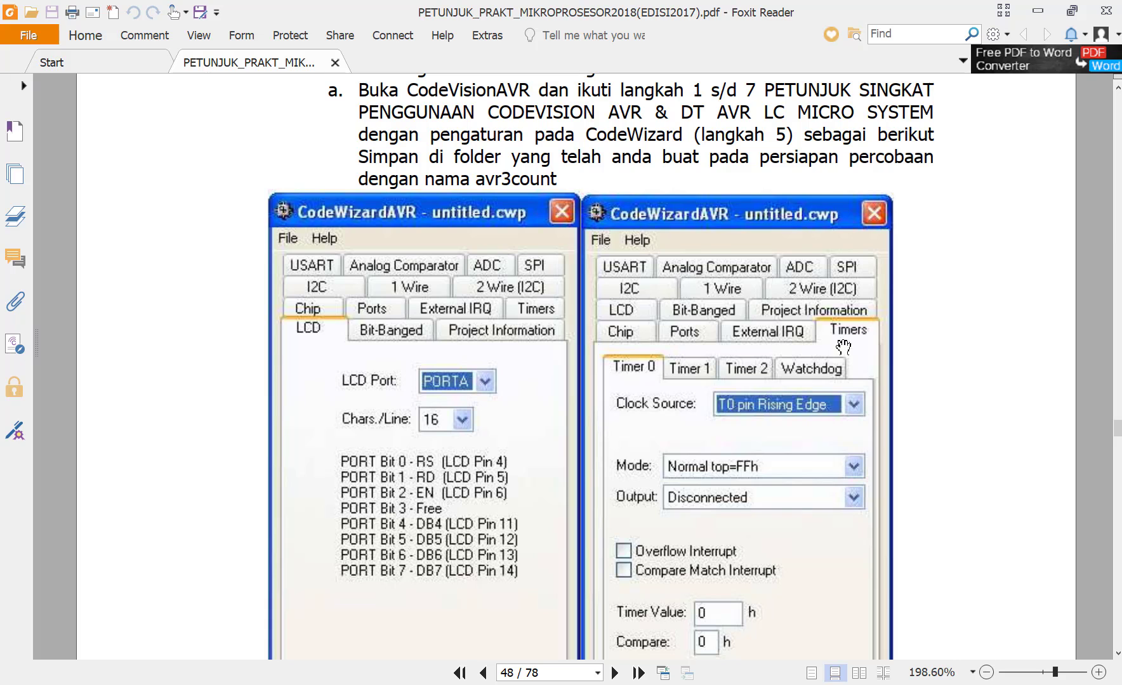
Read the Port C data direction and output value settings on page 49 of the lab guide
scroll(689, 414, down, 20)
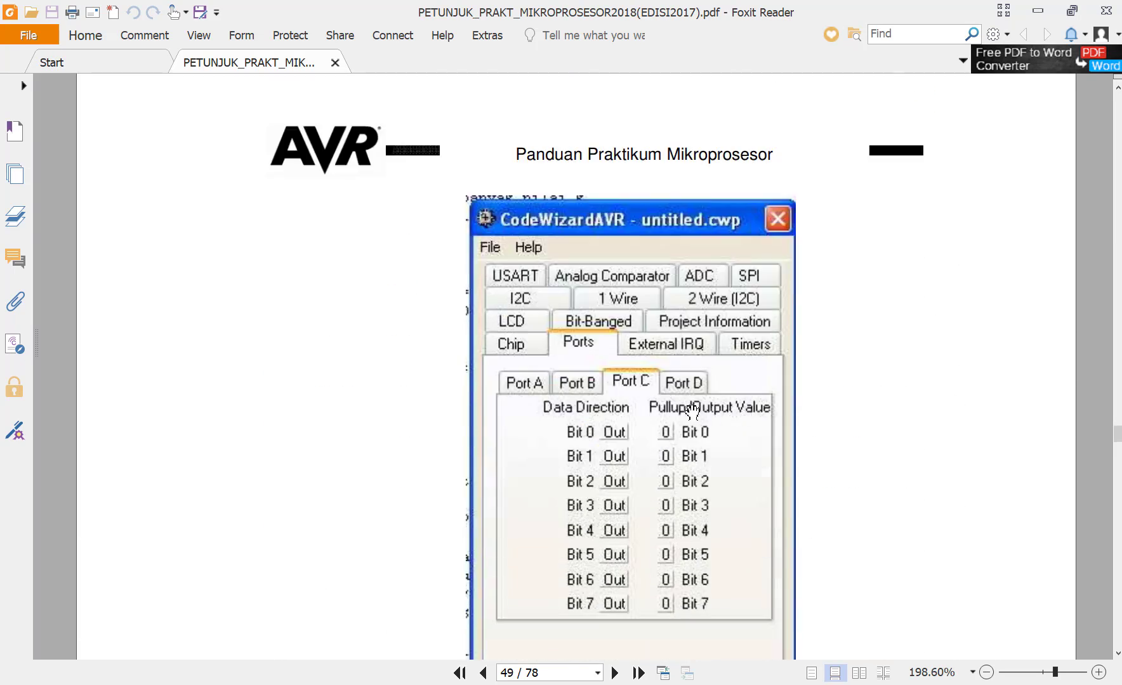
scroll(691, 411, down, 2)
scroll(692, 411, up, 6)
scroll(694, 414, down, 1)
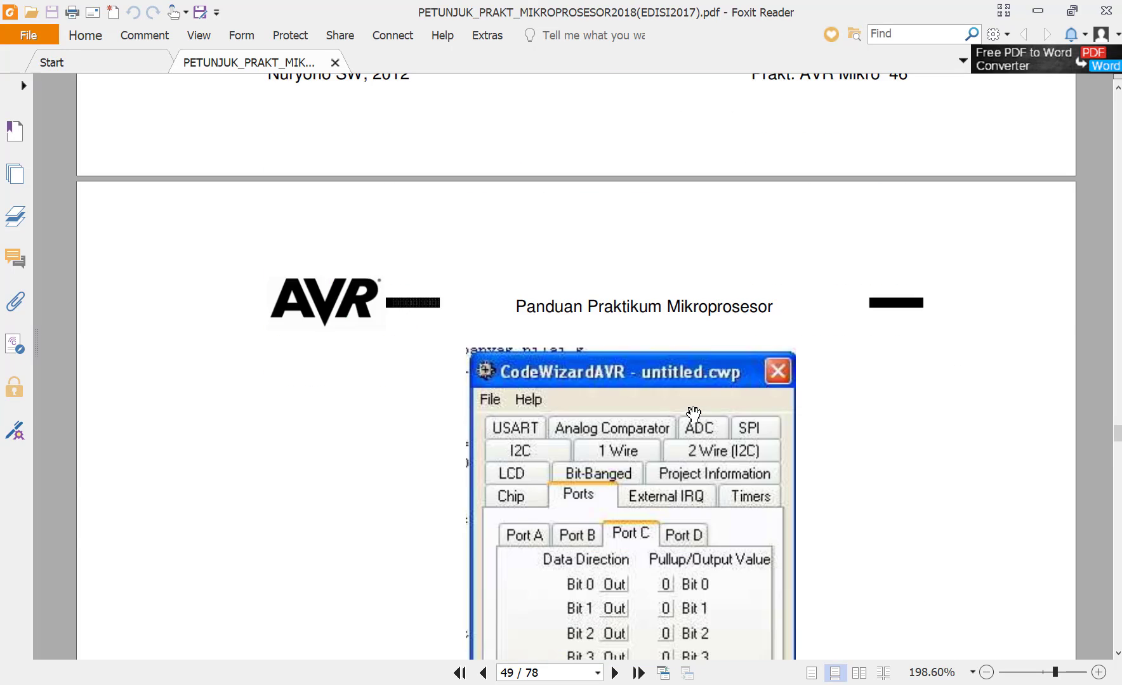
scroll(693, 415, down, 5)
scroll(694, 413, down, 6)
scroll(693, 413, up, 2)
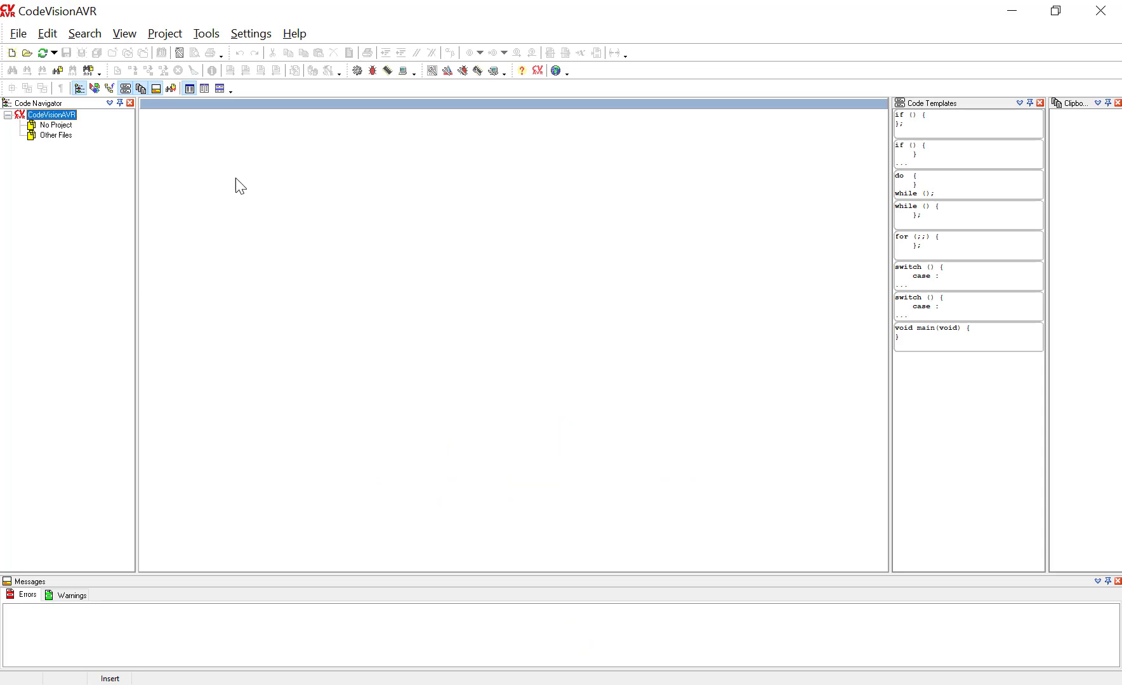
Switch to CodeVisionAVR and create a new project with CodeWizardAVR for the AT90, ATtiny, ATmega, FPSLIC chip type
click(18, 35)
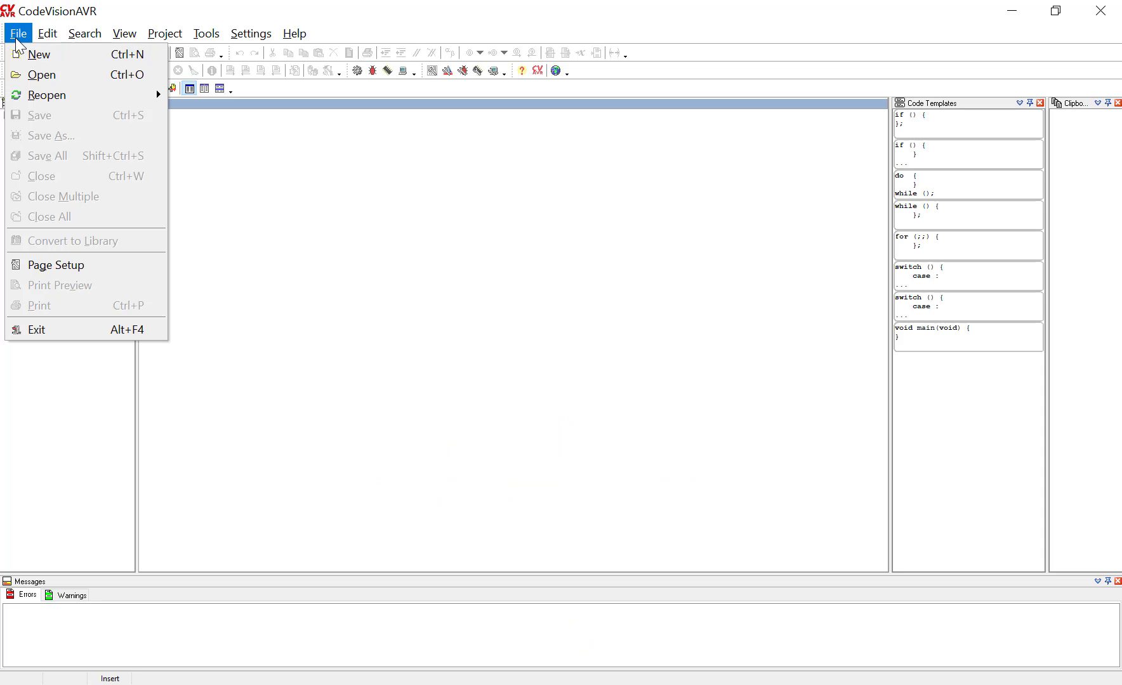
click(45, 54)
click(515, 364)
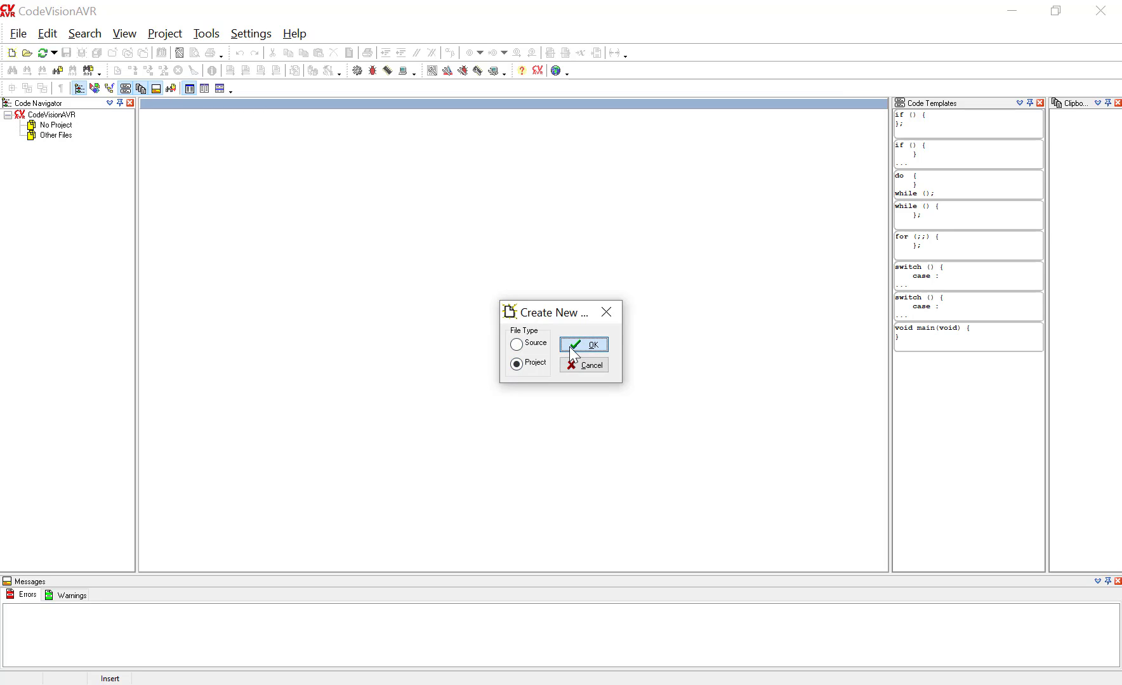
click(569, 346)
click(474, 391)
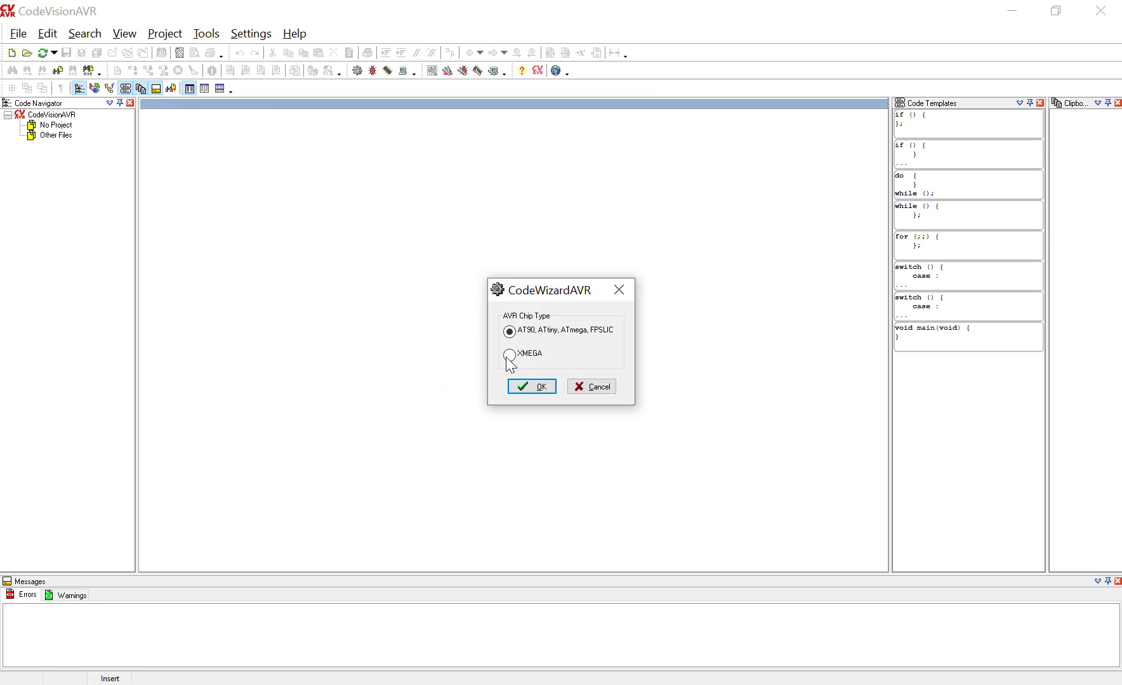
click(529, 388)
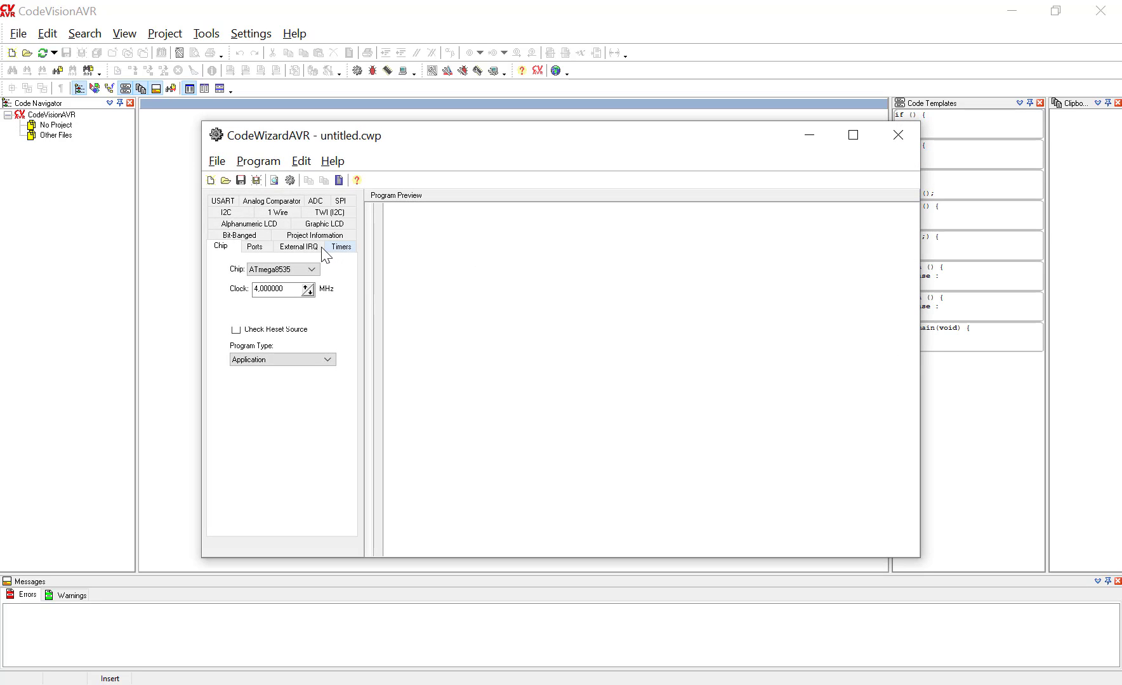
Enable alphanumeric LCD support in CodeWizardAVR and set the LCD to 16 characters per line
click(245, 227)
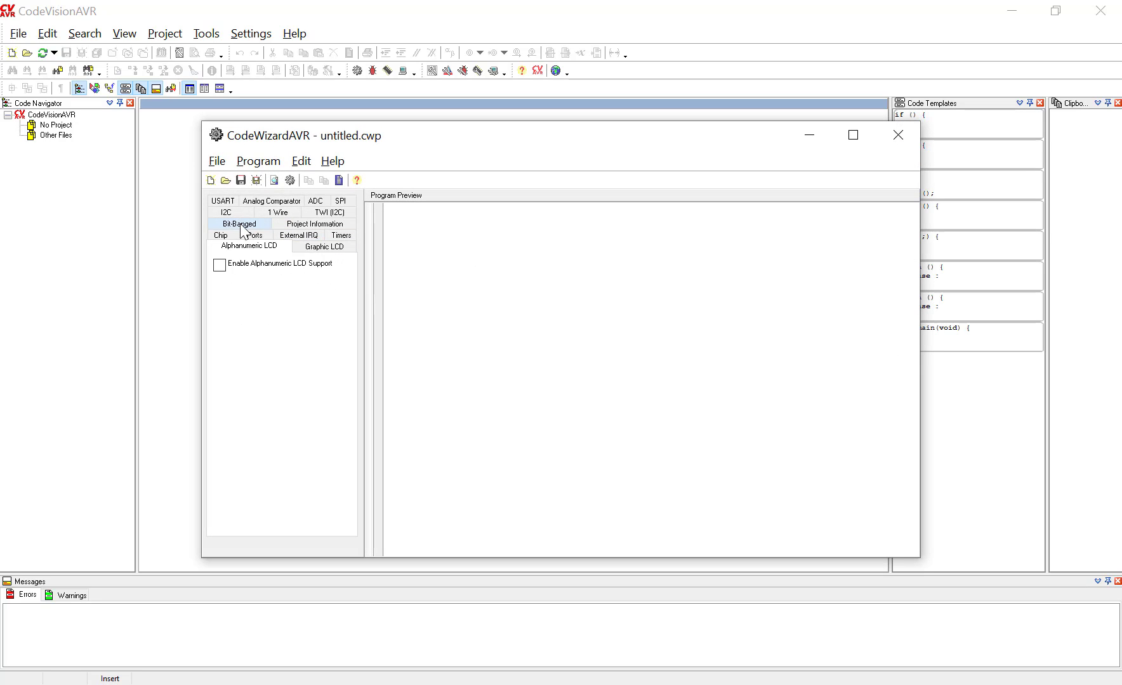
click(279, 264)
click(309, 282)
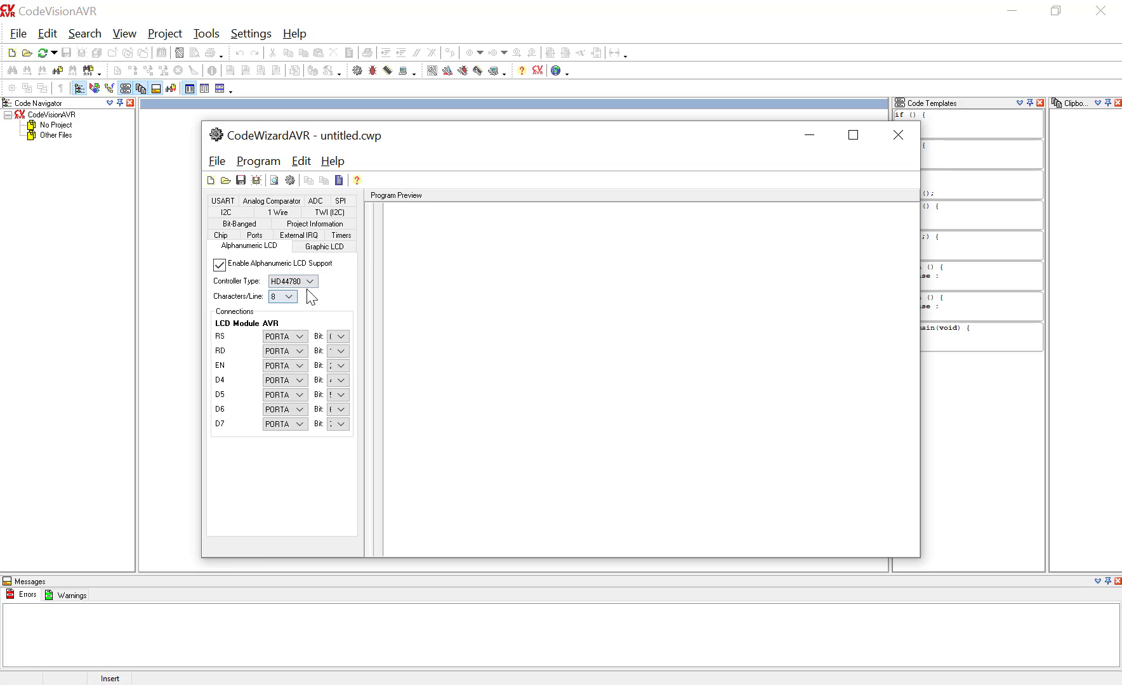
click(309, 289)
click(289, 296)
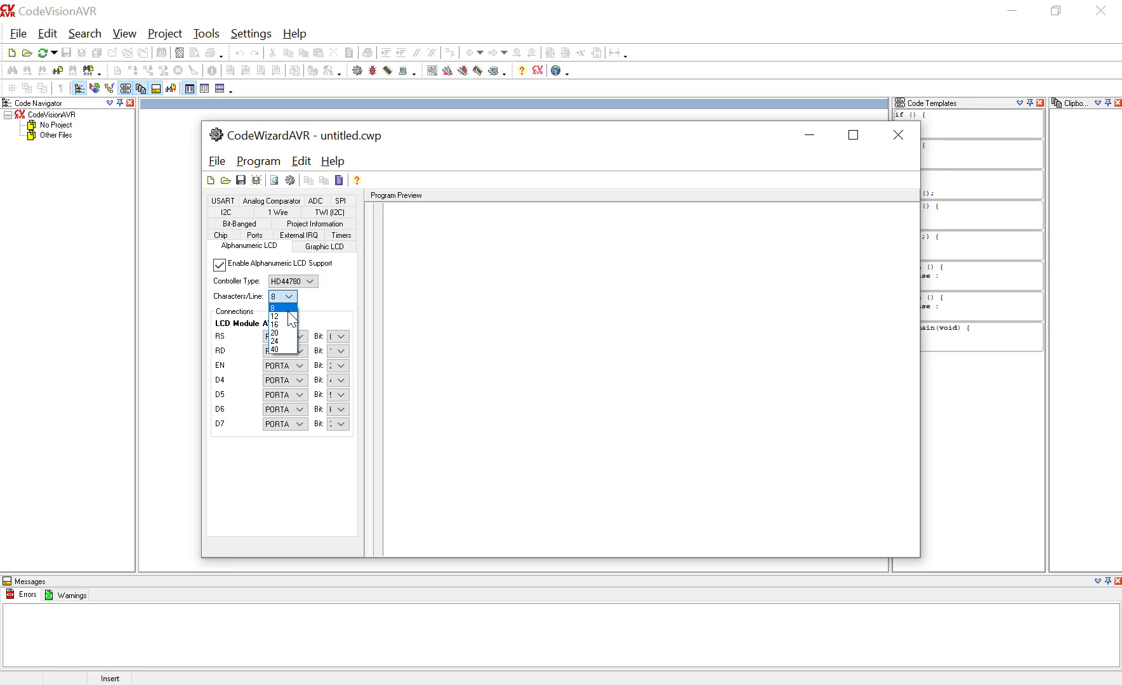
click(283, 325)
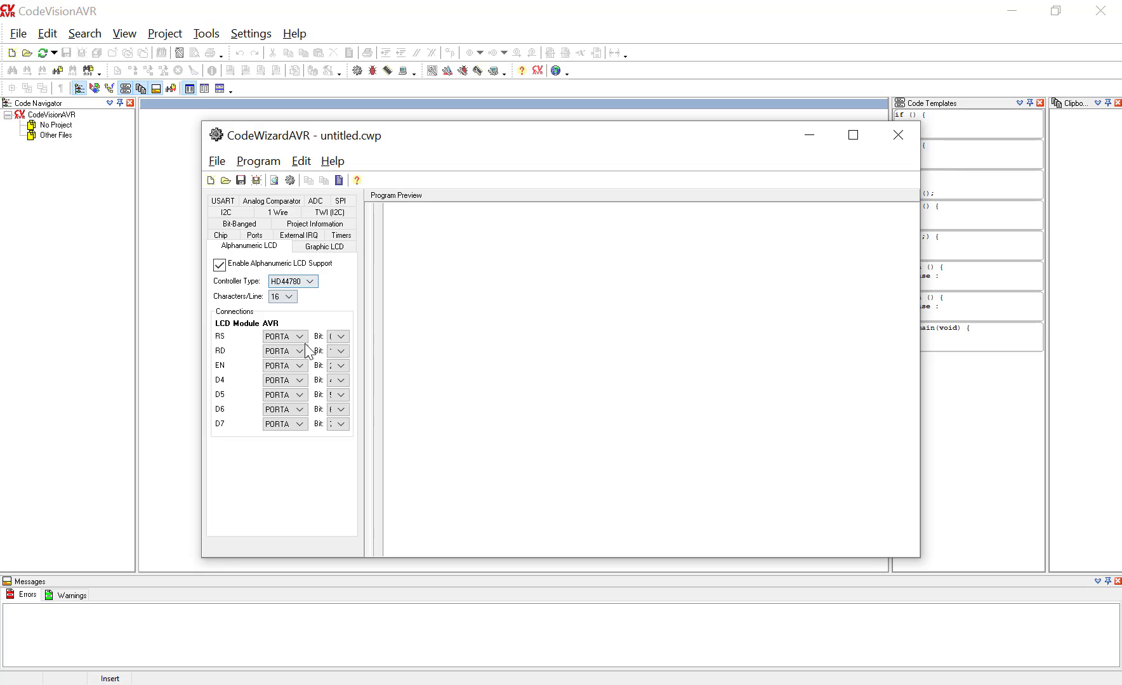
Check the PORTA bit assigned to each LCD connection from RS through D7 without changing any of them
click(340, 337)
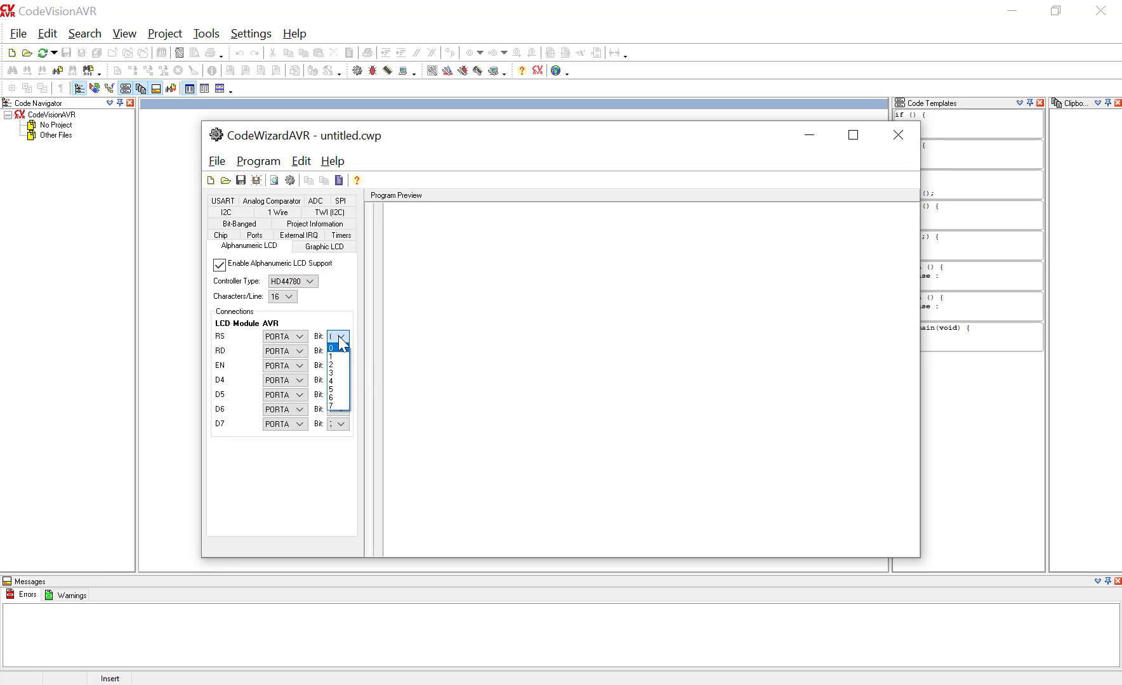
click(340, 338)
click(340, 351)
click(341, 358)
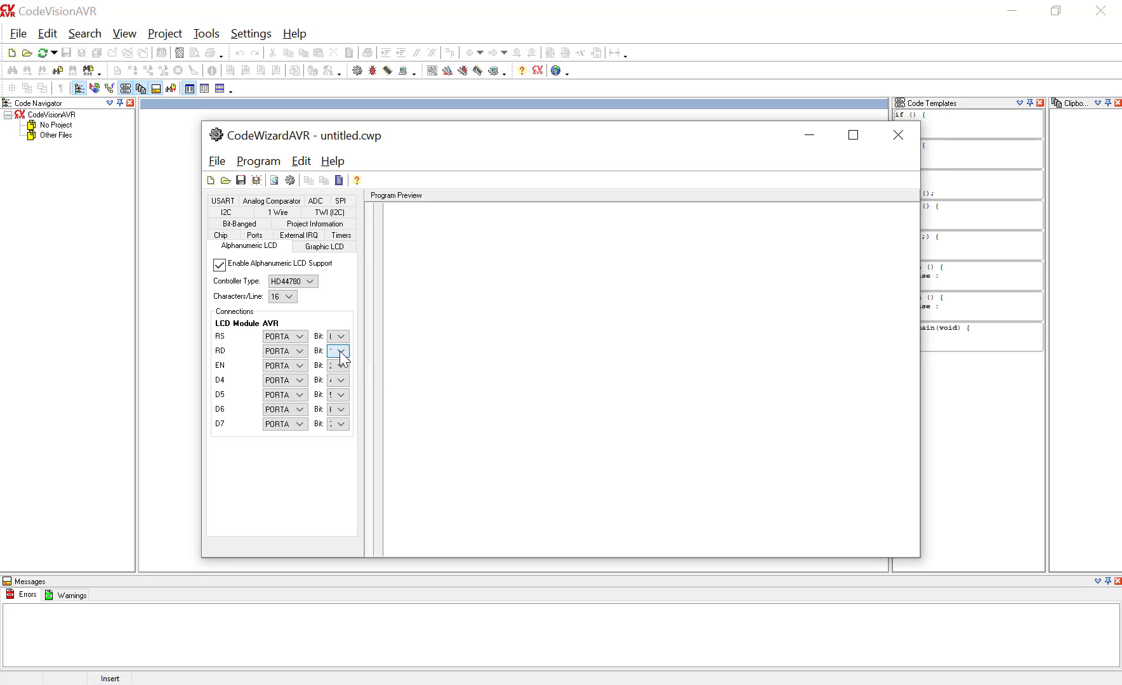
click(341, 366)
click(339, 373)
click(340, 382)
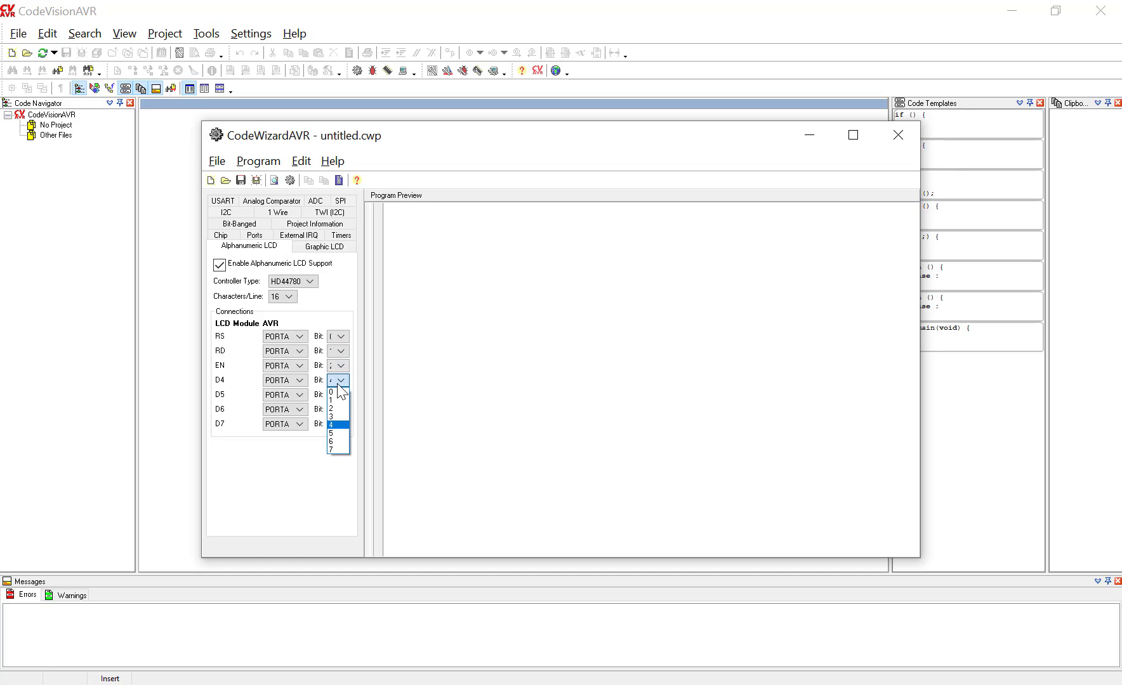
click(338, 384)
click(343, 400)
click(342, 400)
click(342, 408)
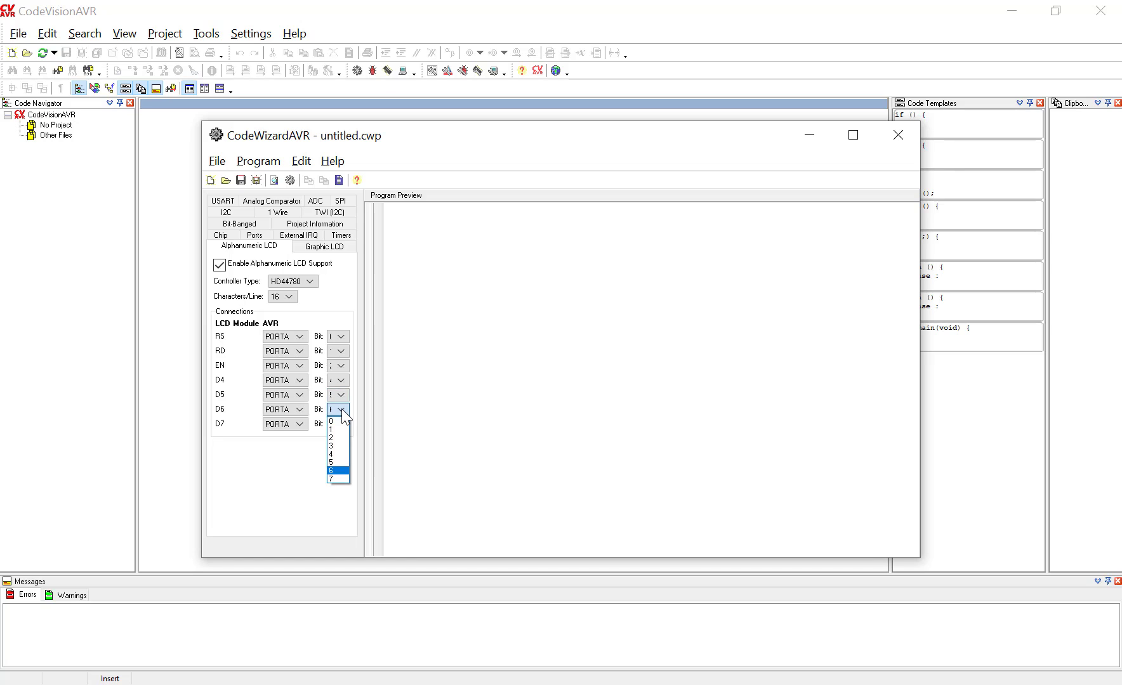
click(342, 408)
click(342, 424)
click(342, 424)
Compare the LCD1 wiring in the ISIS schematic with the LCD and Timer 0 settings on page 48 of the Foxit Reader lab guide
key(alt+Tab)
scroll(685, 409, up, 10)
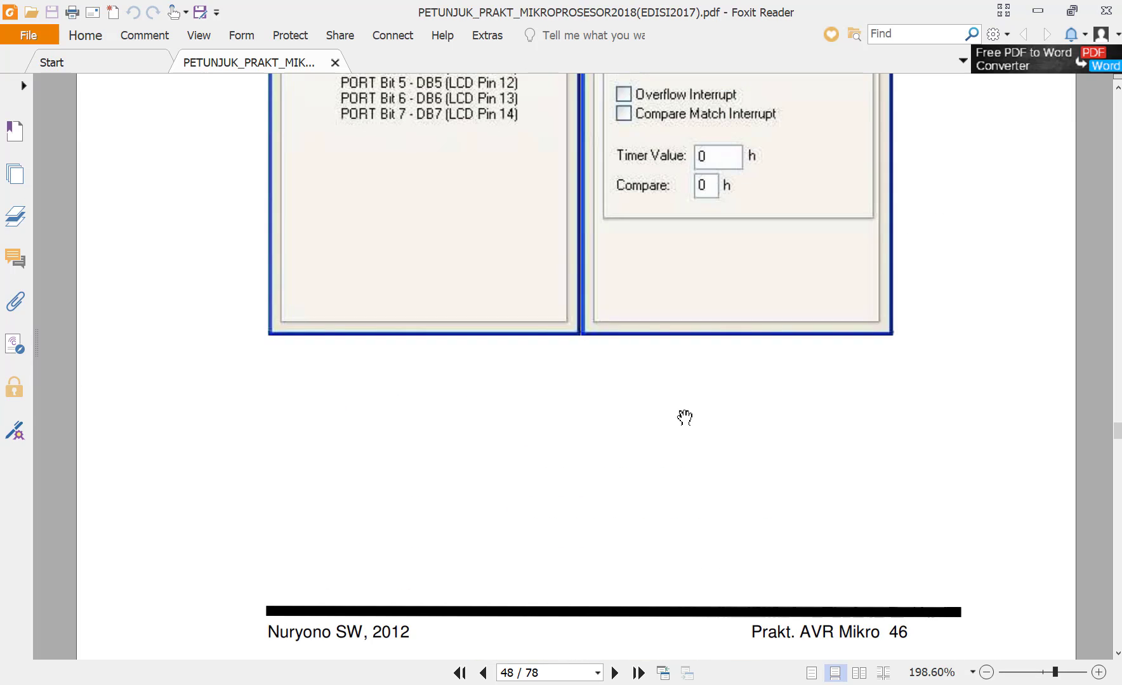
scroll(686, 417, up, 5)
scroll(666, 438, down, 6)
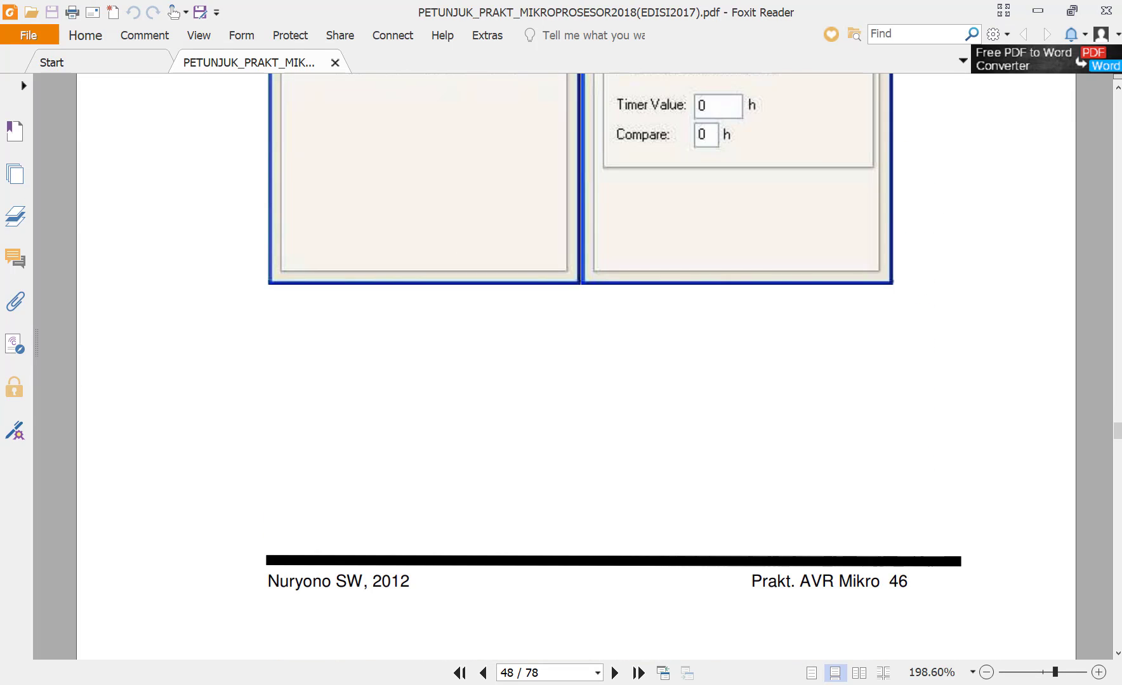
key(alt+Tab)
scroll(903, 218, up, 3)
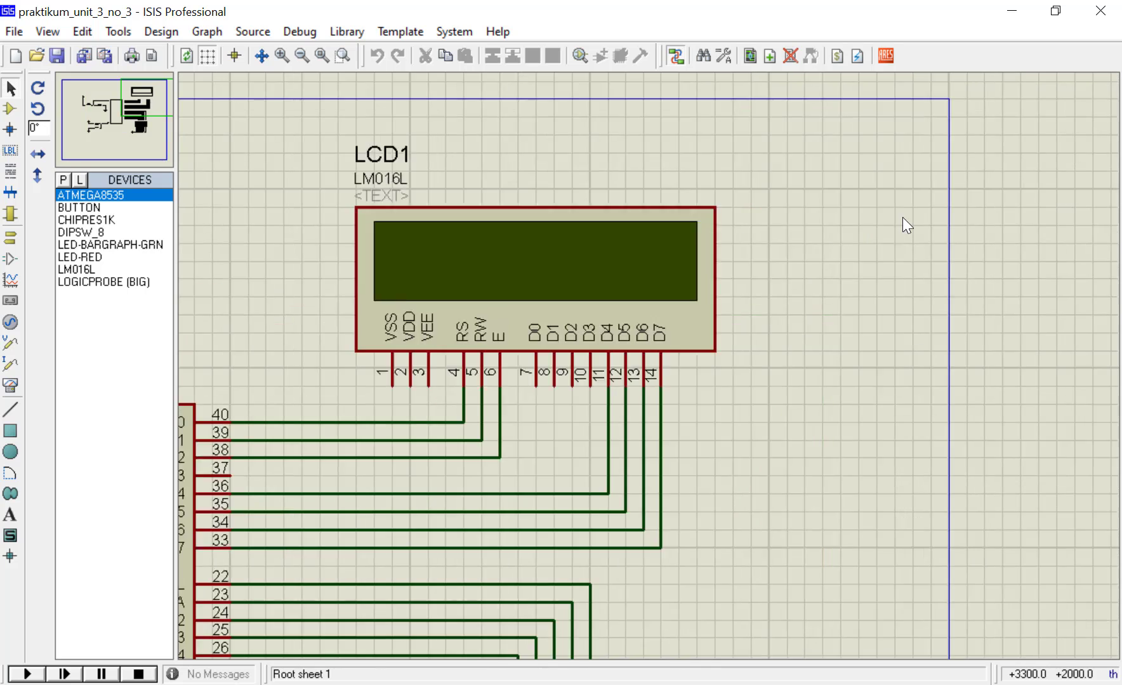
click(489, 384)
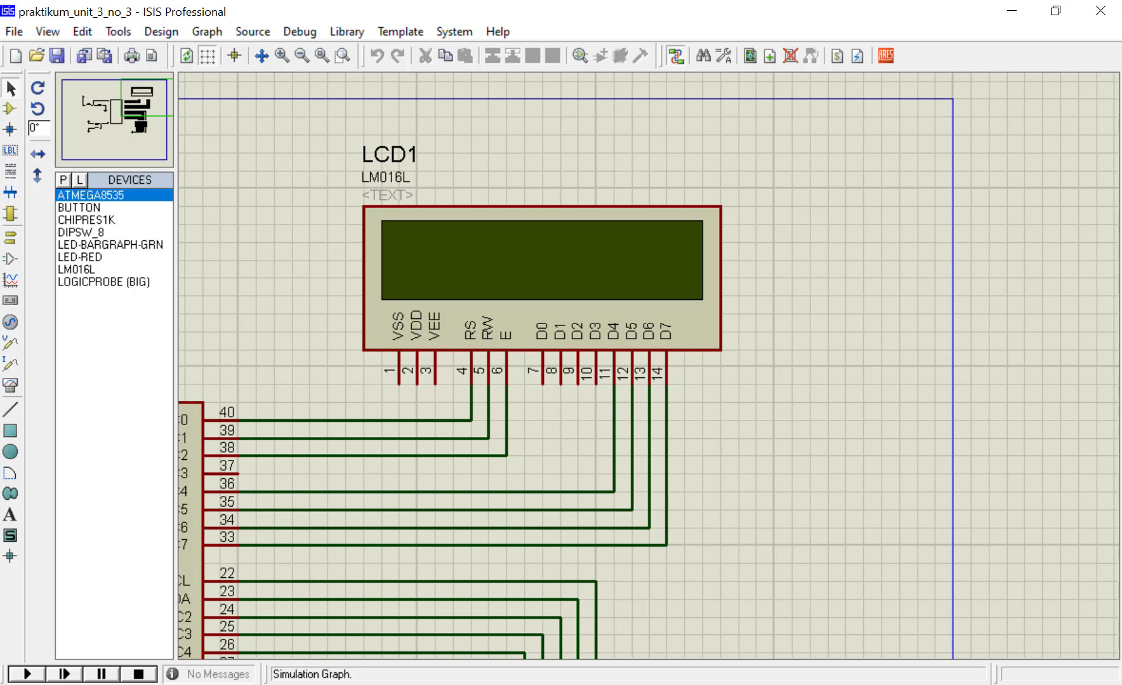
click(127, 298)
scroll(499, 321, up, 5)
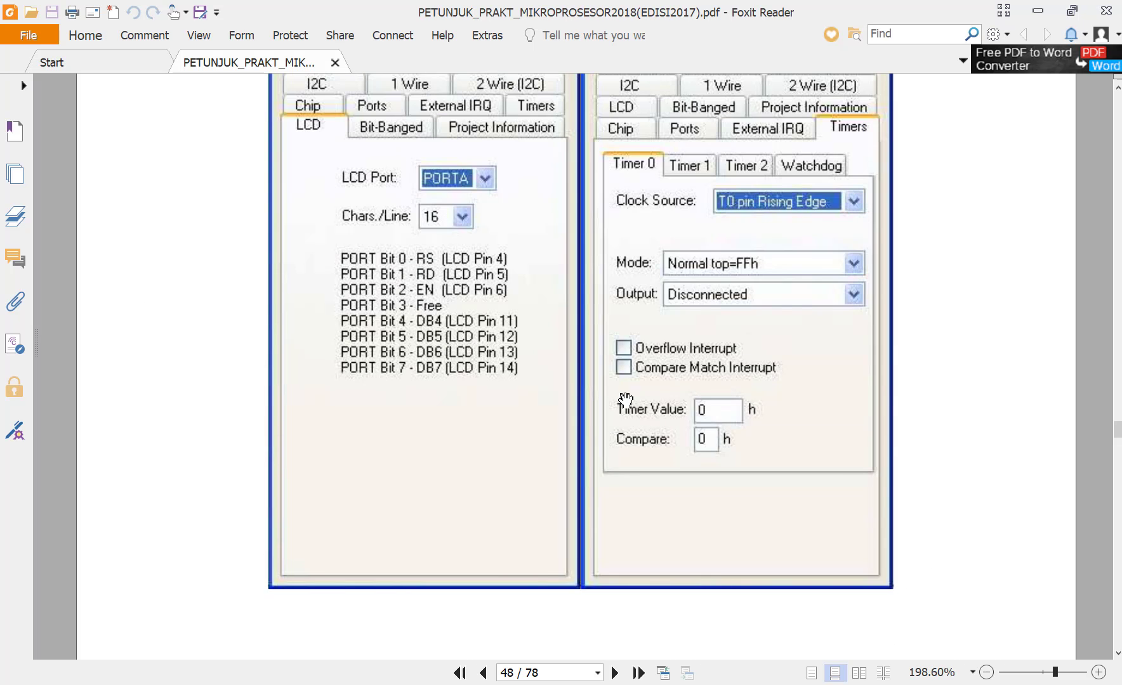
scroll(647, 409, up, 4)
scroll(673, 419, down, 2)
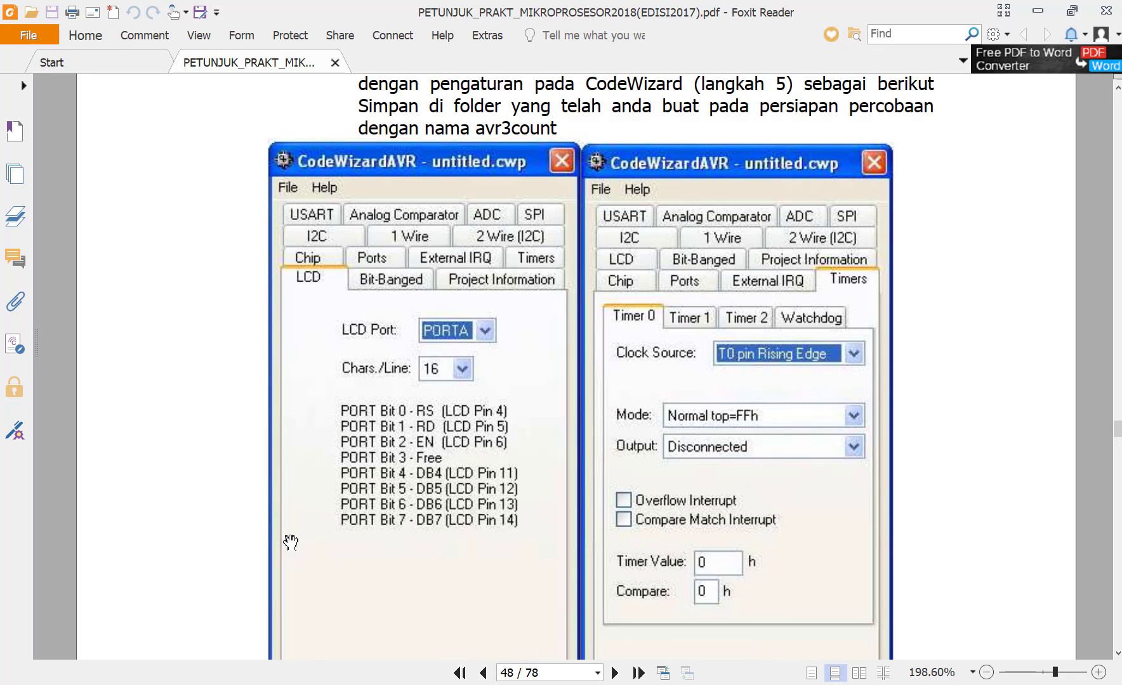
scroll(684, 349, down, 1)
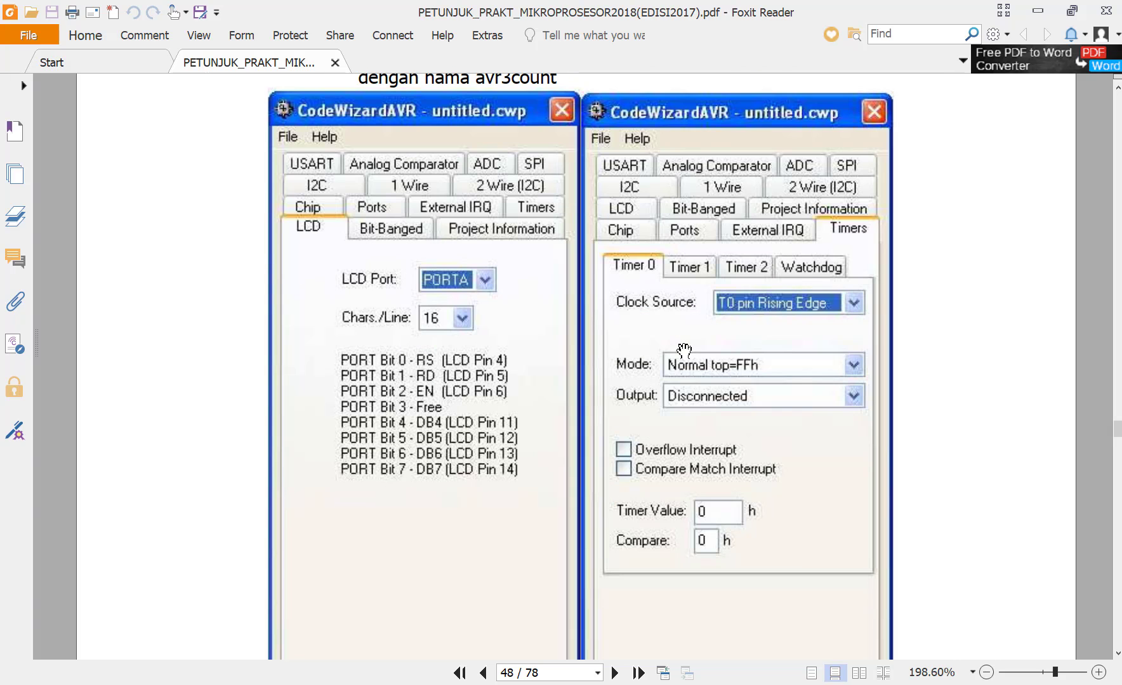
Return to CodeWizardAVR and set the Timer0 clock source to T0 pin Rising Edge, as in the lab guide
click(76, 313)
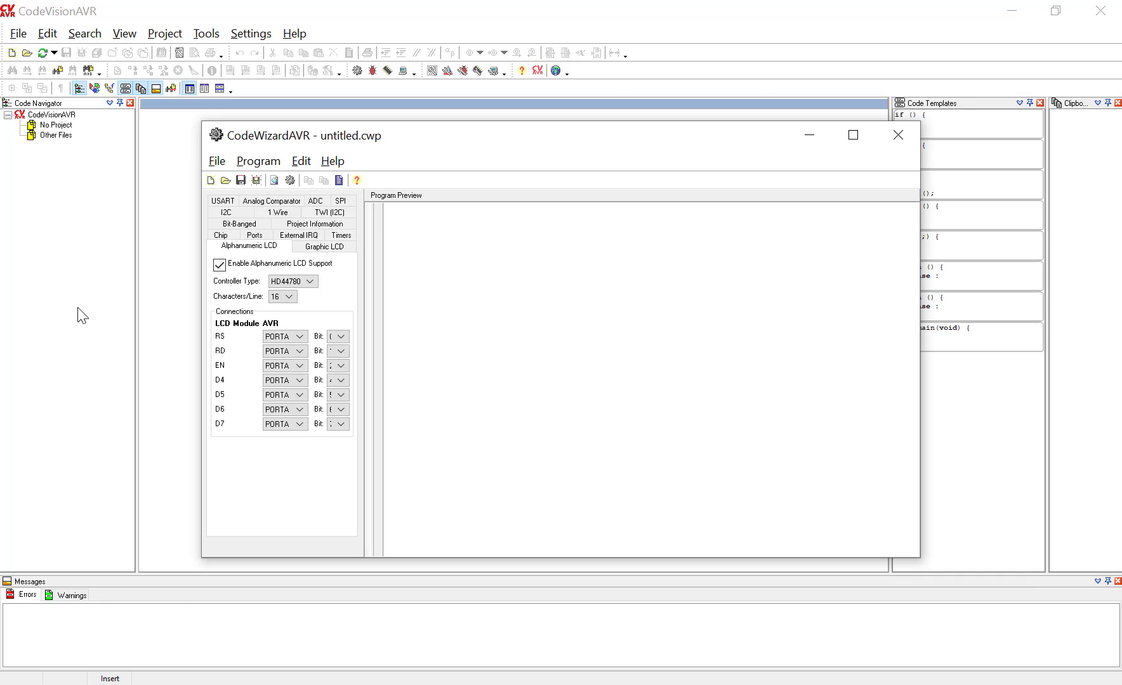
click(341, 236)
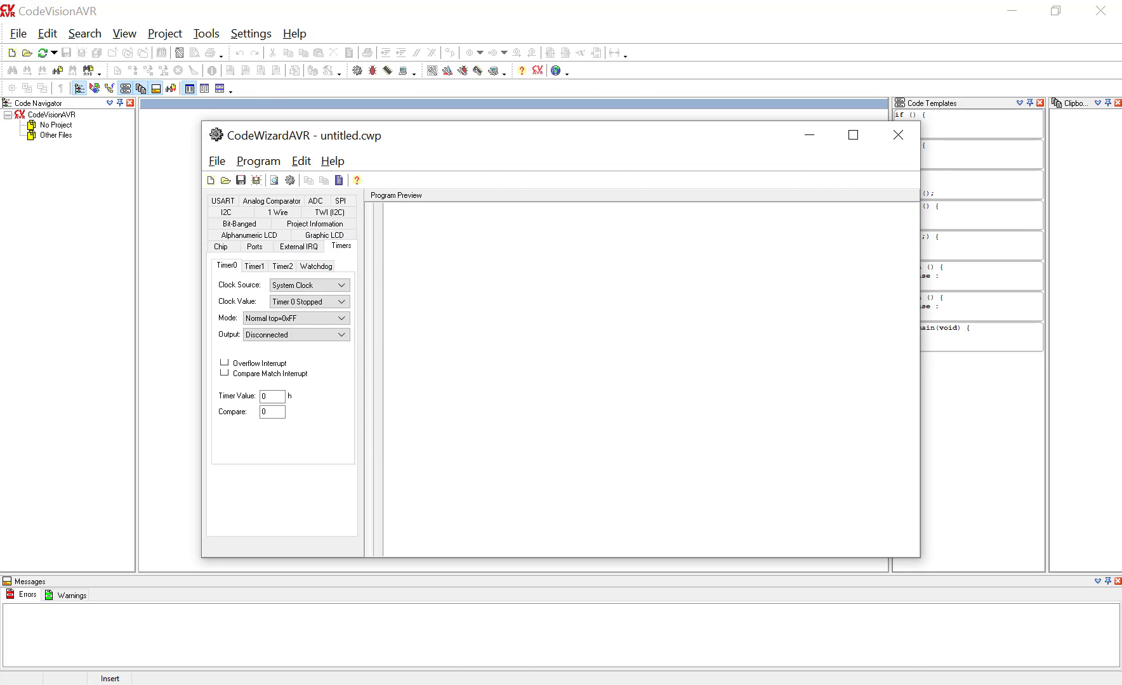
key(alt+Tab)
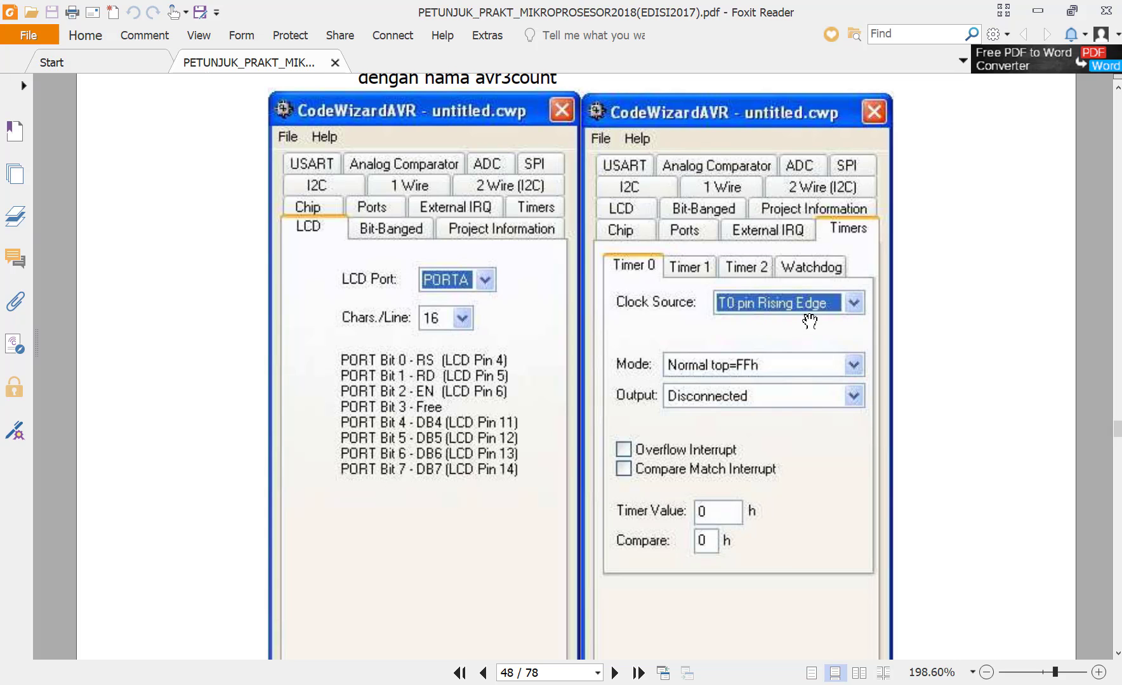
key(alt+Tab)
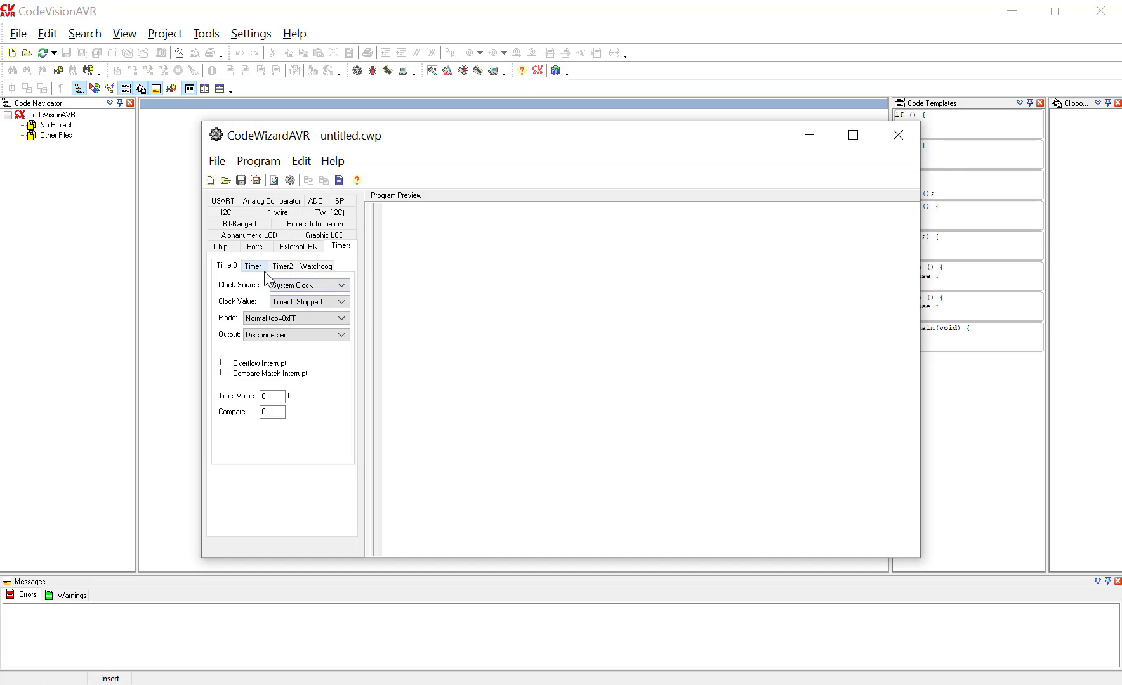
click(330, 286)
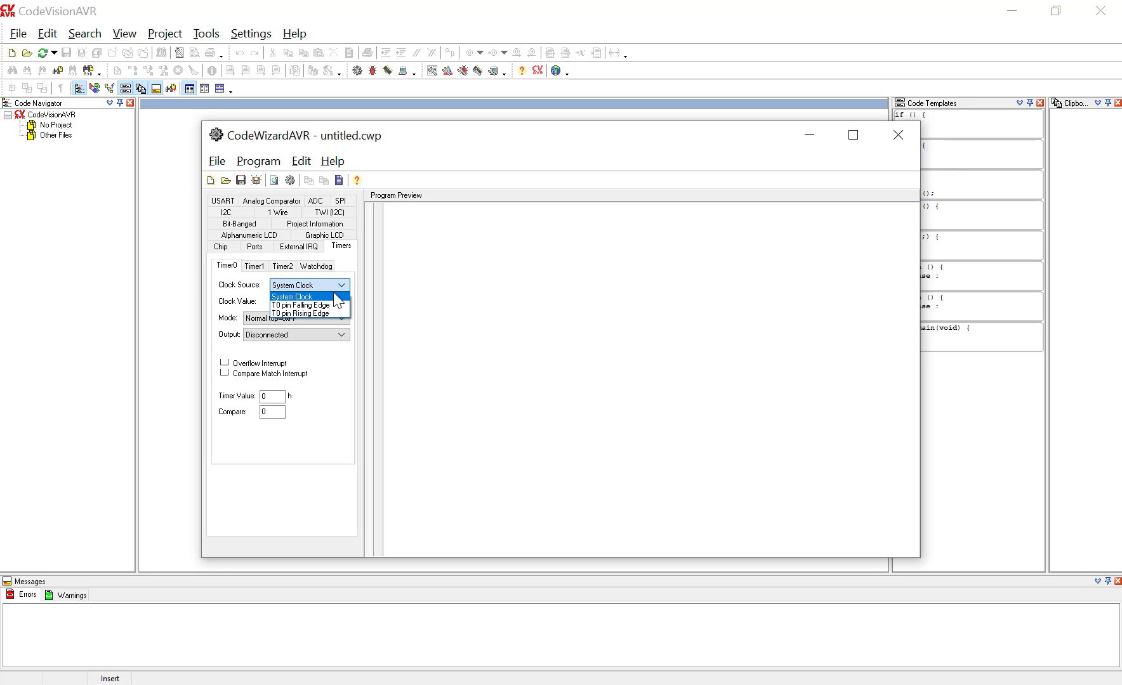
click(313, 313)
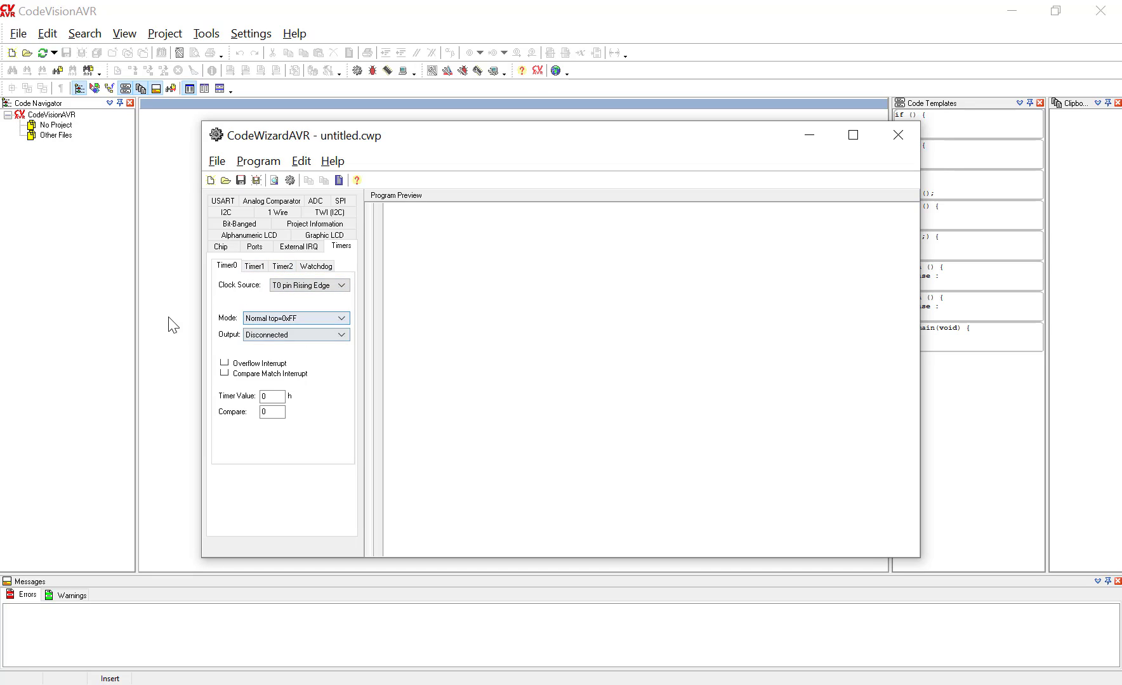
Look up the Port C data direction and output settings on page 49 of the Foxit Reader lab guide
key(alt+Tab)
key(alt+Tab)
key(alt+Tab)
scroll(717, 378, down, 5)
scroll(719, 378, down, 10)
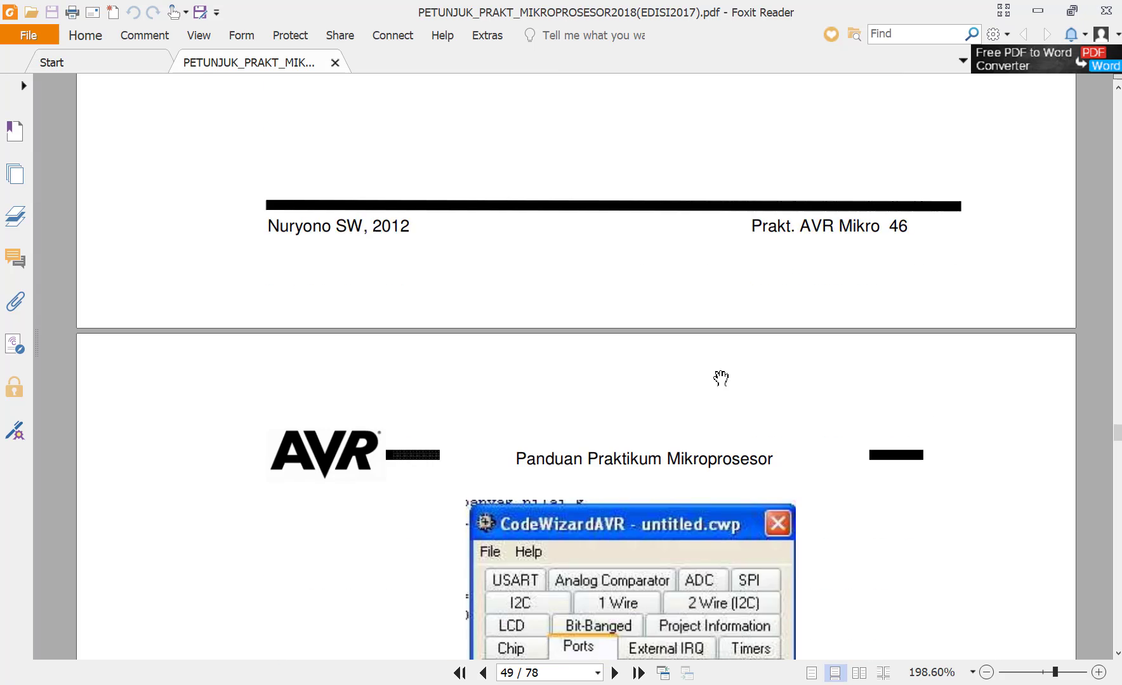
scroll(699, 375, up, 1)
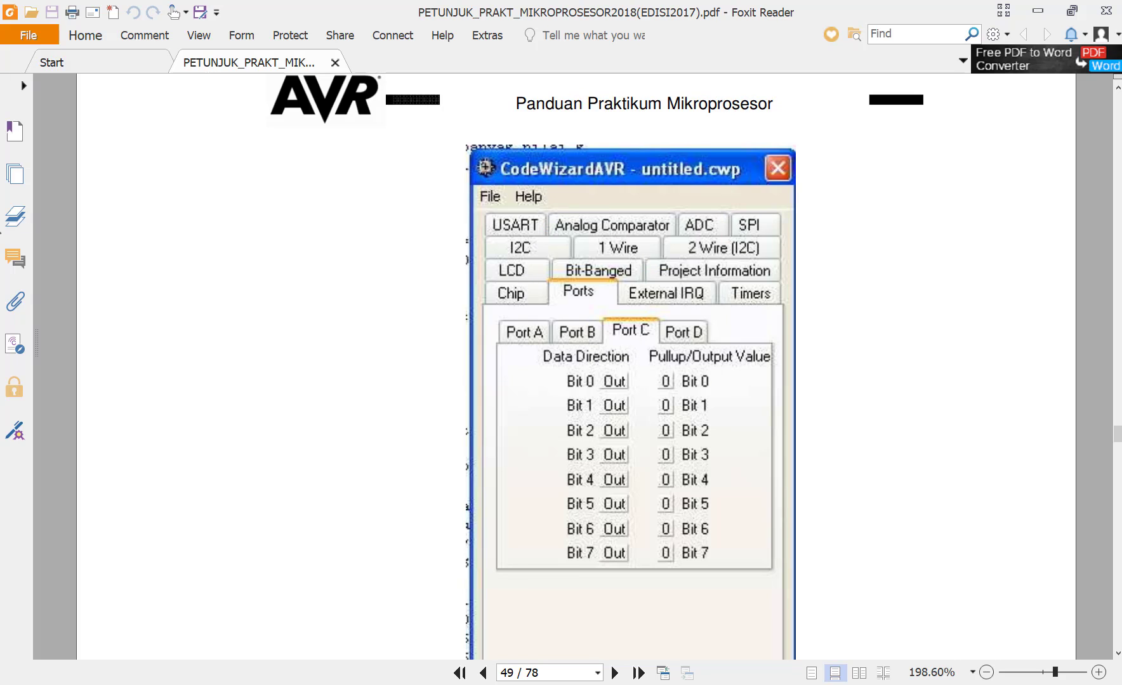
click(68, 290)
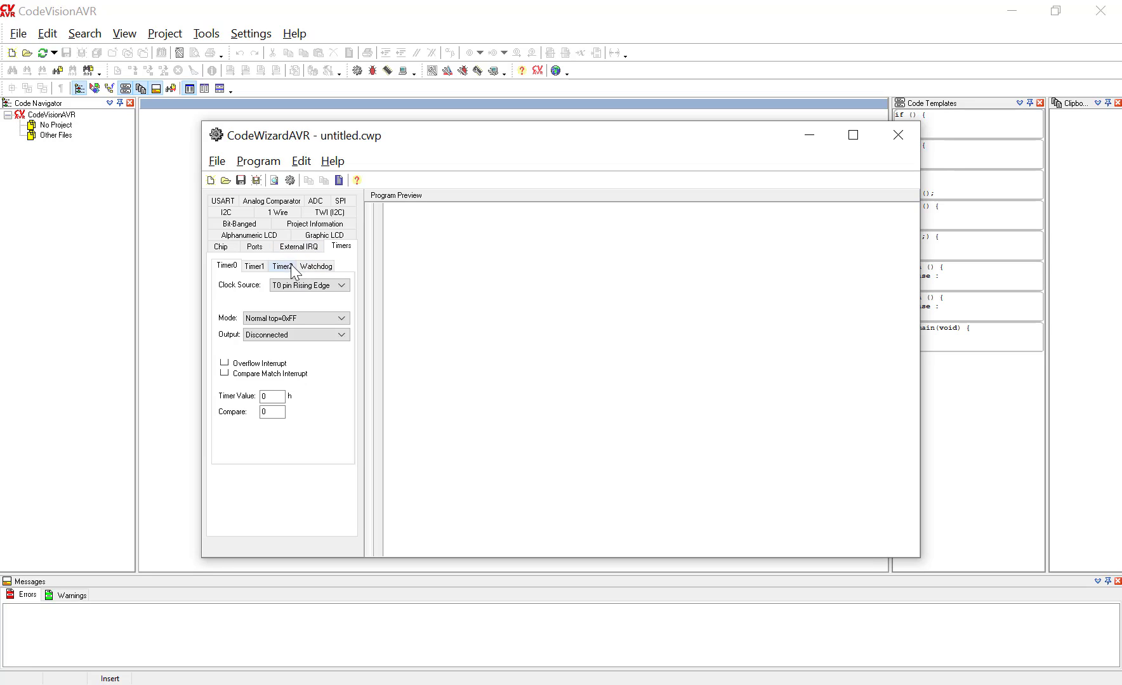
In CodeWizardAVR, set Port C bits 0 to 7 to Out with output value 0, as in the lab guide
click(254, 247)
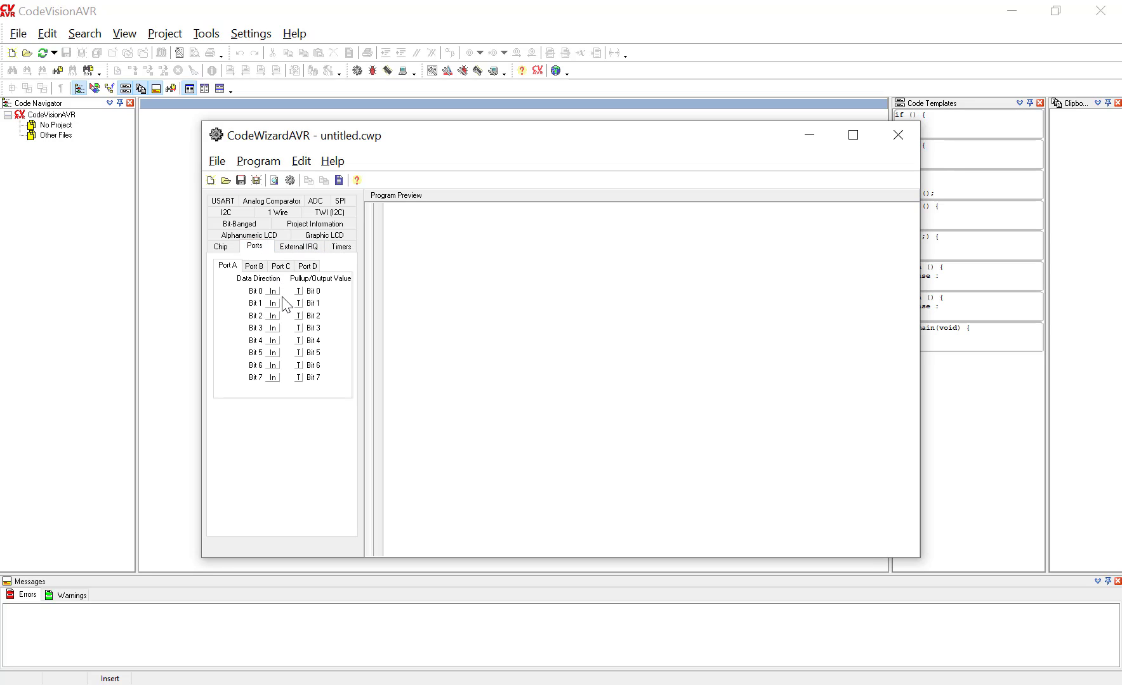
click(281, 265)
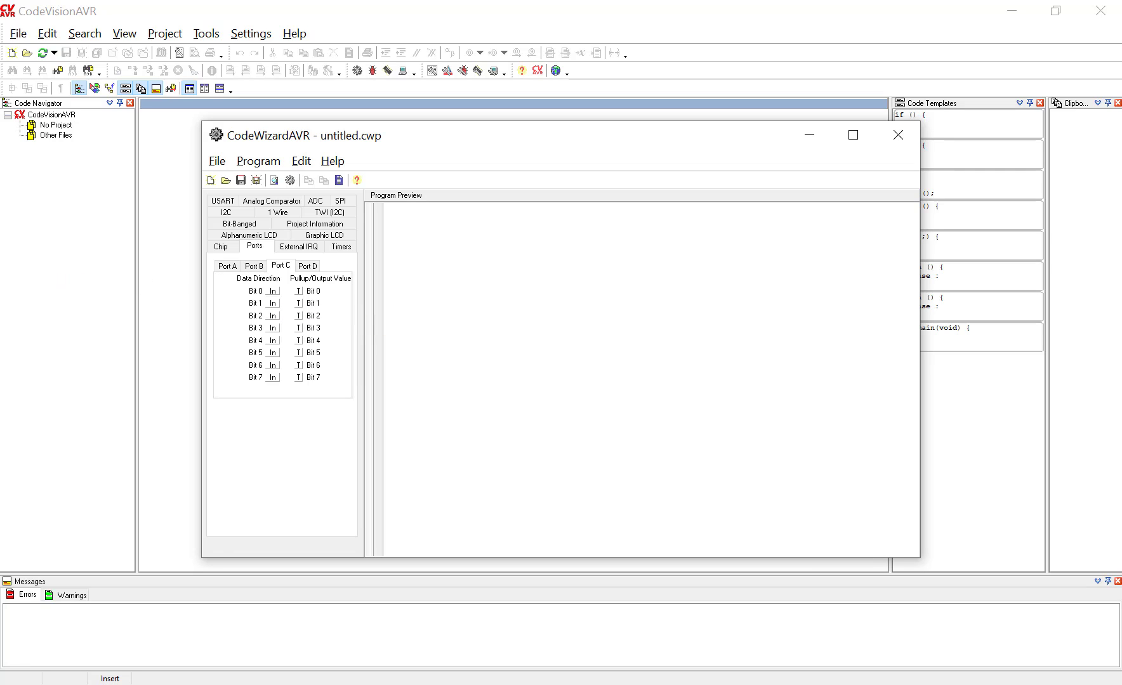
key(alt+Tab)
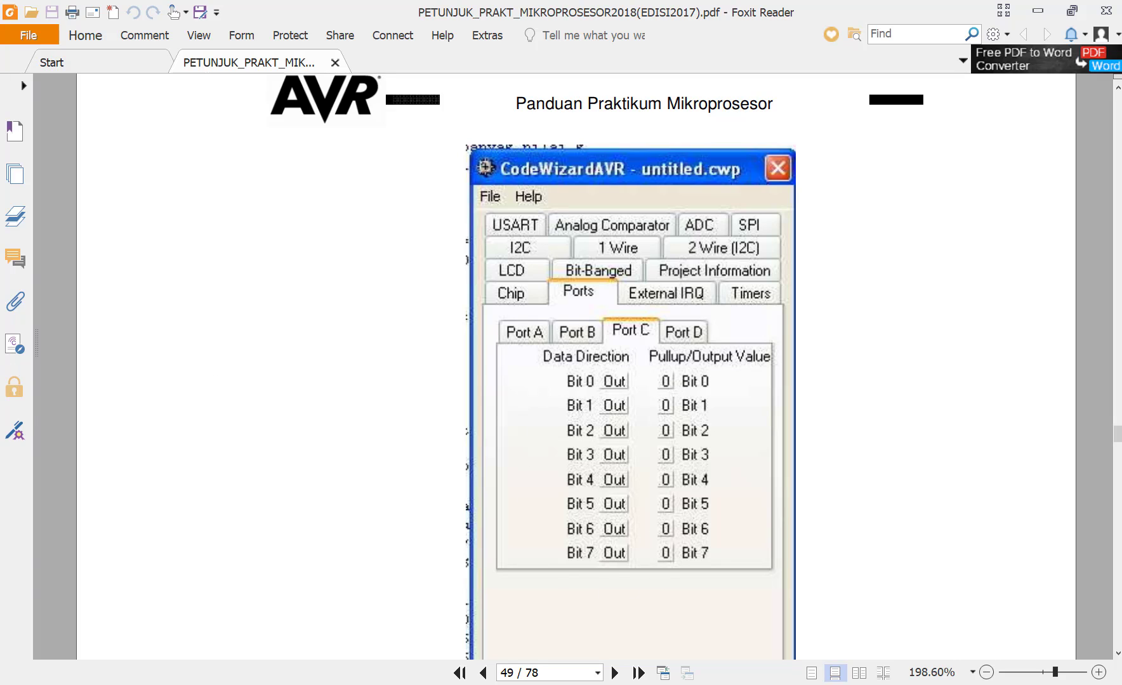
key(alt+Tab)
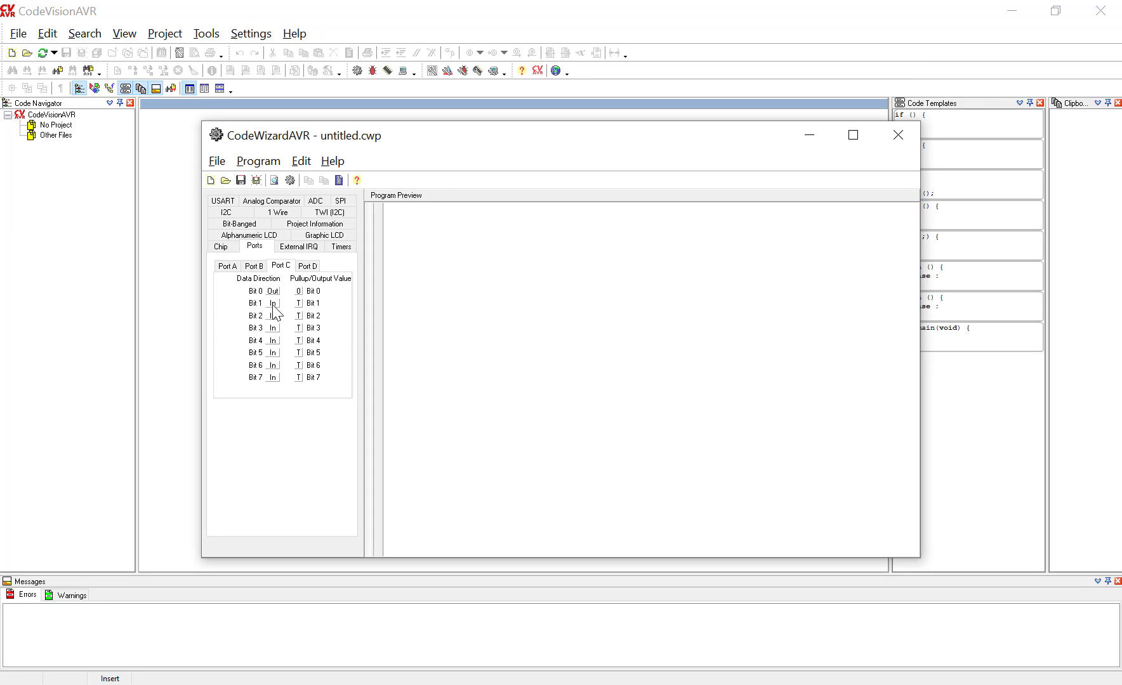
click(273, 305)
click(274, 316)
click(274, 329)
click(274, 341)
click(274, 353)
click(273, 365)
click(273, 378)
Generate the program code and save the C source file as program_3_3 in the Unit 3 folder
click(257, 163)
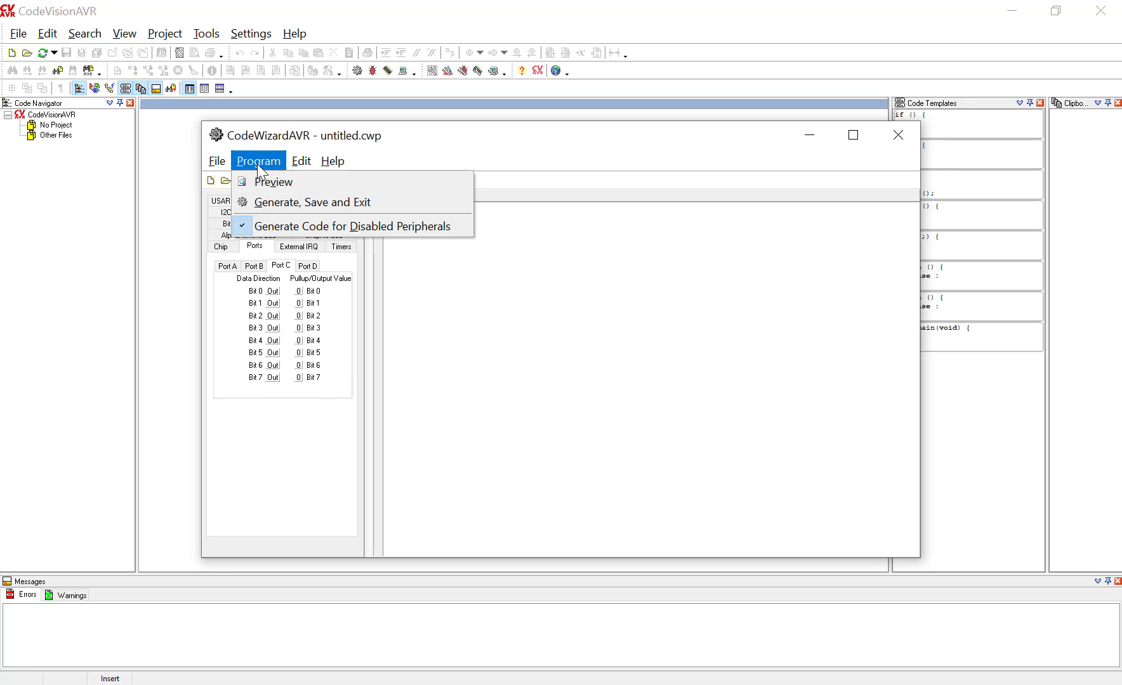
click(283, 207)
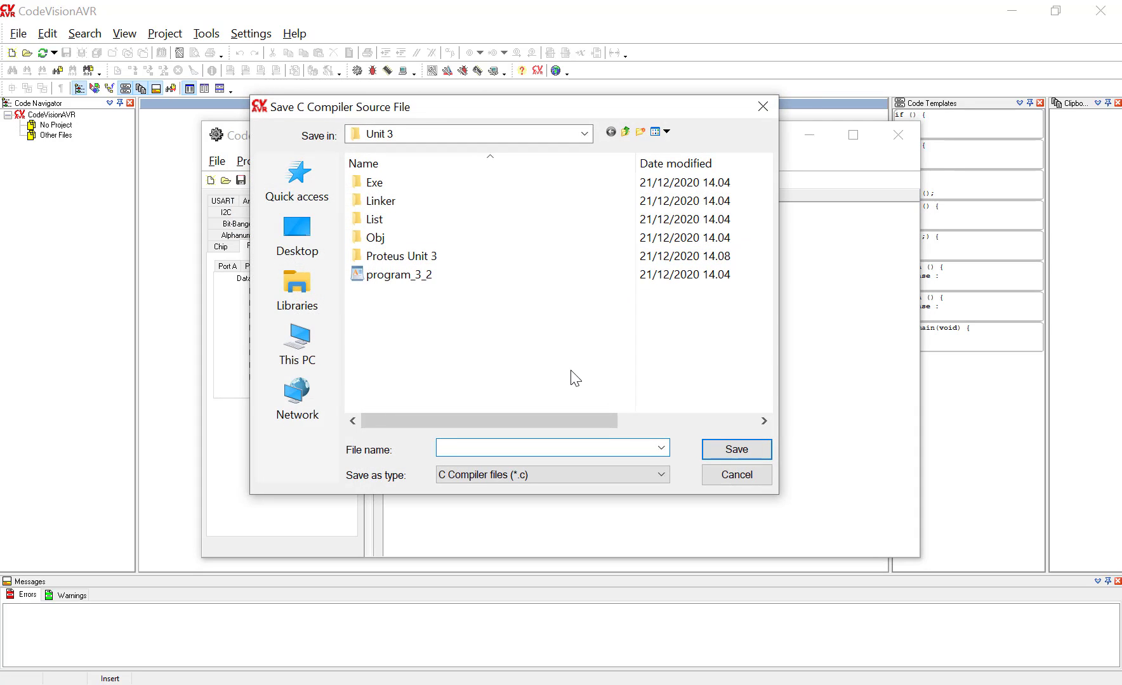
click(483, 279)
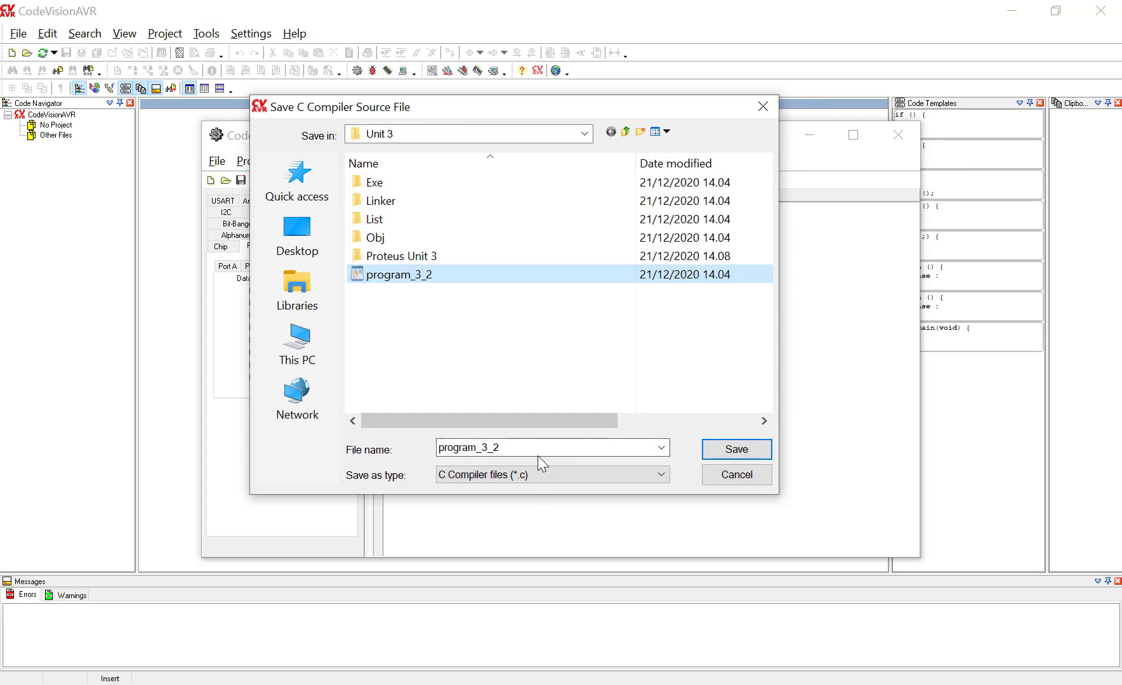
click(551, 448)
click(551, 448)
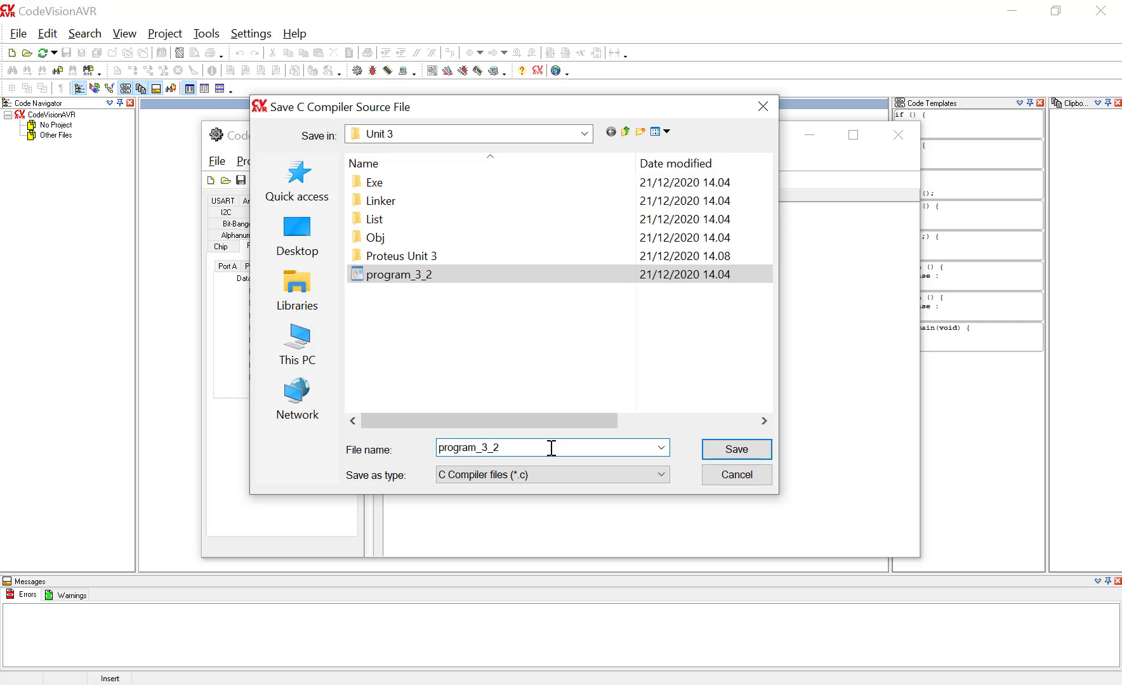
key(BackSpace)
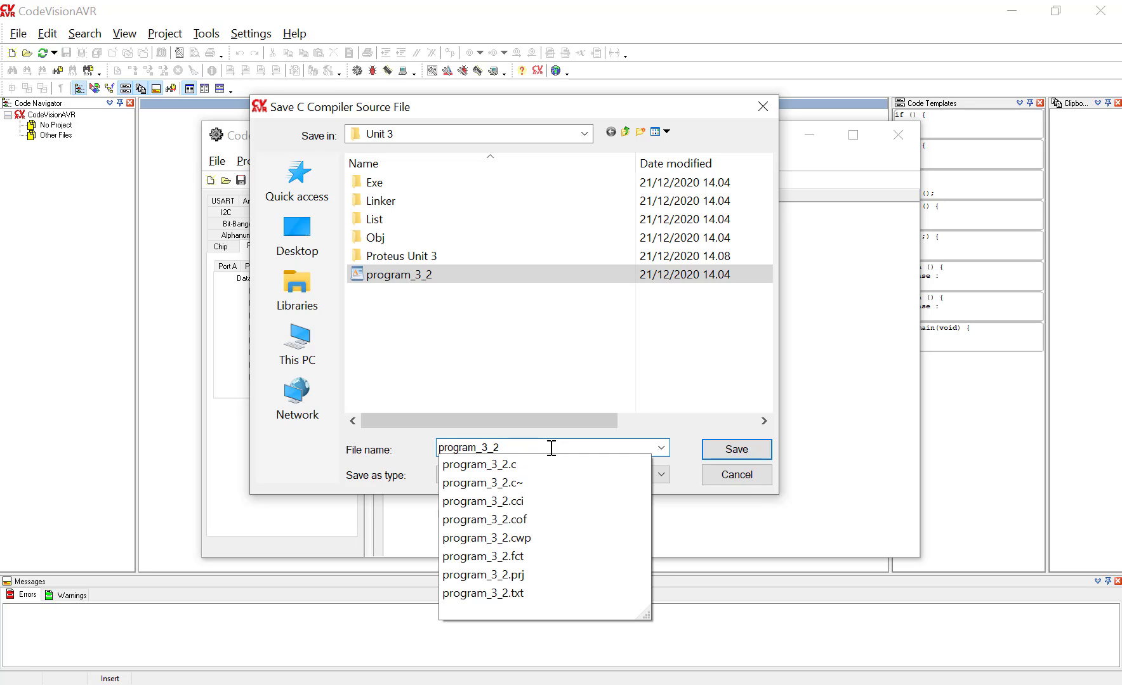
key(BackSpace)
text(3)
key(ctrl+a)
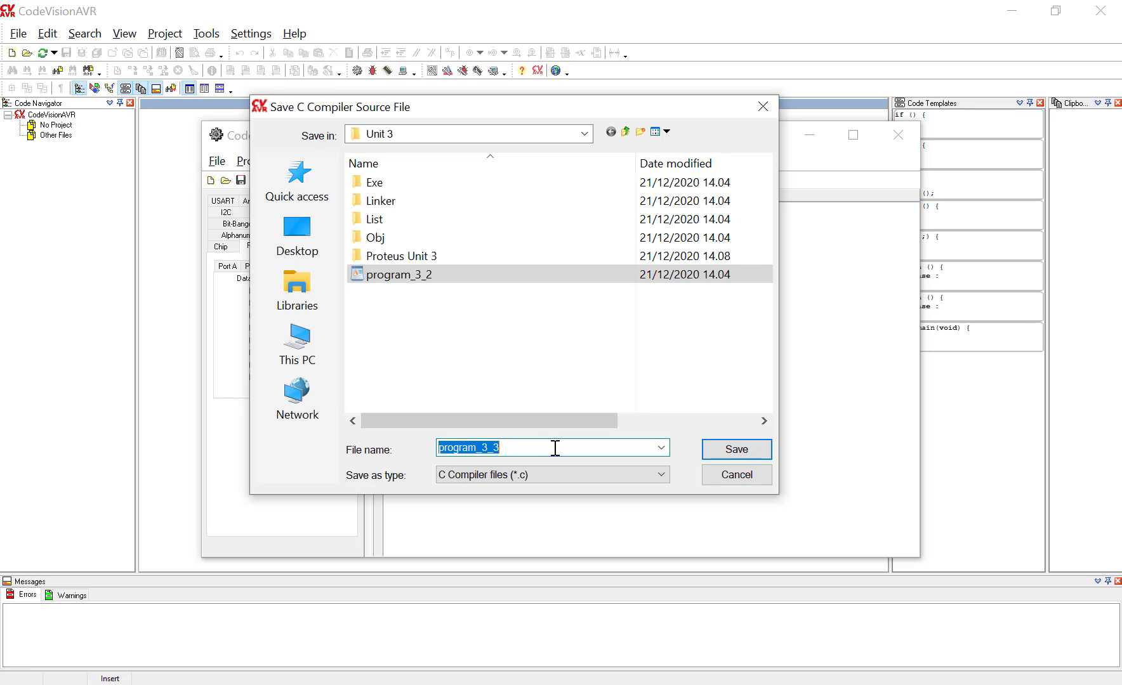
click(555, 448)
double_click(523, 448)
key(ctrl+c)
click(731, 452)
Save both the project file and the CodeWizardAVR configuration file as program_3_3 in the Unit 3 folder
key(ctrl+v)
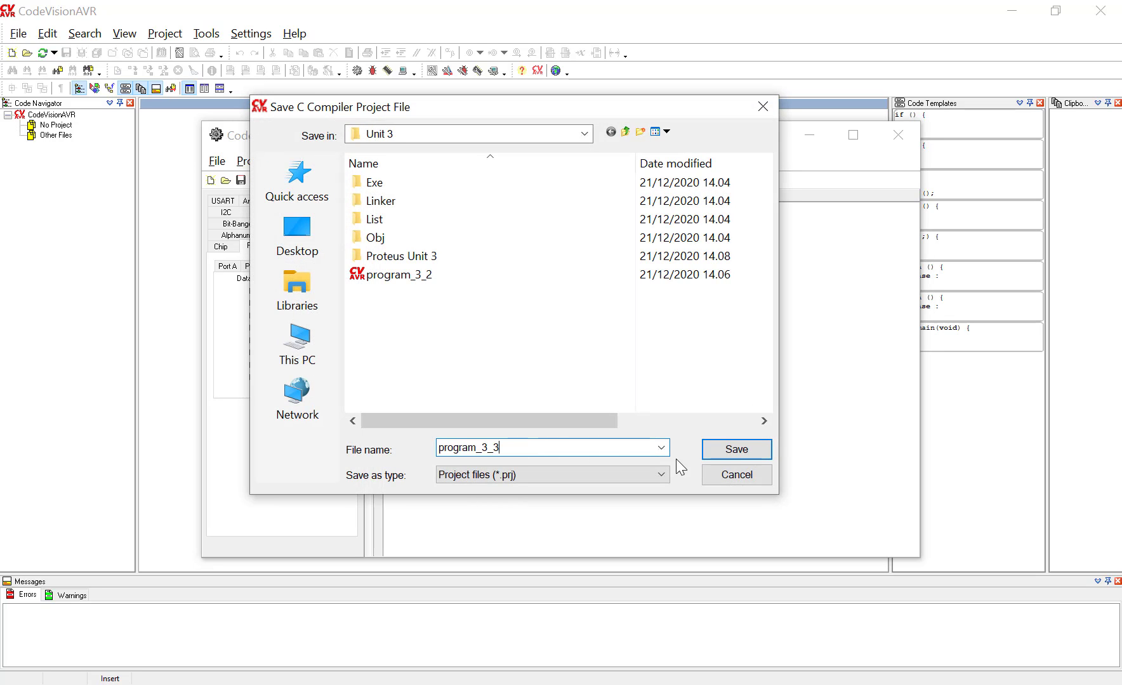
click(735, 450)
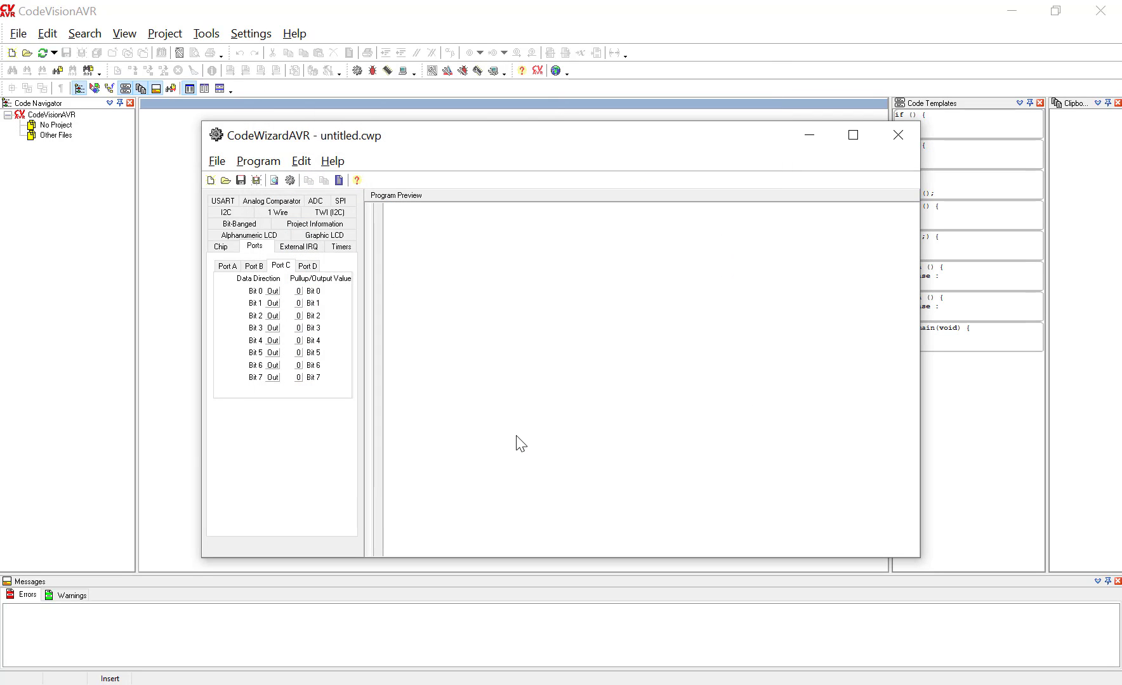
key(ctrl+v)
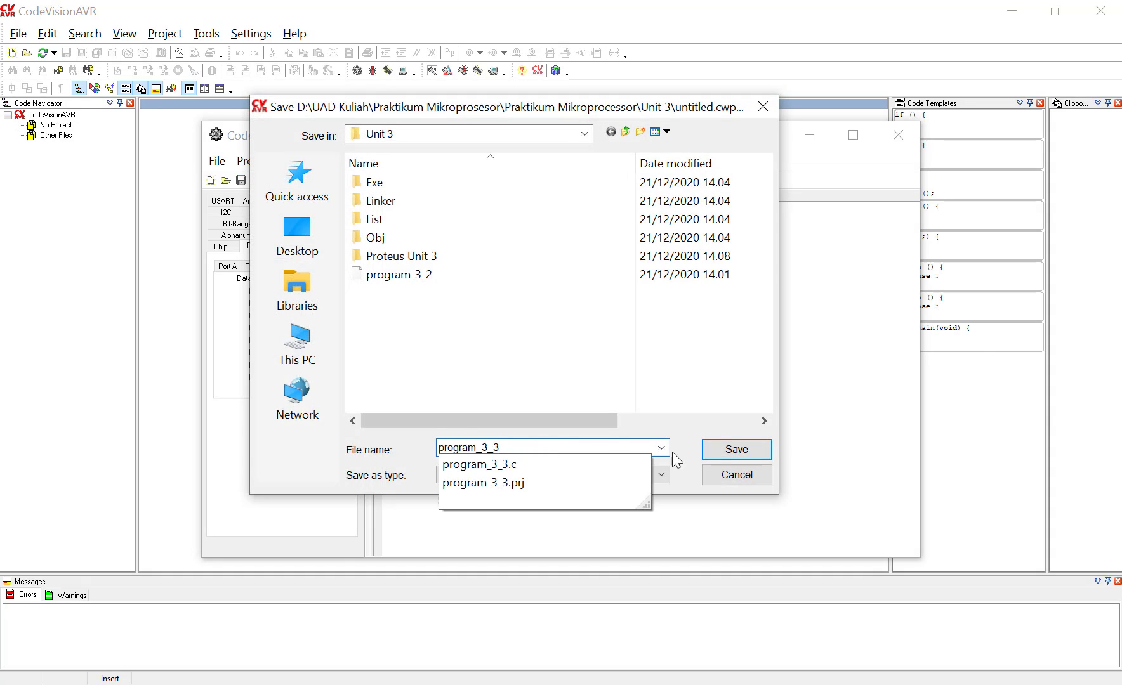
click(734, 454)
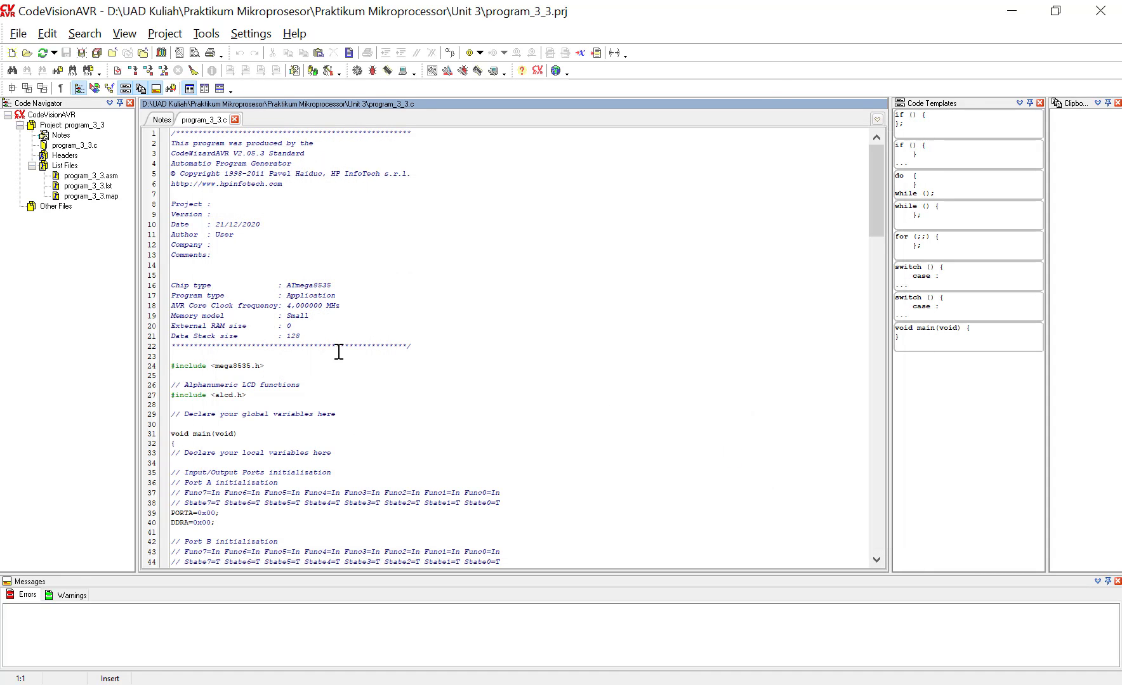
Copy #include <delay.h> and #include <stdio.h> from the lab guide and insert them below the mega8535.h include in program_3_3.c
key(alt+Tab)
scroll(756, 399, down, 8)
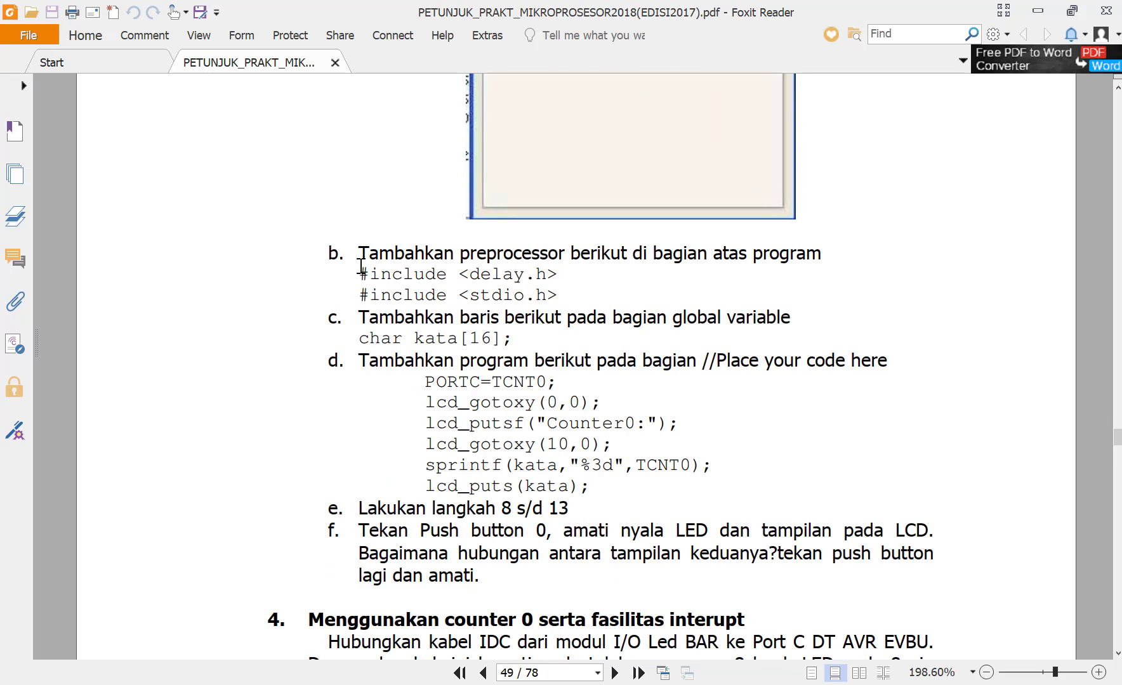
drag(359, 274, 565, 300)
key(ctrl+c)
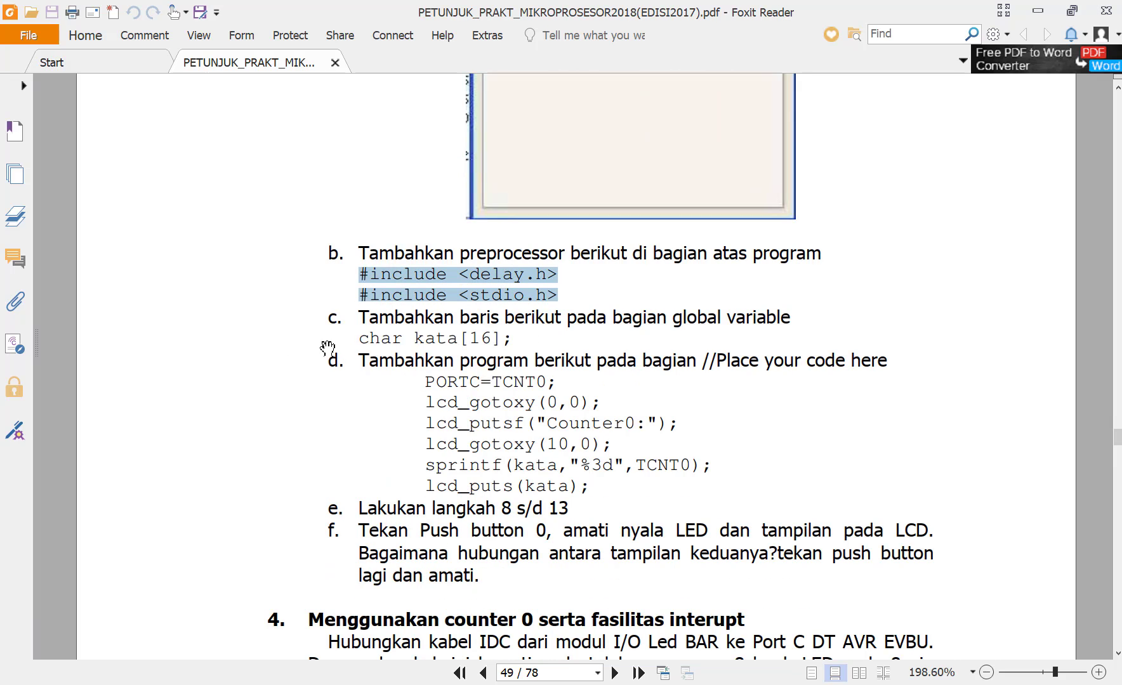
key(alt+Tab)
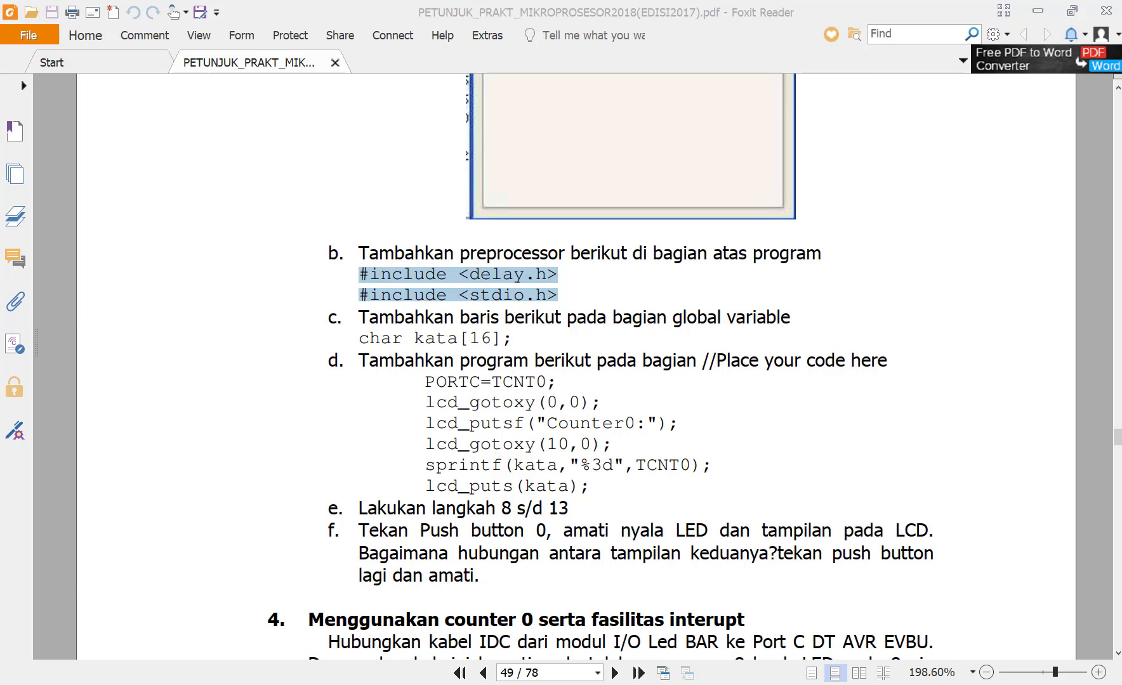
click(271, 367)
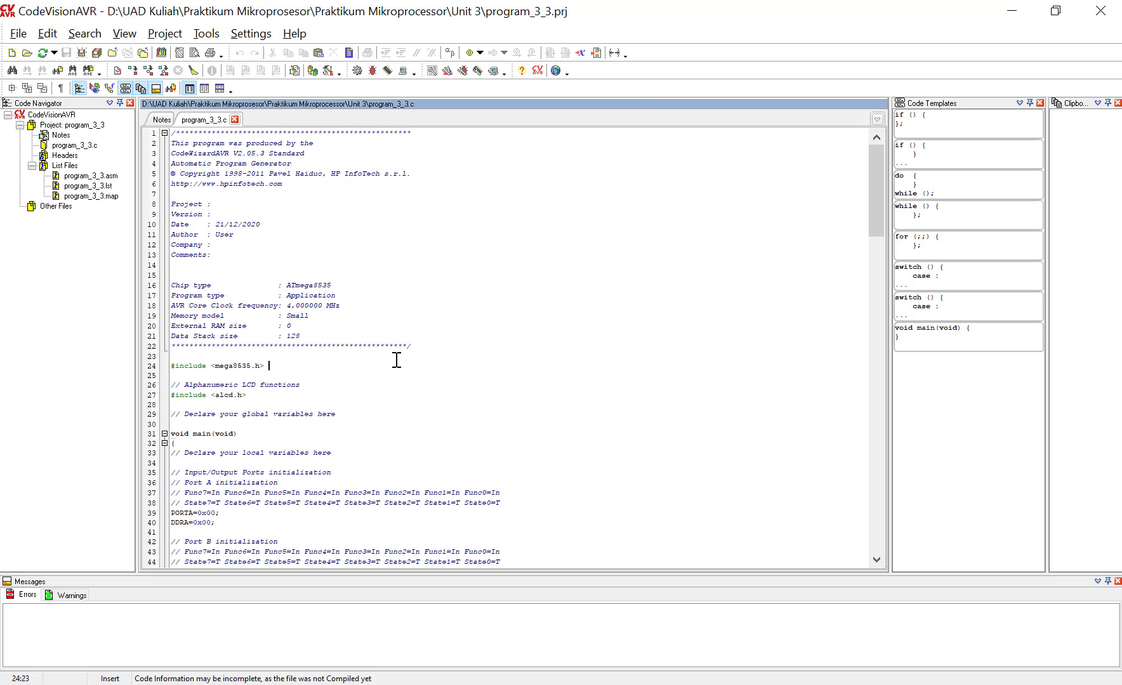
key(ctrl+v)
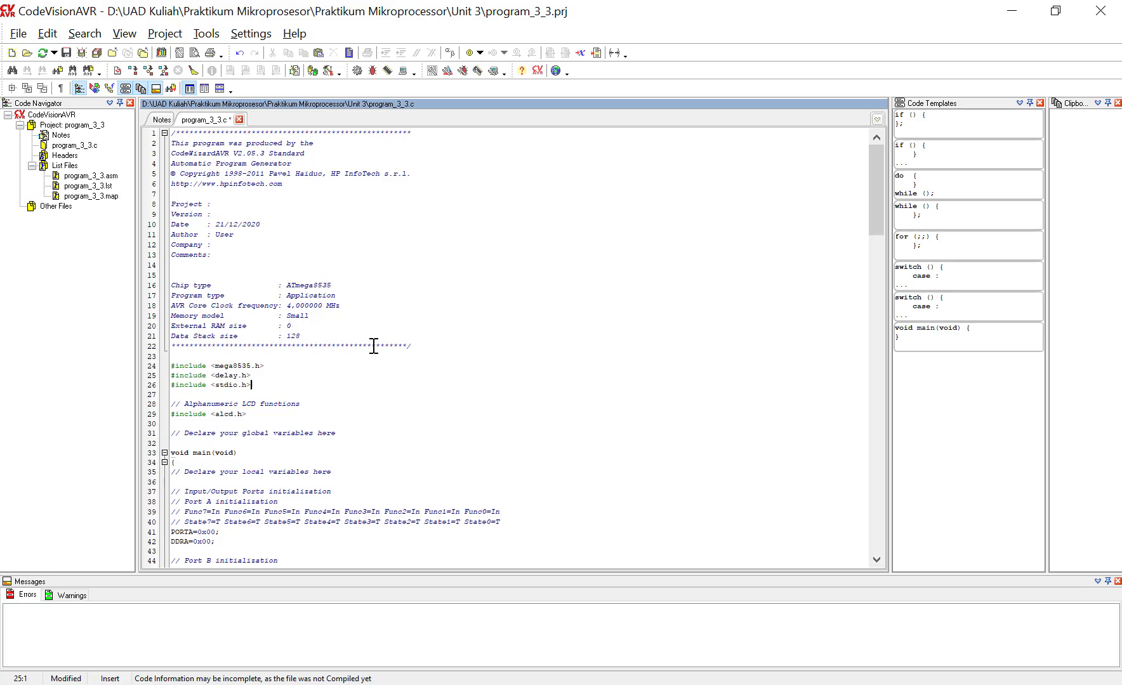
Copy the declaration char kata[16]; from step c of the lab guide and return to program_3_3.c in CodeVisionAVR
key(alt+Tab)
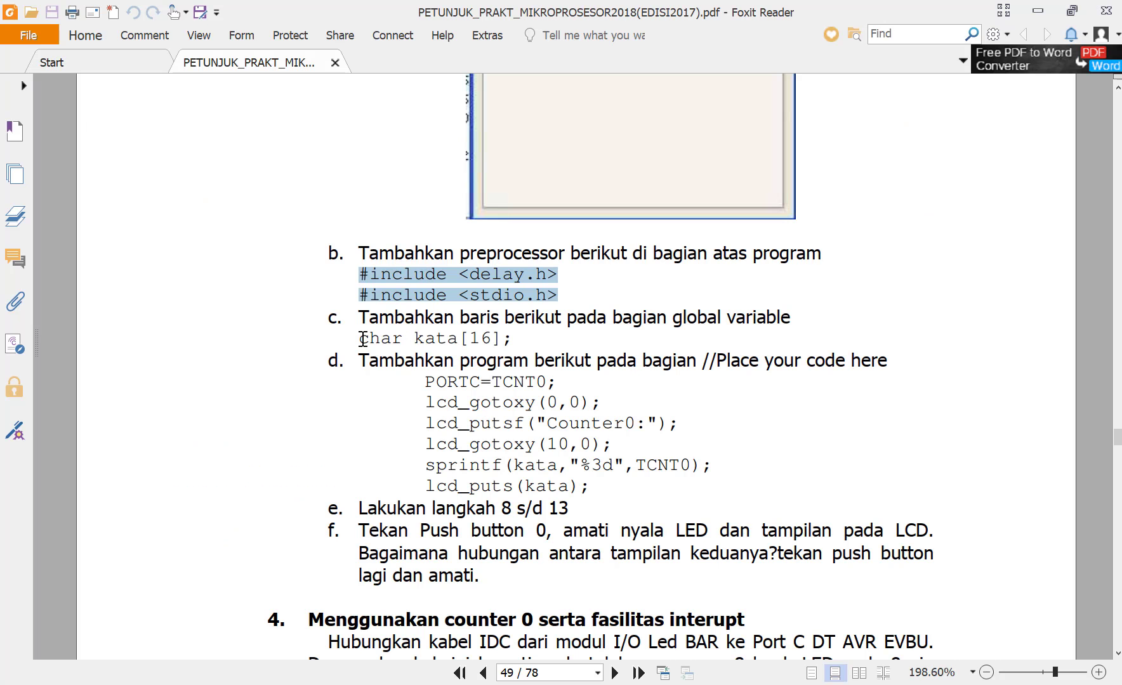
drag(358, 338, 522, 339)
key(ctrl+c)
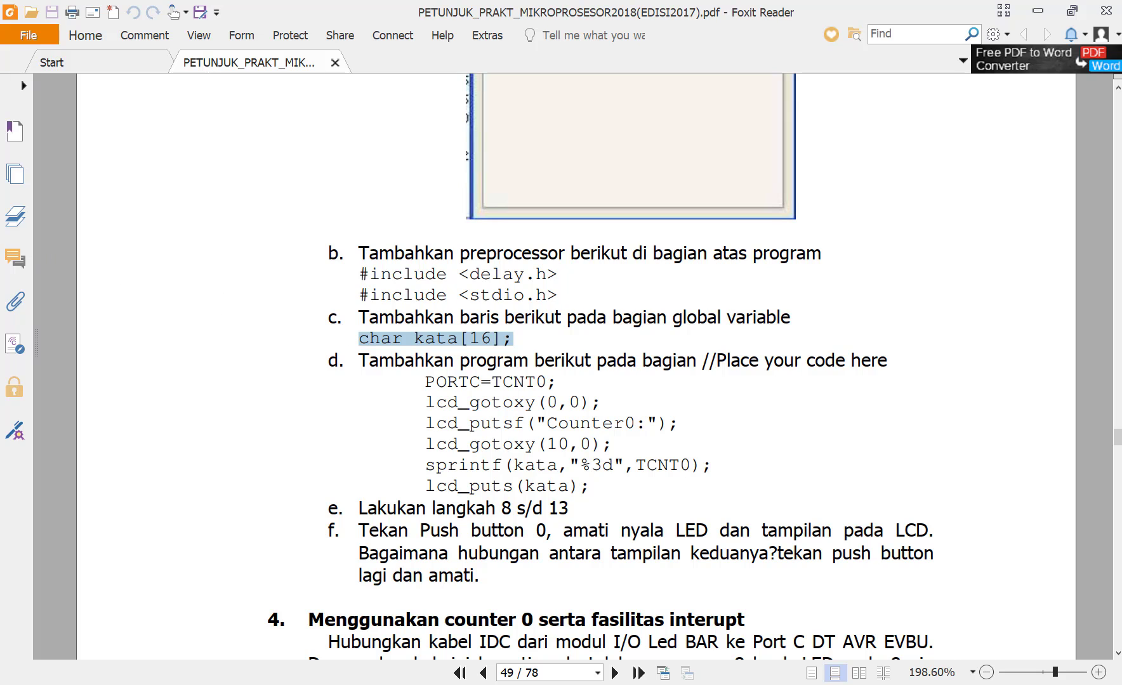
key(alt+Tab)
key(Return)
key(Return)
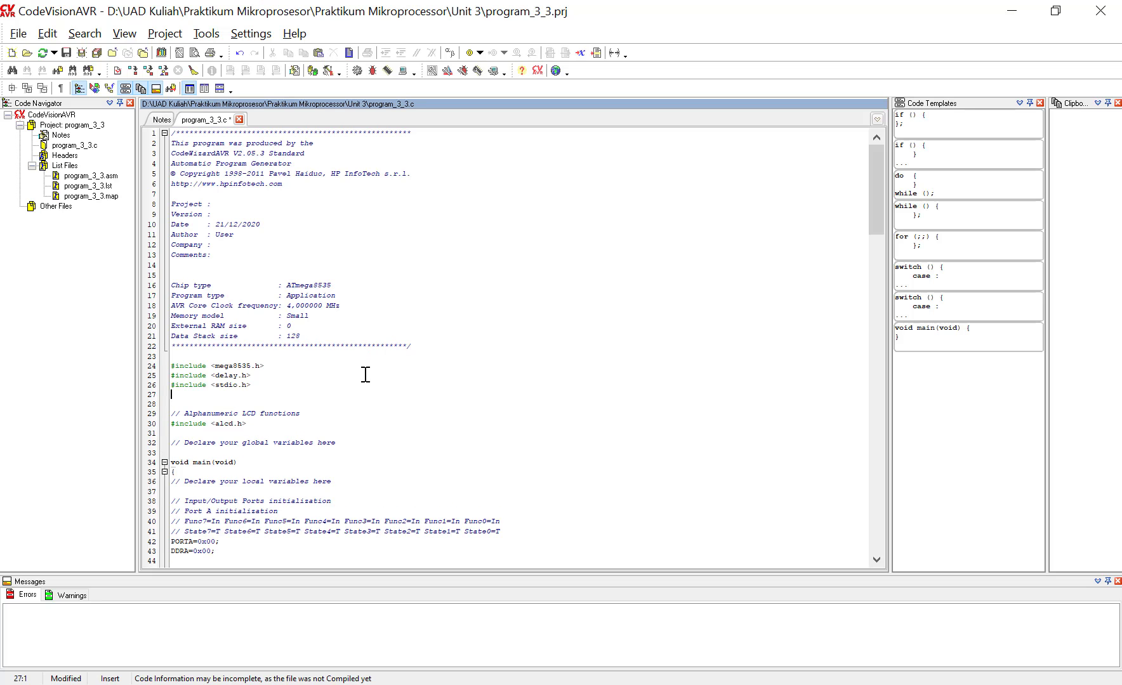
key(alt+Tab)
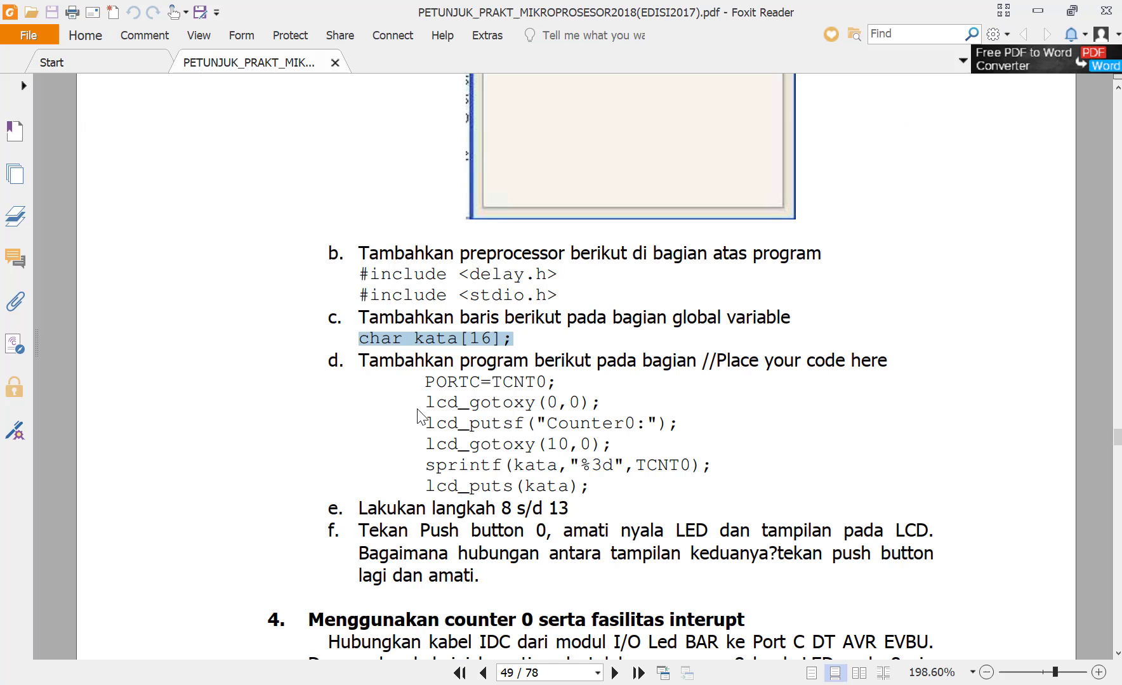
key(alt+Tab)
key(BackSpace)
key(BackSpace)
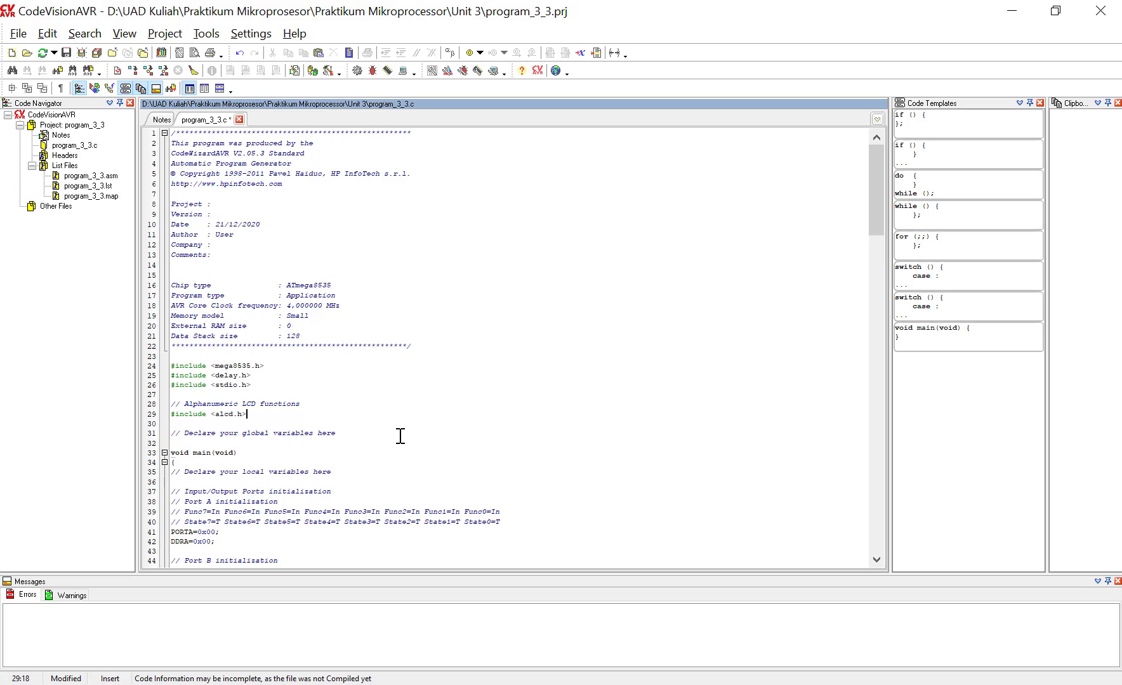
Insert char kata[16]; above the global variables comment in program_3_3.c, followed by a line break
key(Down)
key(Return)
key(ctrl+v)
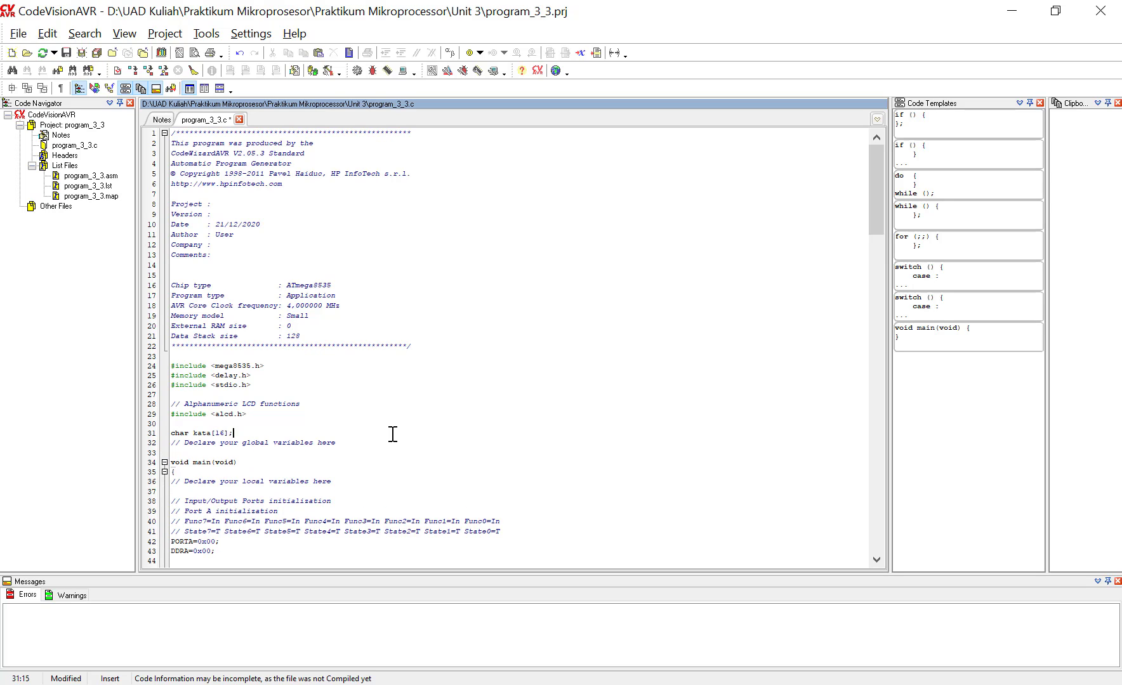
key(Return)
Copy the guide's code from PORTC=TCNT0; through lcd_puts(kata); and insert it under "Place your code here" in the while loop of program_3_3.c
key(alt+Tab)
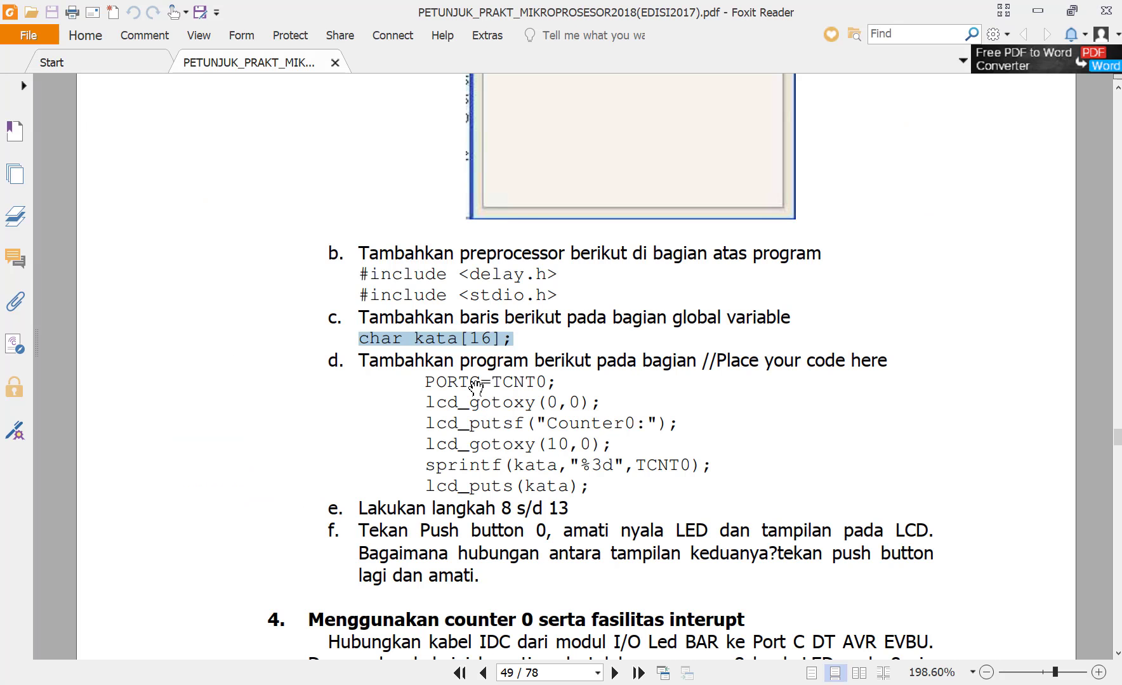
drag(423, 331, 589, 438)
key(ctrl+c)
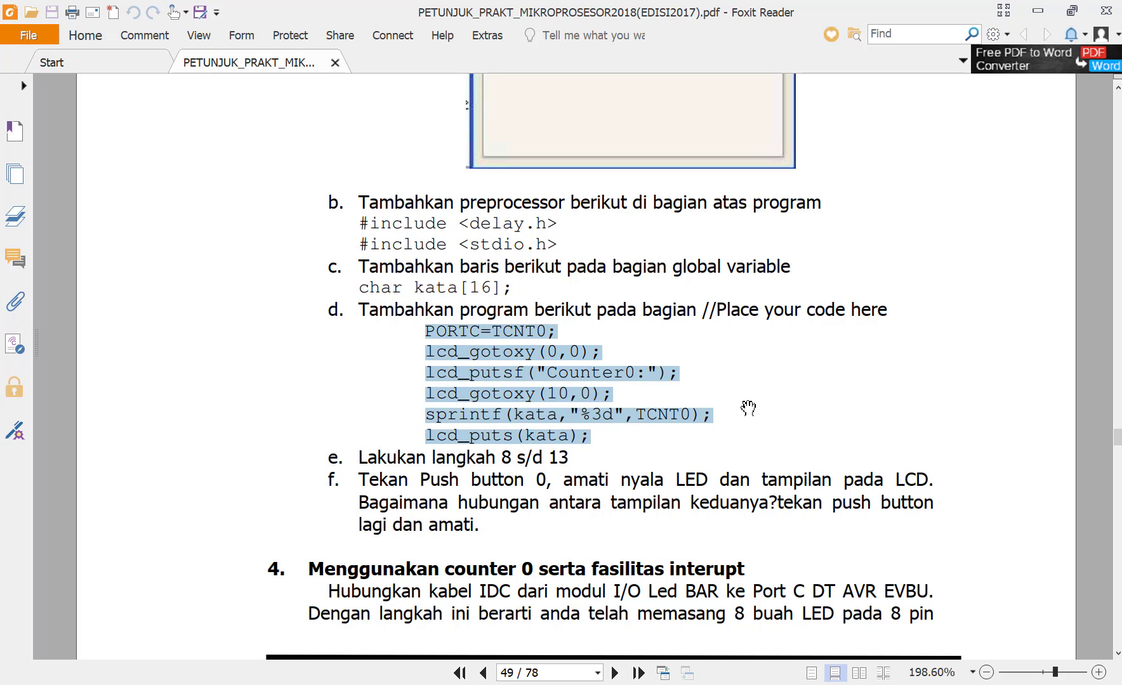
click(679, 384)
scroll(384, 420, down, 20)
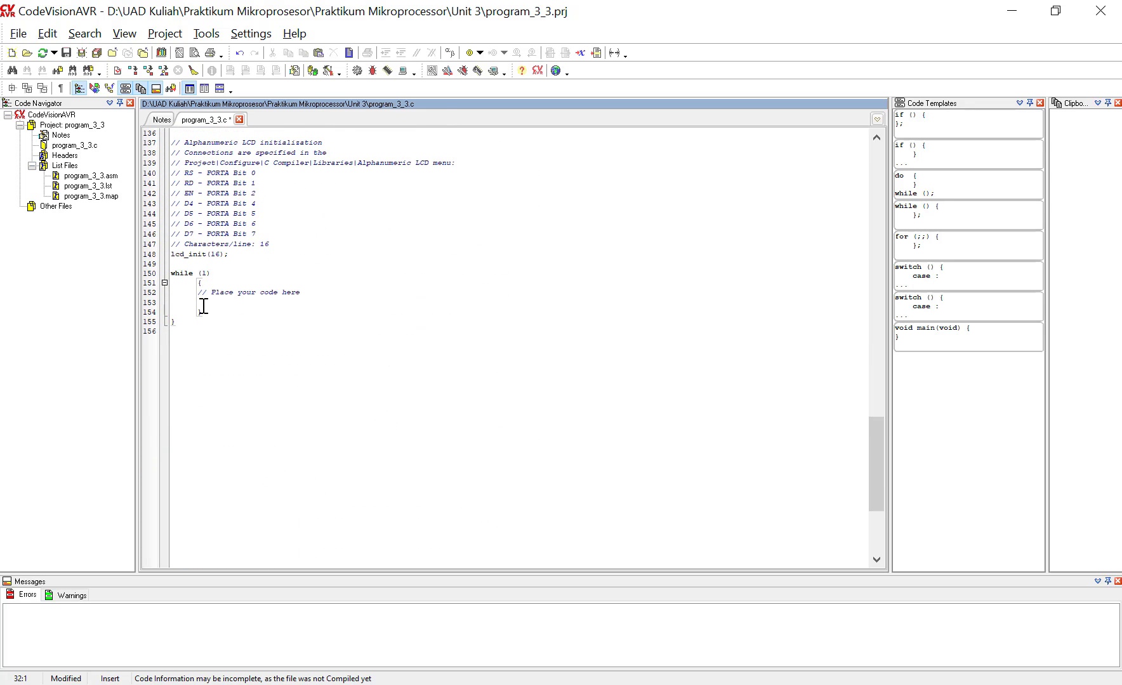
key(ctrl+v)
Review the counter 0 wiring, wizard settings and program instructions on pages 48 and 49 of the Foxit Reader lab guide
key(alt+Tab)
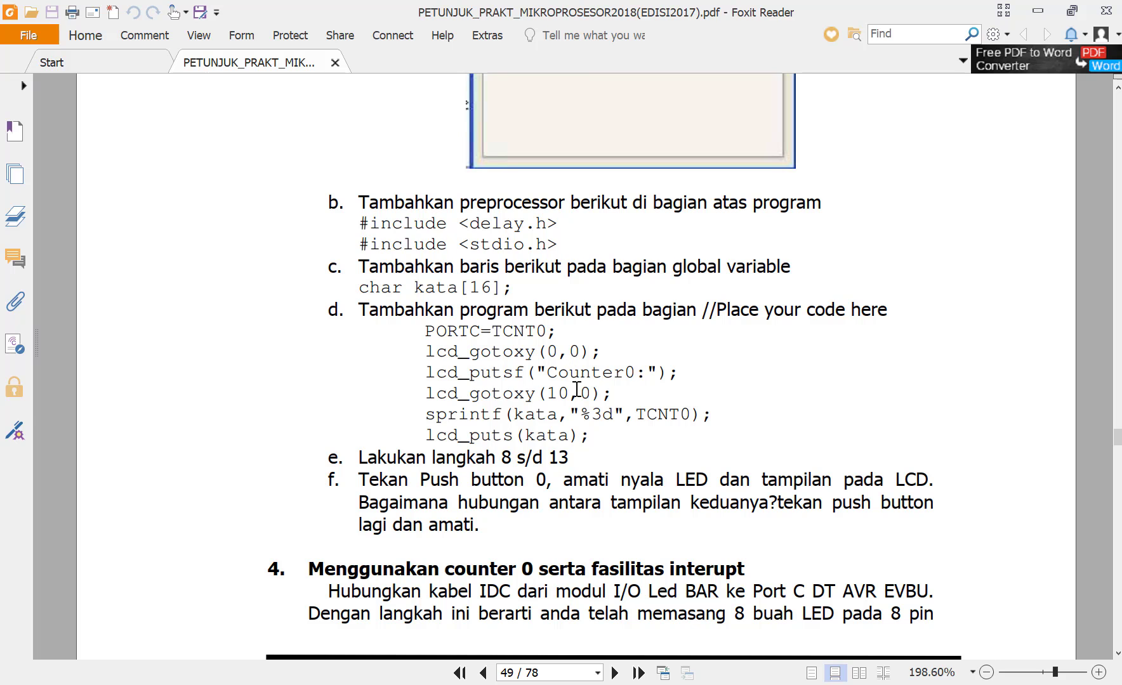
scroll(571, 419, up, 10)
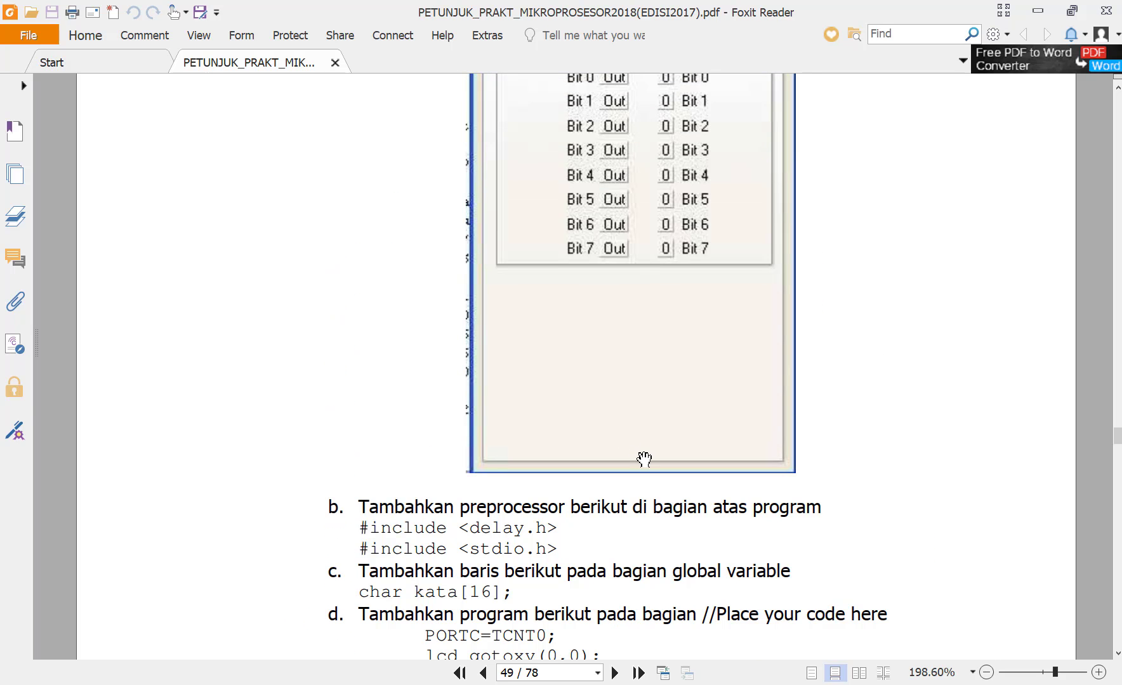
scroll(646, 463, up, 5)
scroll(646, 463, down, 12)
scroll(645, 463, up, 12)
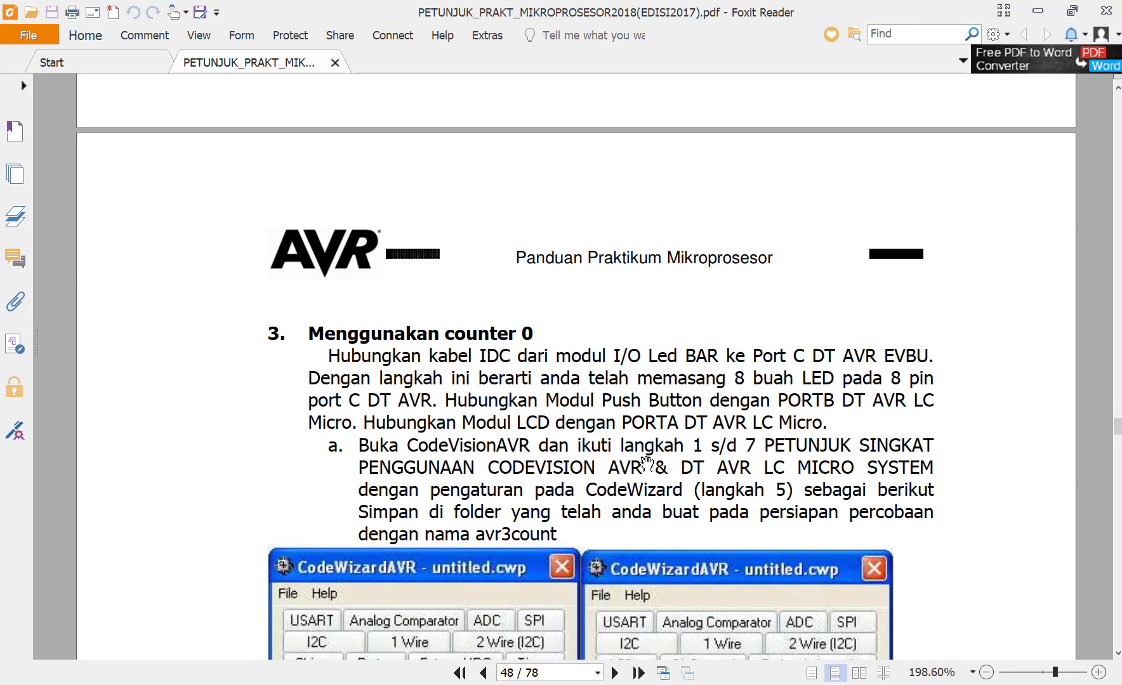
scroll(644, 462, down, 10)
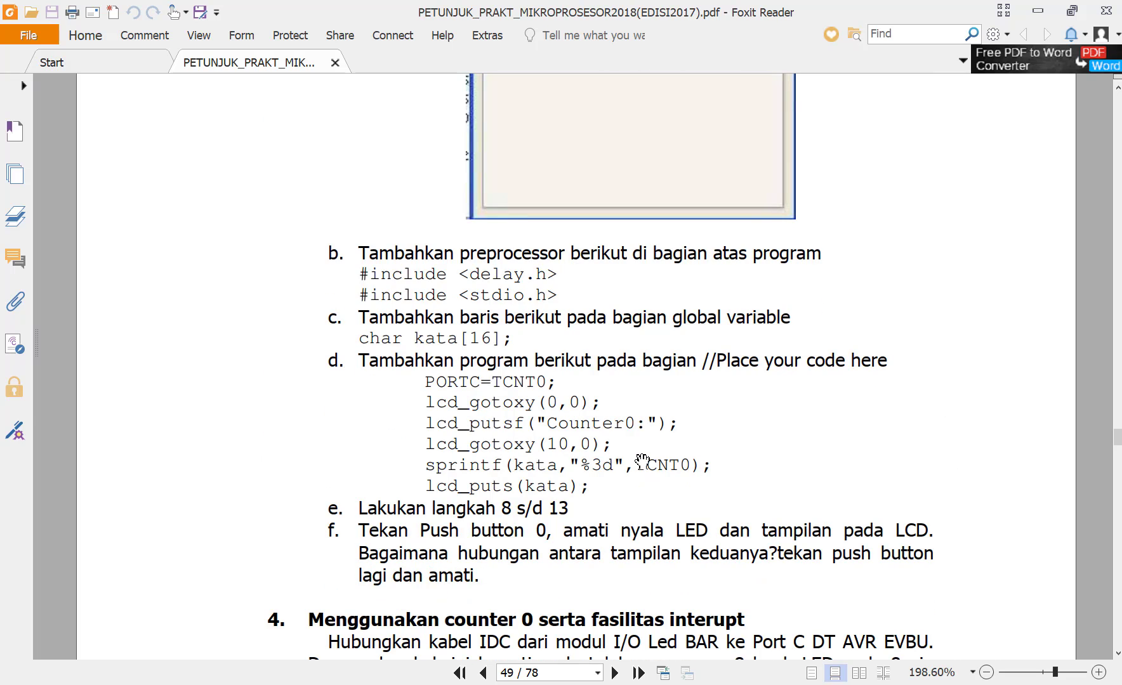
Switch to CodeVisionAVR, build the whole program_3_3 project and close the build information
scroll(635, 446, up, 2)
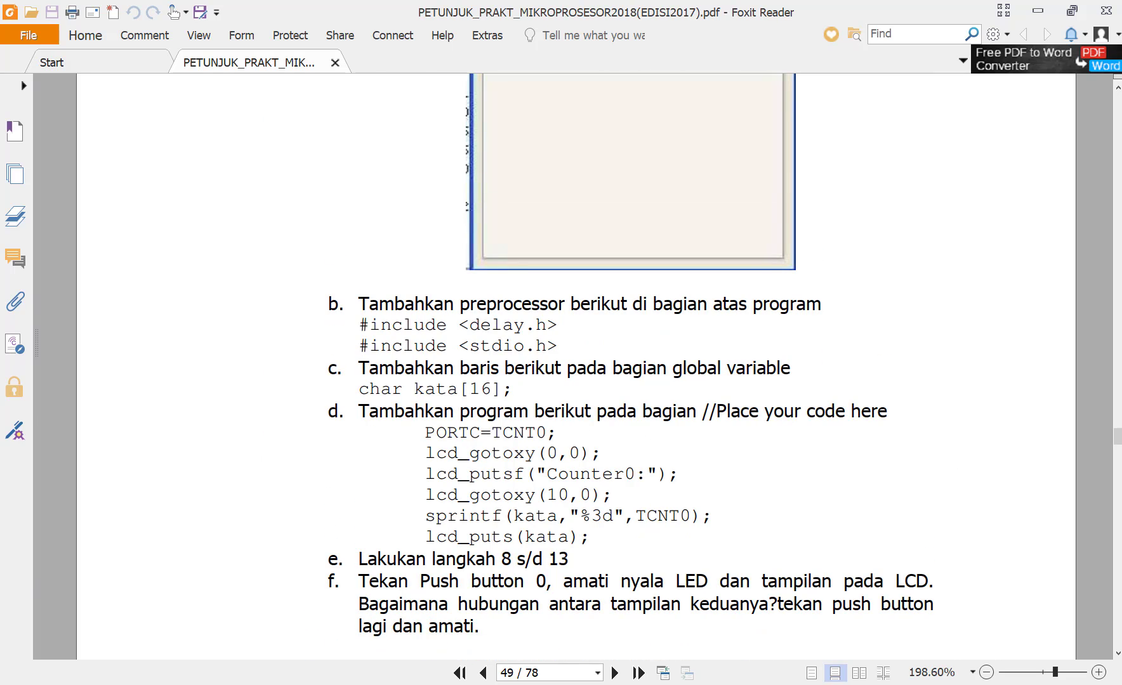
key(alt+Tab)
click(164, 34)
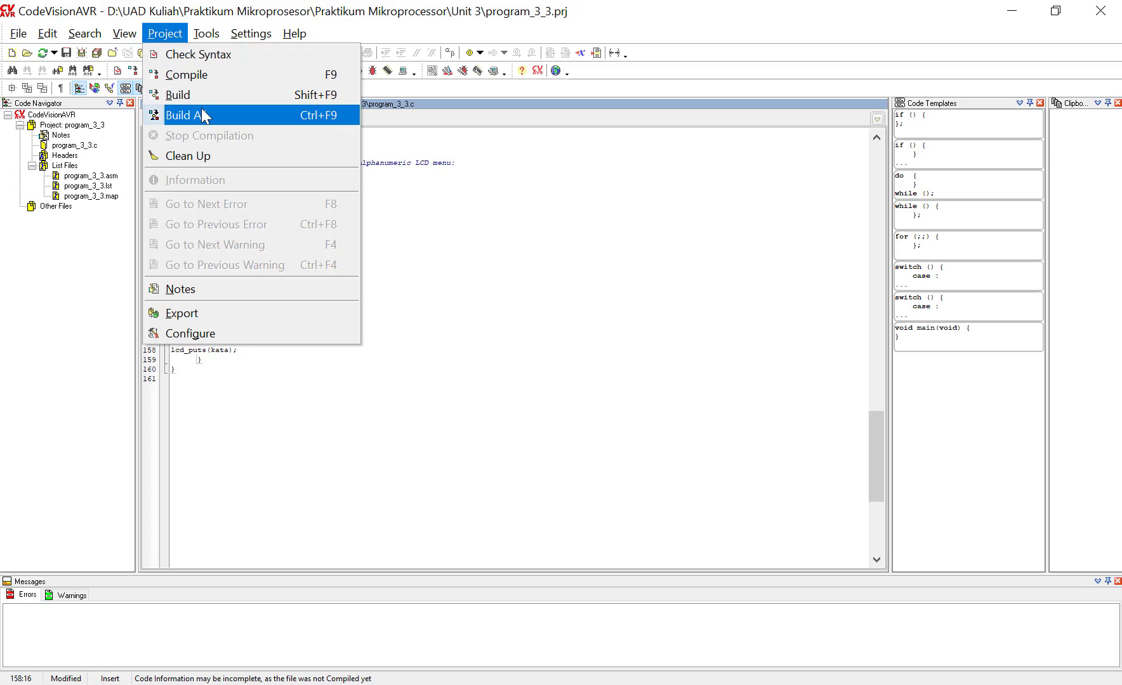
click(194, 118)
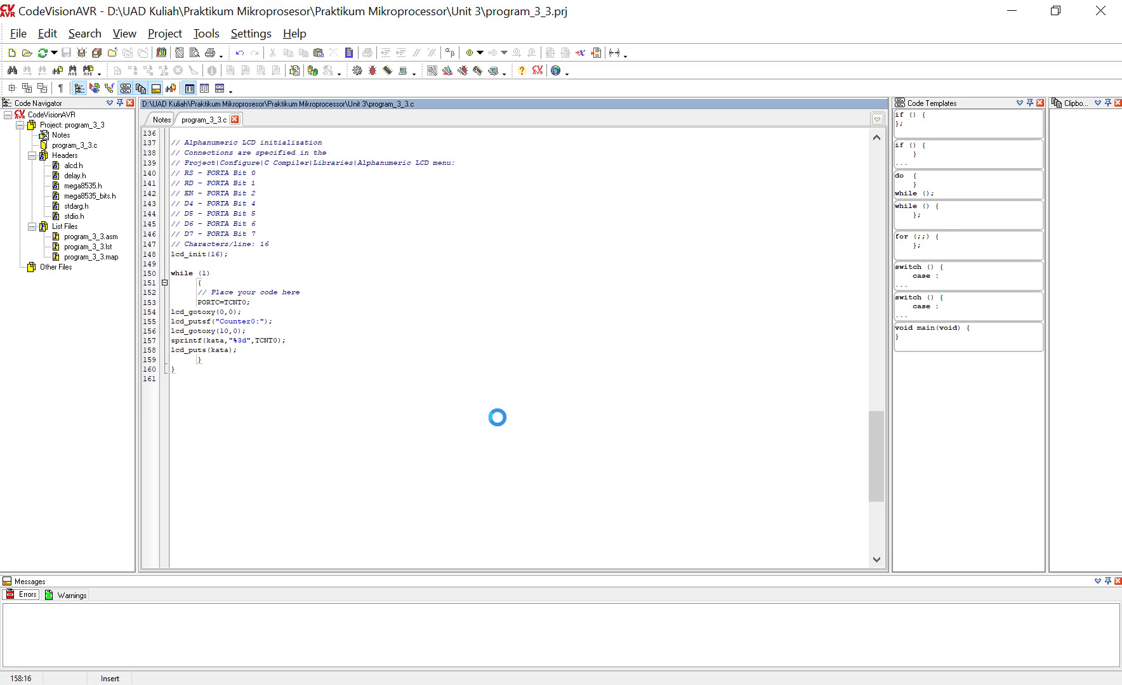
click(641, 525)
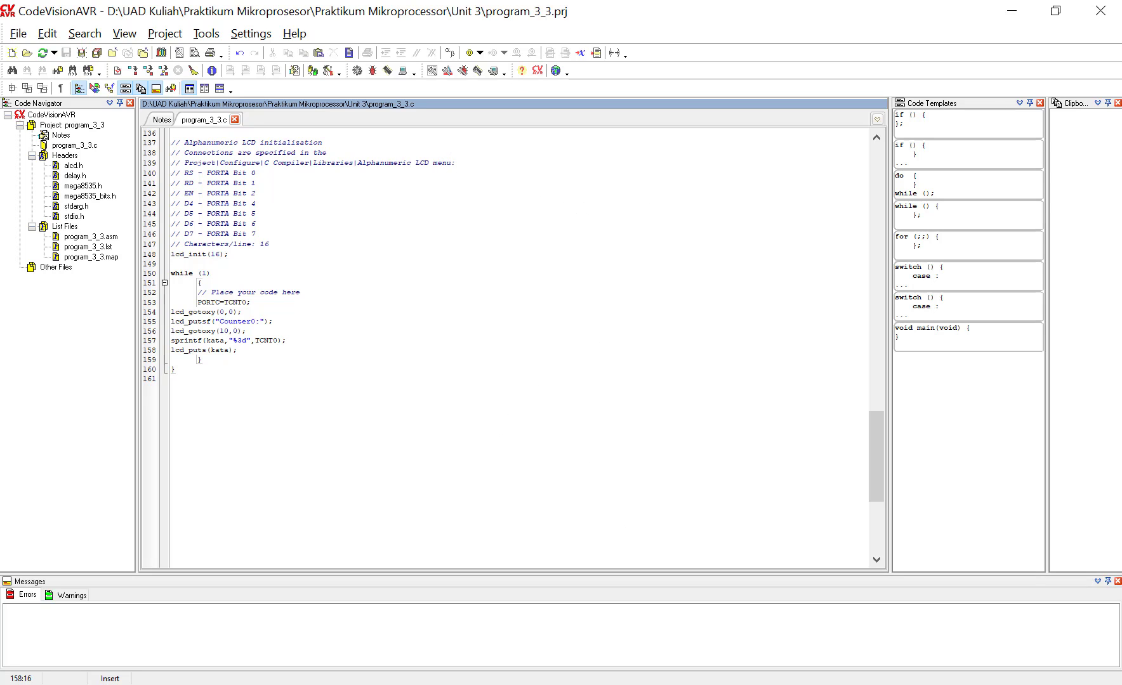
Switch to ISIS Professional and load the program_3_3 HEX file from the Exe folder as the program of ATMEGA8535 U1
key(alt+Tab)
scroll(425, 441, down, 1)
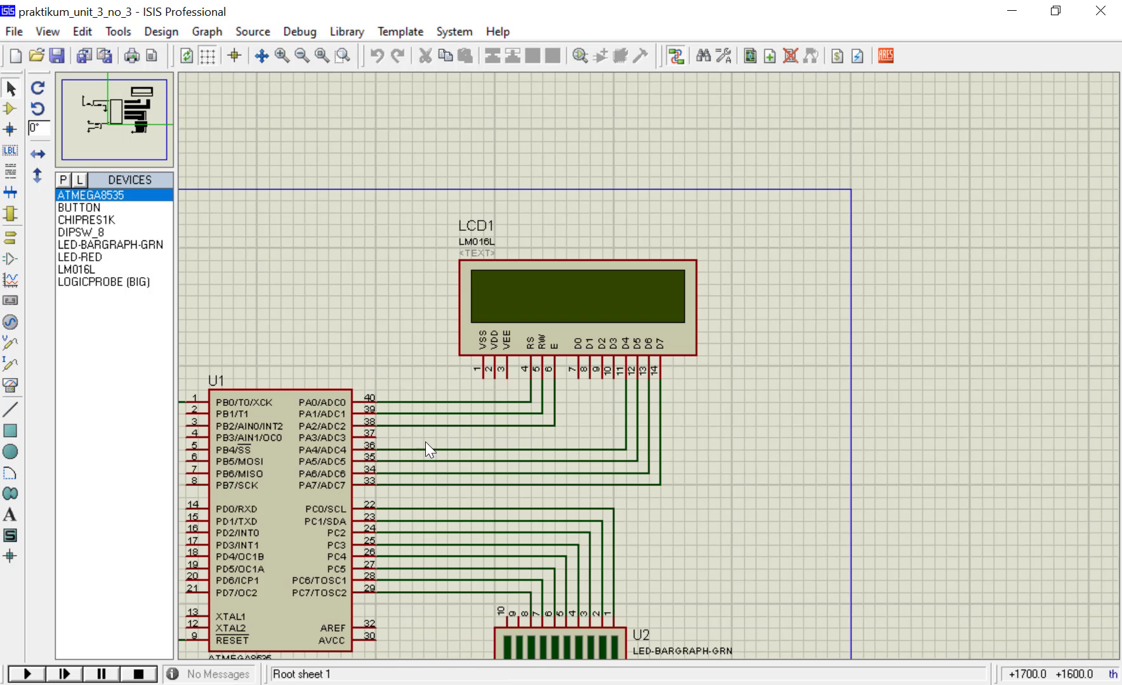
double_click(278, 506)
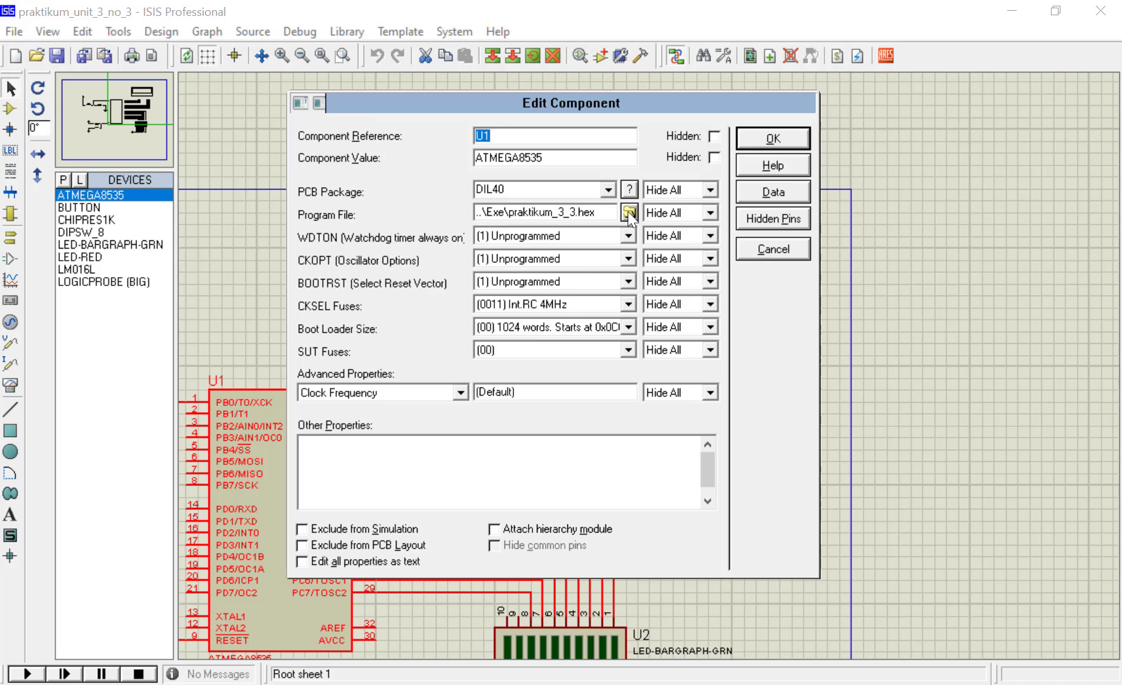
click(628, 211)
click(372, 271)
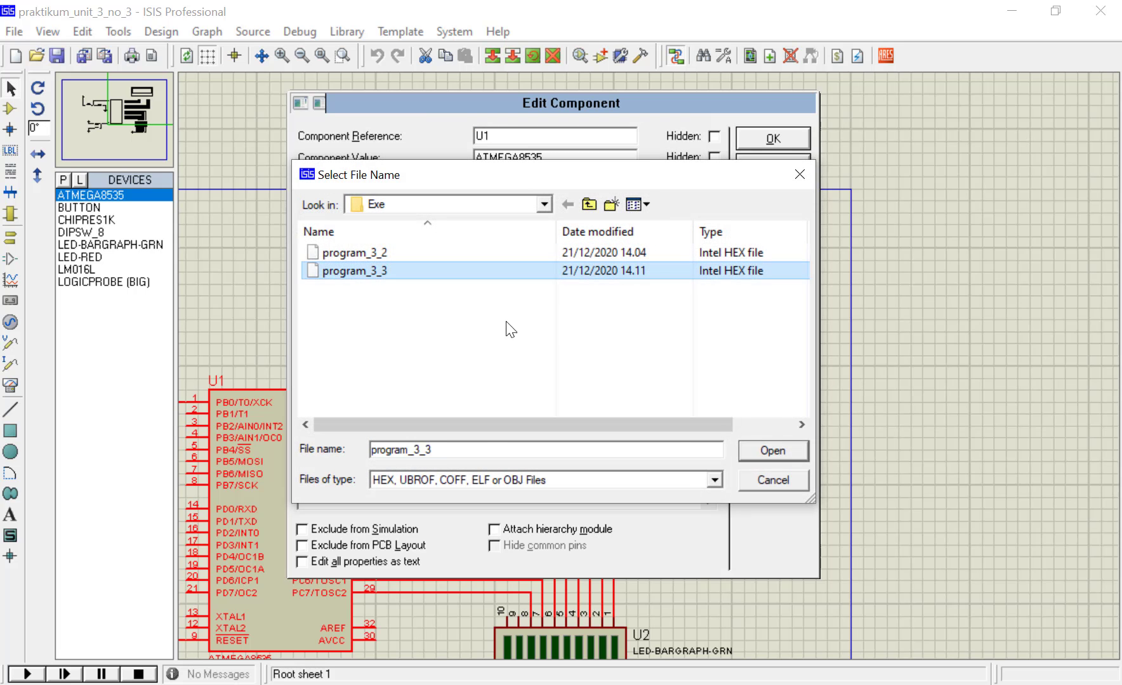
click(761, 451)
click(762, 141)
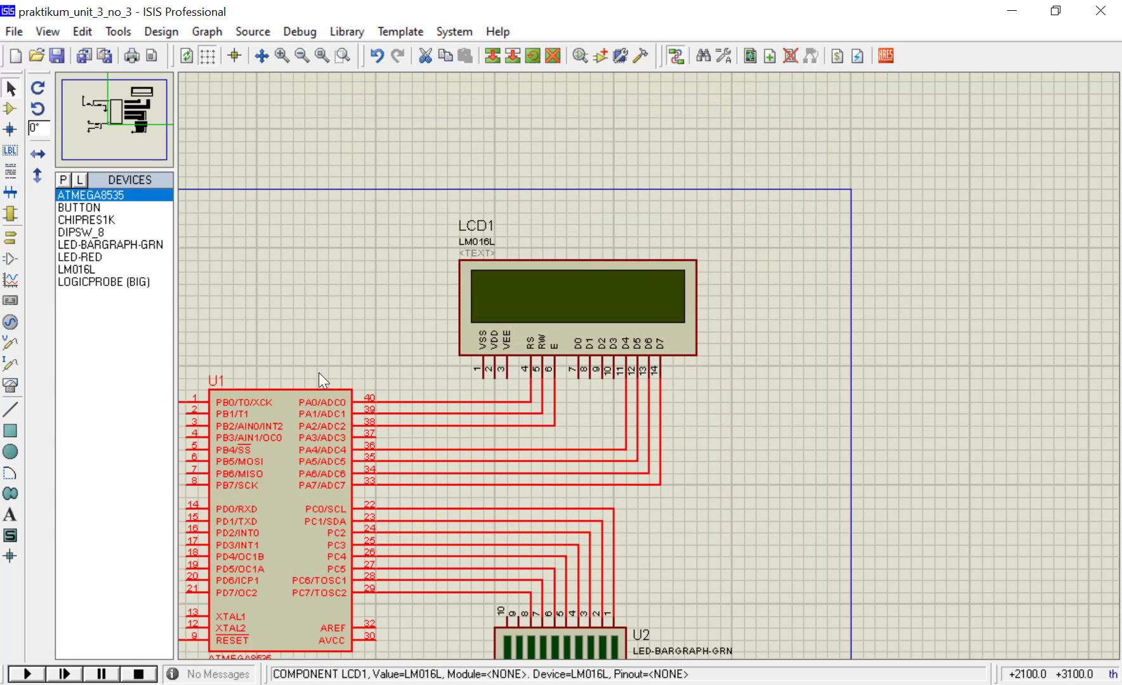
Run the praktikum_unit_3_no_3 simulation, check the display on LCD1, and stop the simulation
scroll(640, 536, down, 3)
scroll(702, 337, up, 3)
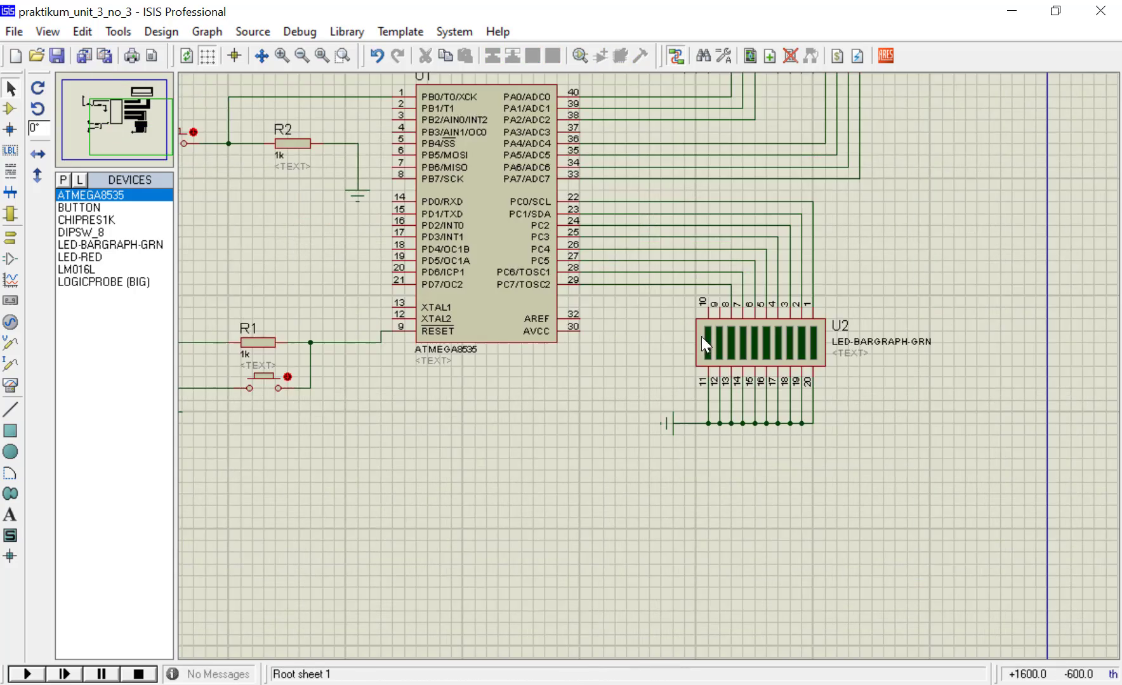
scroll(624, 419, down, 3)
scroll(659, 314, up, 4)
scroll(659, 365, up, 2)
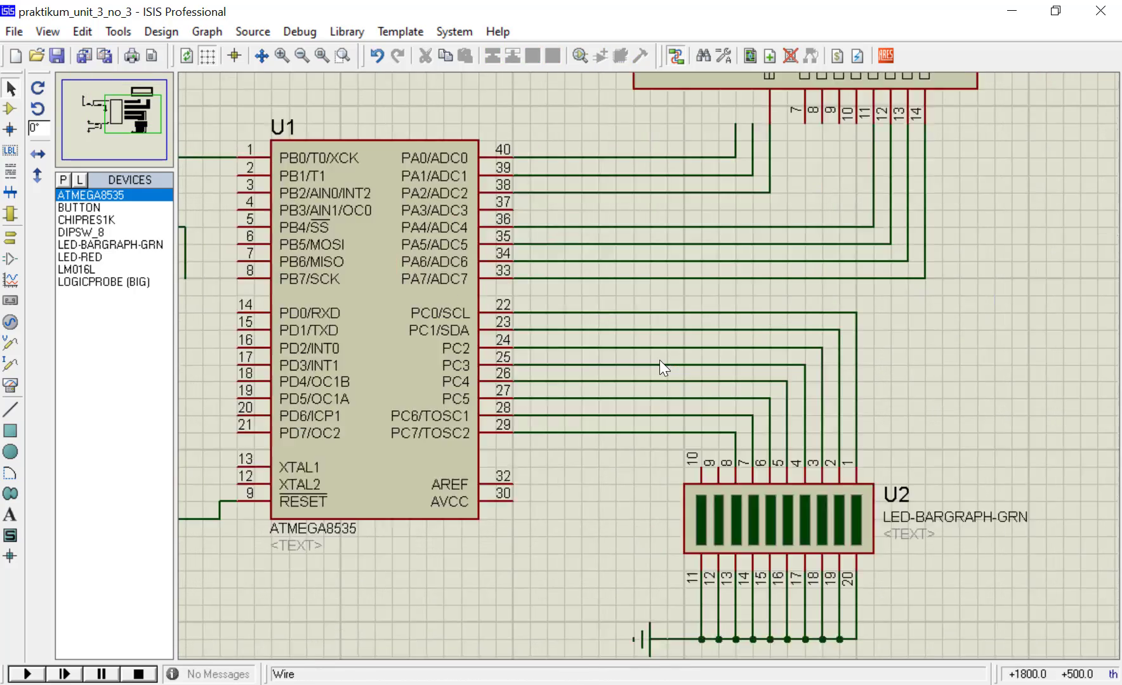
scroll(641, 387, down, 2)
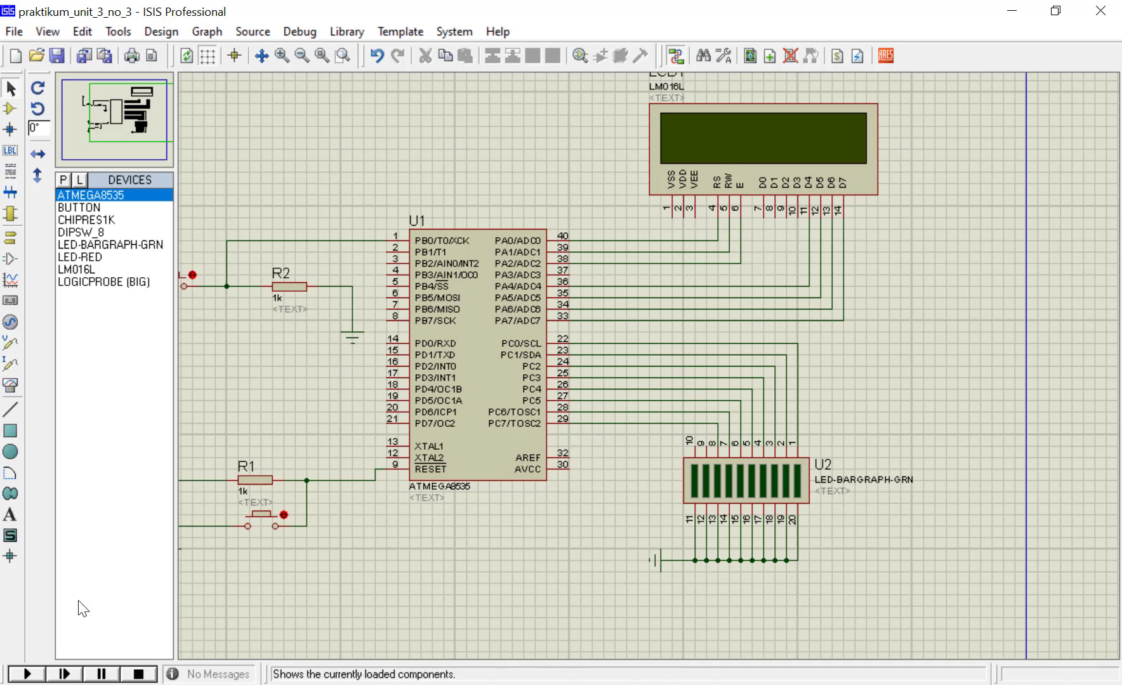
click(27, 674)
scroll(770, 299, up, 1)
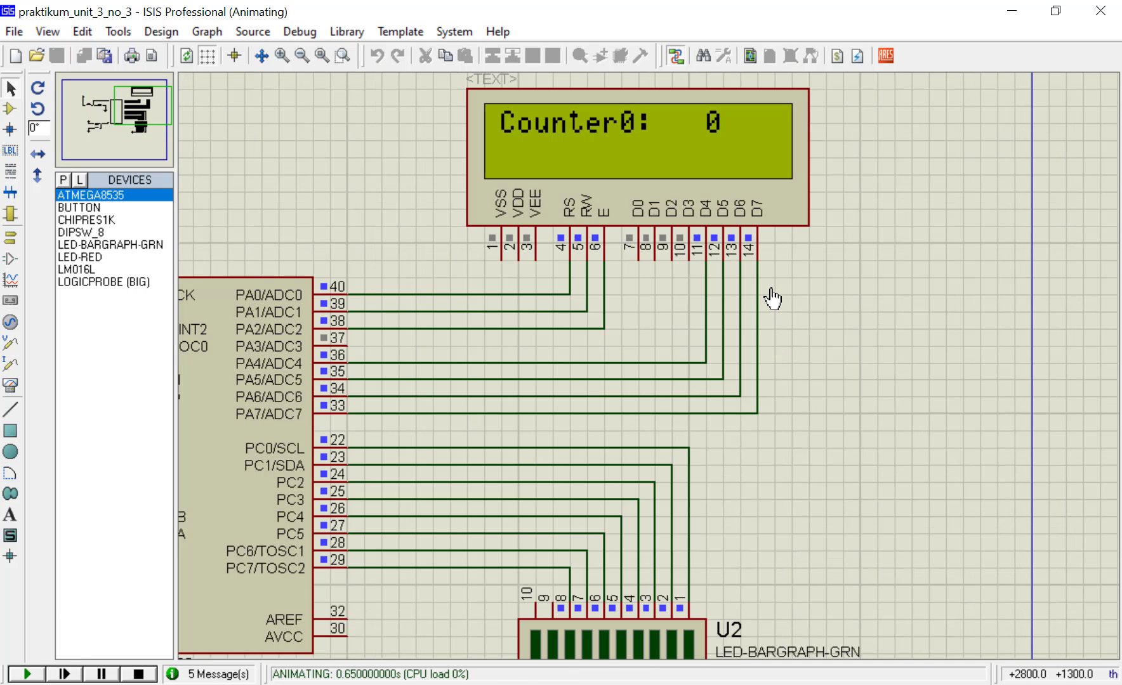
scroll(770, 298, down, 1)
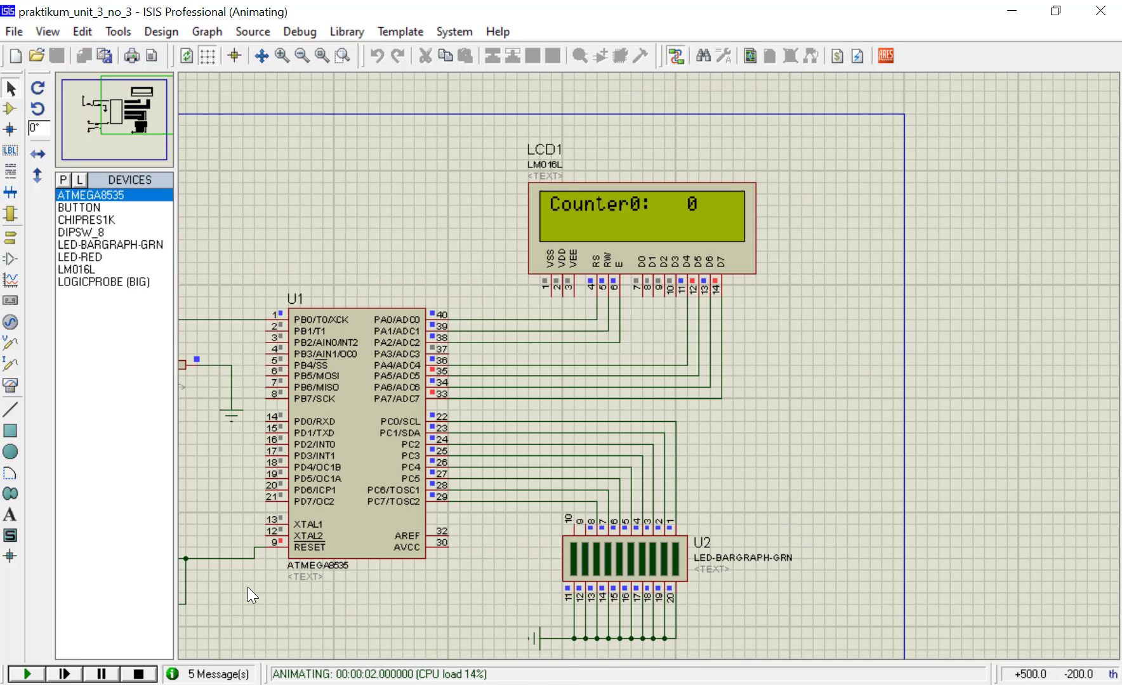
click(144, 675)
Review the counter 0 program steps and the LCD and Timer 0 wizard settings on pages 48 and 49 of the Foxit Reader lab guide
key(alt+Tab)
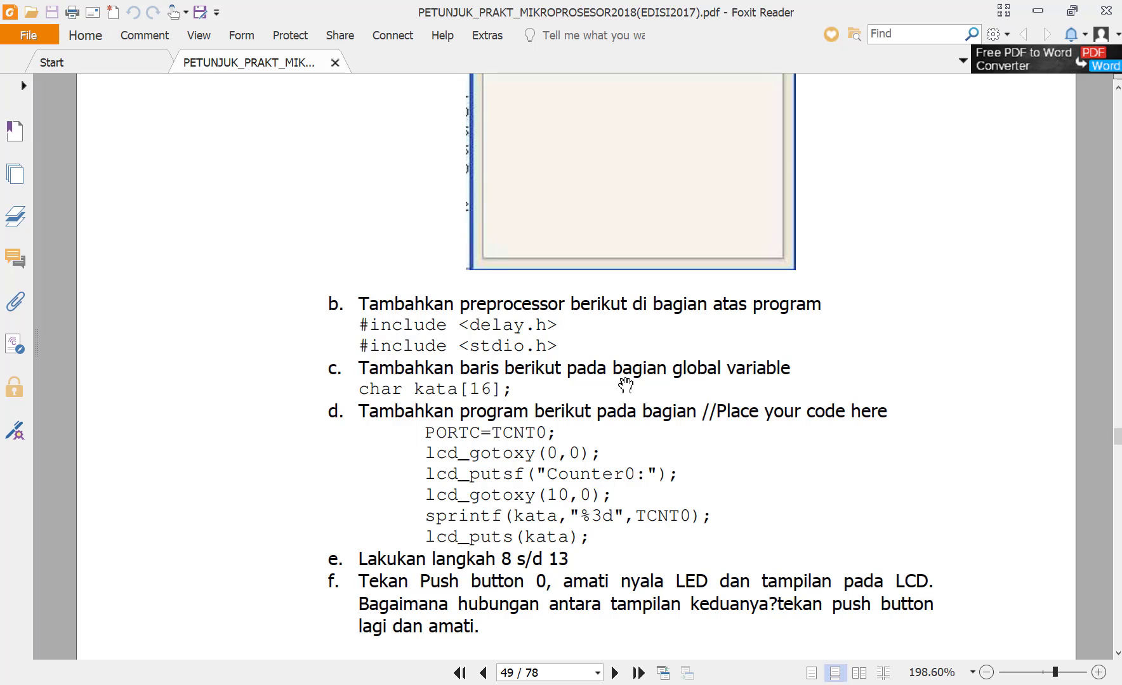
scroll(780, 443, down, 3)
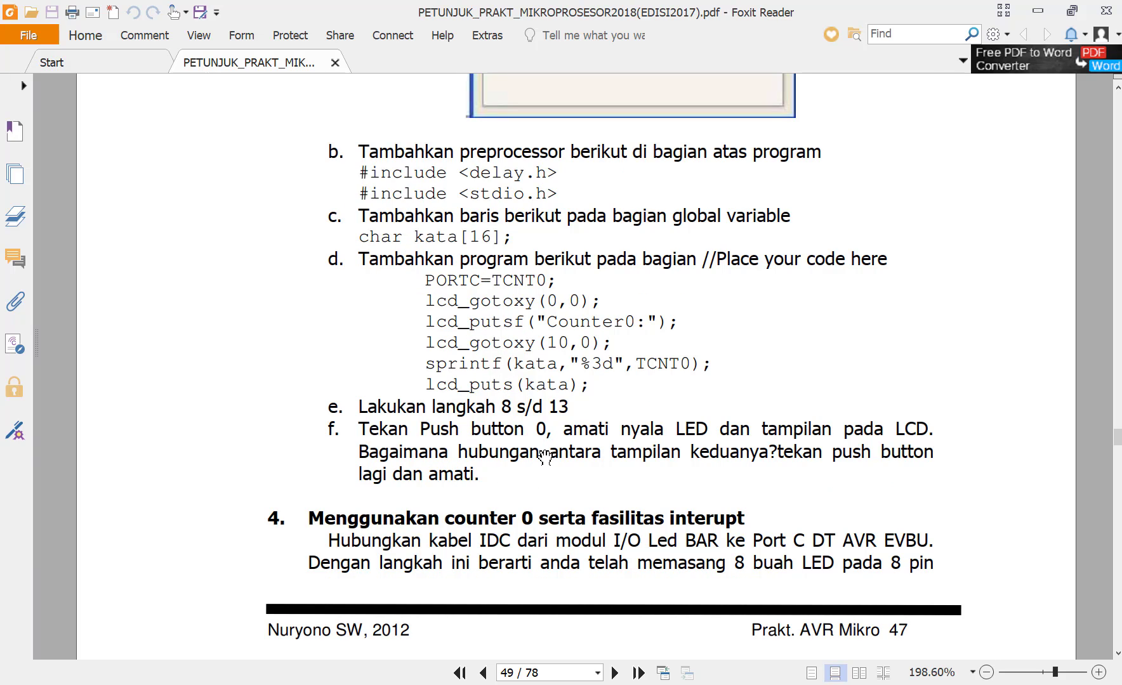
scroll(668, 462, up, 3)
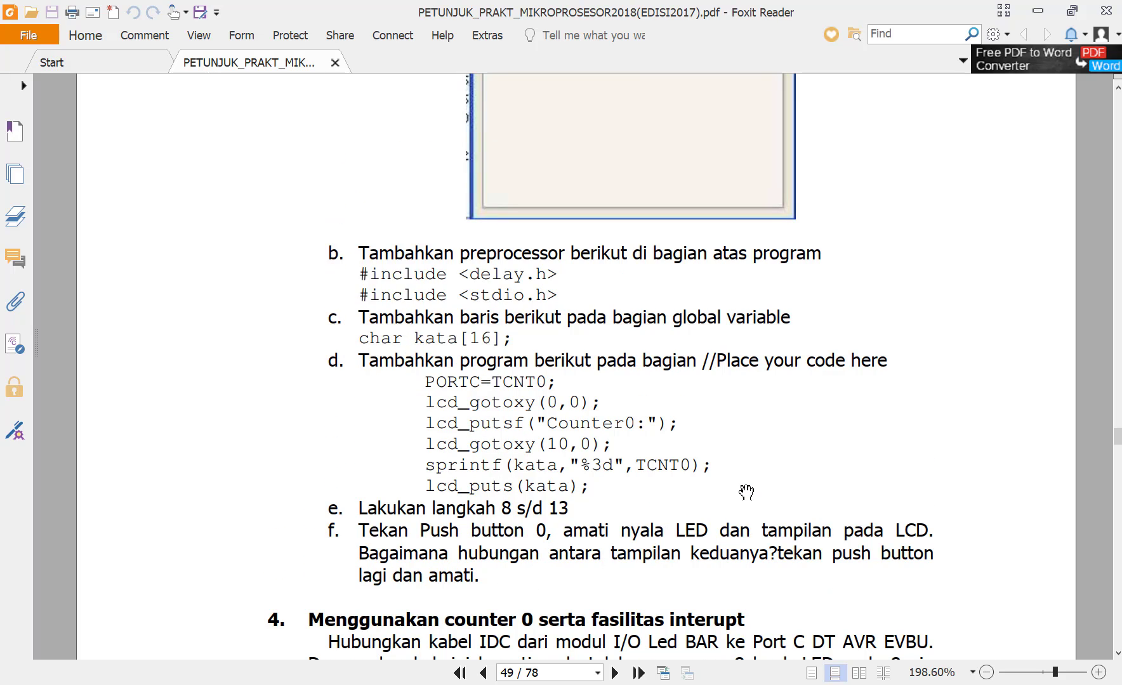
scroll(733, 504, up, 12)
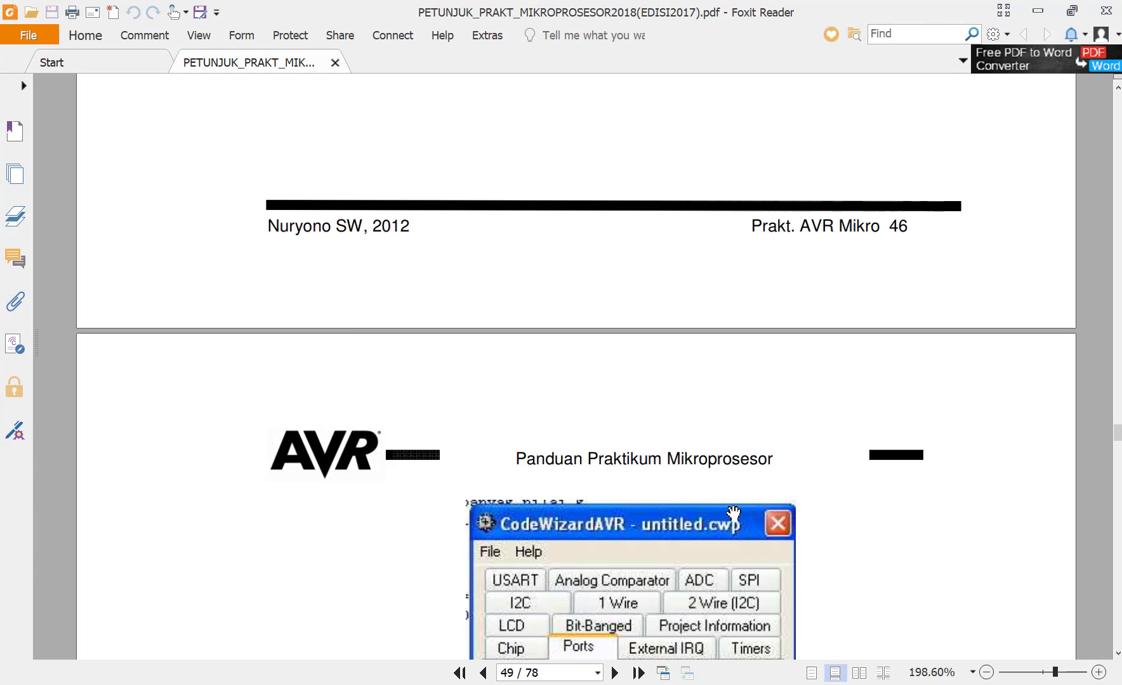
scroll(735, 513, down, 4)
scroll(738, 514, up, 13)
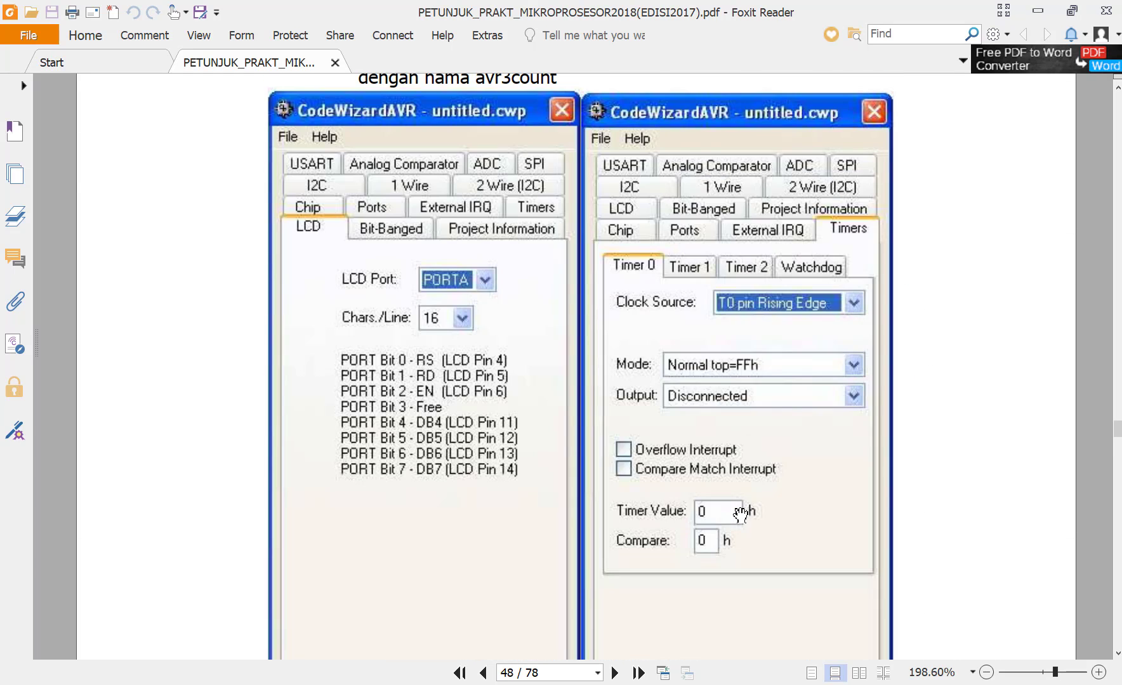
scroll(715, 489, up, 3)
scroll(711, 486, down, 2)
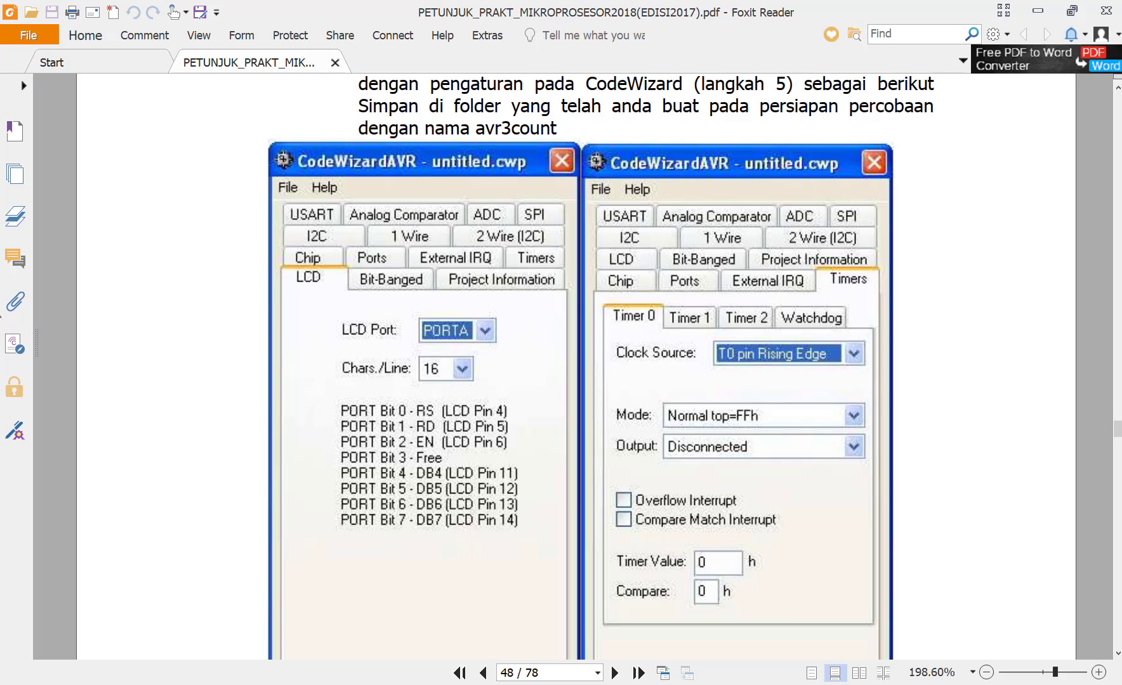
Return to ISIS Professional, check the PB0/T0 connection of U1, and start the simulation again
key(alt+Tab)
scroll(672, 366, down, 2)
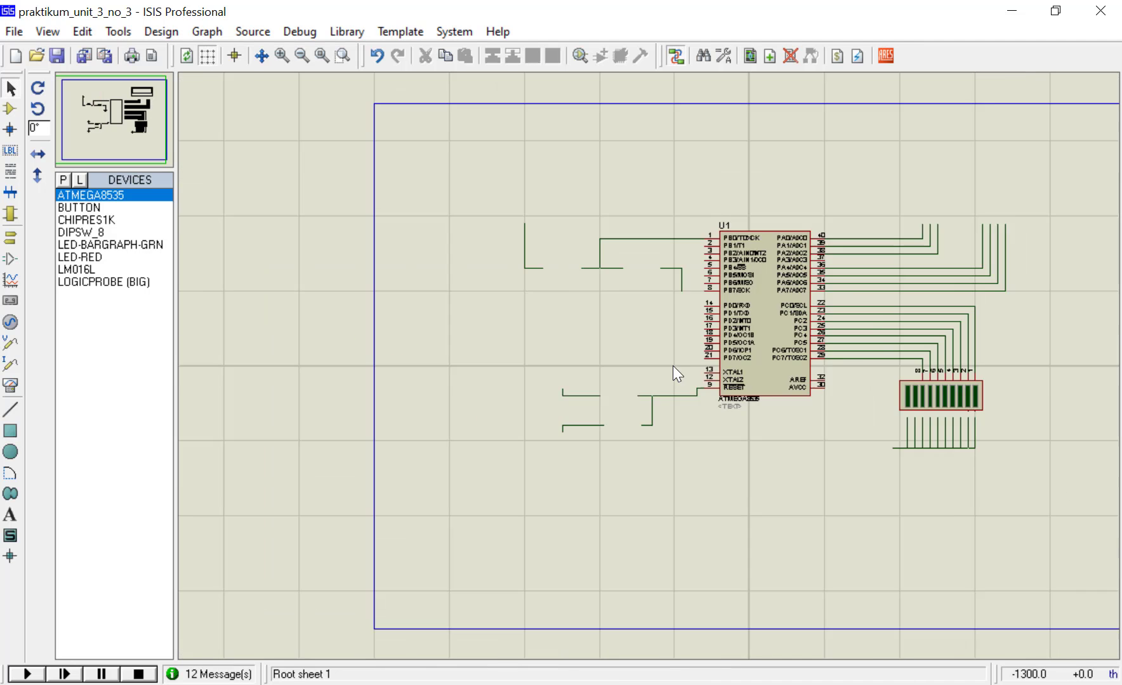
scroll(650, 368, up, 3)
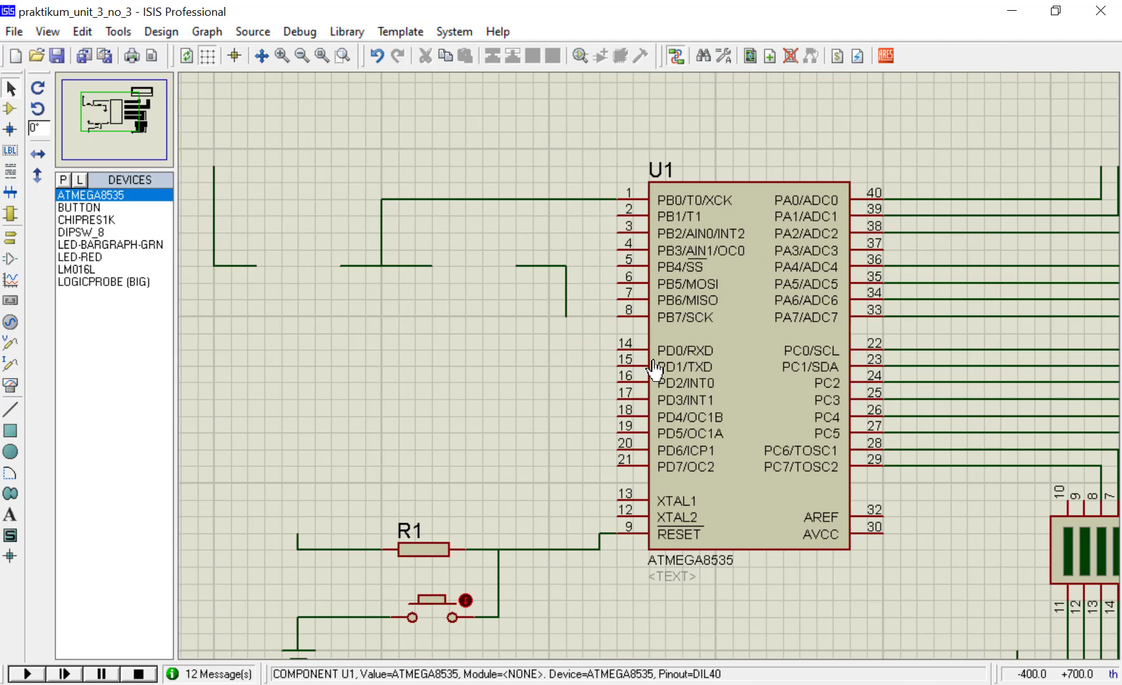
scroll(676, 206, down, 2)
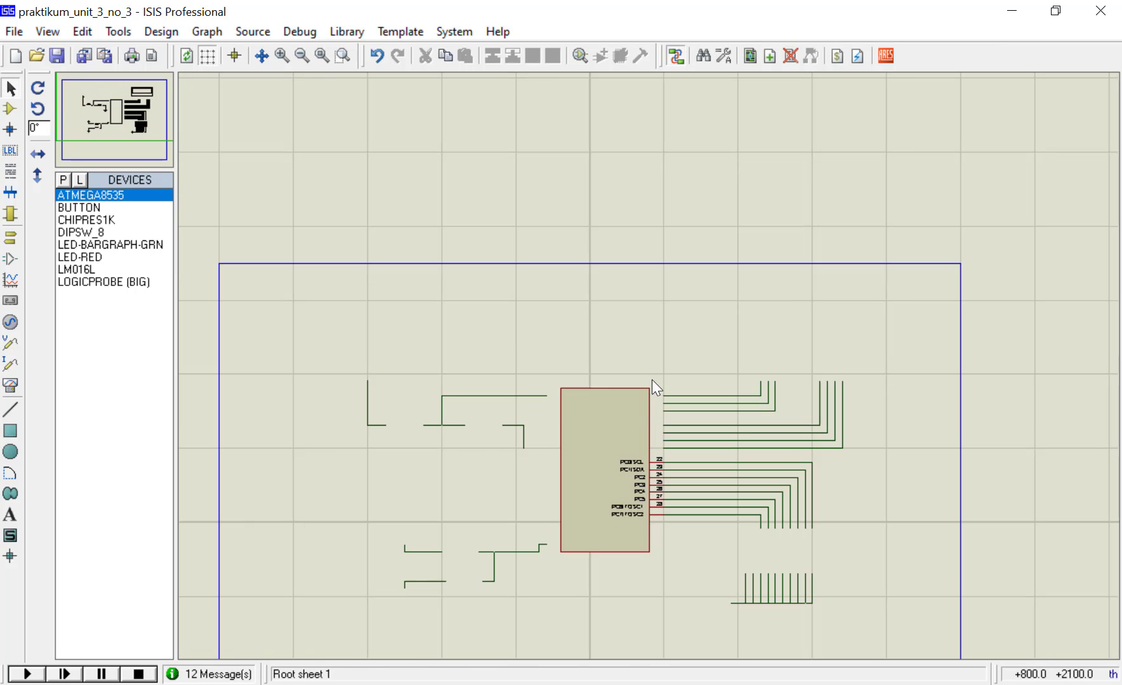
scroll(570, 416, up, 2)
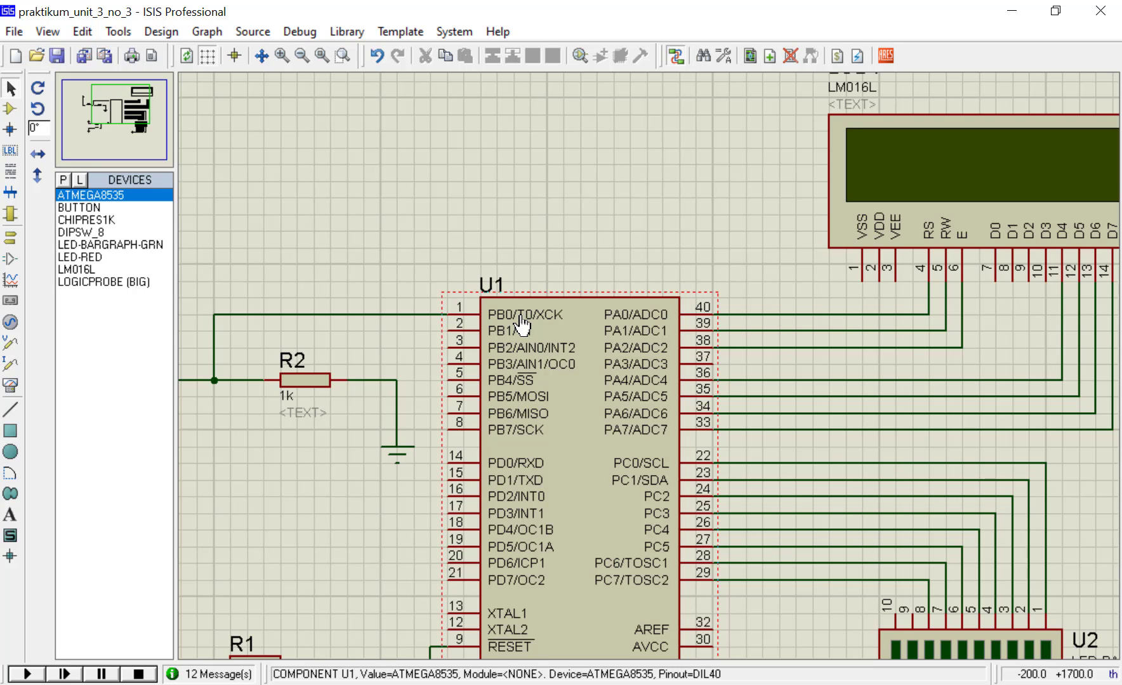
click(28, 674)
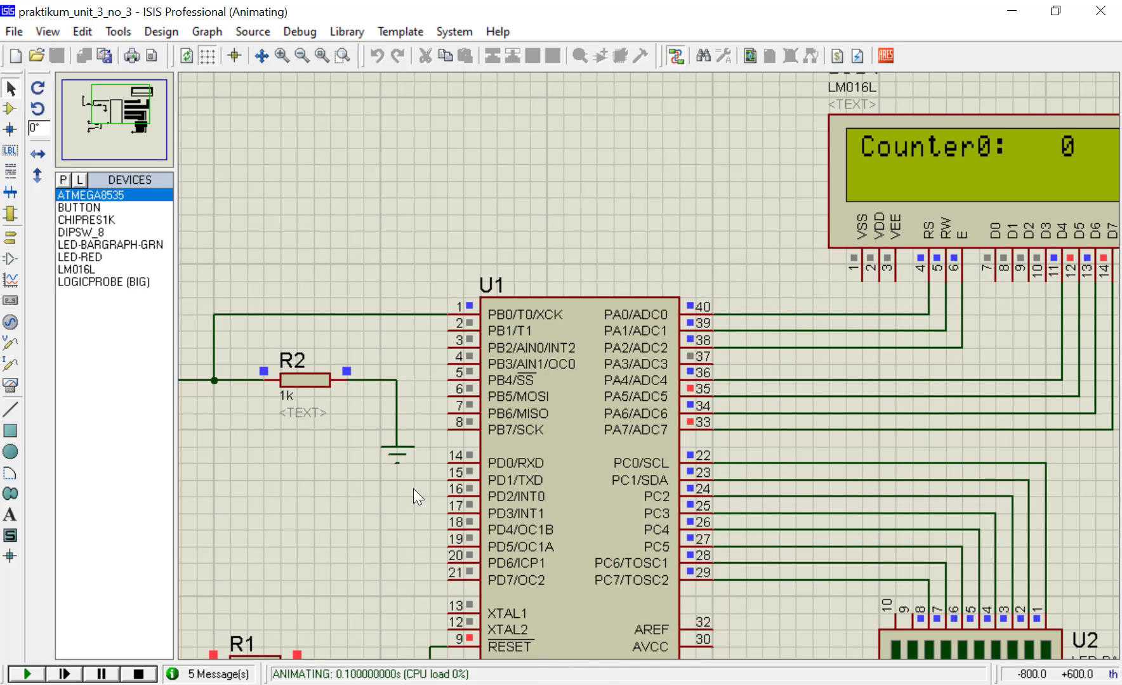
Examine the PB0/T0/XCK counter input of U1 and the push button feeding it in the running simulation
scroll(457, 464, down, 1)
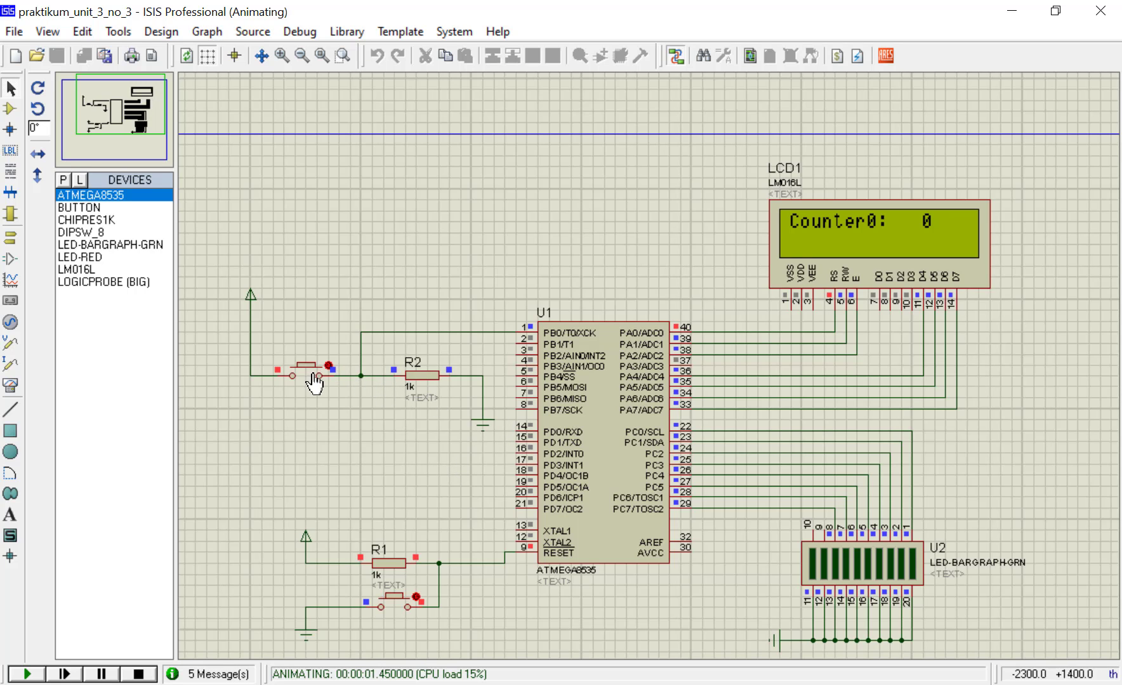
scroll(559, 346, up, 1)
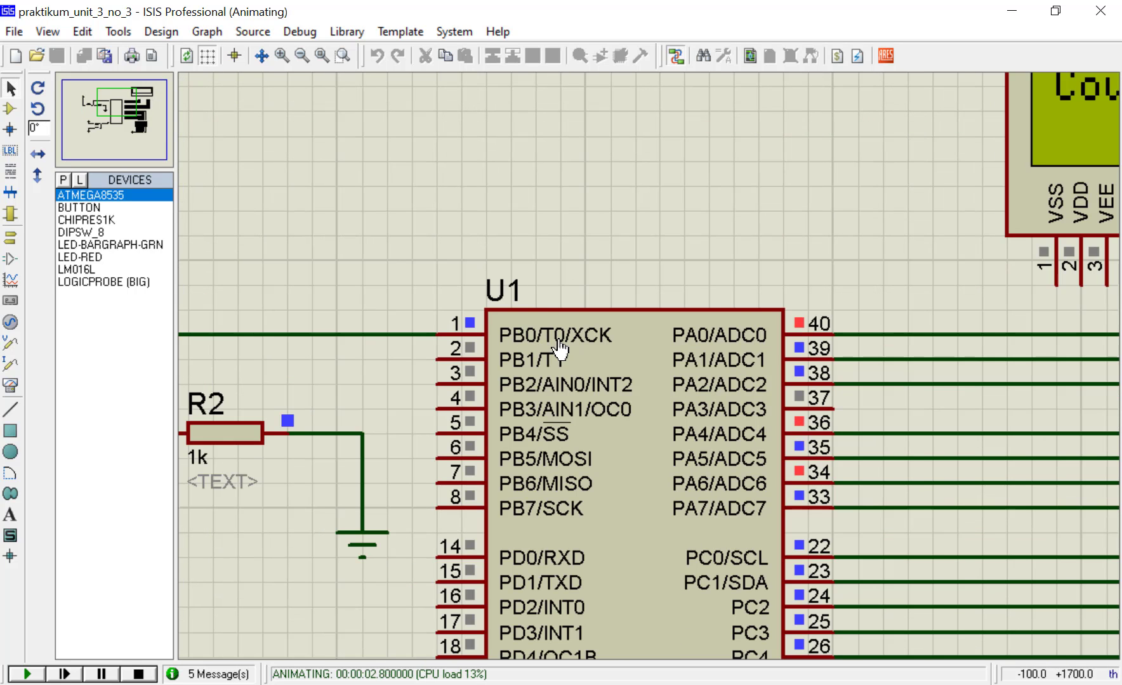
scroll(558, 348, down, 1)
scroll(571, 356, up, 2)
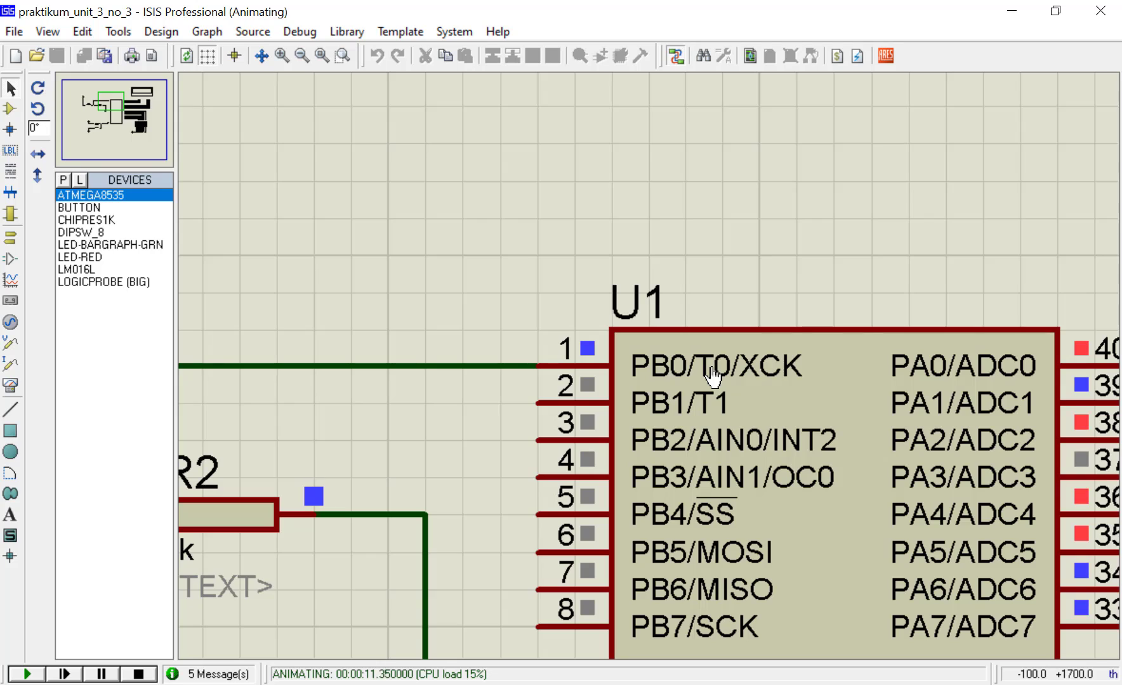
scroll(711, 371, down, 2)
scroll(711, 371, up, 1)
scroll(681, 381, down, 1)
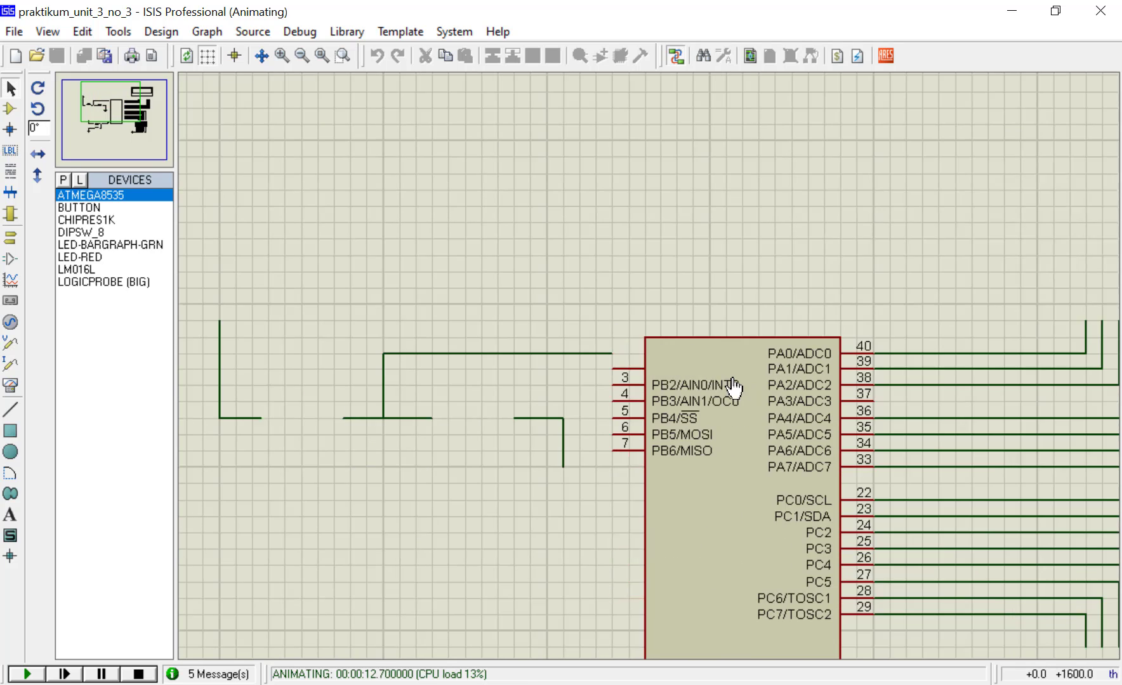
scroll(698, 381, up, 1)
scroll(660, 375, down, 2)
scroll(634, 364, up, 1)
scroll(642, 382, down, 1)
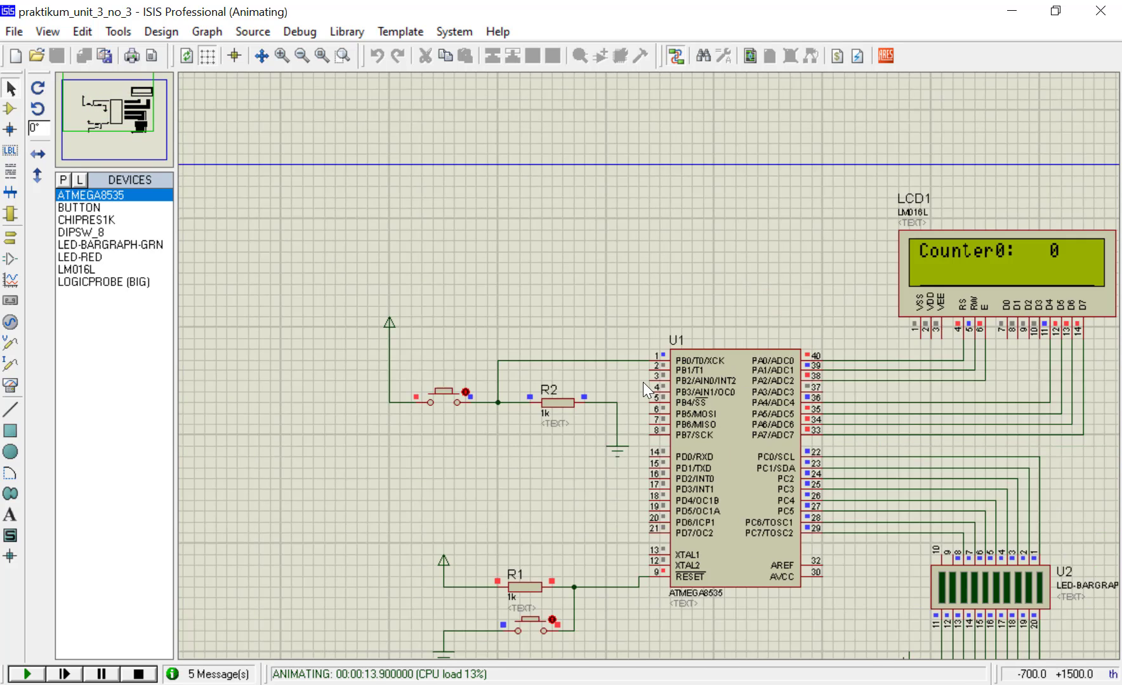
Inspect the logic levels at pin 1 of U1, resistor R2 and the push button's supply side
scroll(642, 374, up, 2)
scroll(616, 352, up, 1)
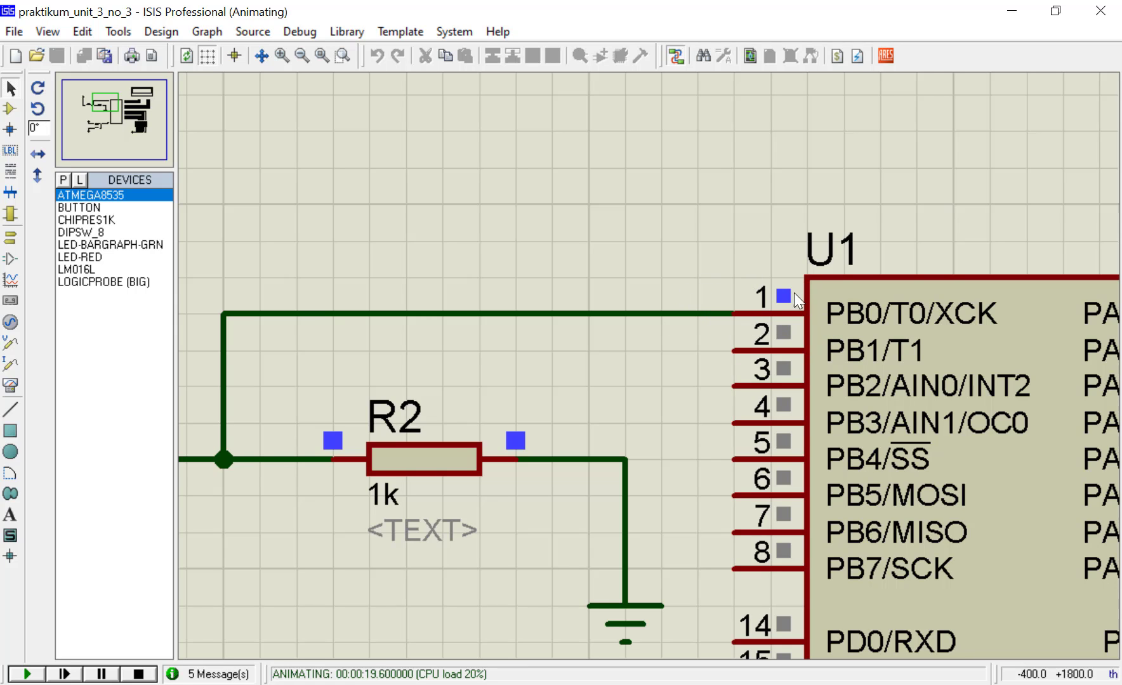
scroll(782, 298, down, 1)
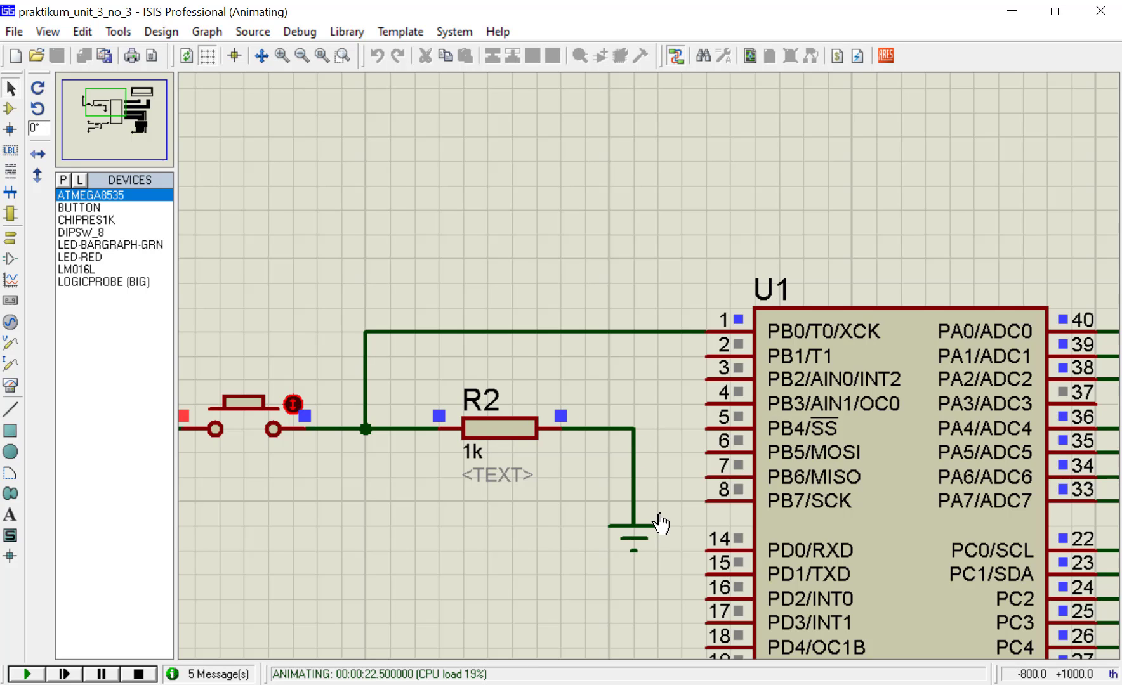
scroll(661, 516, down, 1)
scroll(479, 431, up, 1)
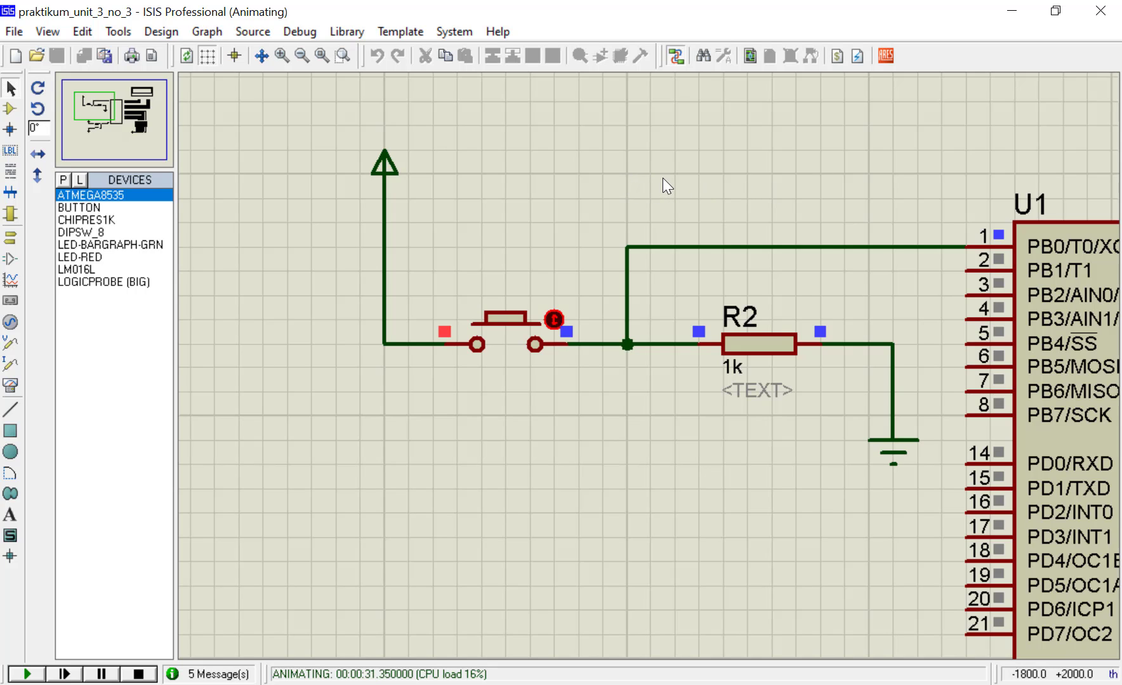
Operate the push button wired to PB0/T0 once and observe LCD1 and the LED bar graph U2
key(F7)
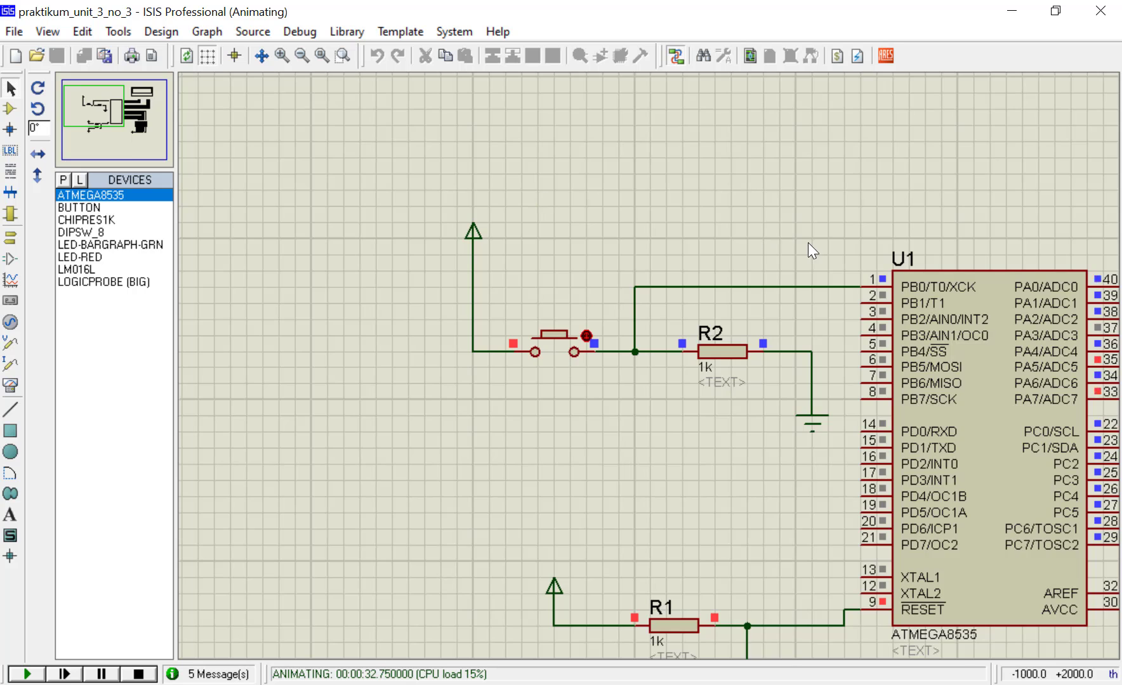
key(F5)
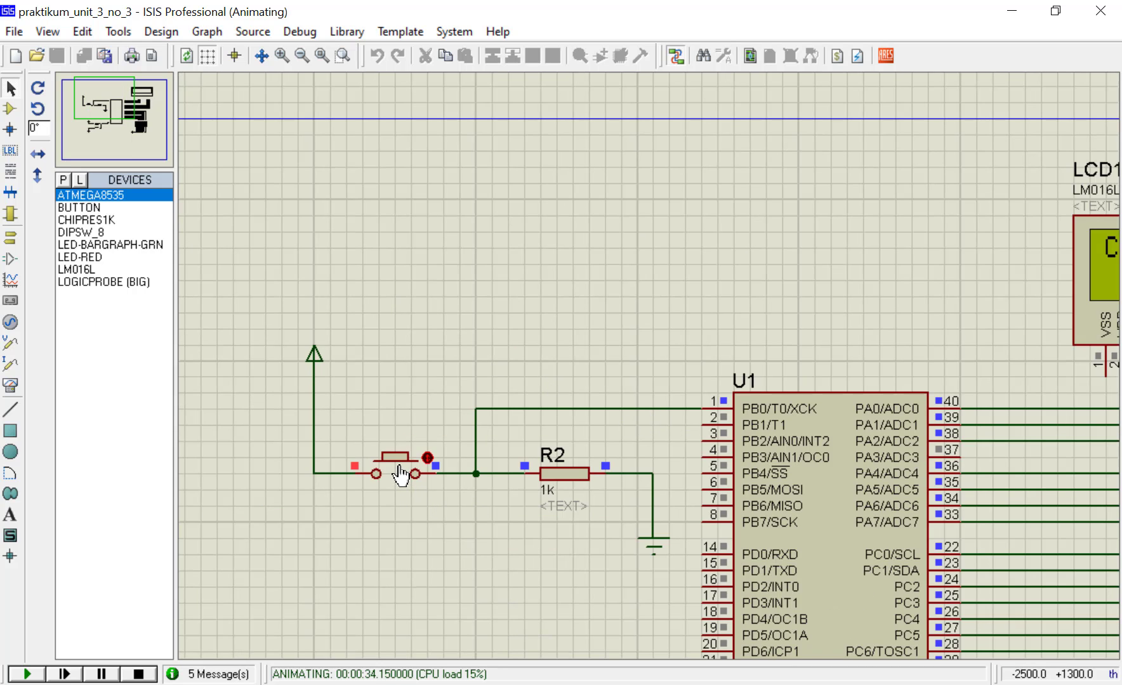
click(401, 473)
key(F7)
key(F6)
key(F7)
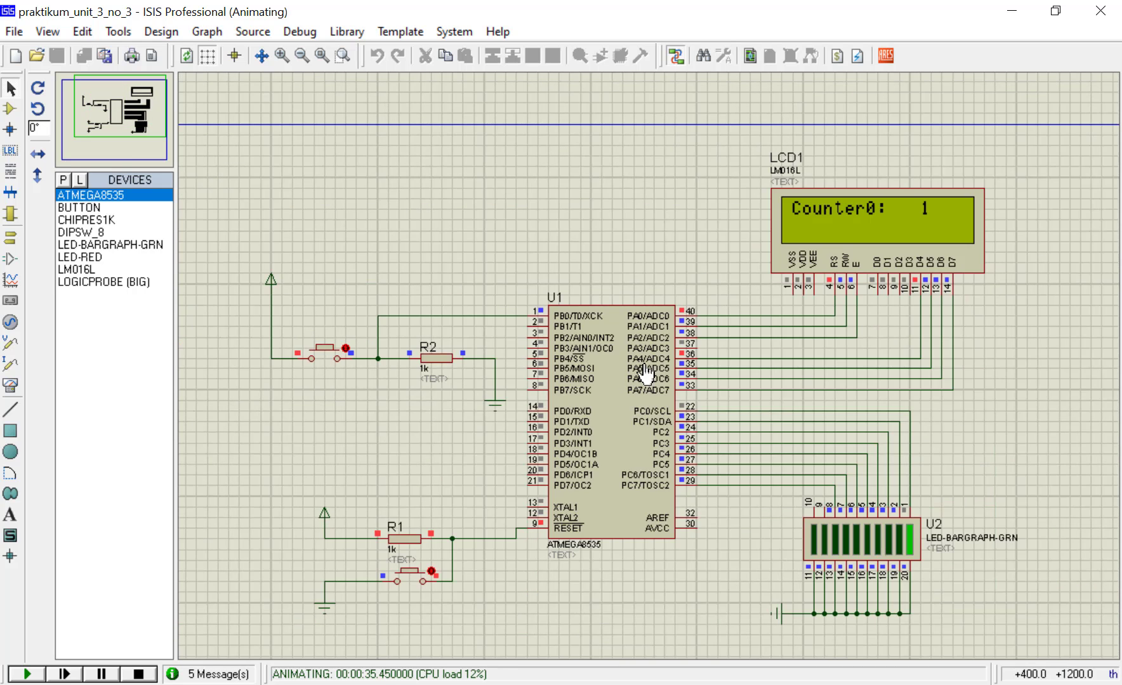
Operate the push button on PB0/T0 five more times and observe LCD1 and bar graph U2 after the pulses
key(F6)
key(F7)
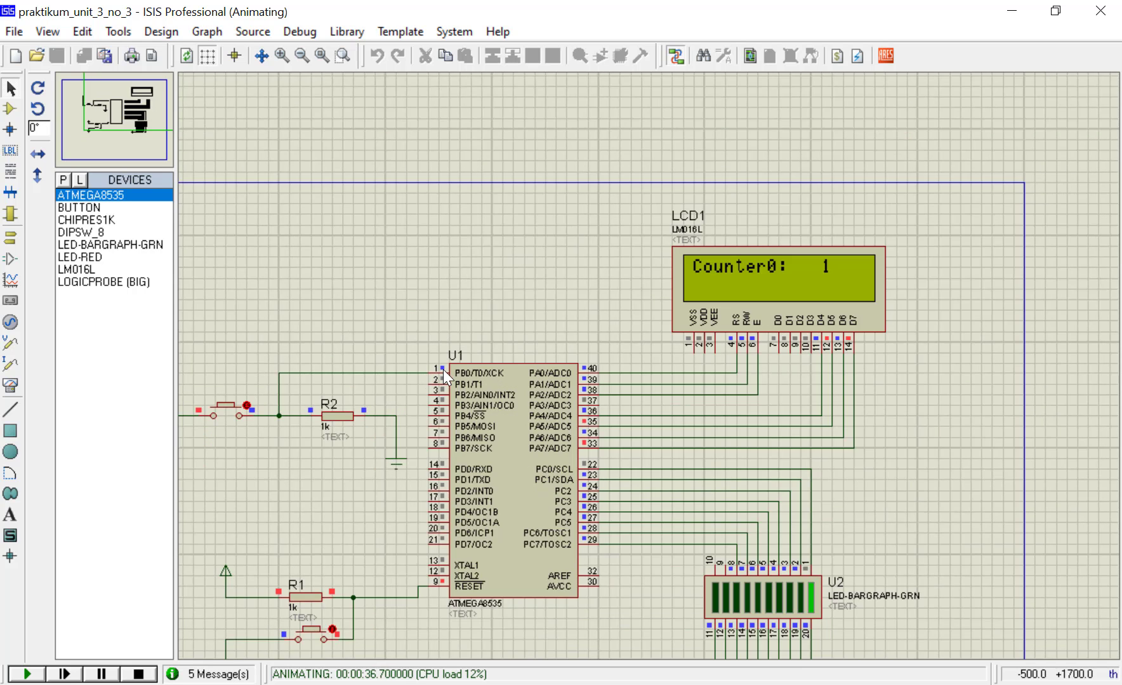
key(F6)
click(116, 103)
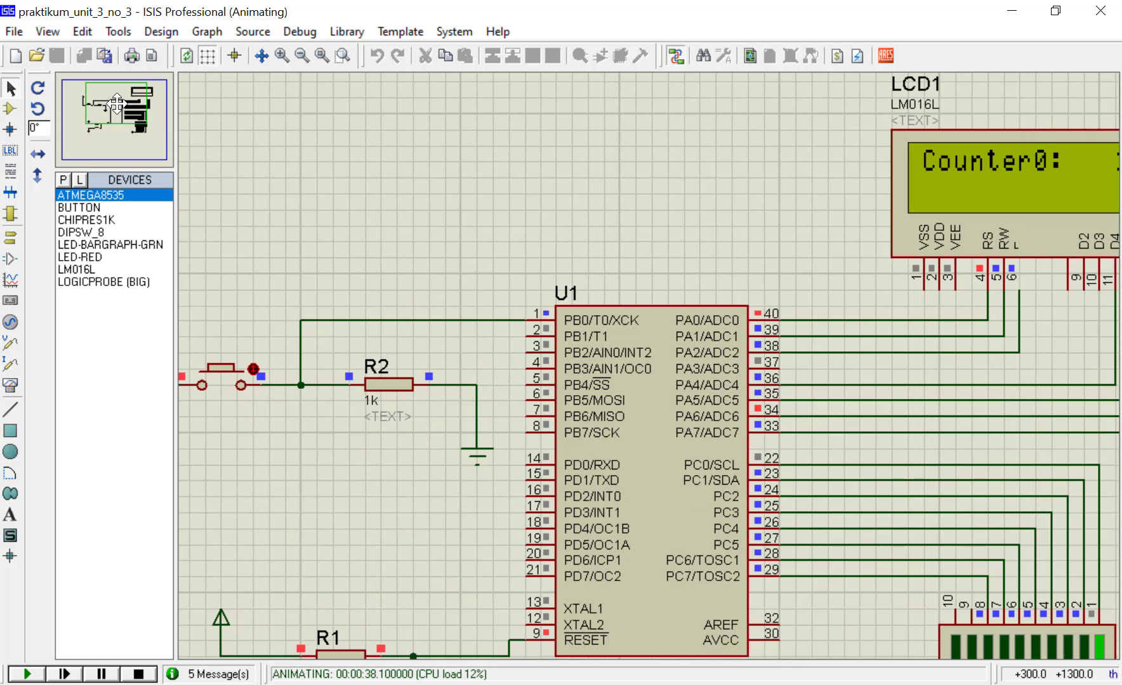
click(116, 102)
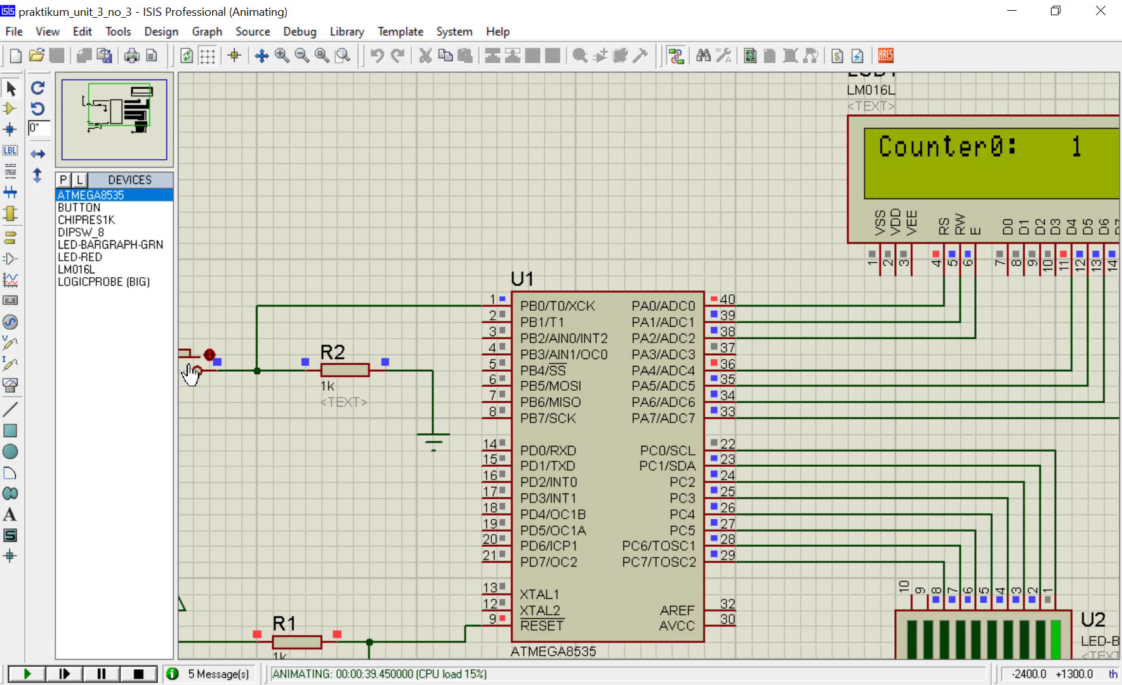
click(190, 367)
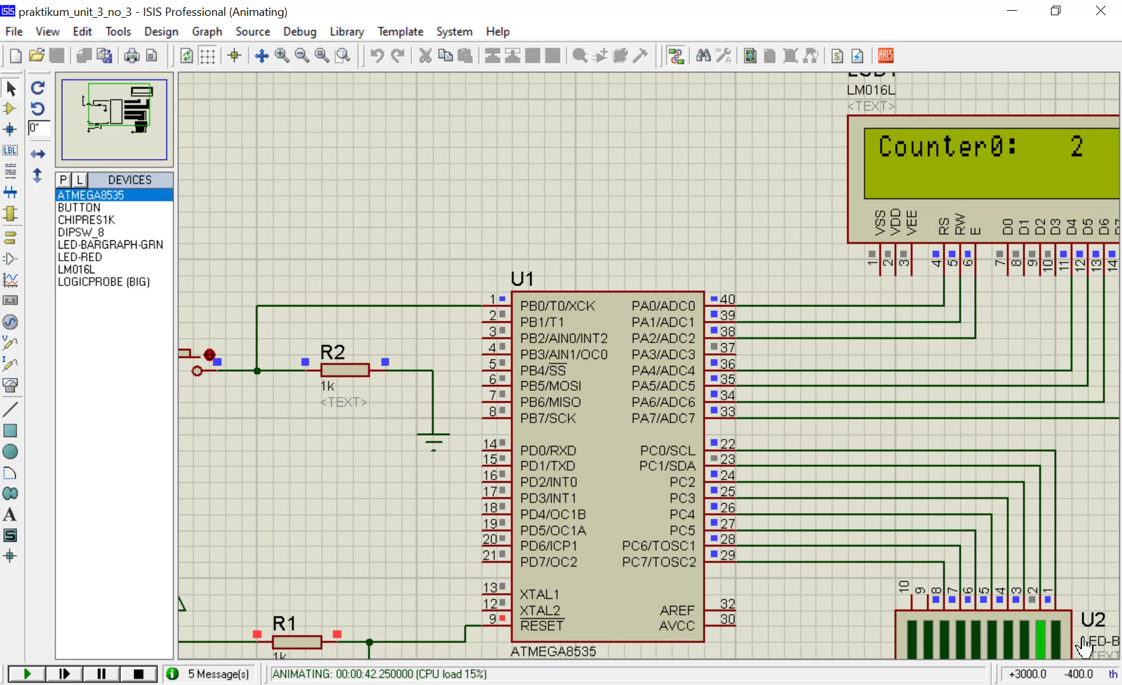
click(187, 367)
click(187, 367)
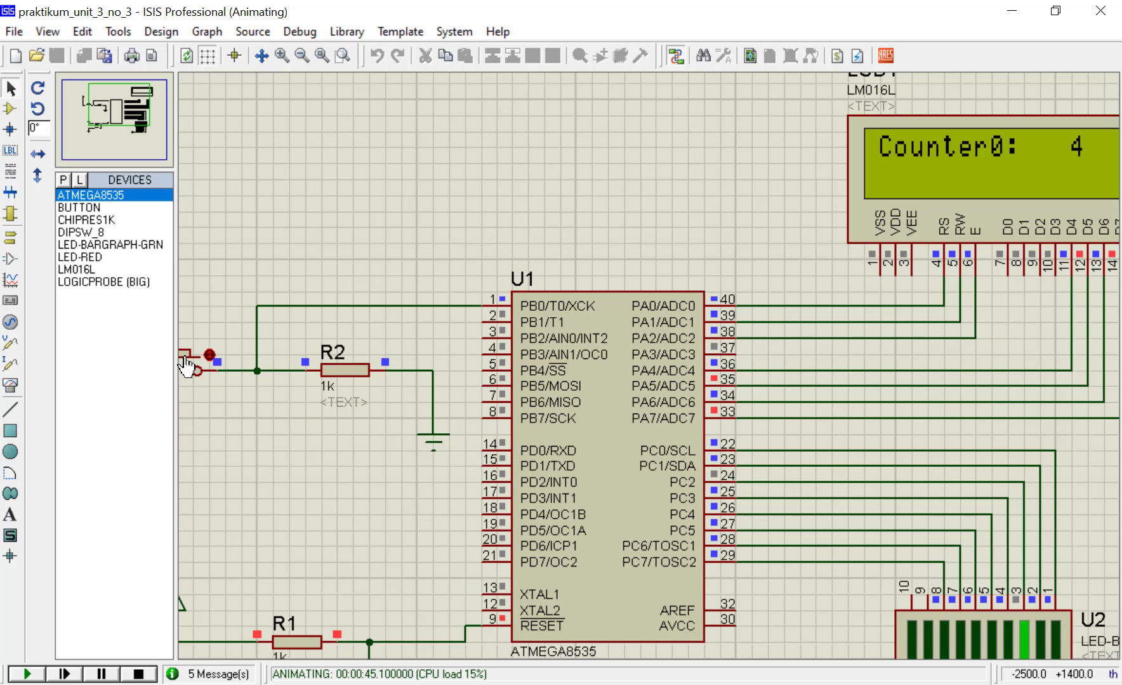
click(186, 367)
click(186, 367)
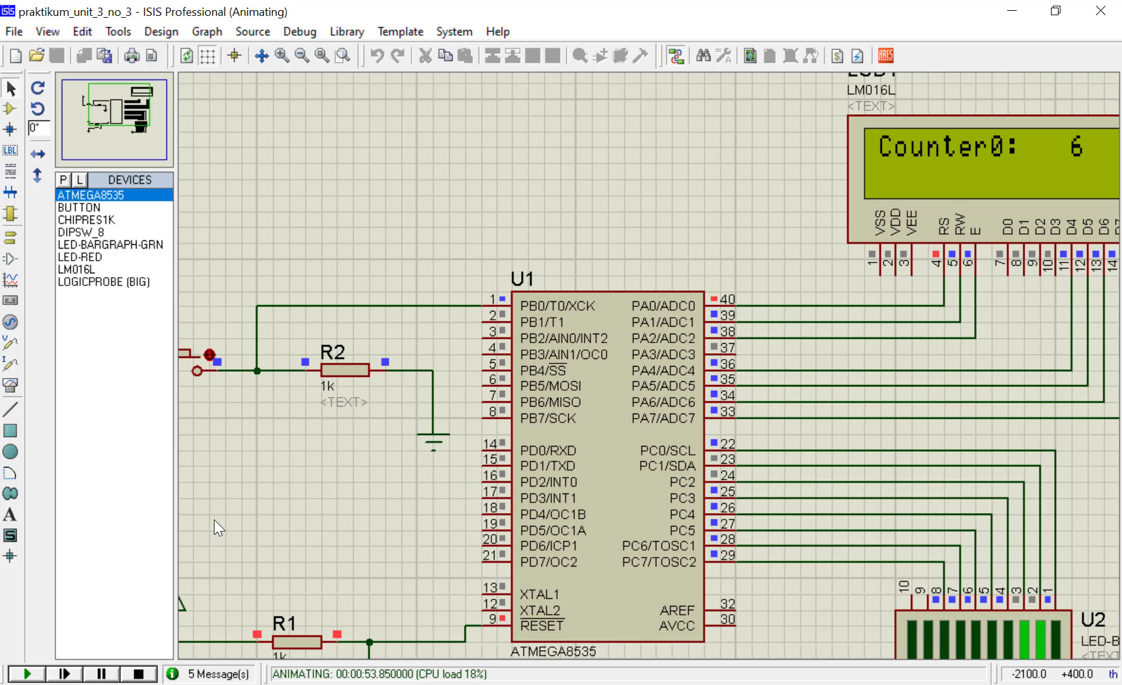
Stop the simulation, save the praktikum_unit_3_no_3 design and minimize its window
click(137, 674)
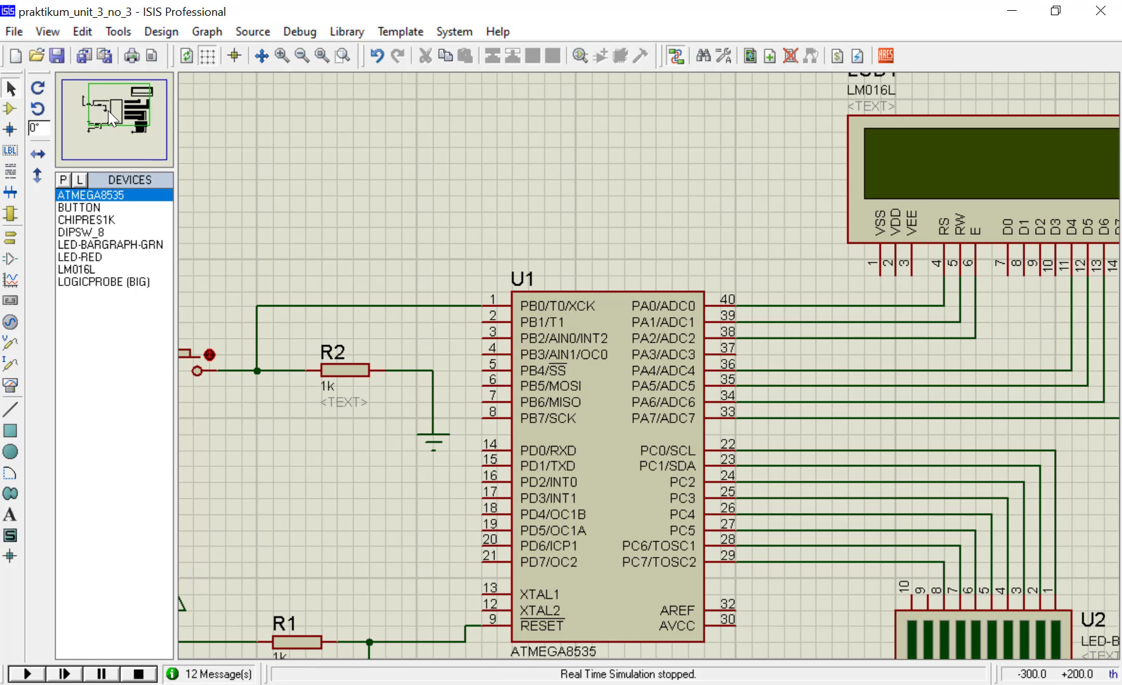
click(60, 57)
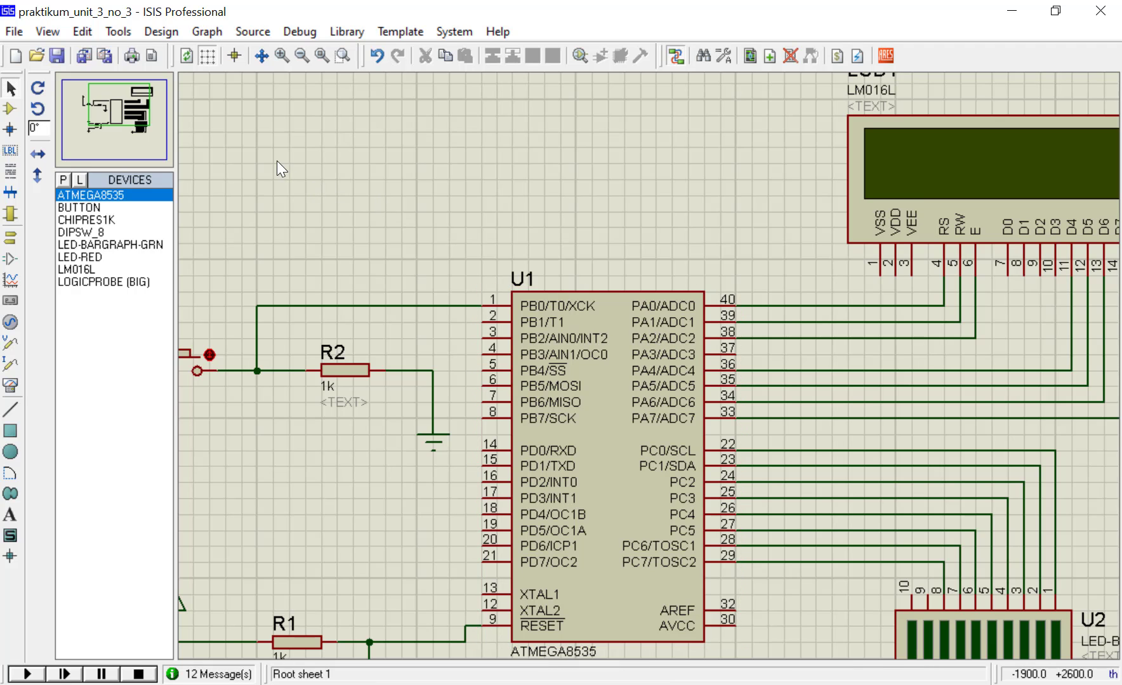
click(1012, 11)
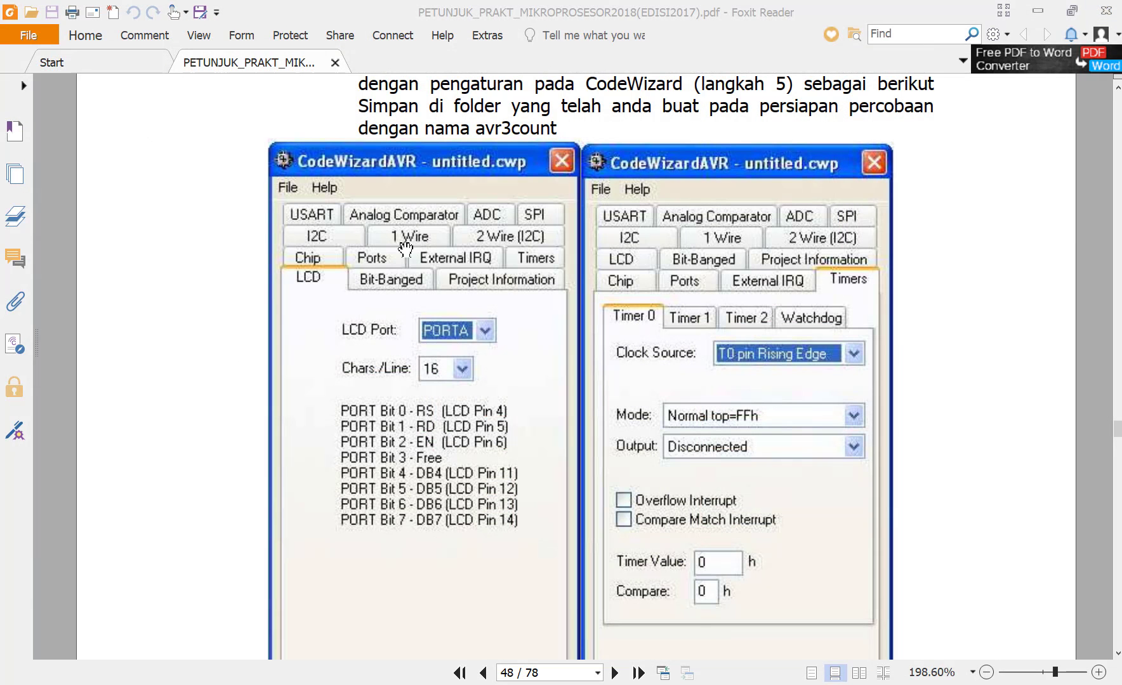
Switch to the Proteus Unit 3 folder and open the praktikum_unit_3_no_4 schematic design
key(alt+Tab)
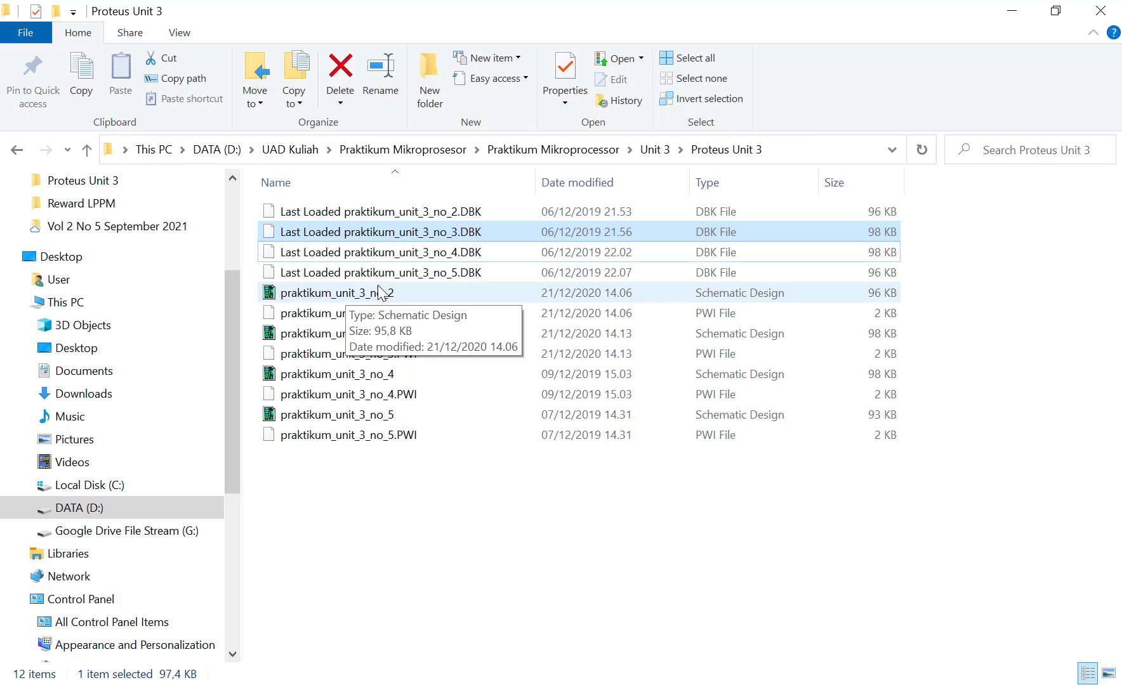
double_click(401, 374)
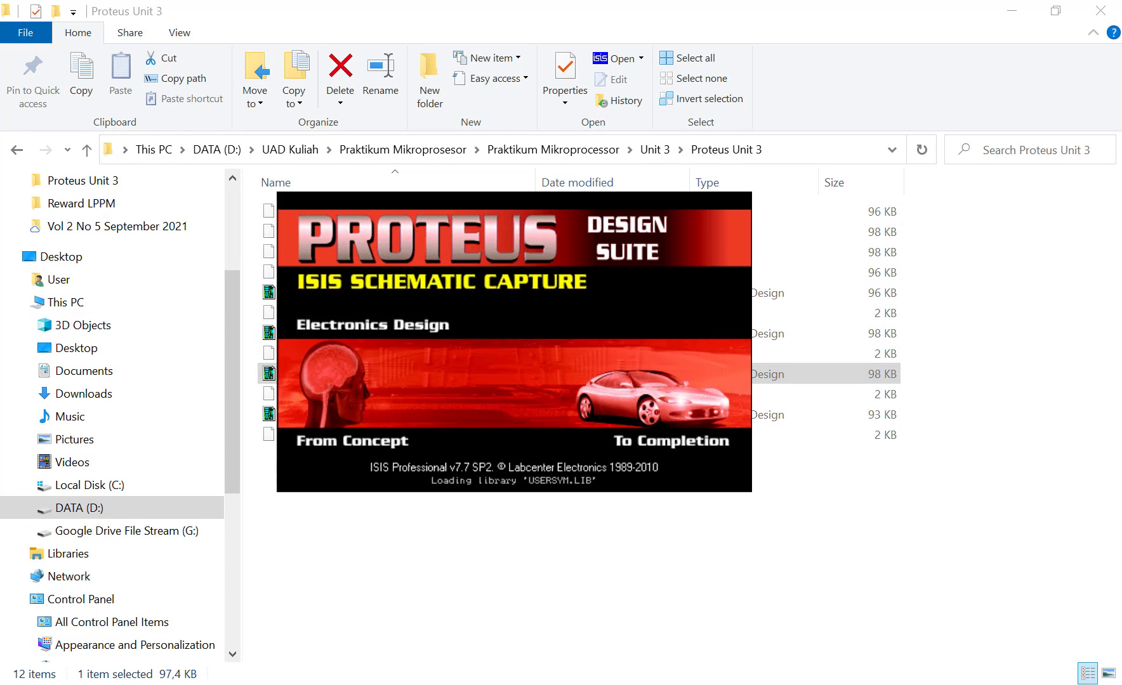
Switch to CodeVisionAVR and close the program_3_3 project
key(alt+Tab)
right_click(86, 125)
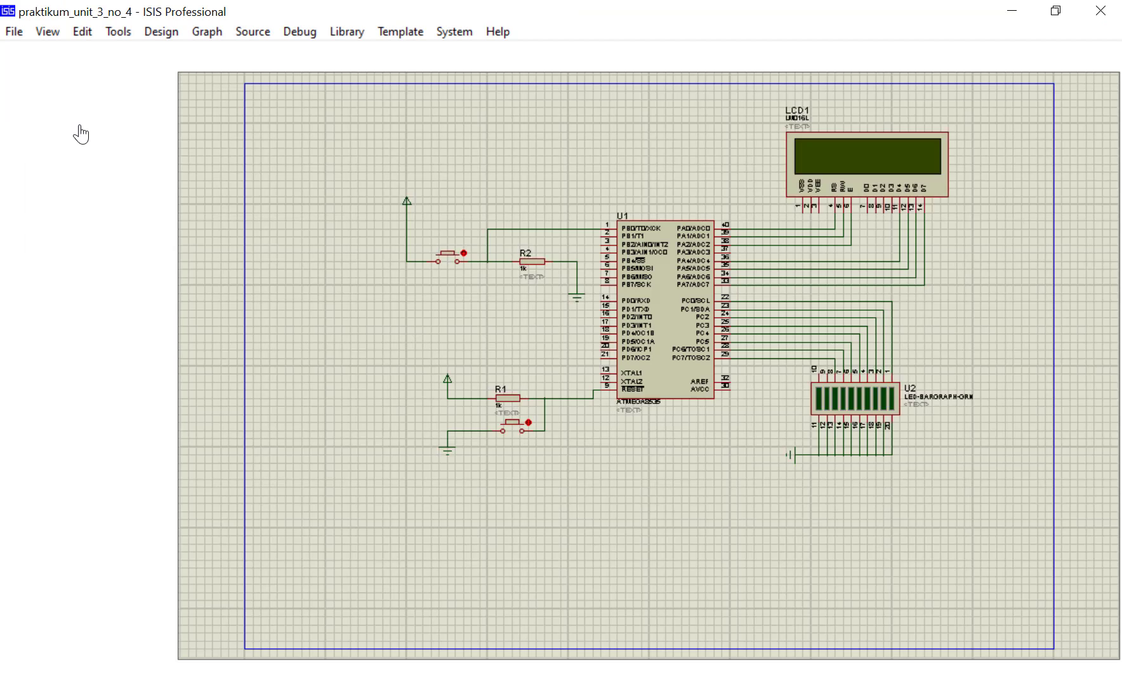
key(alt+Tab)
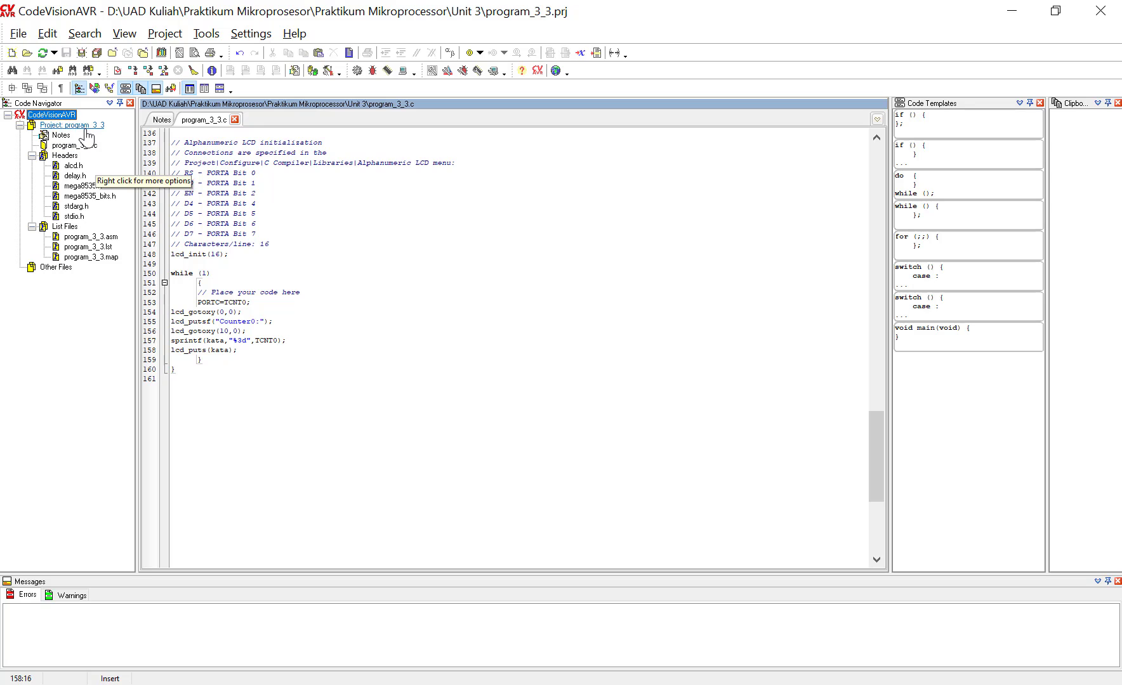
right_click(87, 127)
click(147, 182)
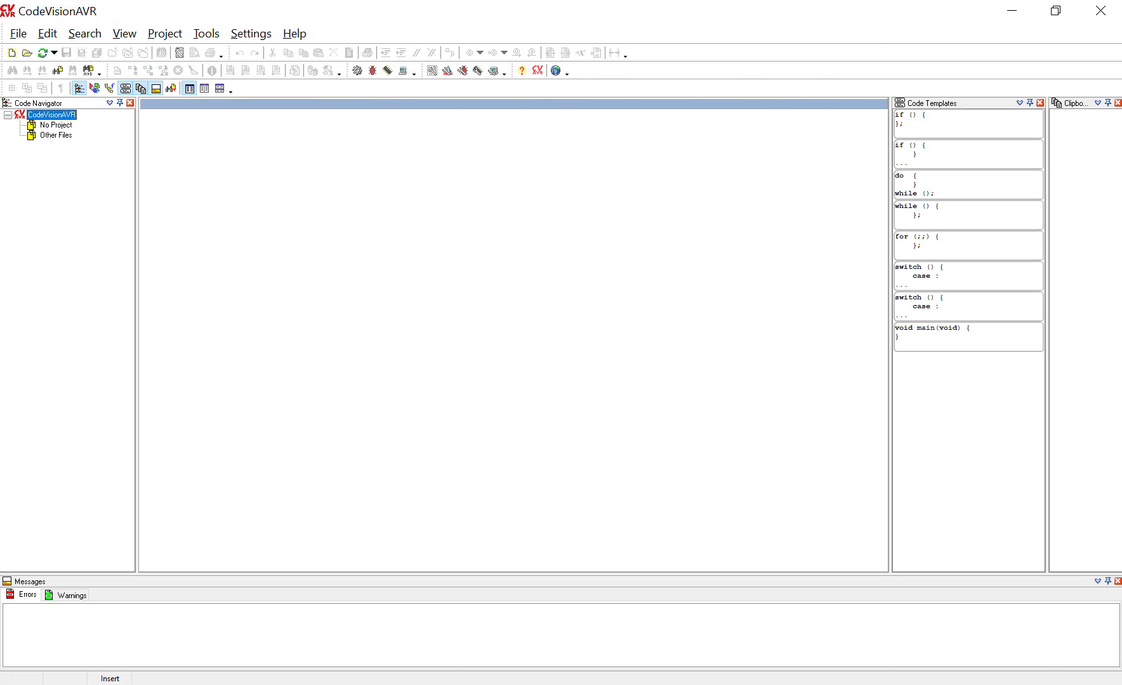
Read experiment 4 in the lab manual PDF, covering counter 0 with interrupt, its CodeWizard settings and the code to add
key(alt+Tab)
scroll(830, 372, down, 15)
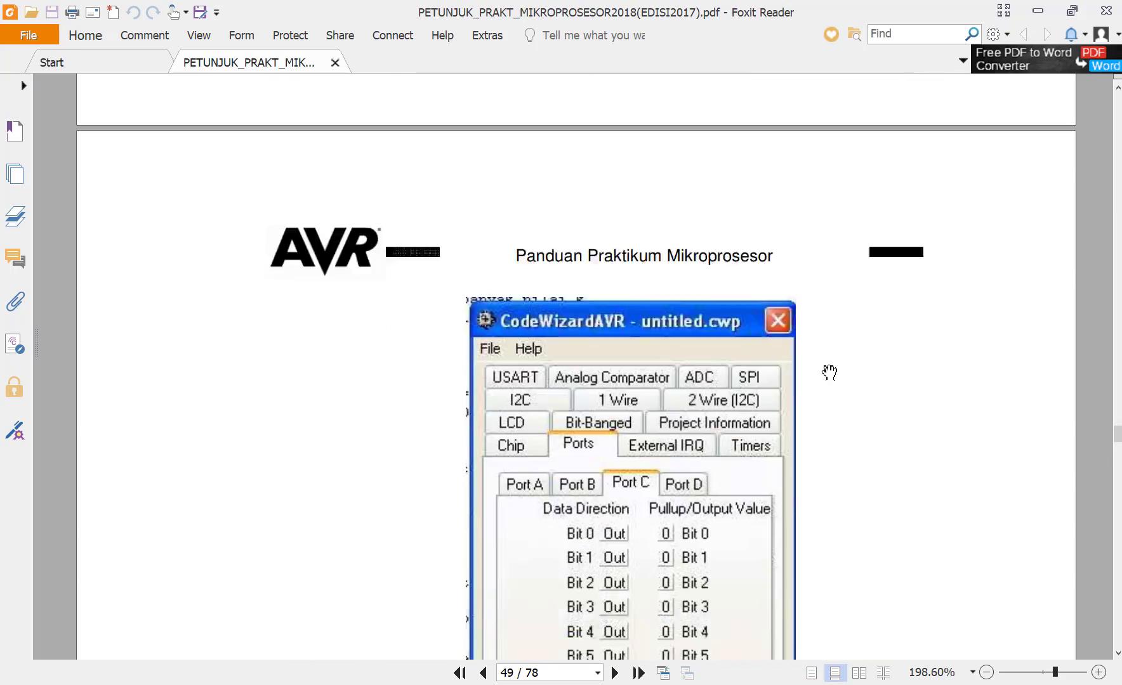
scroll(830, 372, down, 5)
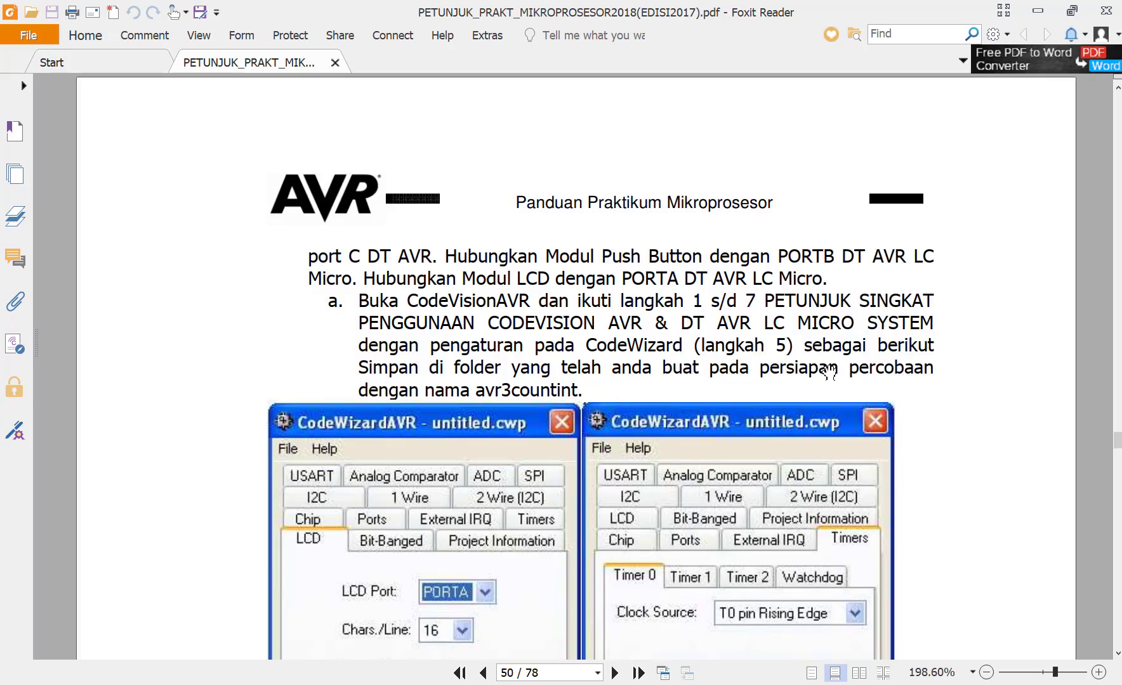
scroll(768, 359, up, 5)
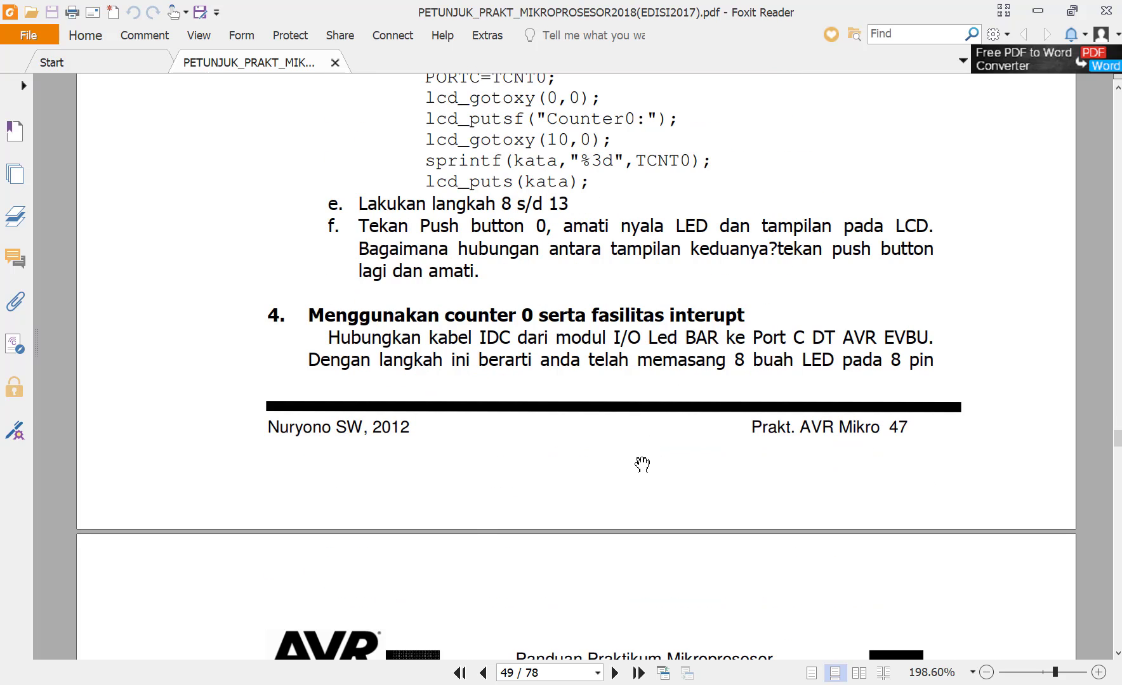
scroll(642, 462, up, 1)
scroll(647, 457, down, 5)
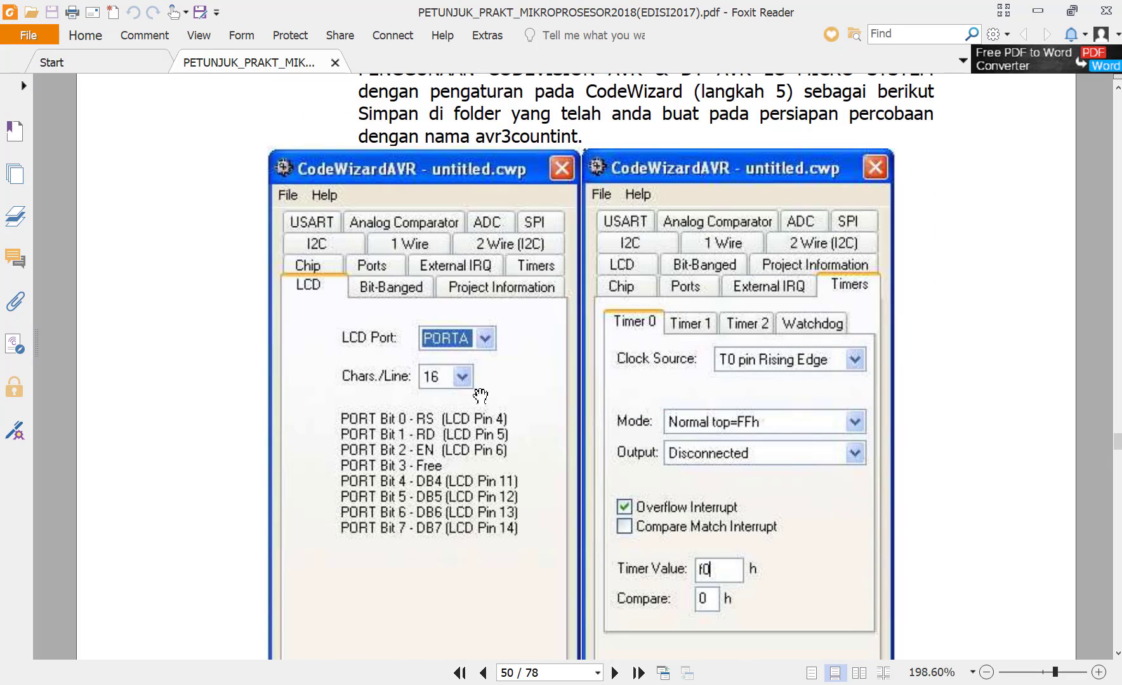
scroll(767, 401, down, 10)
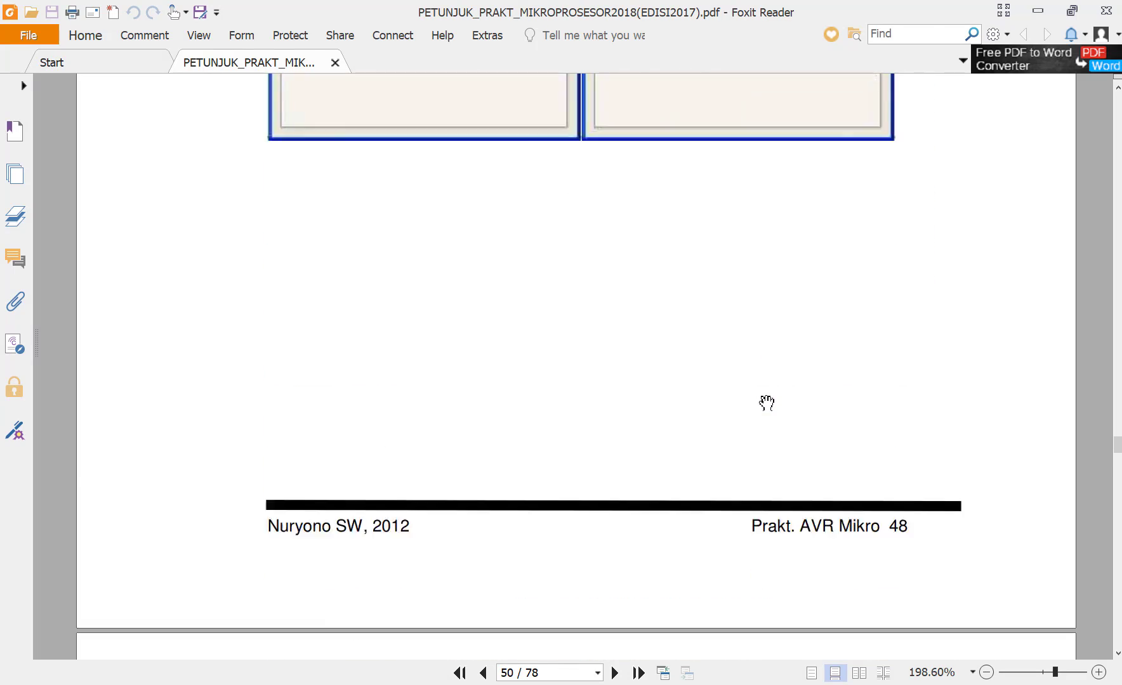
scroll(647, 358, down, 3)
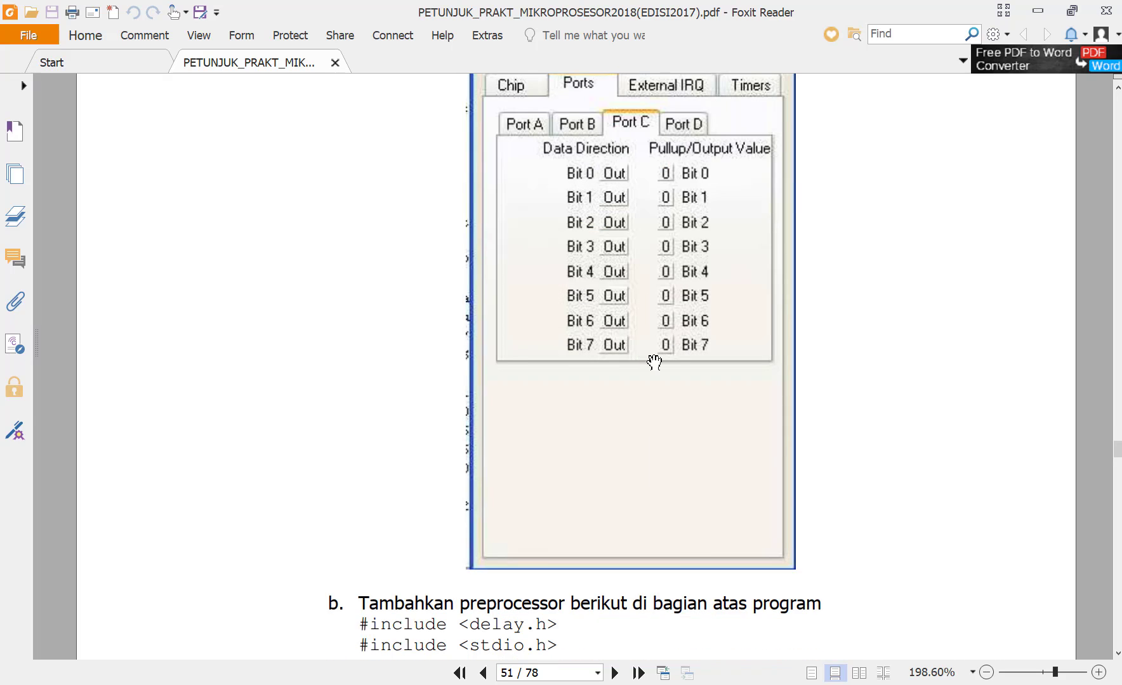
scroll(692, 341, down, 5)
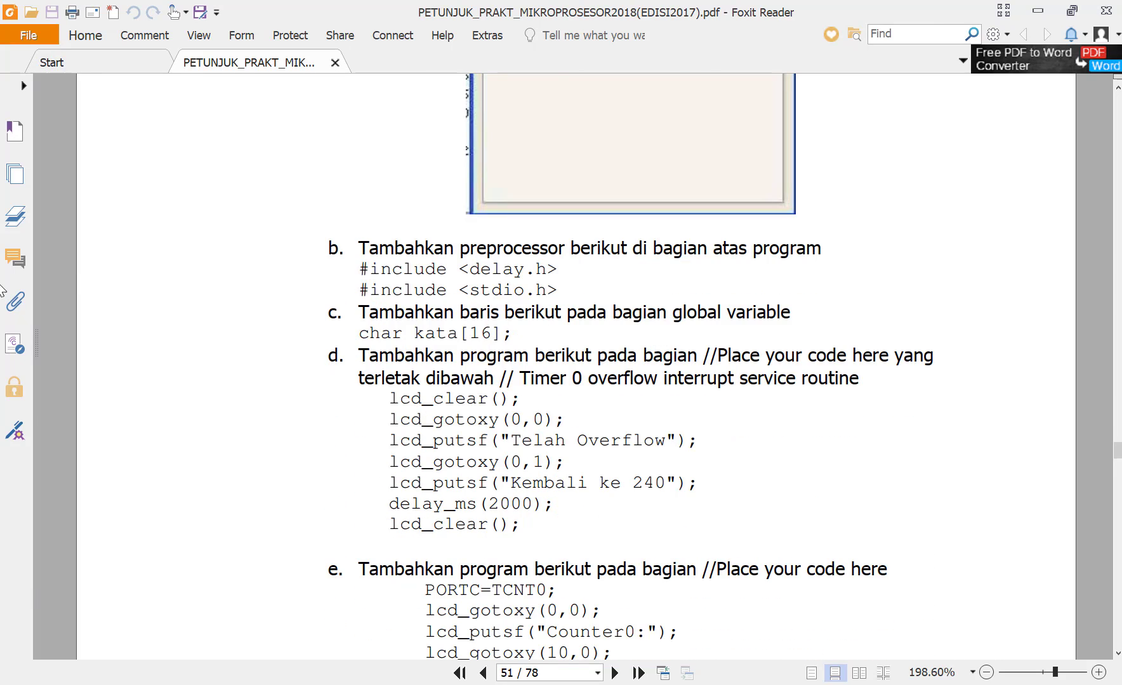
Return to CodeVisionAVR and create a new project using CodeWizardAVR for the AT90, ATtiny, ATmega, FPSLIC chip type
key(alt+Tab)
click(18, 33)
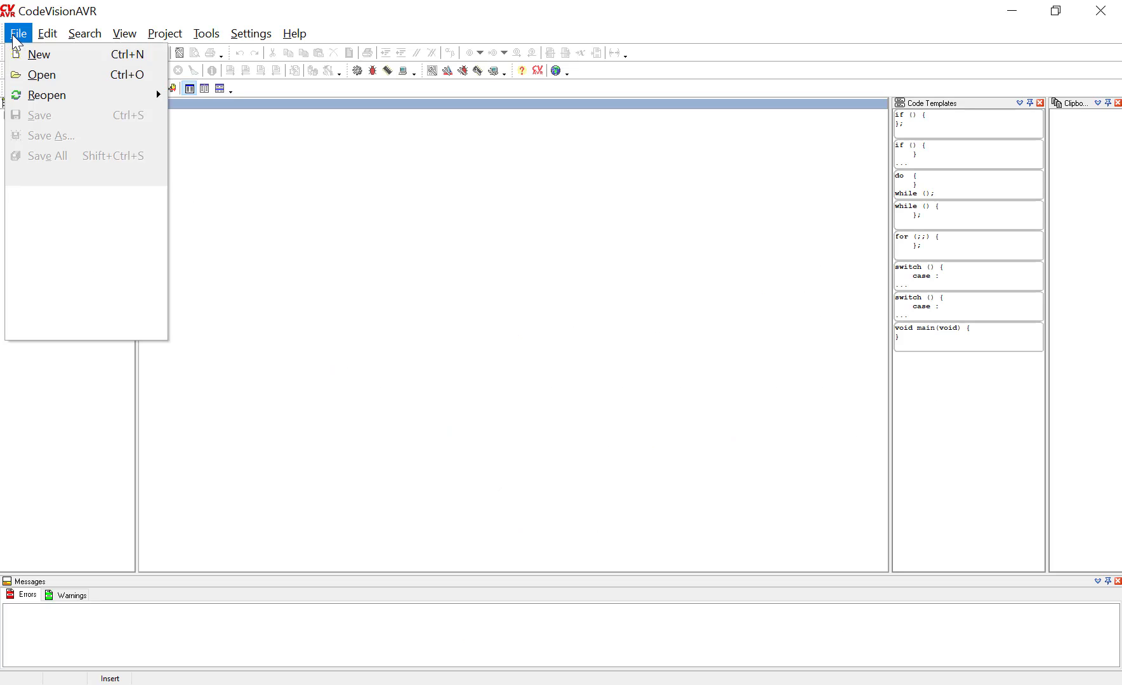
click(23, 51)
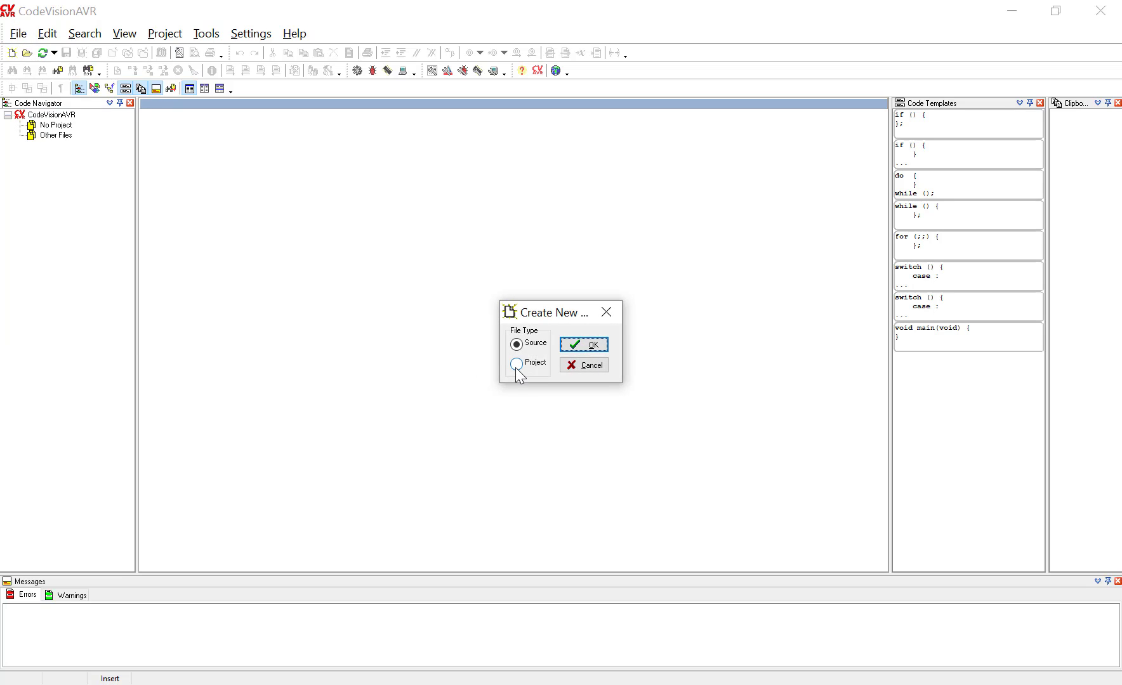
click(596, 347)
key(alt+Tab)
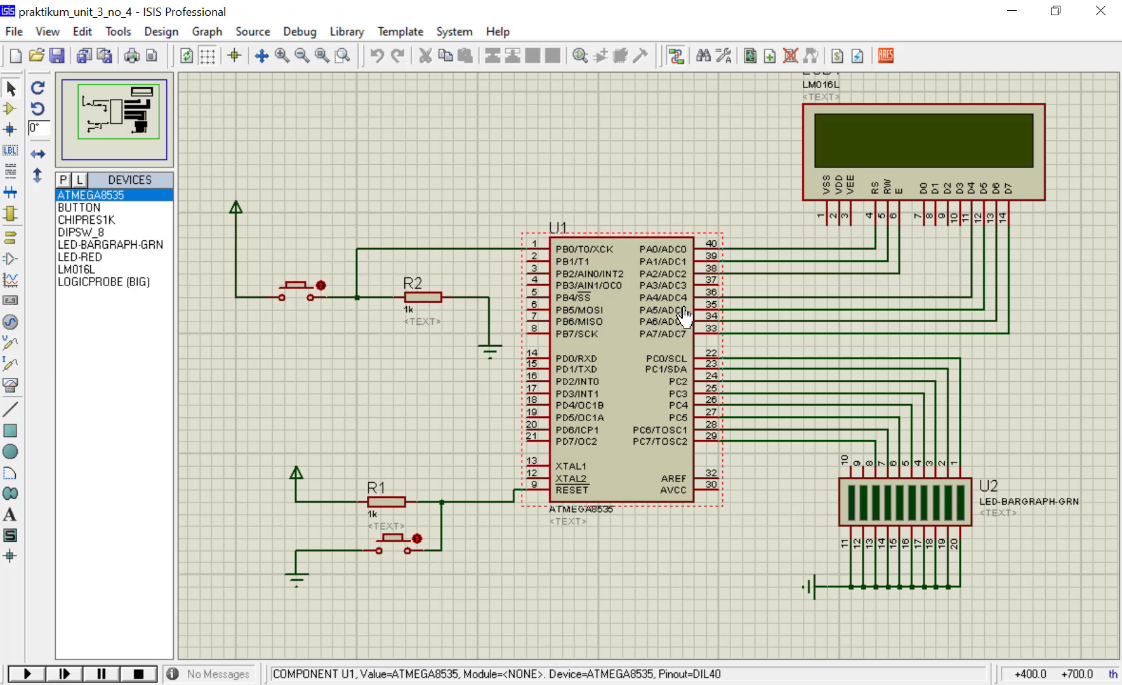
click(238, 88)
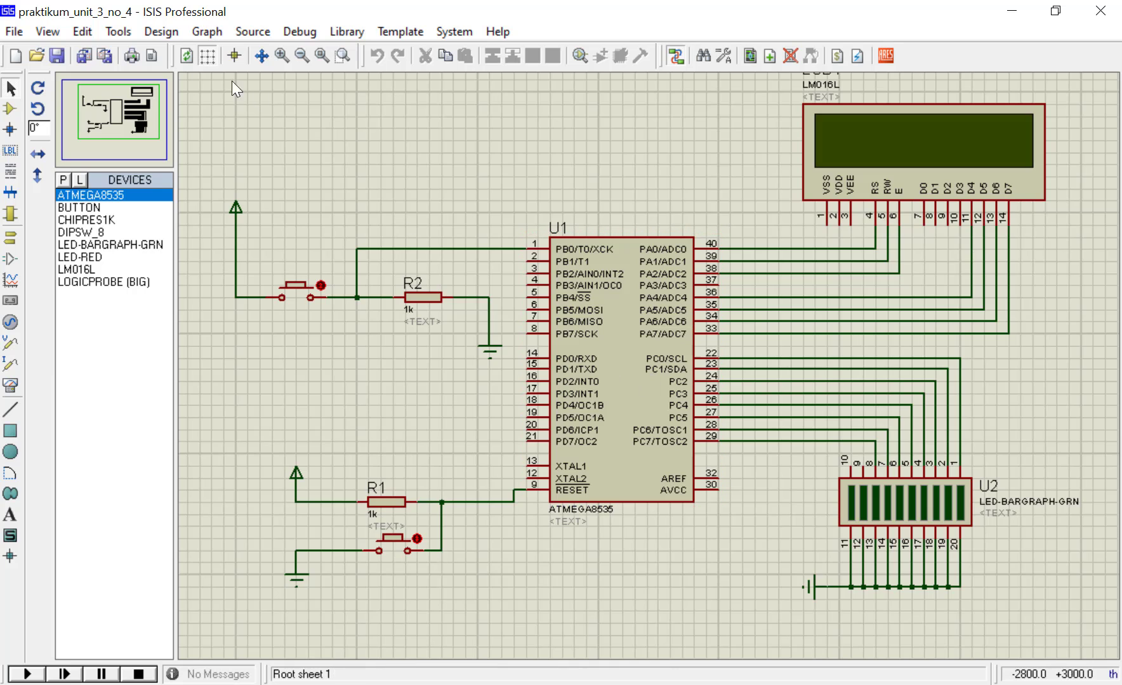
key(alt+Tab)
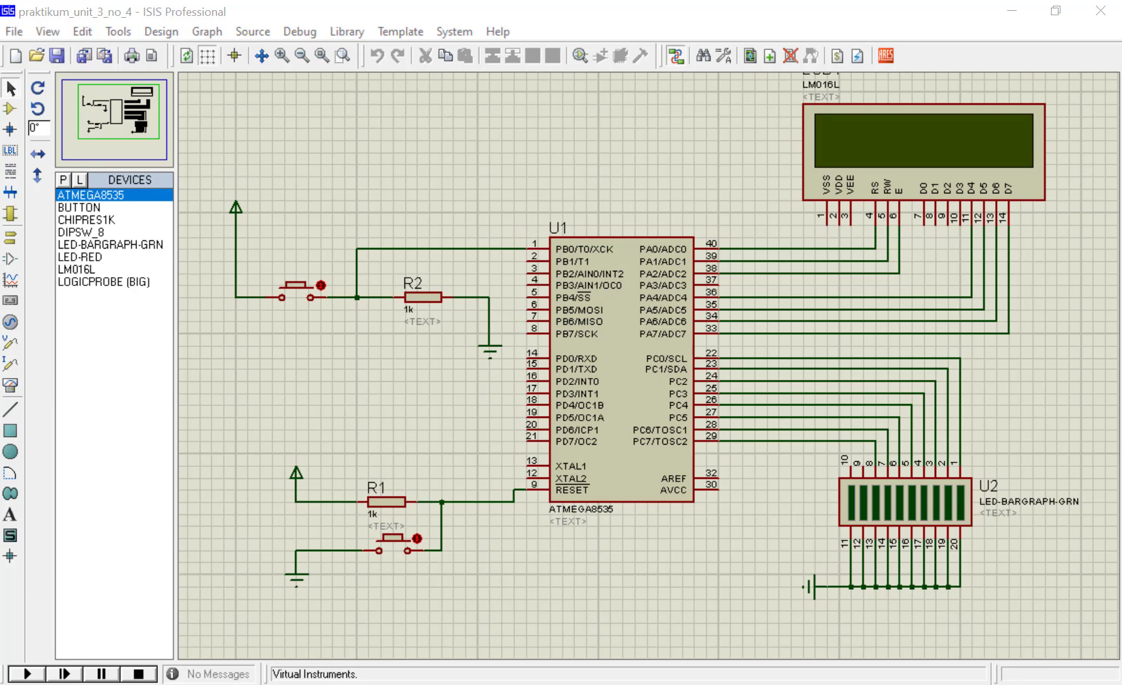
click(465, 381)
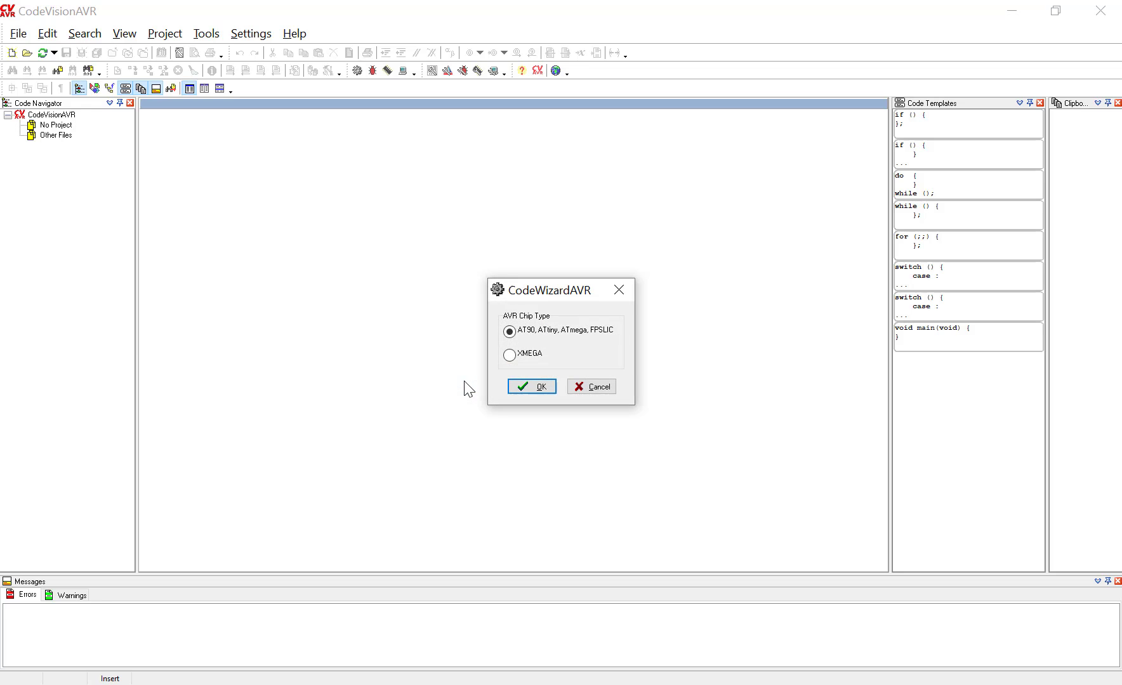
click(529, 386)
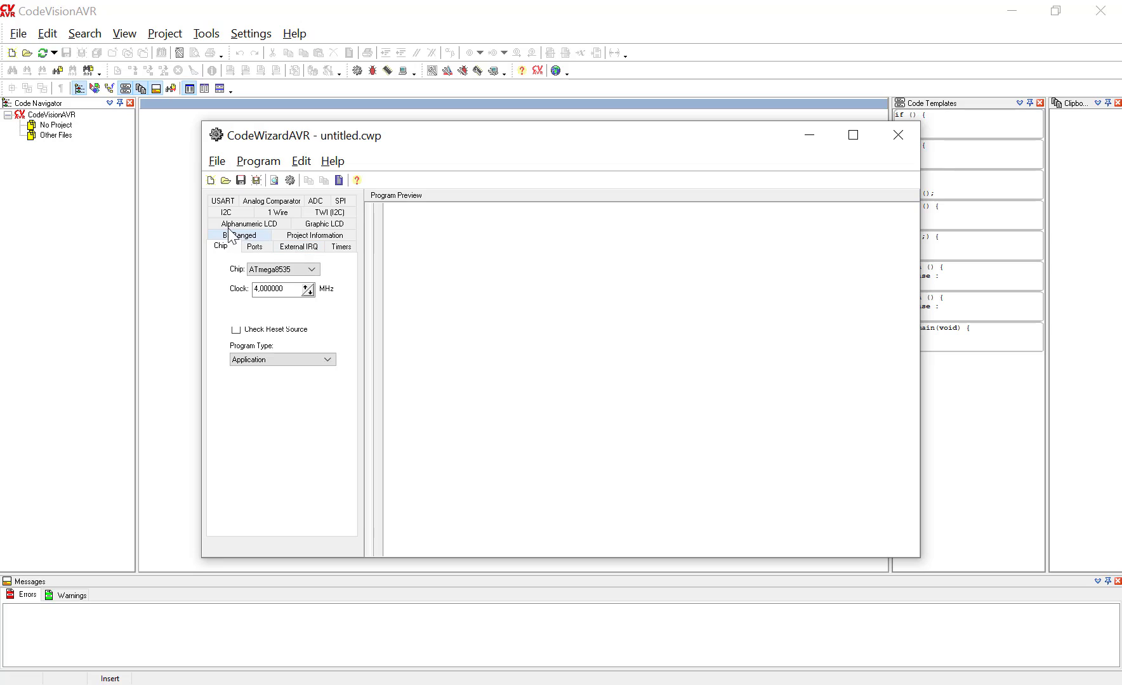
Enable alphanumeric LCD support with 16 characters per line and the LCD module connected to PORTA
click(249, 226)
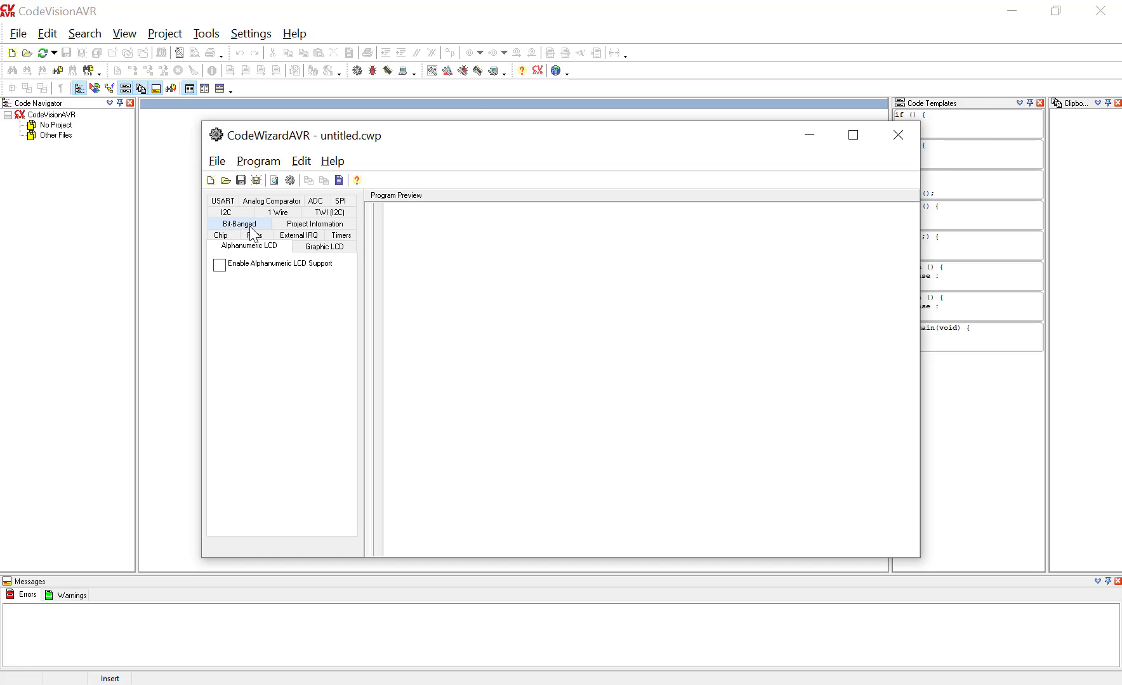
click(268, 265)
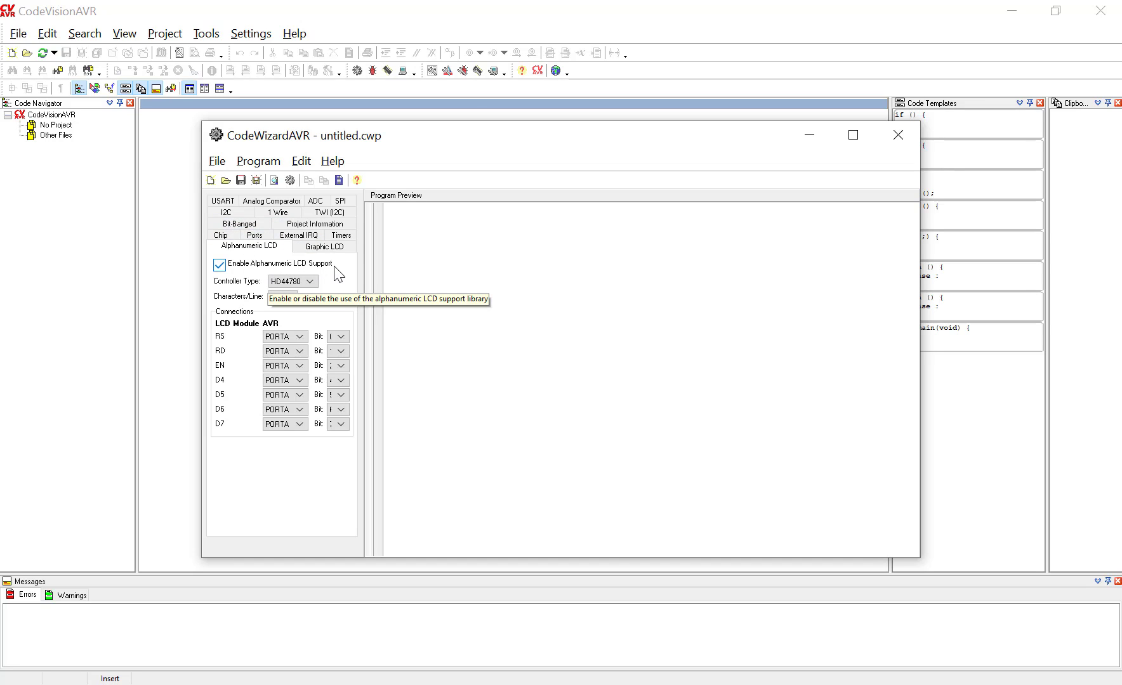
click(288, 298)
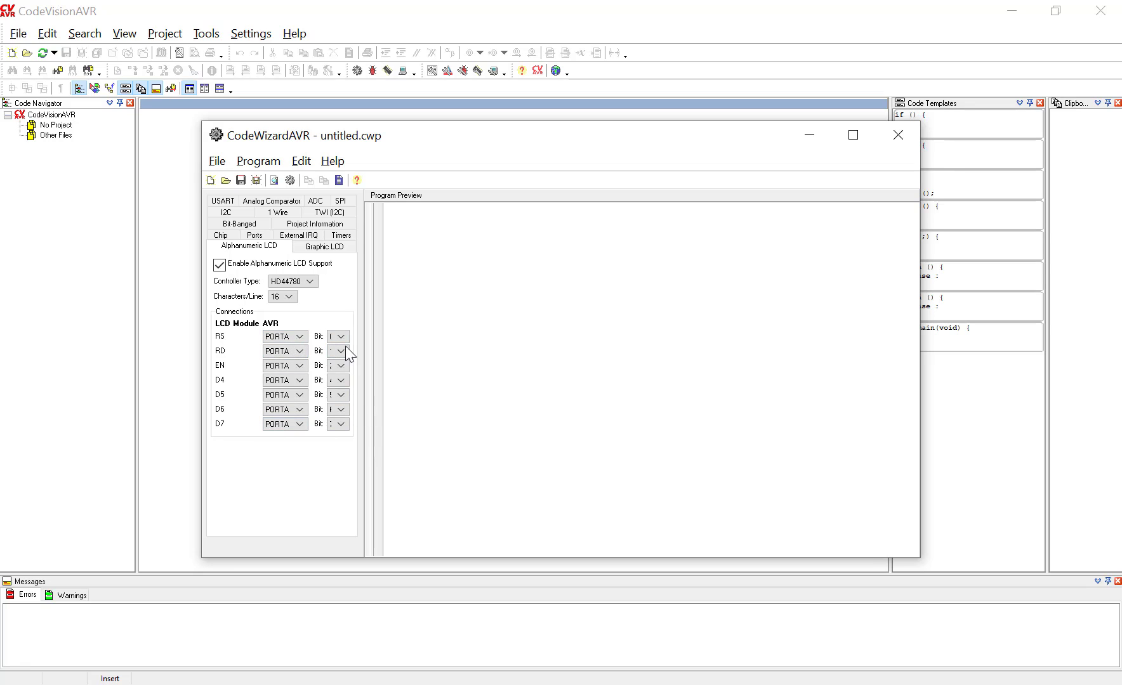
Set the Timer0 clock source to T0 pin Rising Edge
click(341, 236)
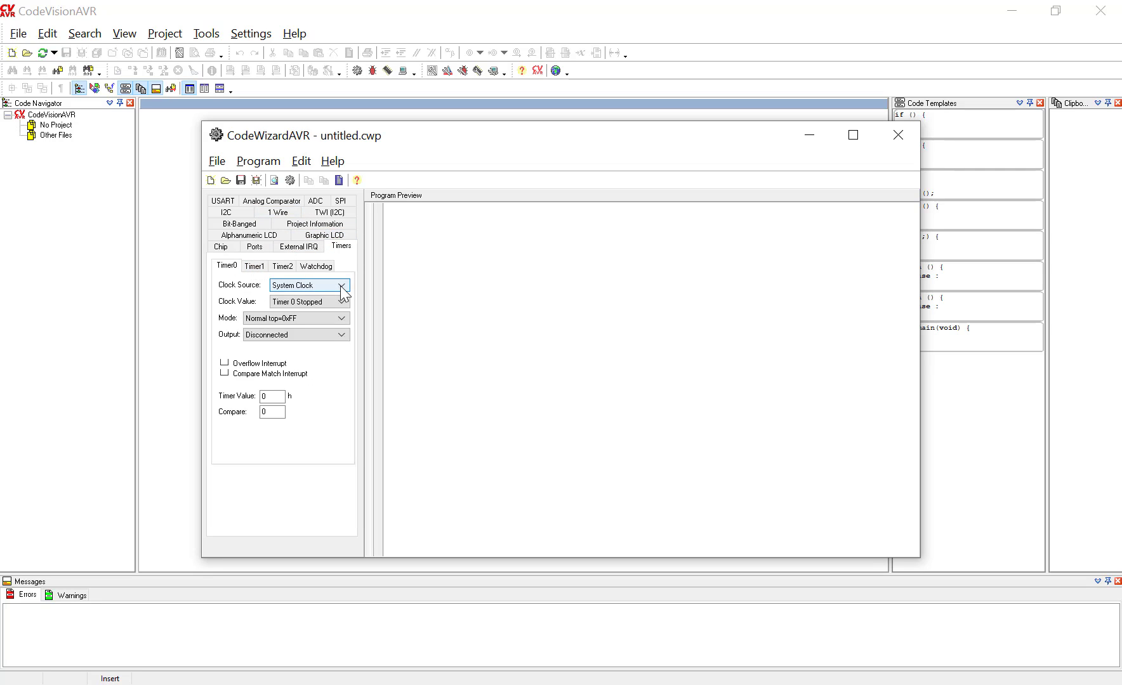
click(341, 286)
click(313, 313)
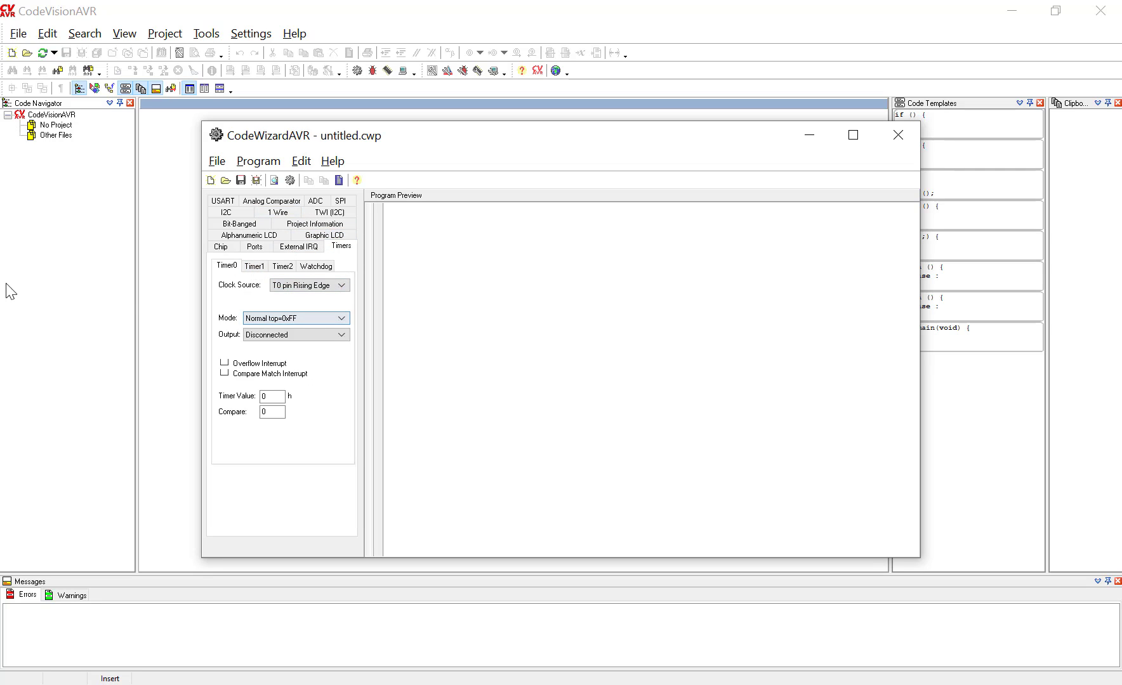
Check the Timer 0 interrupt and timer value settings for experiment 4 in the lab manual PDF
key(alt+Tab)
scroll(673, 520, up, 10)
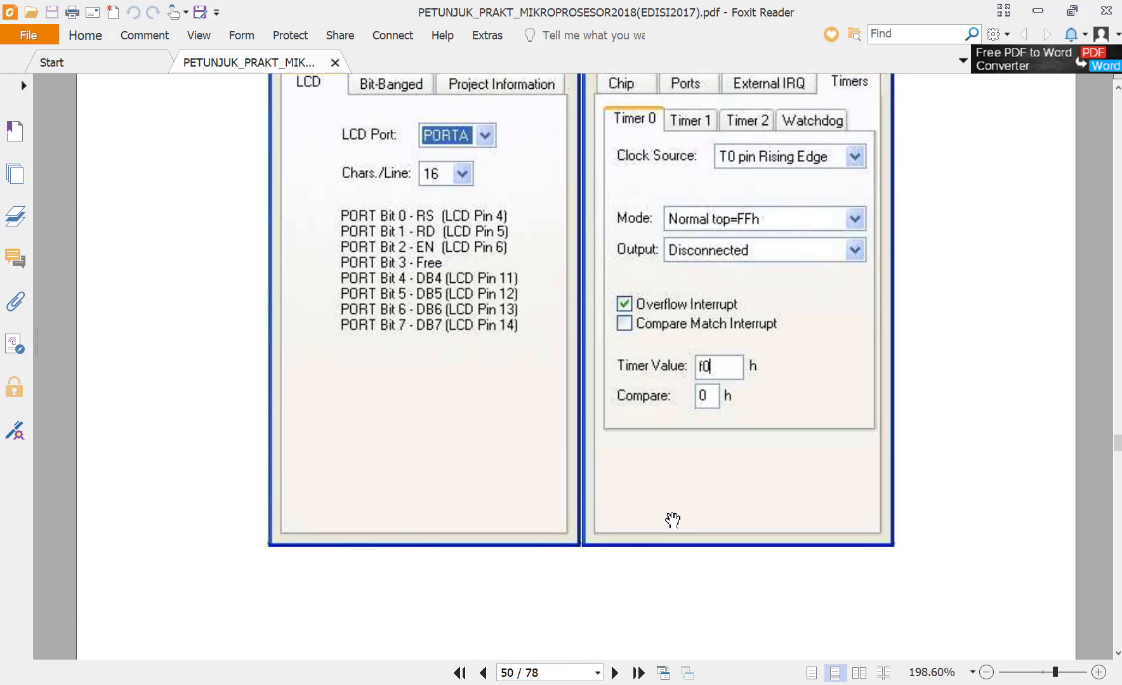
scroll(666, 519, up, 4)
scroll(543, 447, down, 3)
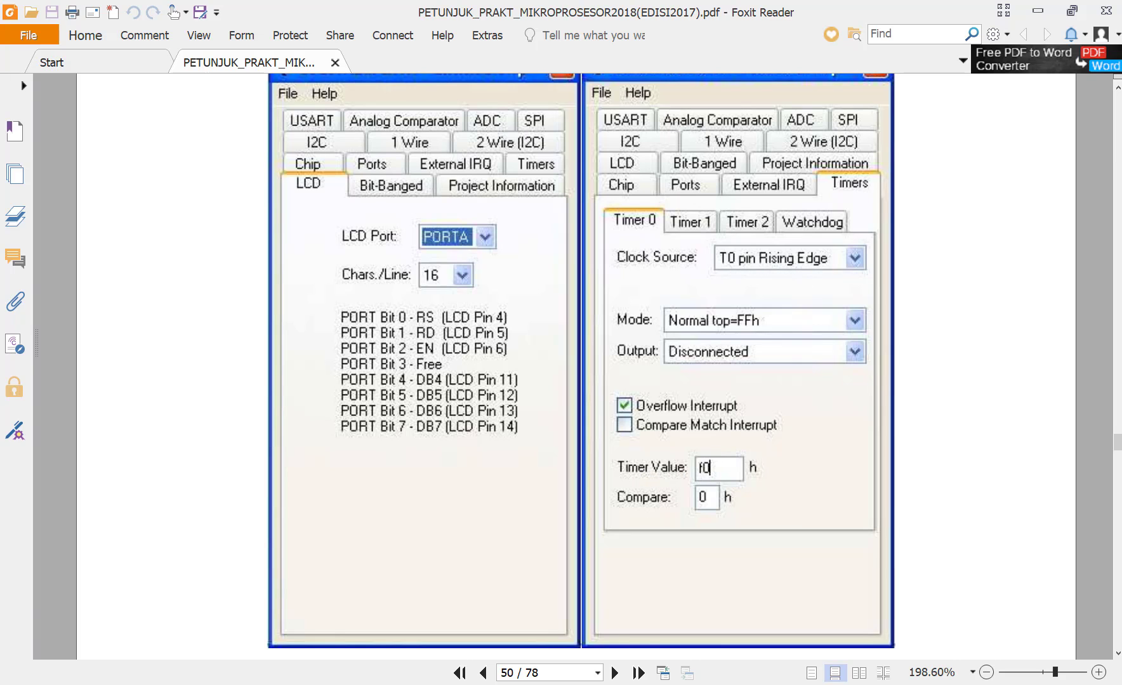
Return to CodeWizardAVR and set the Timer0 timer value to f0 hexadecimal, comparing it with the lab manual PDF
key(alt+Tab)
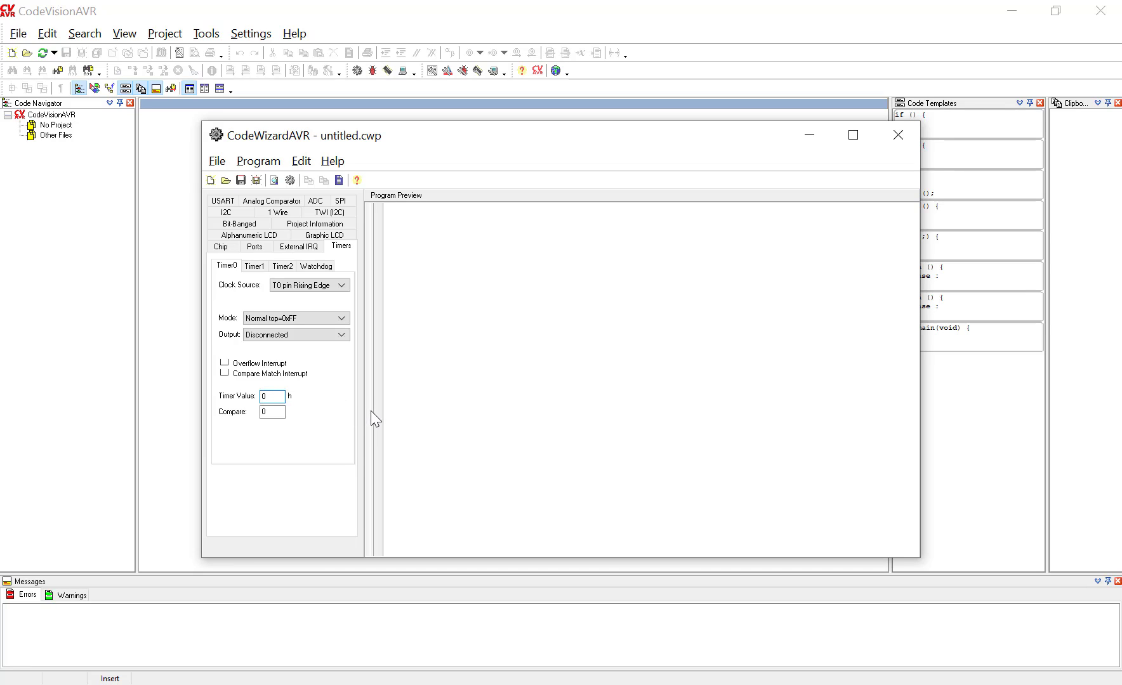
text(f)
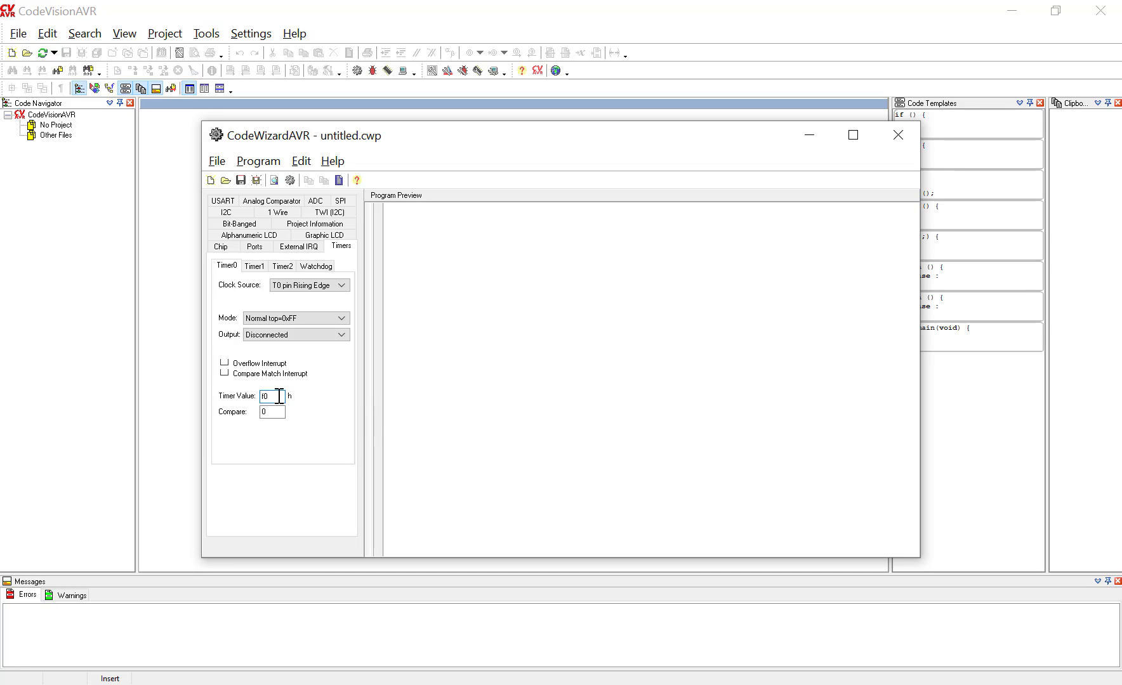
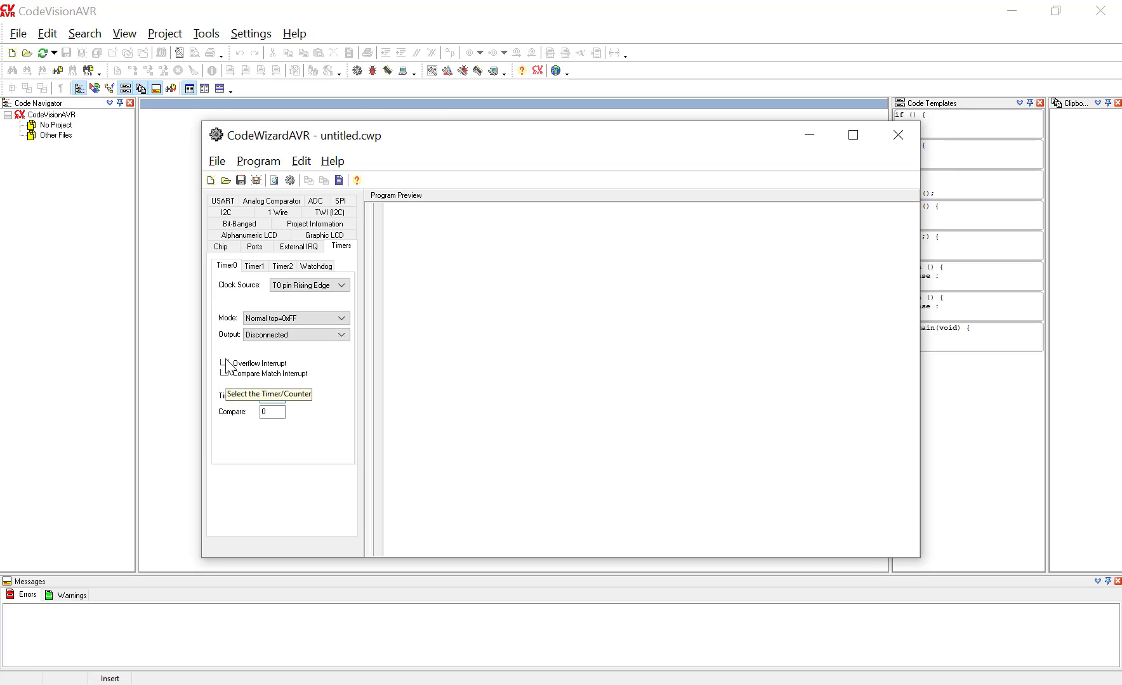
key(alt+Tab)
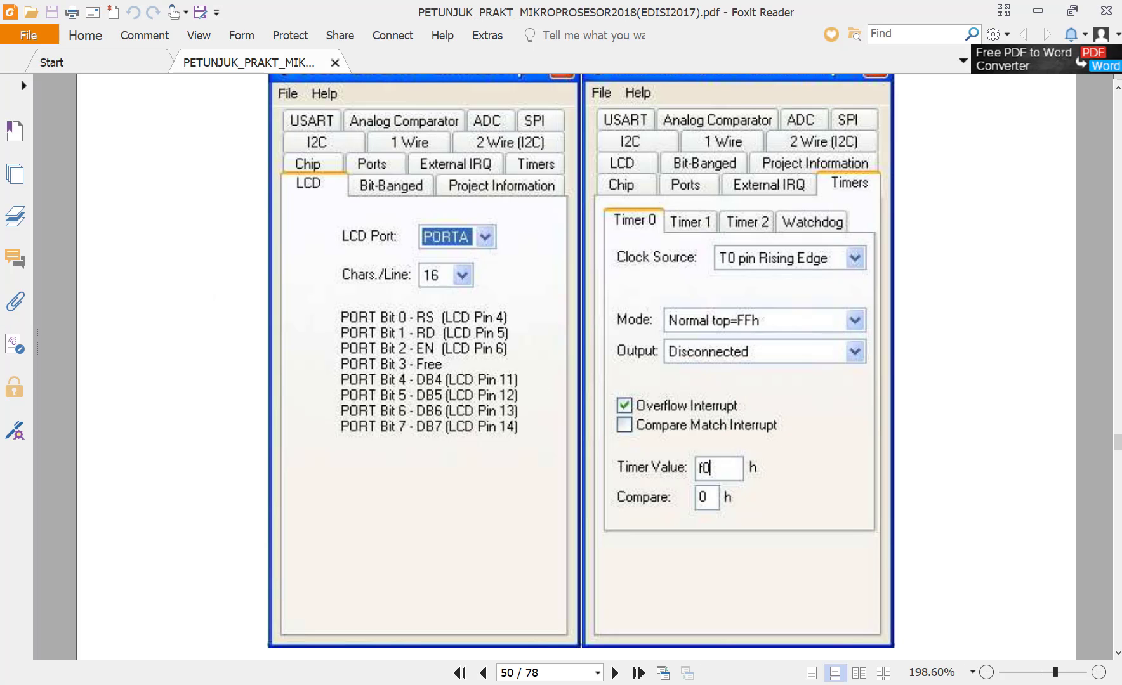
key(alt+Tab)
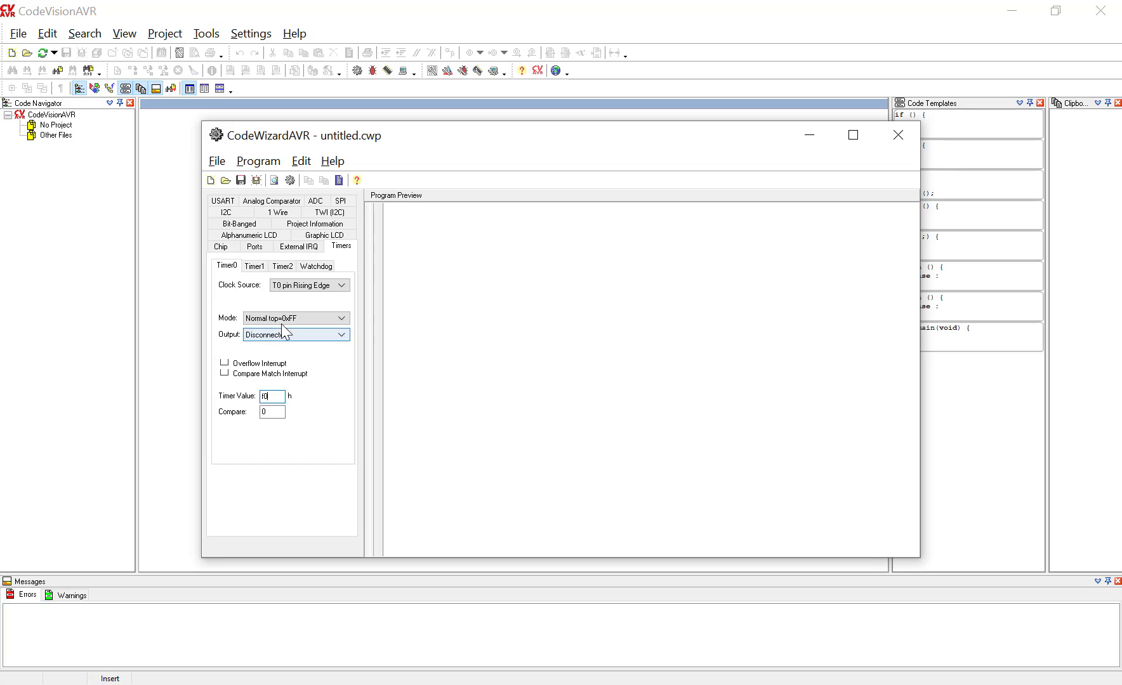
Switch to the lab manual PDF and check the port settings for experiment 4 on page 51
key(alt+Tab)
scroll(727, 411, down, 4)
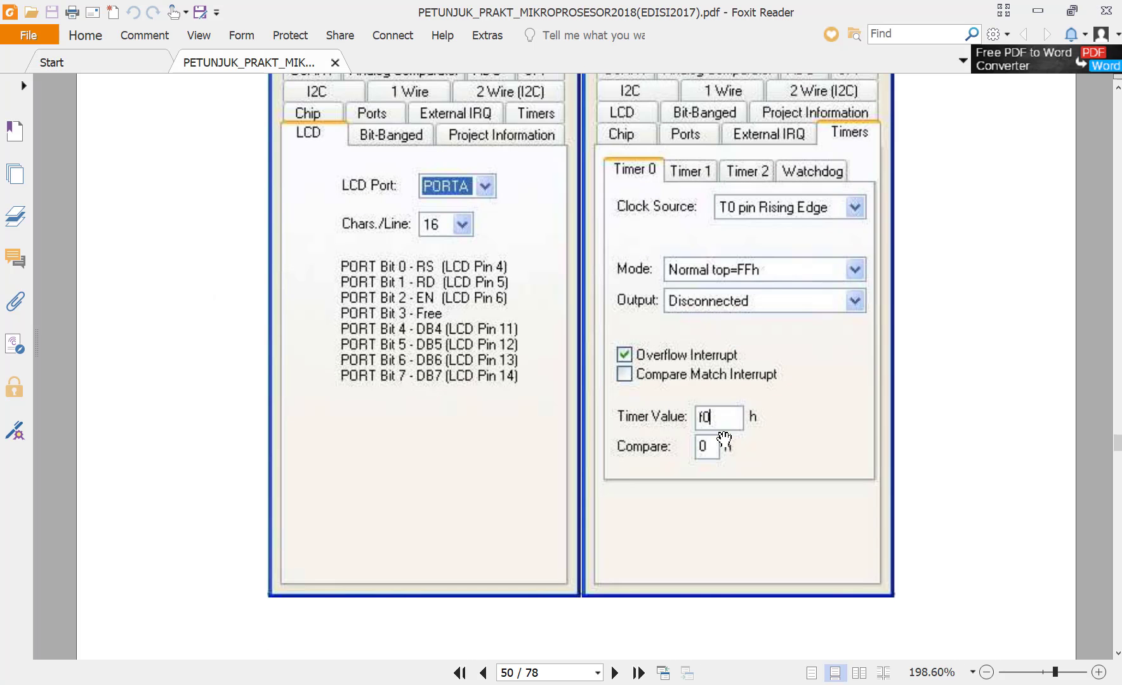
scroll(728, 367, up, 2)
scroll(728, 367, down, 10)
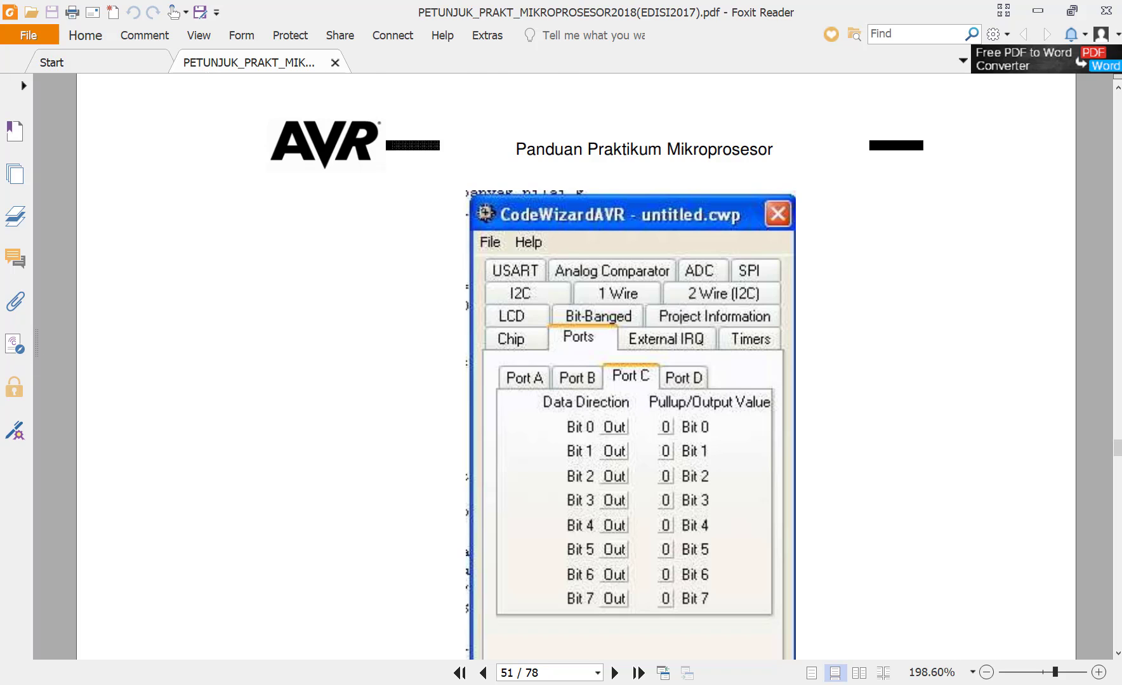
Return to CodeWizardAVR and set Port C bits 0 to 7 as outputs with output value 0
key(alt+Tab)
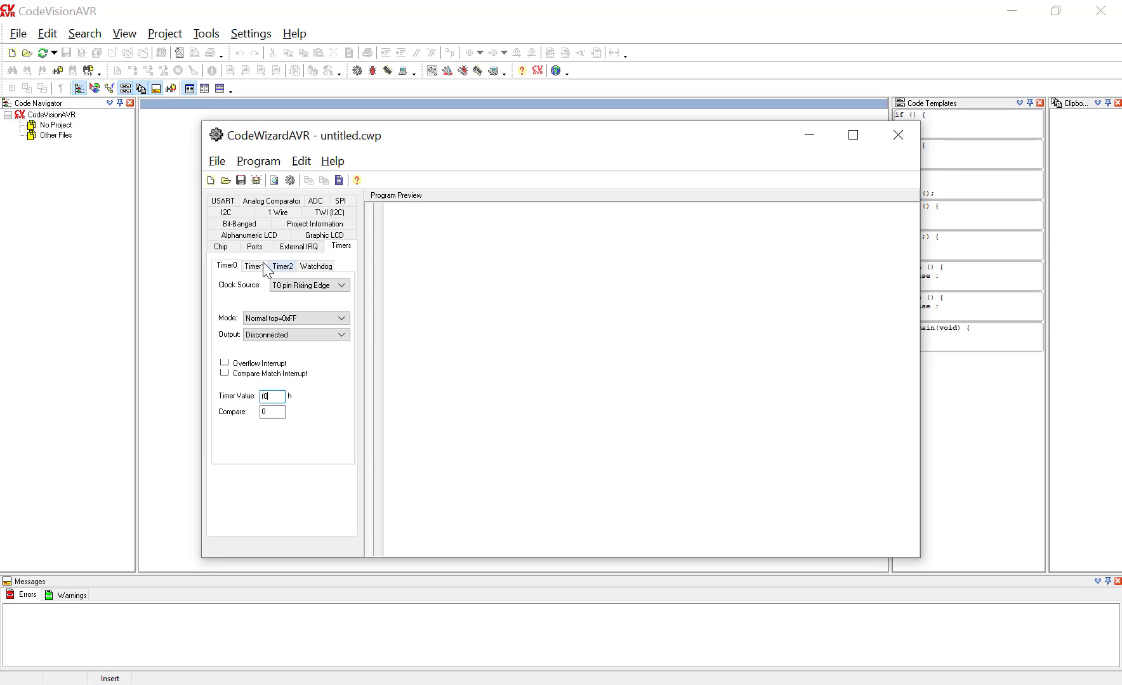
click(254, 246)
click(281, 267)
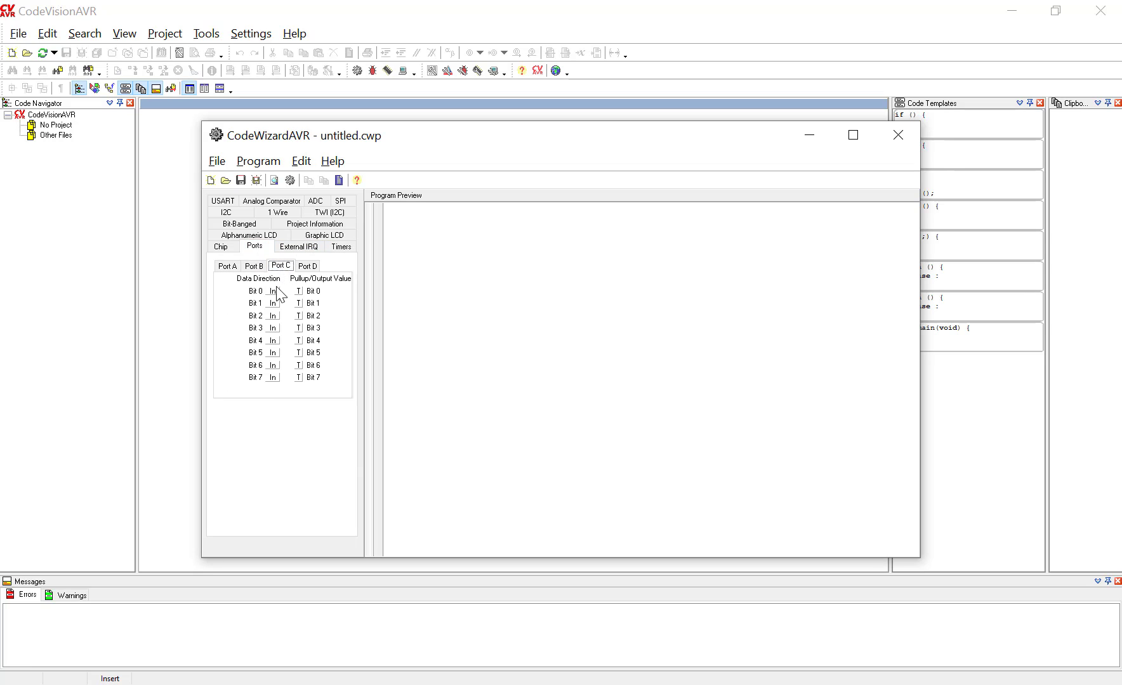
click(273, 291)
click(273, 328)
click(272, 341)
click(274, 352)
click(272, 365)
click(273, 377)
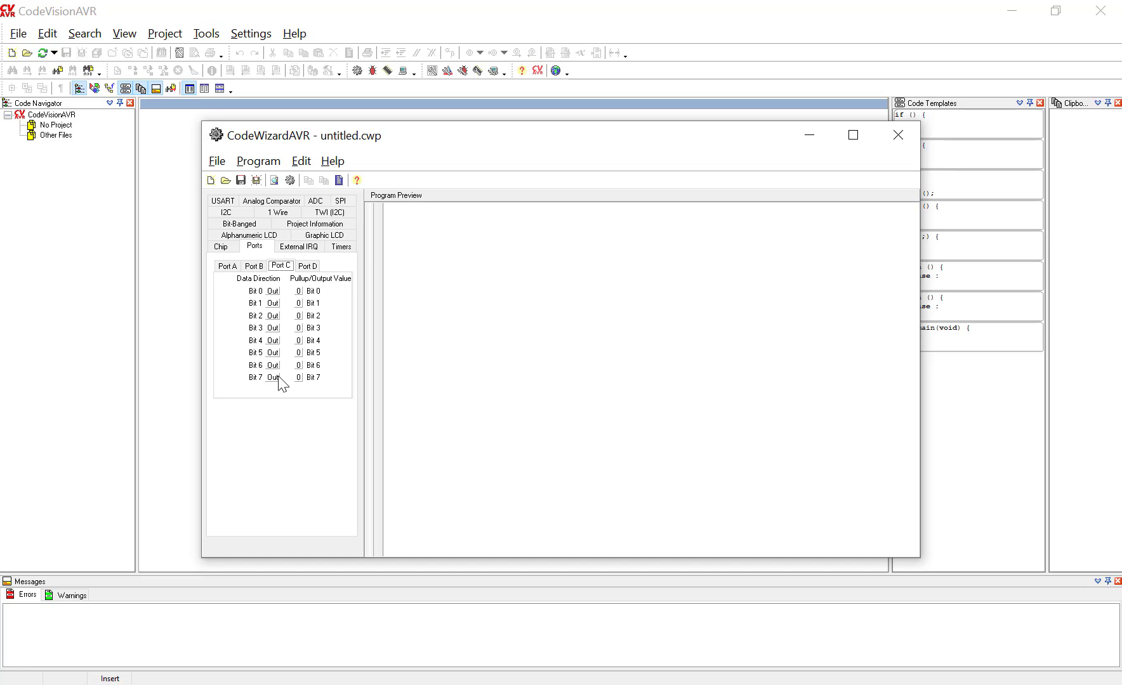
Start generating the program from the CodeWizardAVR configuration
click(266, 164)
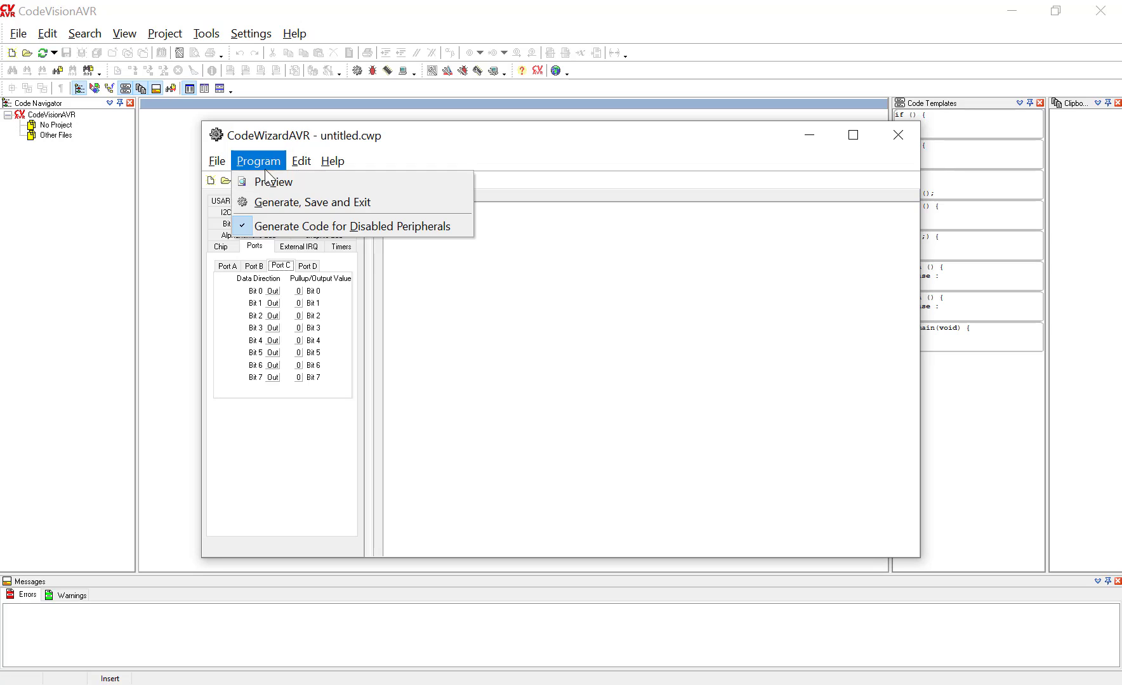
Generate the CodeWizardAVR code and save the C source file as program_3_4 in the Unit 3 folder
click(297, 204)
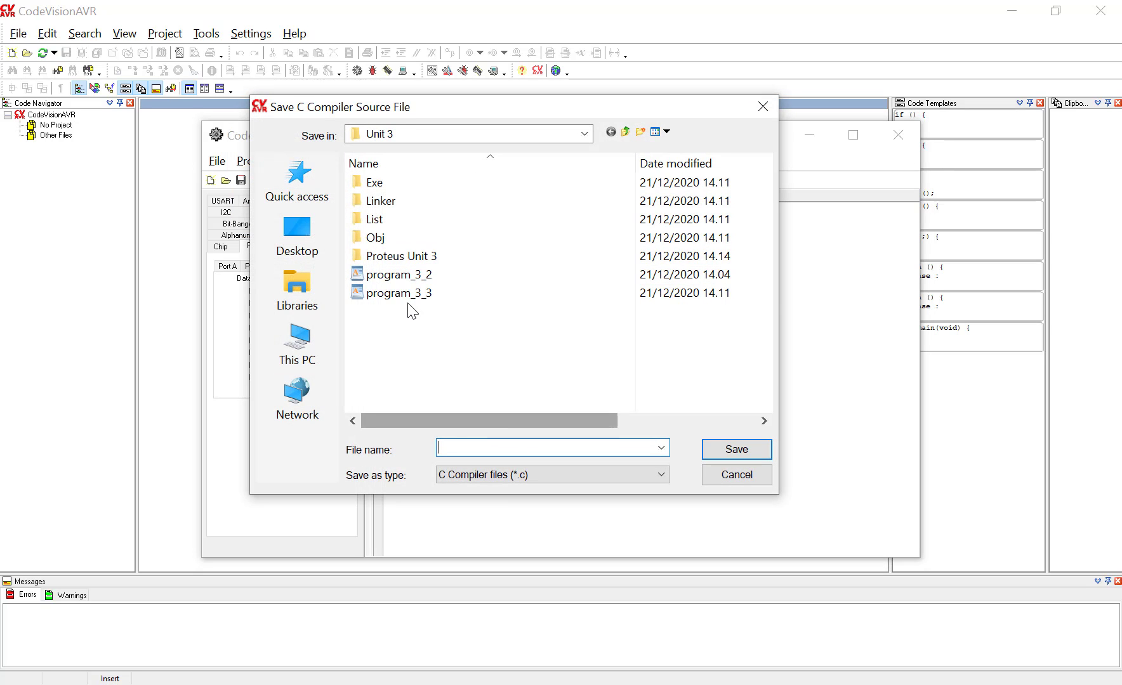
click(407, 294)
click(542, 448)
click(541, 444)
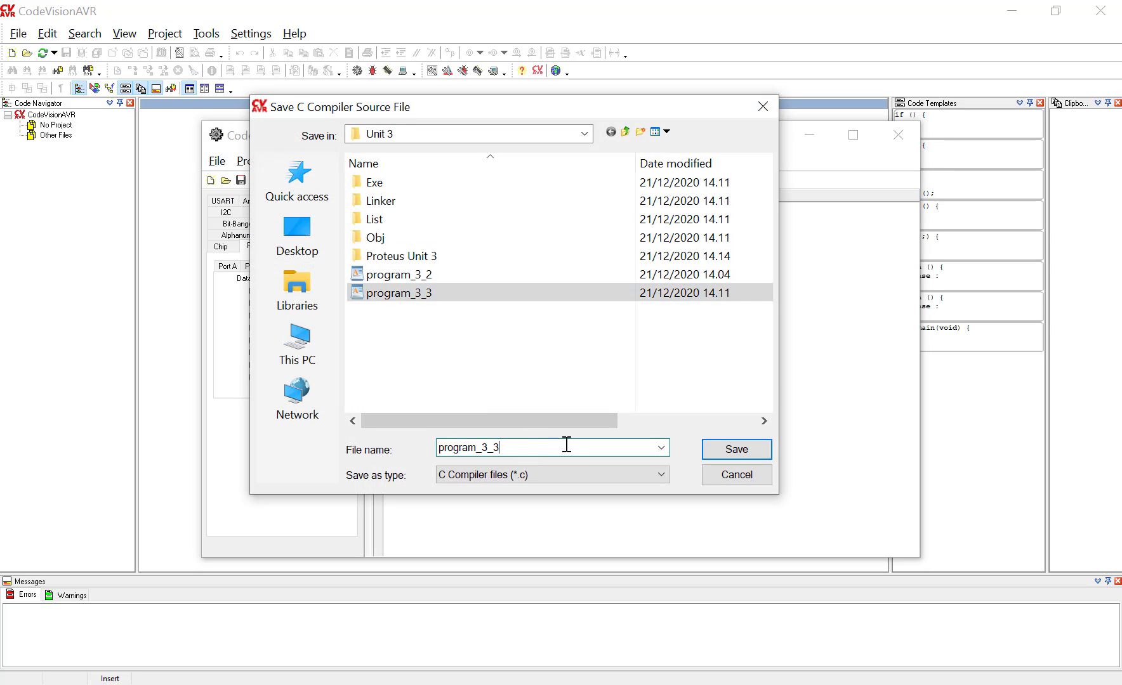
key(BackSpace)
text(4)
click(739, 454)
key(ctrl+c)
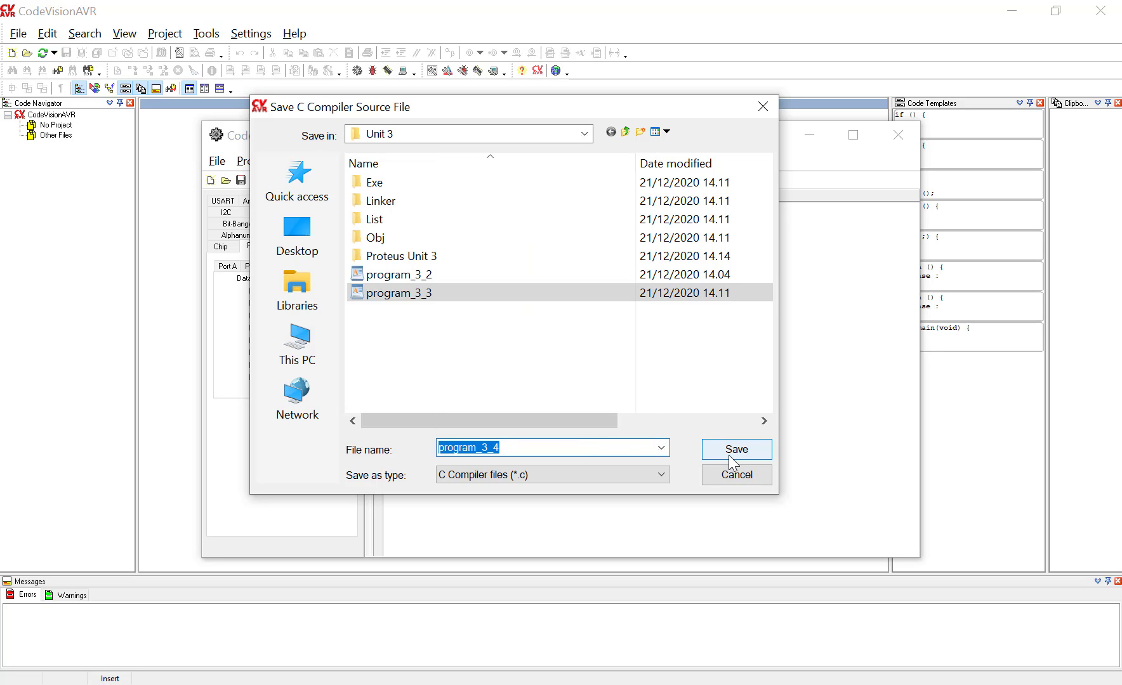
click(732, 455)
Save the project file and the CodeWizardAVR configuration under the same name, program_3_4
key(ctrl+v)
key(Return)
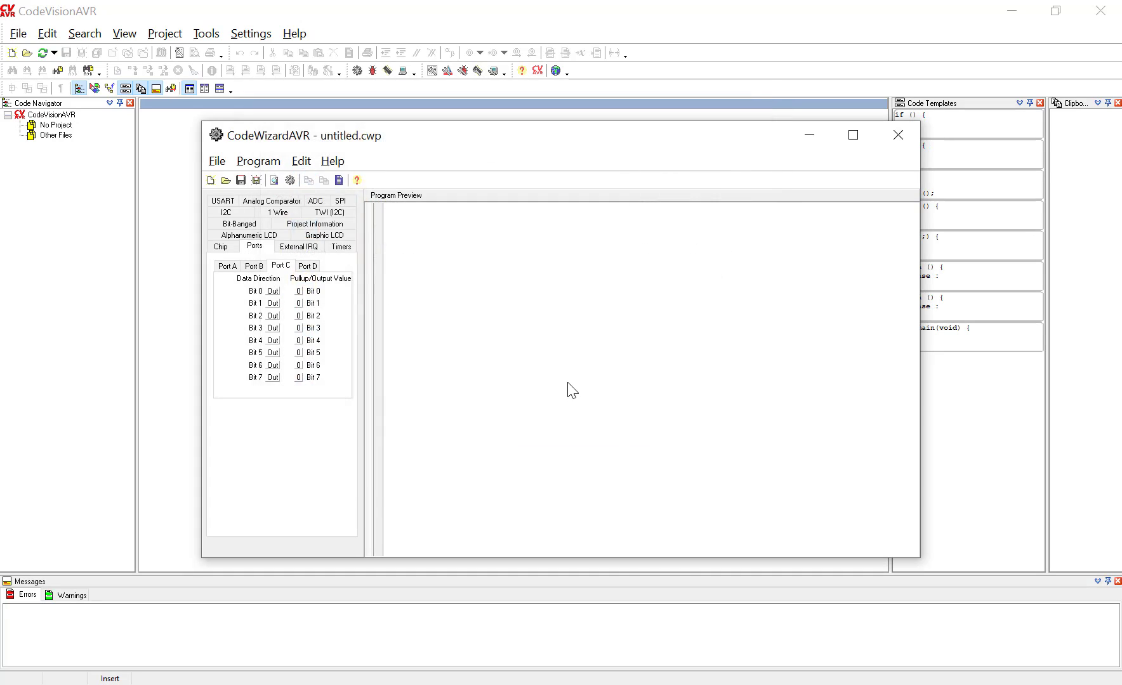
key(ctrl+v)
key(Return)
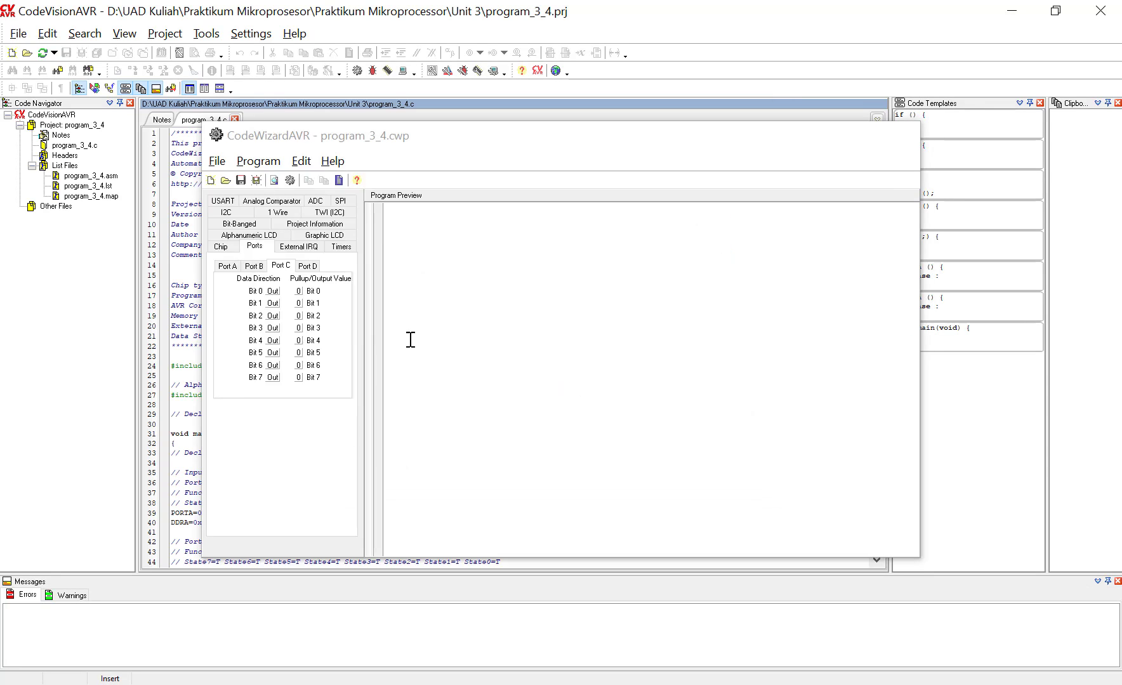
Switch to the lab manual in Foxit Reader and copy the #include <delay.h> and #include <stdio.h> lines from instruction b
key(alt+Tab)
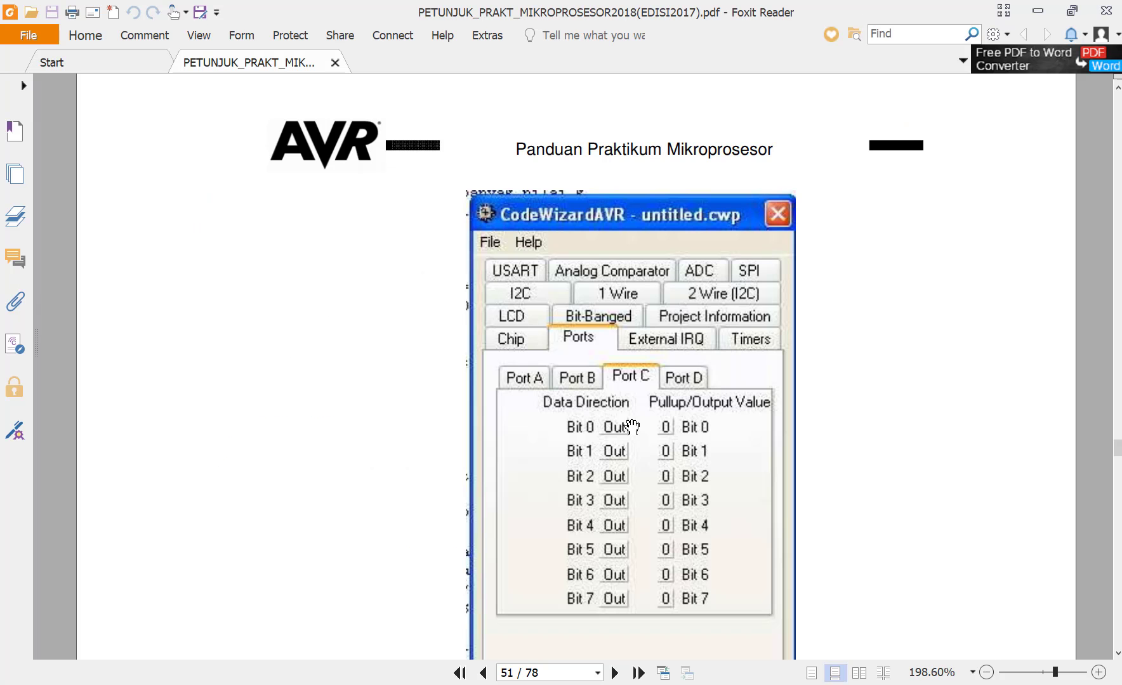
scroll(631, 426, down, 10)
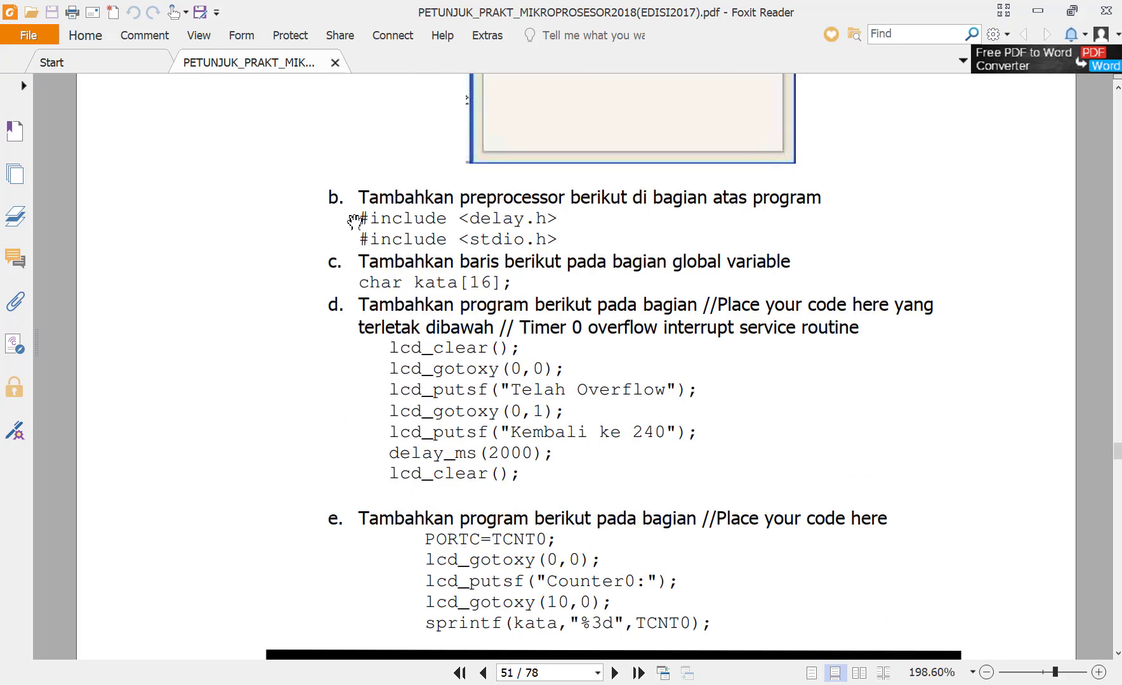
scroll(720, 341, down, 14)
scroll(717, 409, up, 5)
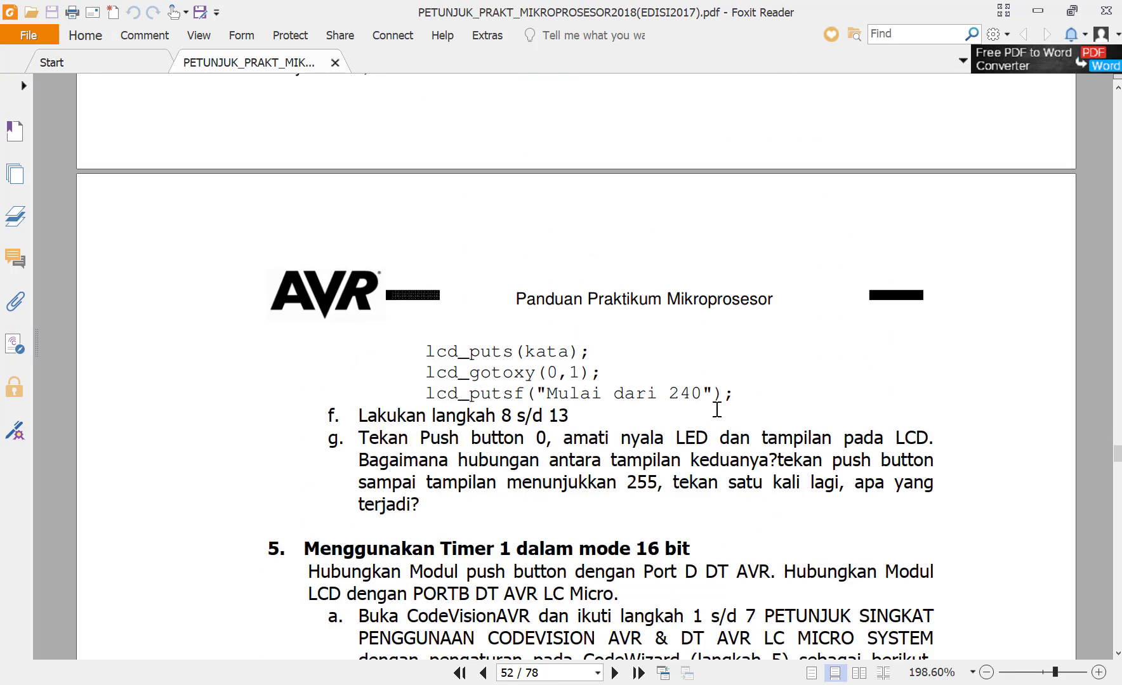
scroll(717, 409, up, 10)
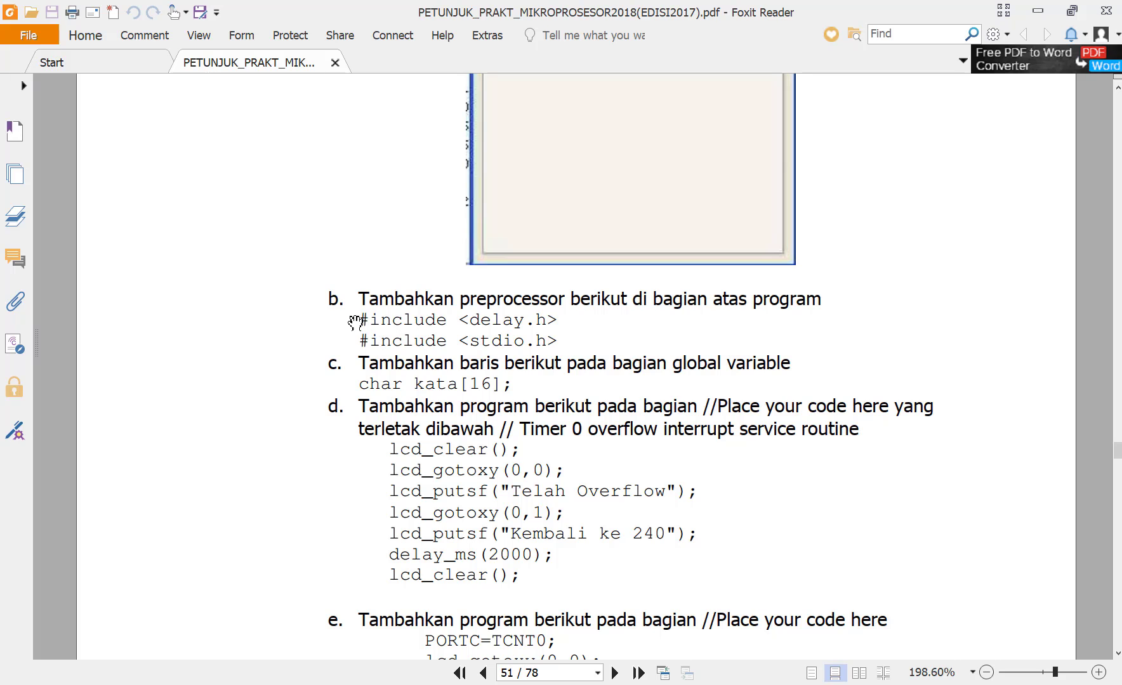
drag(357, 318, 571, 346)
key(ctrl+c)
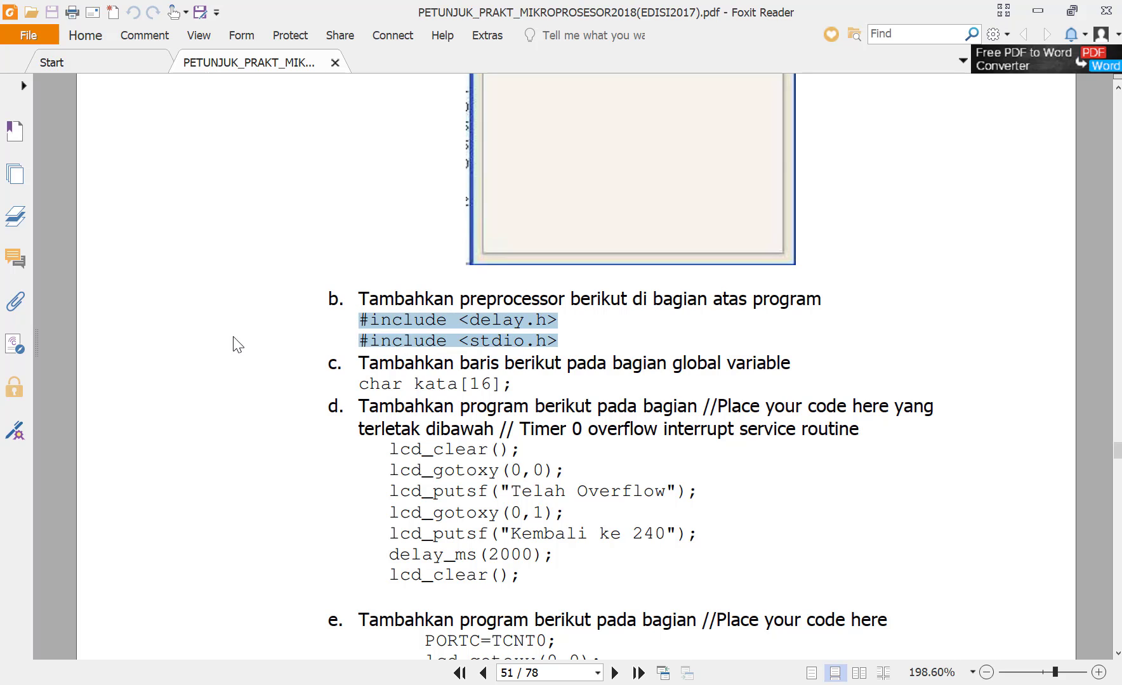
Switch back to CodeVisionAVR and insert the copied #include <delay.h> and #include <stdio.h> lines directly below #include <mega8535.h>
key(alt+Tab)
click(295, 366)
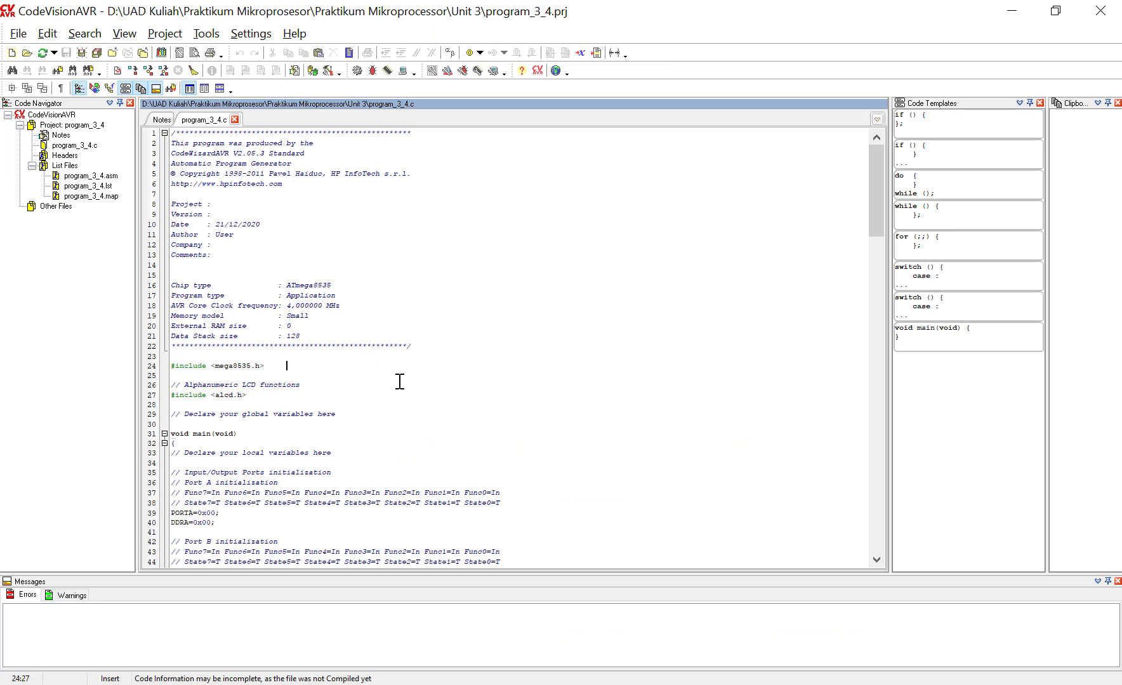
key(BackSpace)
key(BackSpace)
key(BackSpace)
key(BackSpace)
key(Return)
key(ctrl+v)
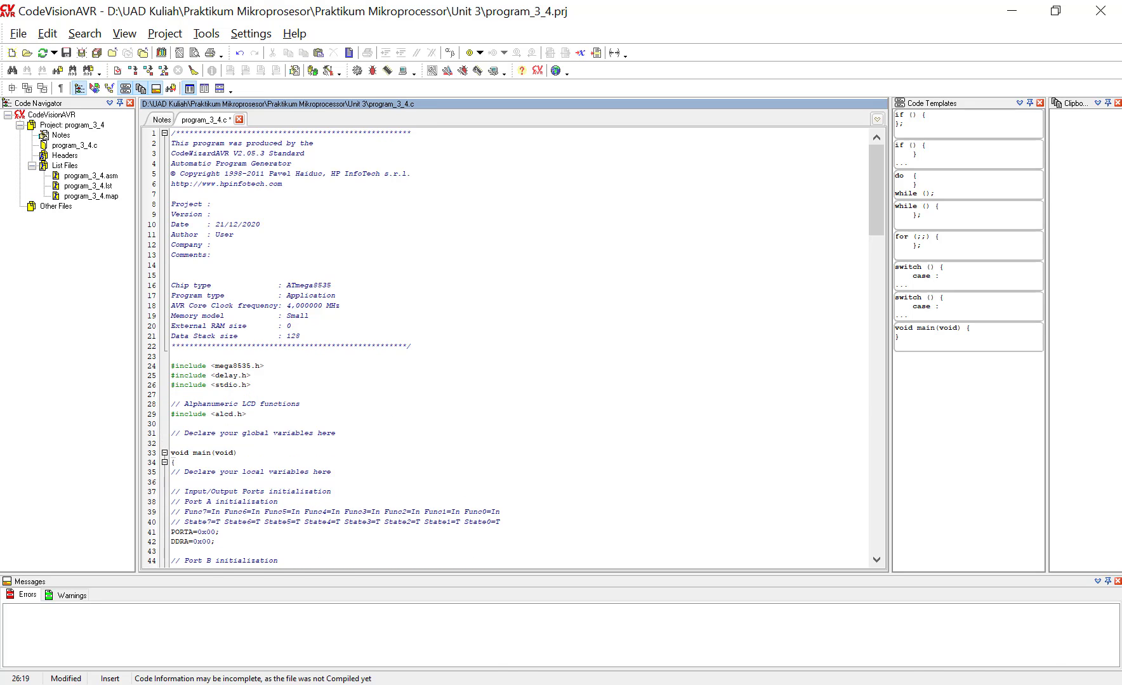
Copy the declaration char kata[16]; from instruction c in Foxit Reader into program_3_4.c in CodeVisionAVR, one blank line below #include <alcd.h>
key(alt+Tab)
scroll(538, 311, down, 1)
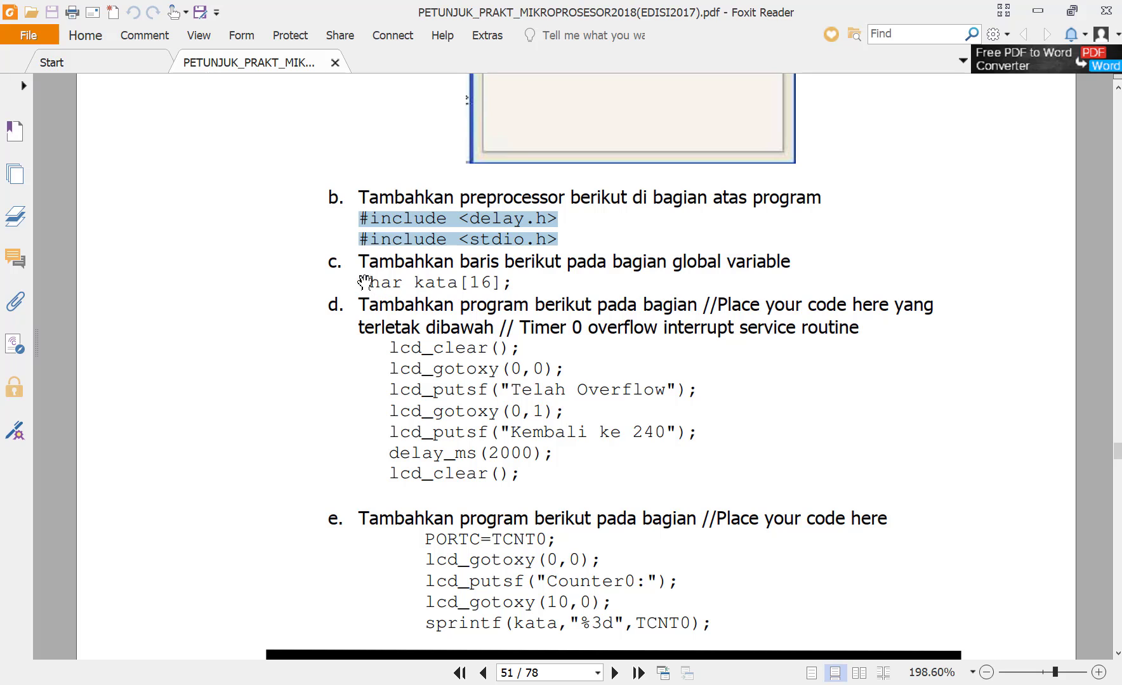
drag(359, 282, 517, 285)
key(ctrl+c)
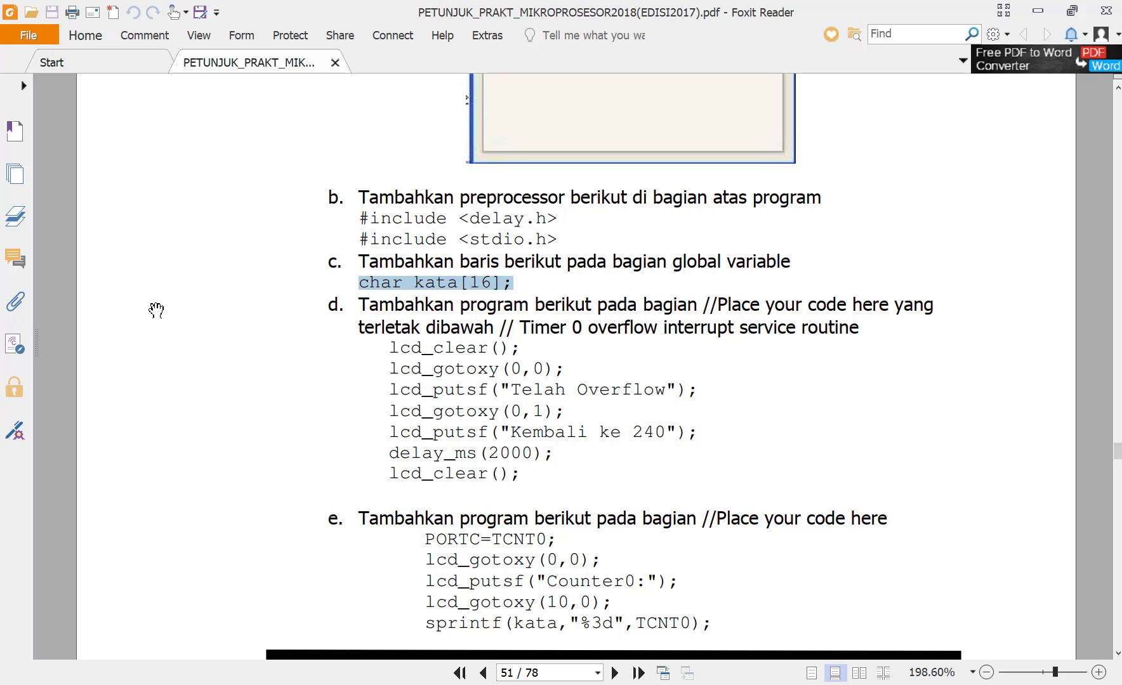
key(alt+Tab)
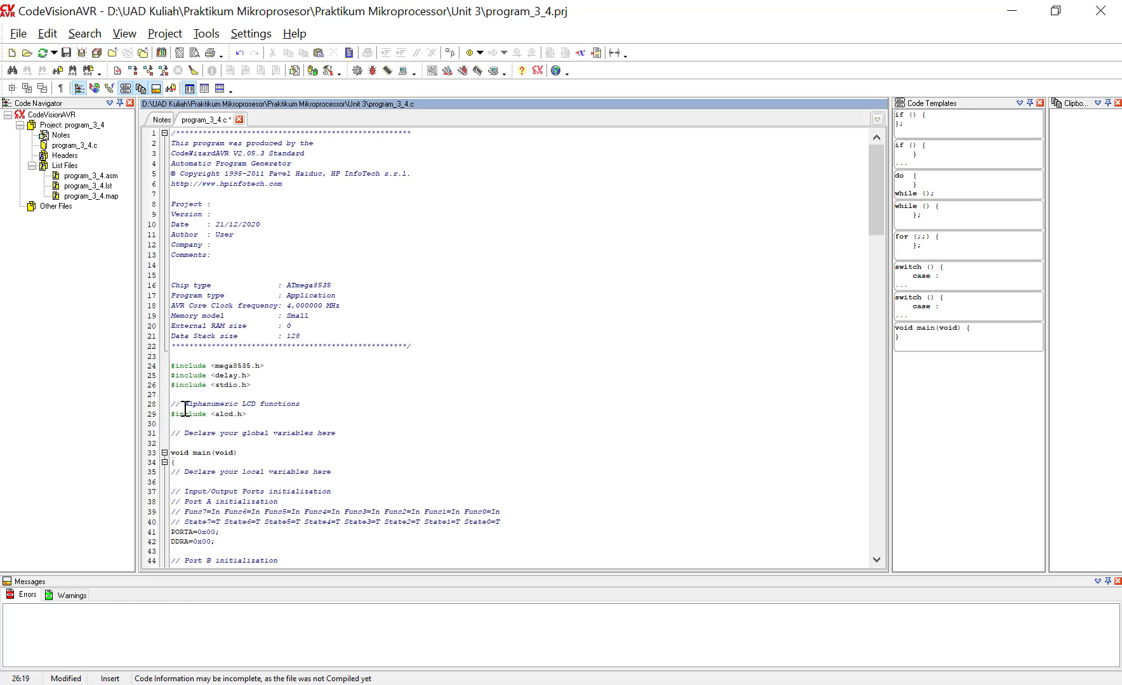
click(278, 422)
key(Return)
key(Return)
key(ctrl+v)
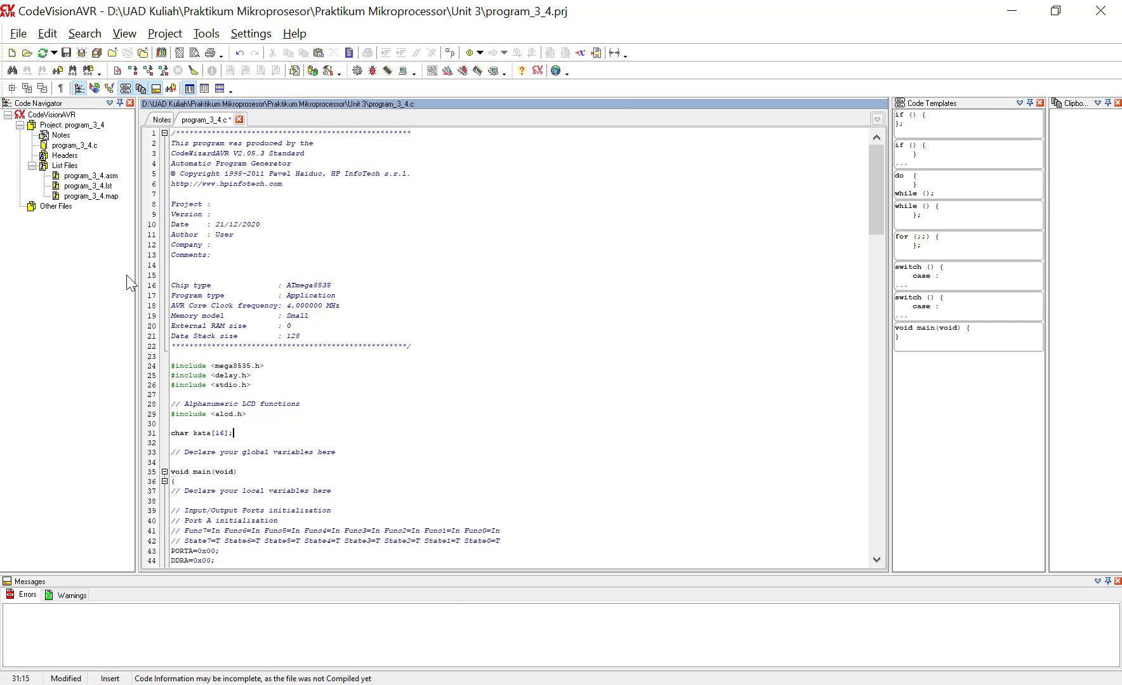
Switch to Foxit Reader and select instruction d's Timer 0 overflow code, from the first lcd_clear(); through the last lcd_clear();
key(alt+Tab)
scroll(444, 286, down, 2)
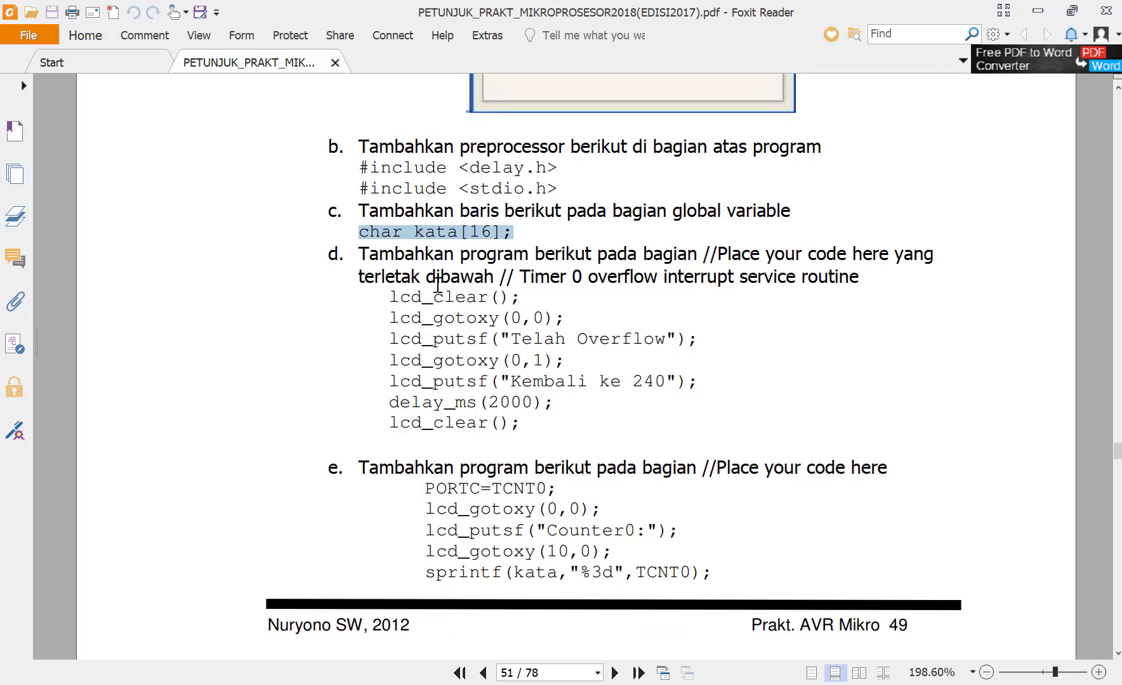
drag(393, 298, 532, 435)
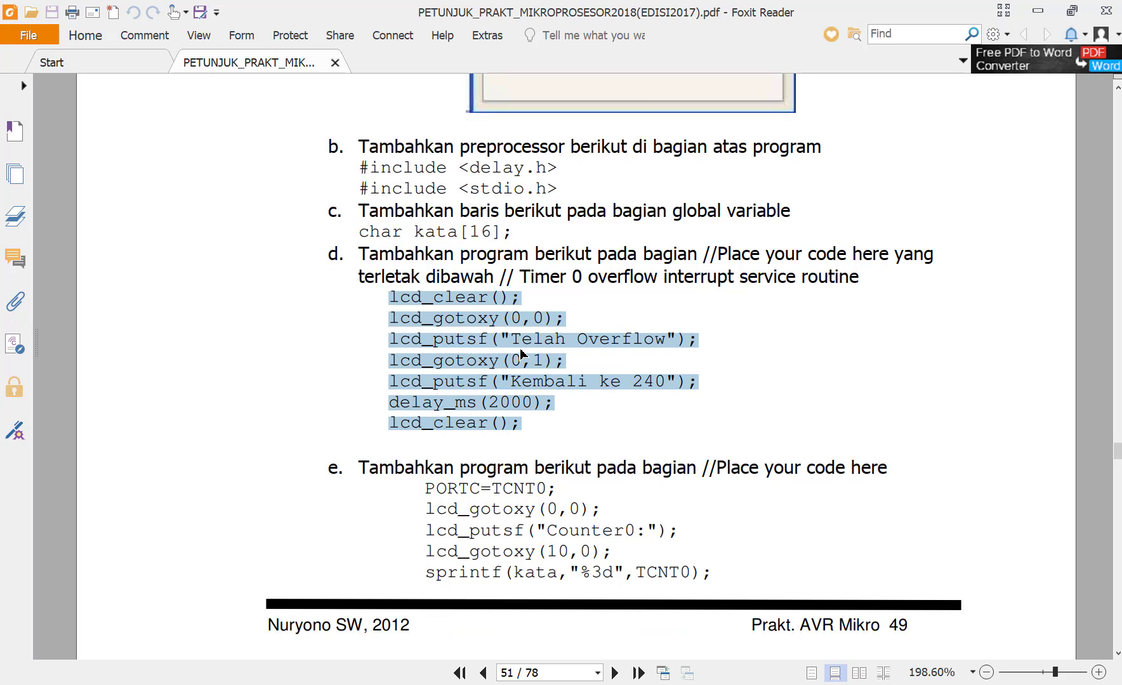
Switch to CodeVisionAVR and search program_3_4.c for the Timer 0 overflow interrupt service routine, checking it against the manual
key(alt+Tab)
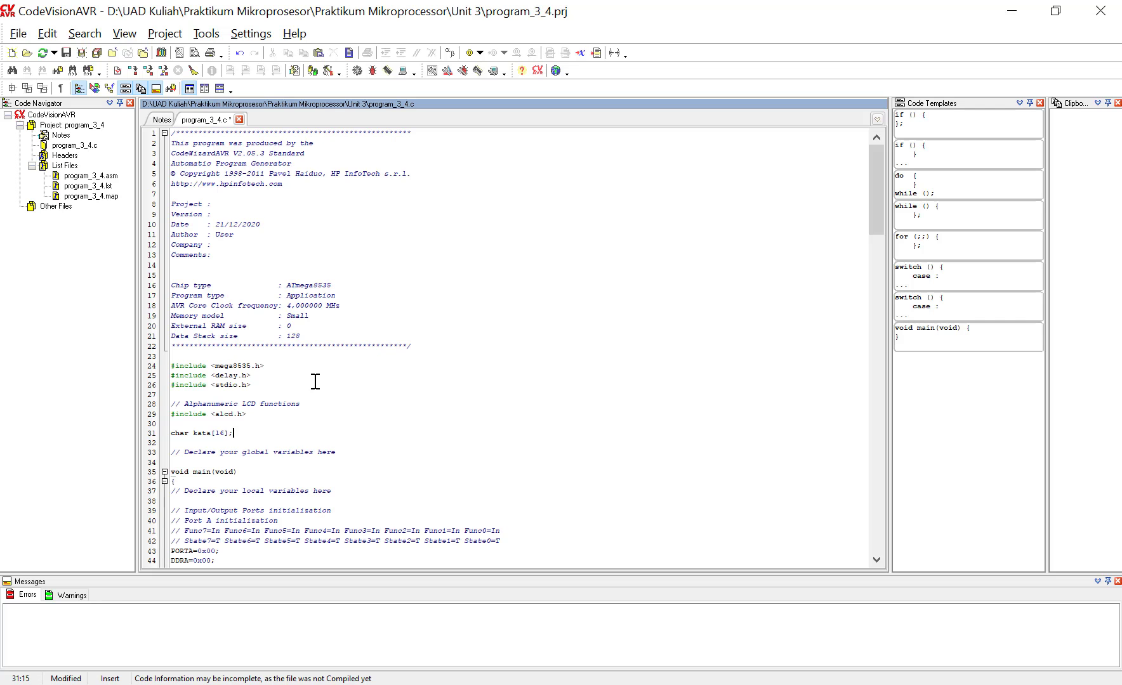
scroll(324, 384, down, 2)
scroll(327, 387, down, 1)
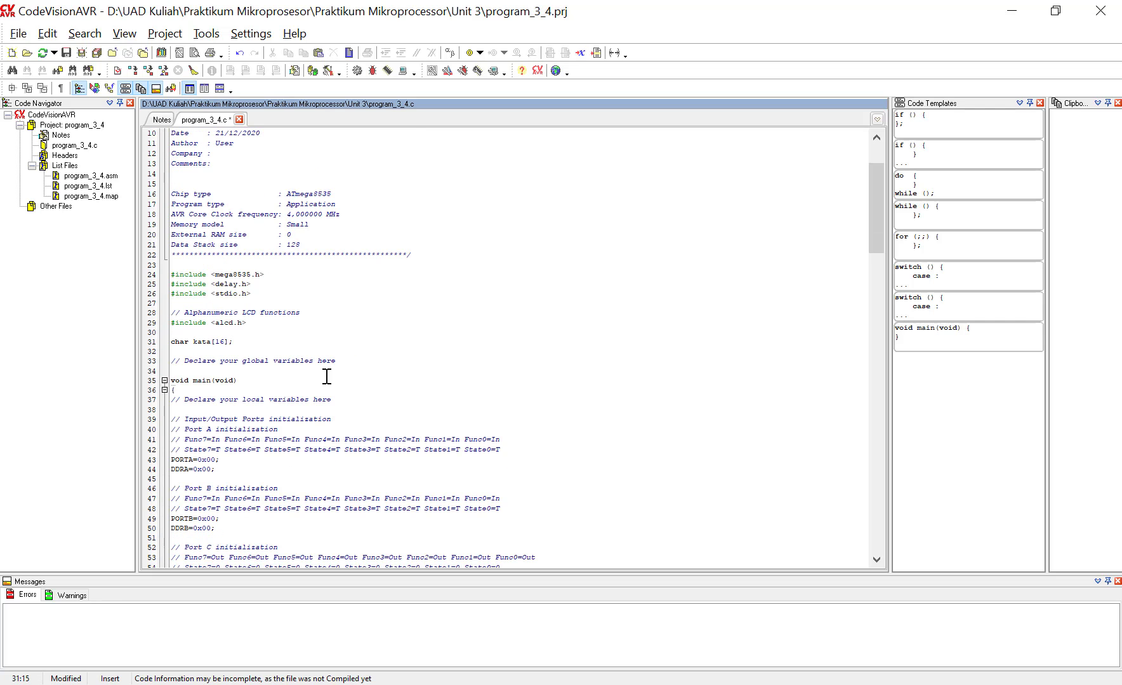
scroll(341, 362, down, 9)
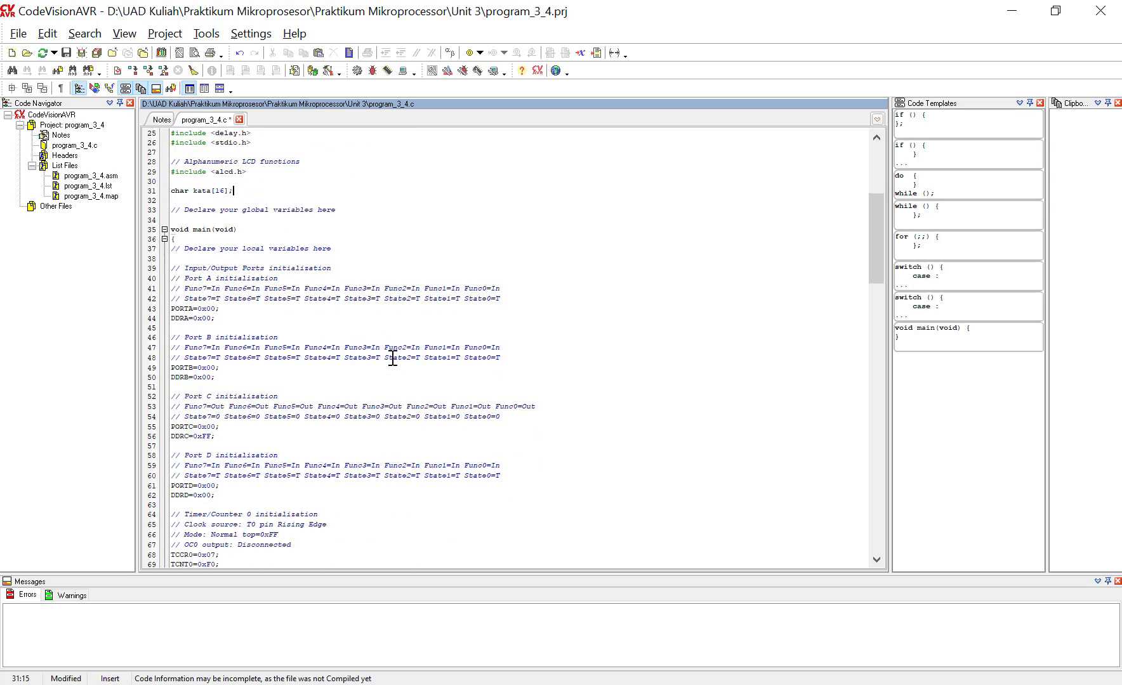
scroll(393, 359, down, 15)
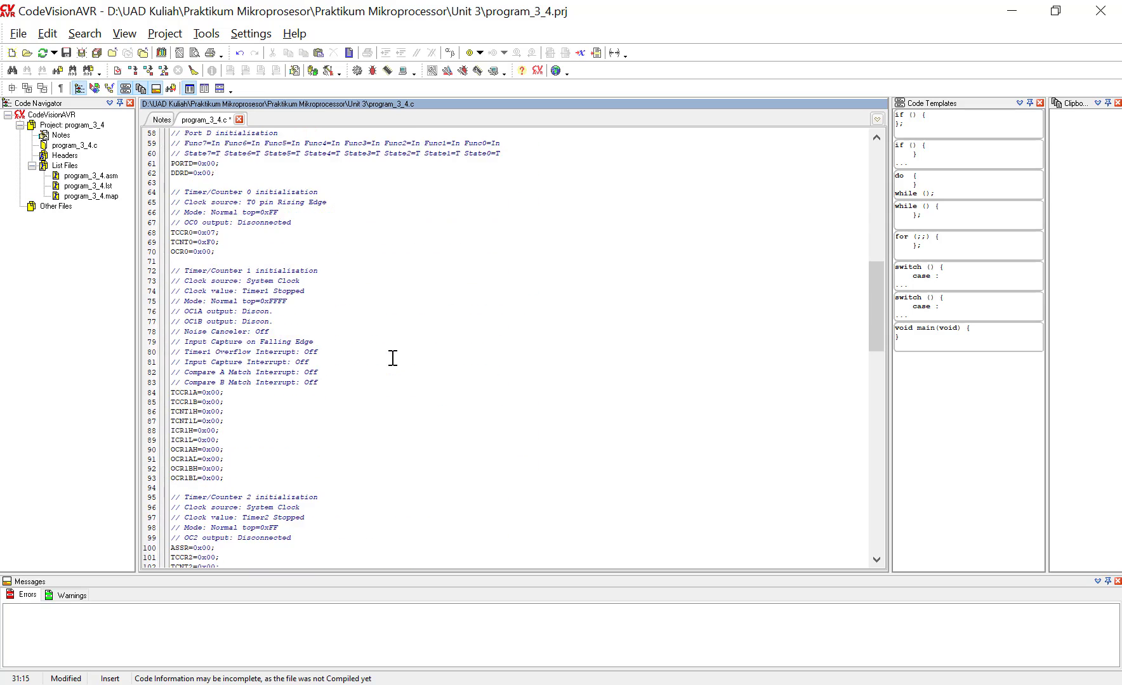
scroll(393, 359, down, 14)
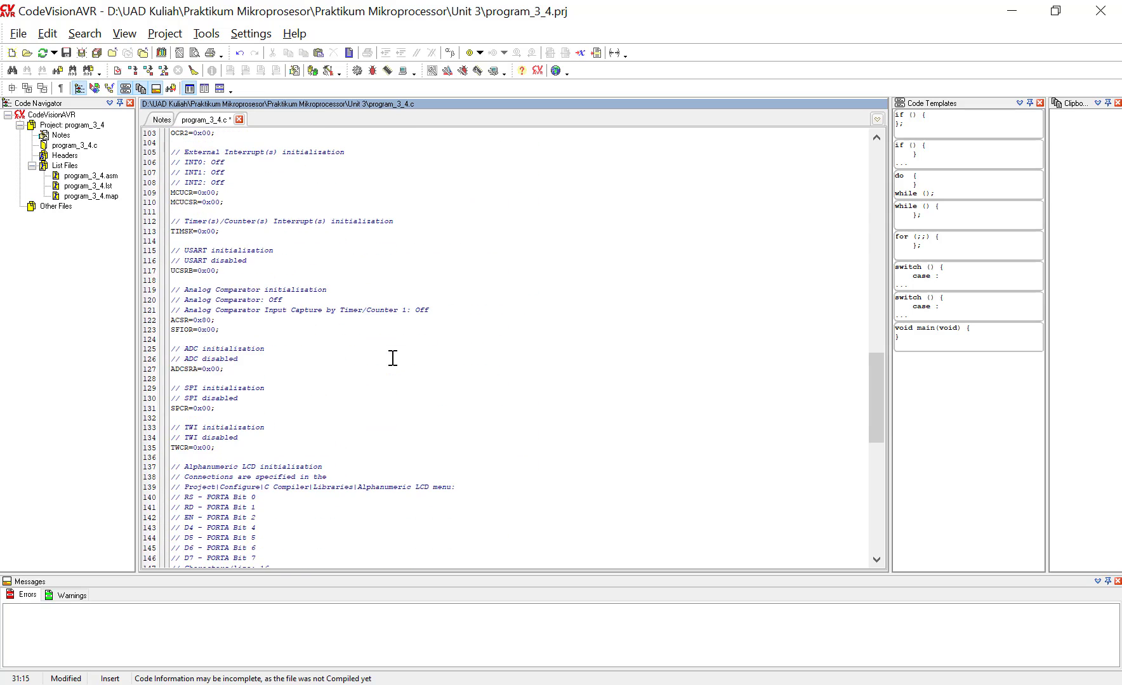
key(alt+Tab)
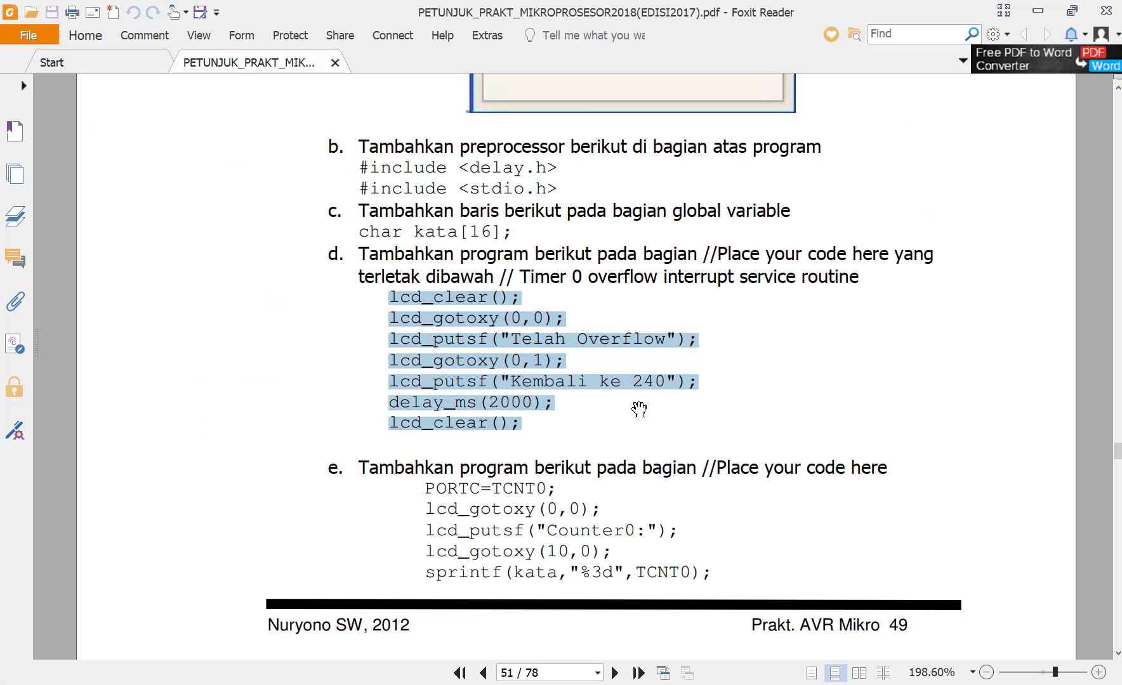
key(alt+Tab)
scroll(459, 371, up, 15)
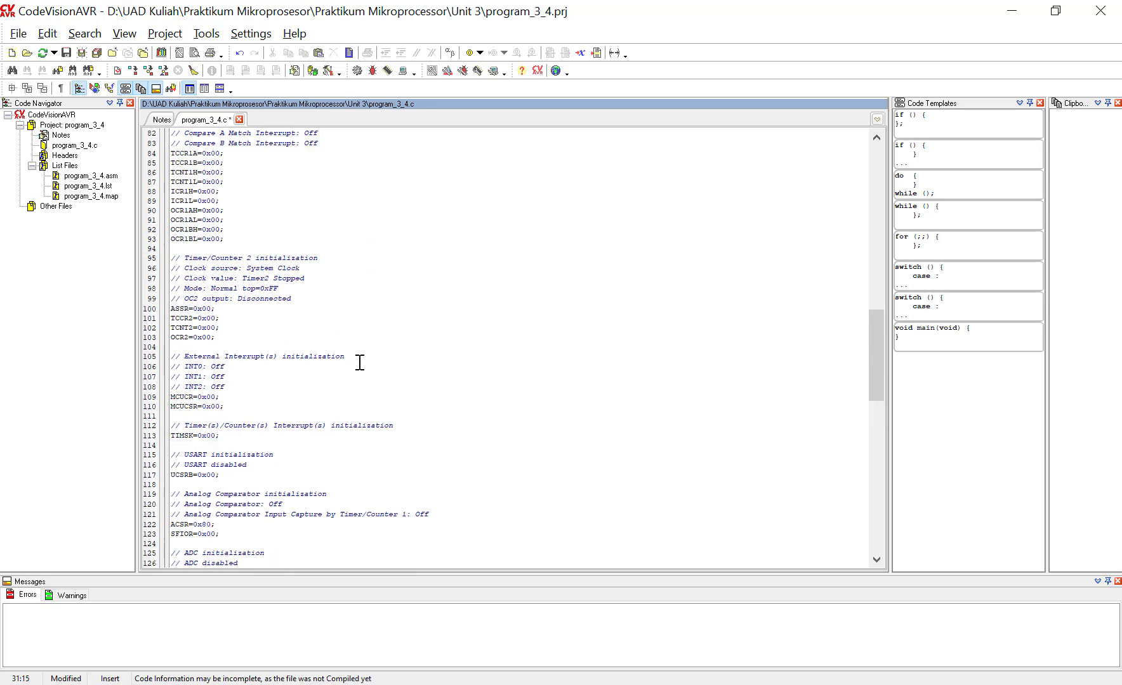
scroll(334, 339, up, 20)
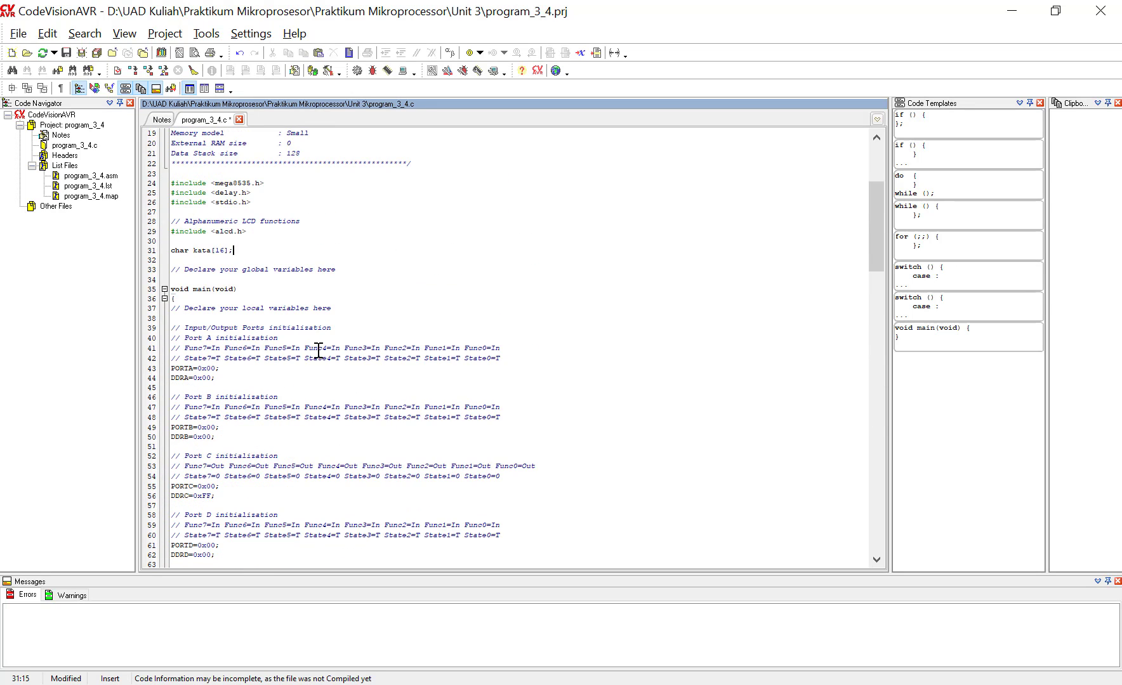
scroll(383, 335, down, 2)
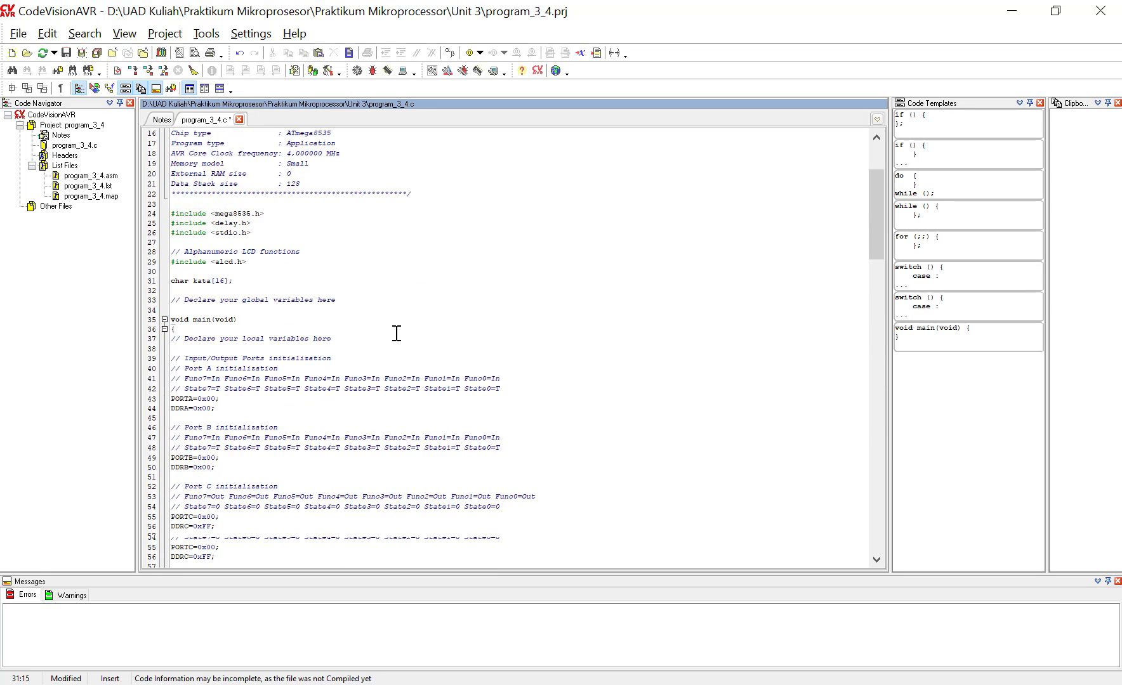
Switch to Foxit Reader and reread instructions d and e for where each code block belongs
key(alt+Tab)
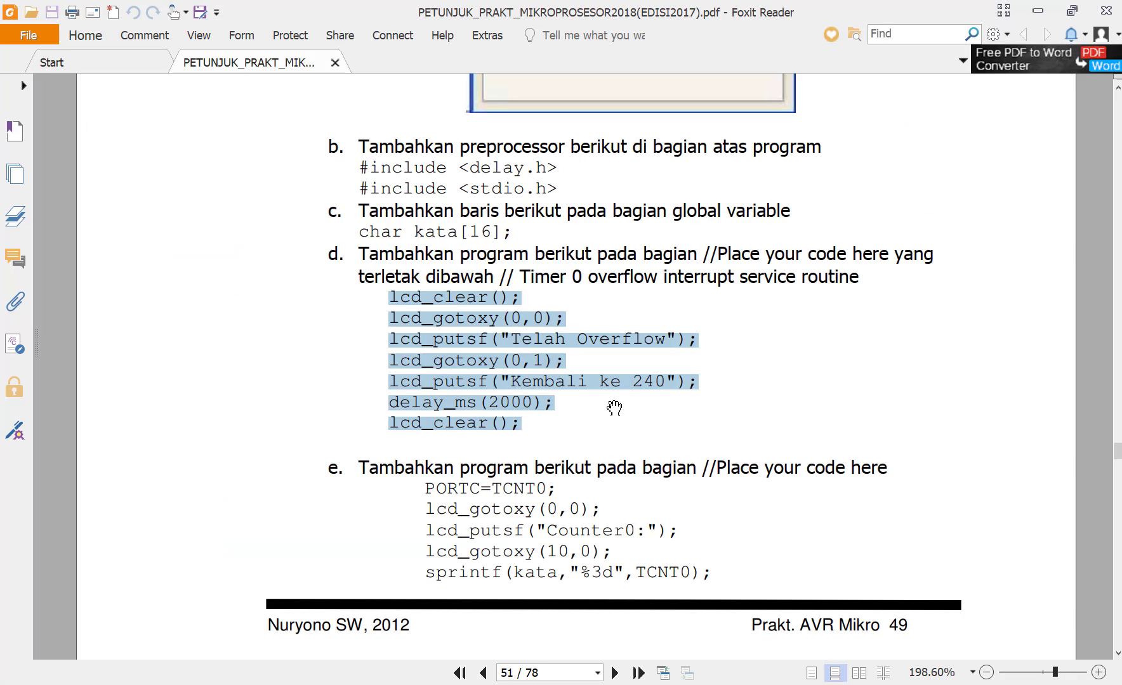
scroll(681, 396, down, 15)
scroll(716, 451, up, 11)
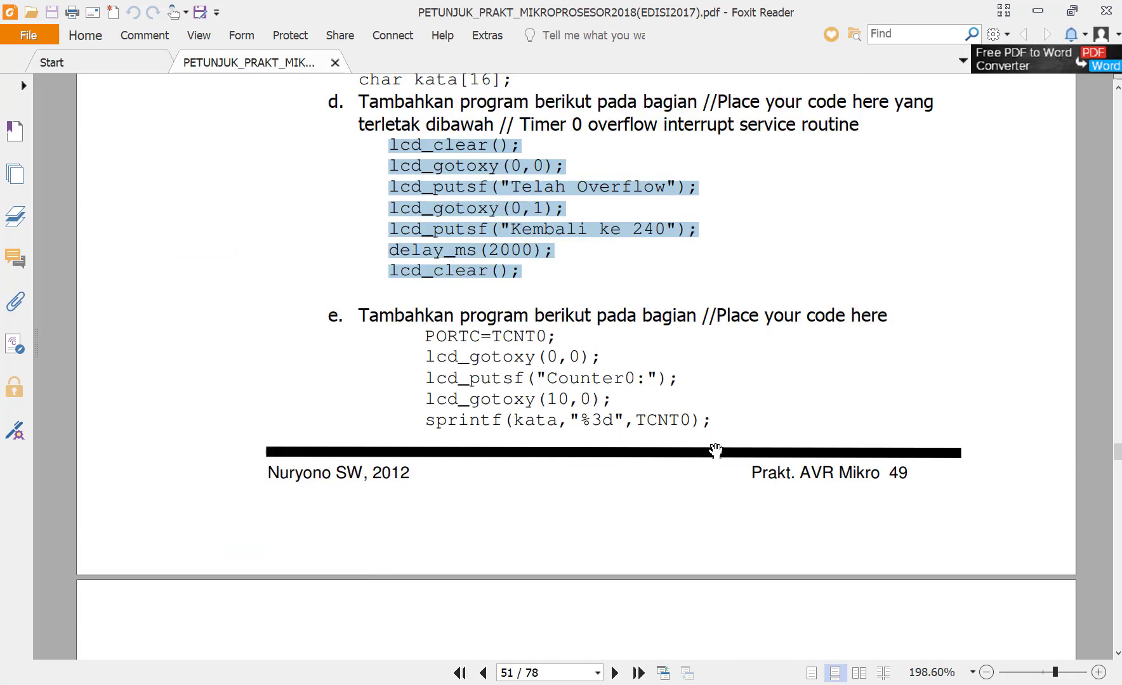
scroll(715, 451, up, 3)
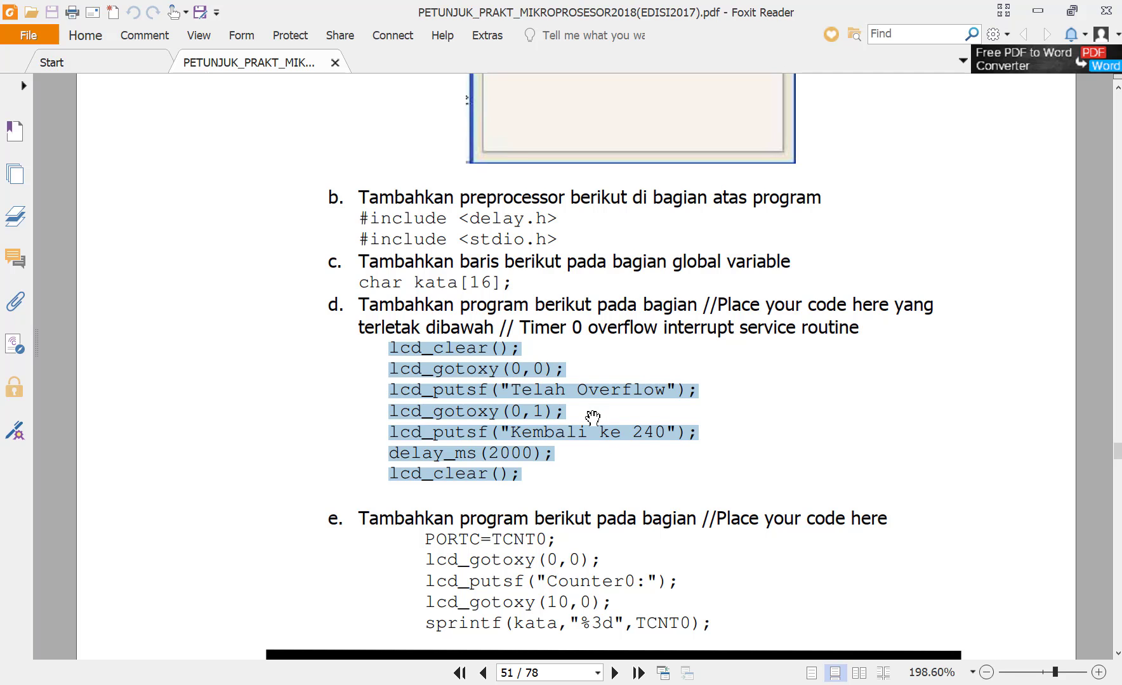
Switch to CodeVisionAVR and examine program_3_4.c through the main while loop for the code placeholders, comparing them with instructions d and e in Foxit Reader
key(alt+Tab)
scroll(405, 319, down, 16)
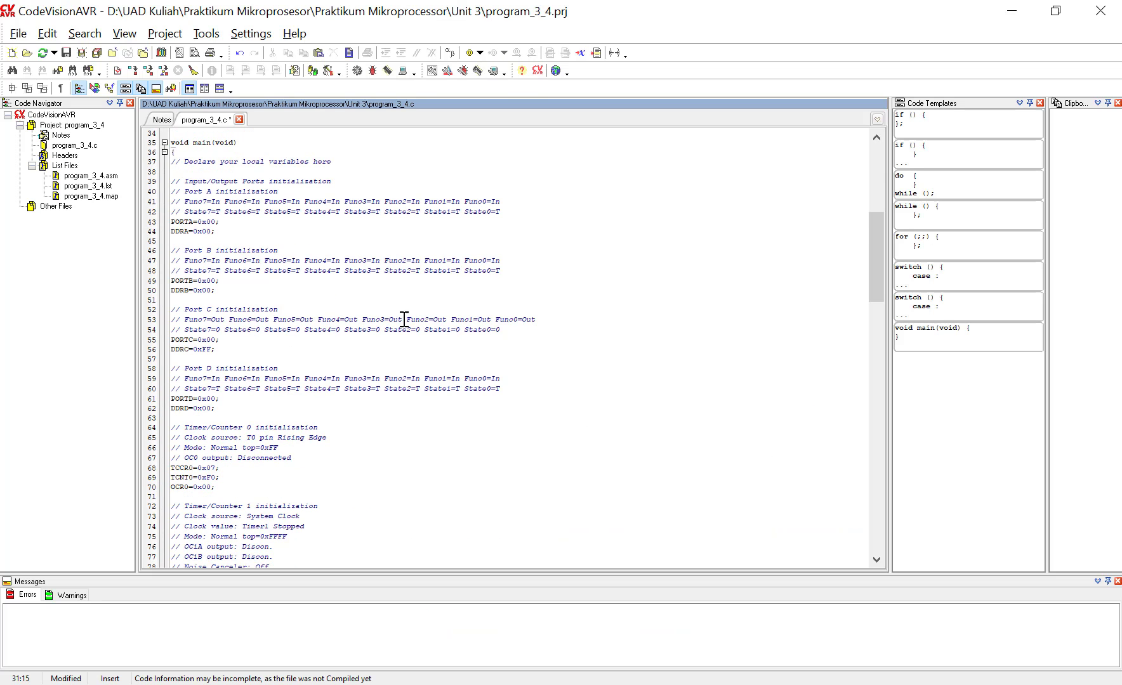
scroll(404, 320, down, 5)
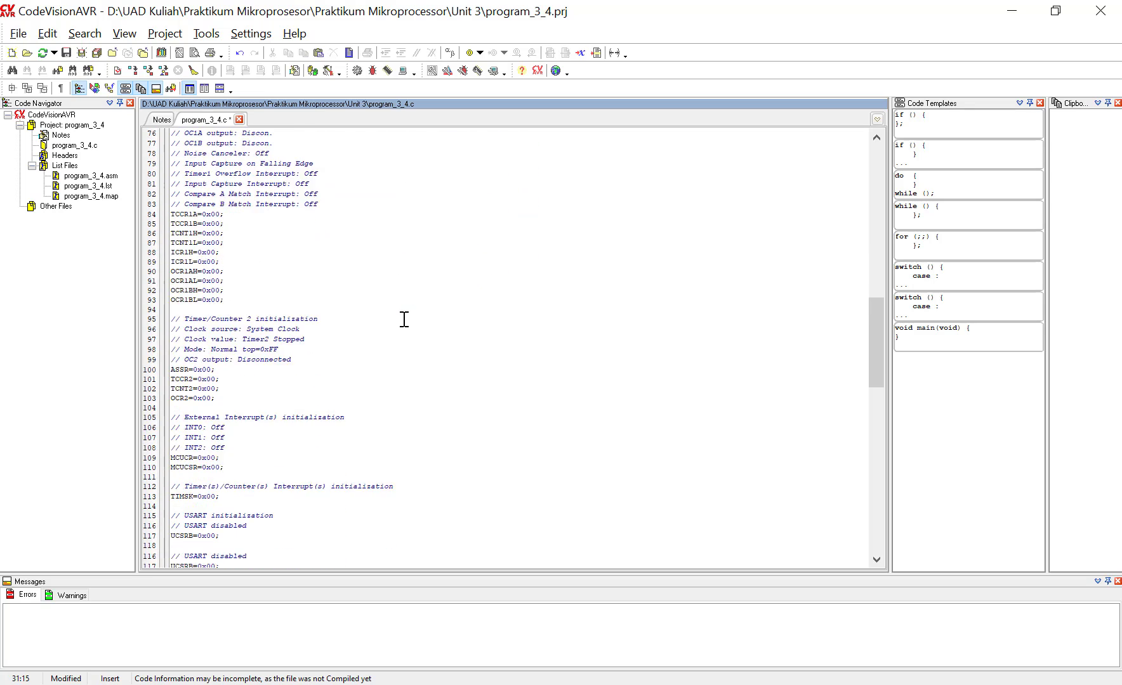
scroll(404, 319, down, 3)
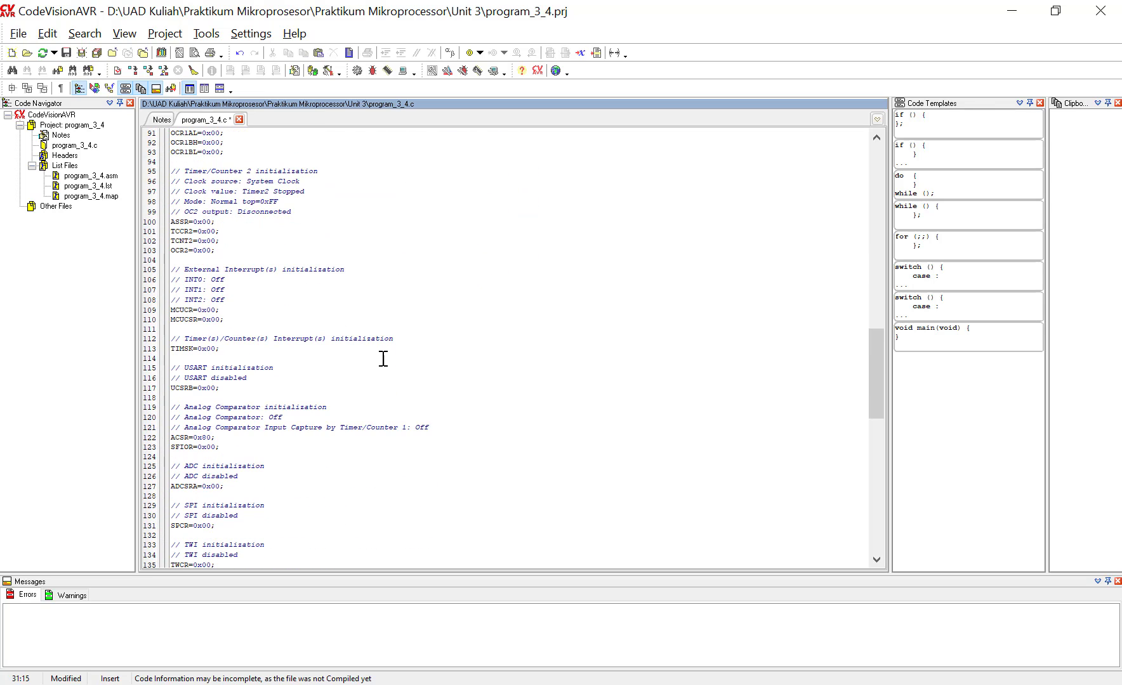
scroll(345, 387, down, 3)
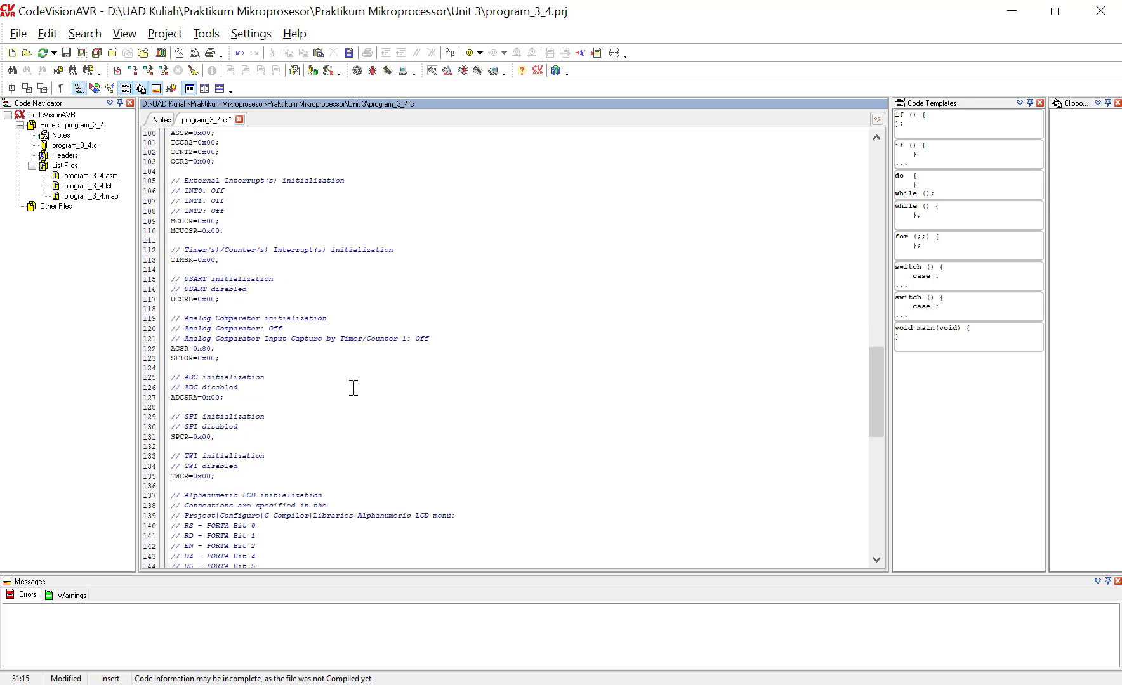
scroll(353, 388, down, 2)
scroll(354, 388, down, 3)
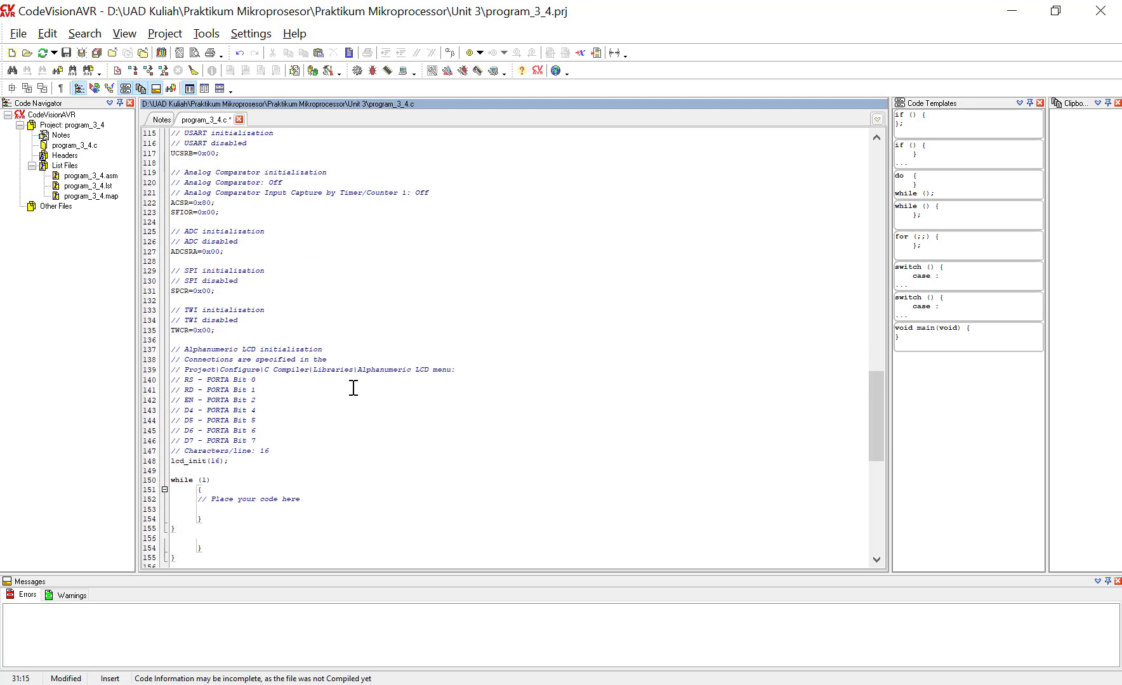
scroll(353, 388, down, 3)
key(alt+Tab)
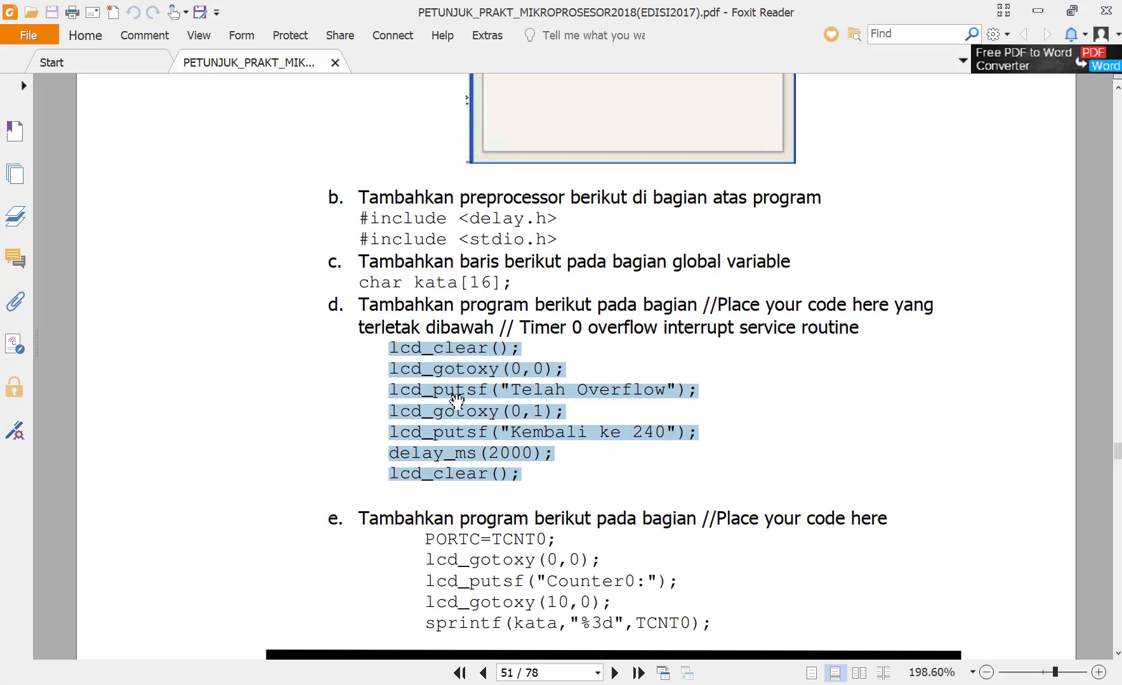
click(756, 417)
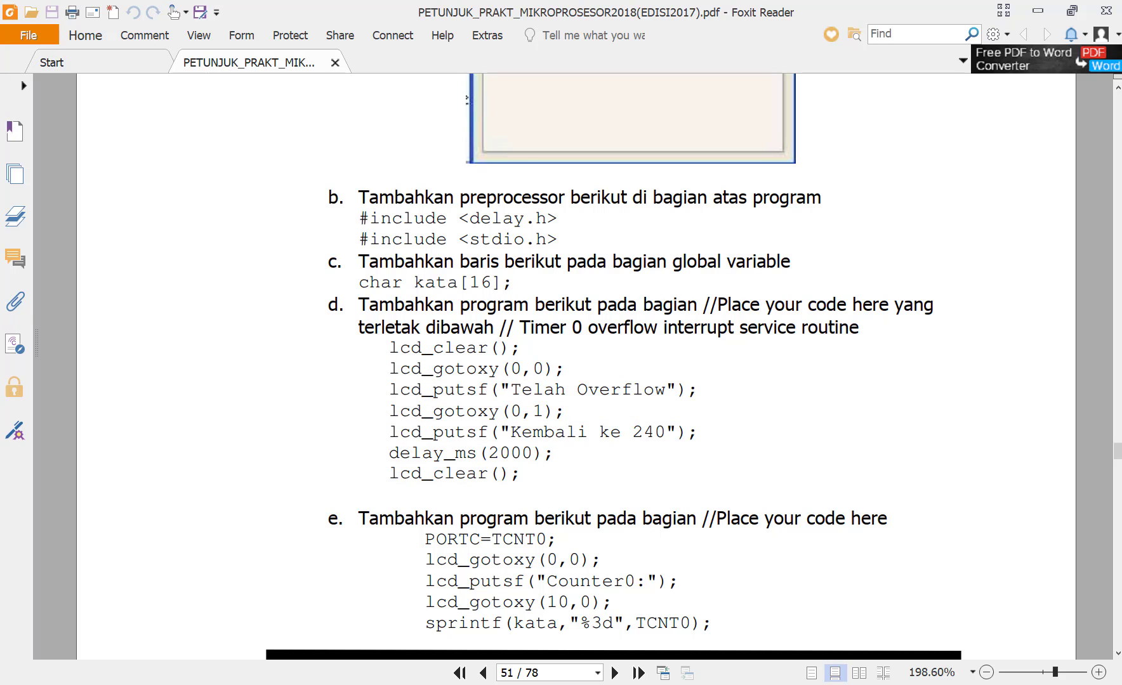
key(alt+Tab)
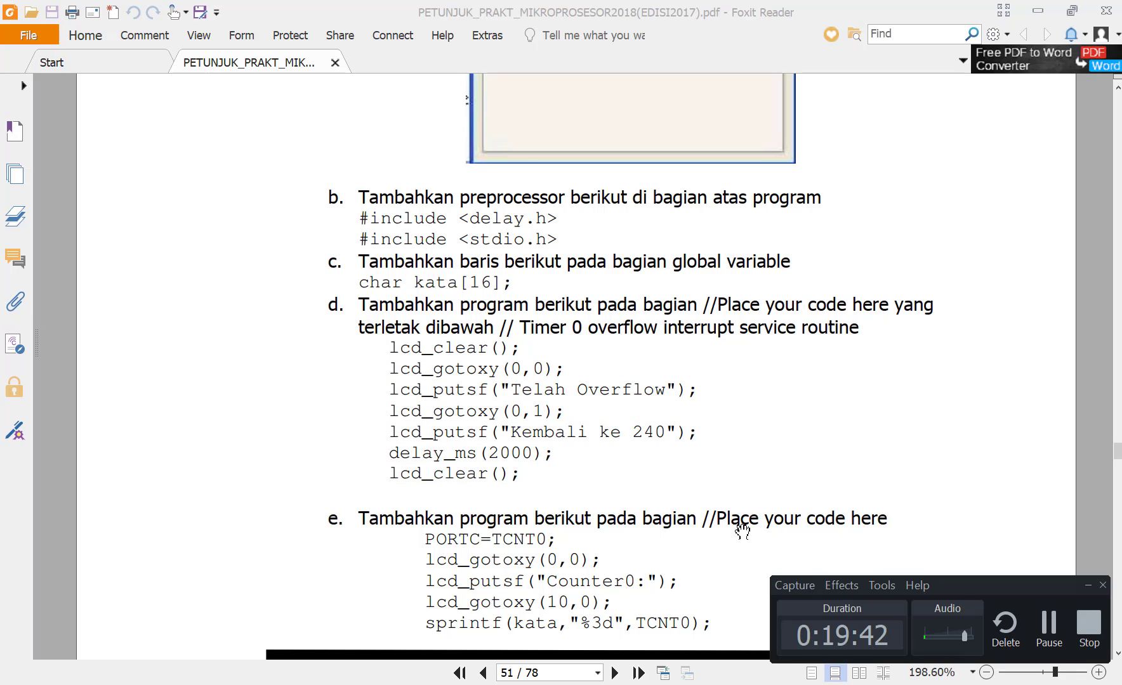
click(1051, 628)
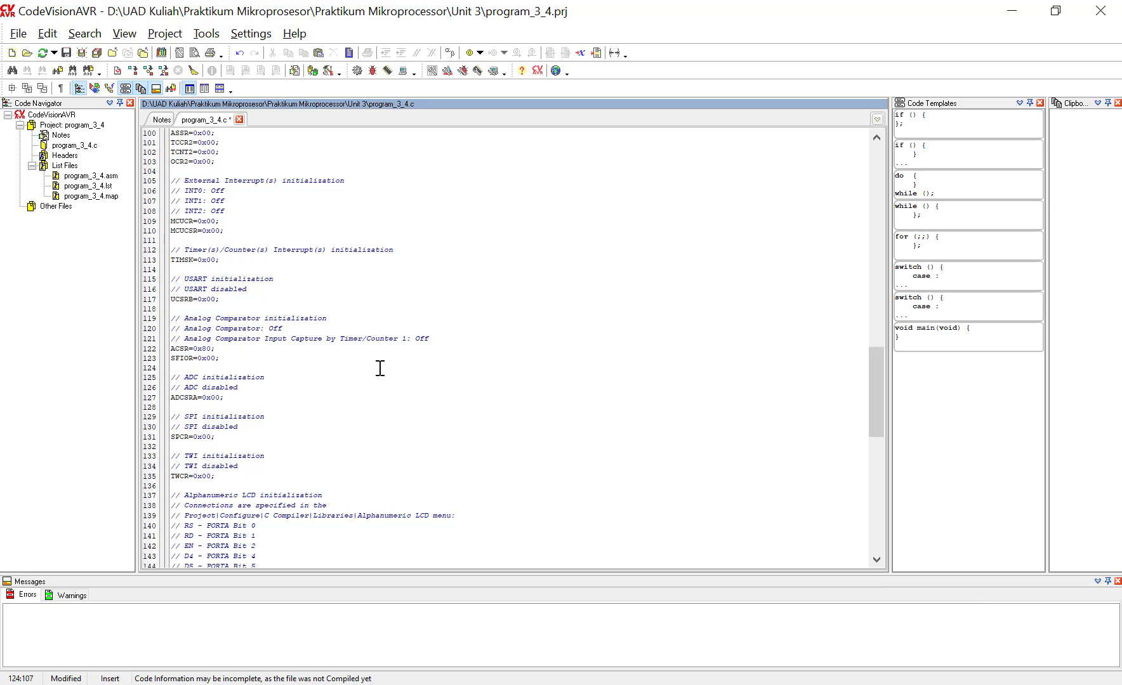
Close the program_3_4 project in CodeVisionAVR without saving the changes to program_3_4.c
scroll(134, 295, up, 9)
right_click(83, 125)
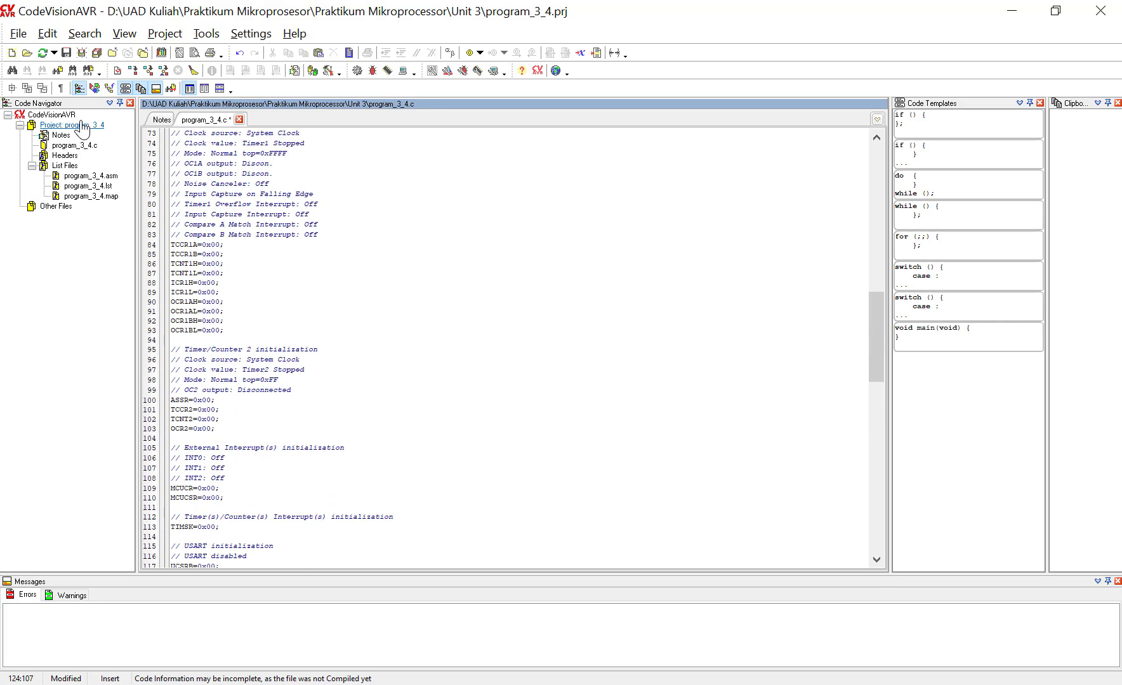
click(129, 176)
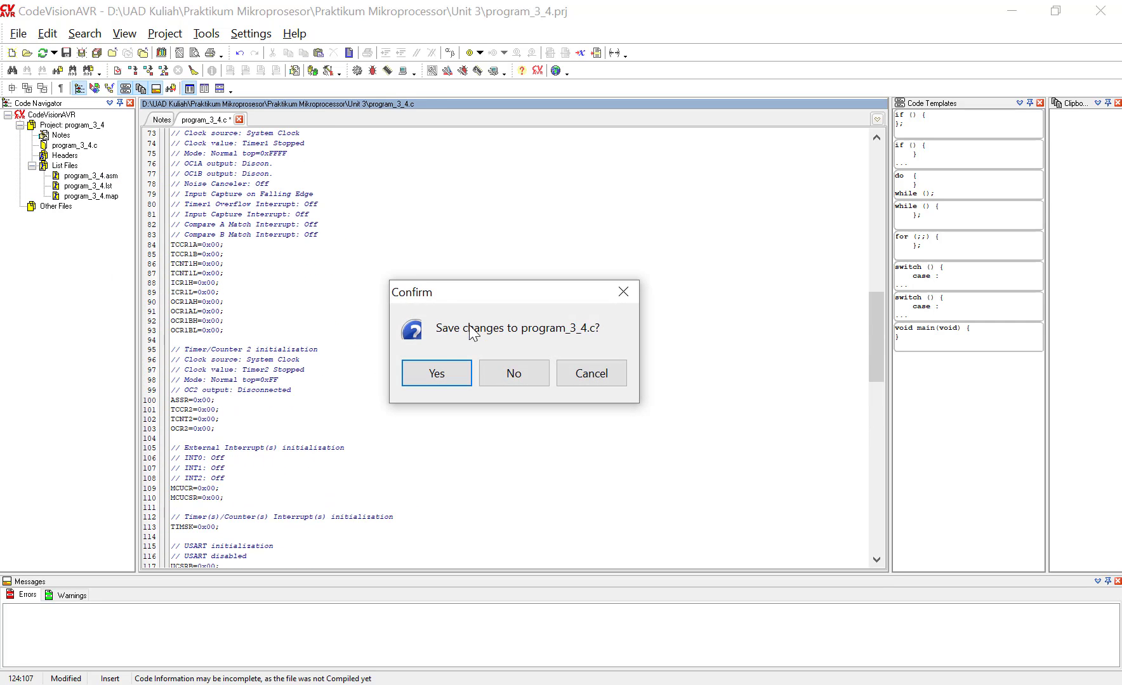
click(504, 384)
Create a new project using the CodeWizardAVR
click(18, 33)
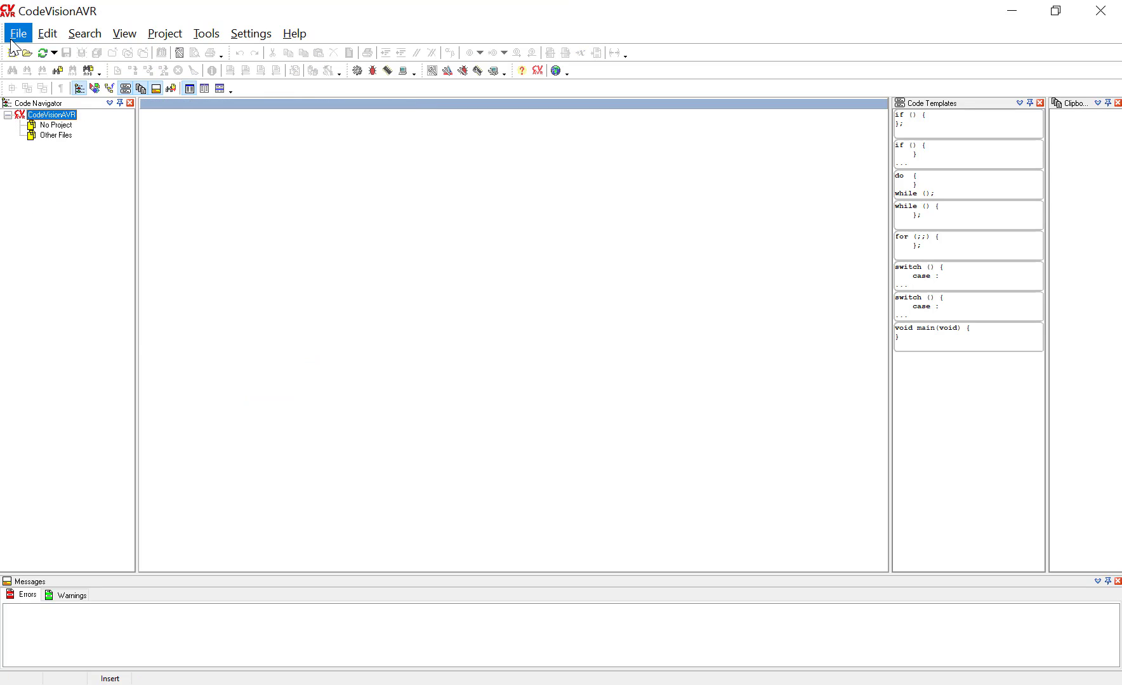
click(44, 55)
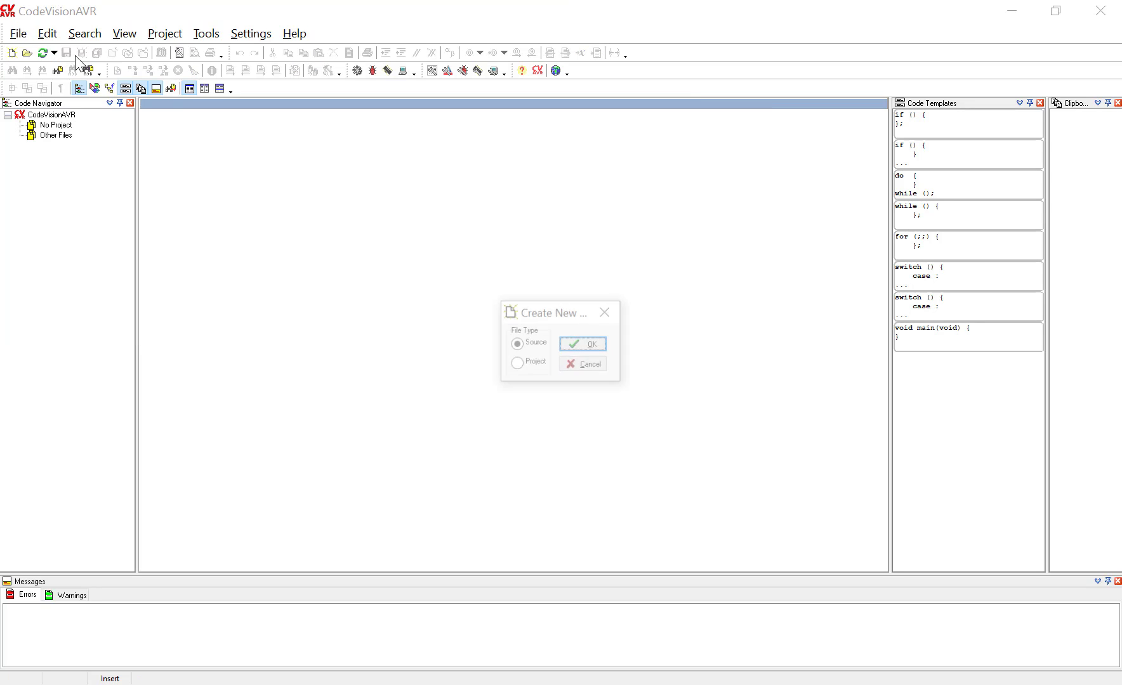
click(572, 348)
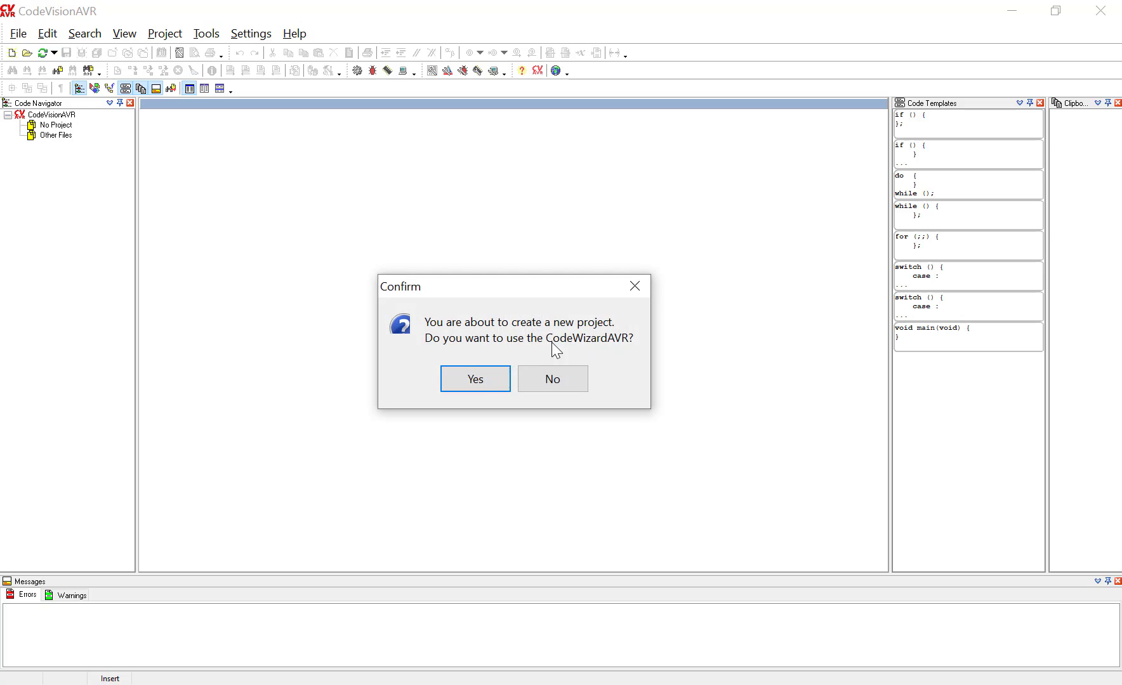
click(483, 381)
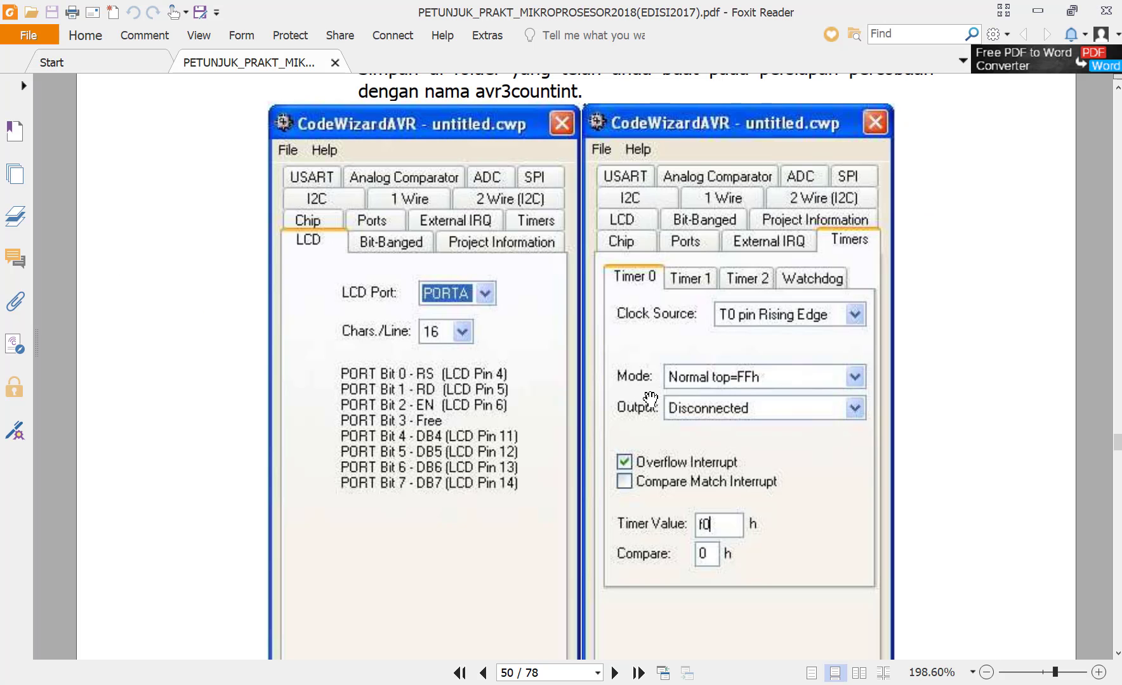
Check the manual's LCD settings in Foxit Reader and enable alphanumeric LCD support in CodeWizardAVR with 16 characters per line
scroll(651, 400, down, 2)
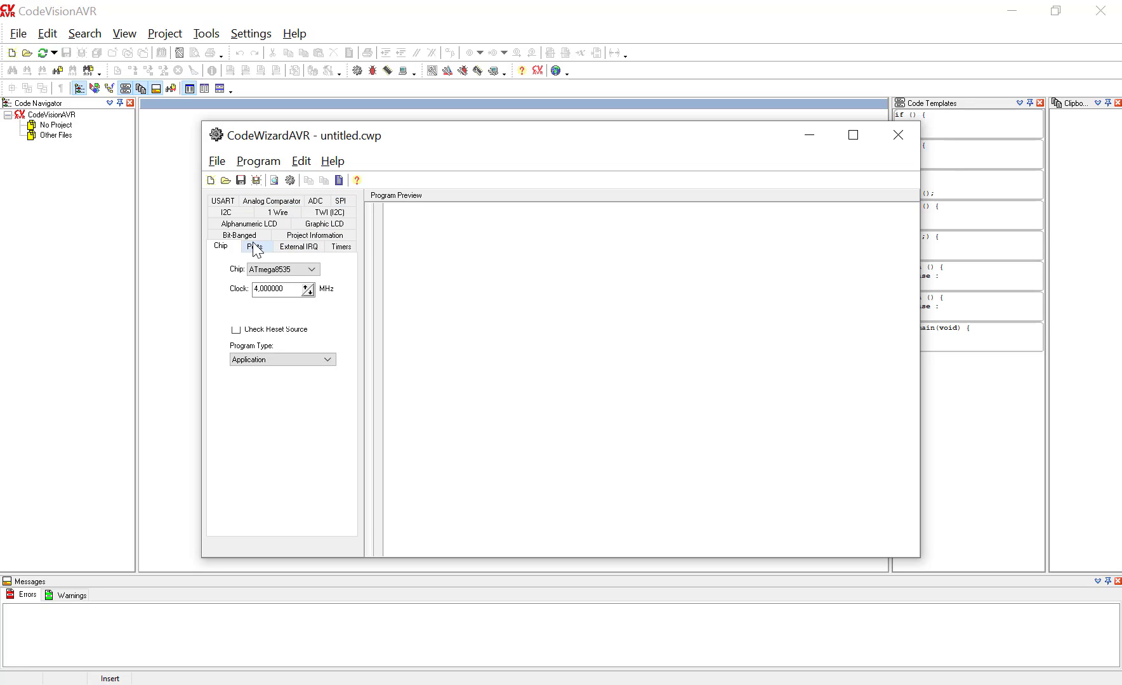
click(265, 226)
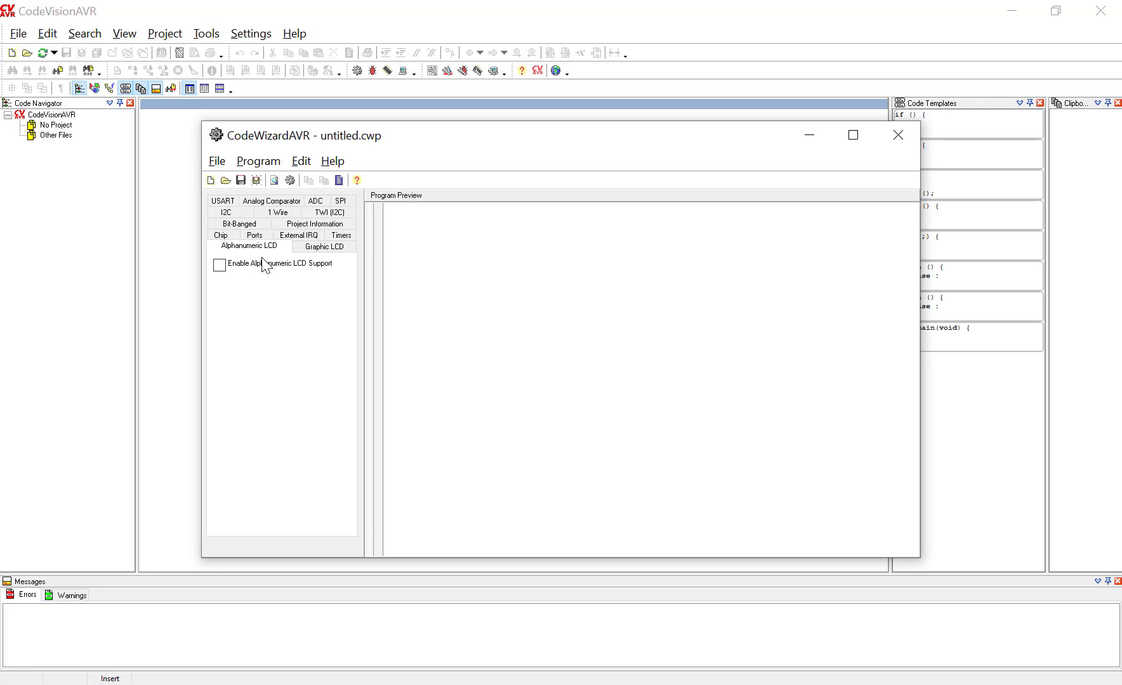
click(259, 265)
click(286, 296)
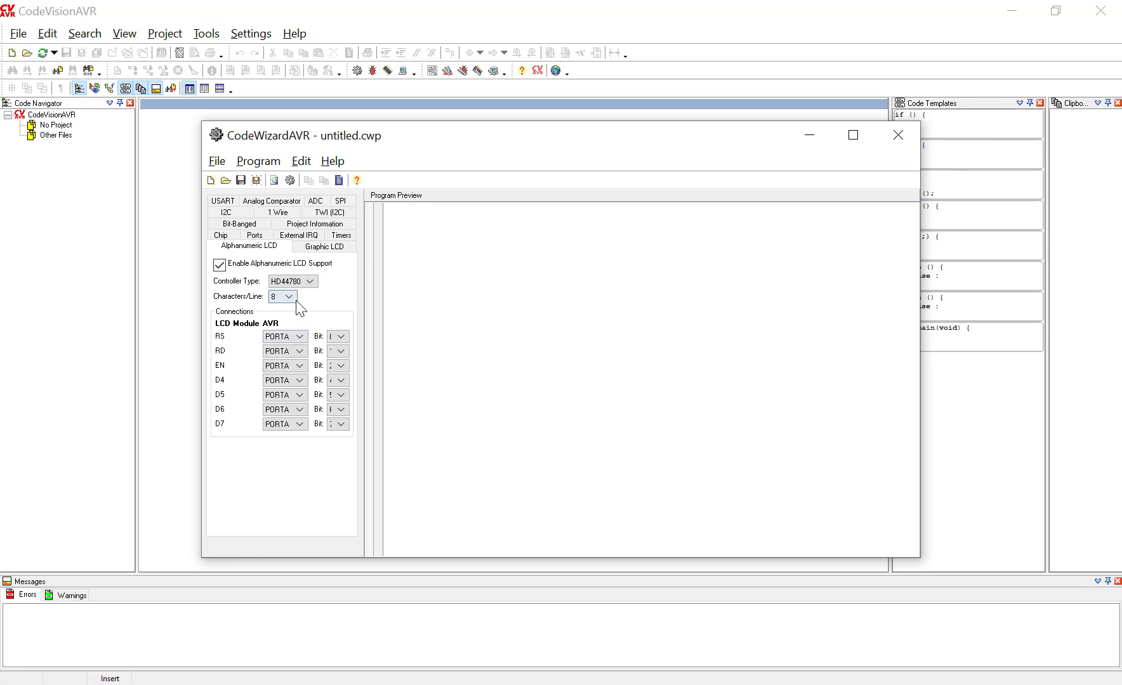
click(285, 321)
Configure Timer0 as in the manual: clock source T0 pin Rising Edge, overflow interrupt enabled and timer value f0h
click(342, 236)
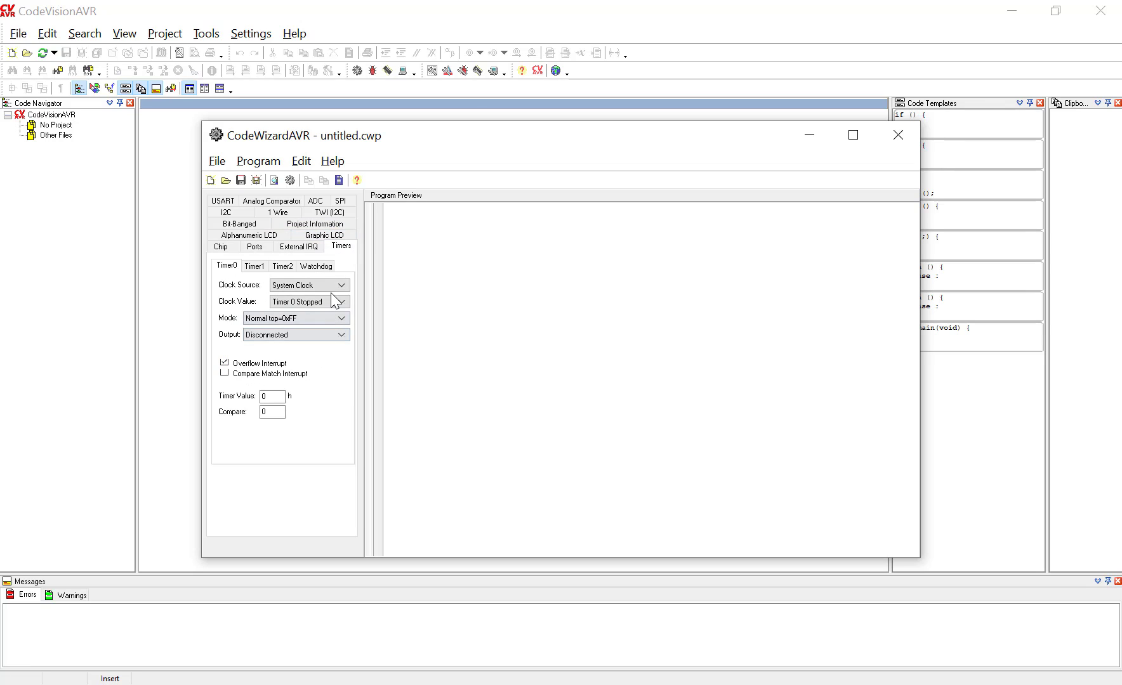
click(332, 289)
click(306, 316)
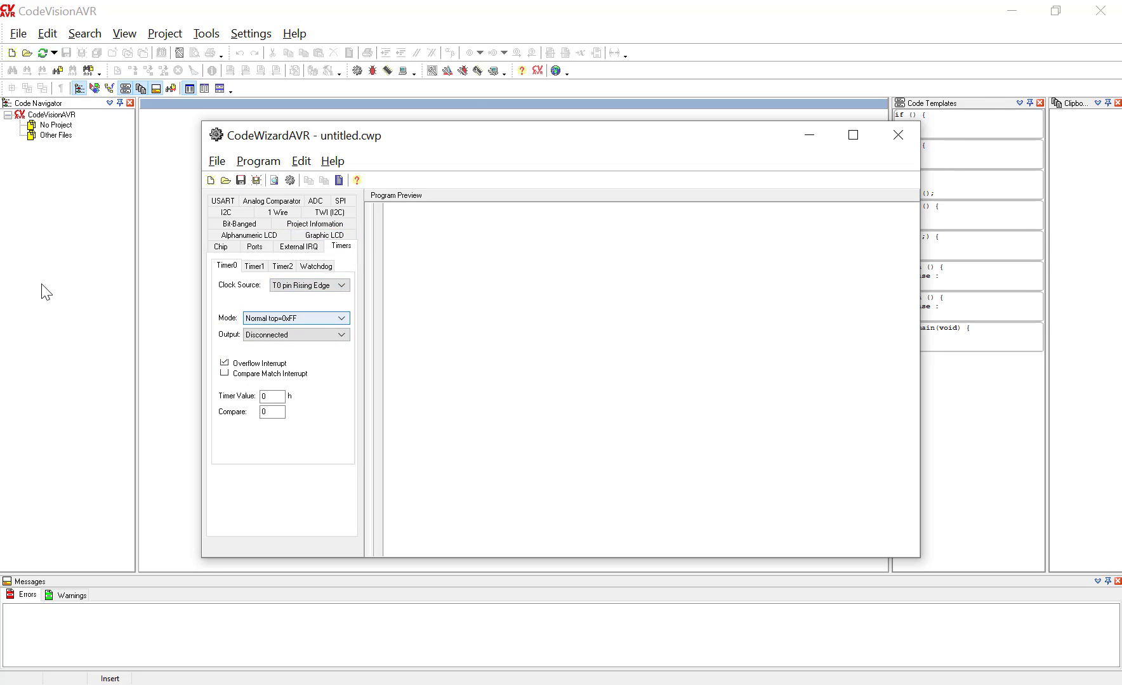
key(alt+Tab)
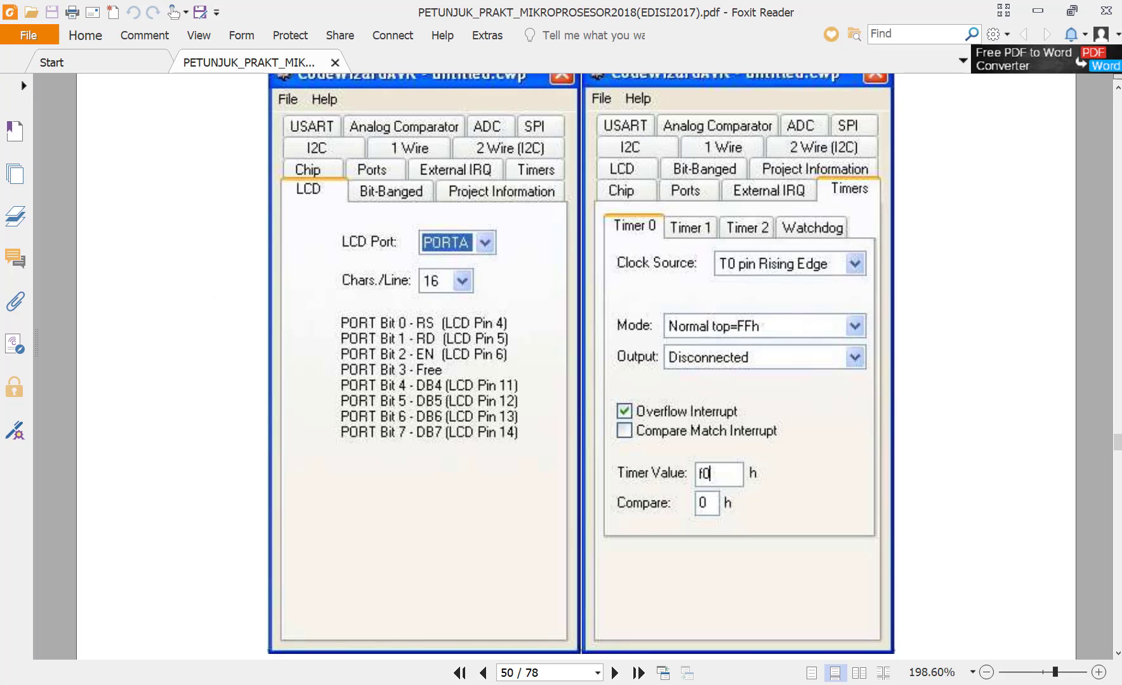
key(alt+Tab)
click(264, 397)
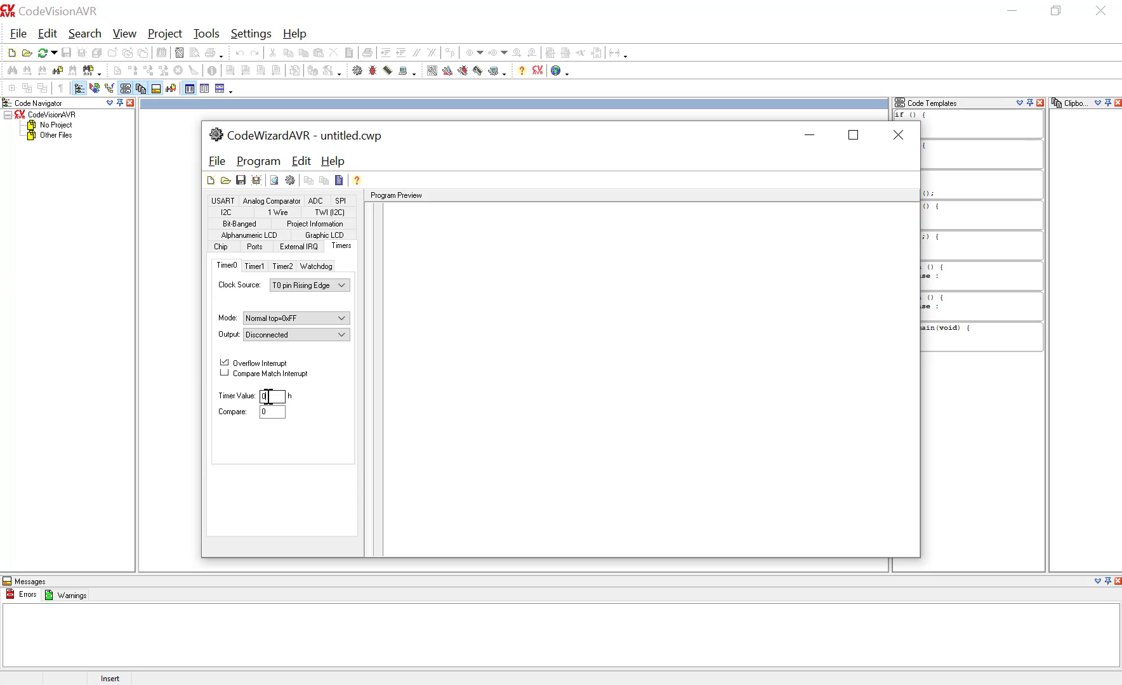
key(Home)
text(f)
Set all eight Port C bits, 0 to 7, as outputs
click(269, 246)
click(283, 267)
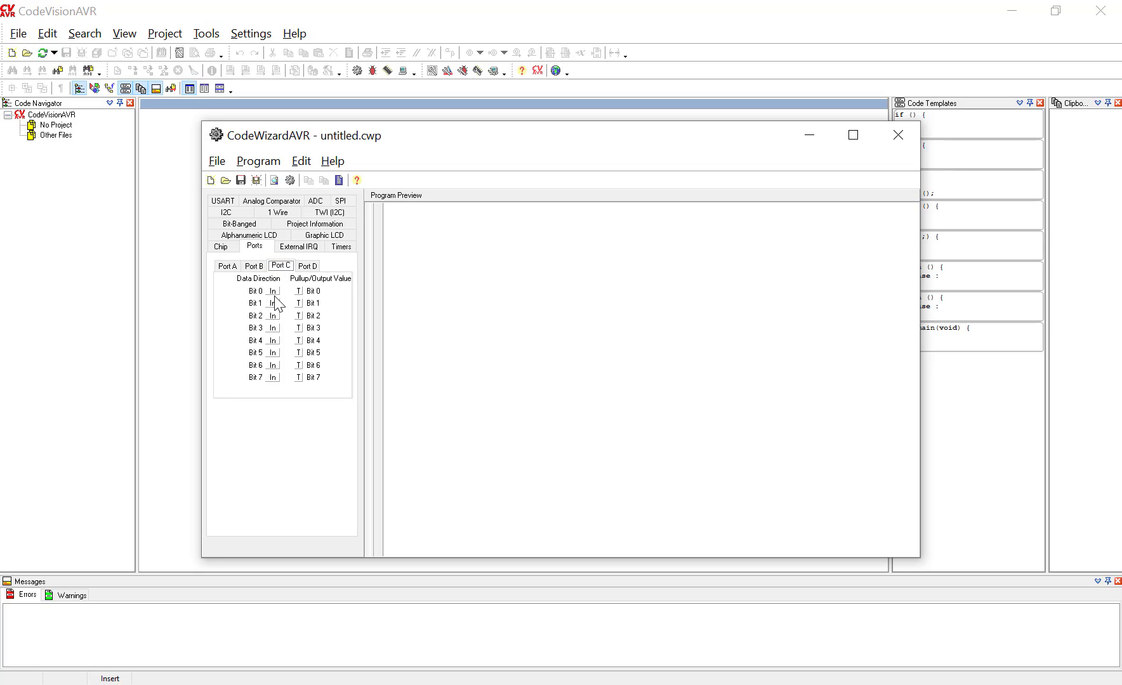
click(273, 291)
click(273, 316)
click(273, 366)
click(273, 377)
Generate the code and save the C source file as program_3_4 in the Unit 3 folder, replacing the existing file
click(259, 160)
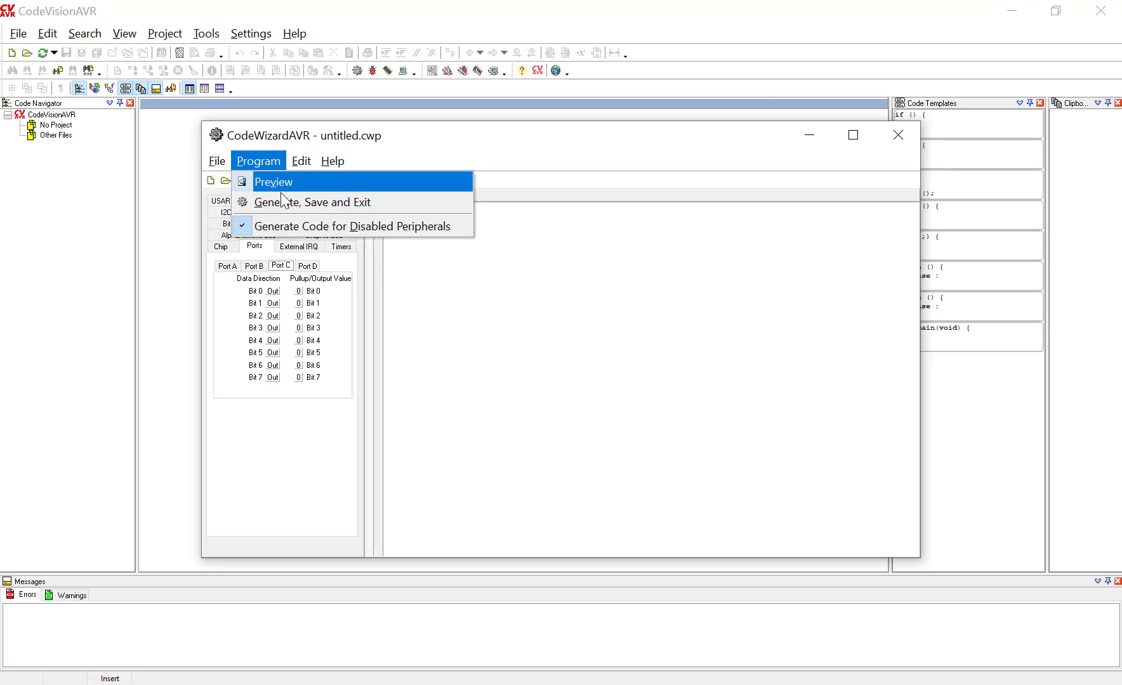
click(283, 202)
click(431, 313)
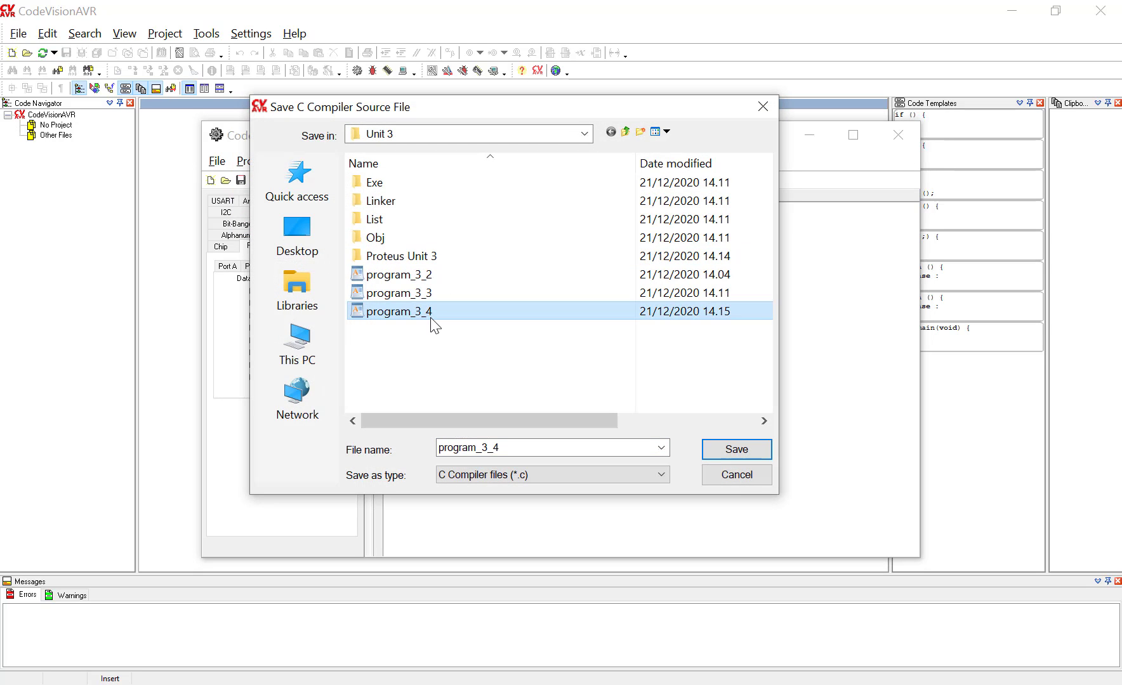
click(432, 334)
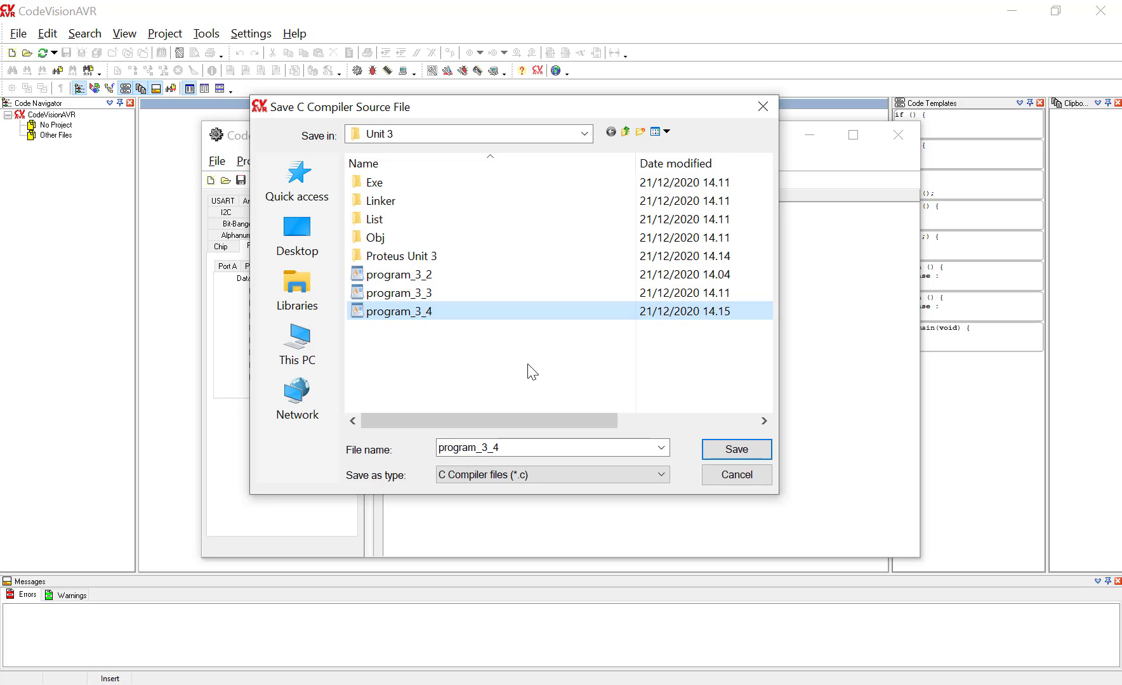
click(737, 449)
click(615, 360)
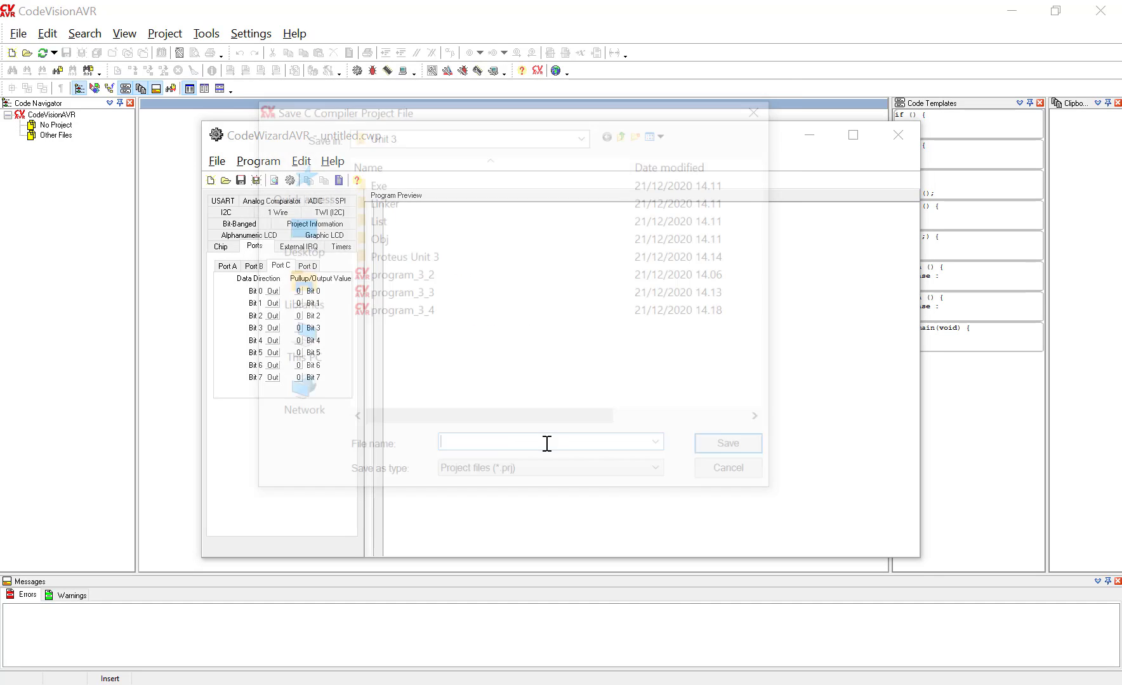
Save the project file and the CodeWizardAVR file as program_3_4 in Unit 3, replacing the existing files
text(program_3_4)
click(730, 447)
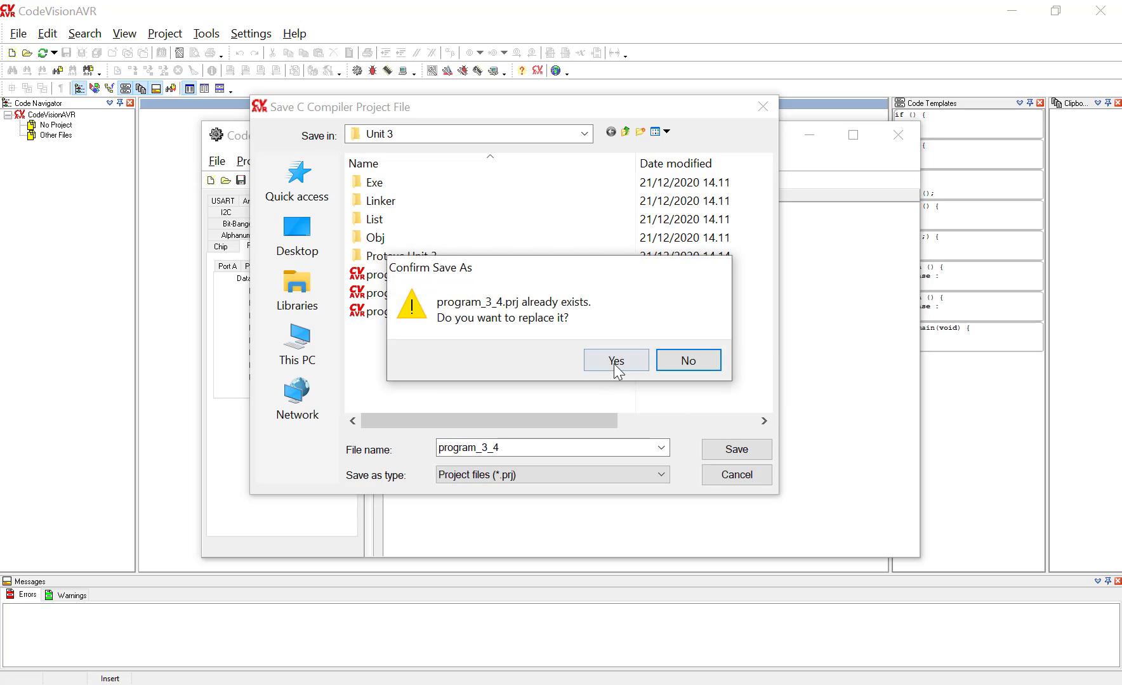
click(683, 361)
text(program_3_4)
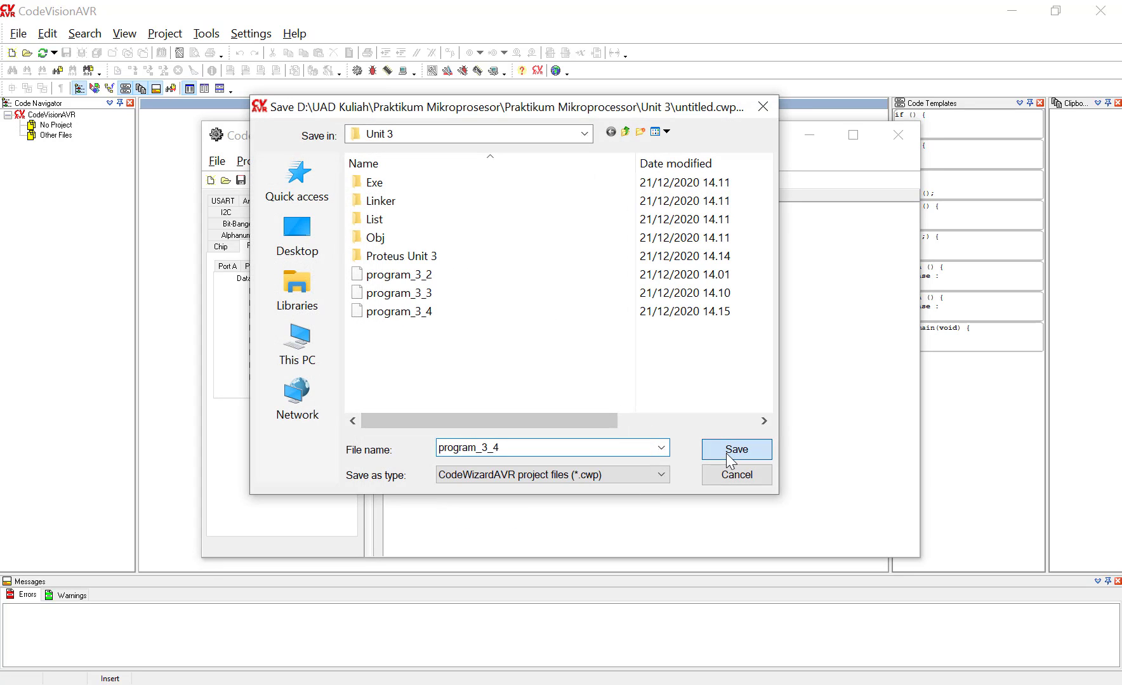
click(726, 453)
click(612, 367)
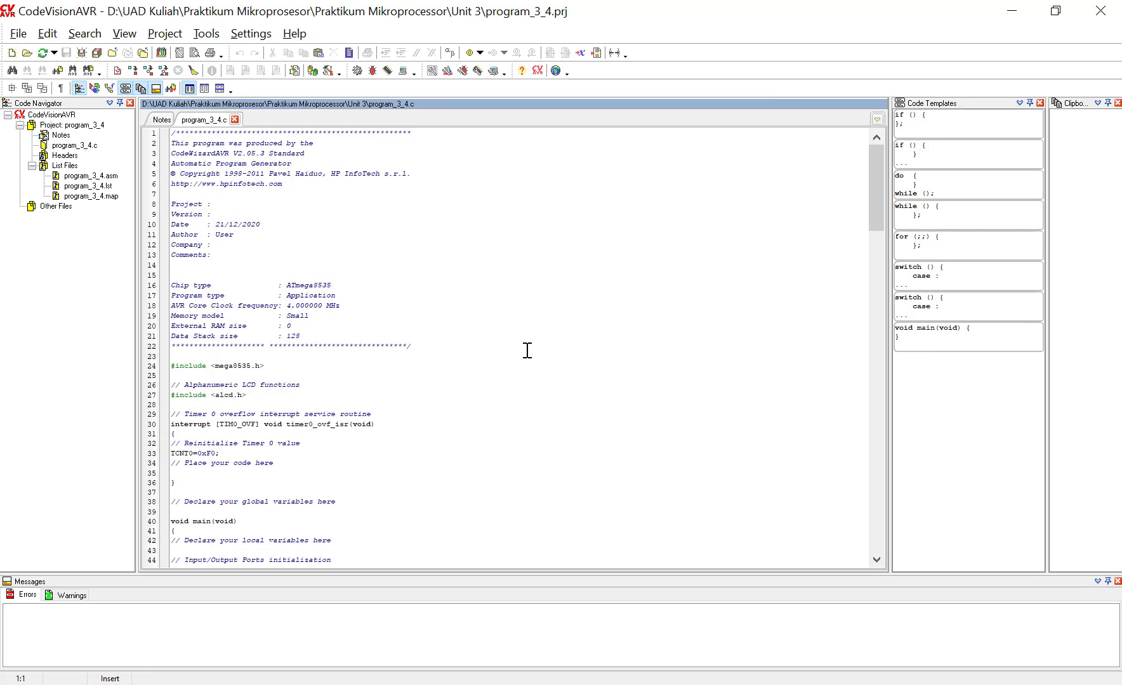
Switch to the lab manual in Foxit Reader and copy the #include <delay.h> and #include <stdio.h> lines from item b
scroll(471, 350, down, 3)
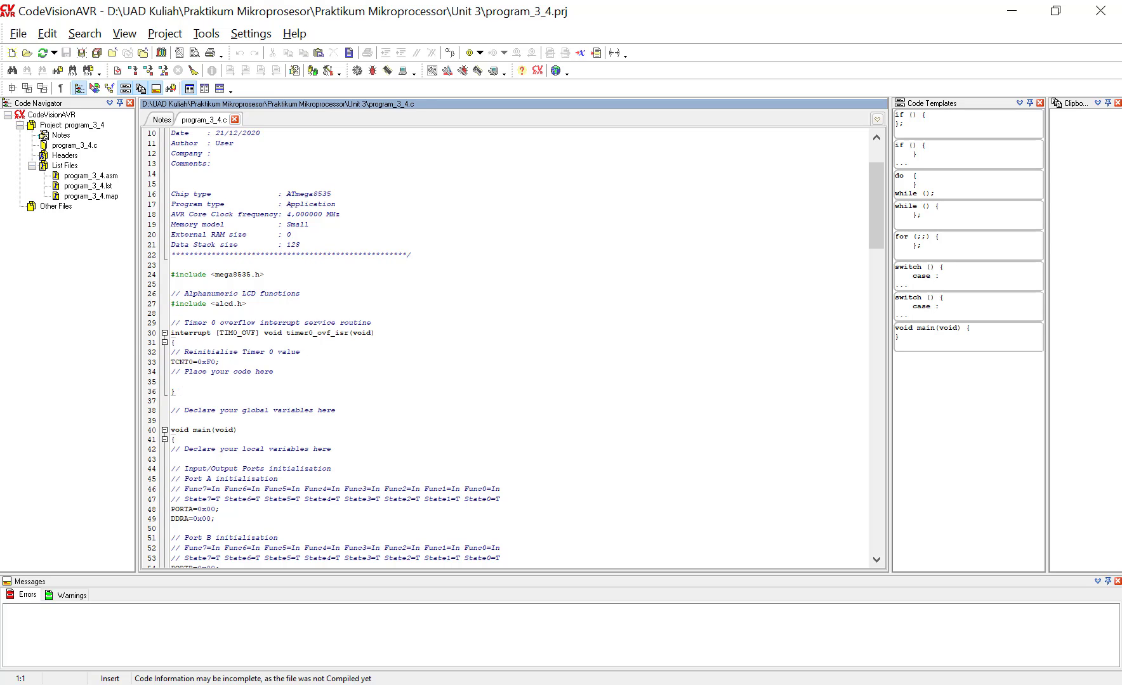
key(alt+Tab)
scroll(608, 403, down, 10)
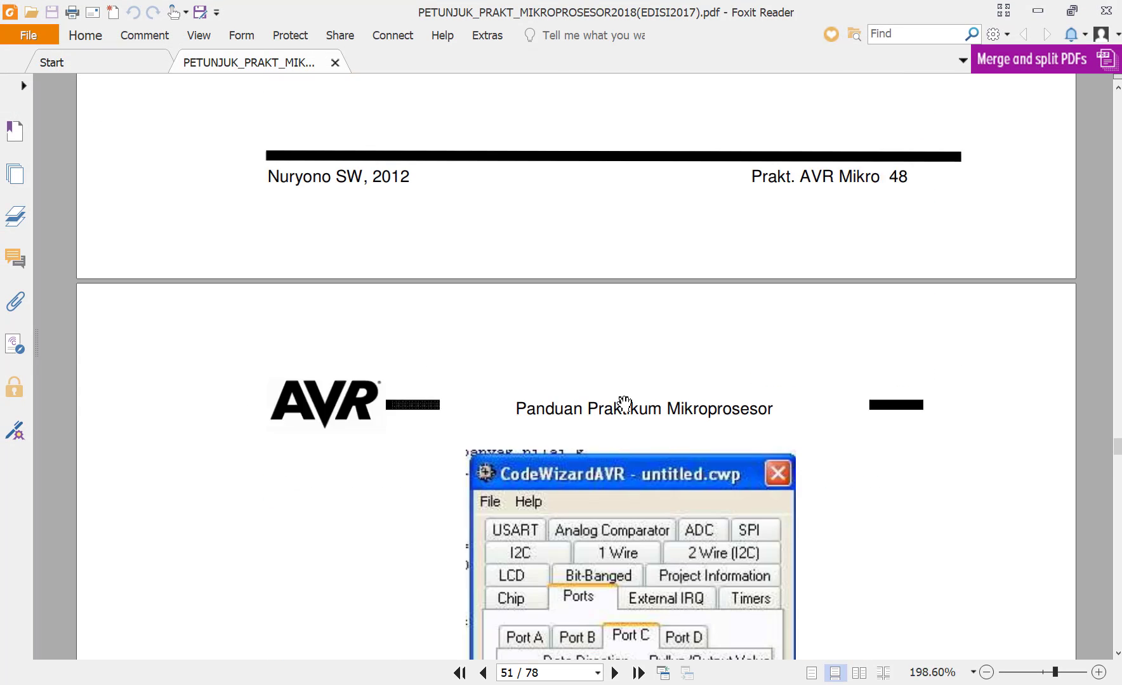
scroll(601, 400, down, 12)
scroll(514, 376, up, 3)
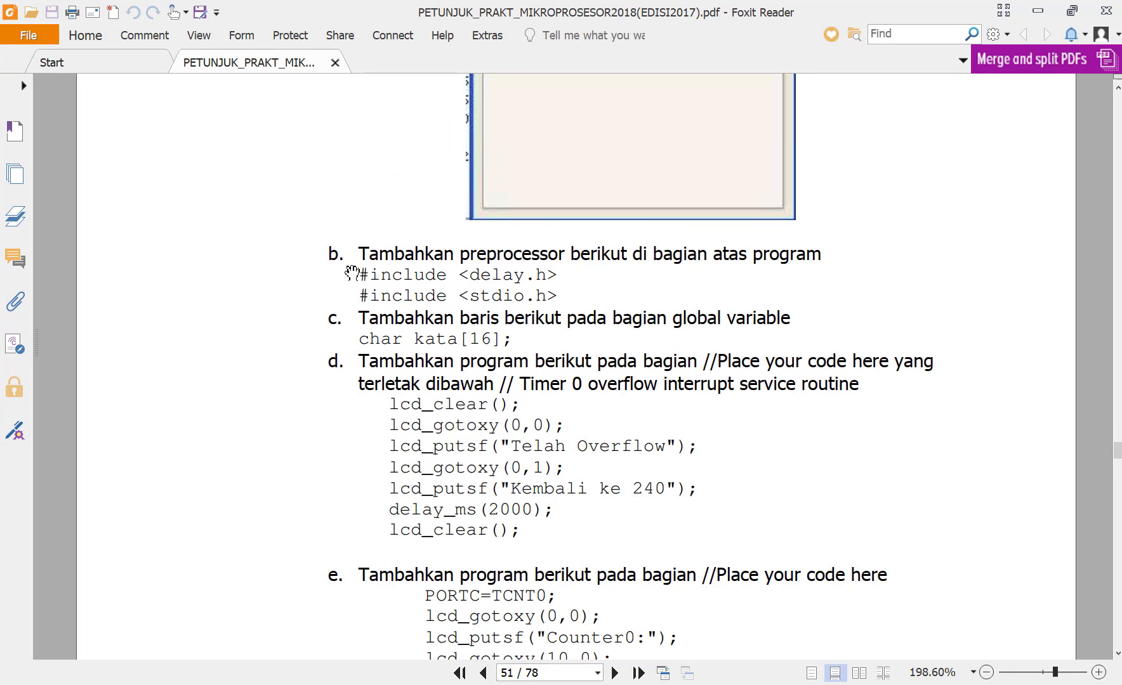
drag(352, 273, 552, 297)
click(491, 282)
drag(357, 276, 552, 297)
key(ctrl+c)
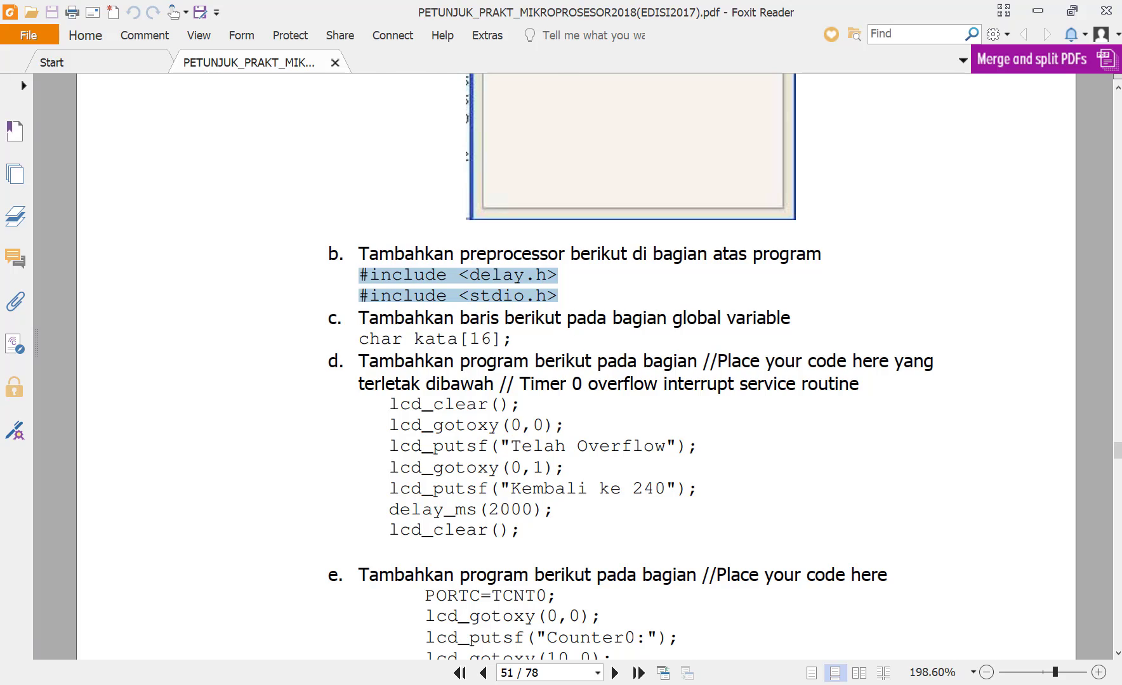
Paste the delay.h and stdio.h includes below #include <alcd.h> in program_3_4.c in CodeVisionAVR, leaving blank lines around them
key(alt+Tab)
click(259, 307)
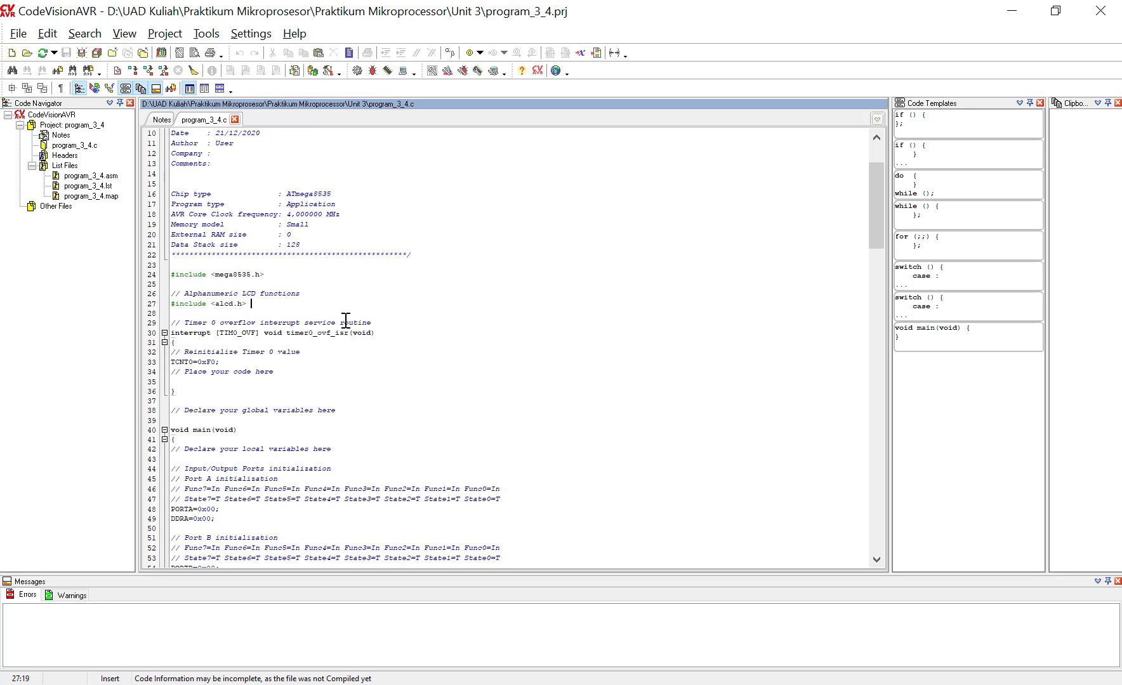
key(Return)
key(Return)
key(ctrl+v)
key(Return)
key(Return)
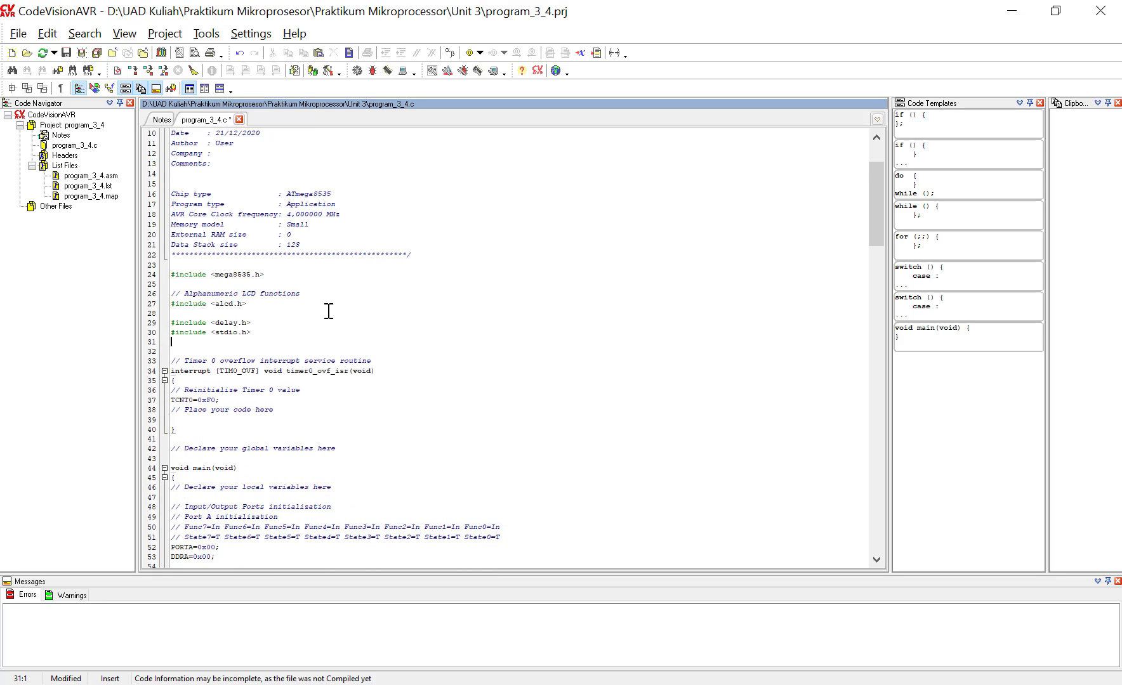
Copy the global variable declaration char kata[16]; from item c of the manual and paste it below the includes in program_3_4.c
key(alt+Tab)
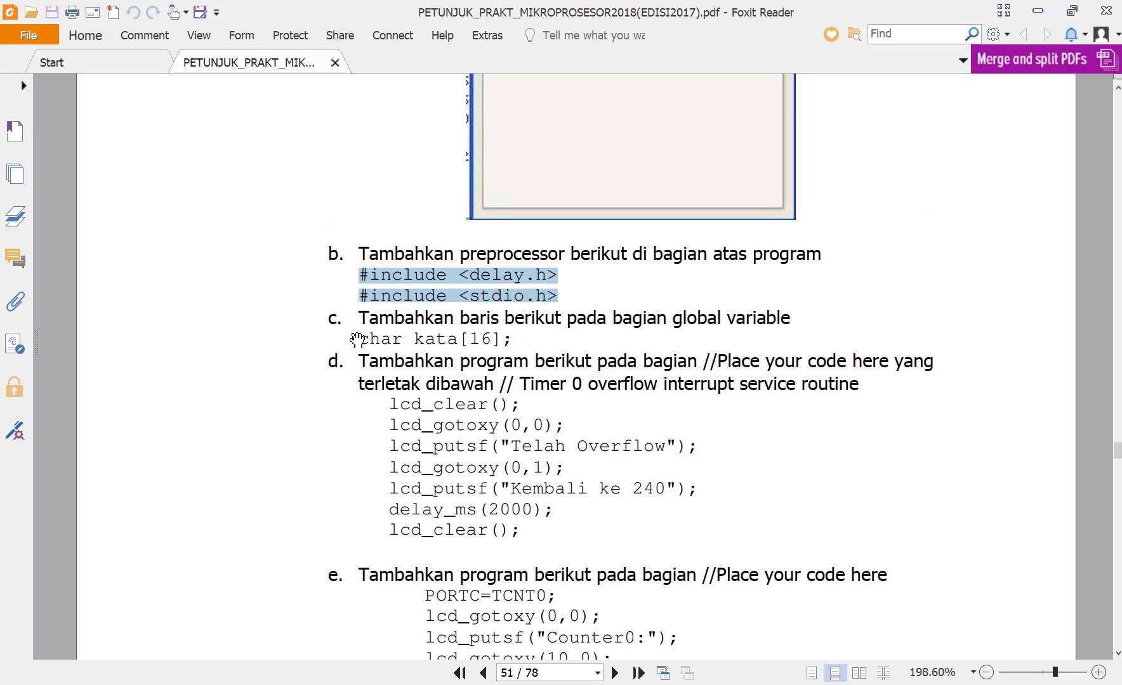
drag(359, 335, 536, 347)
key(ctrl+c)
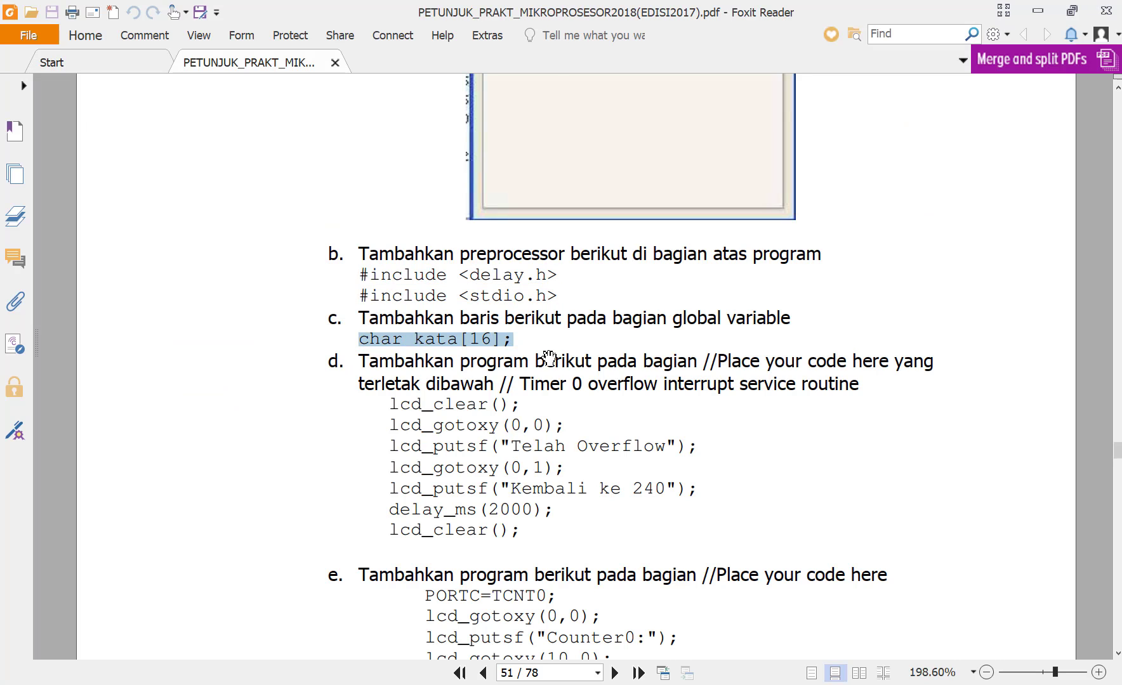
key(alt+Tab)
key(ctrl+v)
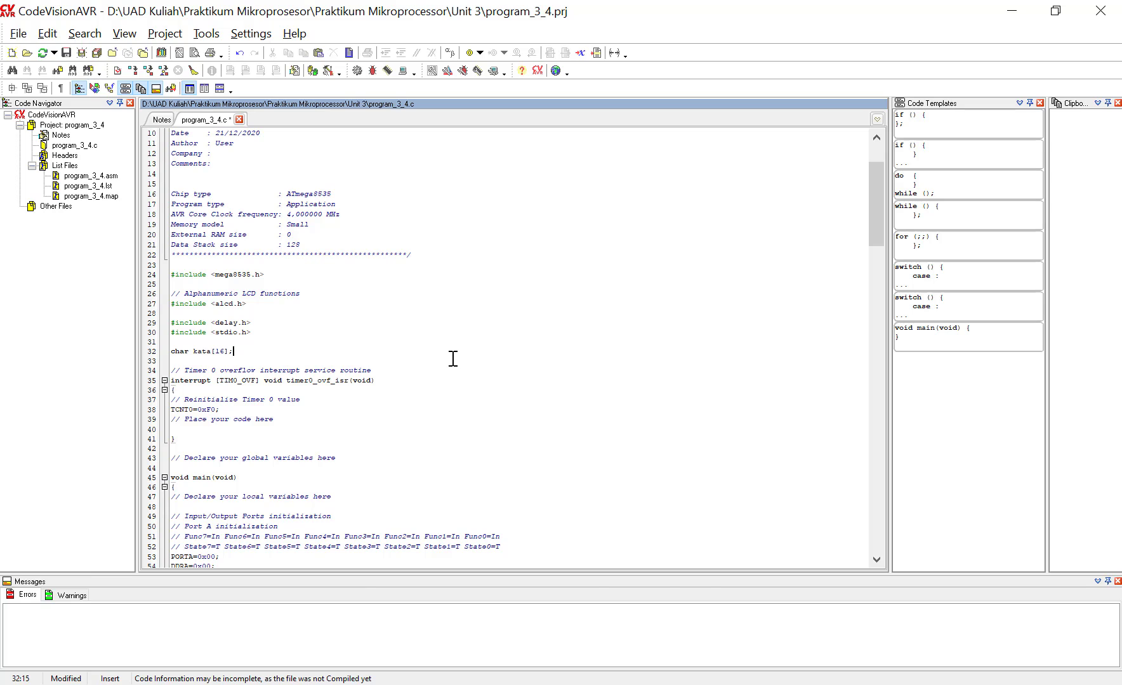
Copy the manual's item d code, lcd_clear(); through the final lcd_clear();, into the Timer 0 overflow interrupt routine under "Place your code here"
key(alt+Tab)
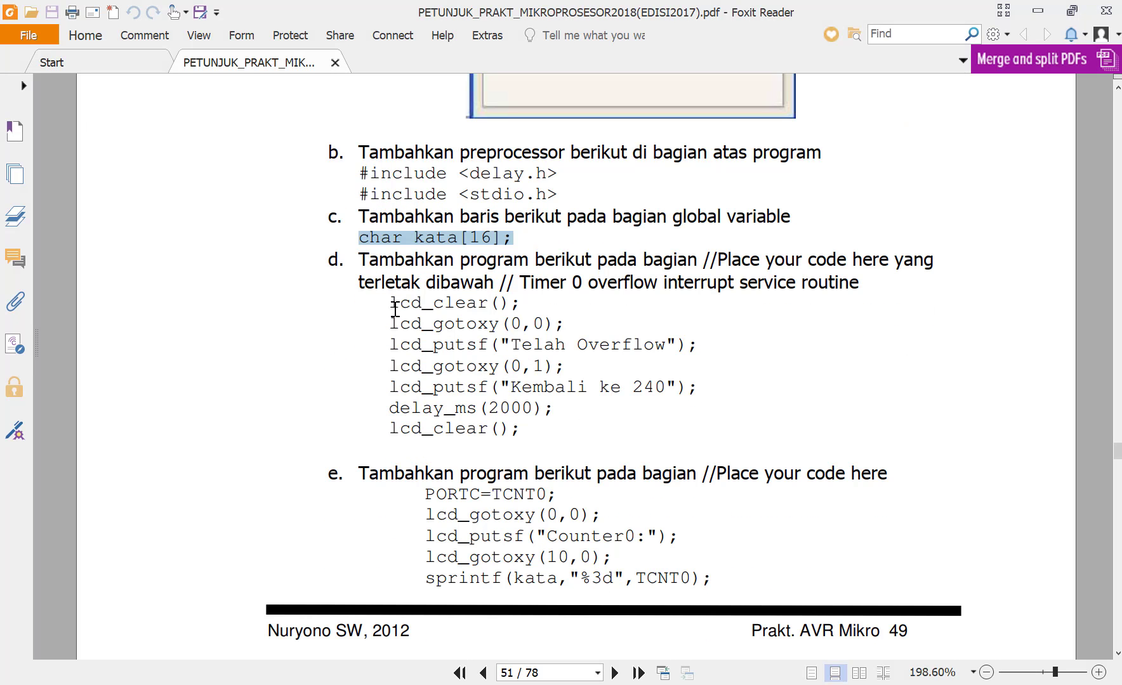
drag(391, 305, 551, 431)
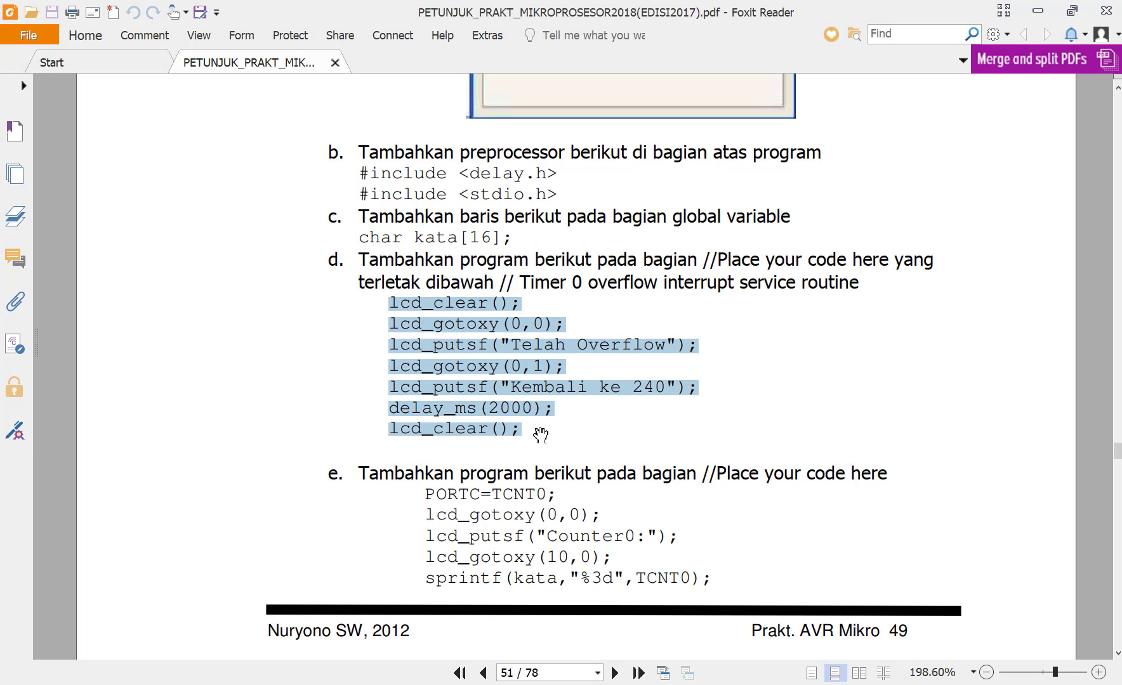
key(ctrl+c)
key(alt+Tab)
scroll(355, 371, down, 4)
click(265, 343)
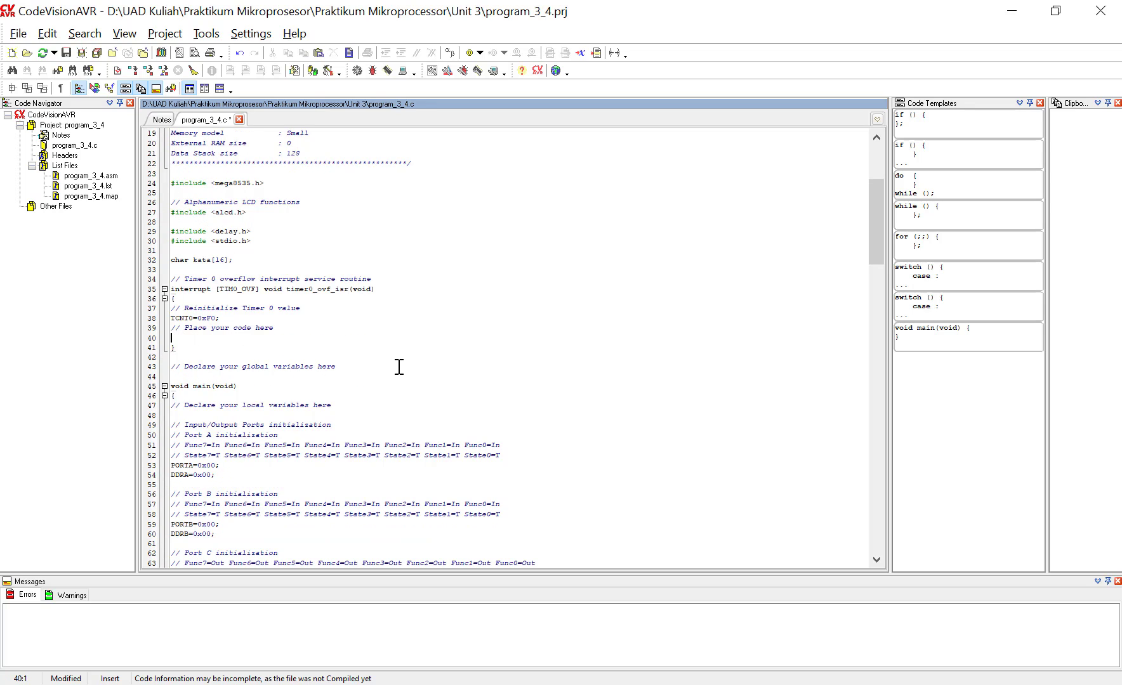
key(ctrl+v)
Copy the item e code from PORTC=TCNT0; to sprintf(kata,"%3d",TCNT0); into the while (1) loop under "Place your code here"
key(alt+Tab)
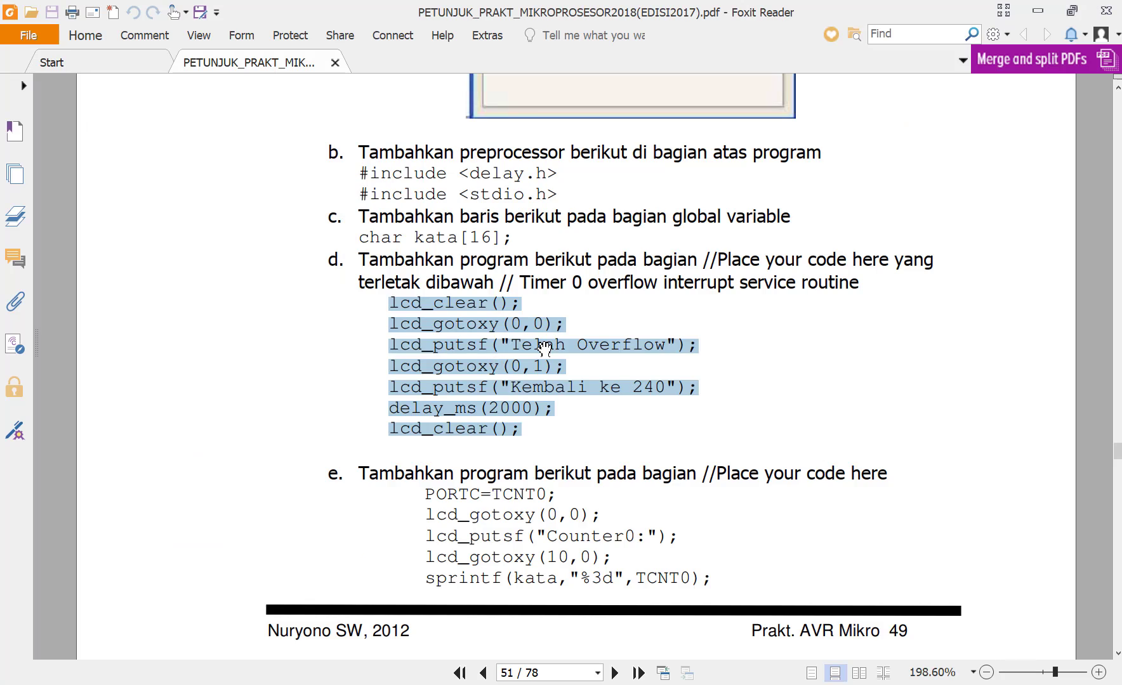
scroll(524, 371, down, 5)
scroll(482, 292, up, 2)
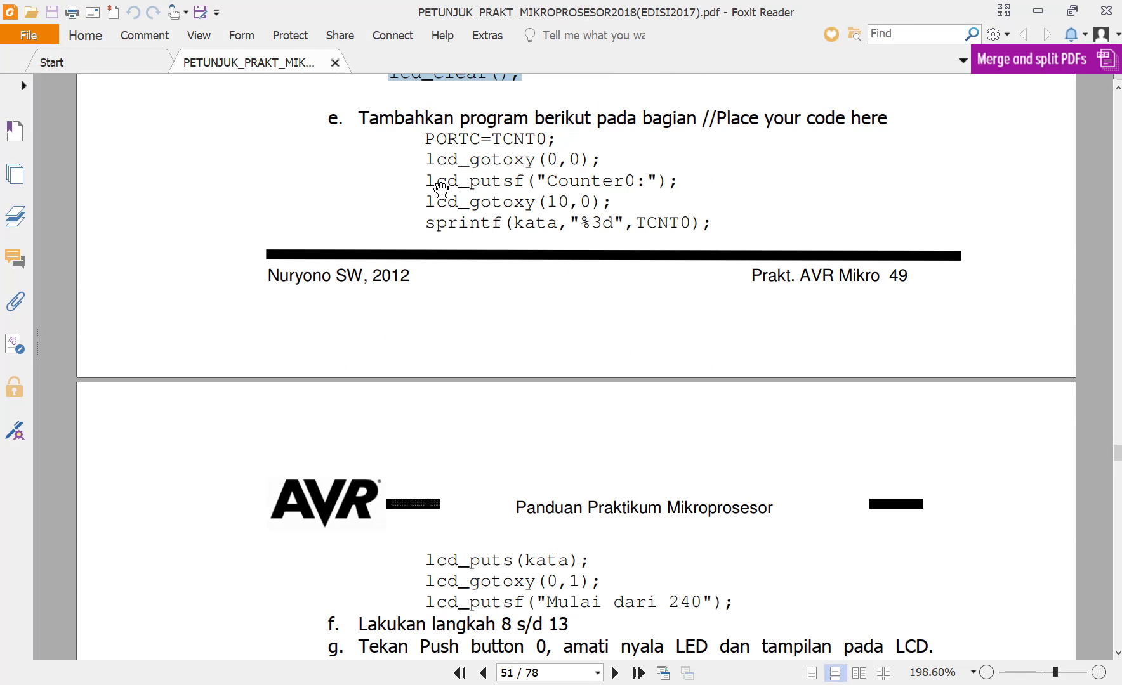
drag(424, 134, 724, 225)
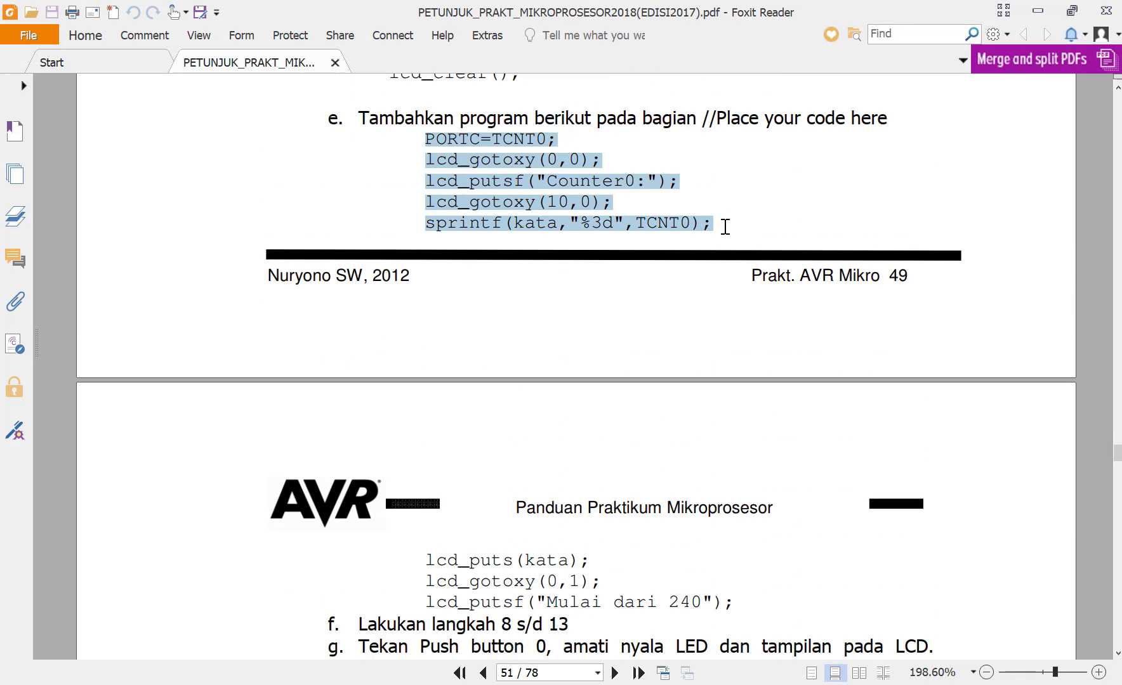
key(alt+Tab)
scroll(355, 438, down, 20)
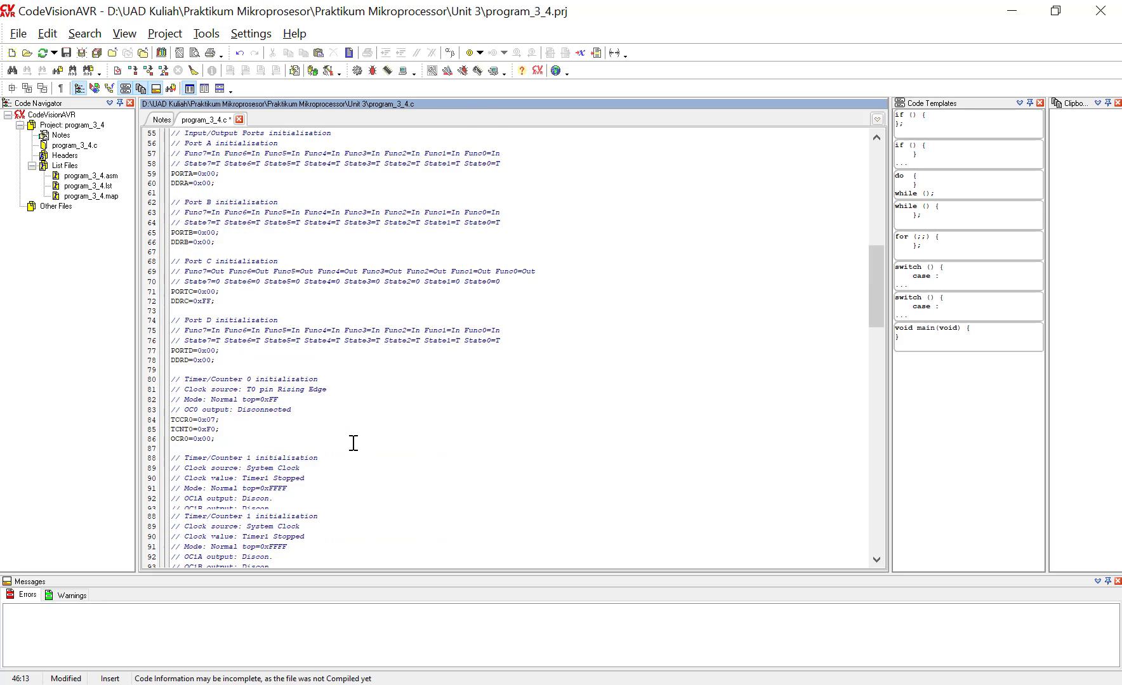
scroll(357, 431, down, 4)
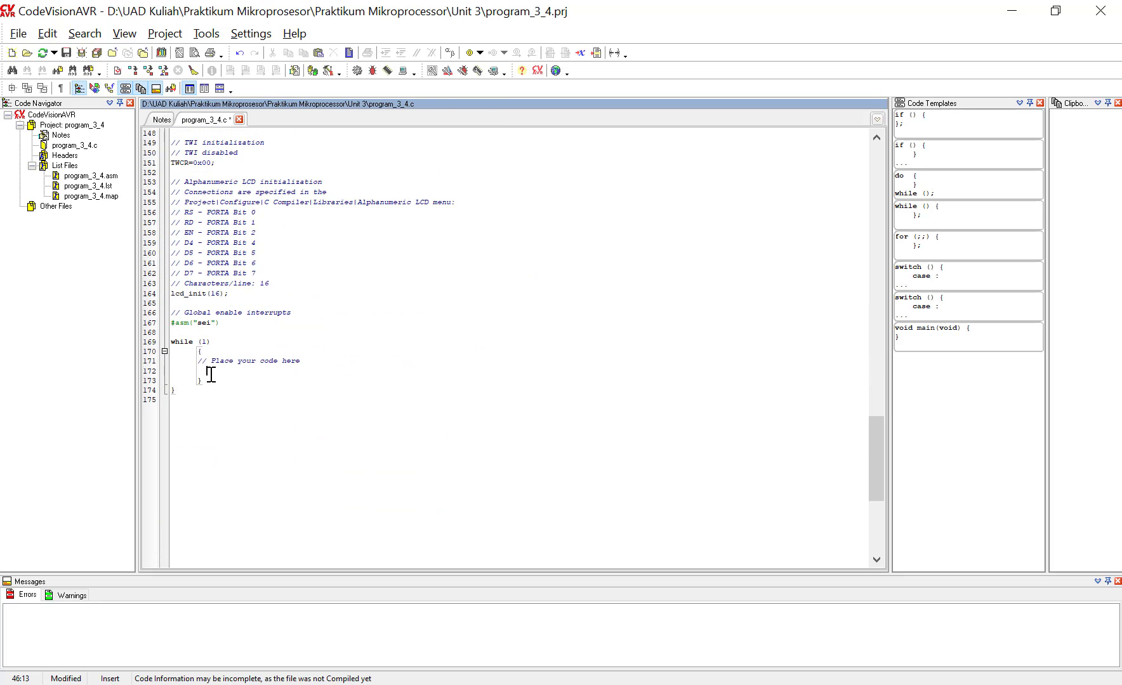
key(BackSpace)
key(BackSpace)
key(ctrl+v)
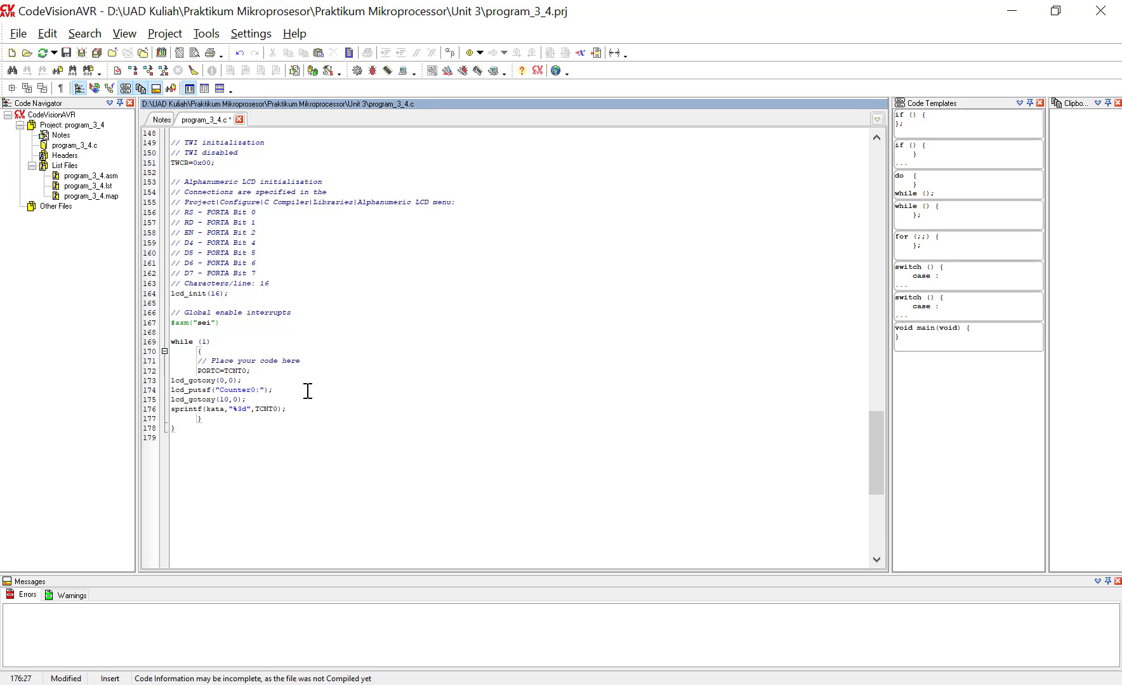
Append the remaining item e lines, lcd_puts(kata); through lcd_putsf("Mulai dari 240");, after the sprintf line in the while loop
key(Return)
key(alt+Tab)
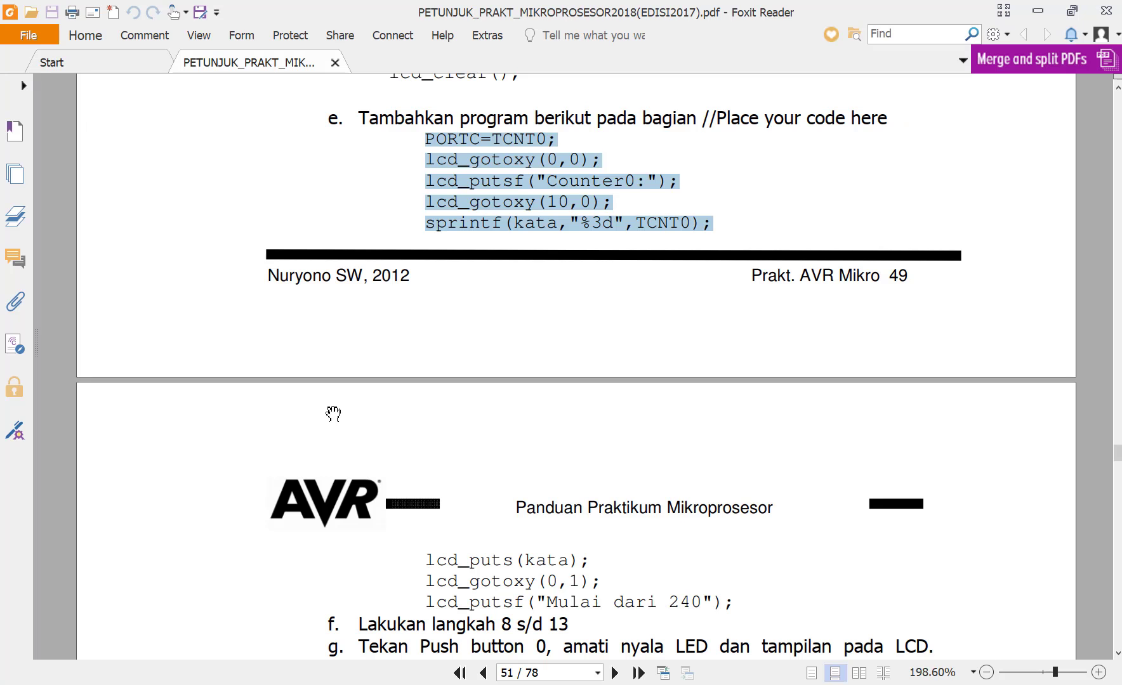
scroll(430, 363, down, 3)
drag(422, 358, 752, 400)
key(alt+Tab)
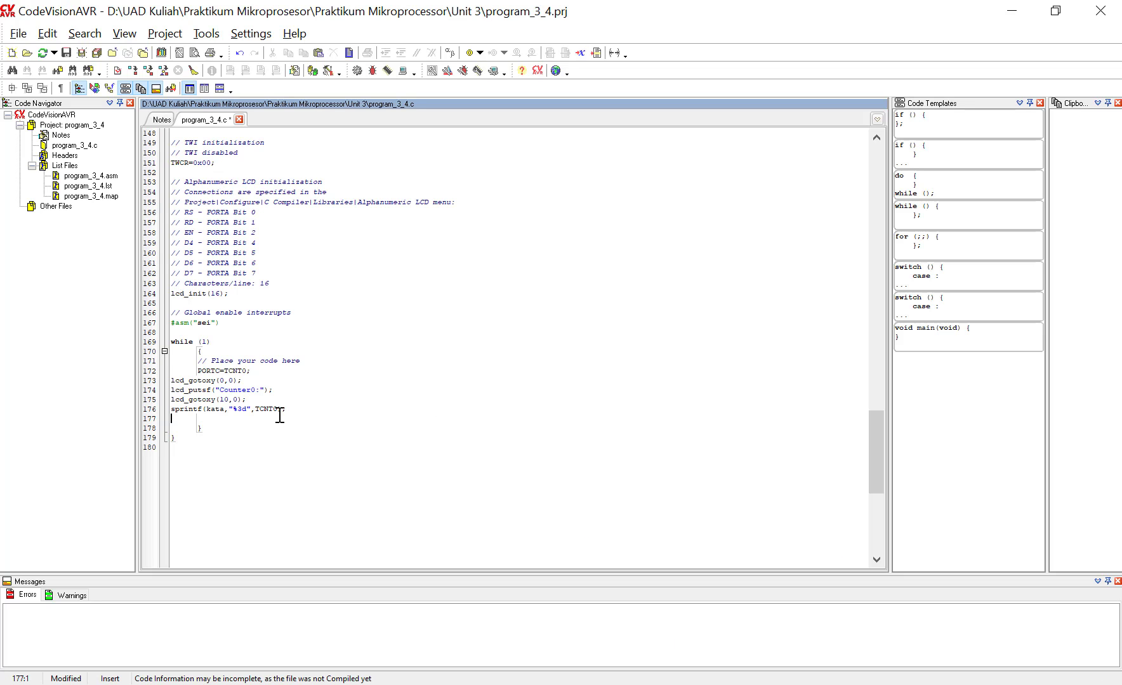
key(Return)
key(ctrl+v)
Build the program_3_4 project and close the build information
scroll(367, 326, up, 1)
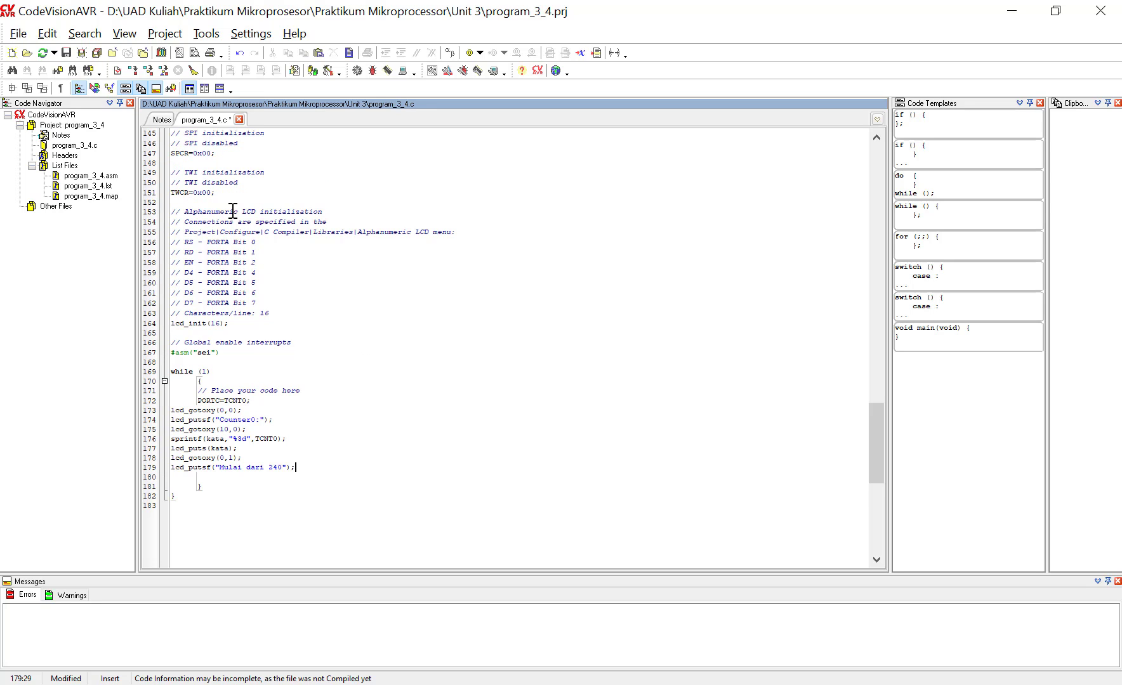
click(165, 33)
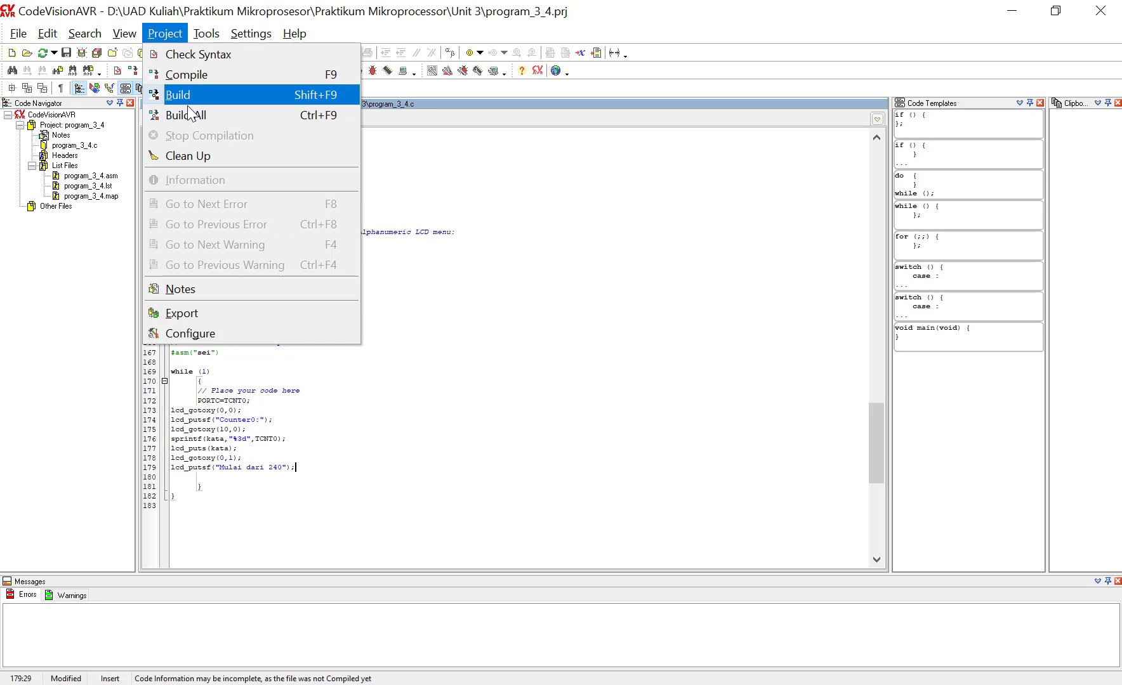
click(177, 95)
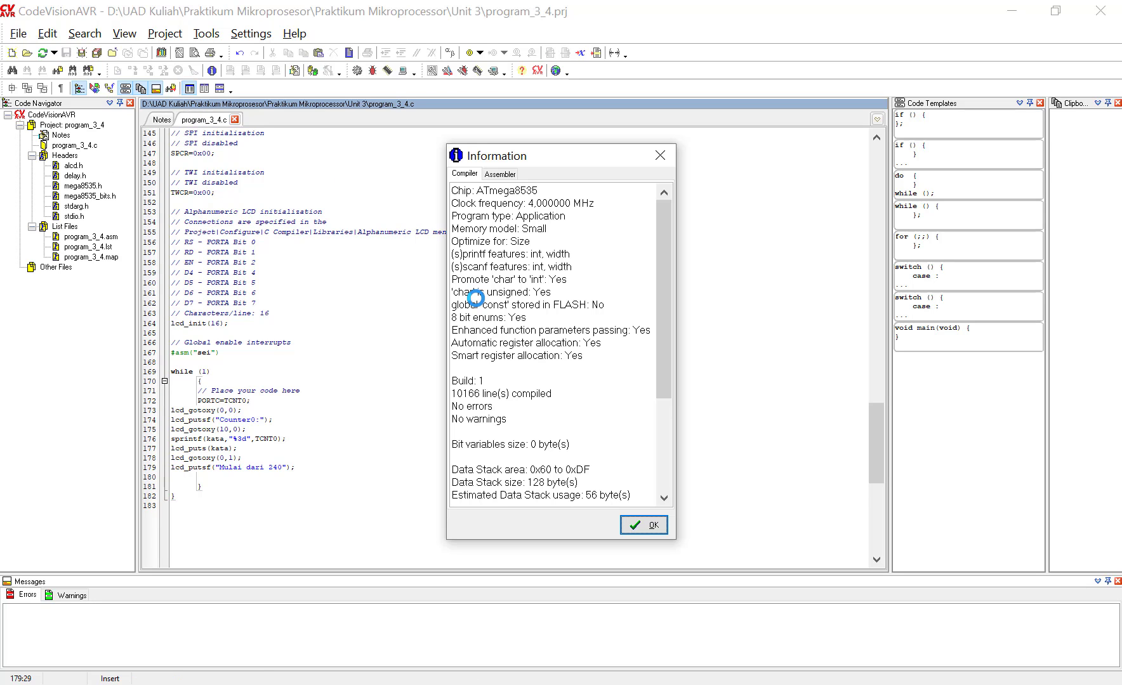
click(635, 525)
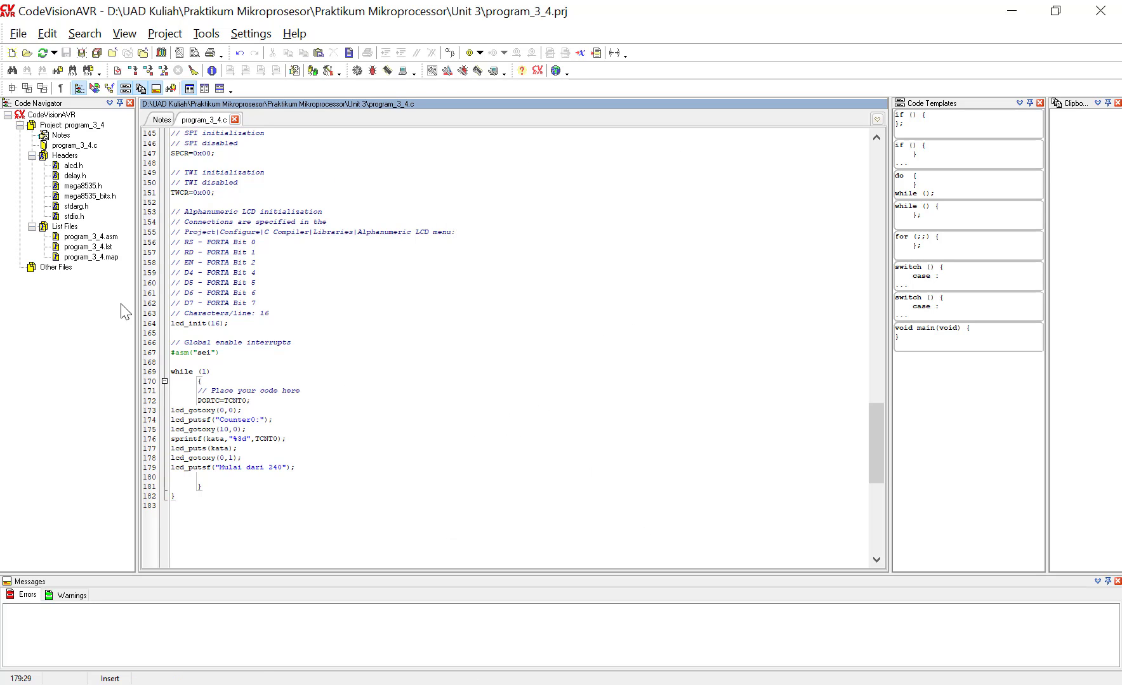
Switch to ISIS Professional and load program_3_4.hex as the program file of the ATMEGA8535 component U1
click(105, 336)
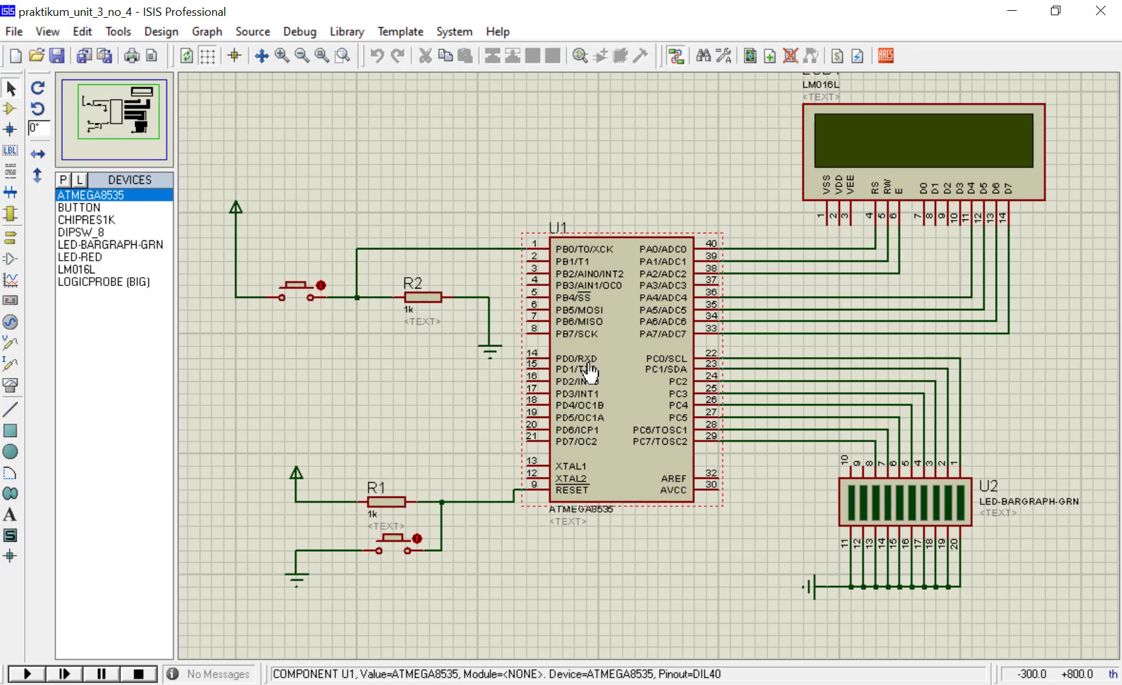
double_click(604, 299)
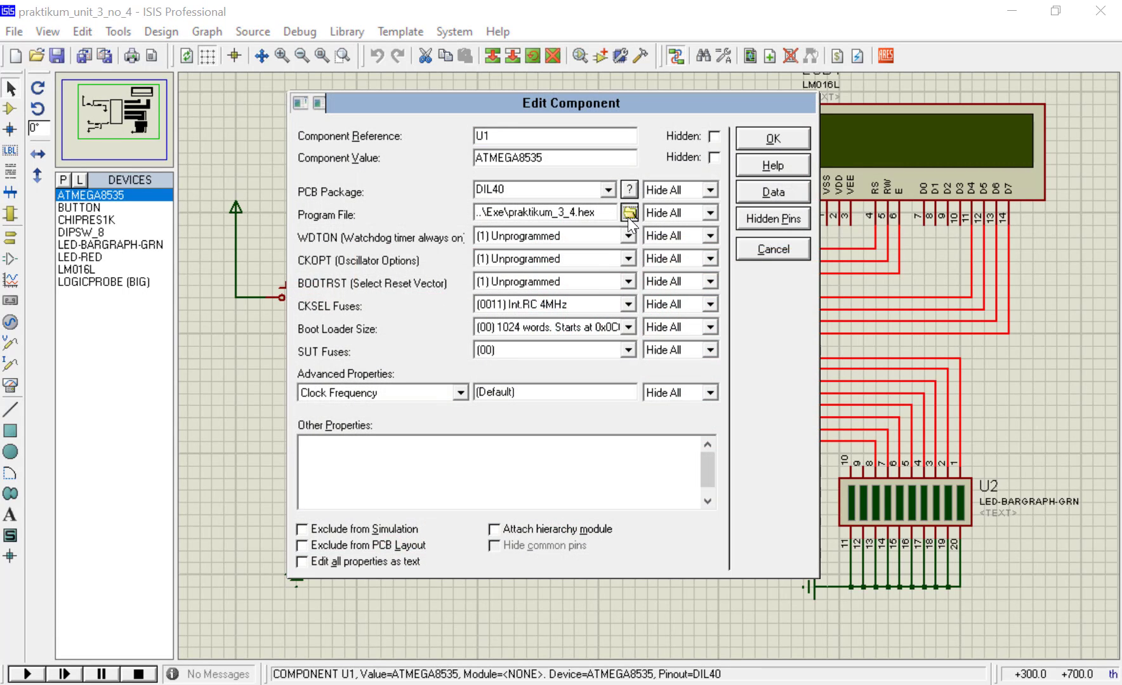
click(628, 218)
double_click(375, 285)
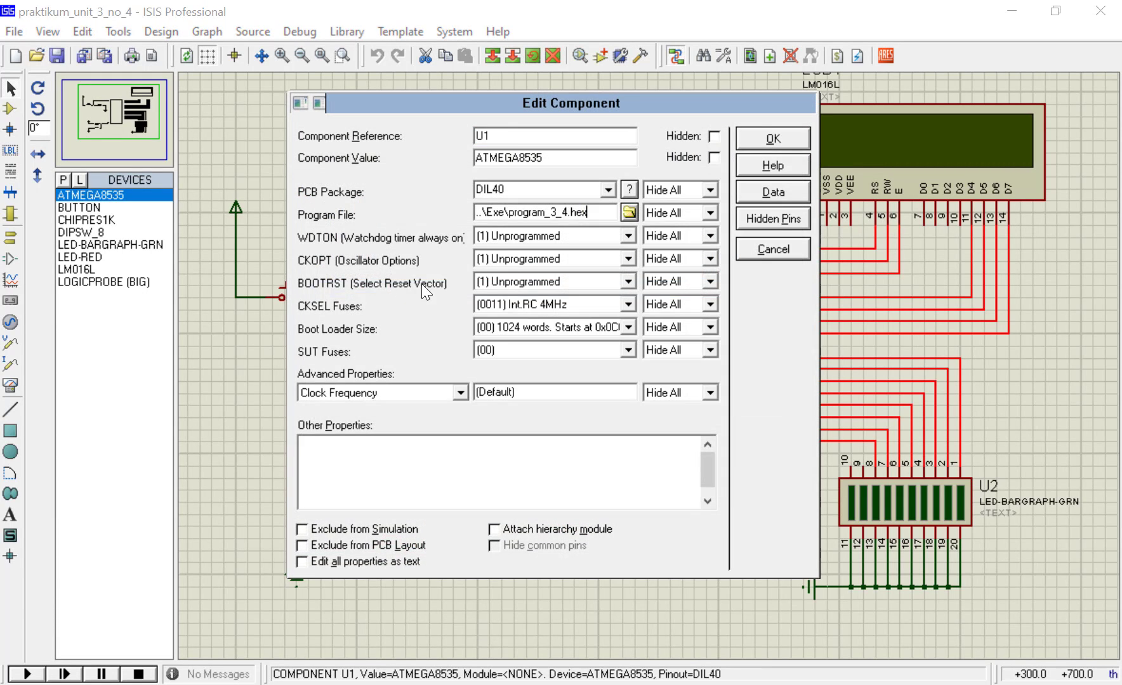
click(773, 140)
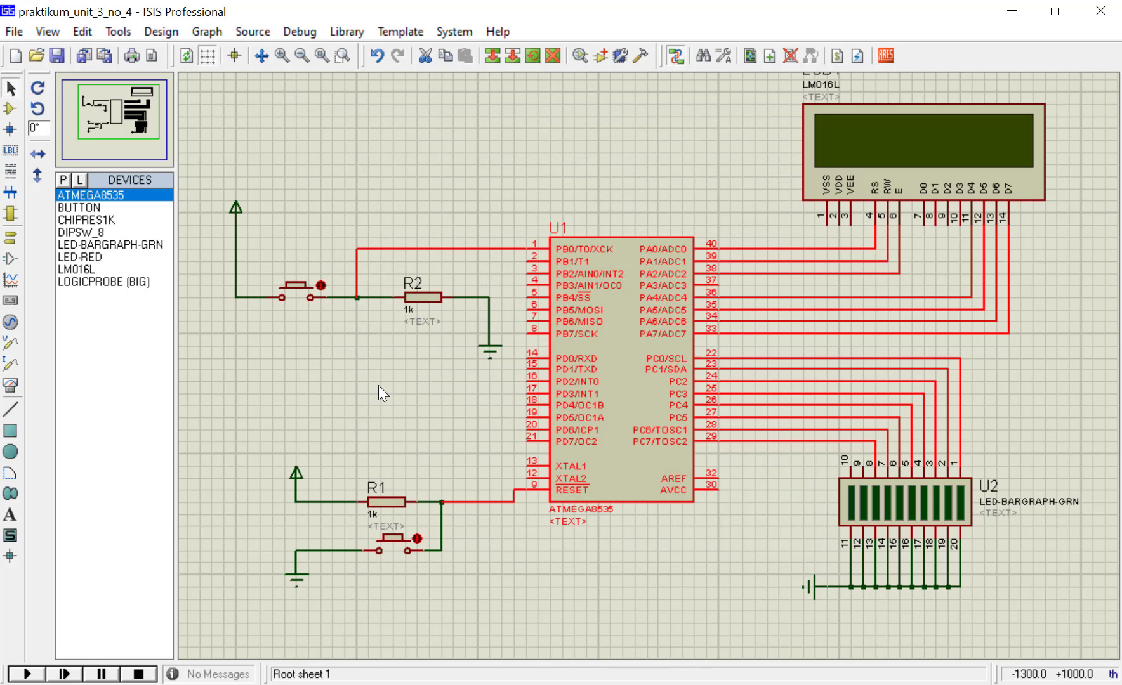
Start the simulation and actuate the push button wired to PB0/T0 15 times, until the LCD counter reaches 255
click(28, 675)
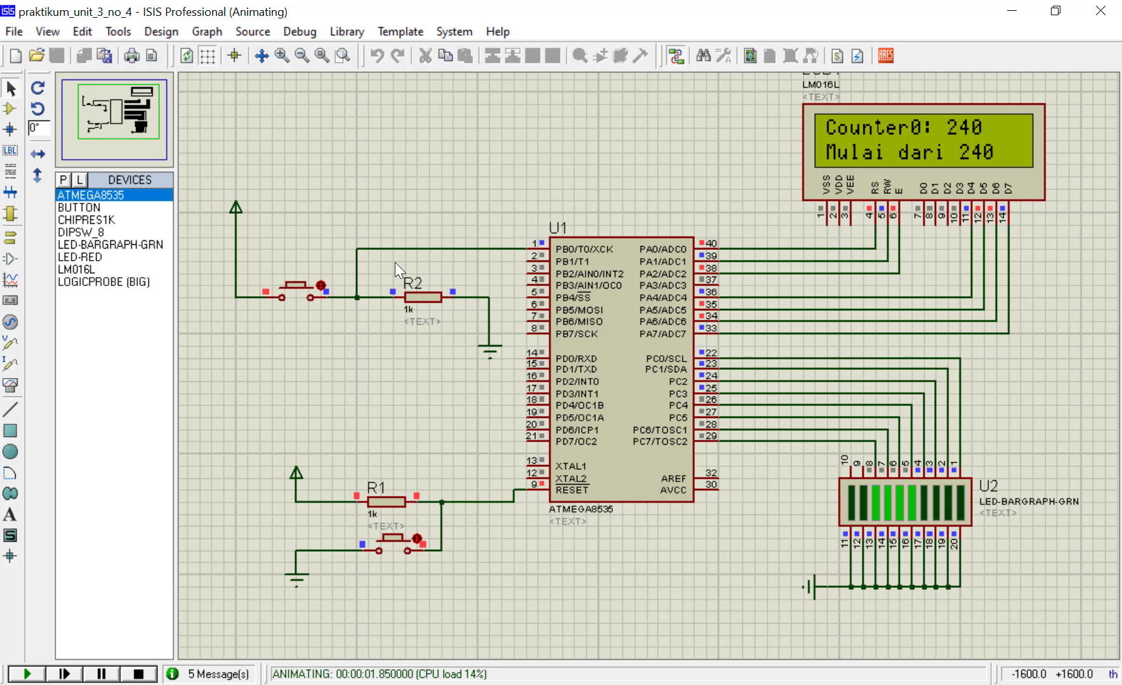
click(299, 296)
click(299, 296)
click(300, 295)
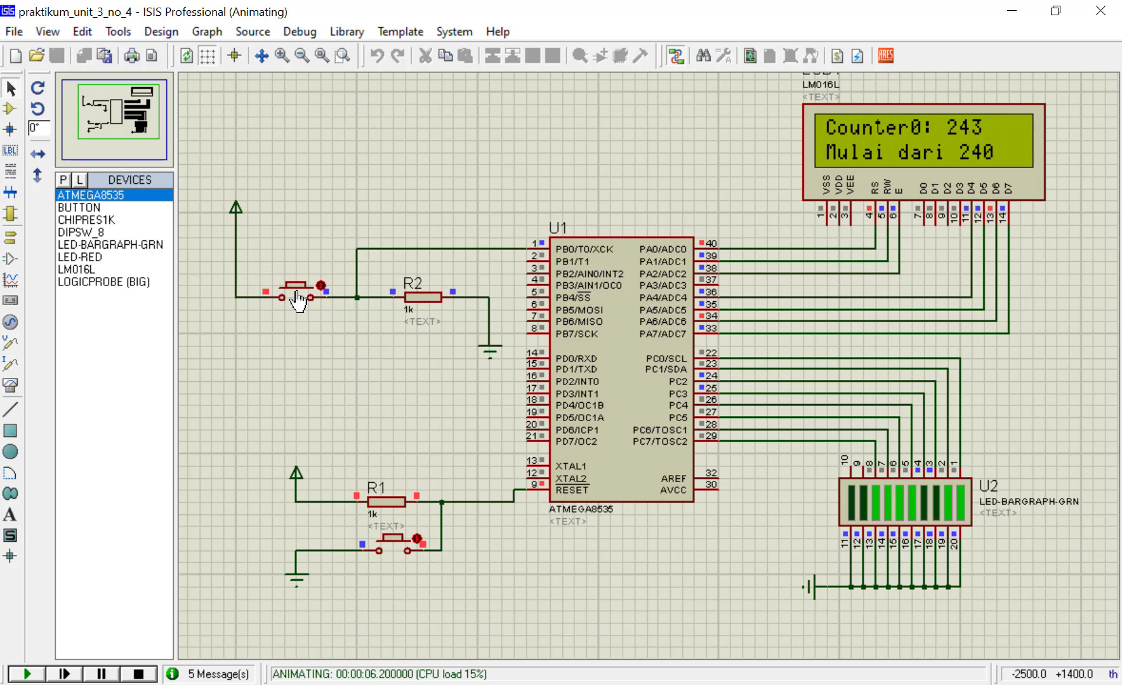
click(300, 296)
click(298, 297)
click(298, 297)
click(299, 297)
click(298, 297)
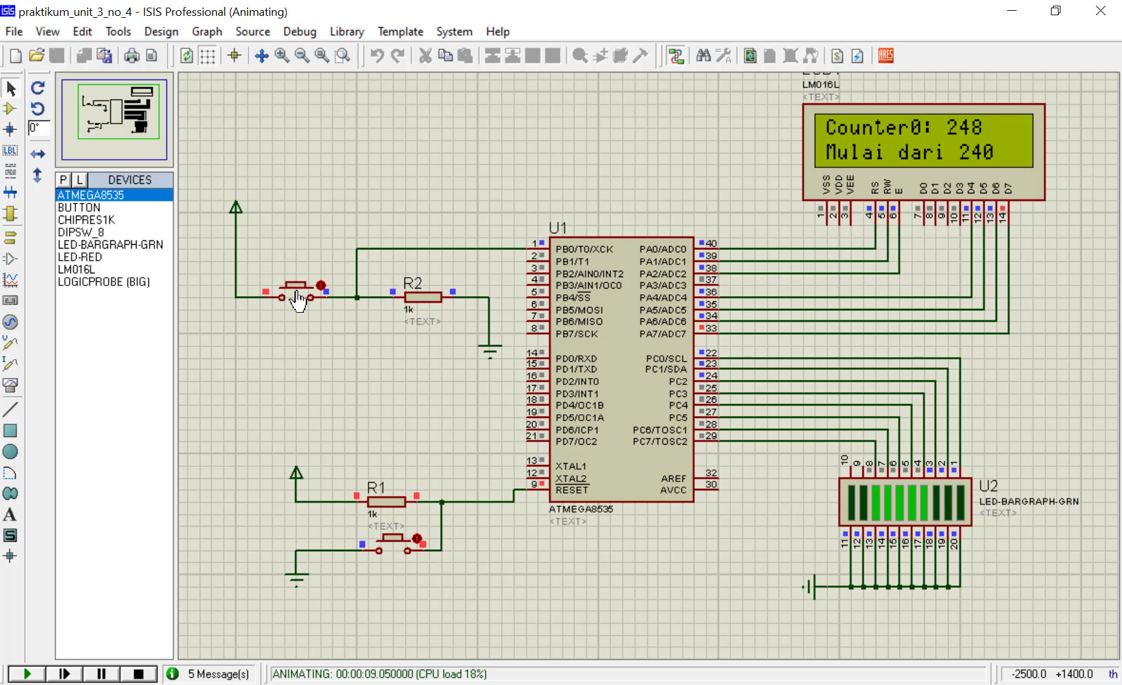
click(298, 297)
click(301, 294)
click(302, 293)
click(302, 293)
click(302, 293)
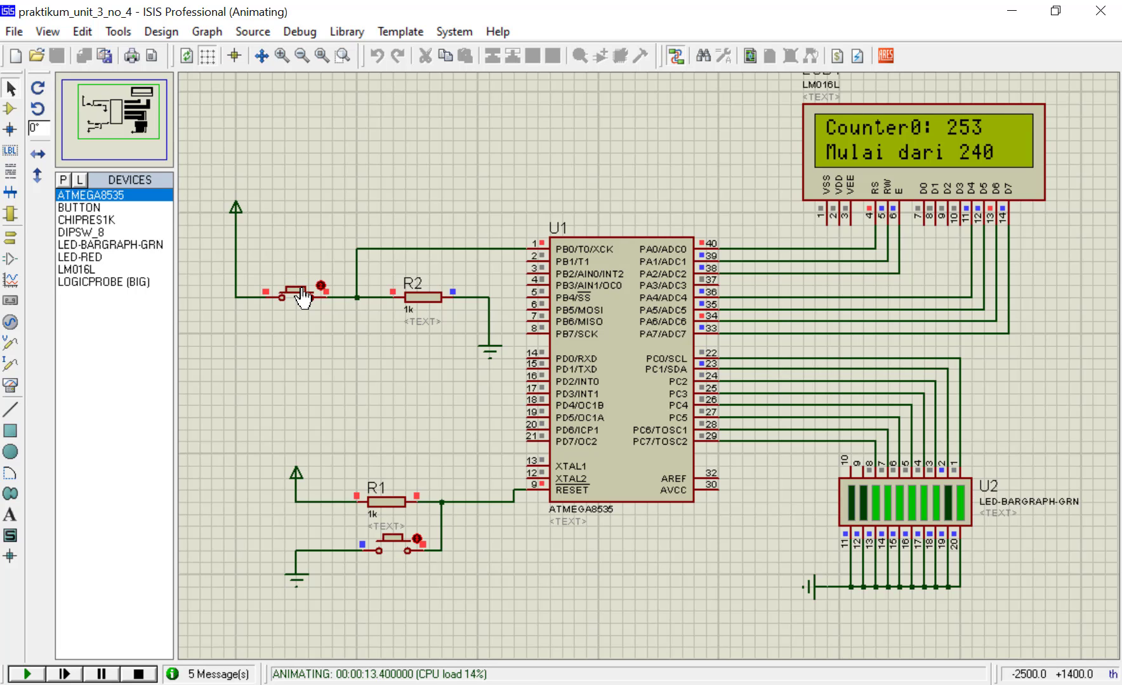
click(302, 294)
click(302, 294)
Check item g in the lab manual for what to do once the counter shows 255, and return to the simulation
key(alt+Tab)
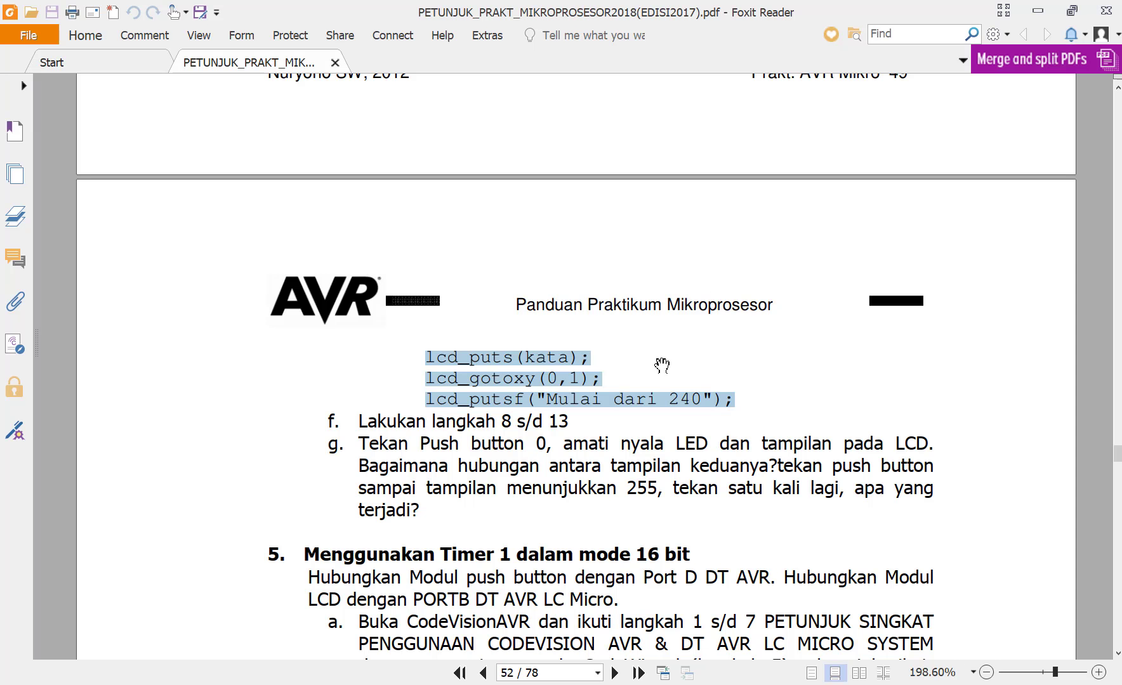
click(779, 526)
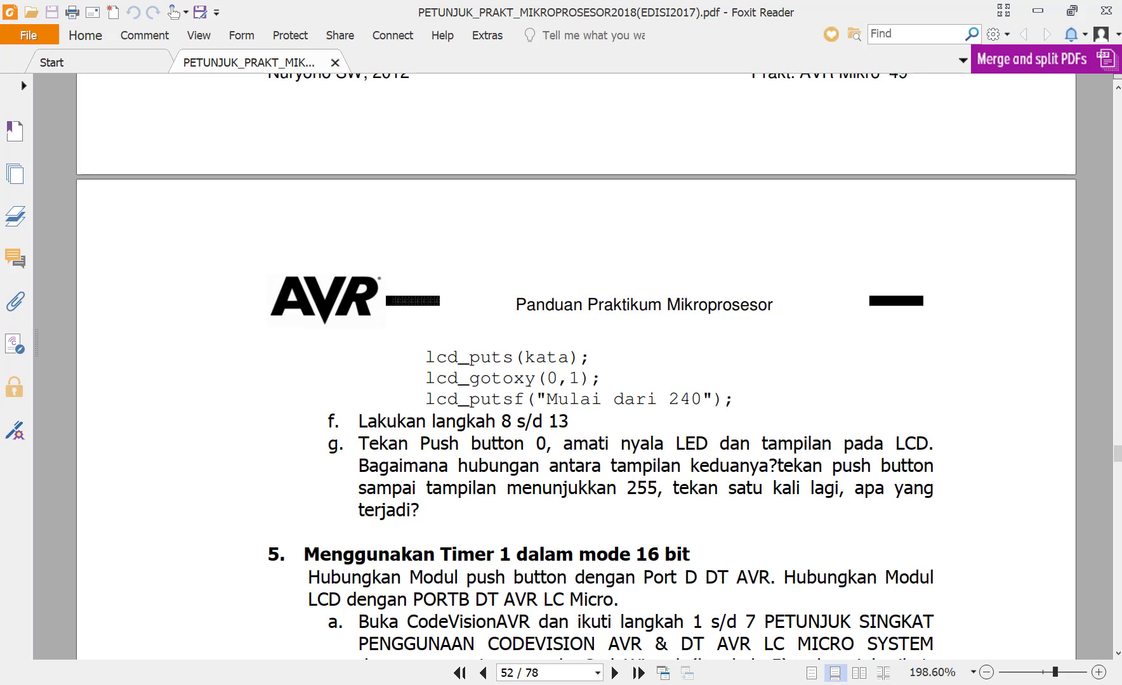
key(alt+Tab)
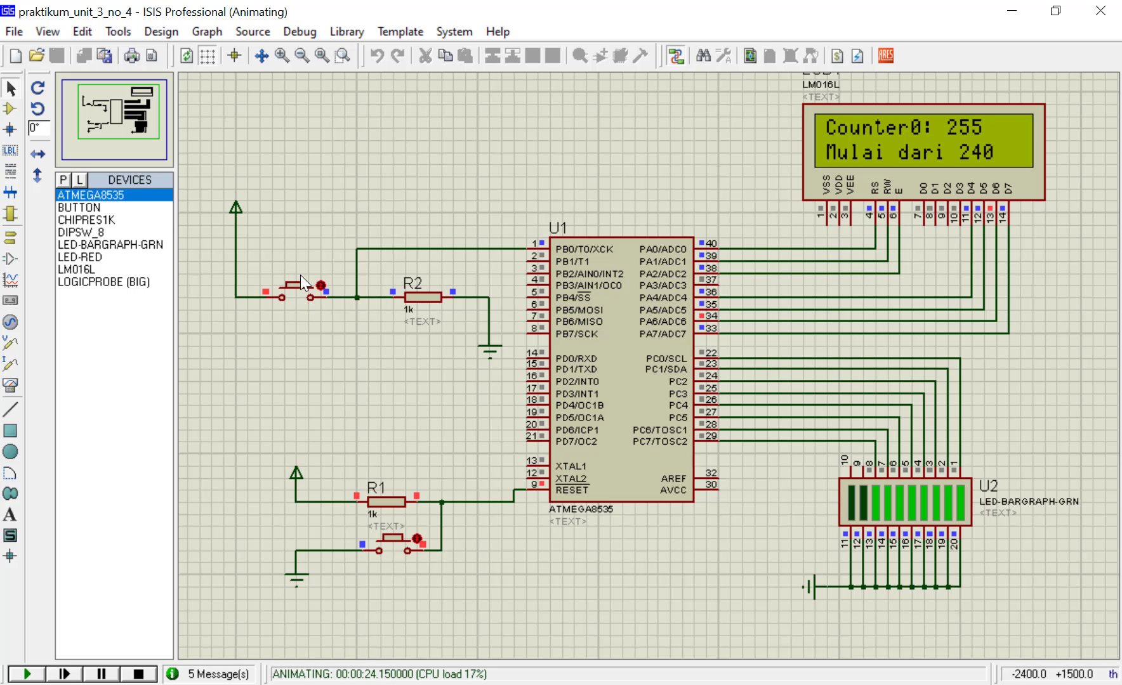
Actuate the PB0/T0 push button once past 255 to overflow the counter, and keep actuating it until the counter overflows again
click(303, 292)
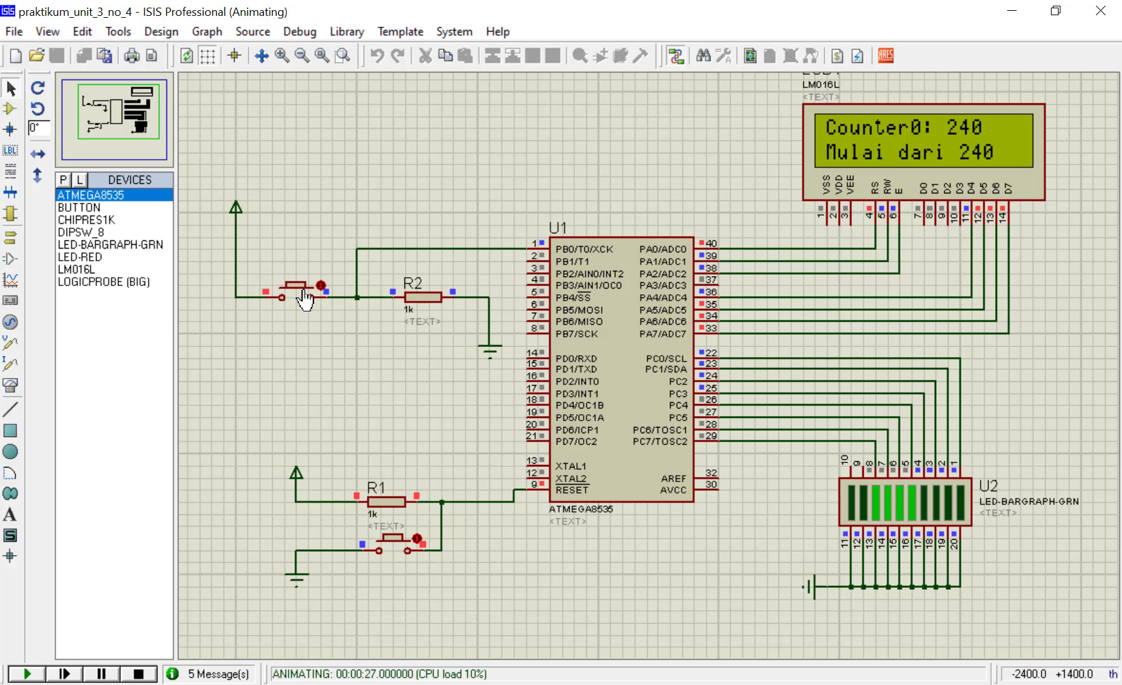
click(305, 293)
click(291, 293)
click(290, 293)
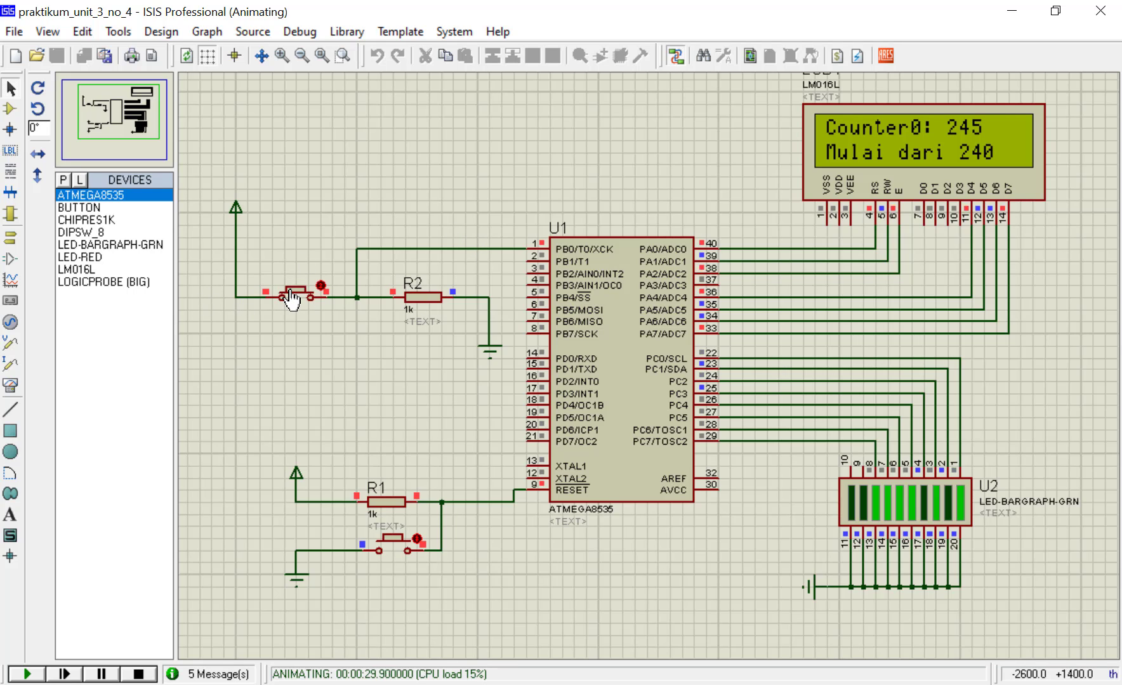
click(291, 293)
click(290, 293)
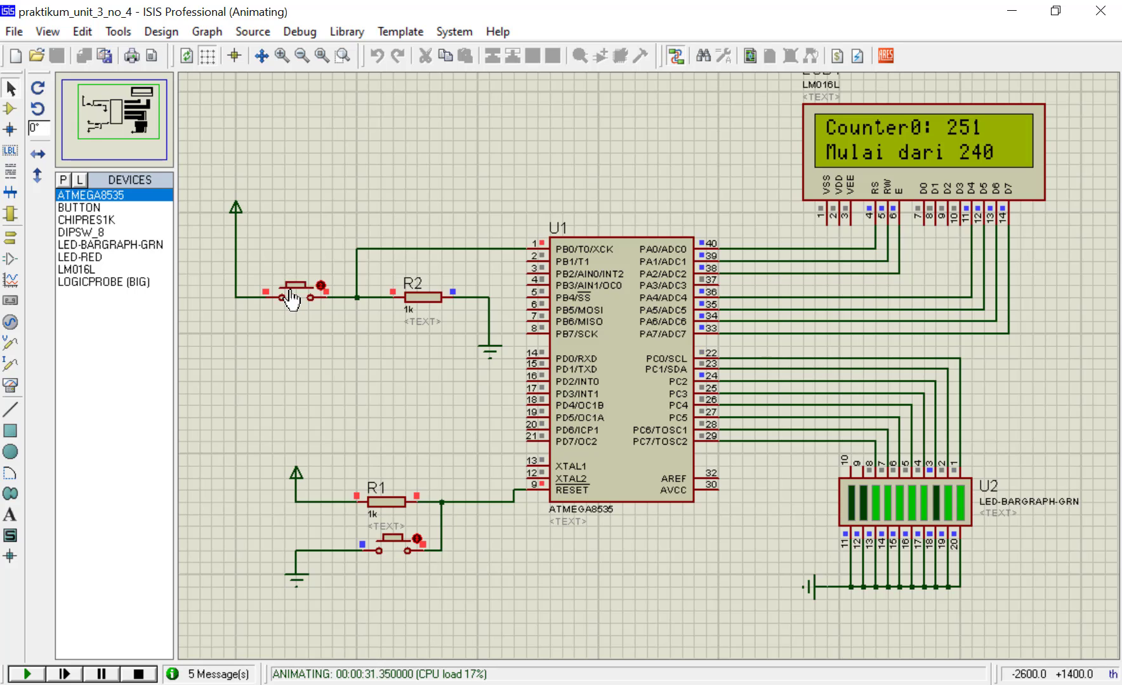
click(291, 293)
click(290, 293)
click(291, 293)
click(291, 294)
click(290, 293)
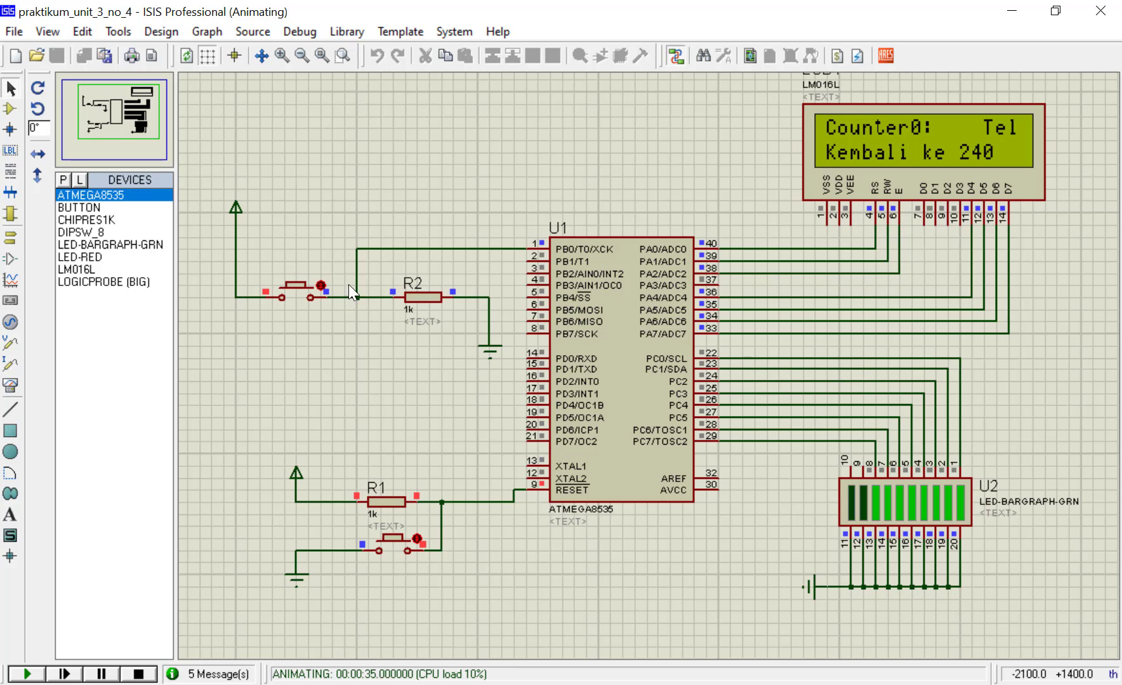
Actuate the PB0/T0 push button repeatedly after the overflow to count from 240 up to 251
click(298, 293)
click(299, 293)
click(299, 294)
click(298, 293)
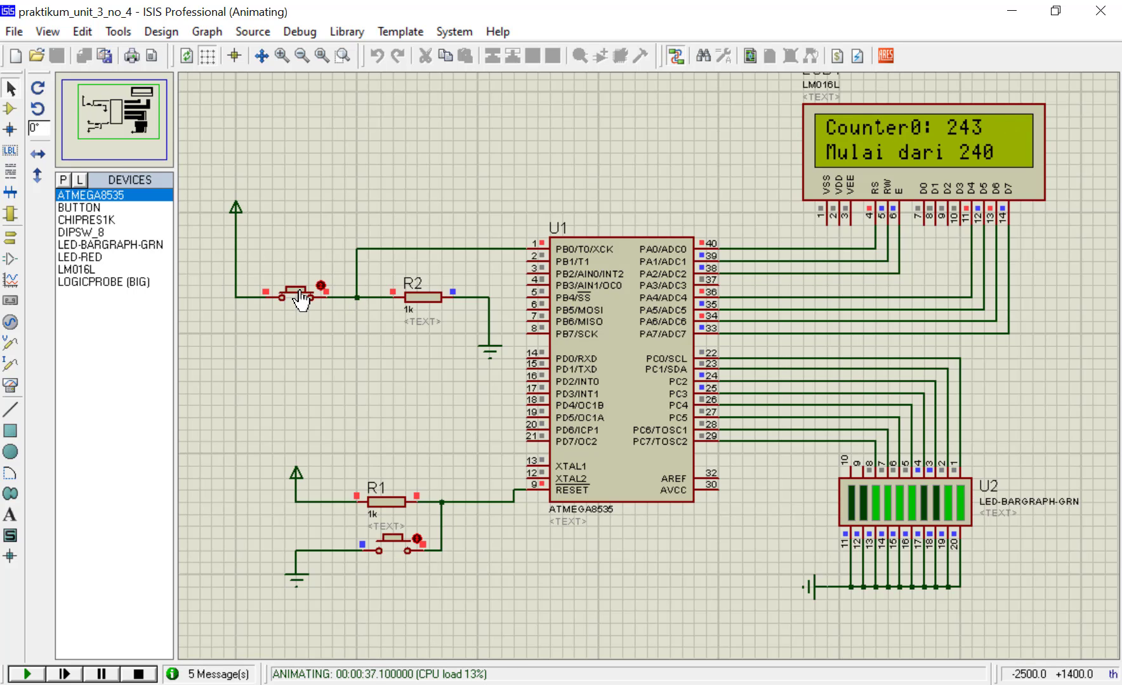
click(299, 293)
click(299, 293)
click(299, 293)
click(299, 293)
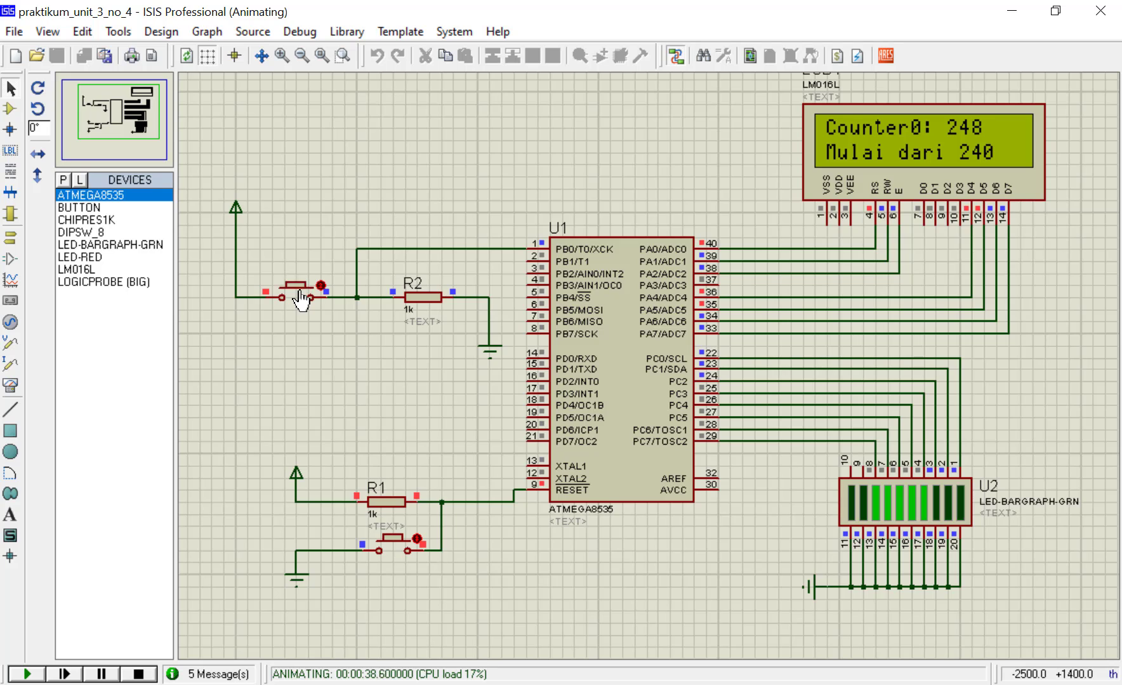
click(298, 293)
click(298, 293)
click(298, 293)
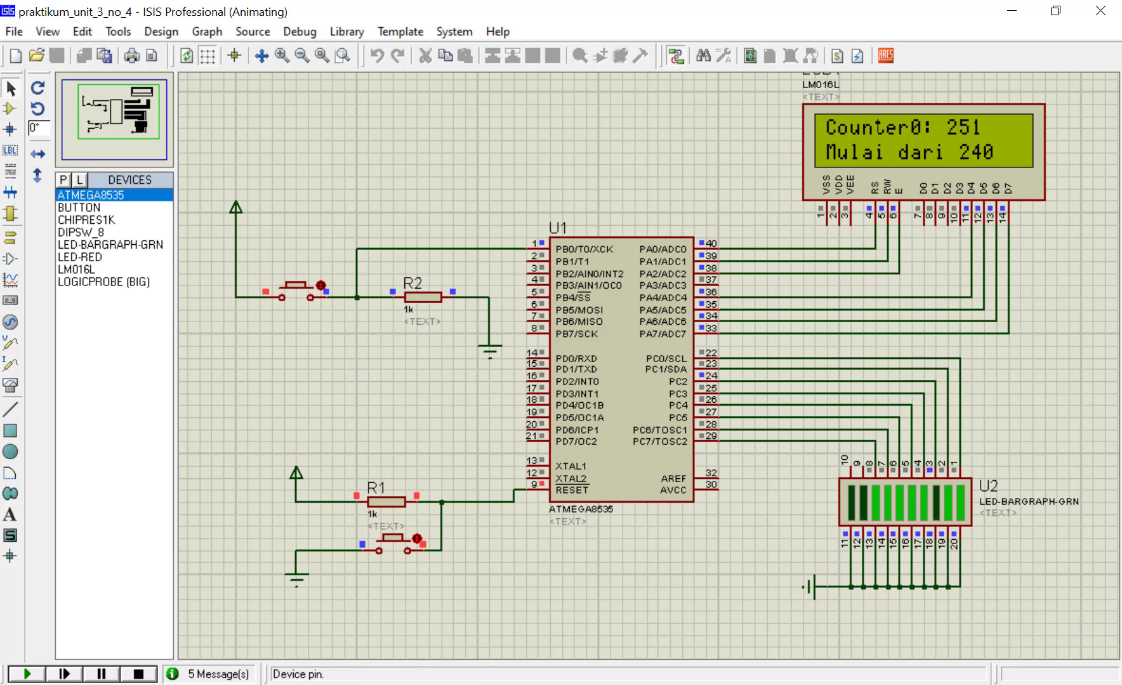
Stop the simulation and close the praktikum_unit_3_no_4 design, saving its changes
click(139, 674)
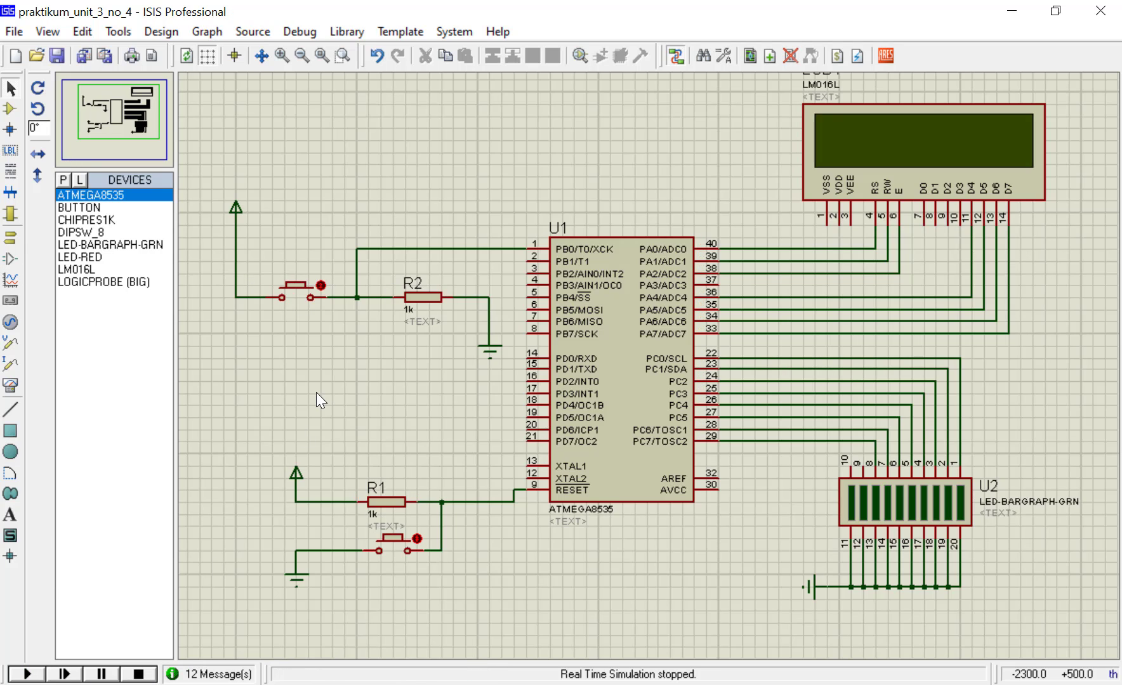
click(1101, 10)
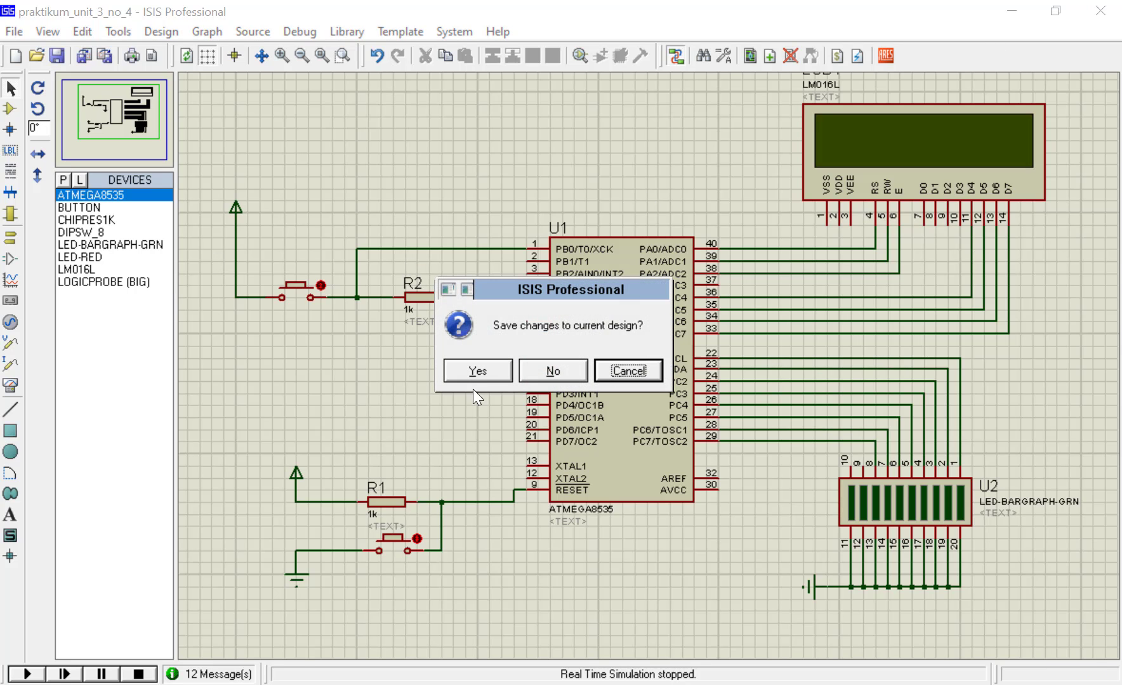
click(477, 370)
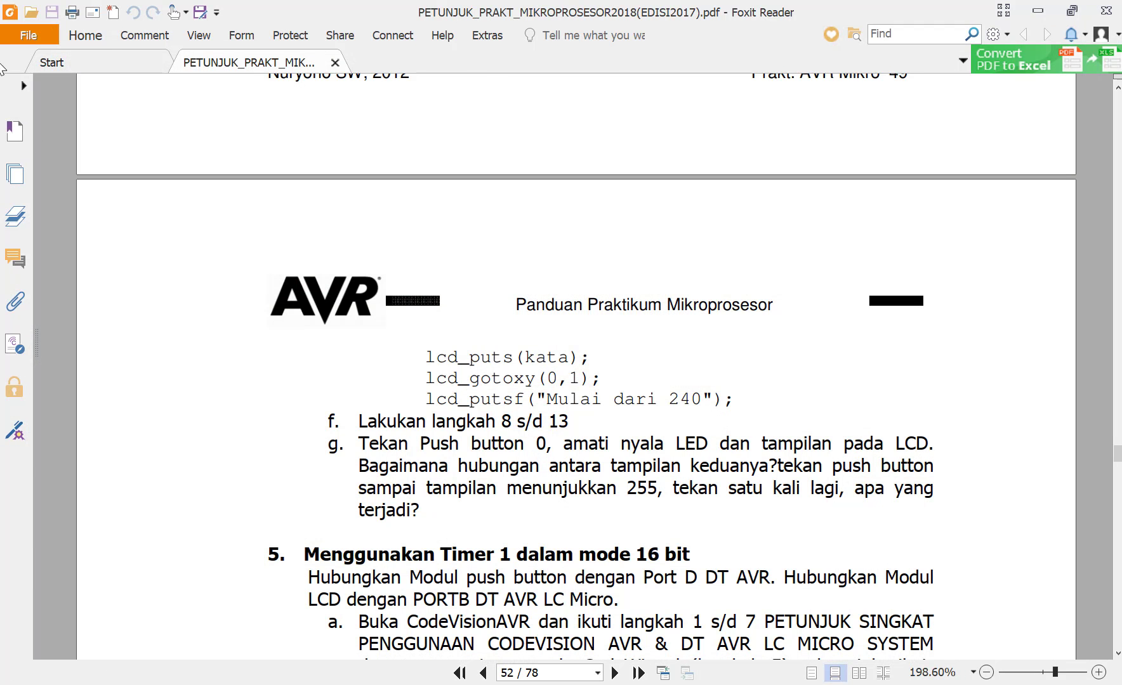
Open the praktikum_unit_3_no_5 schematic design from the Proteus Unit 3 folder
key(alt+Tab)
click(372, 421)
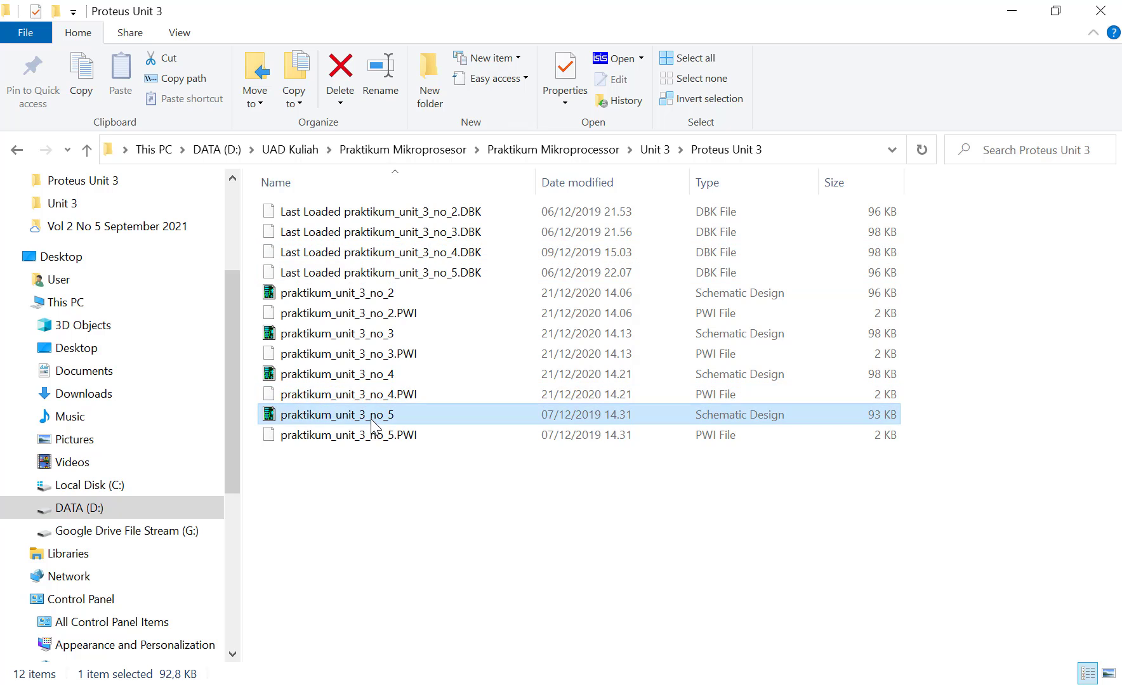
double_click(372, 421)
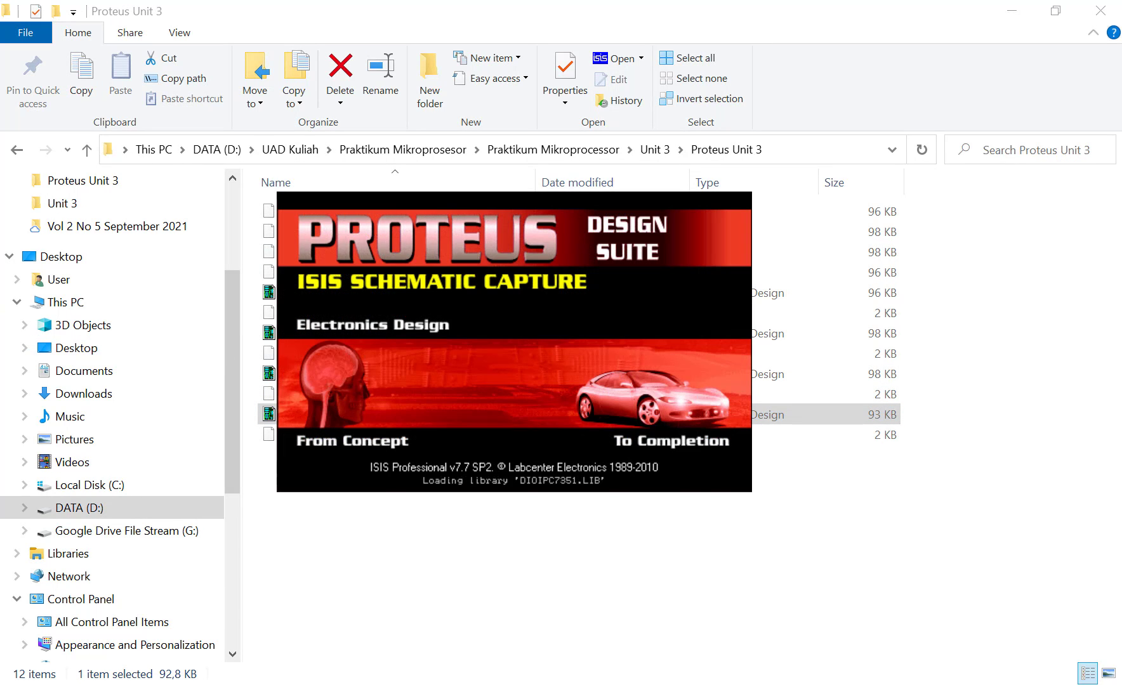
Switch to CodeVisionAVR and close the program_3_4 project
key(alt+Tab)
key(alt+Tab)
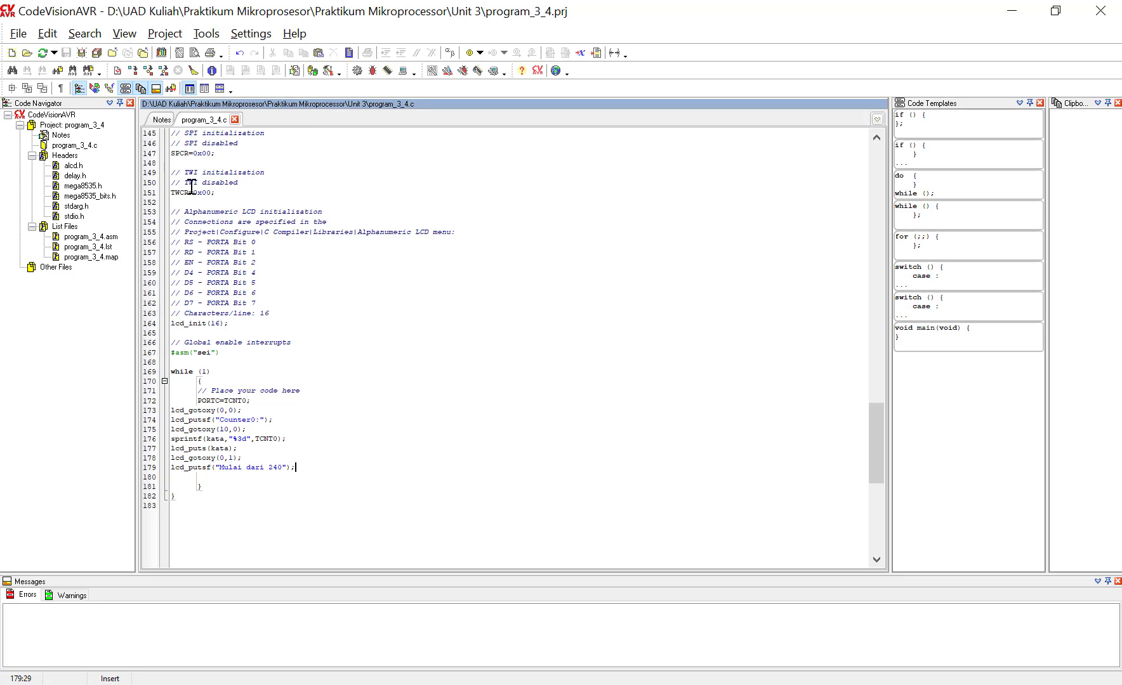
click(63, 125)
right_click(87, 125)
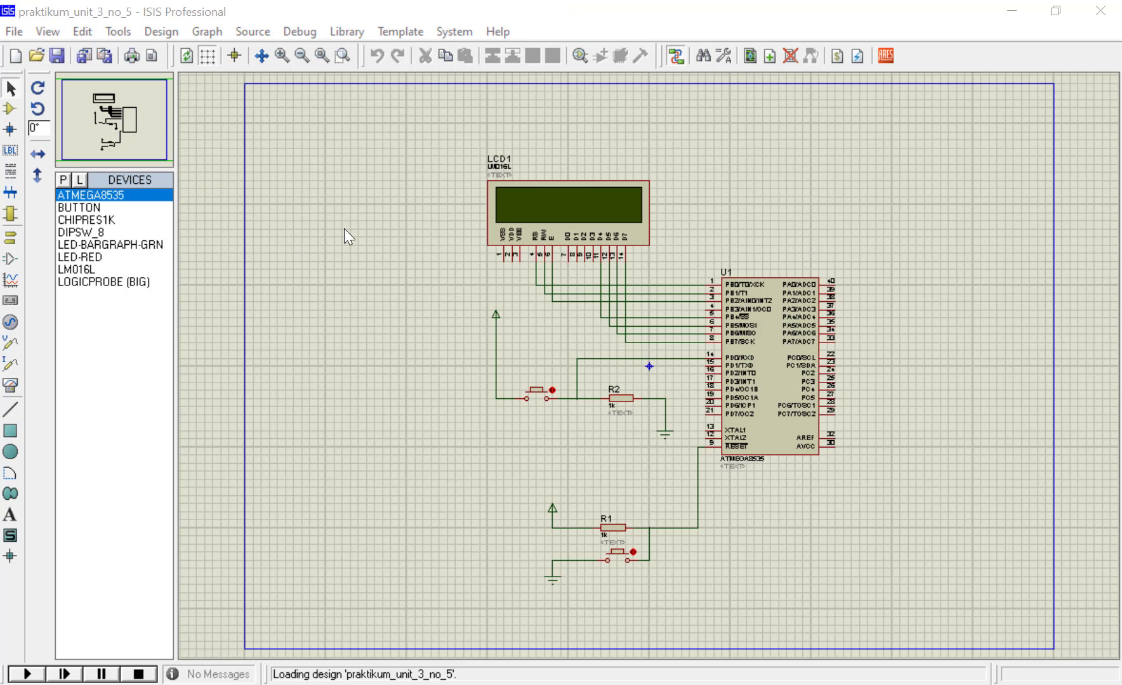
Examine the praktikum_unit_3_no_5 schematic and the lab manual's exercise 5 on using Timer 1 in 16-bit mode
scroll(635, 327, up, 1)
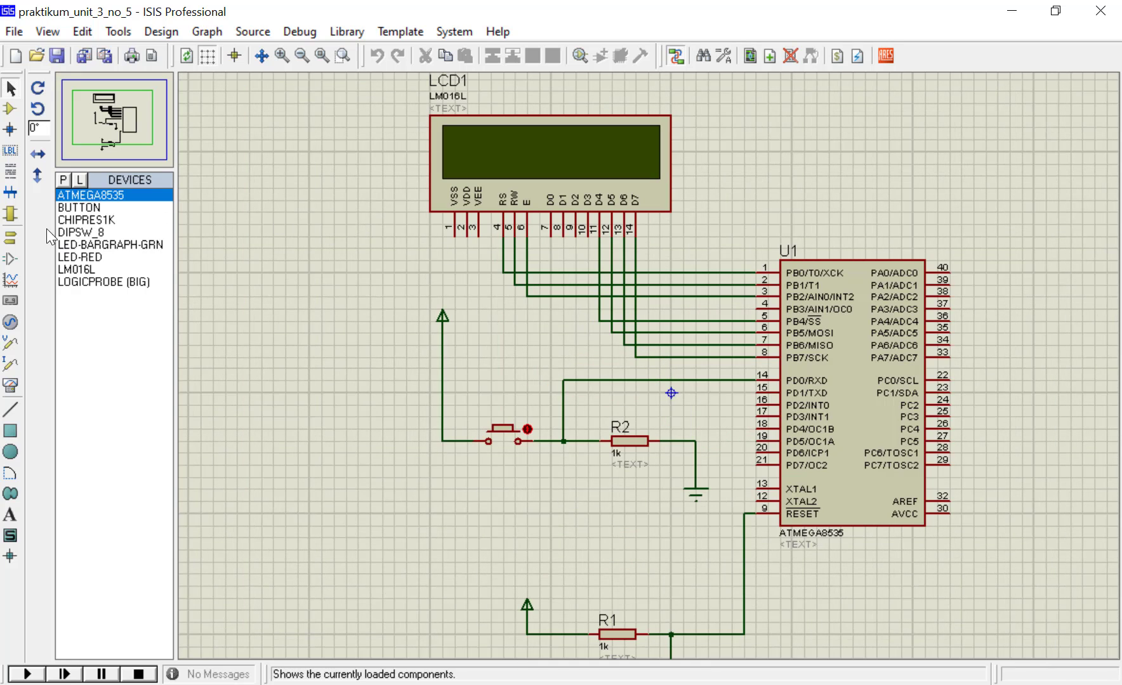
key(alt+Tab)
scroll(739, 368, down, 6)
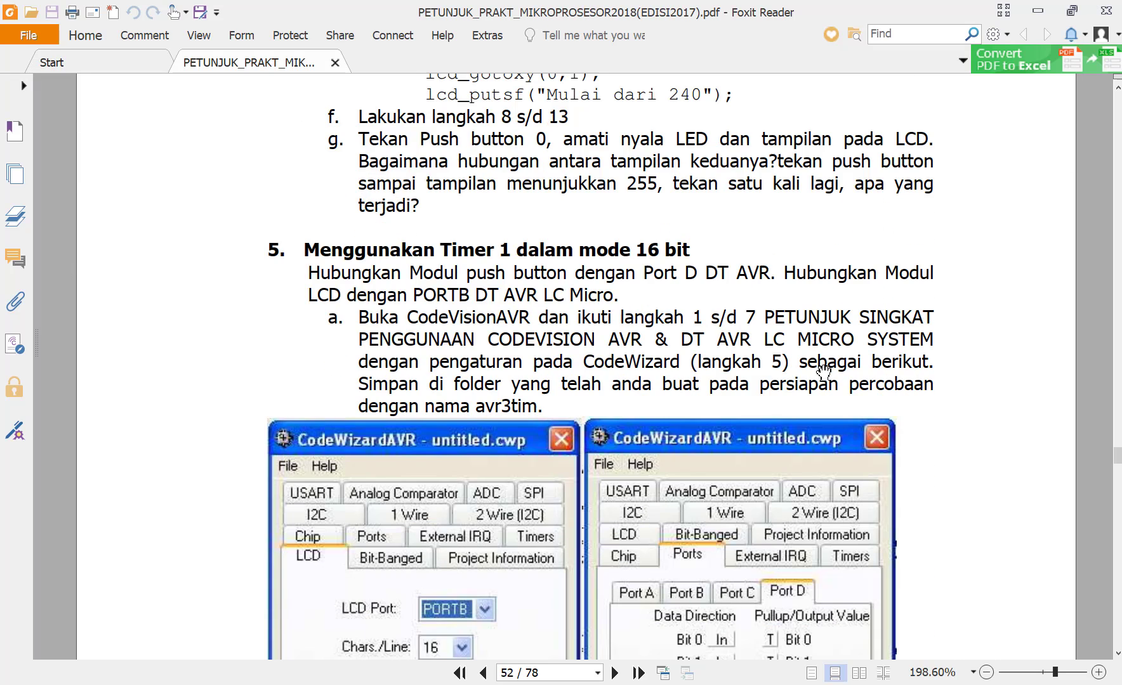
scroll(736, 352, up, 1)
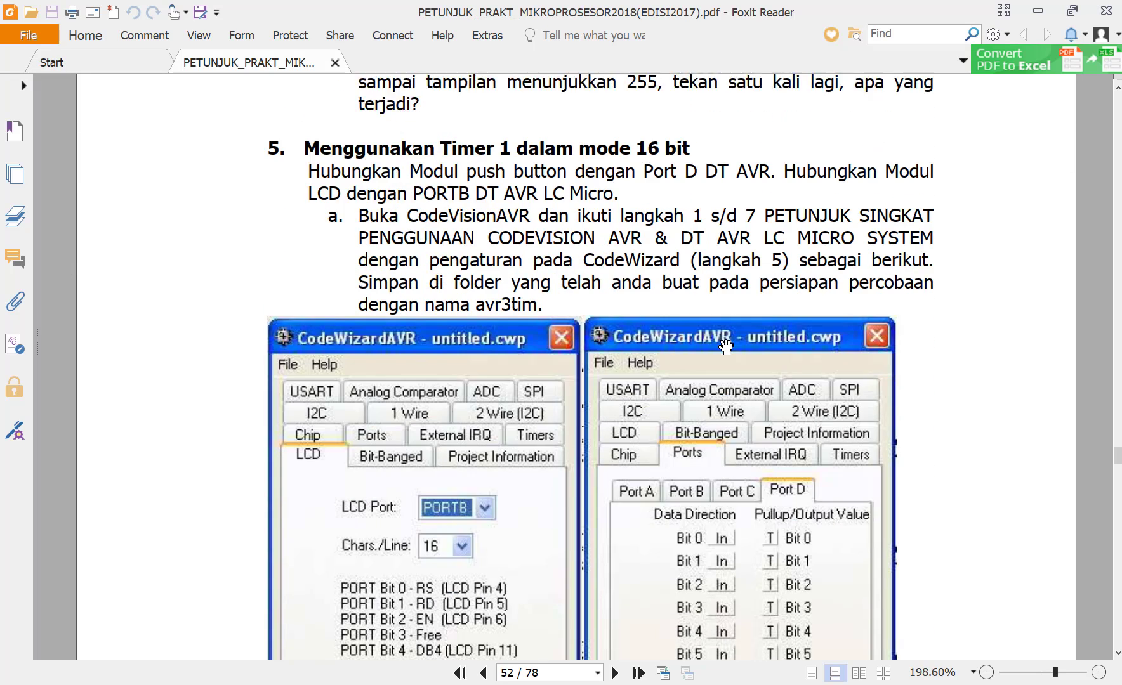
scroll(726, 348, down, 1)
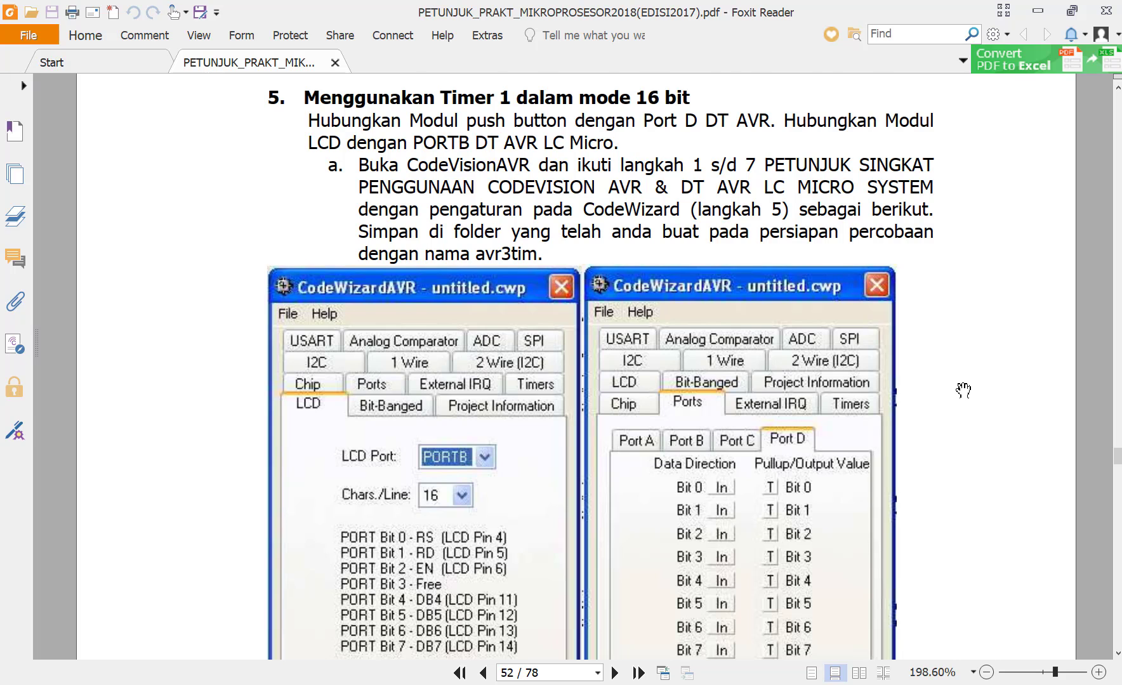
scroll(963, 390, up, 1)
scroll(964, 390, down, 1)
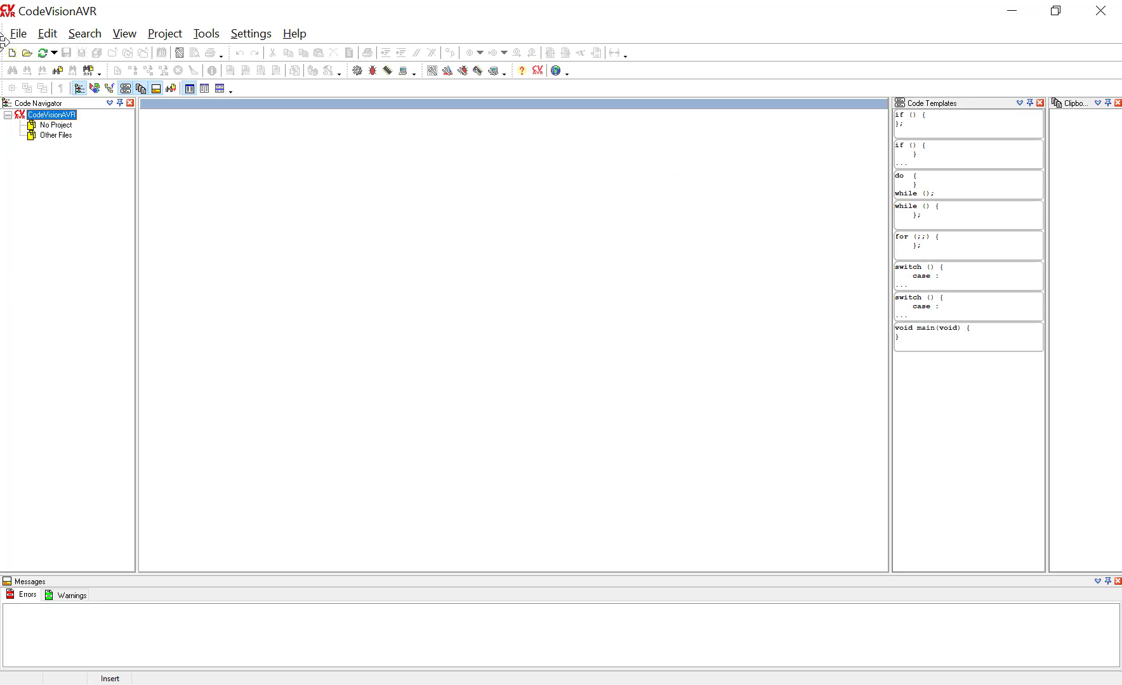
Create a new CodeVisionAVR project with CodeWizardAVR for the AT90, ATtiny, ATmega, FPSLIC chip type
click(18, 33)
click(40, 54)
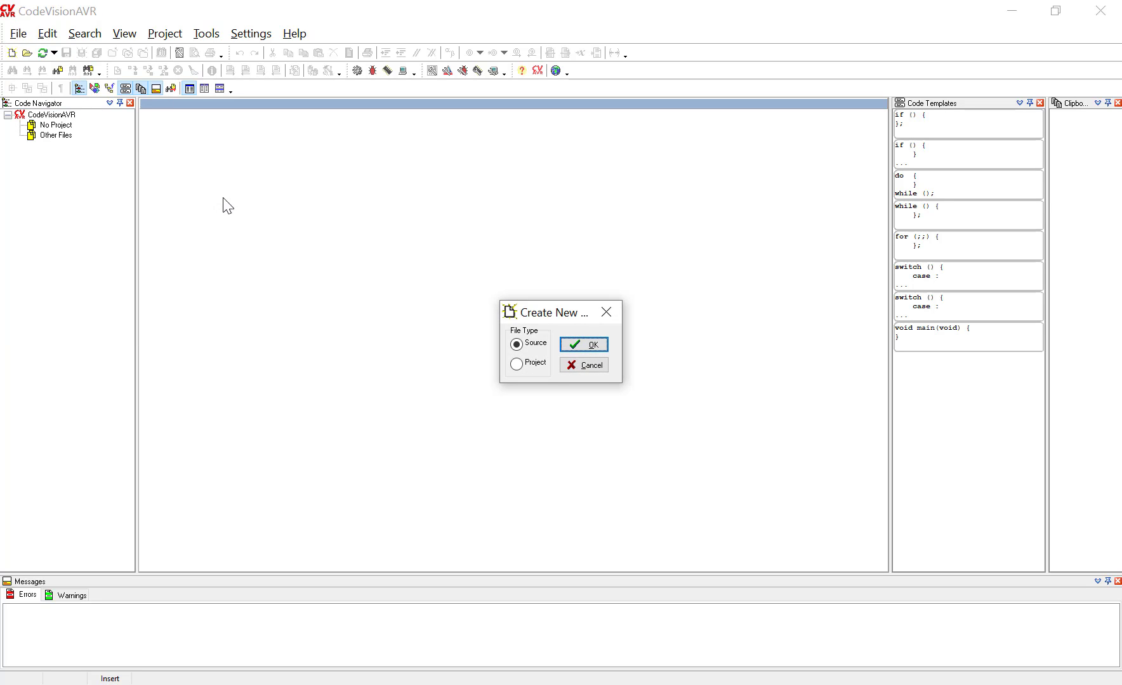
click(532, 365)
click(583, 344)
click(475, 381)
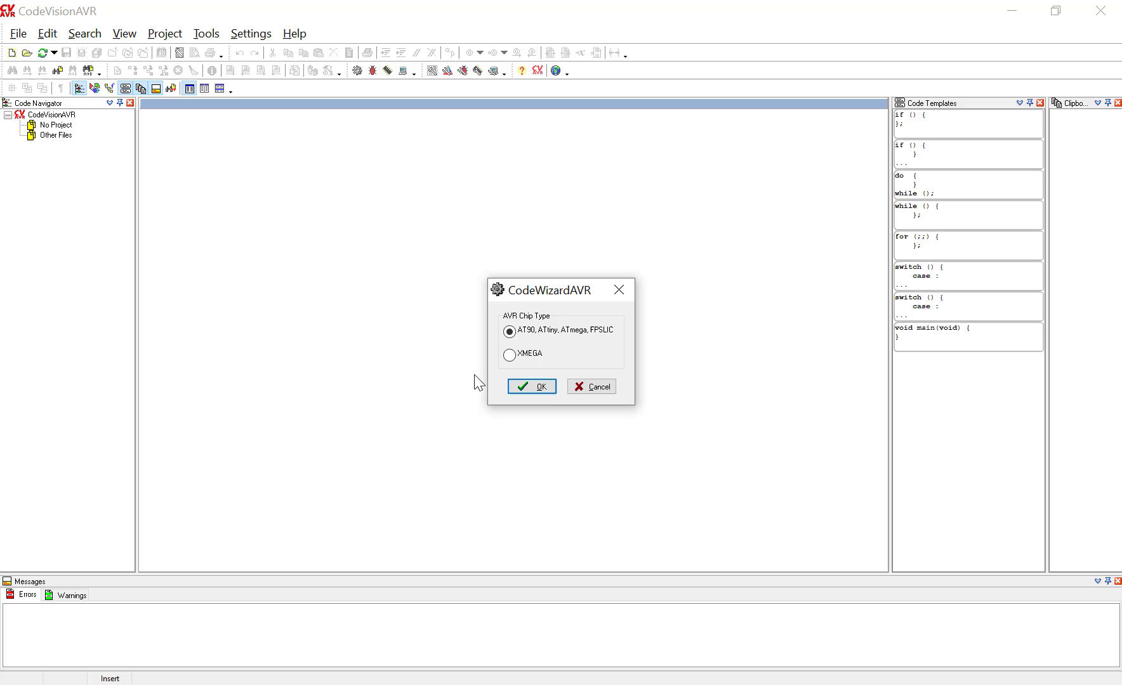
click(538, 390)
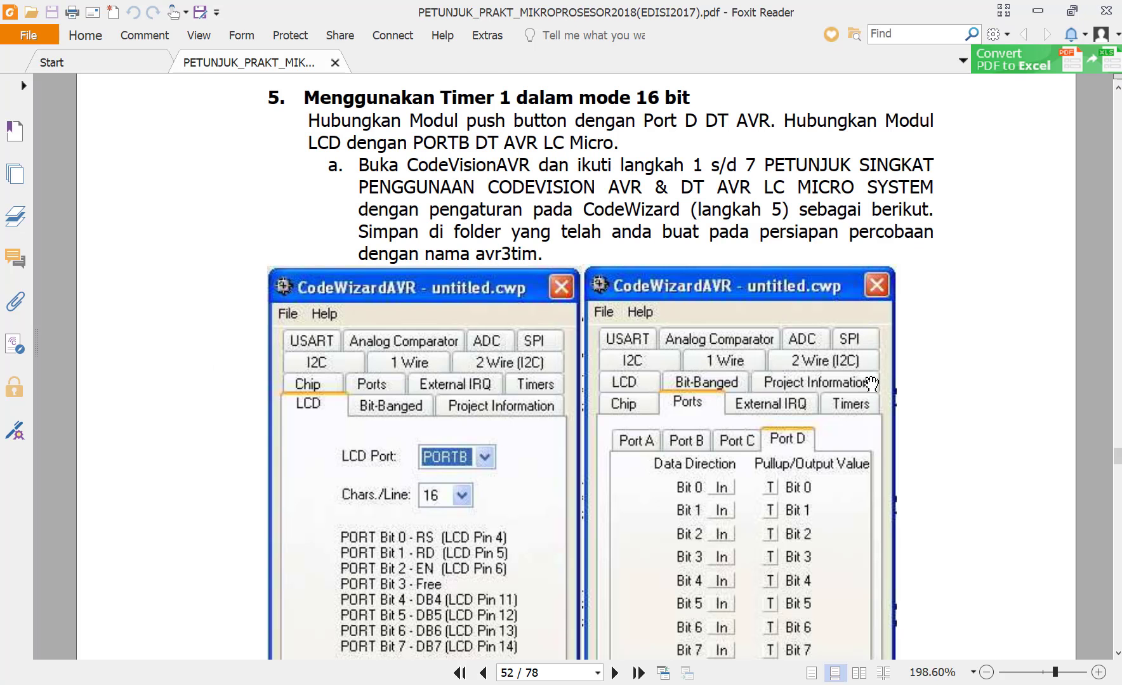
Examine the CodeWizardAVR settings for the LCD, Port D and Timer 1 in exercise 5 of the lab manual
scroll(872, 384, down, 4)
scroll(787, 381, up, 2)
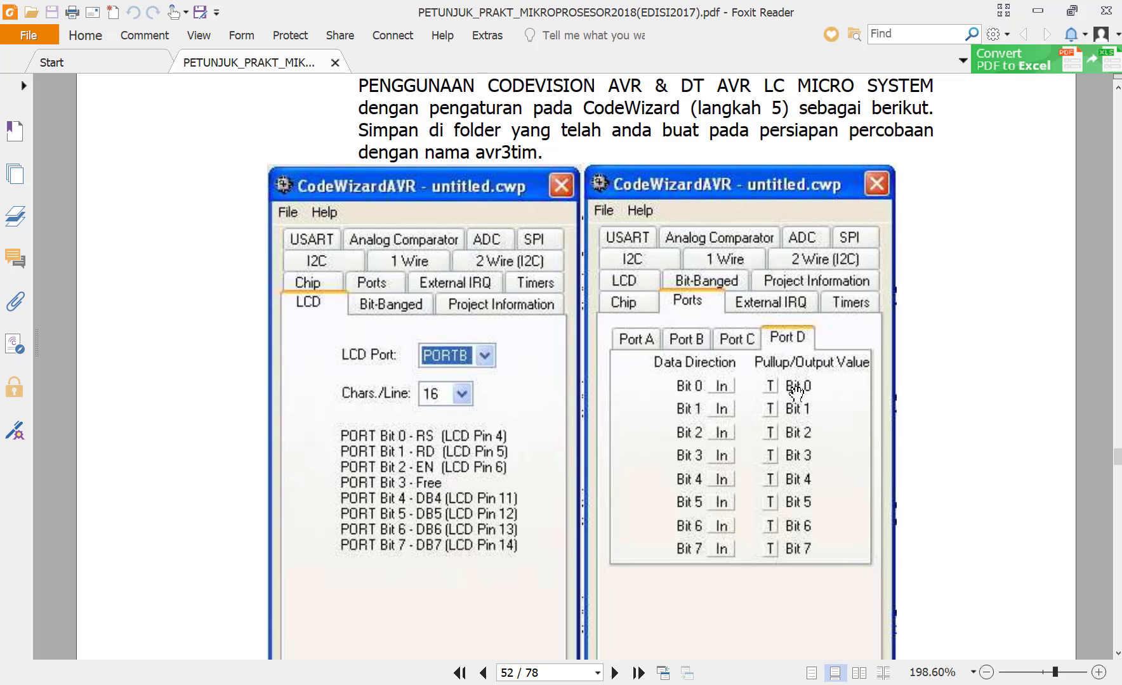
scroll(793, 374, up, 3)
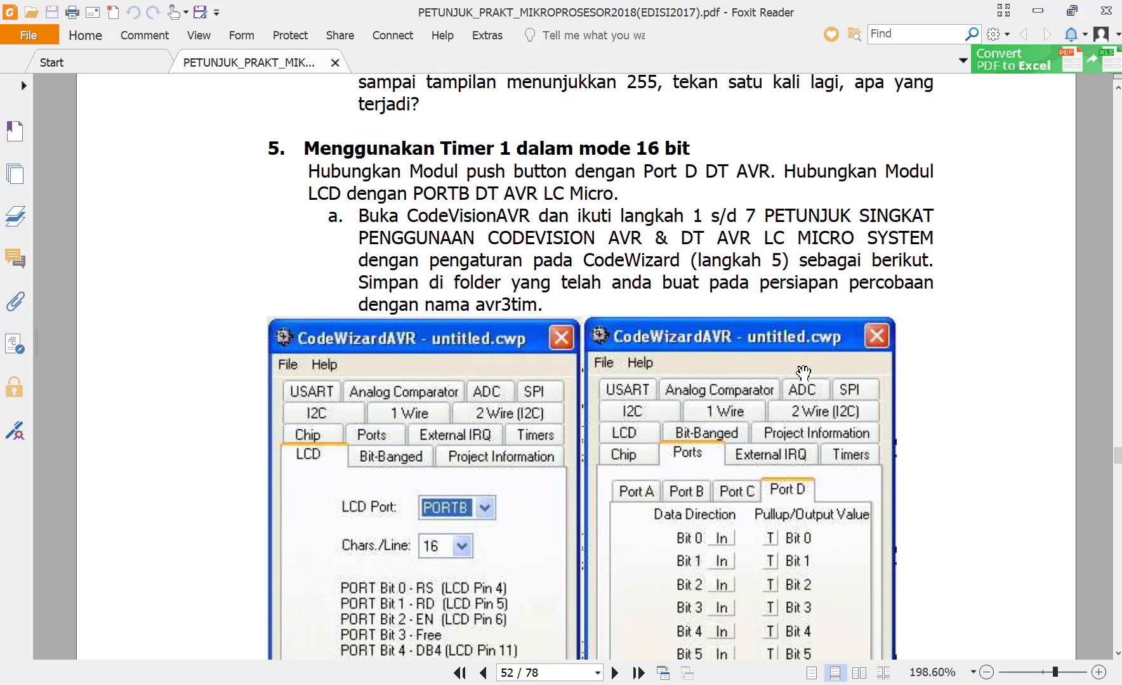
scroll(803, 372, down, 8)
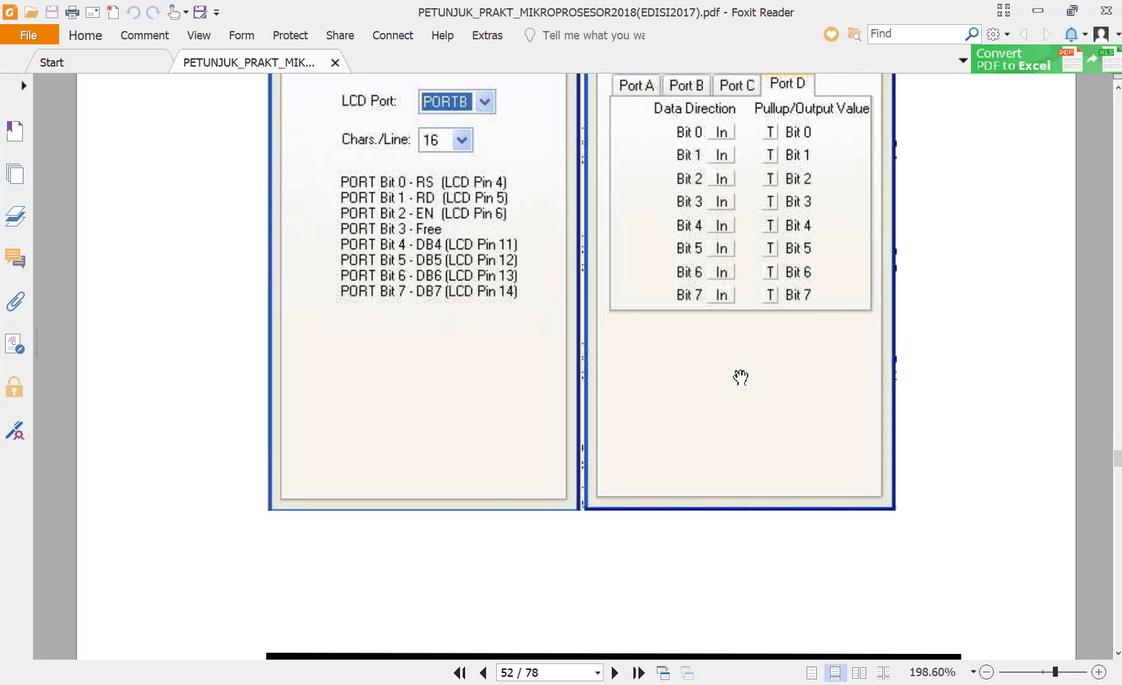
scroll(730, 374, down, 10)
scroll(715, 374, up, 11)
scroll(715, 375, up, 3)
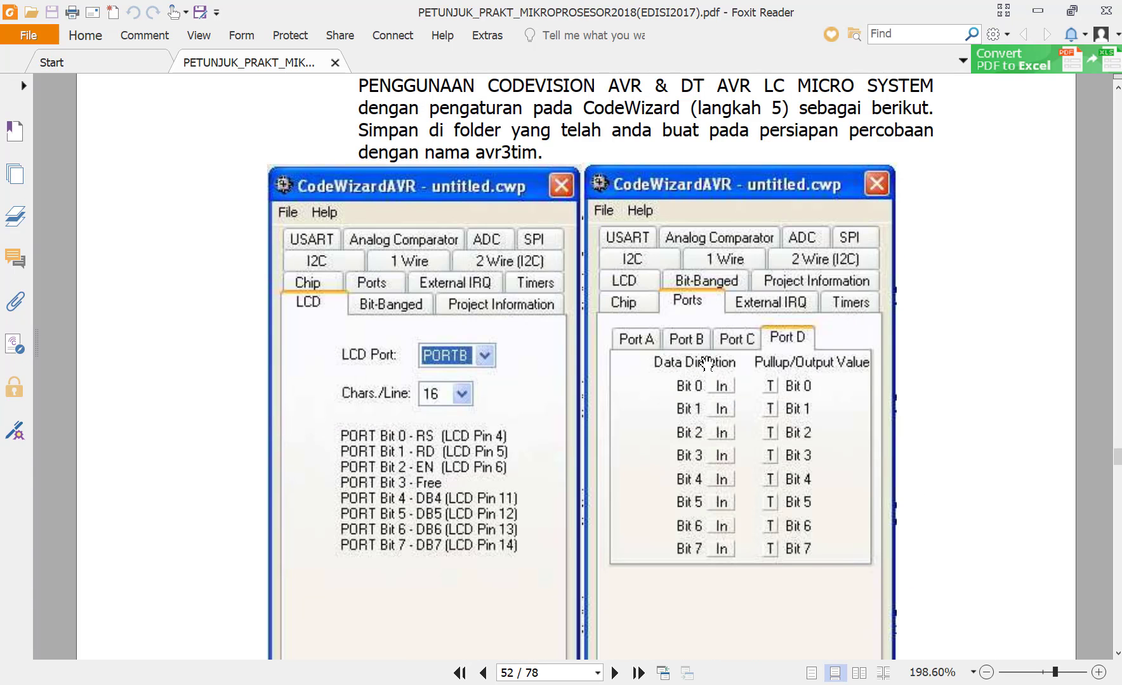
scroll(819, 359, down, 10)
scroll(819, 359, down, 7)
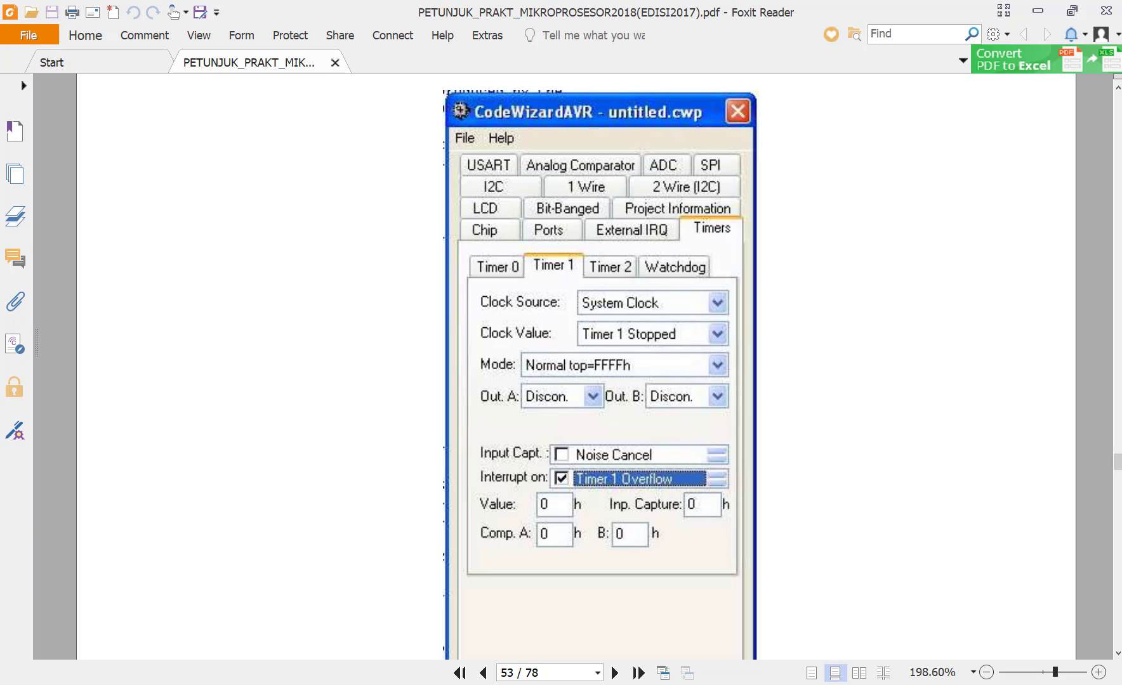
Enable alphanumeric LCD support in CodeWizardAVR with 16 characters per line, rechecking the LCD settings in the lab manual
key(alt+Tab)
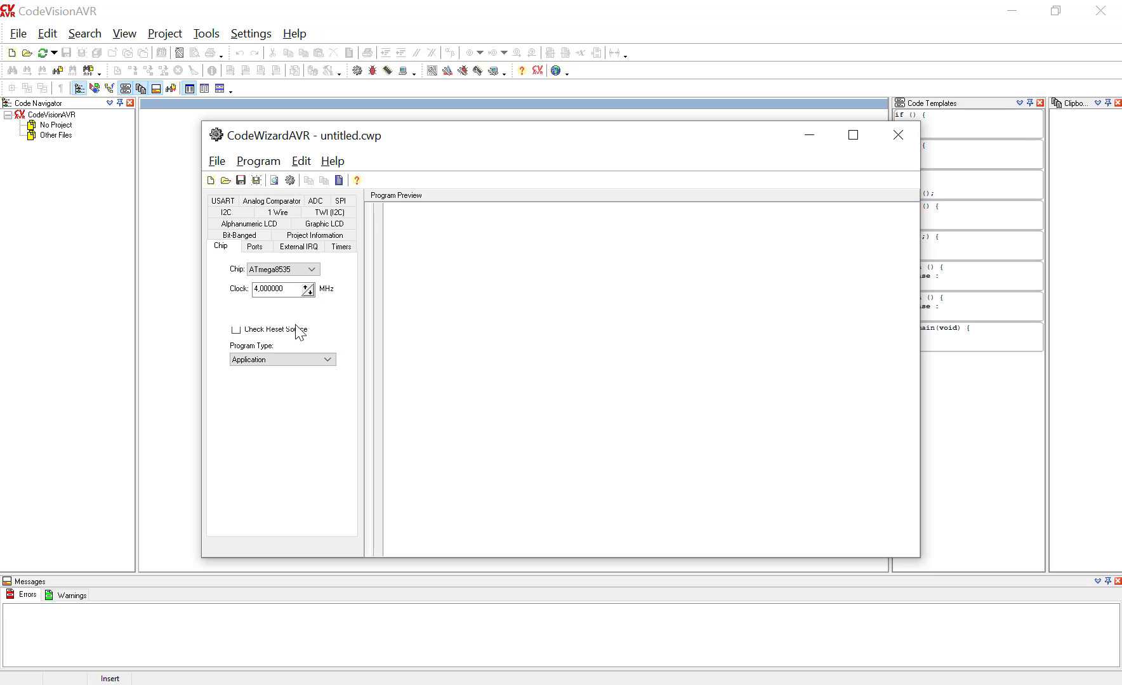
click(258, 225)
key(alt+Tab)
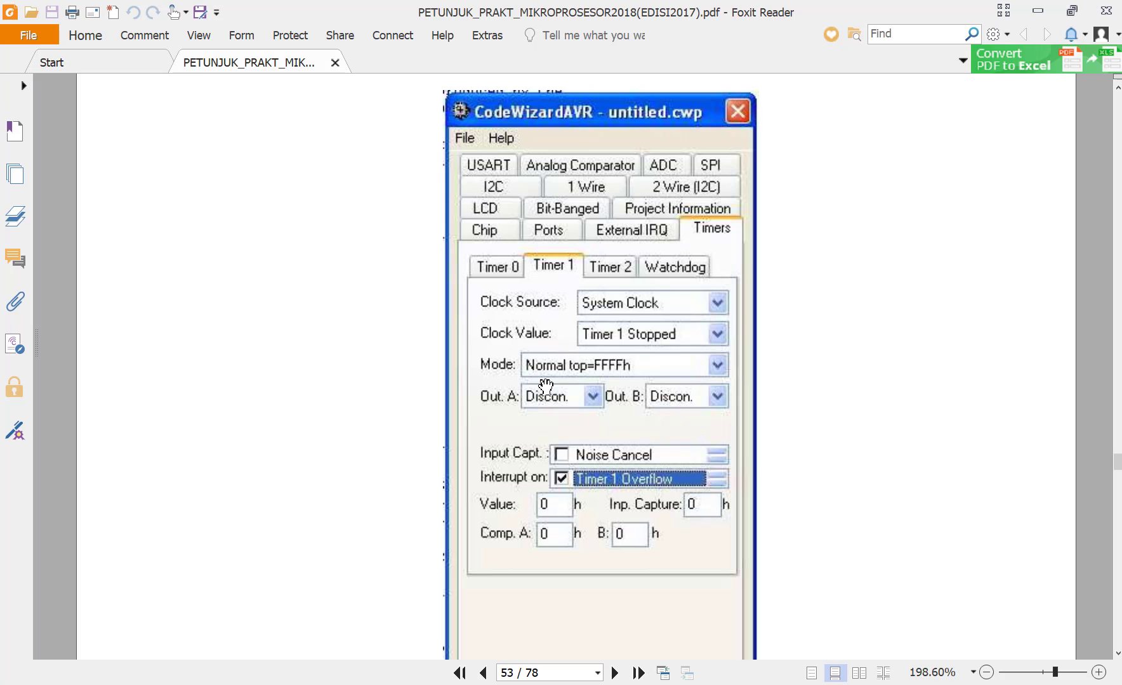
scroll(759, 470, up, 1)
scroll(758, 471, up, 12)
scroll(566, 406, down, 2)
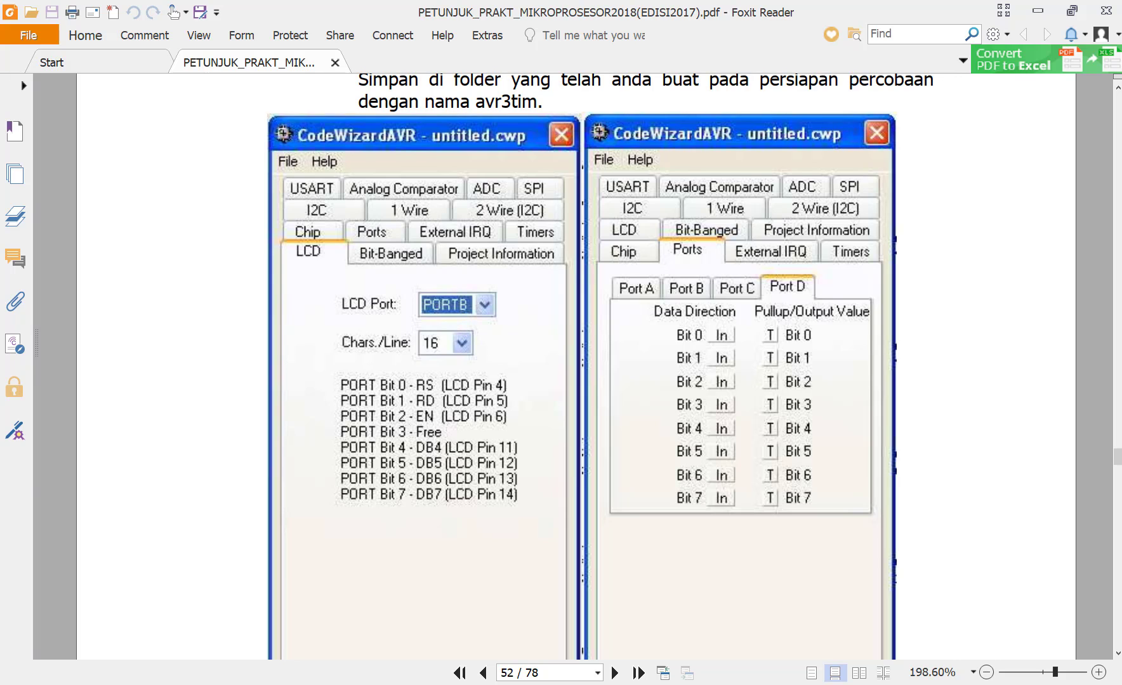
key(alt+Tab)
click(255, 264)
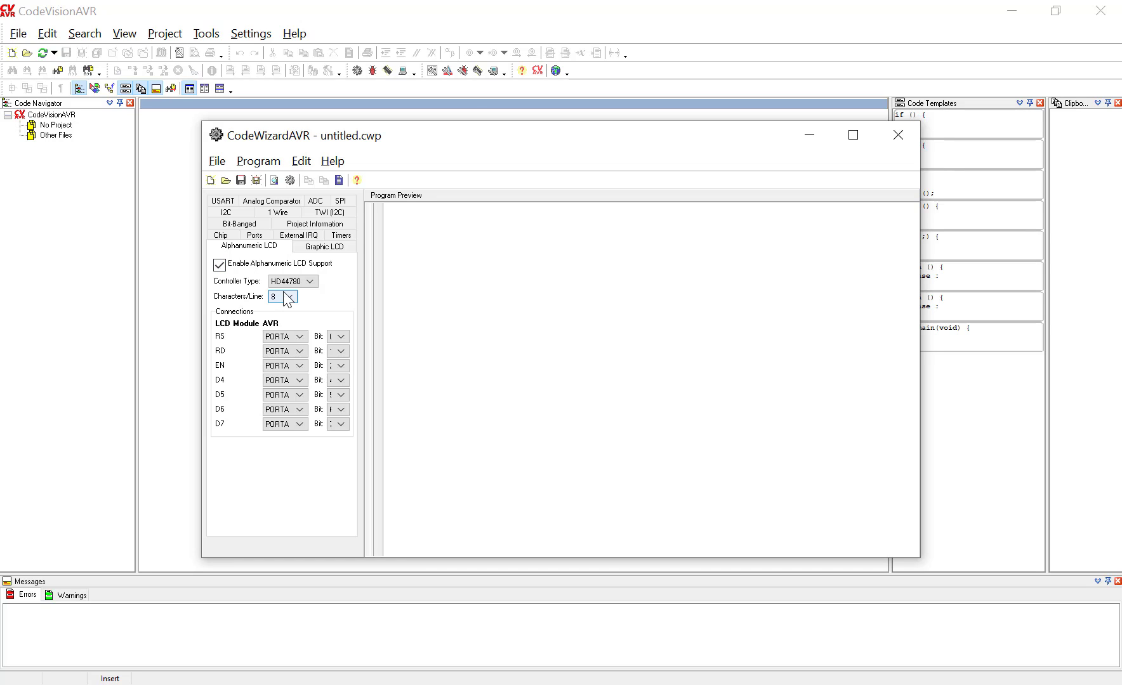
click(289, 296)
click(279, 317)
Assign the LCD module's RS, RD, EN, D4, D5, D6 and D7 connections to PORTB
click(301, 338)
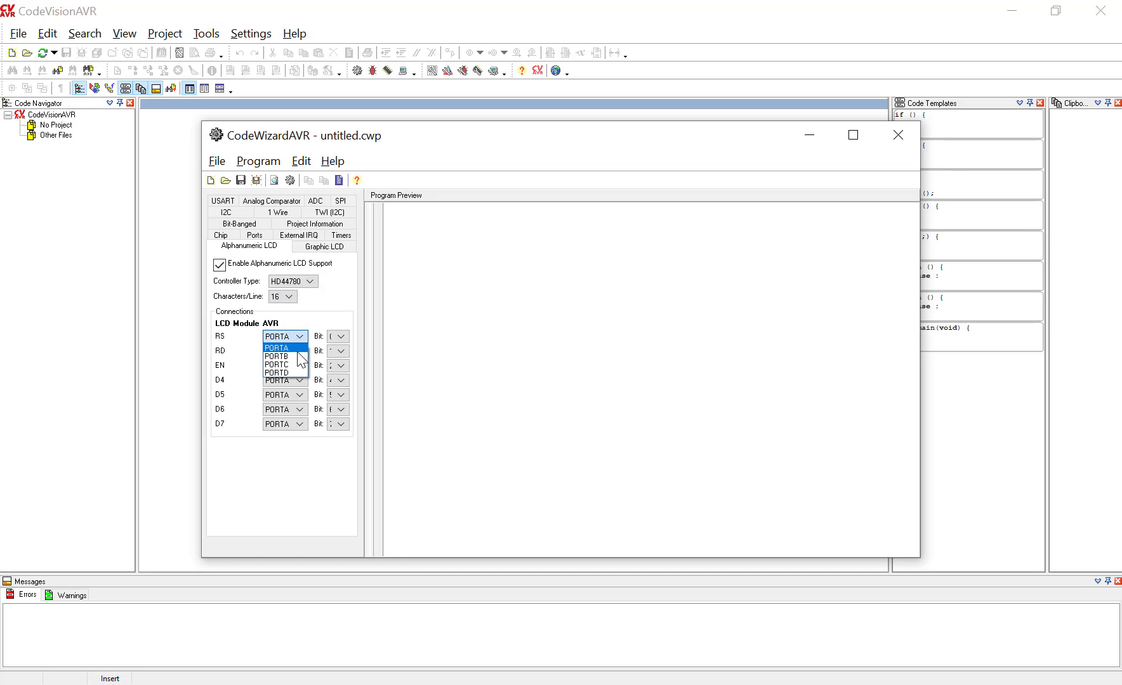
click(295, 356)
click(299, 351)
click(293, 371)
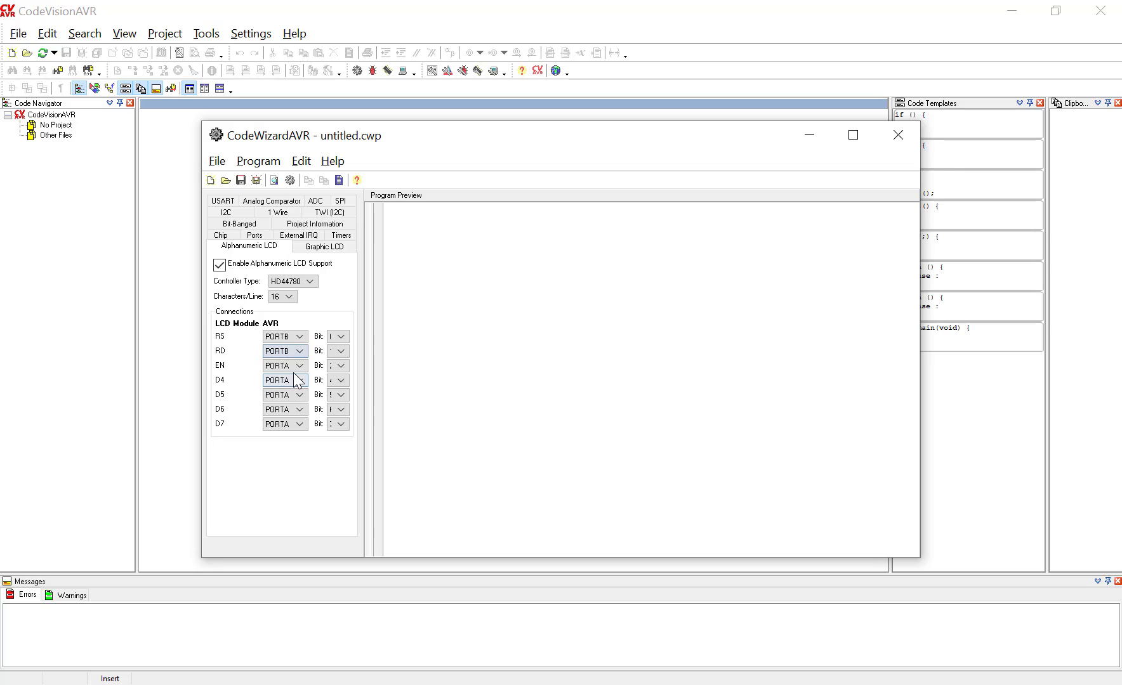
click(297, 366)
click(296, 385)
click(294, 381)
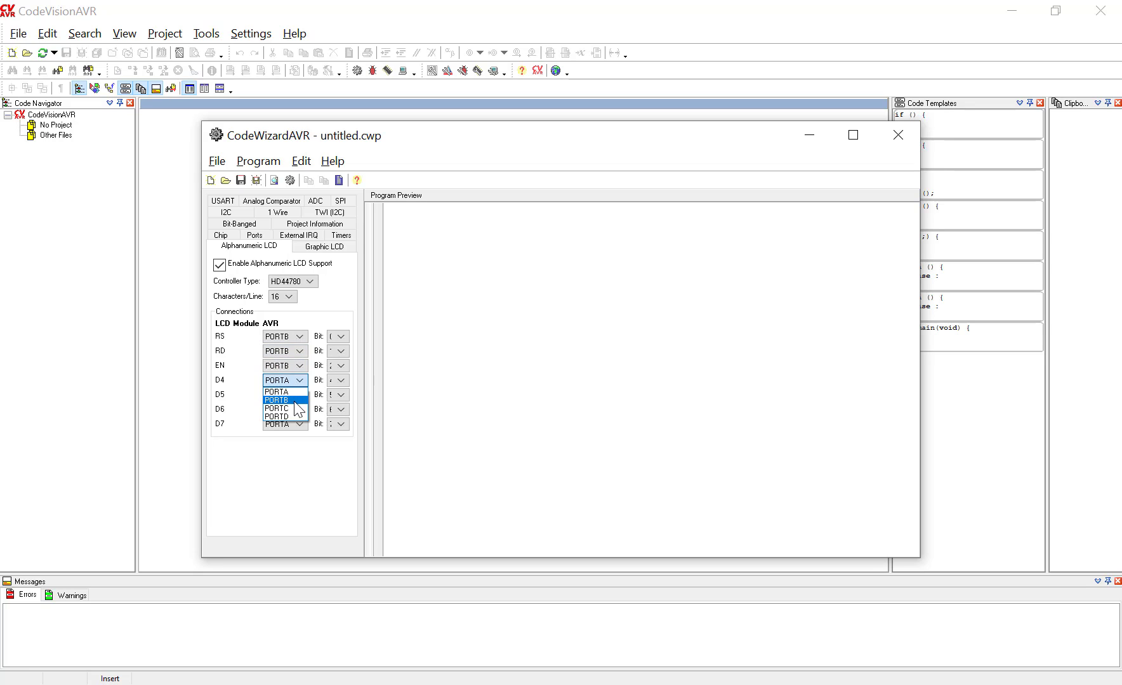
click(295, 401)
click(296, 395)
click(295, 416)
click(299, 409)
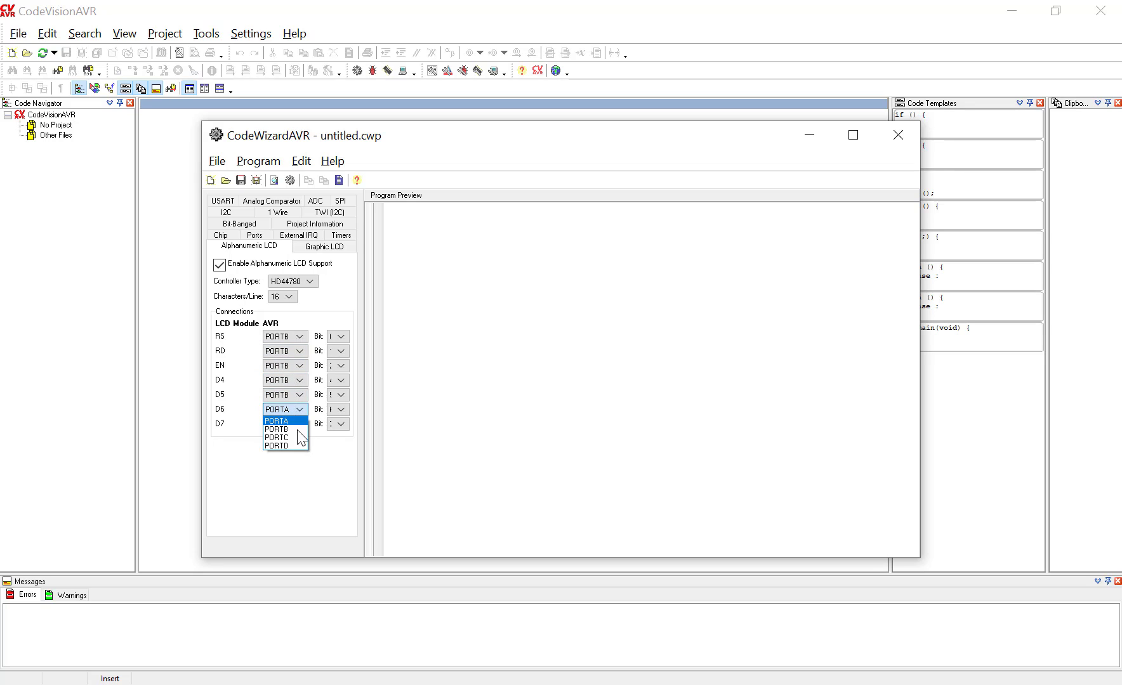
click(296, 430)
click(297, 424)
click(297, 444)
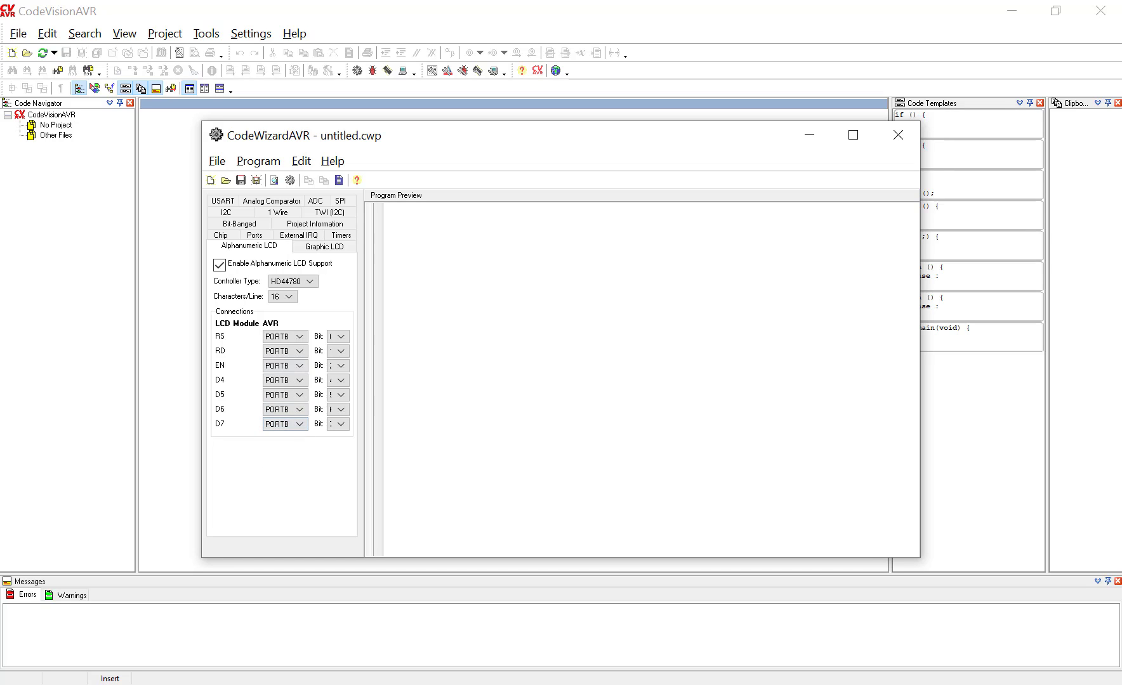
Compare CodeWizardAVR's Port D data direction and pull-up settings with those in the lab manual
key(alt+Tab)
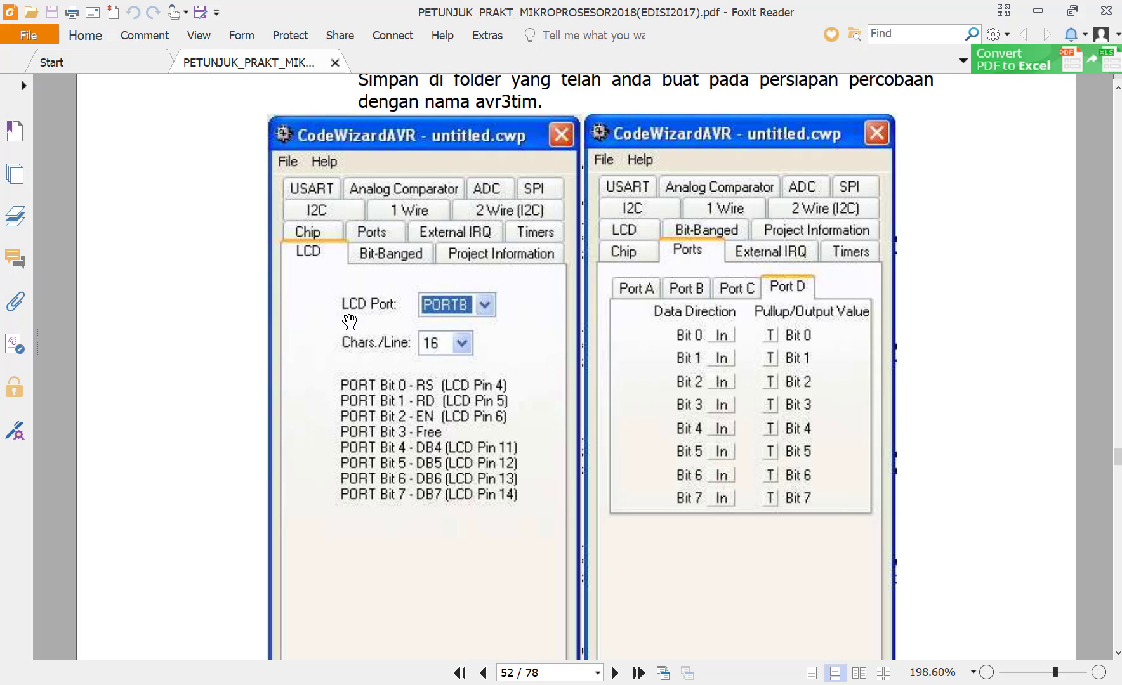
key(alt+Tab)
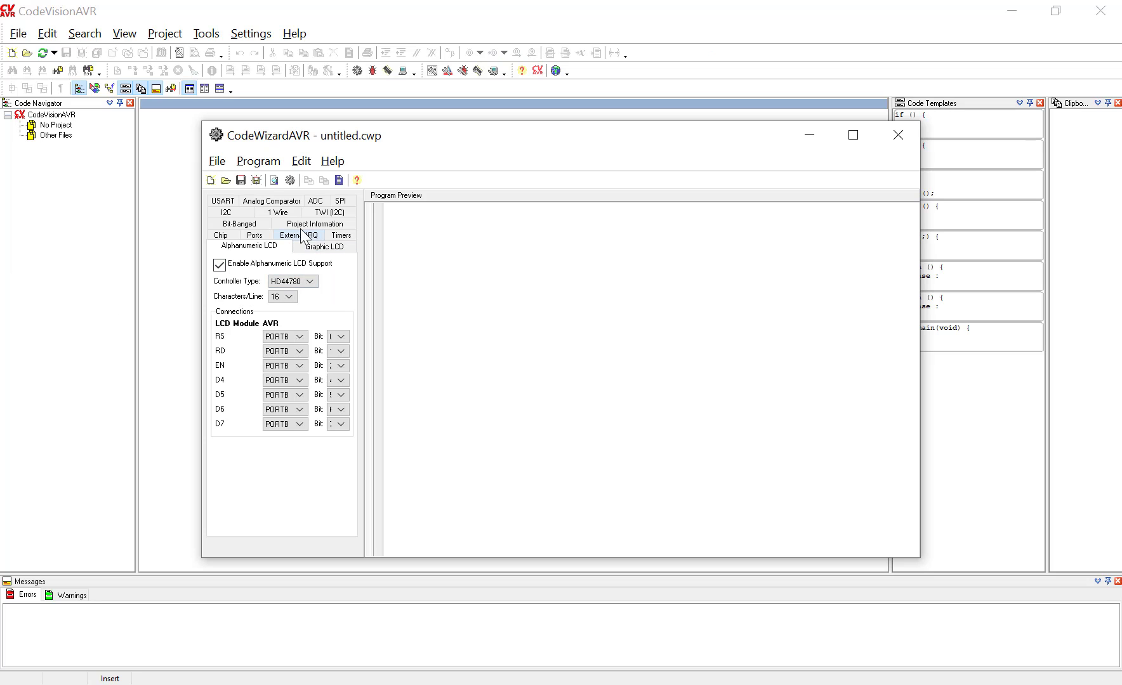
click(264, 235)
click(307, 265)
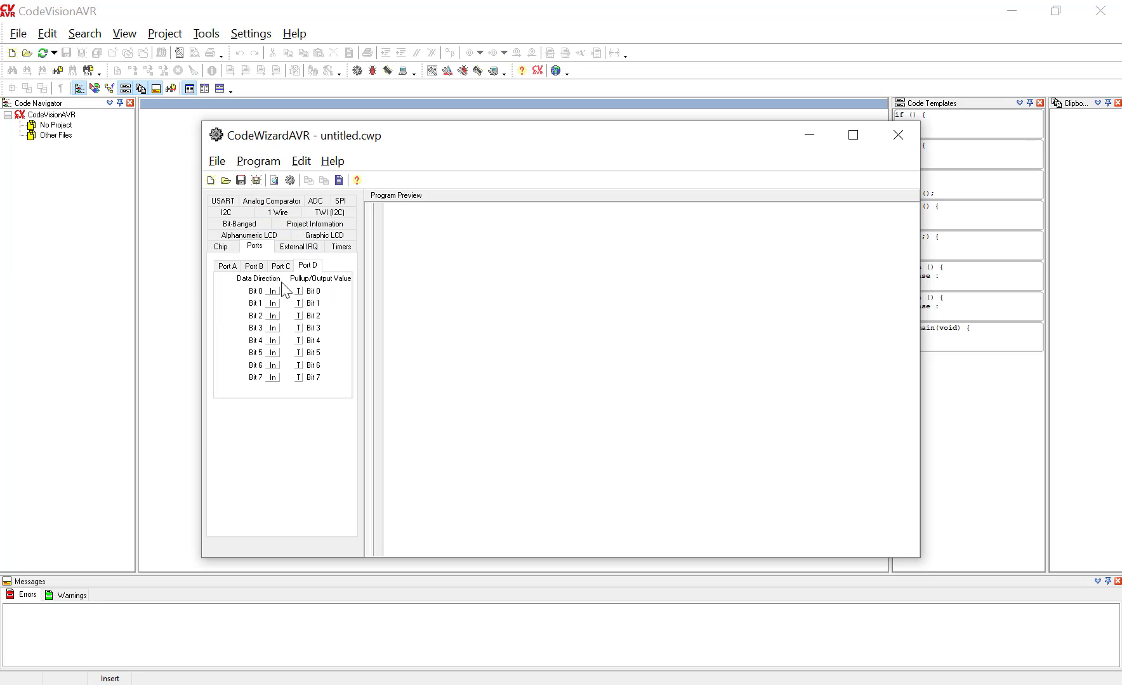
Enable the Timer1 Overflow interrupt in CodeWizardAVR, checking the Timer 1 settings against the lab manual
key(alt+Tab)
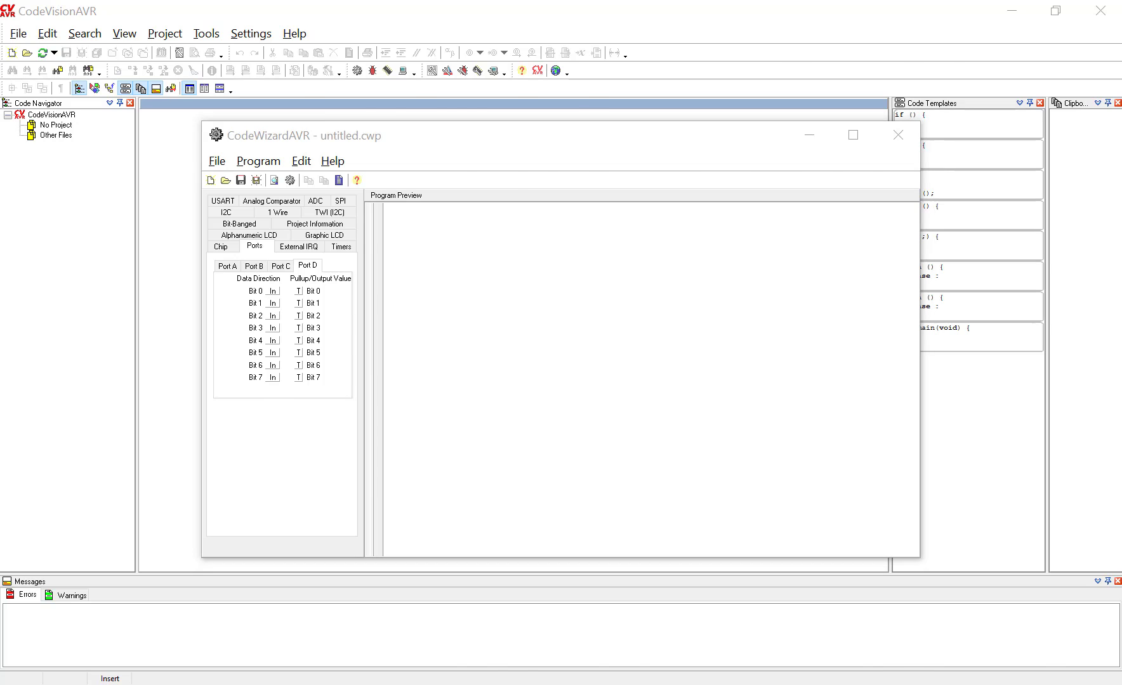
scroll(790, 475, down, 15)
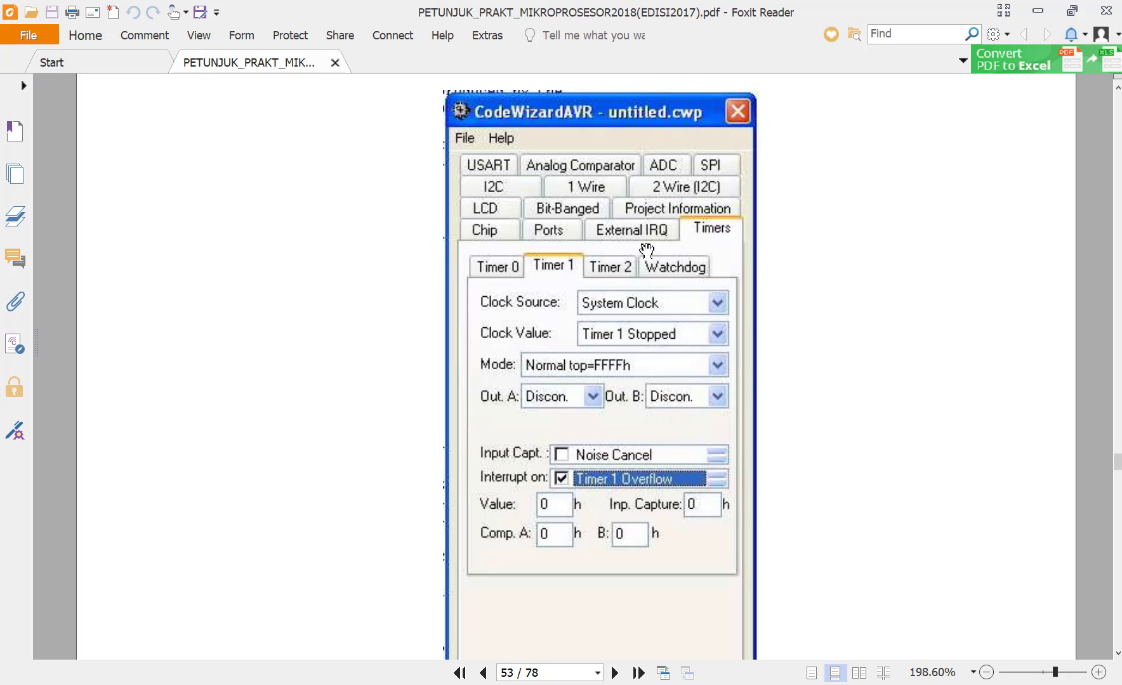
key(alt+Tab)
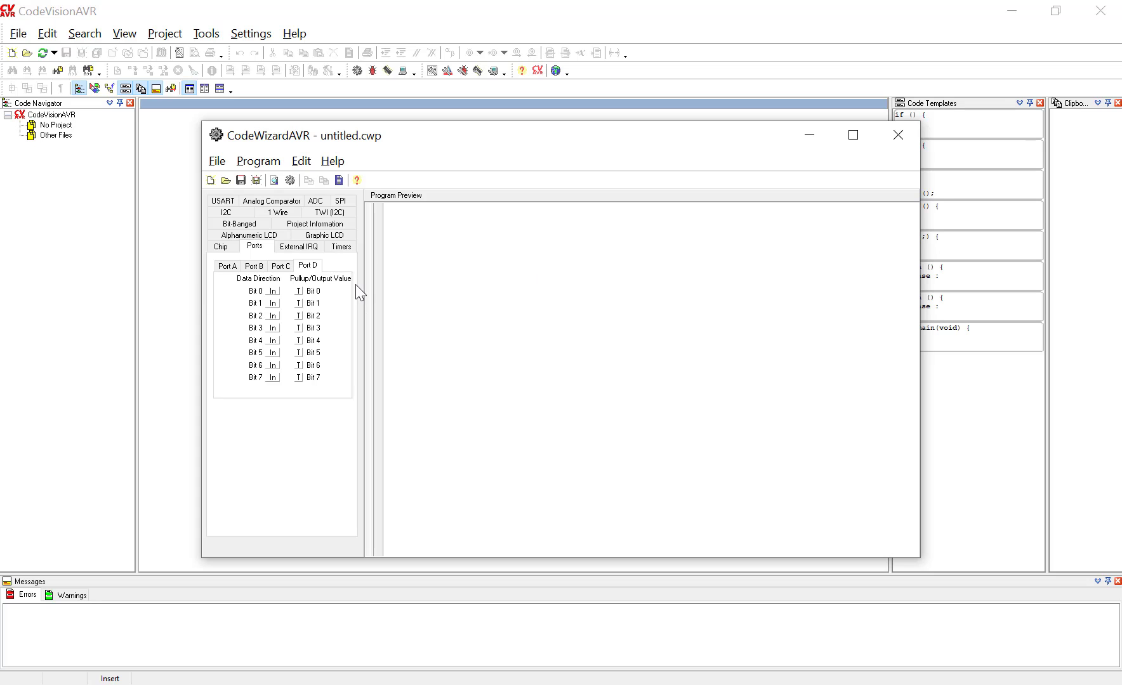
click(341, 246)
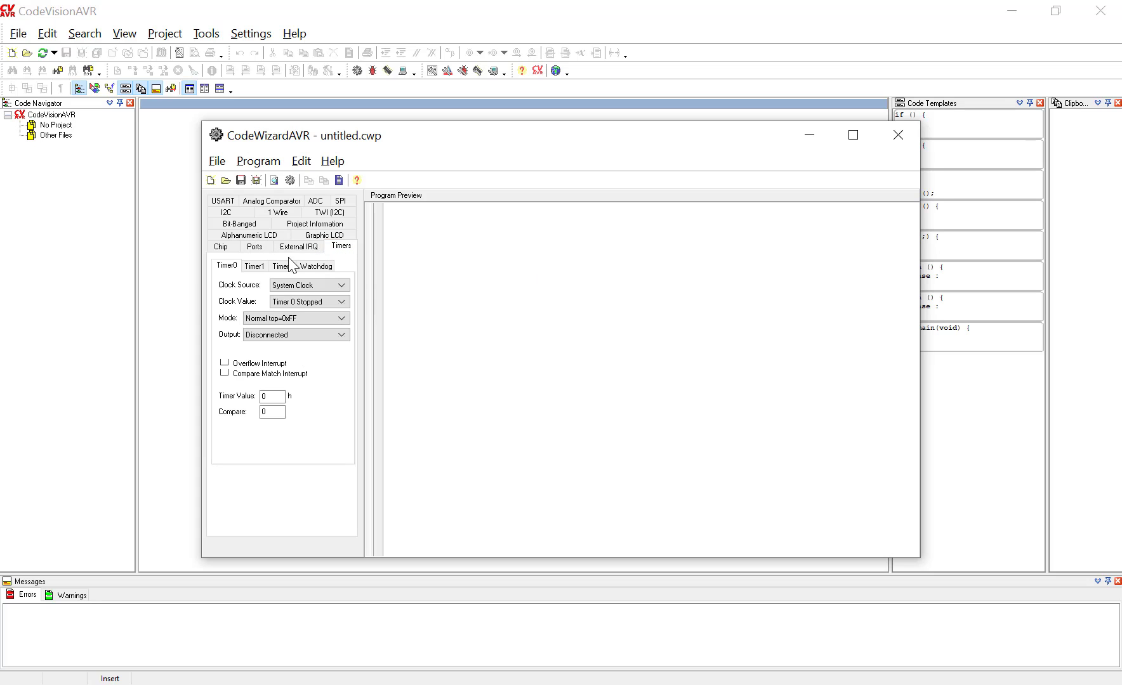
click(254, 267)
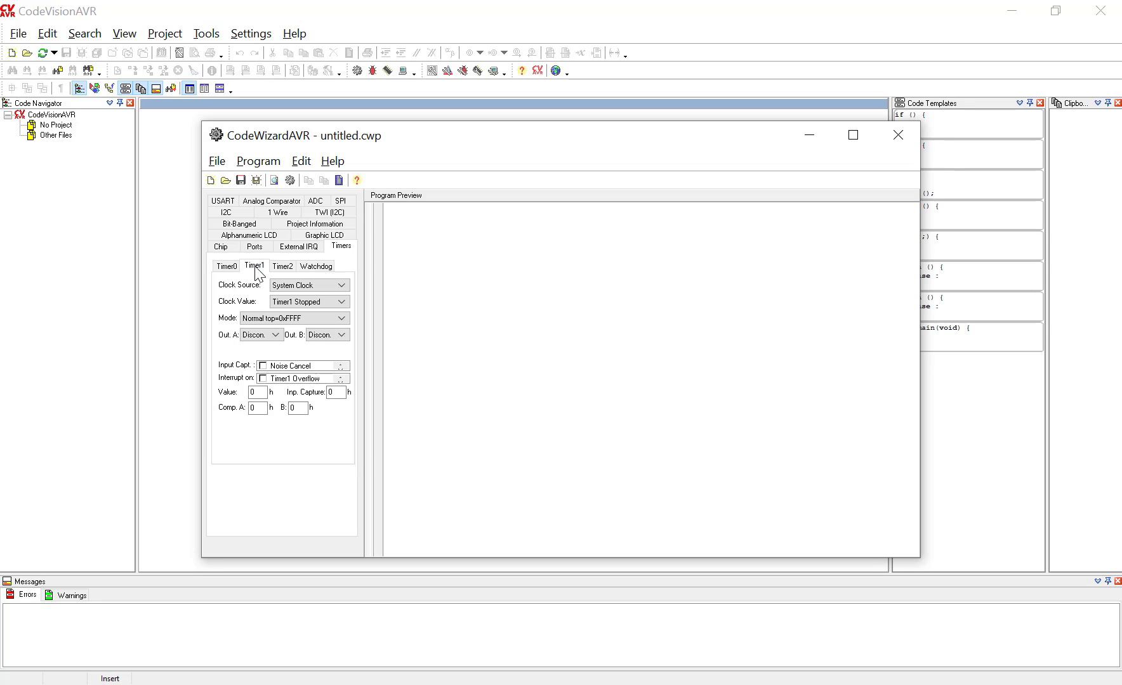
click(289, 380)
key(alt+Tab)
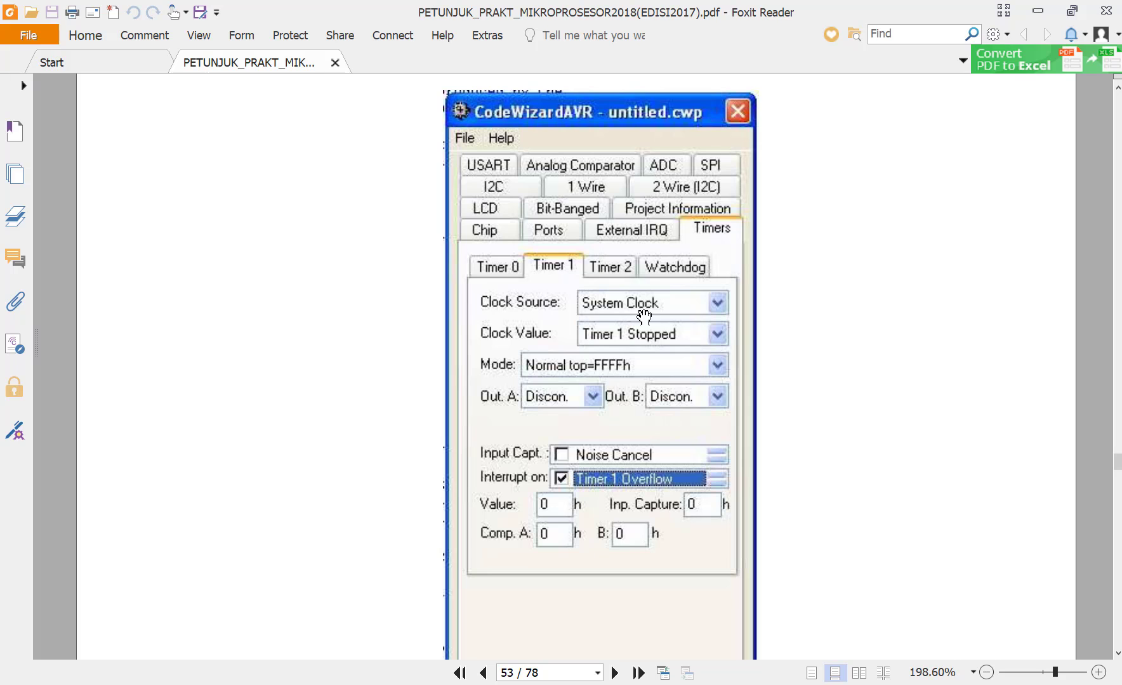
key(alt+Tab)
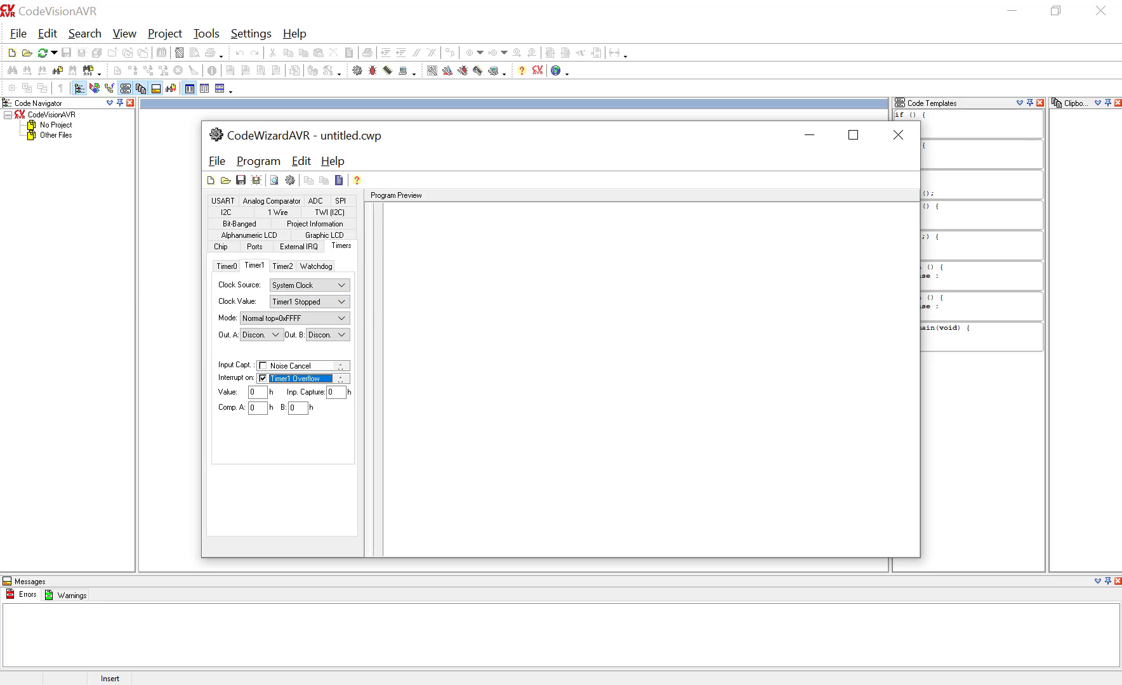
key(alt+Tab)
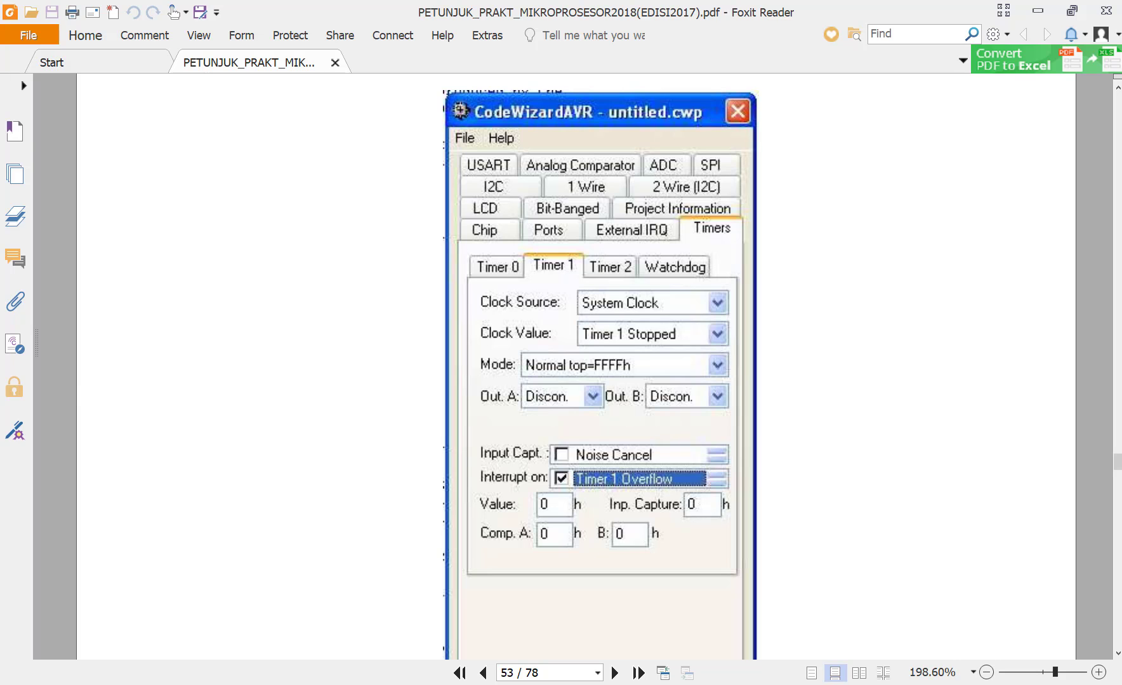
key(alt+Tab)
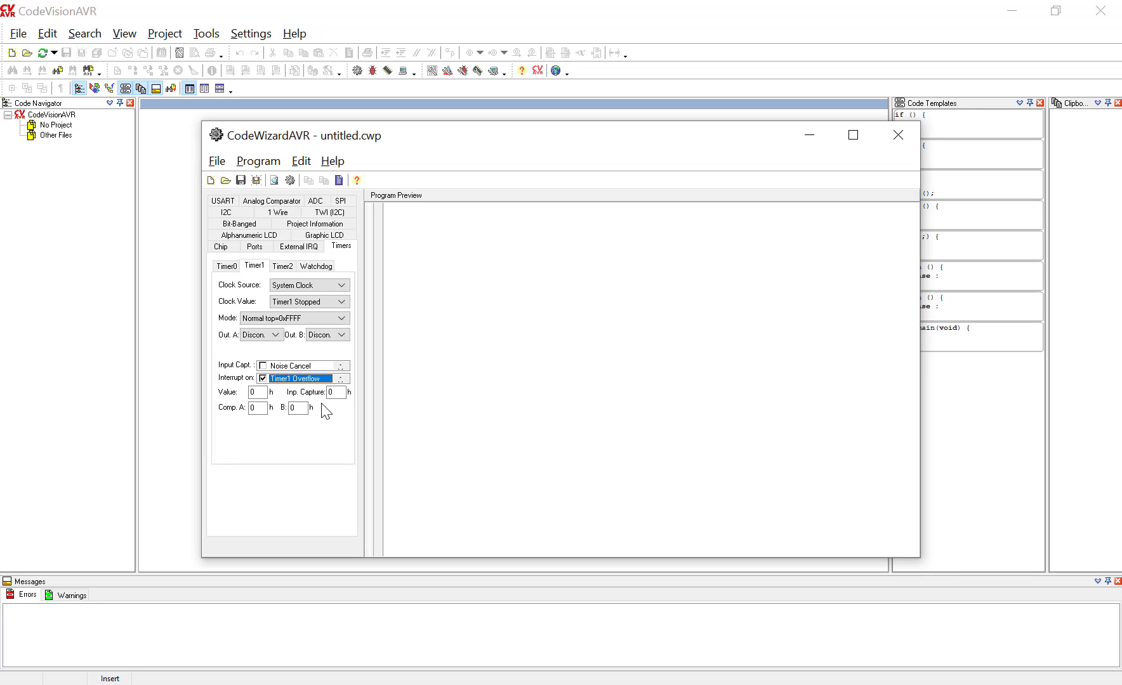
Generate the program and save the source, project and wizard files as program_3_5 in the Unit 3 folder
click(277, 161)
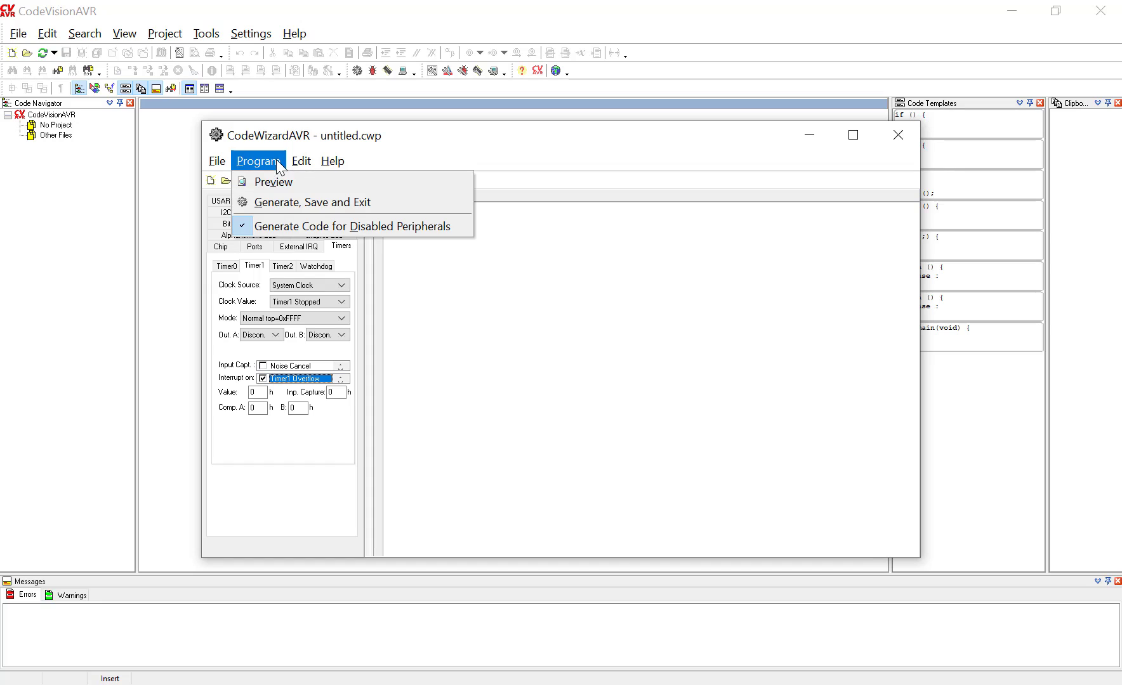
click(295, 202)
click(427, 310)
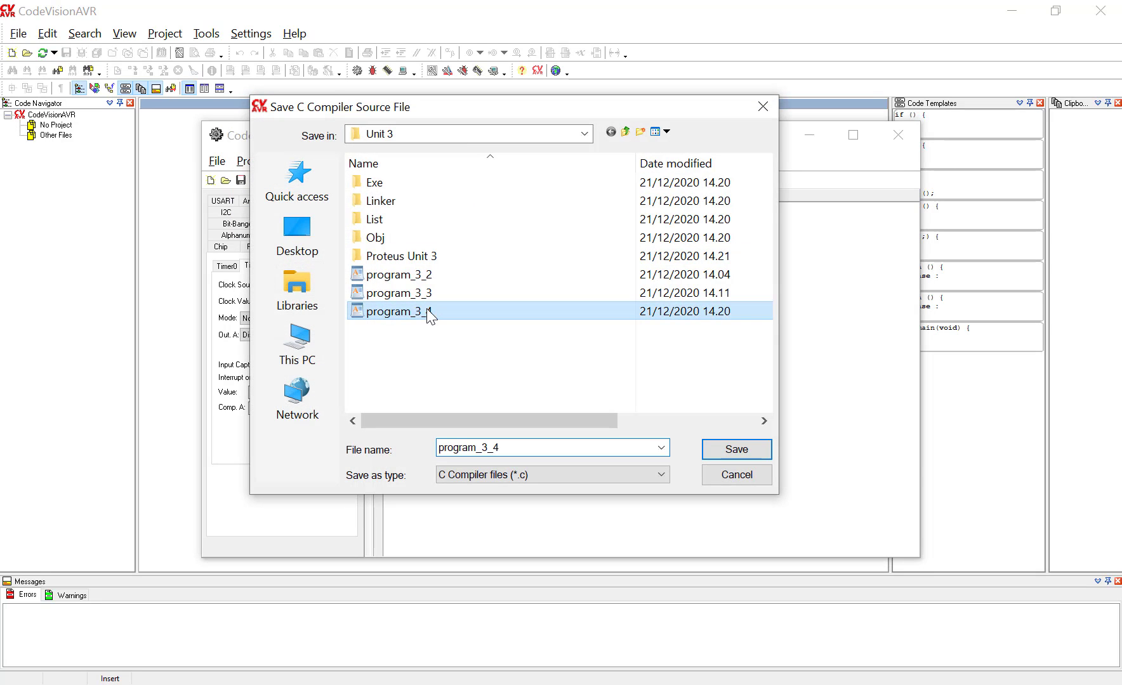
click(516, 448)
click(529, 448)
key(BackSpace)
text(5)
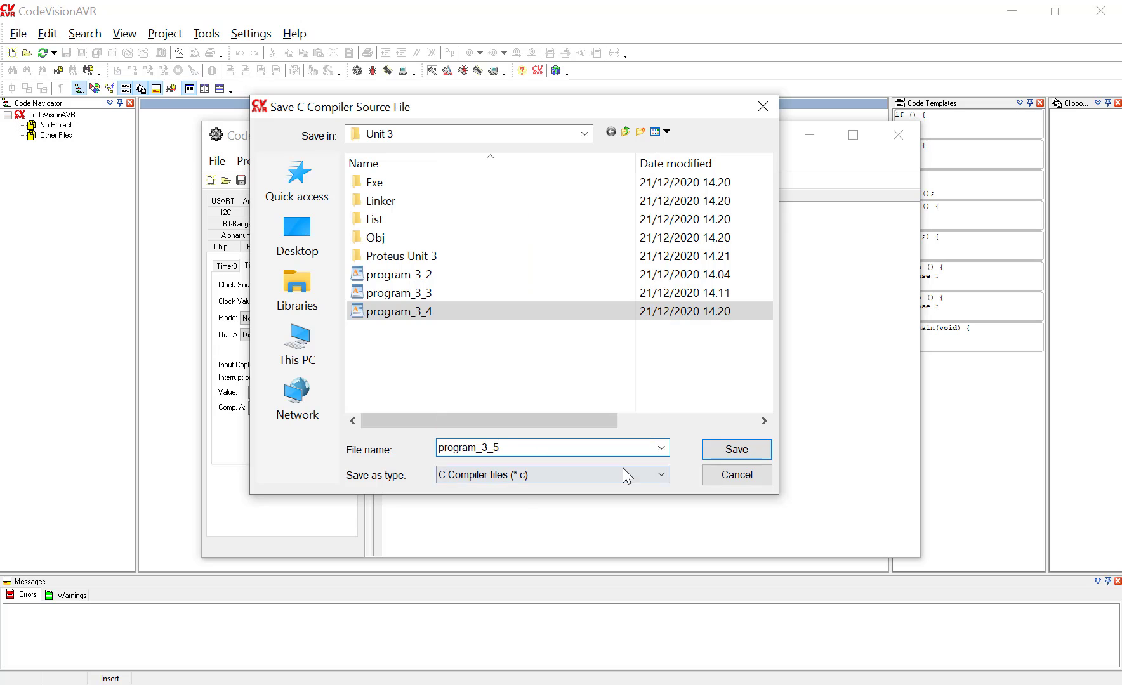
click(733, 449)
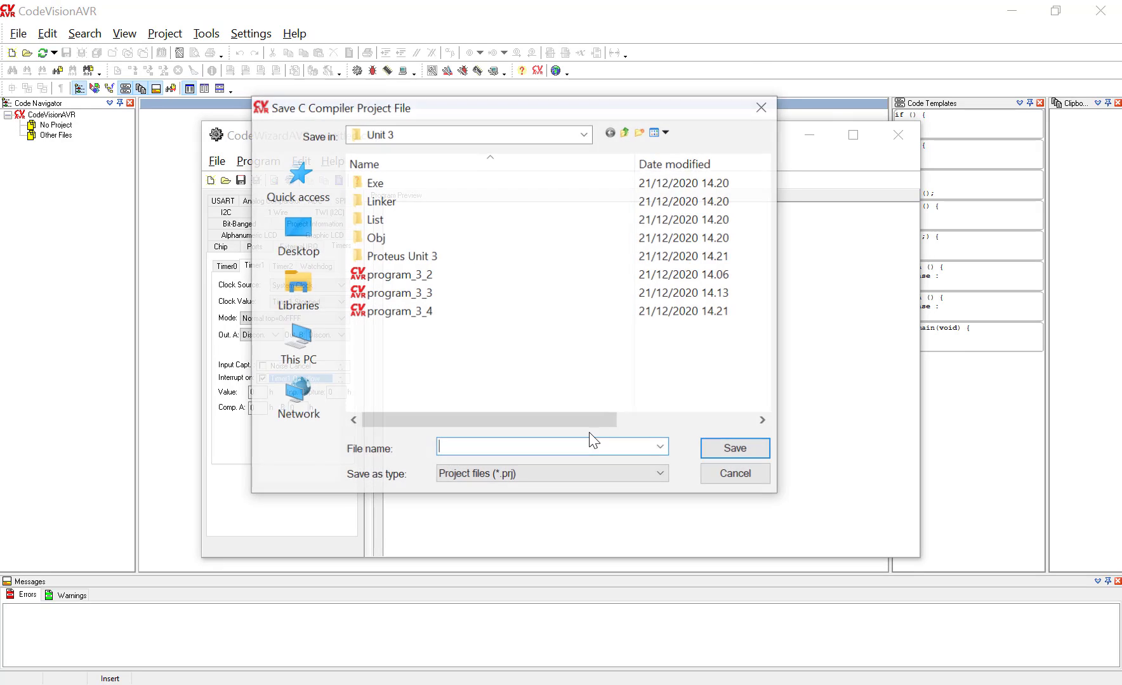
click(725, 456)
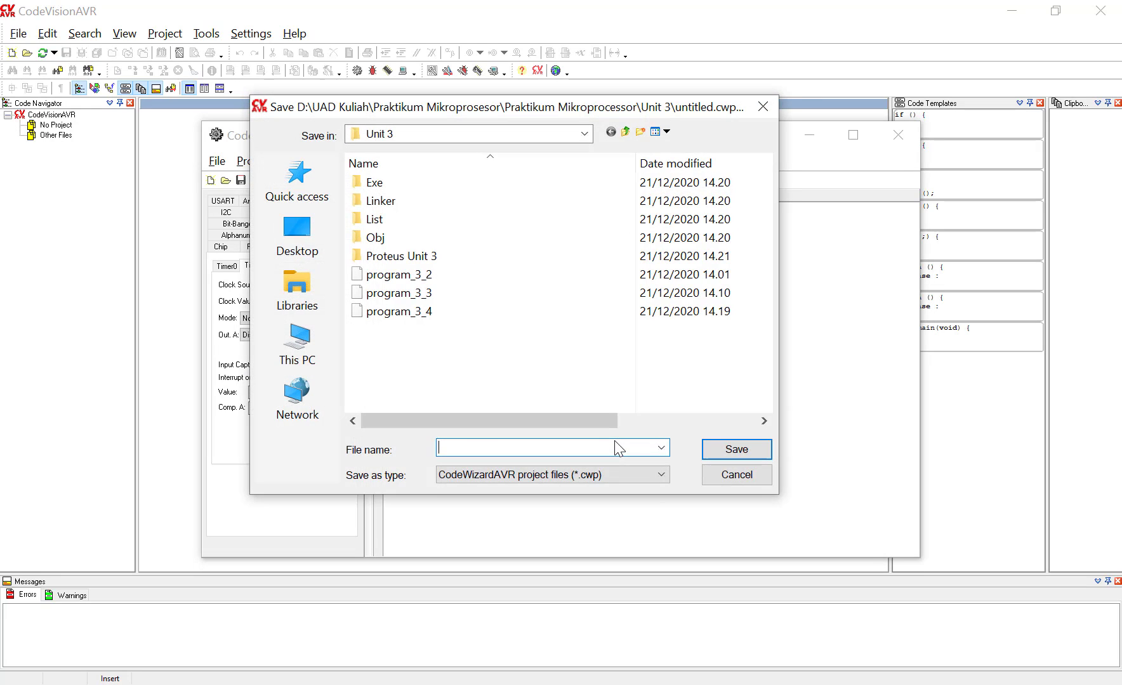
key(Return)
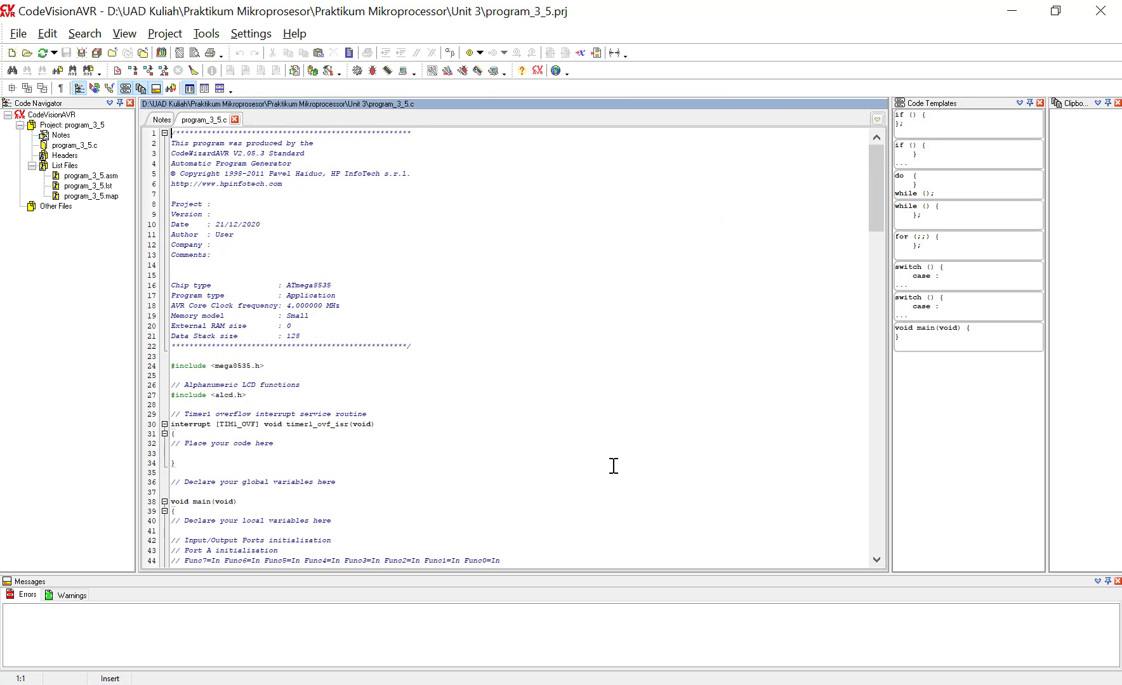
Copy the delay.h and stdio.h include lines from the lab manual and insert them below the alcd.h include
key(alt+Tab)
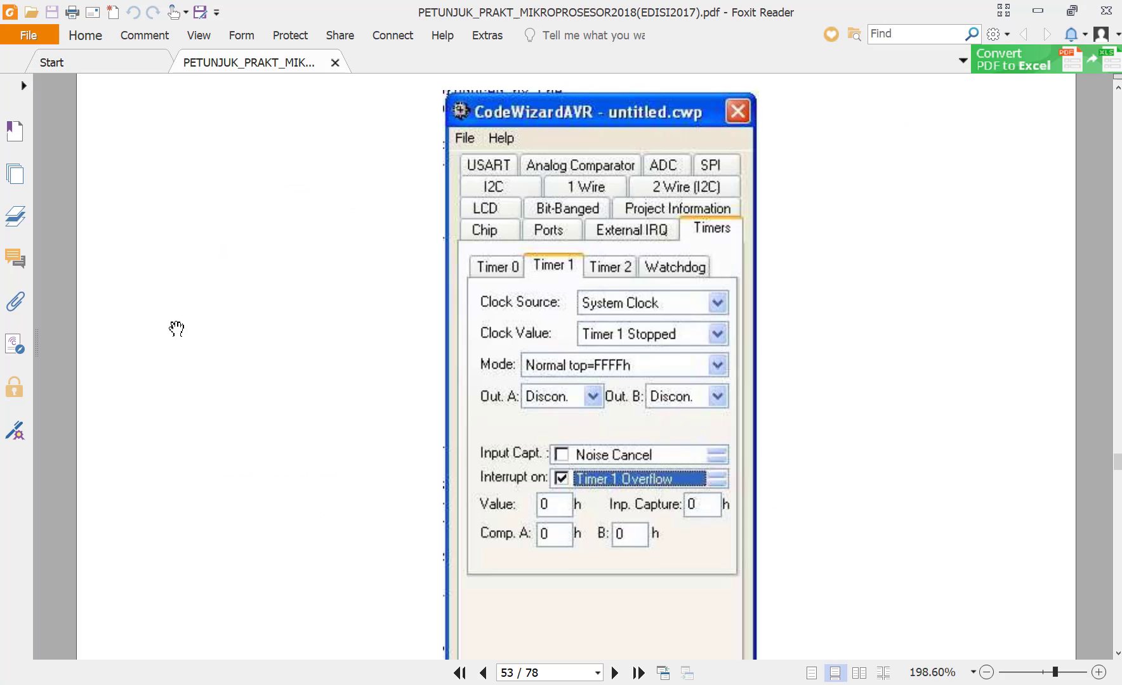
scroll(638, 425, down, 8)
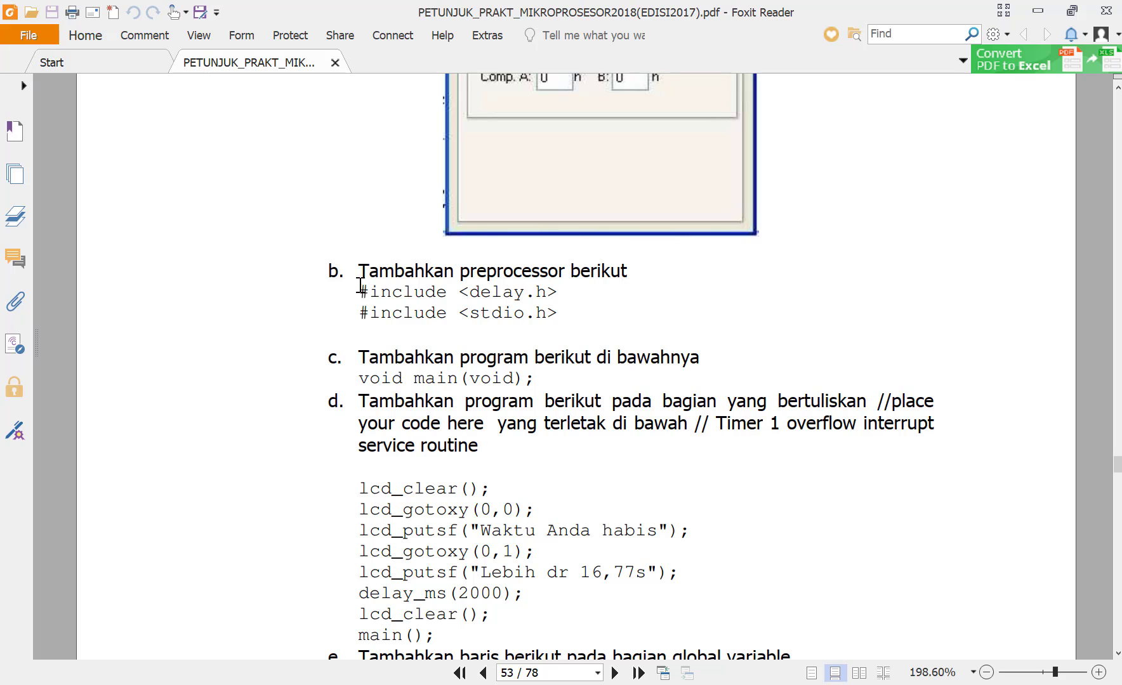
drag(359, 287, 562, 318)
key(ctrl+c)
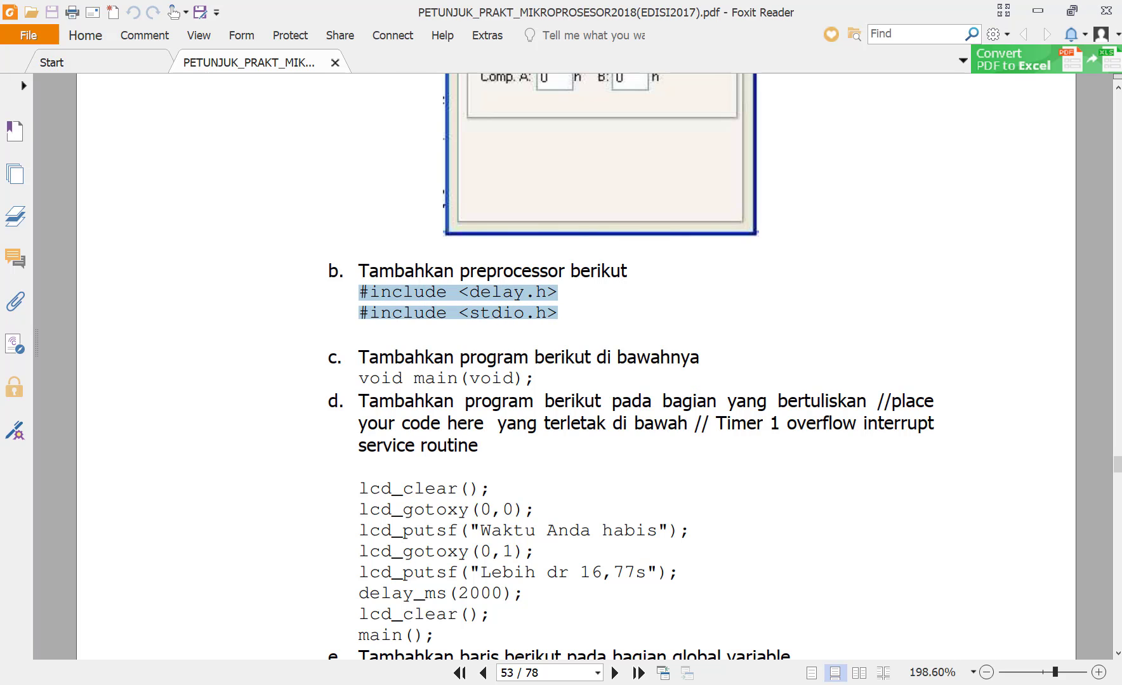
key(alt+Tab)
click(265, 374)
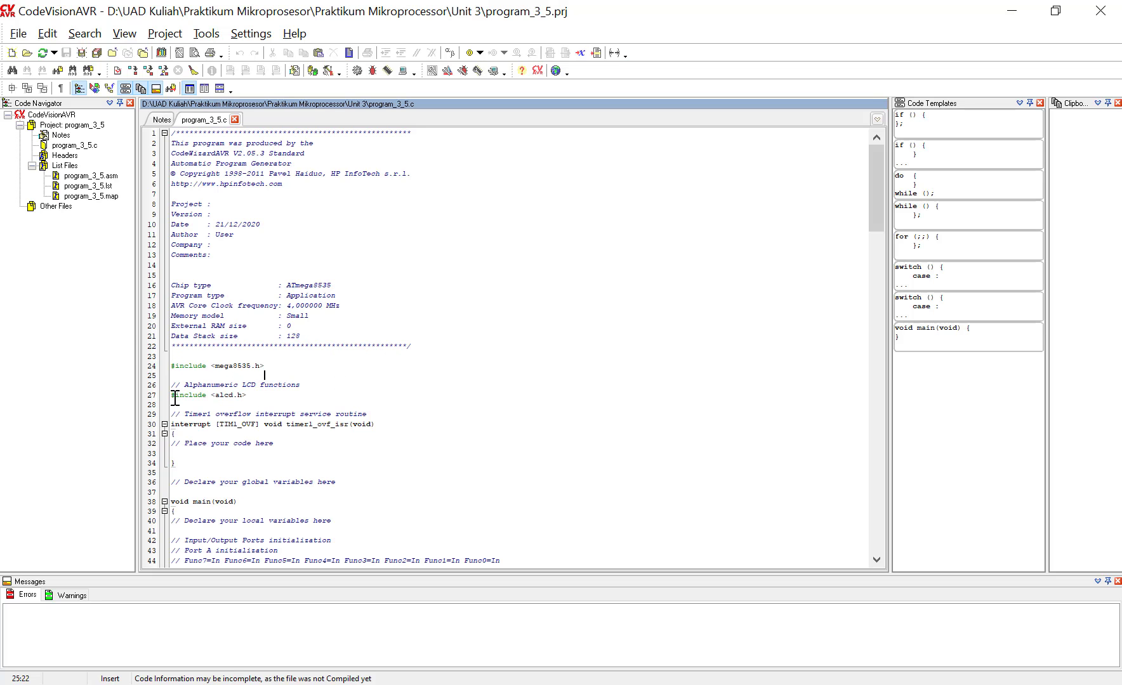
click(176, 401)
key(ctrl+v)
key(Return)
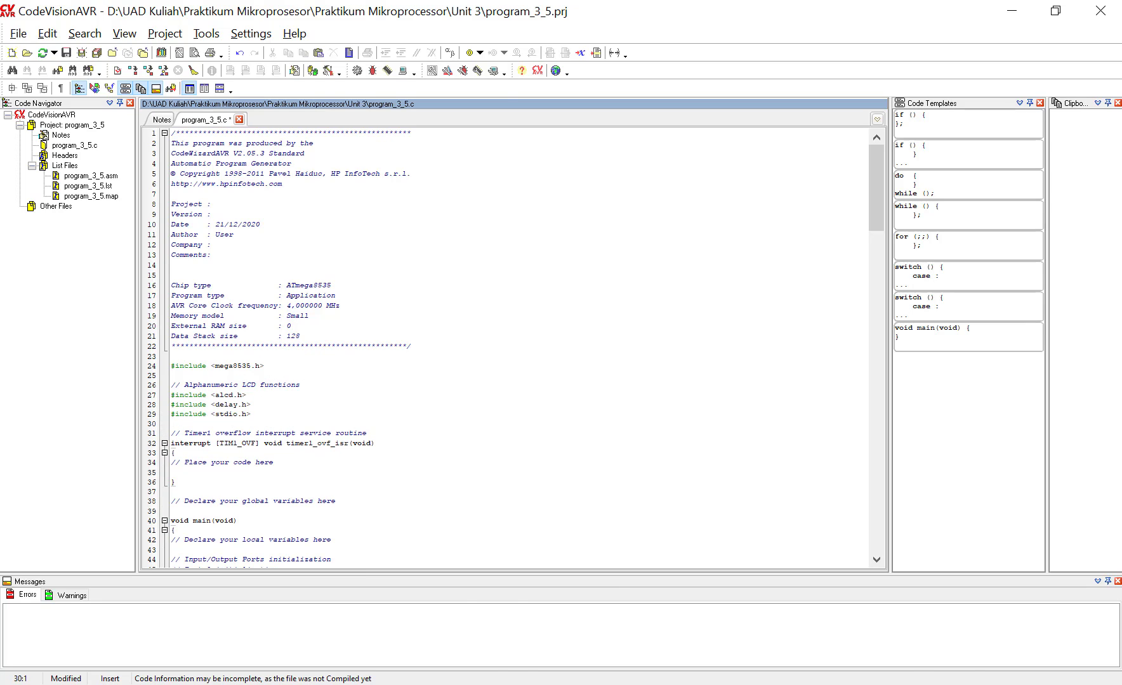
Examine the manual's instructions for the void main(void); declaration and Timer 1 overflow routine, and compare them with the generated code
key(alt+Tab)
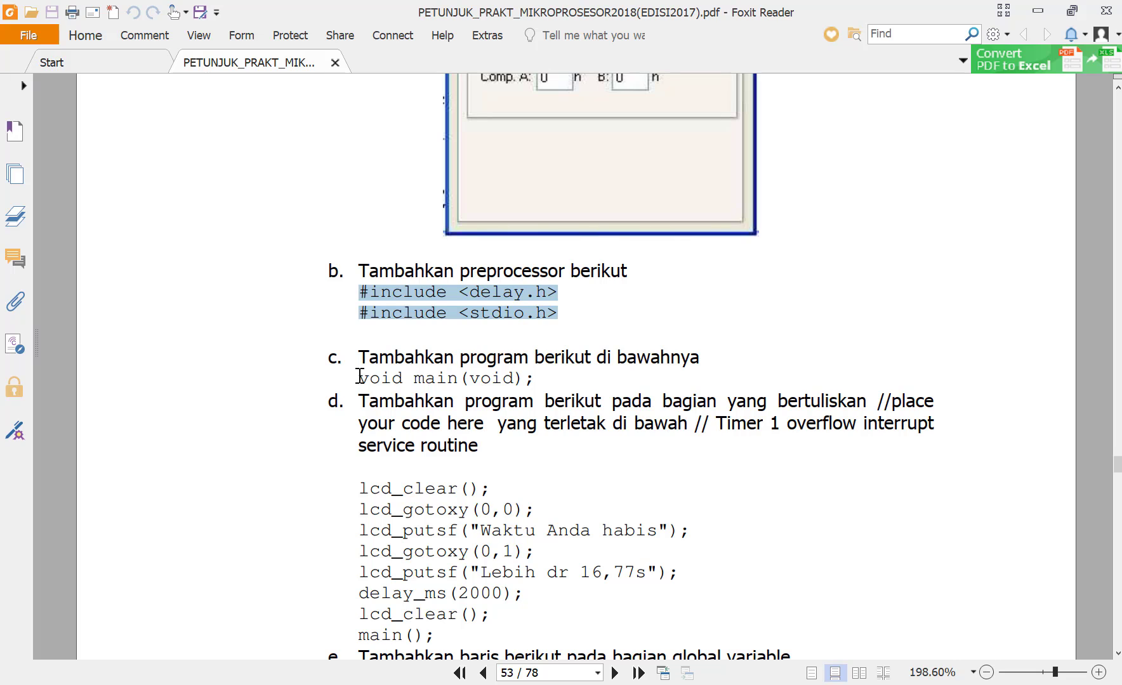
drag(358, 377, 539, 388)
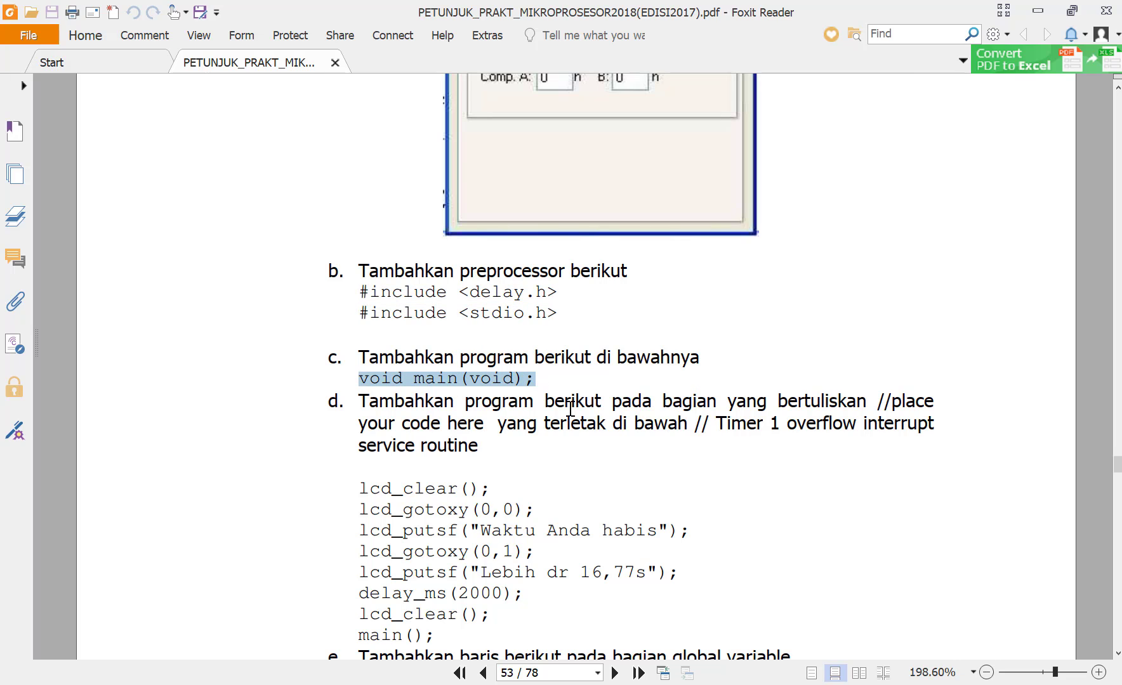
scroll(570, 408, down, 3)
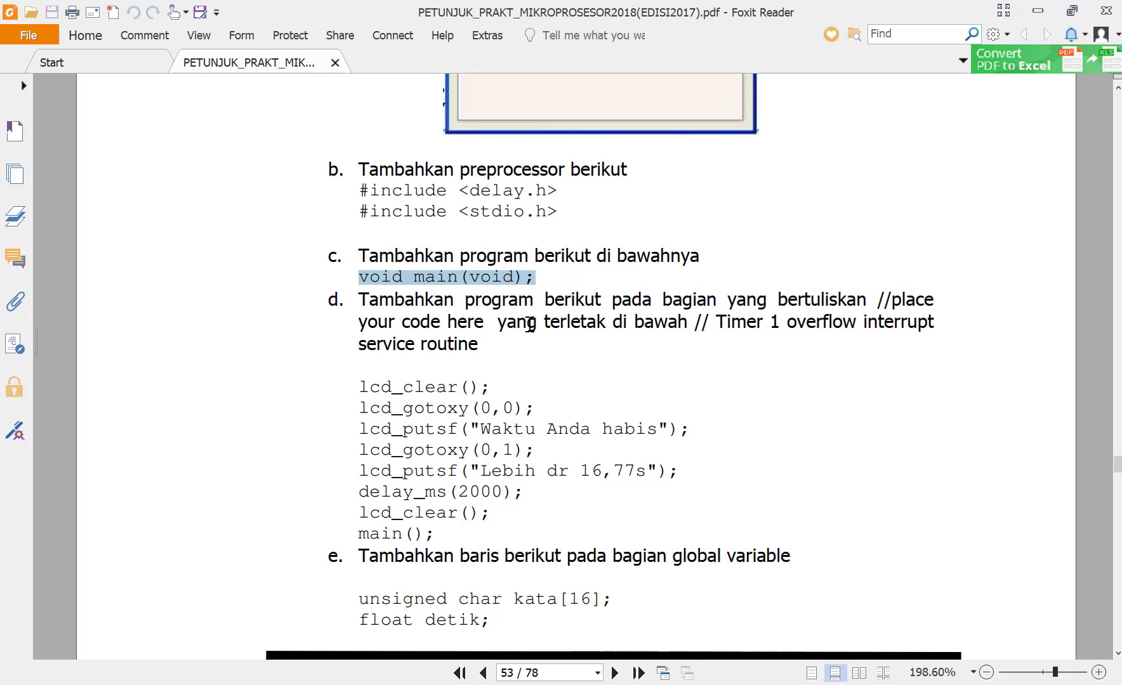
click(564, 288)
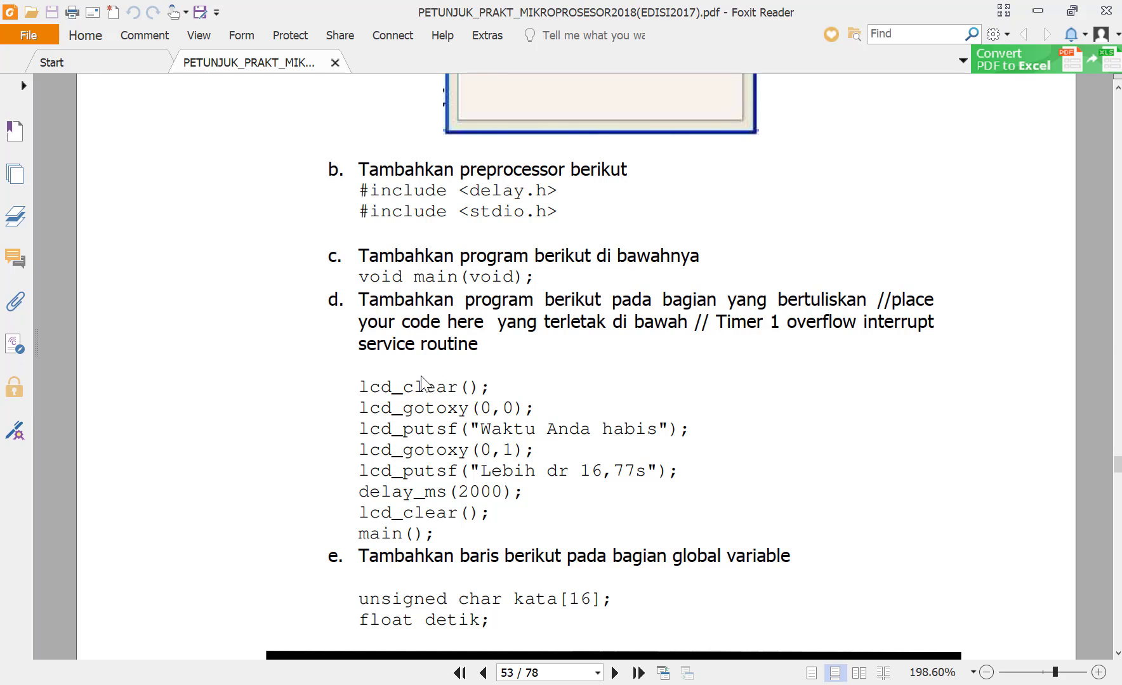
key(alt+Tab)
scroll(330, 373, down, 2)
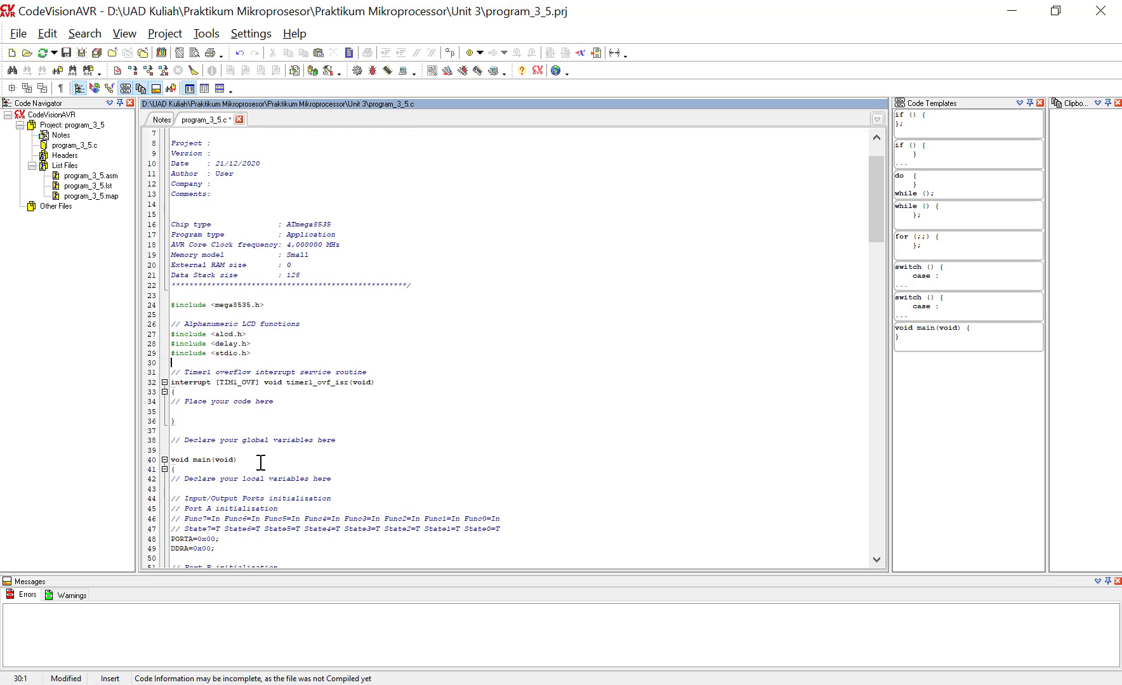
Copy the manual's step d code, from lcd_clear(); to main();, and insert it under the code placeholder in the Timer1 overflow routine
key(alt+Tab)
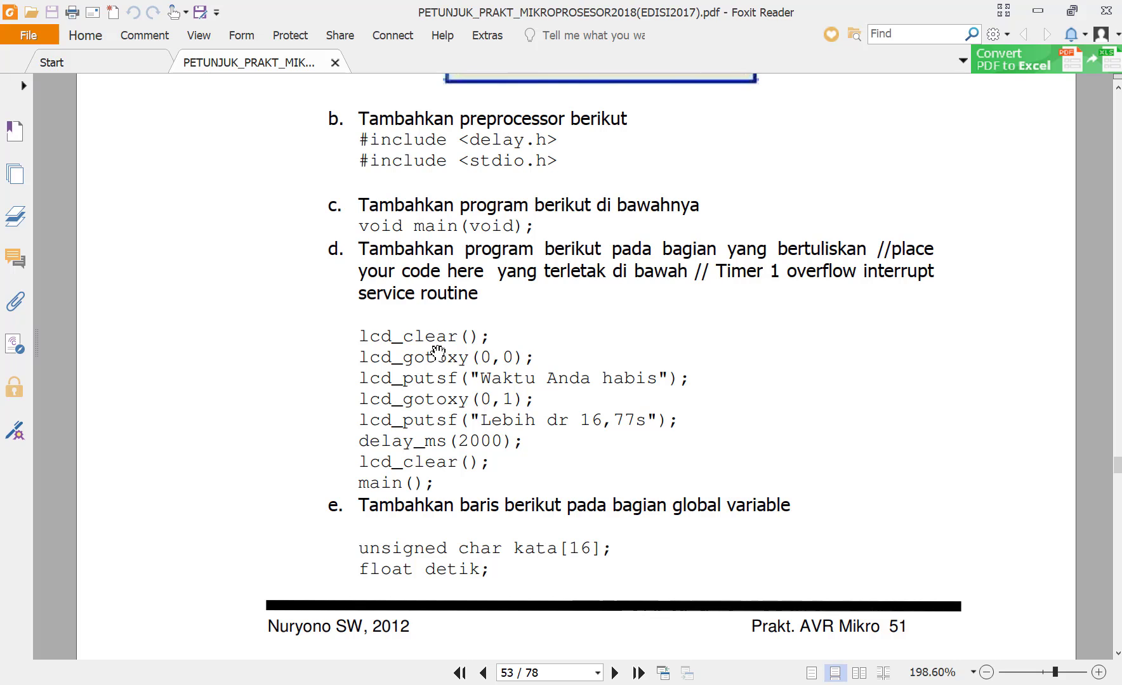
drag(365, 340, 438, 484)
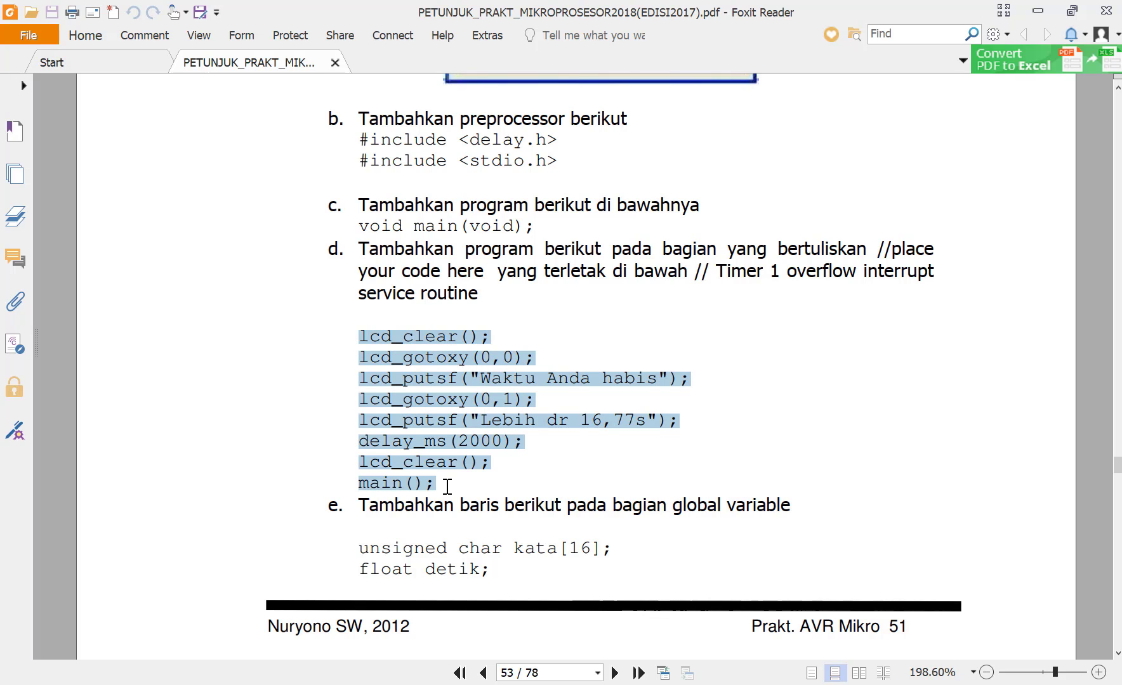
scroll(596, 473, down, 1)
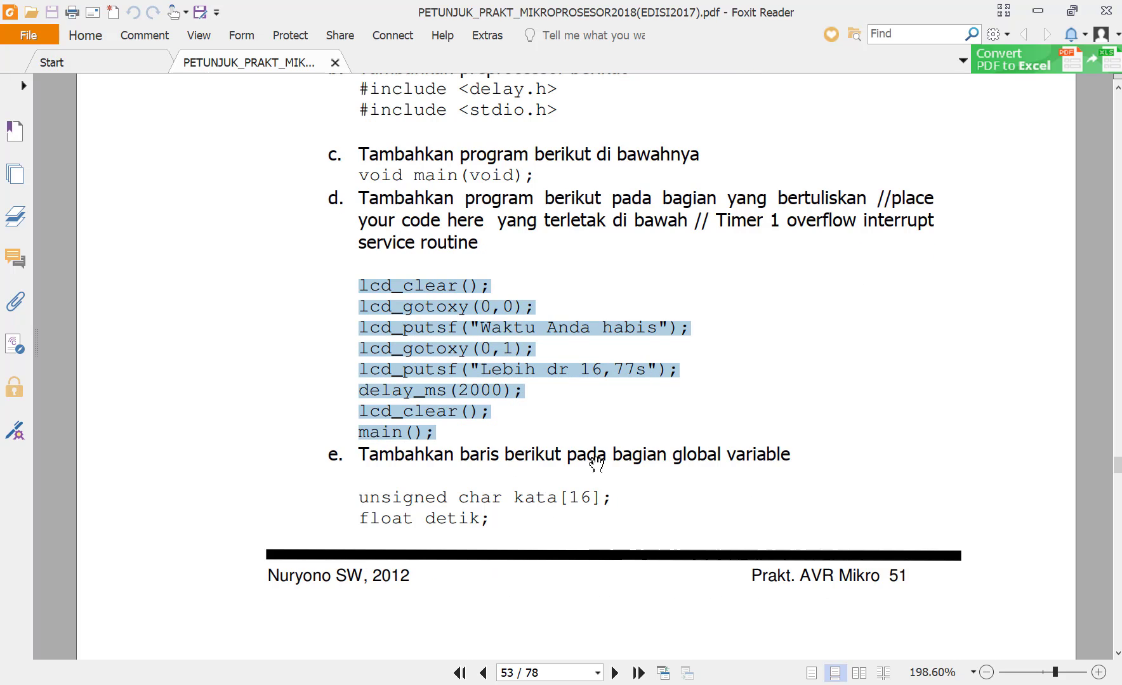
scroll(535, 430, up, 2)
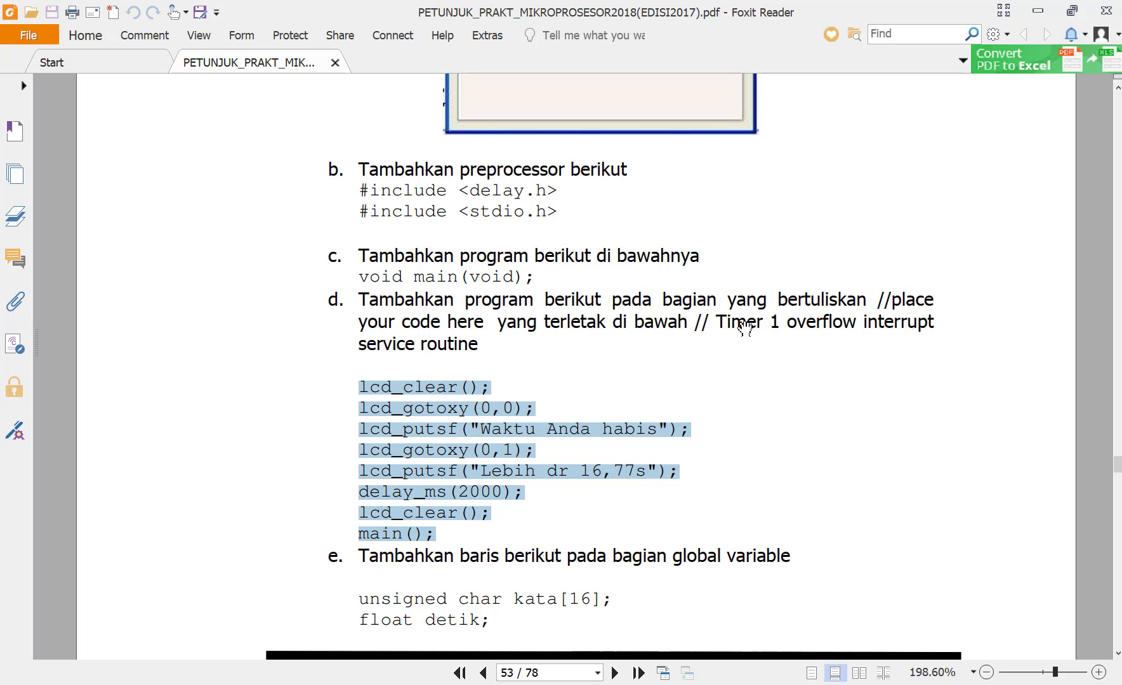
key(alt+Tab)
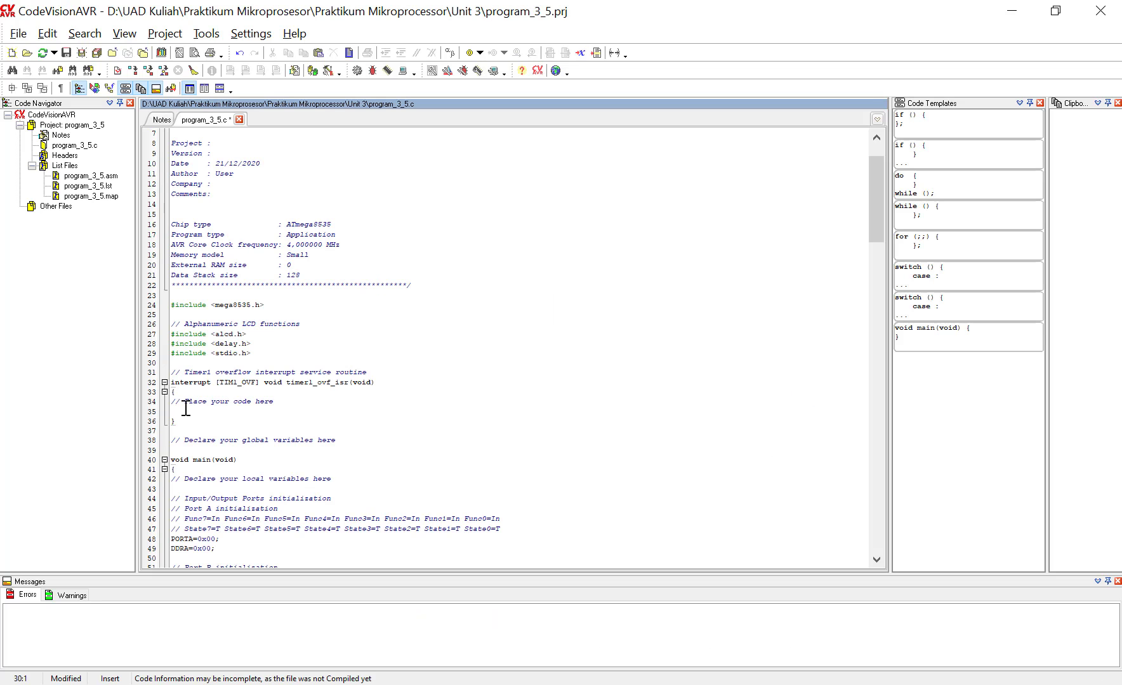
click(175, 410)
key(ctrl+v)
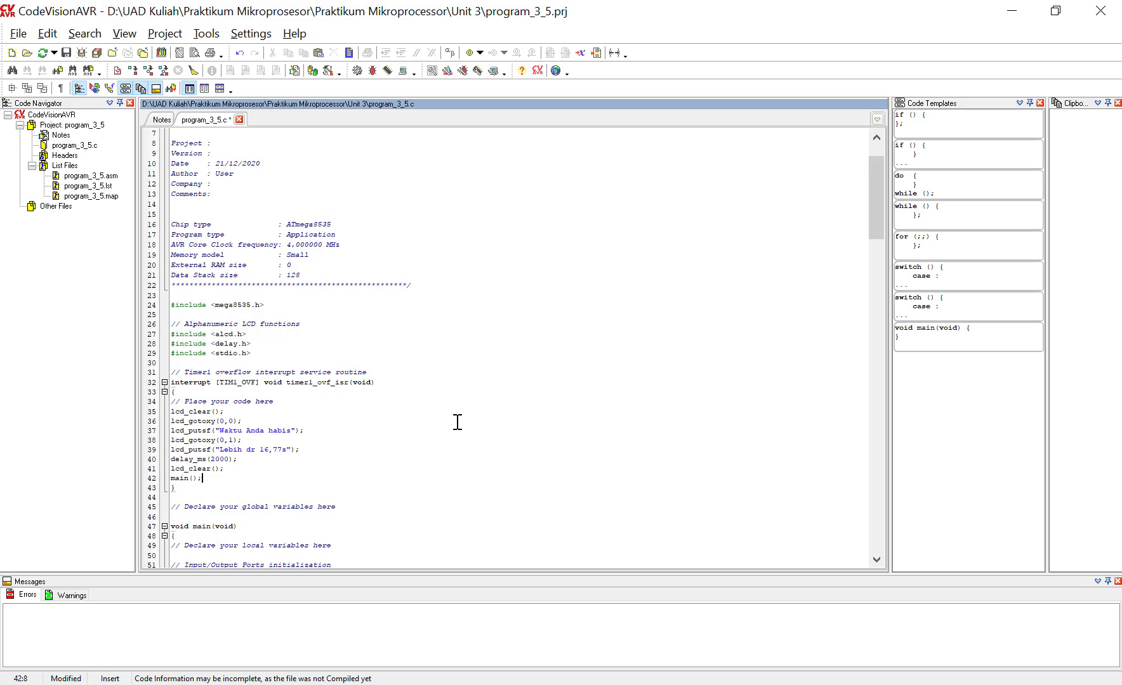
Look through steps e and f in the lab manual and copy the global variable lines unsigned char kata[16]; and float detik;
key(alt+Tab)
scroll(580, 307, down, 5)
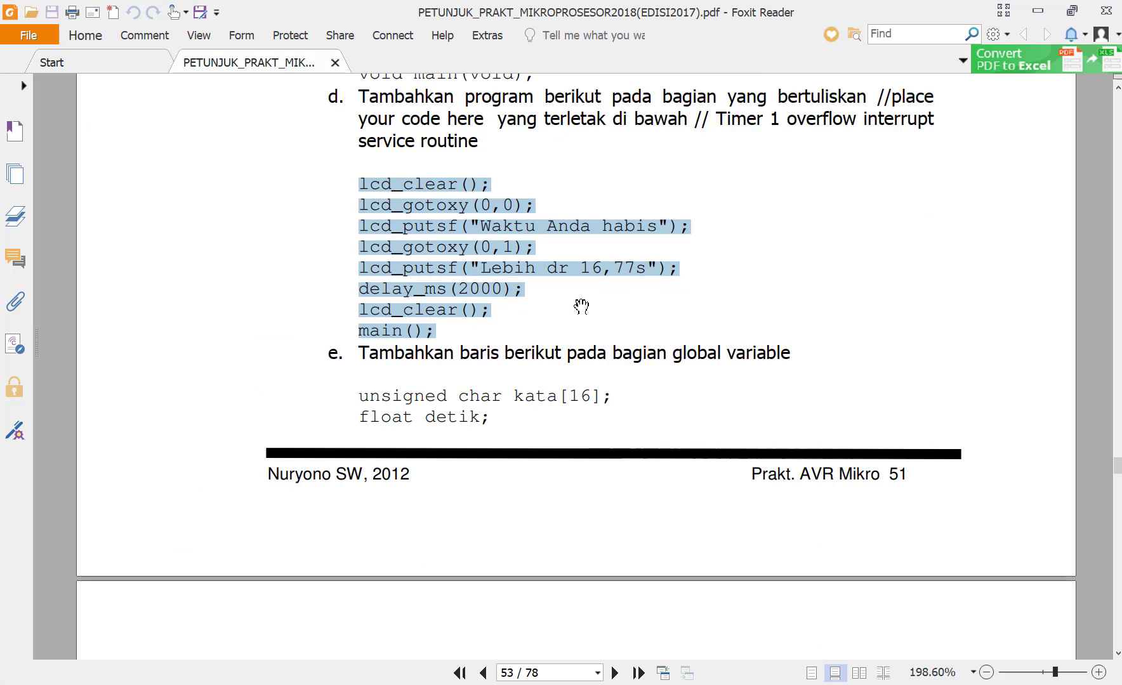
scroll(579, 308, down, 3)
scroll(573, 308, down, 3)
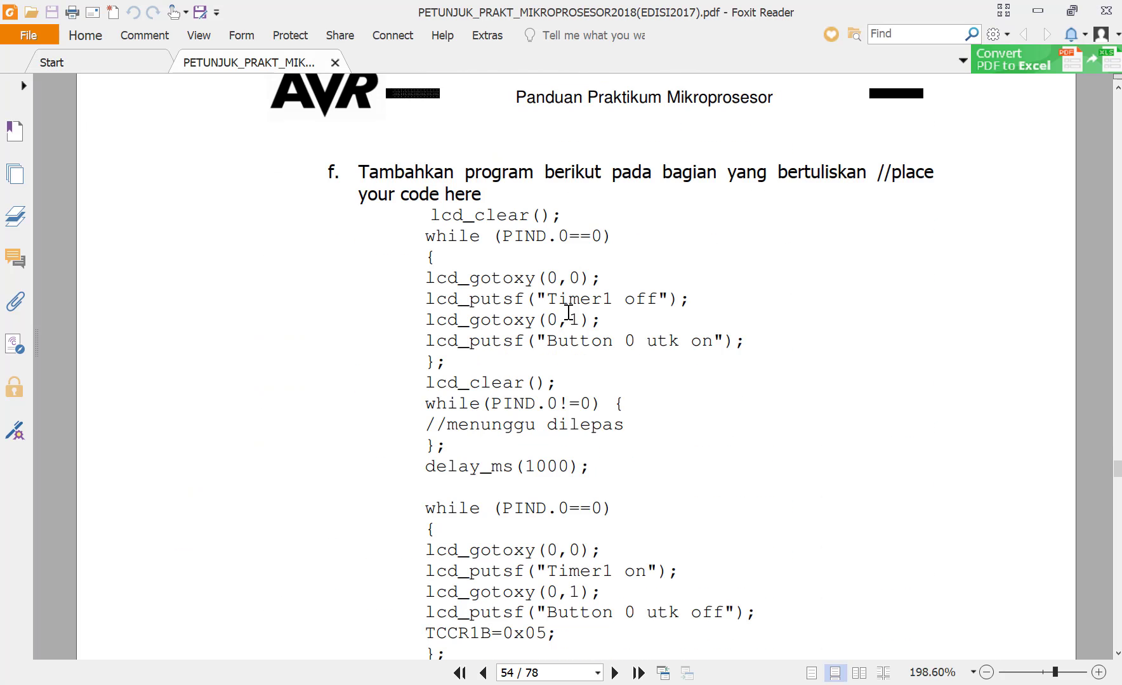
scroll(555, 322, down, 9)
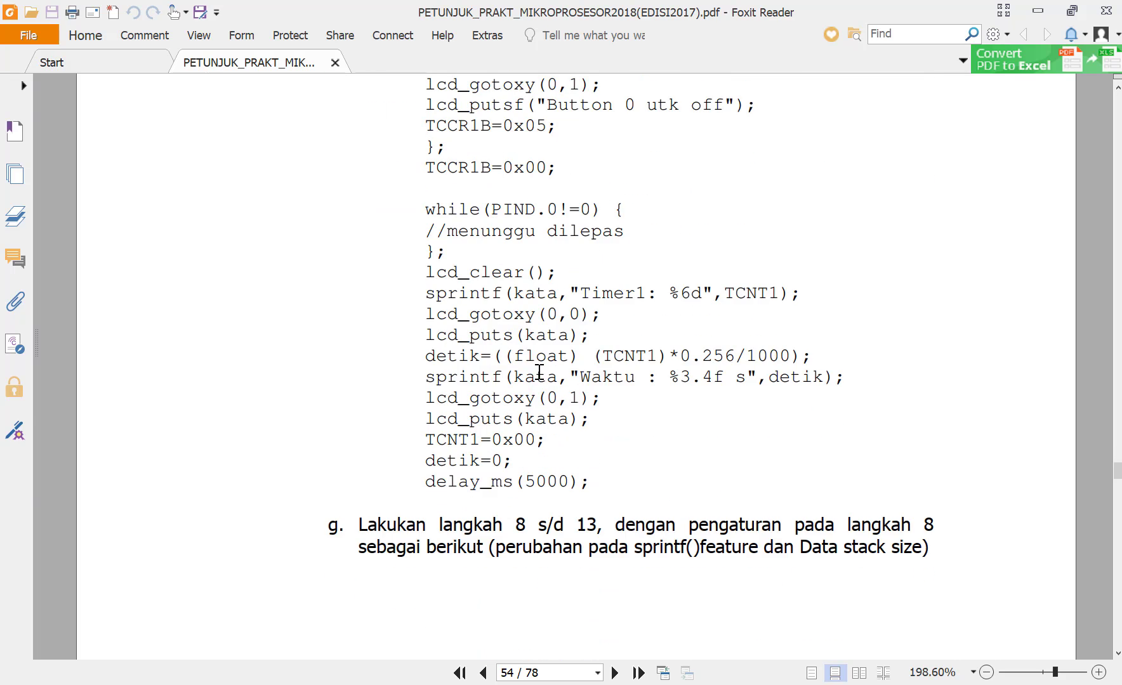
scroll(546, 387, up, 10)
scroll(546, 391, up, 8)
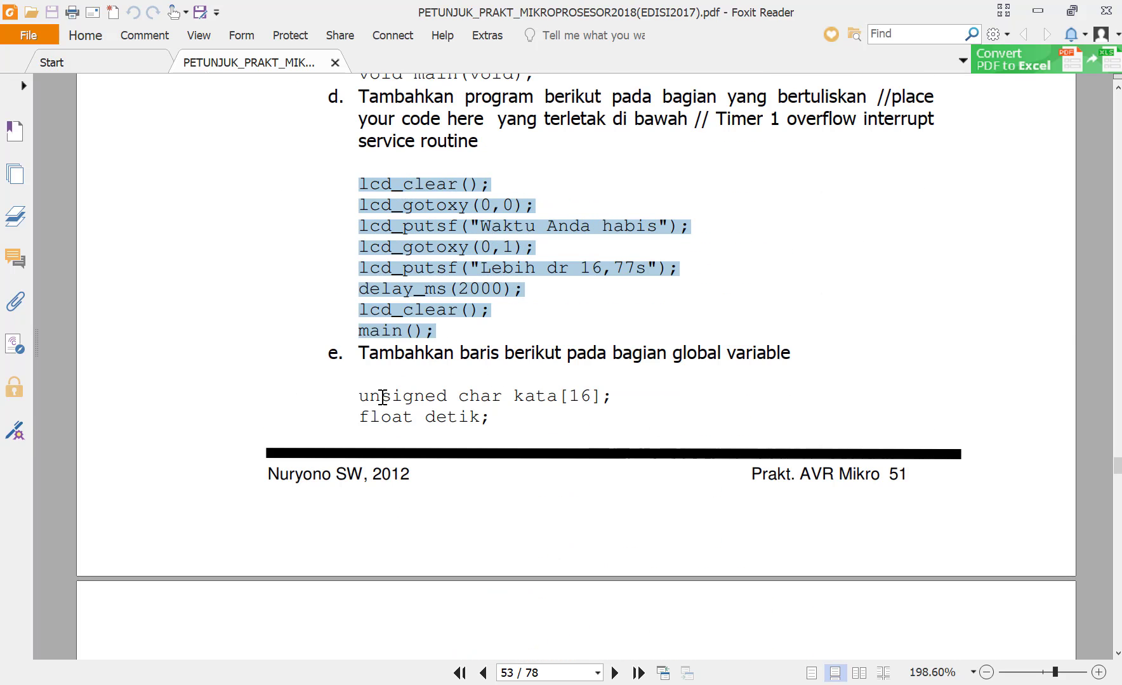
drag(355, 398, 500, 421)
key(ctrl+c)
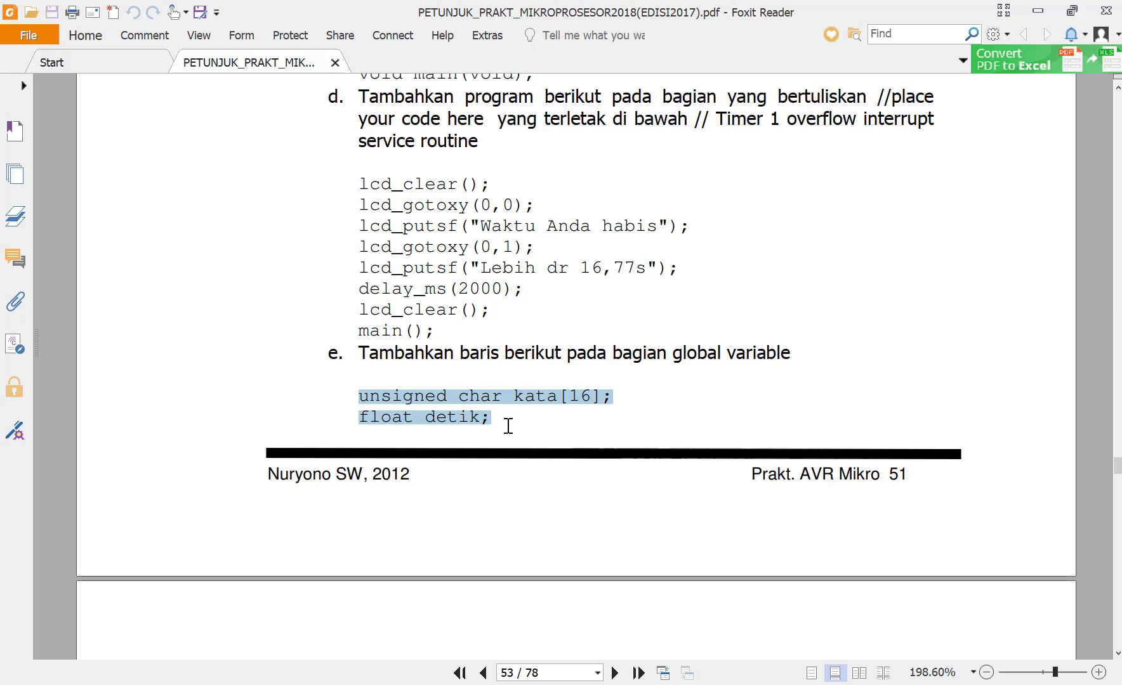
Insert the copied kata[16] and detik variable declarations between the stdio.h include and the Timer1 overflow routine
scroll(509, 425, up, 2)
key(alt+Tab)
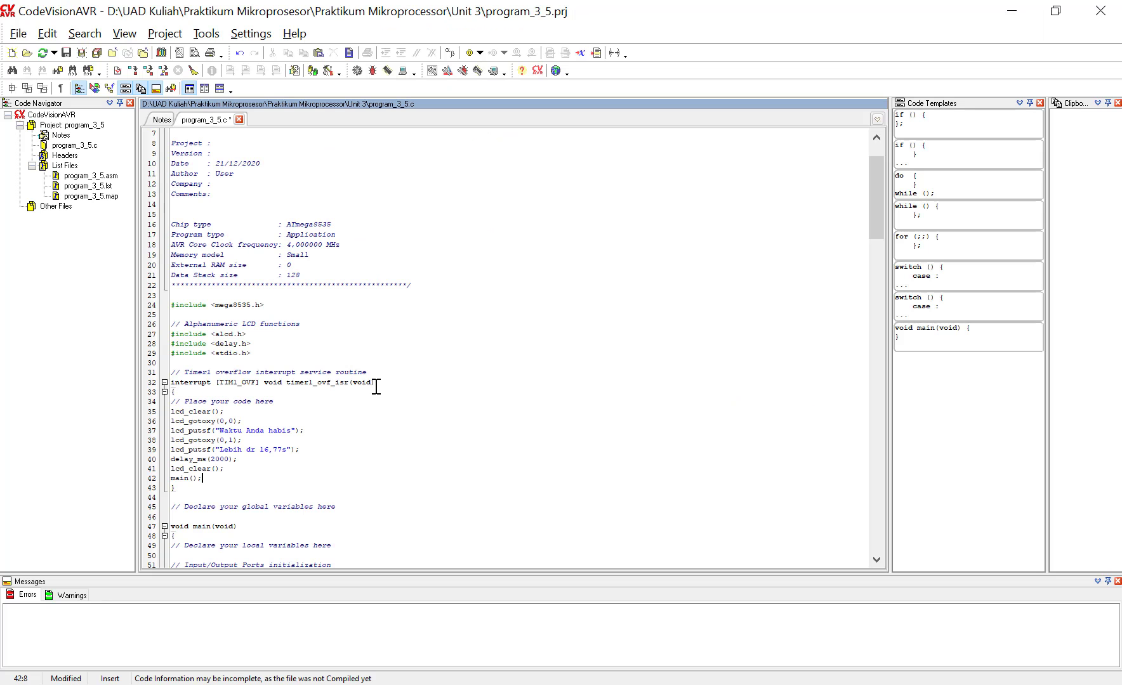
click(207, 362)
key(BackSpace)
key(BackSpace)
key(BackSpace)
key(BackSpace)
key(BackSpace)
click(366, 358)
click(330, 363)
key(Return)
key(Return)
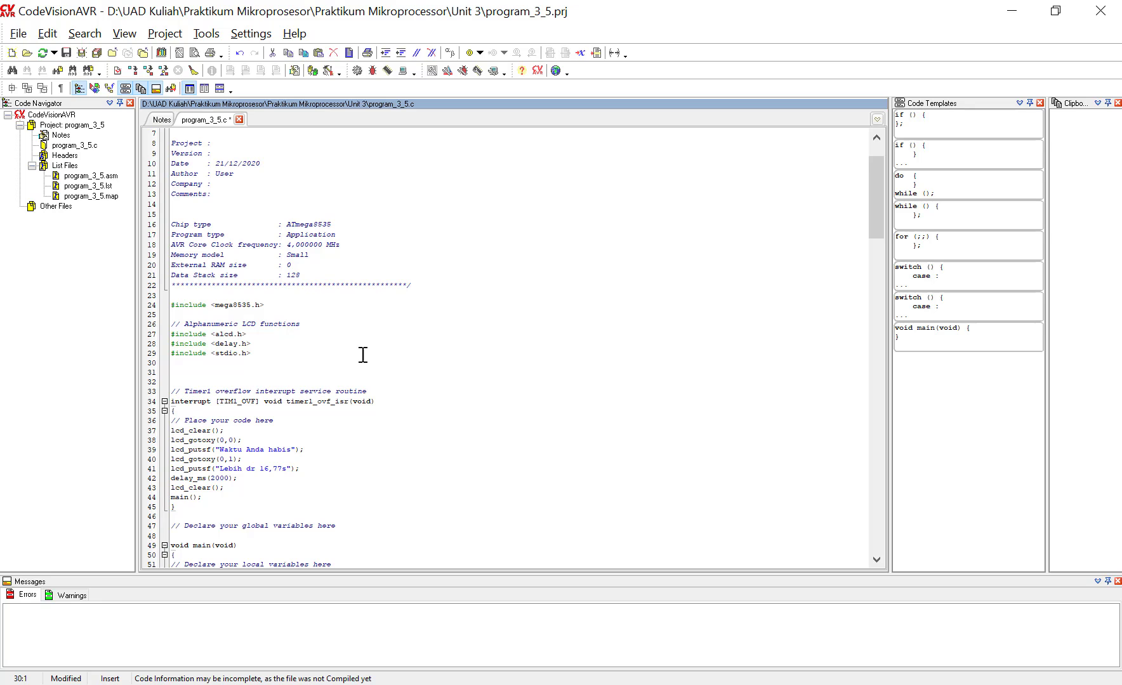
key(ctrl+v)
Copy the manual's step f code, from lcd_clear(); to delay_ms(5000);, and insert it under the code placeholder in the while (1) loop
key(alt+Tab)
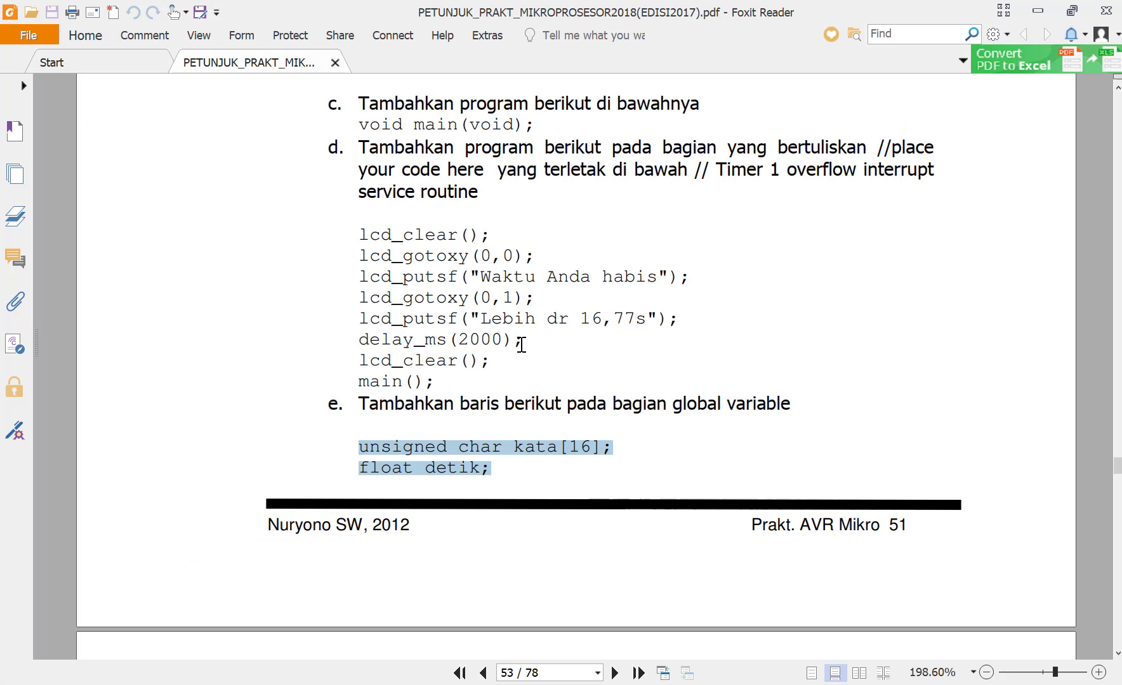
scroll(462, 311, up, 3)
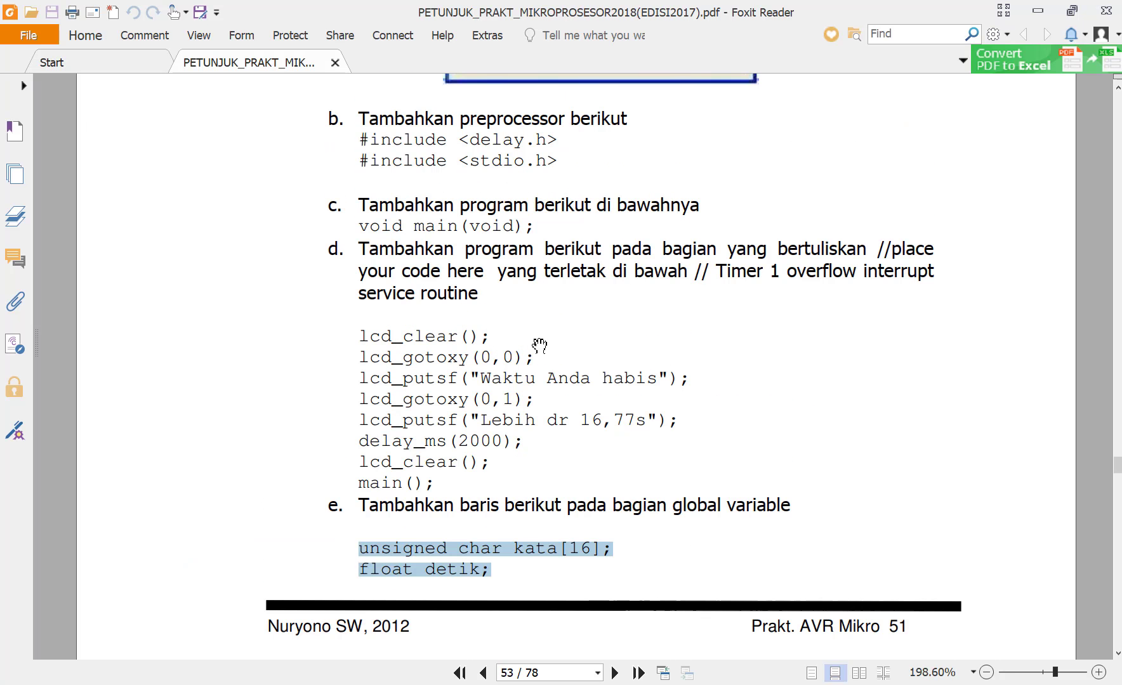
click(660, 320)
scroll(508, 386, down, 10)
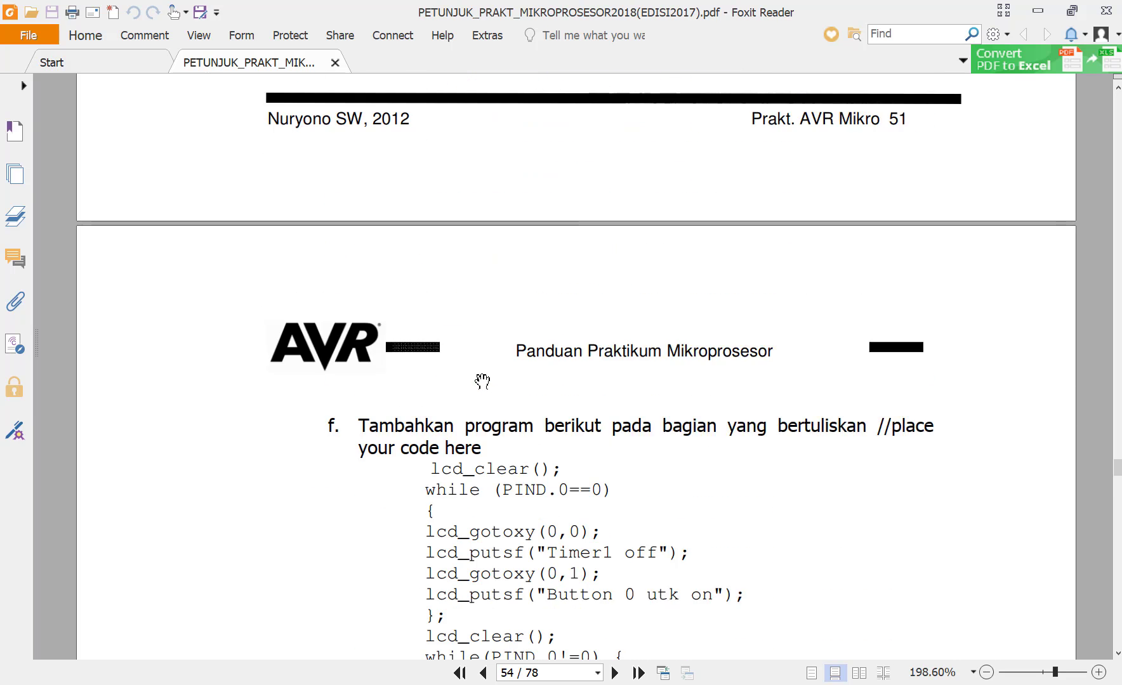
drag(429, 262, 602, 497)
key(ctrl+c)
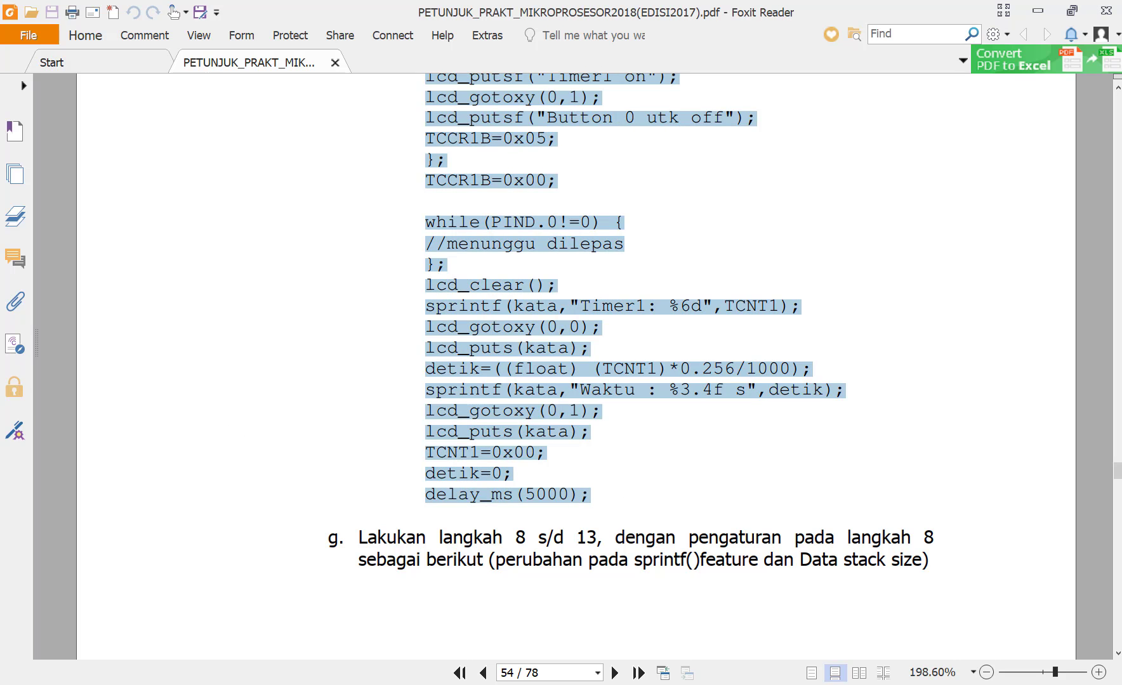
key(alt+Tab)
scroll(361, 403, down, 20)
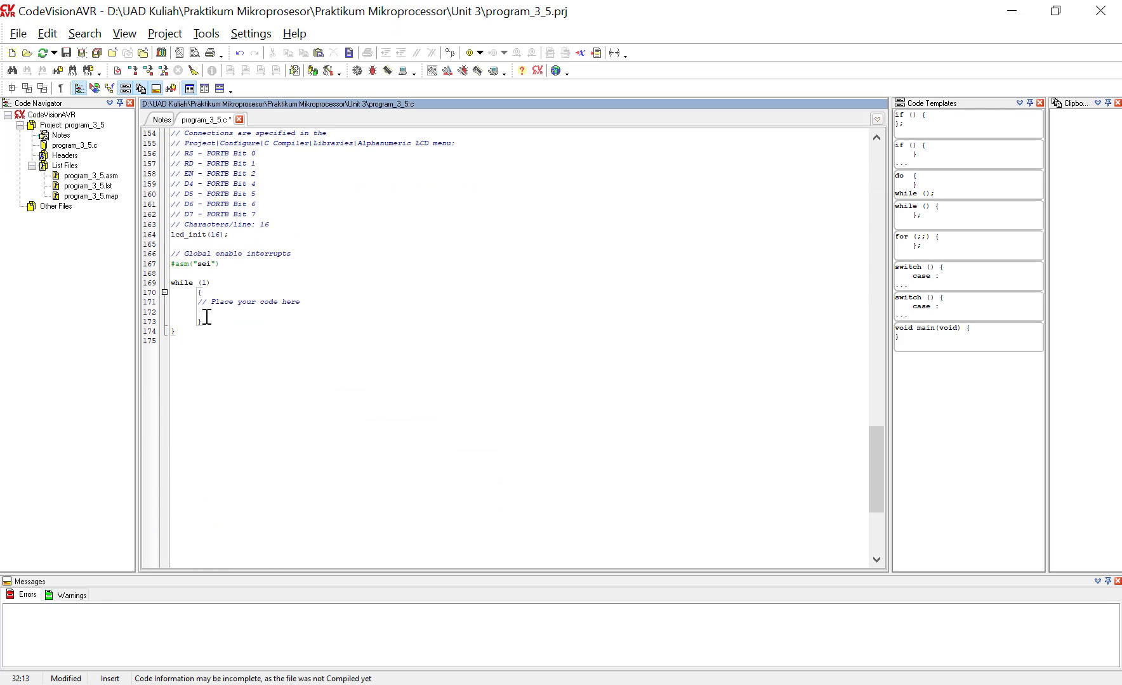
click(207, 315)
key(ctrl+v)
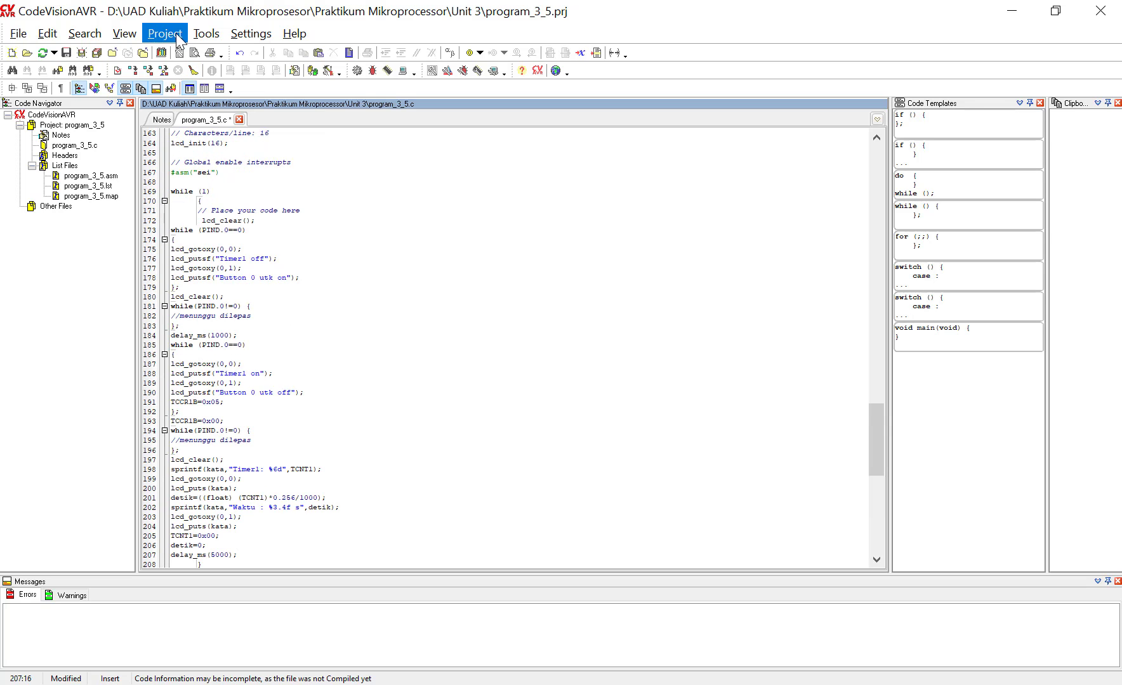
Try to build all files of the program_3_5 project and close the build report
click(165, 34)
click(200, 119)
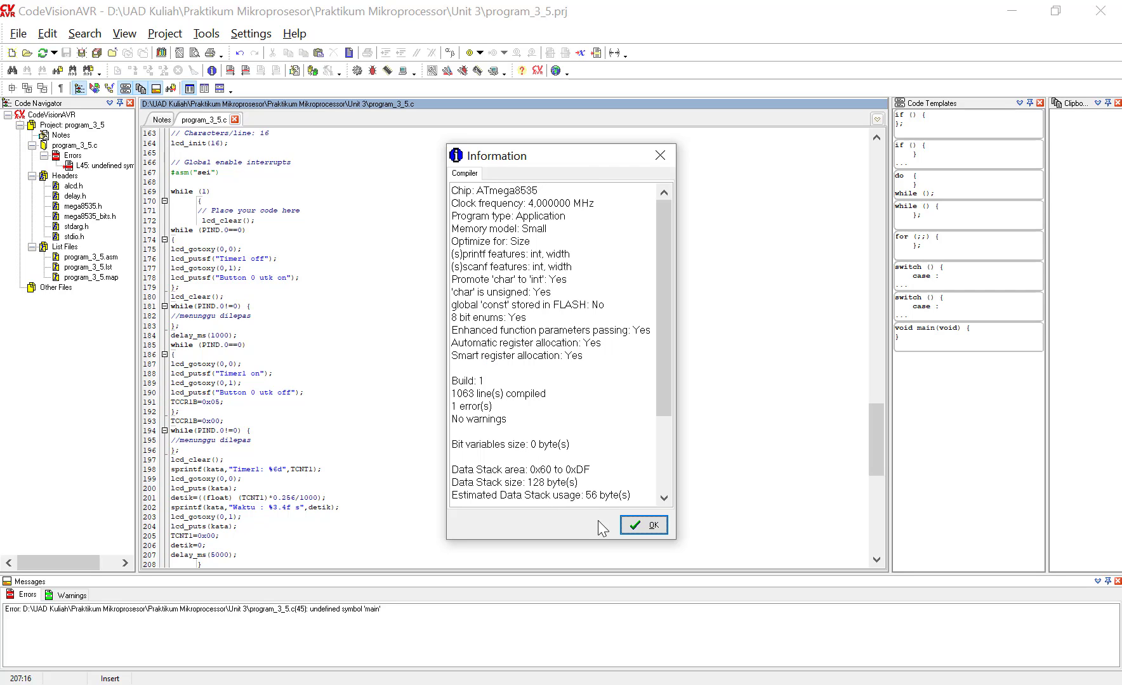
click(648, 526)
Copy the void main(void); declaration from step c of the manual and insert it between the stdio.h include and the variable declarations
key(alt+Tab)
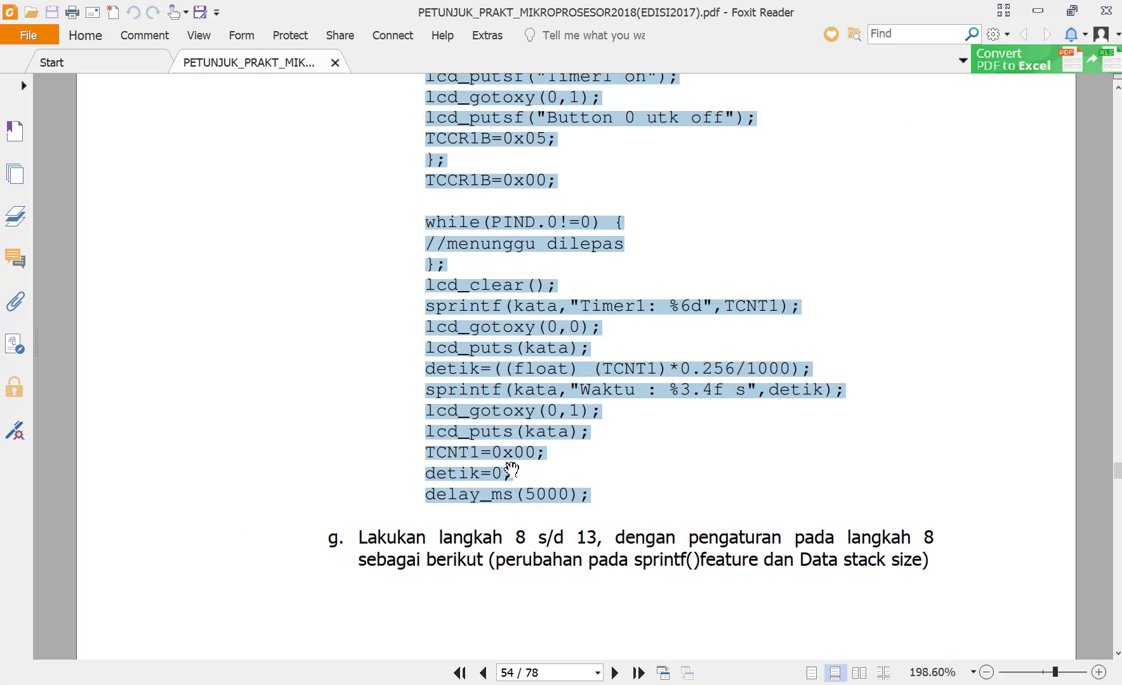
scroll(614, 429, up, 10)
scroll(633, 416, up, 6)
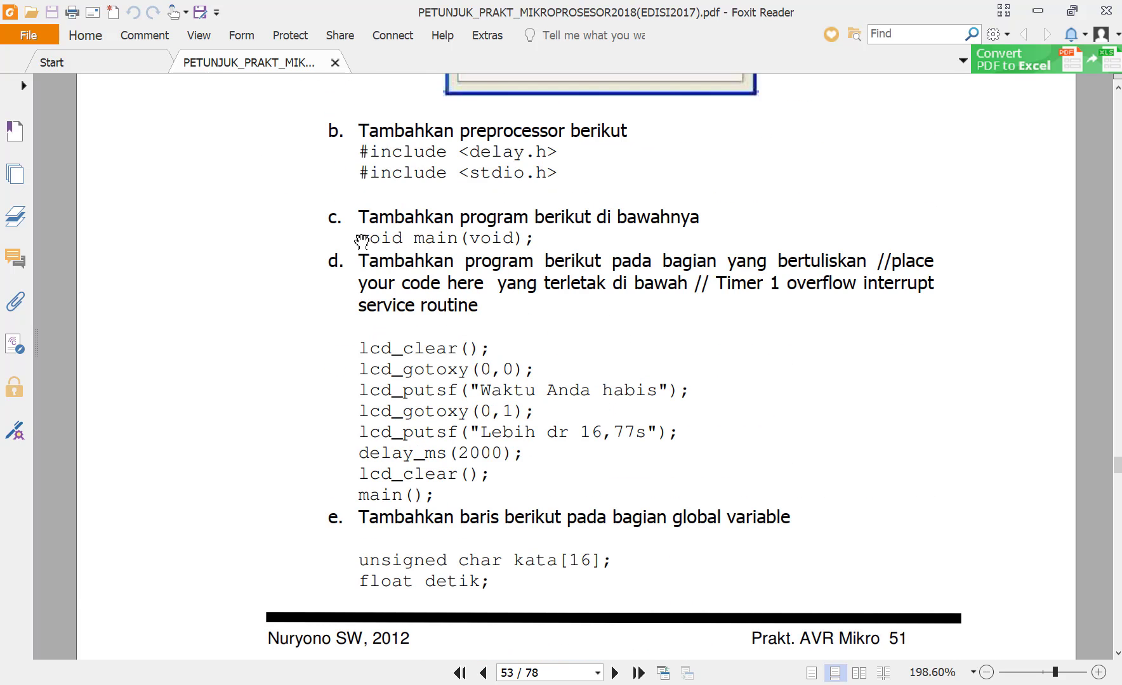
drag(362, 235, 549, 243)
key(ctrl+c)
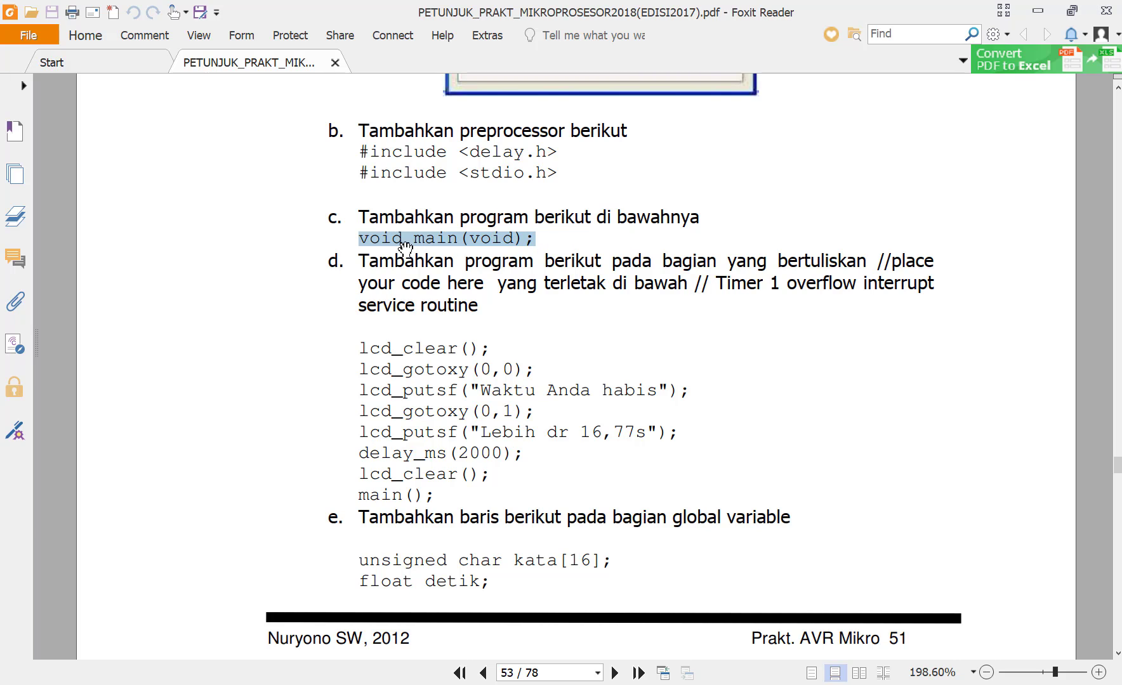
key(alt+Tab)
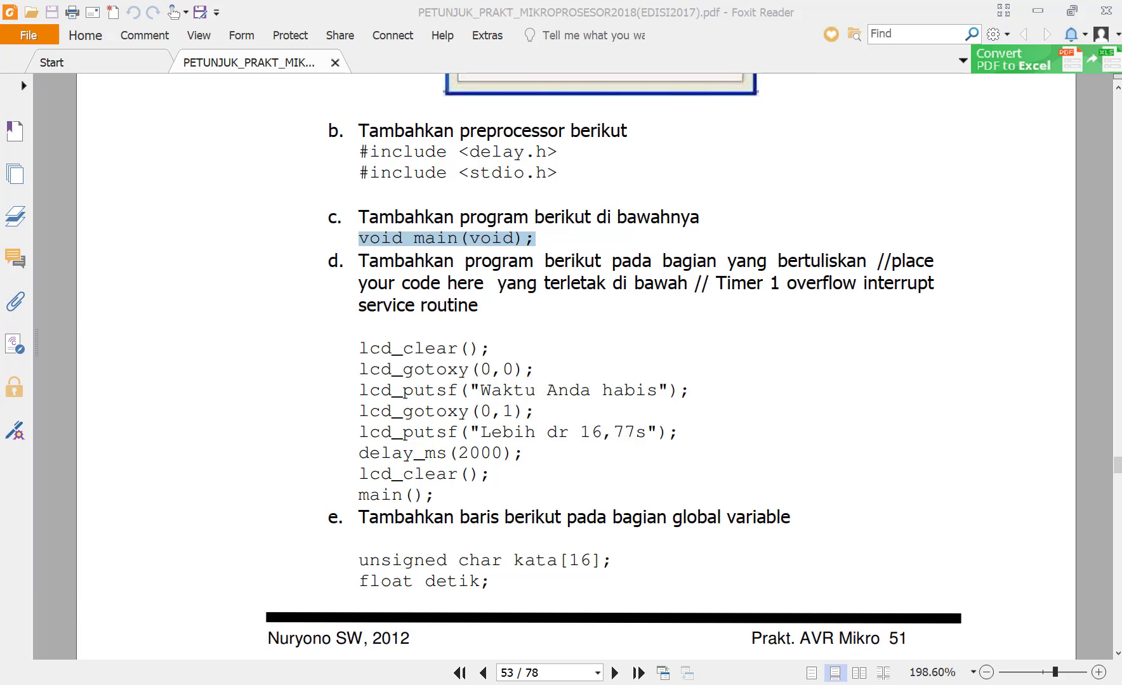
scroll(368, 412, up, 20)
scroll(368, 413, up, 20)
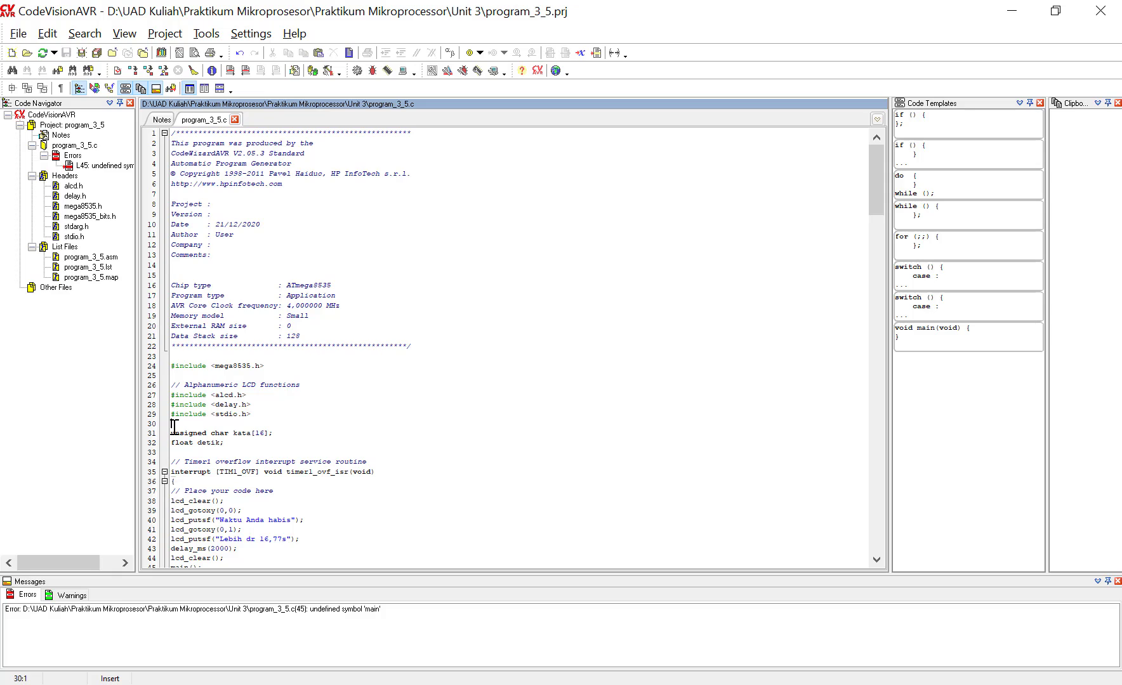
key(Return)
key(Return)
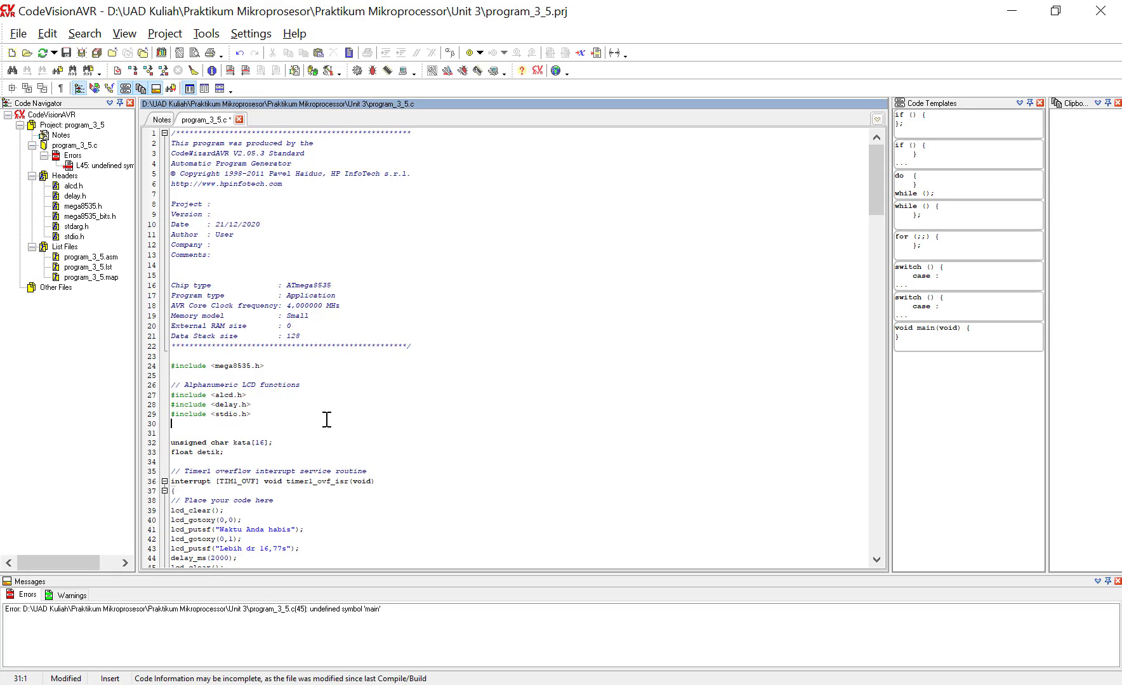
key(Up)
key(ctrl+v)
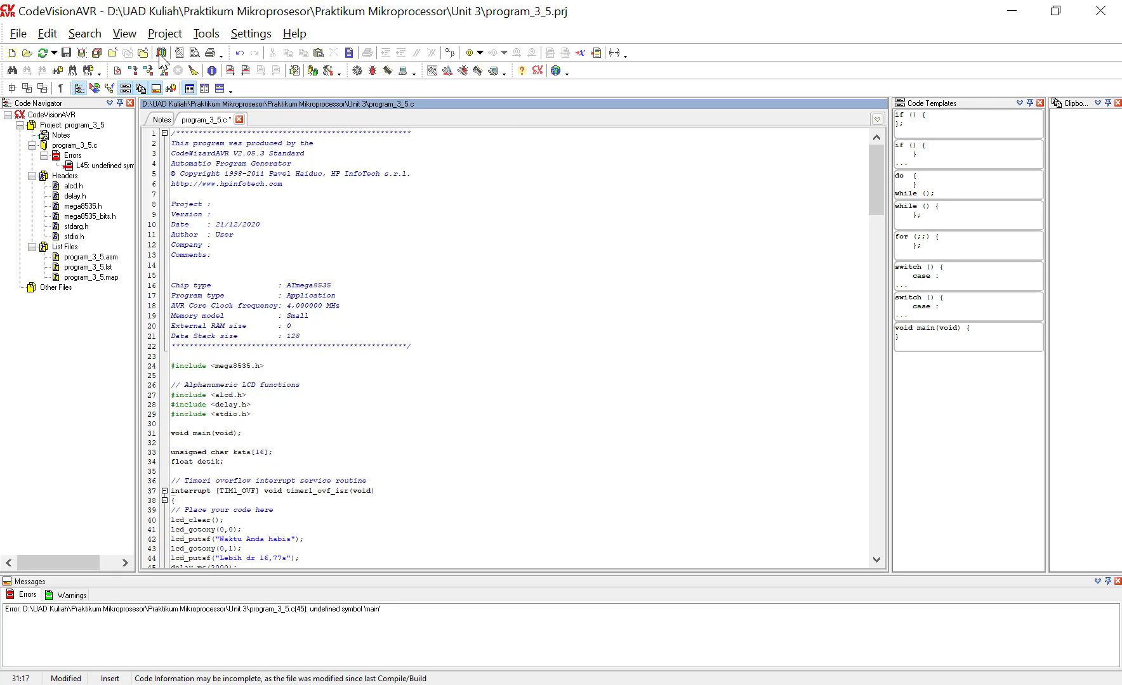
Build the program_3_5 project with the added main declaration and rebuild all its files, closing each build report
click(165, 33)
click(172, 92)
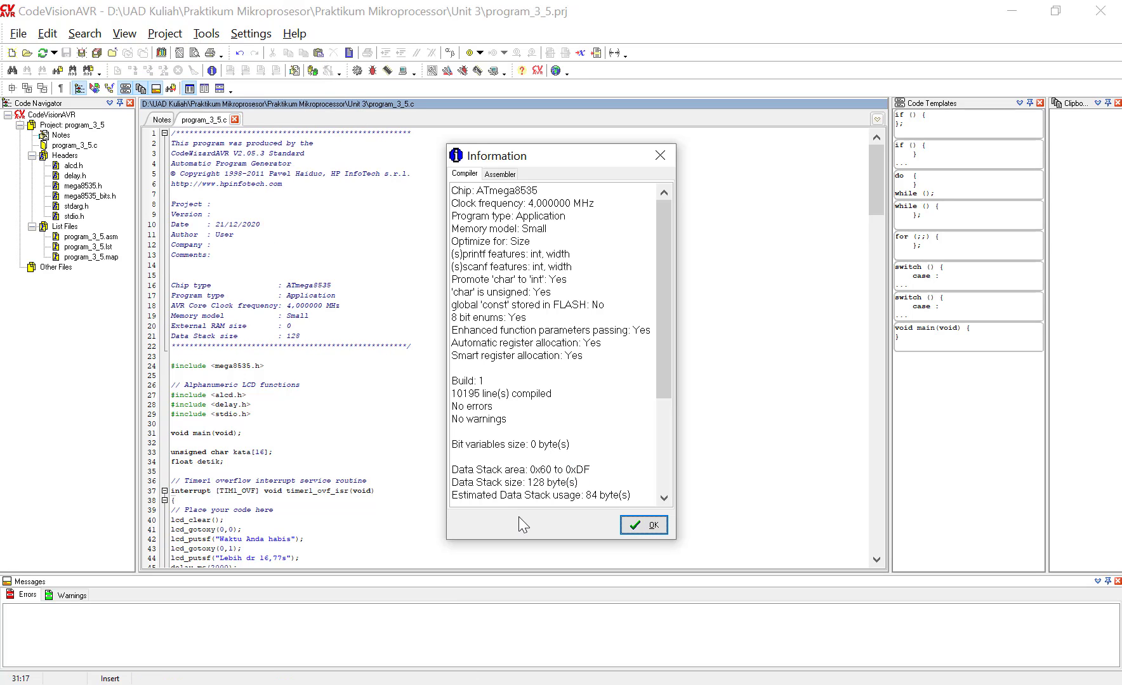
click(643, 524)
shift+click(163, 437)
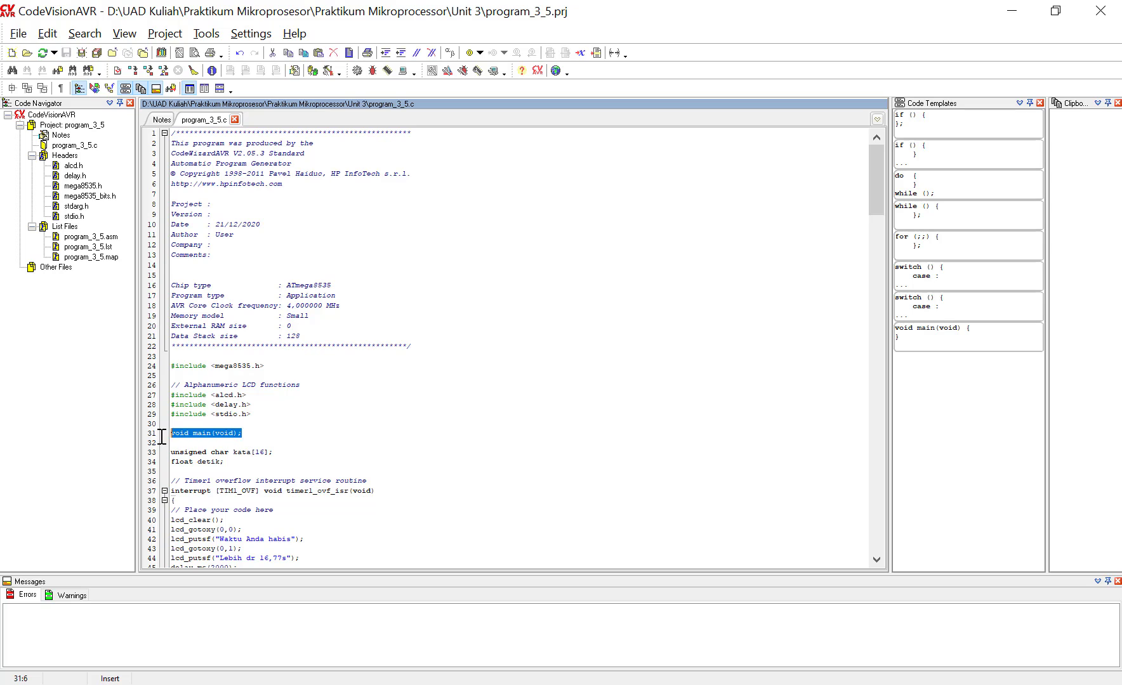
click(349, 429)
click(165, 33)
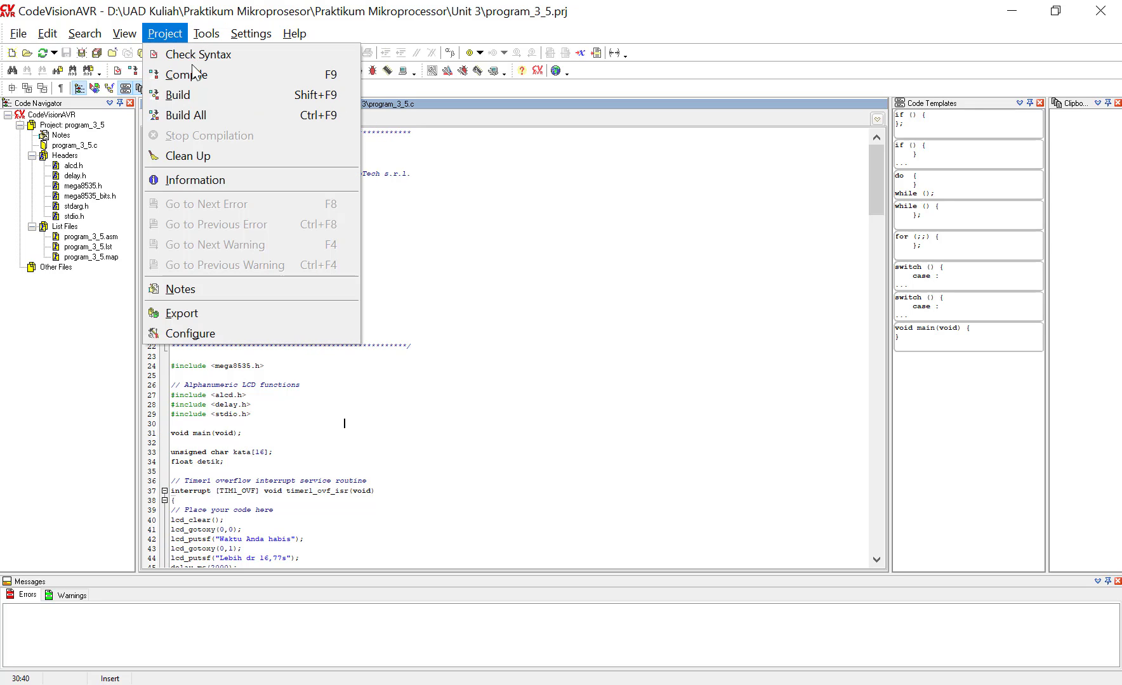
click(205, 117)
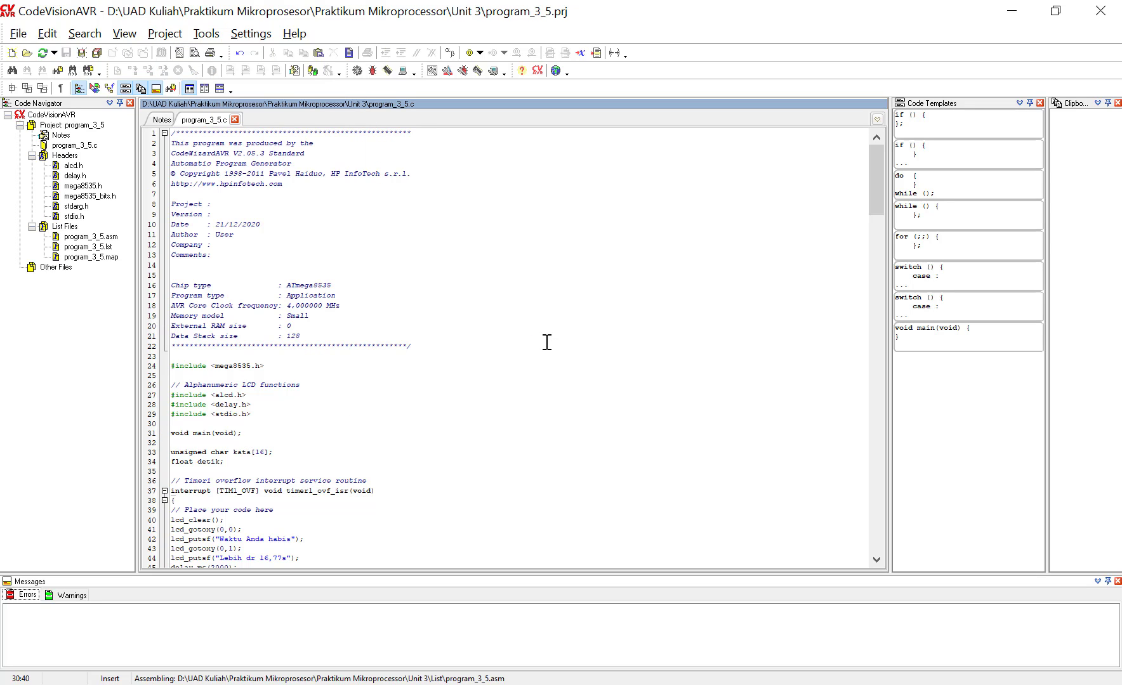
key(Return)
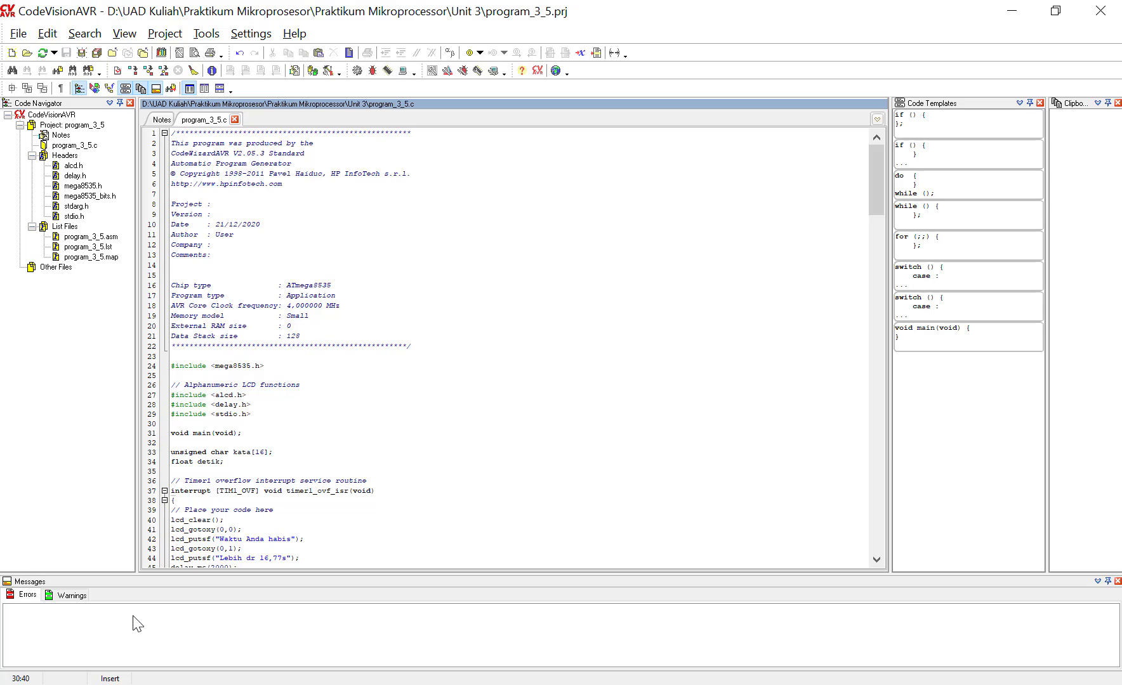
Switch to ISIS and load the program_3_5 hex file as the program file of the ATMEGA8535 microcontroller U1
key(alt+Tab)
double_click(834, 393)
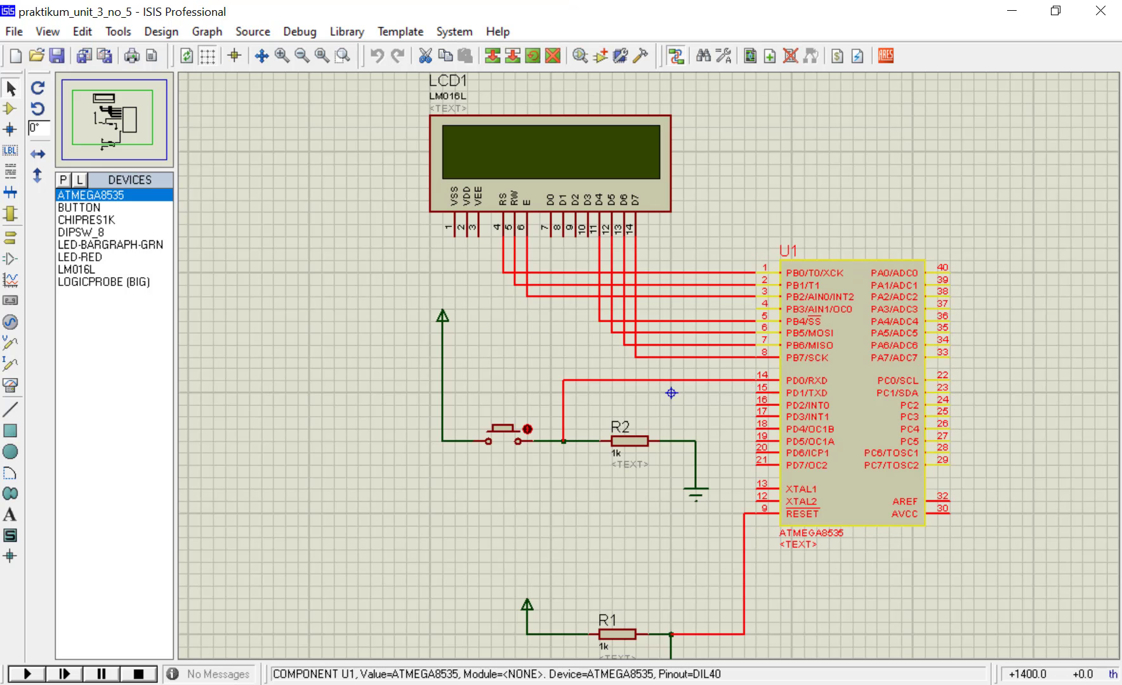
click(628, 212)
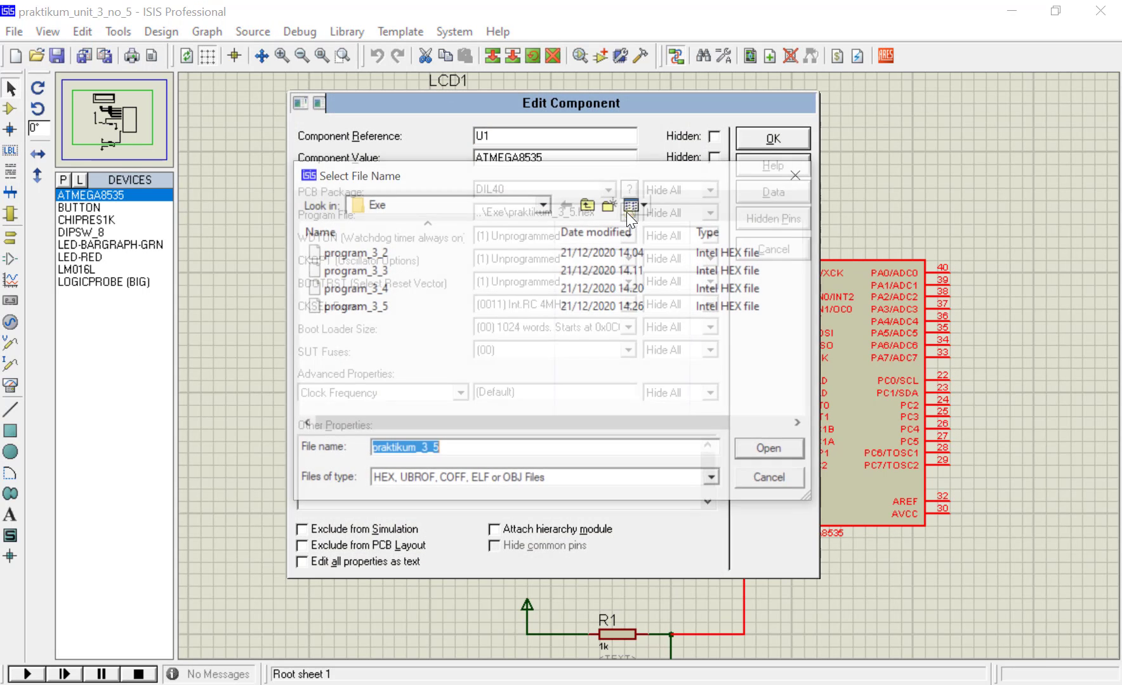
click(354, 313)
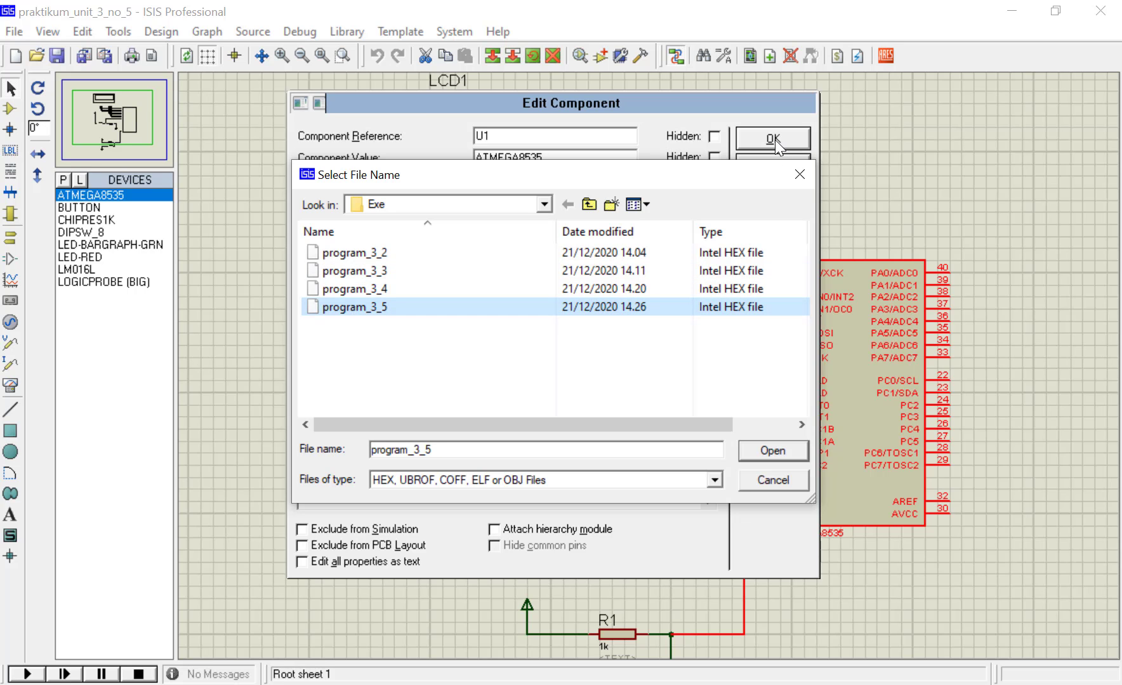
click(768, 449)
click(774, 139)
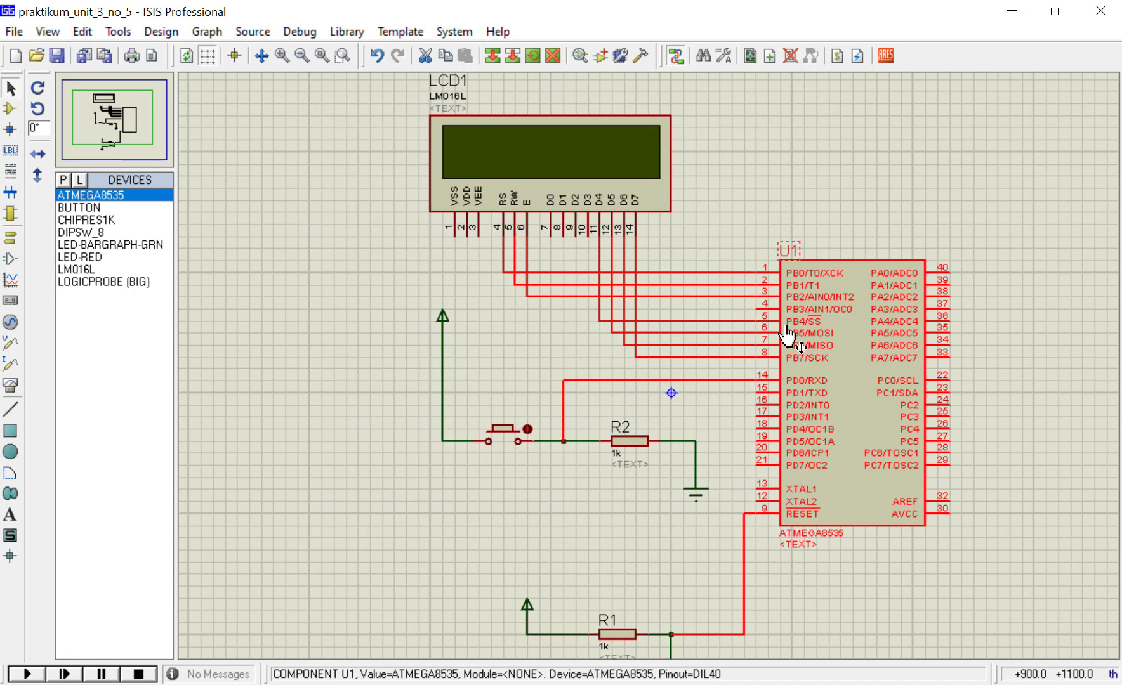
Start the simulation and push the button connected to PD0 to switch Timer1 on
scroll(825, 282, up, 1)
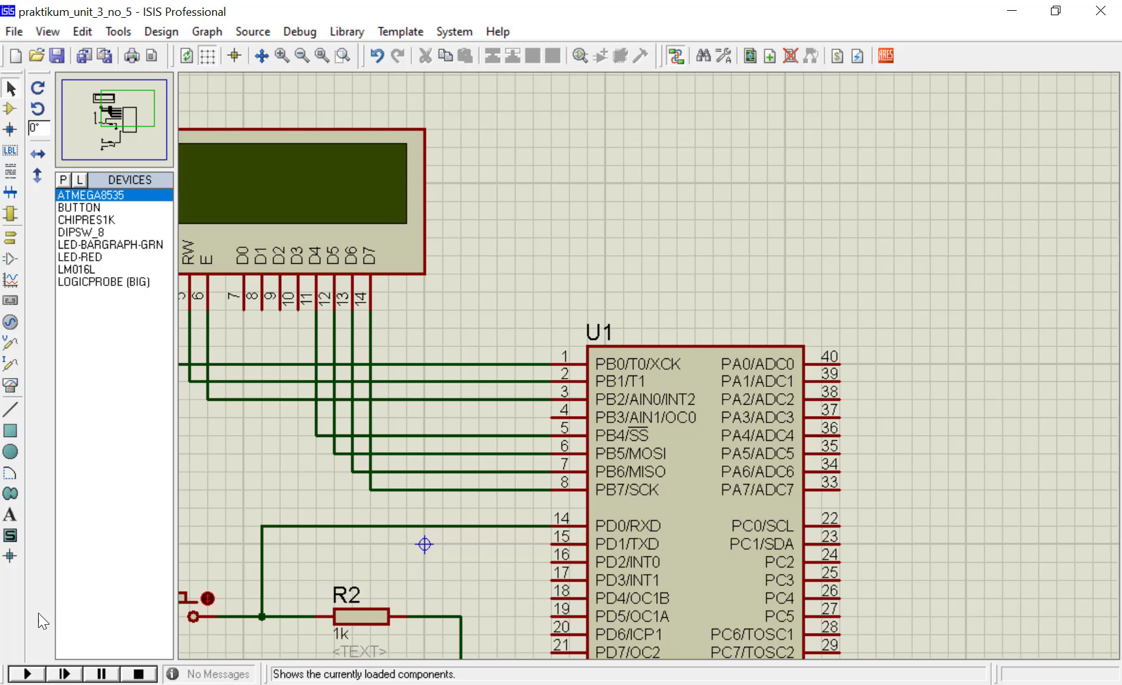
click(26, 674)
scroll(632, 445, down, 1)
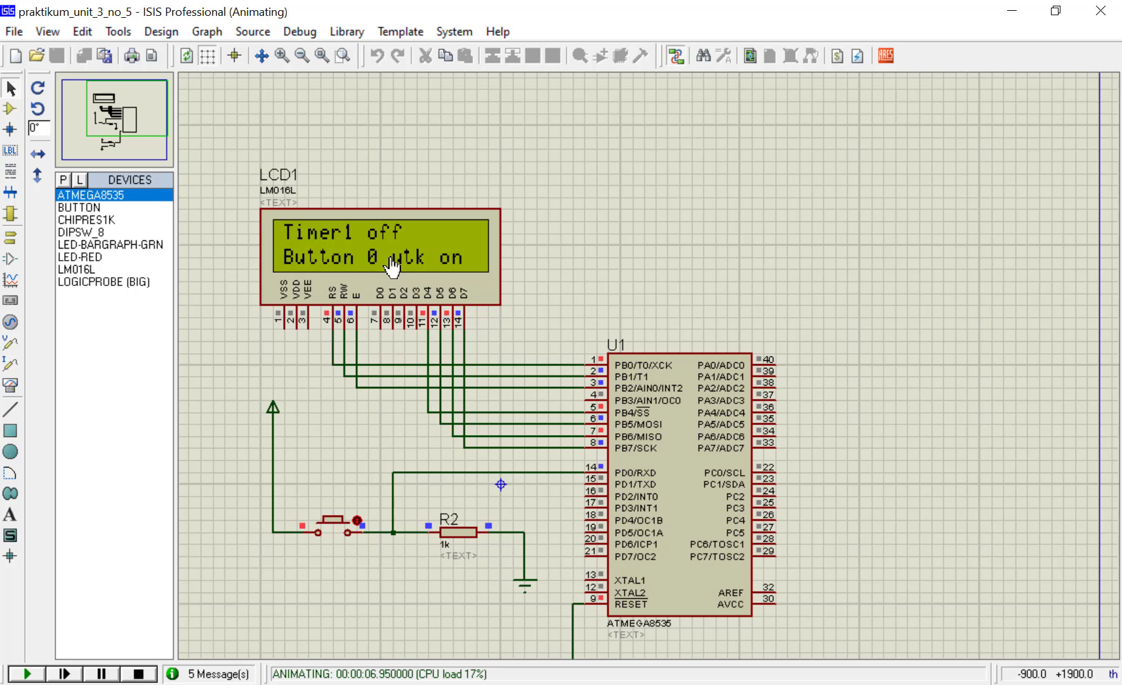
click(336, 528)
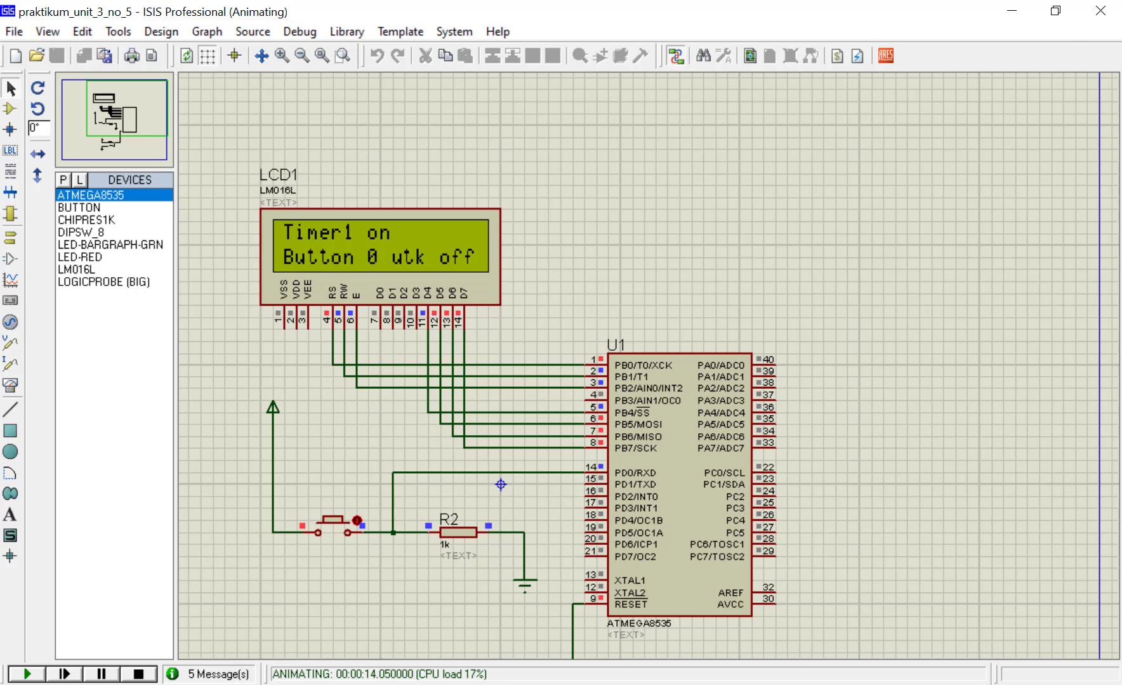
Check the Timer1 code in the manual's step f, then operate the PD0 button repeatedly in the ISIS simulation to test Timer1
key(alt+Tab)
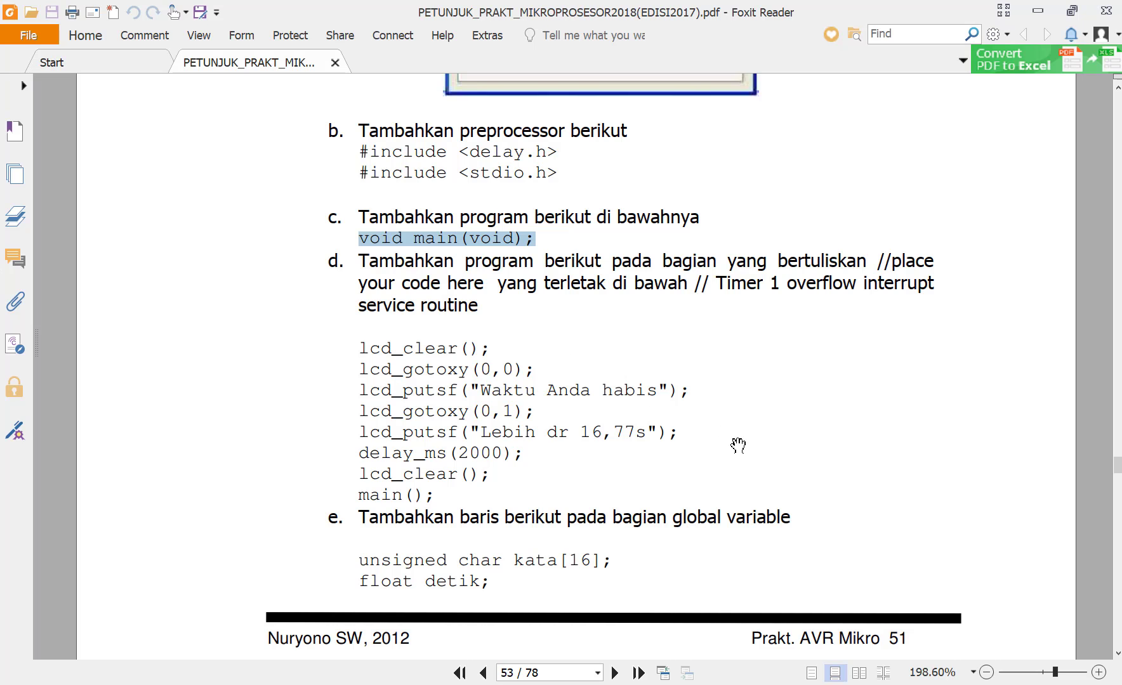
scroll(754, 442, down, 12)
scroll(756, 442, down, 6)
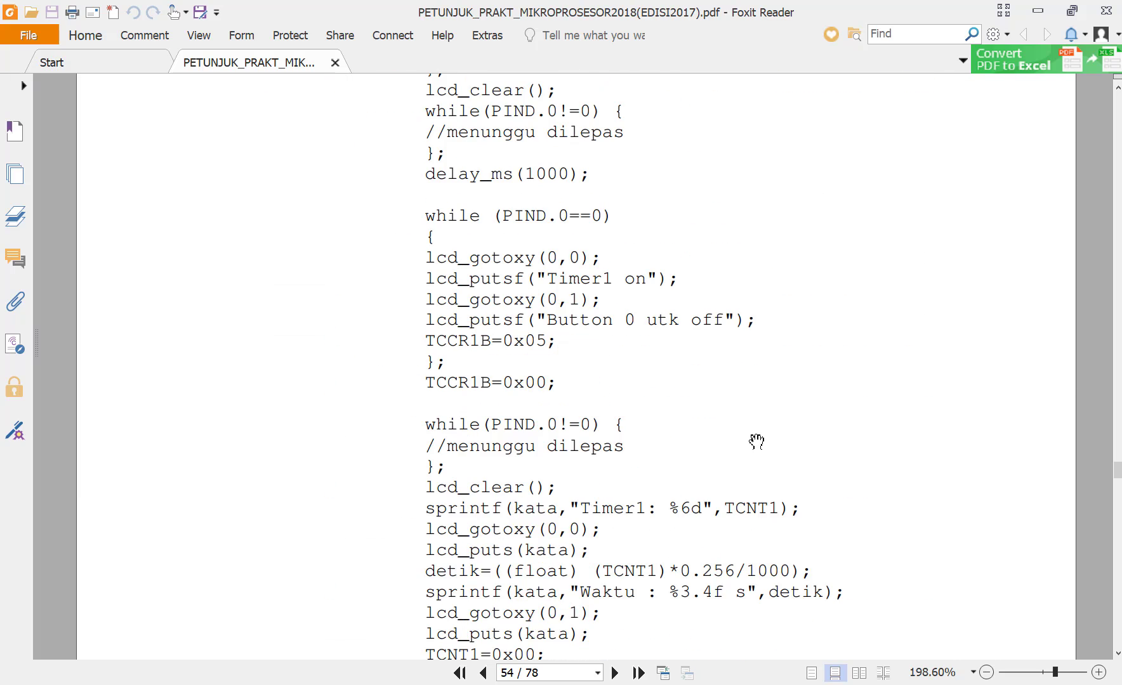
click(1038, 11)
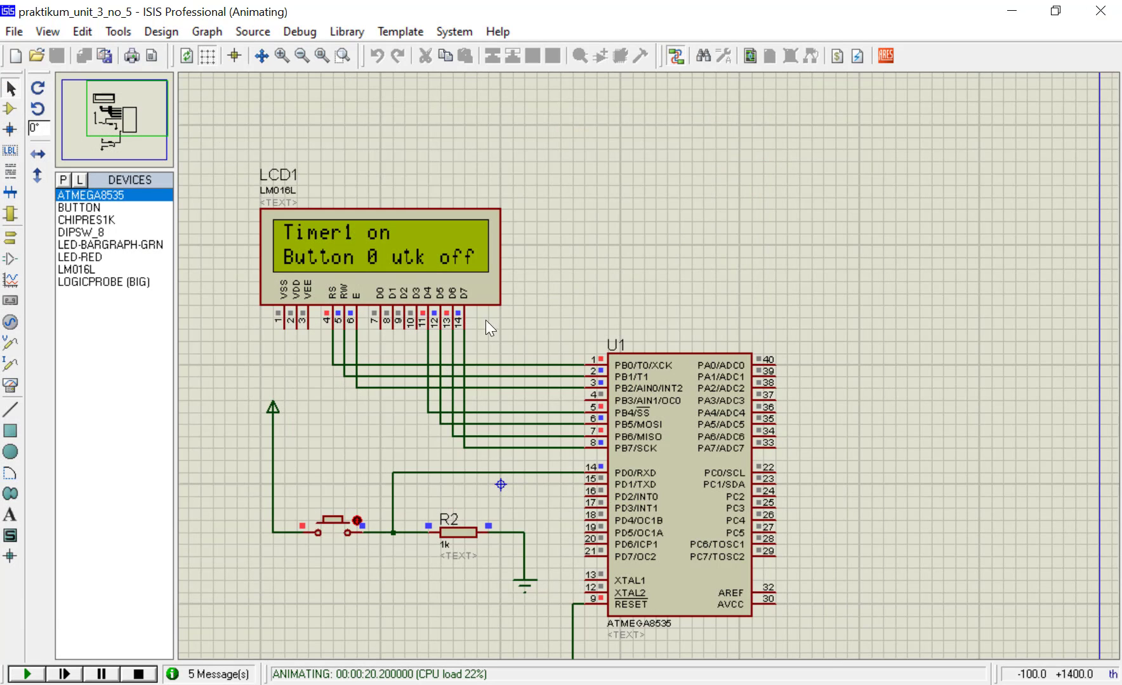
click(334, 528)
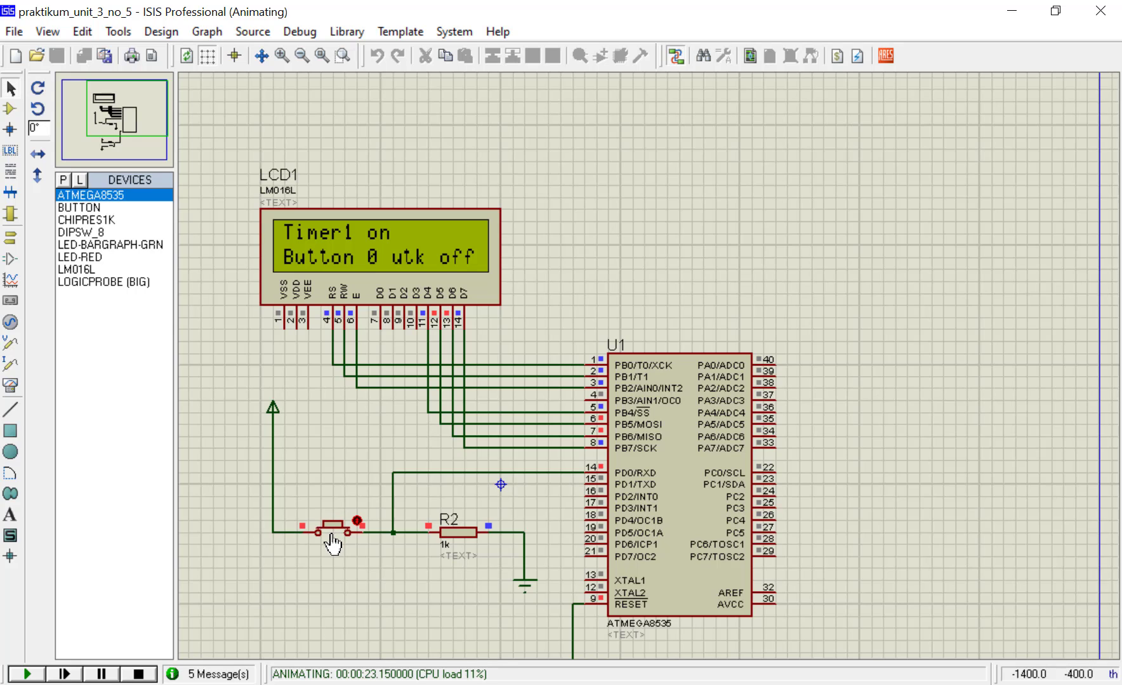
click(333, 537)
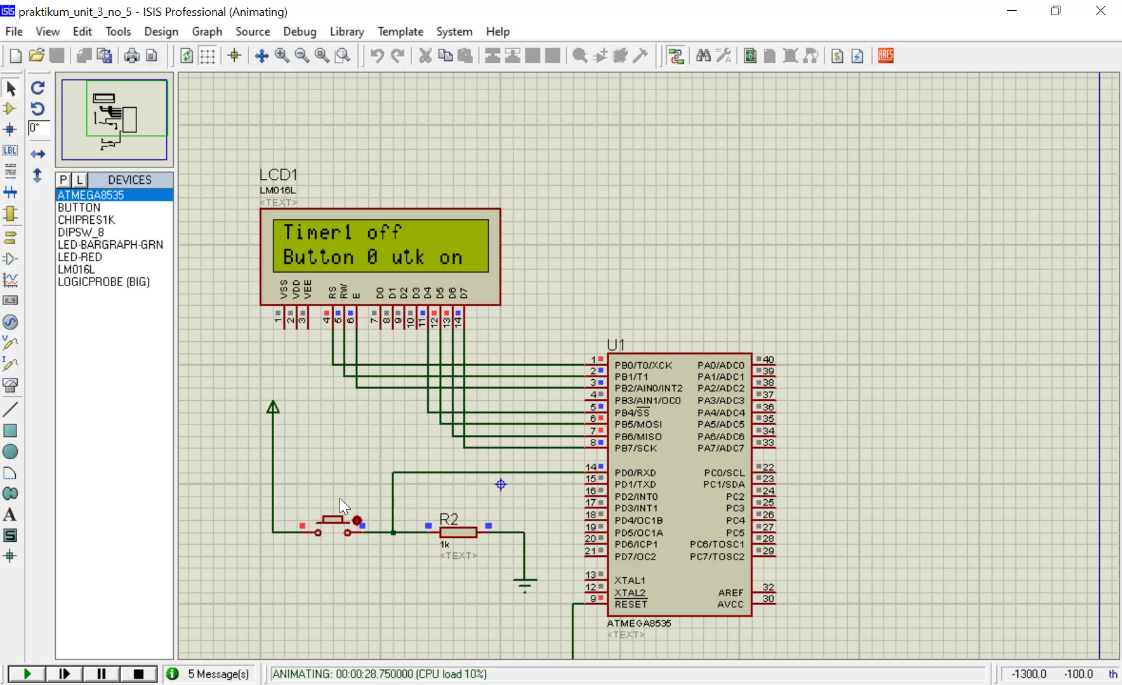
click(338, 527)
click(333, 532)
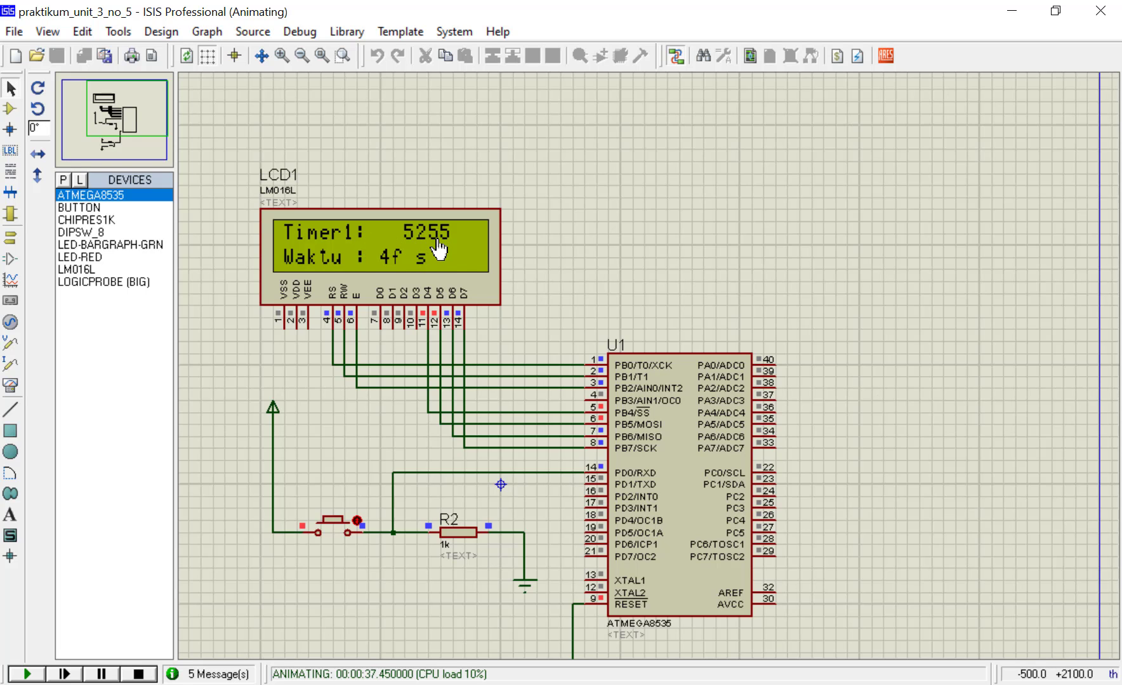
Inspect the Timer1 and Waktu lines on the LCD of the running circuit and stop the simulation
scroll(553, 463, down, 2)
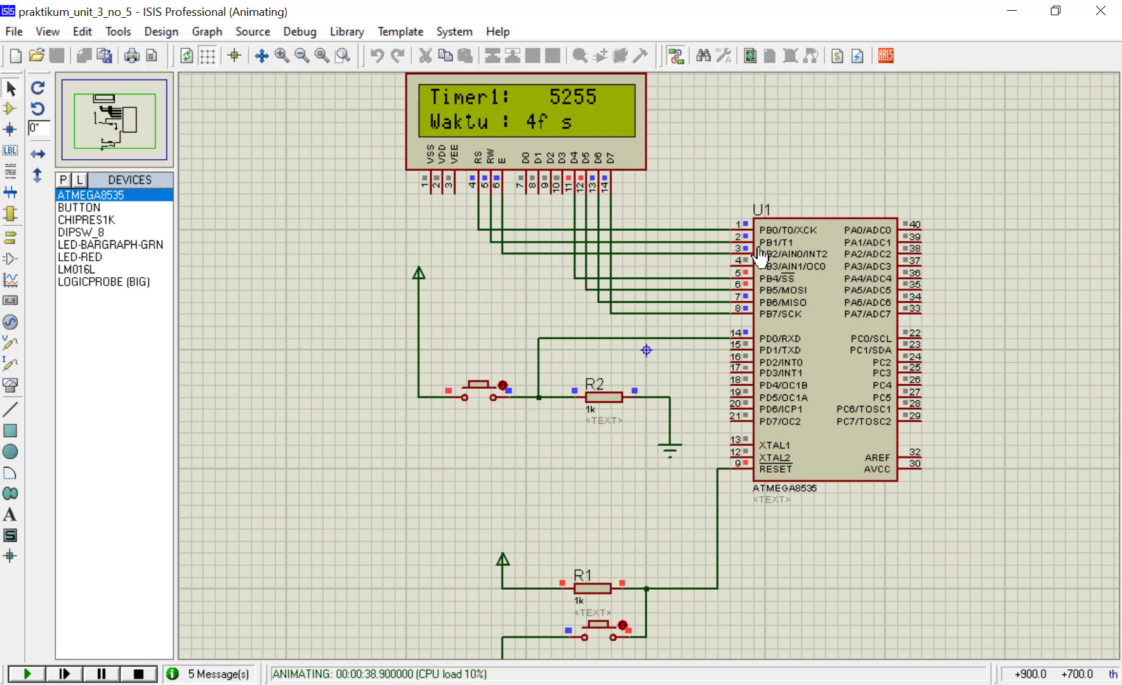
scroll(726, 232, up, 3)
scroll(616, 437, down, 1)
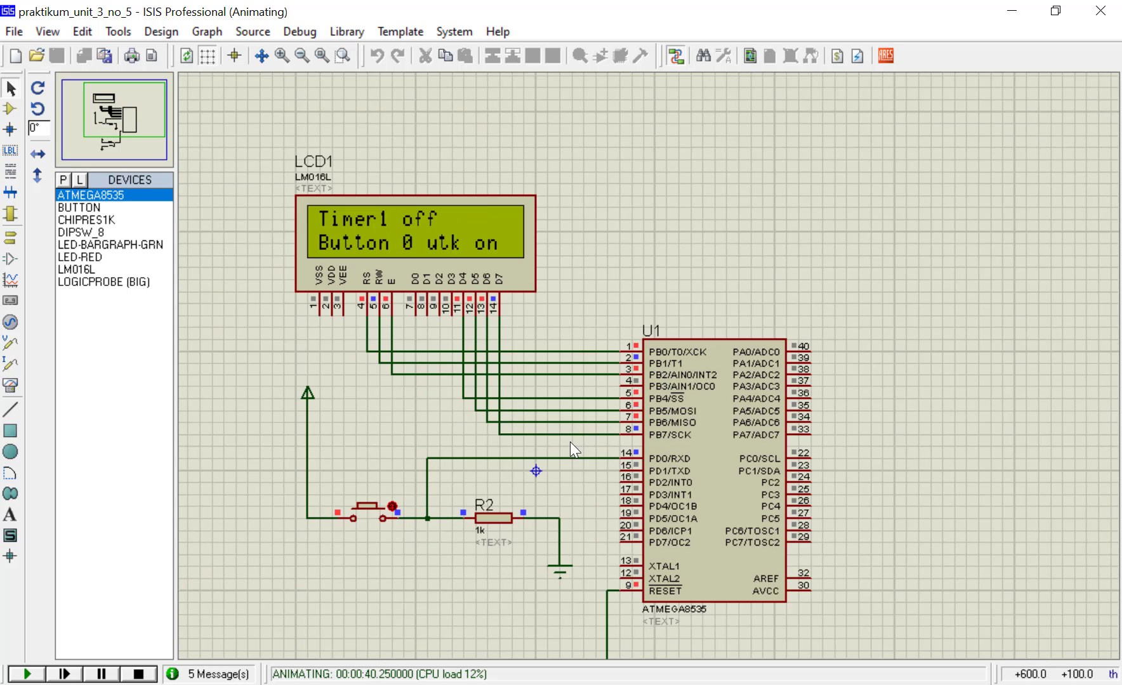
click(140, 674)
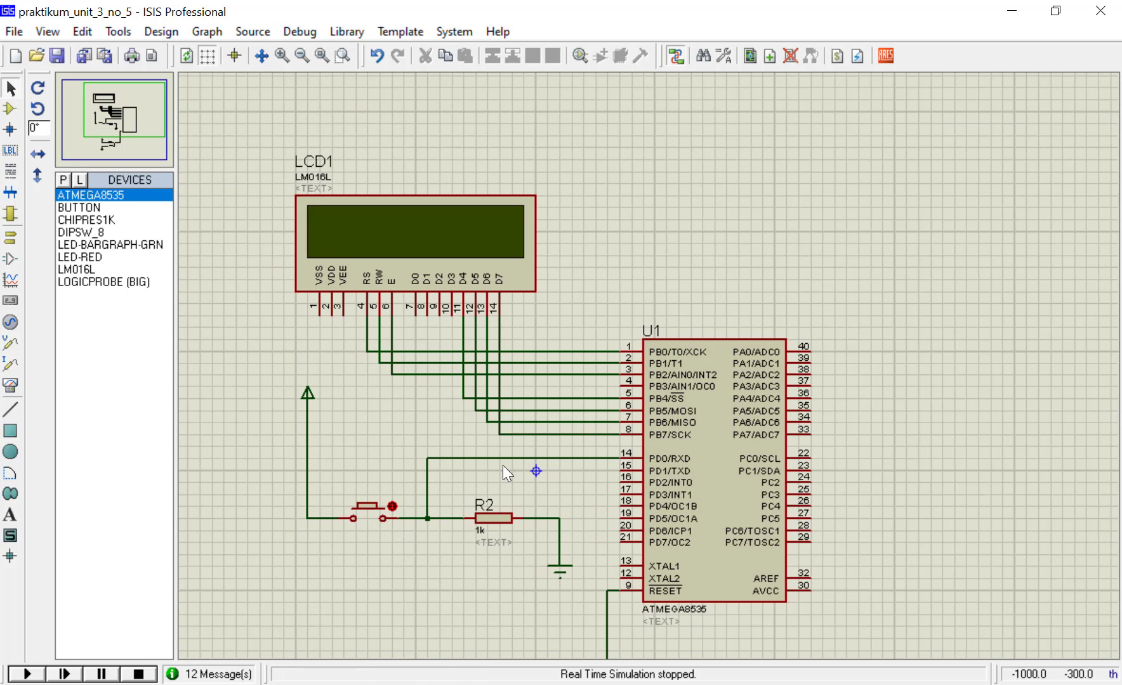
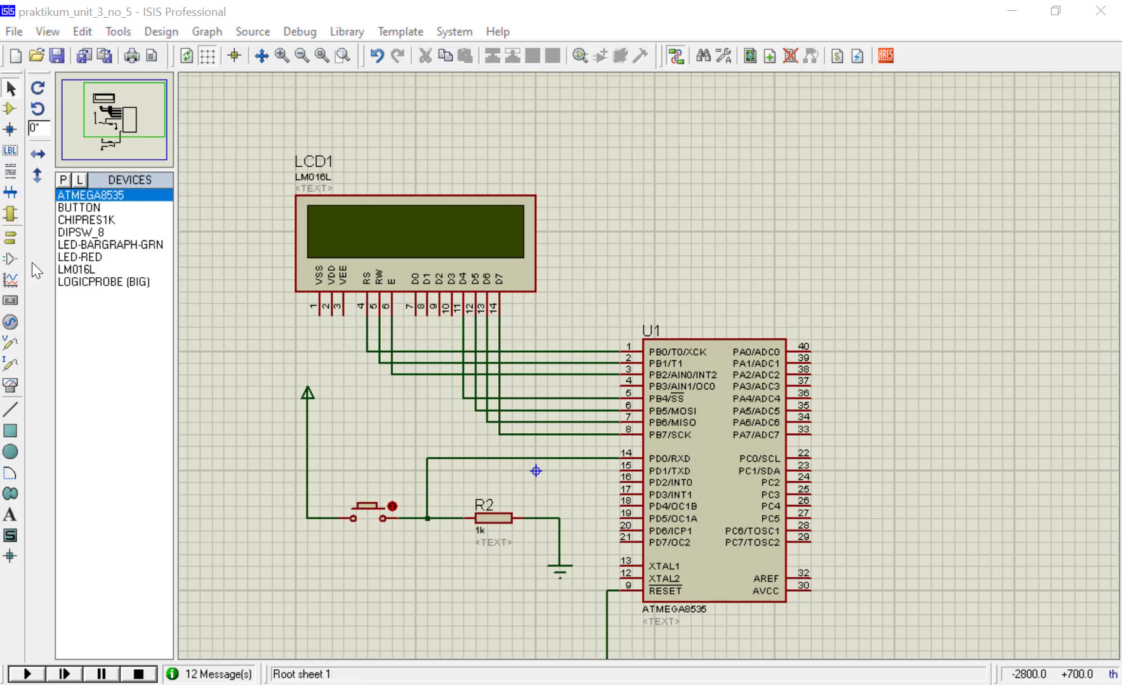
Switch to the lab manual and examine the step f code for the Timer1 on, off and button-release loops
key(alt+Tab)
scroll(619, 431, up, 9)
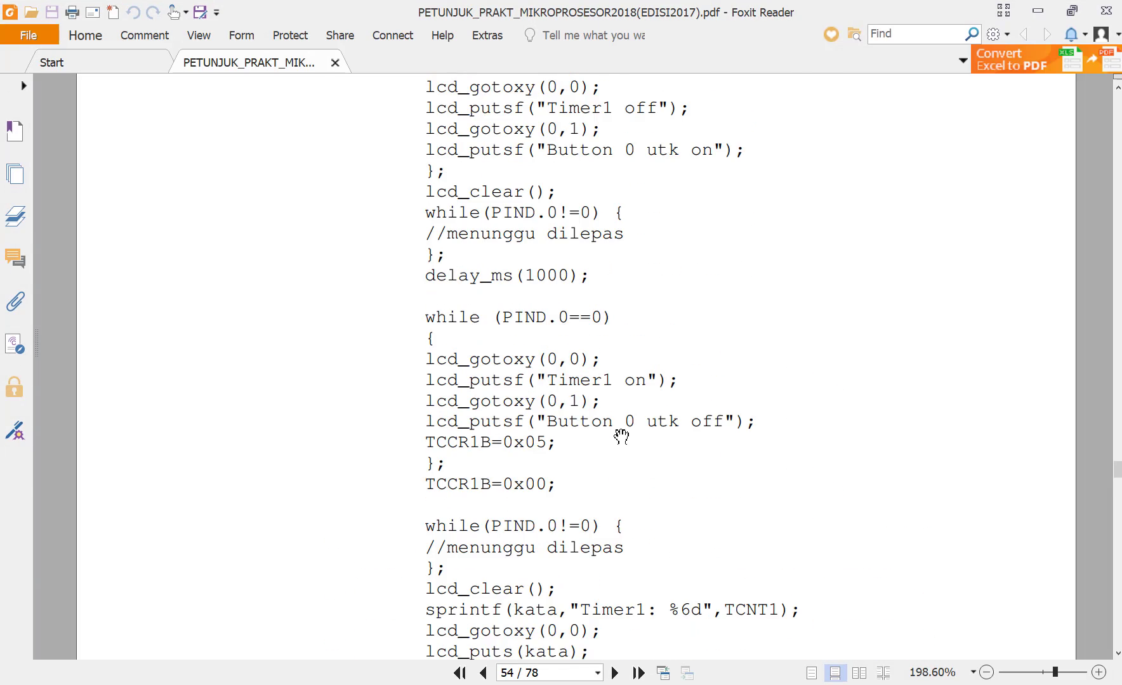
scroll(480, 374, down, 2)
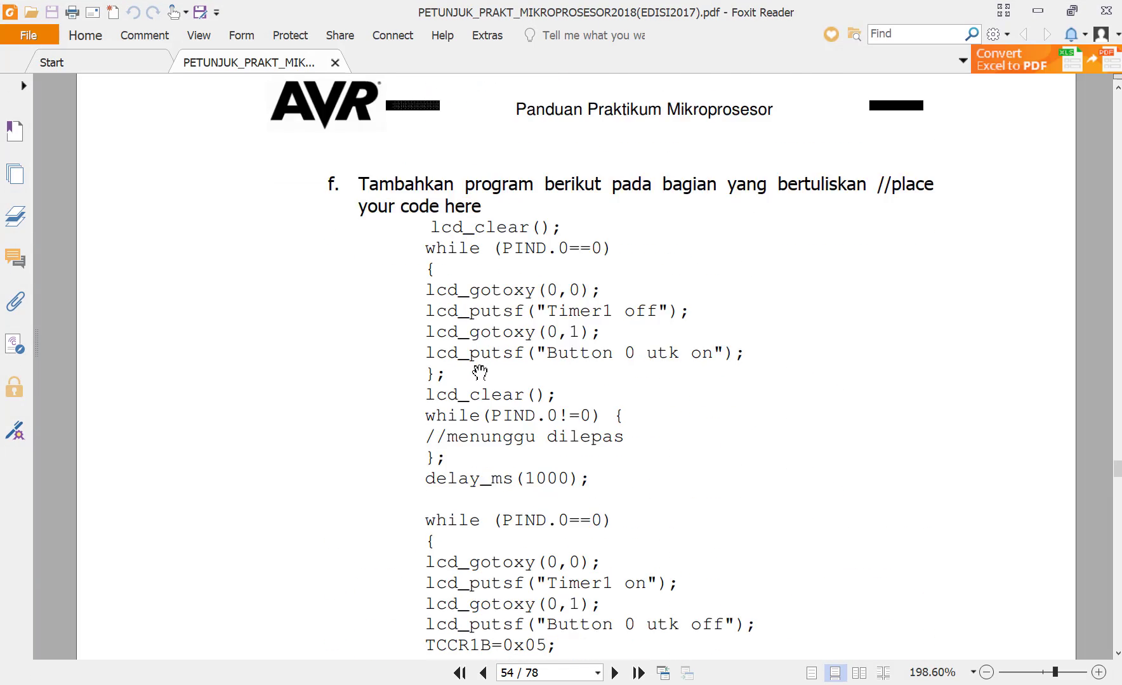
scroll(582, 406, down, 1)
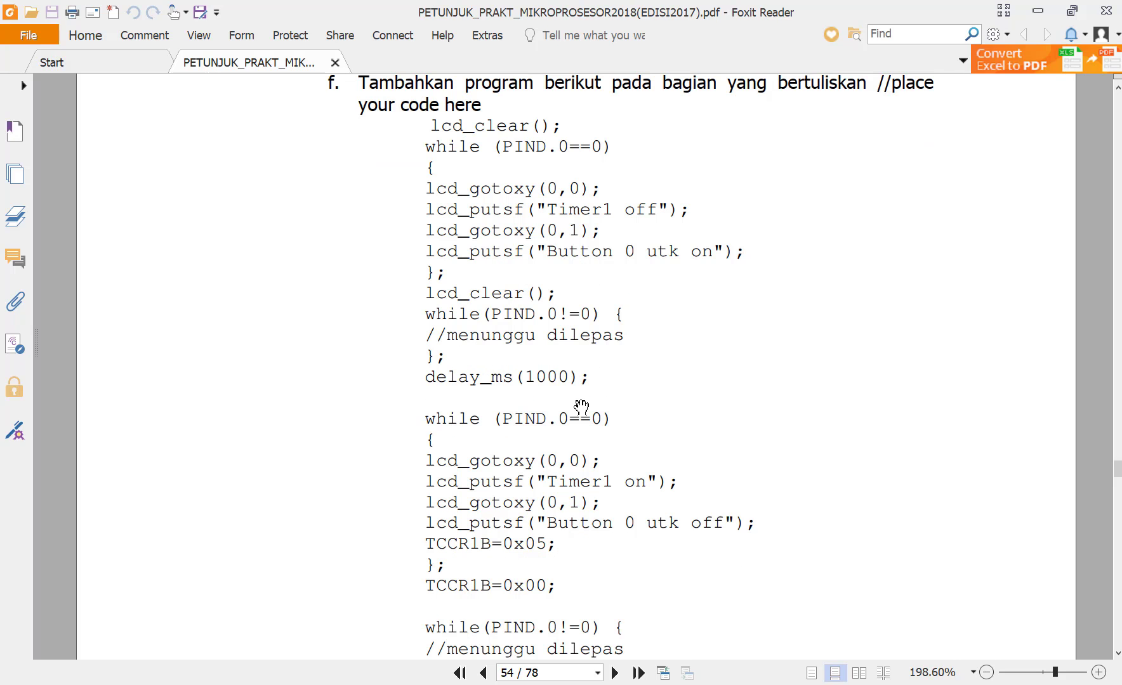
scroll(561, 452, down, 2)
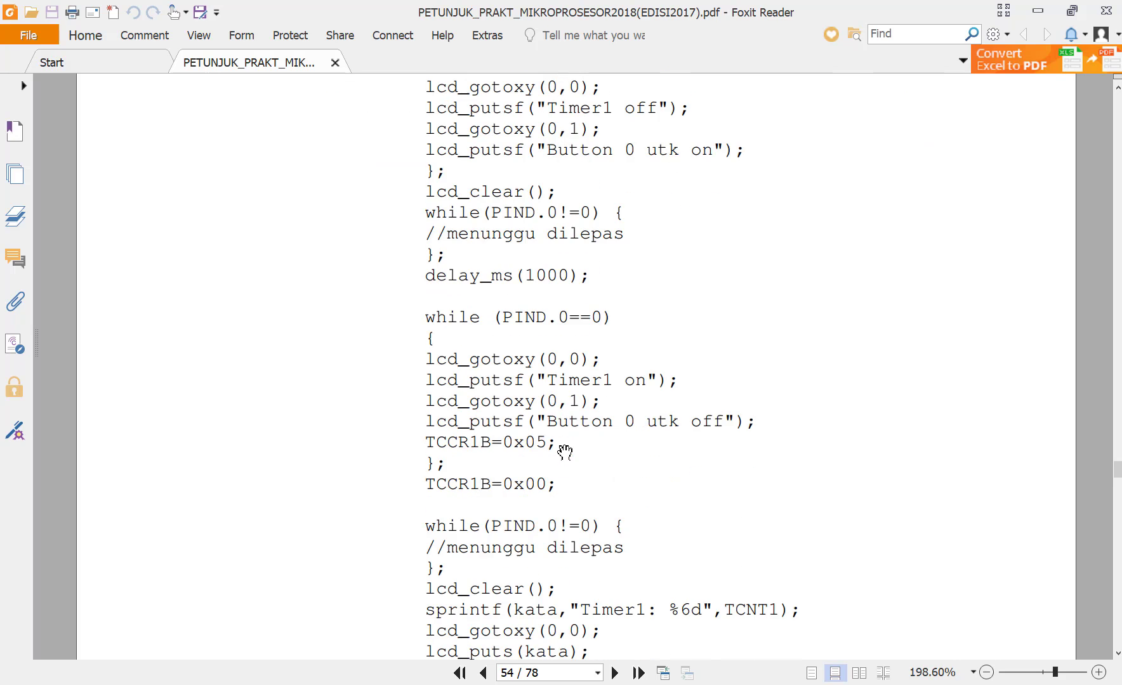
scroll(540, 444, up, 3)
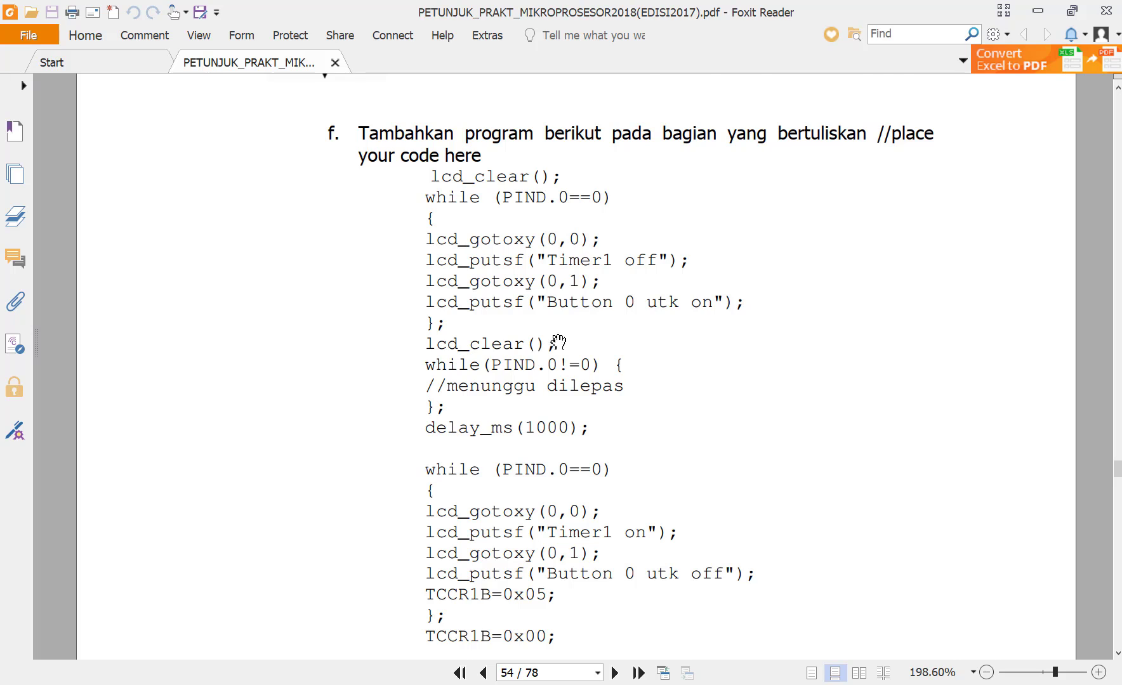
scroll(565, 359, down, 1)
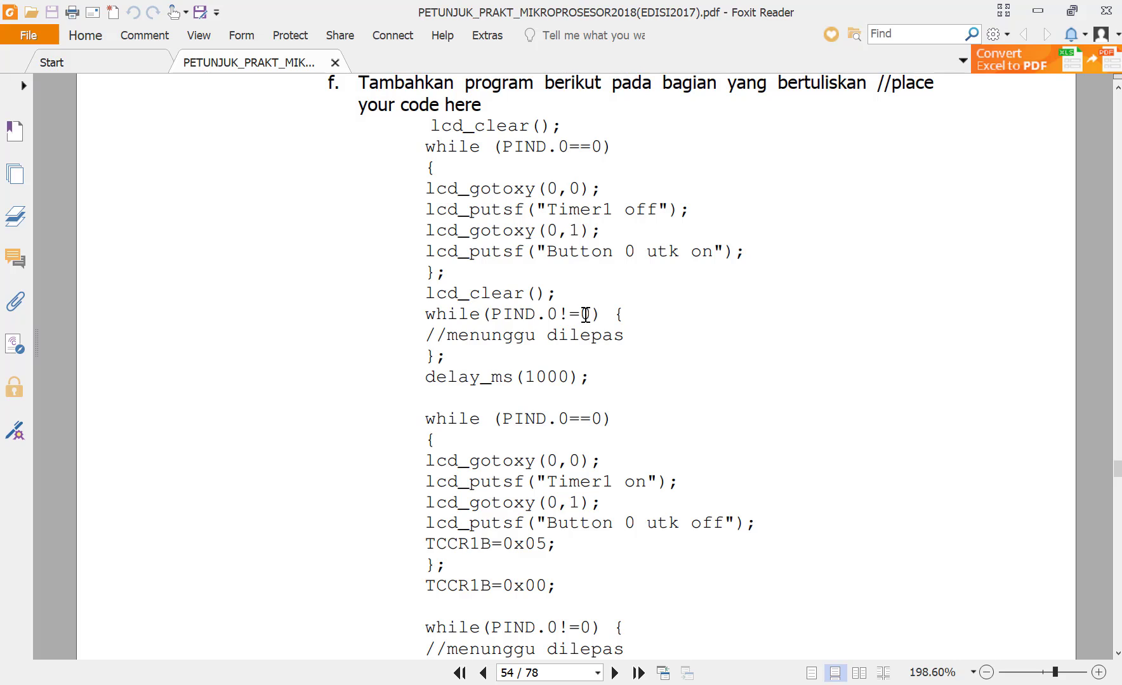
scroll(498, 305, down, 2)
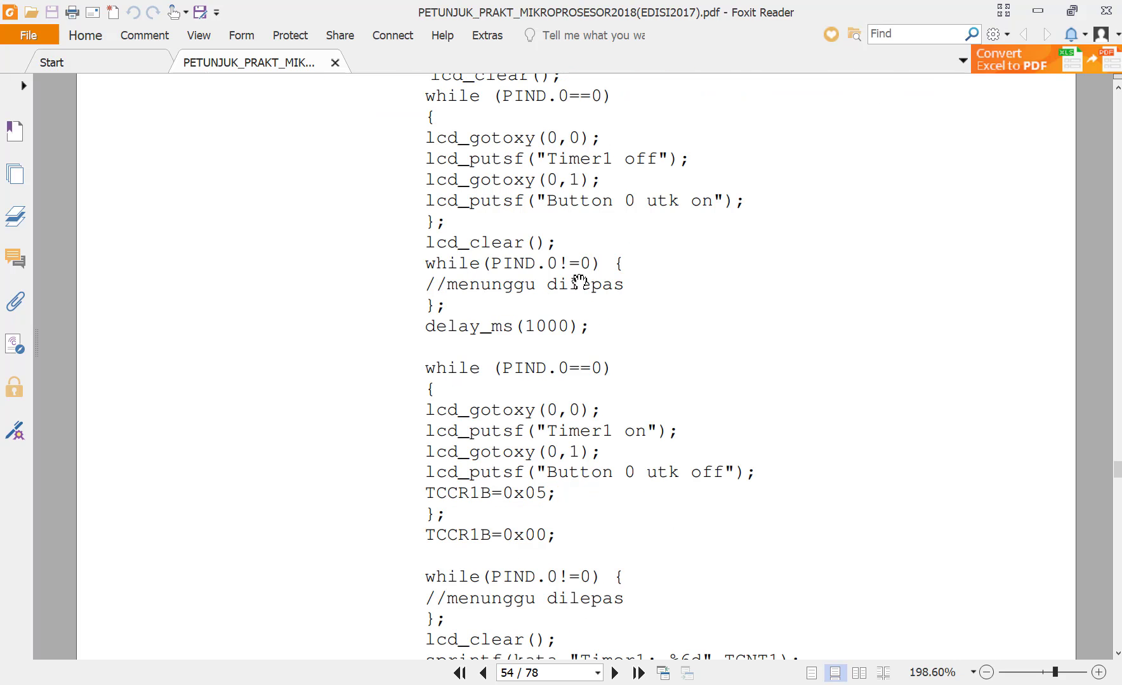
scroll(538, 469, down, 2)
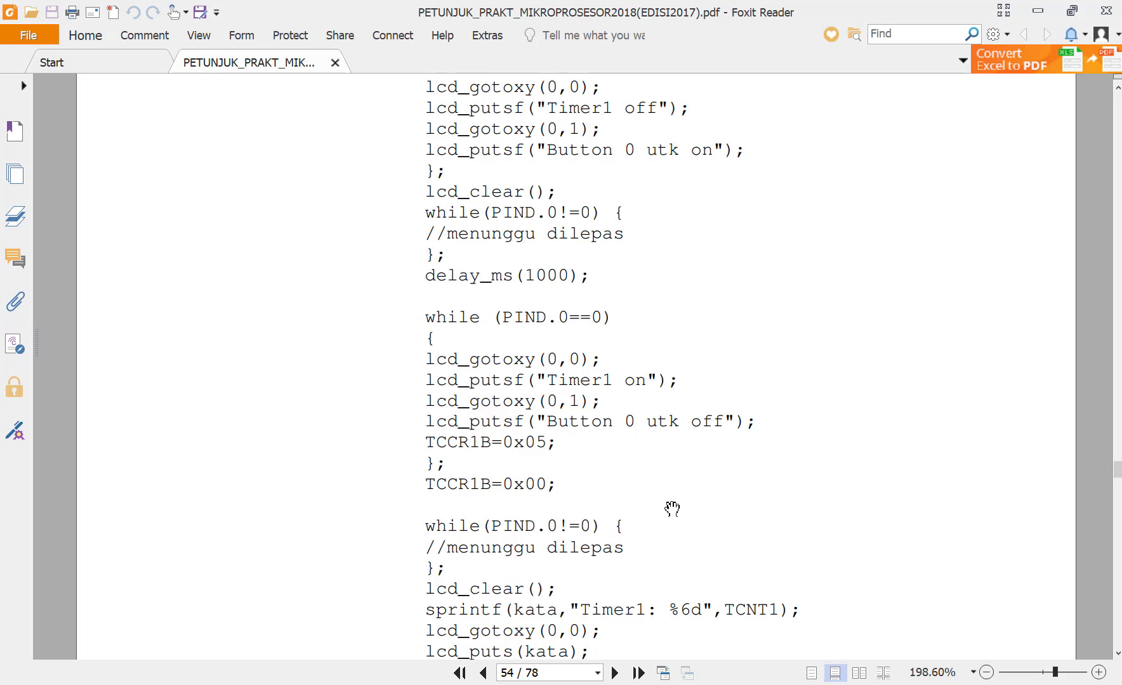
Examine steps g to i of the manual, including the pictured C Compiler settings for (s)printf features and data stack size
scroll(673, 509, down, 10)
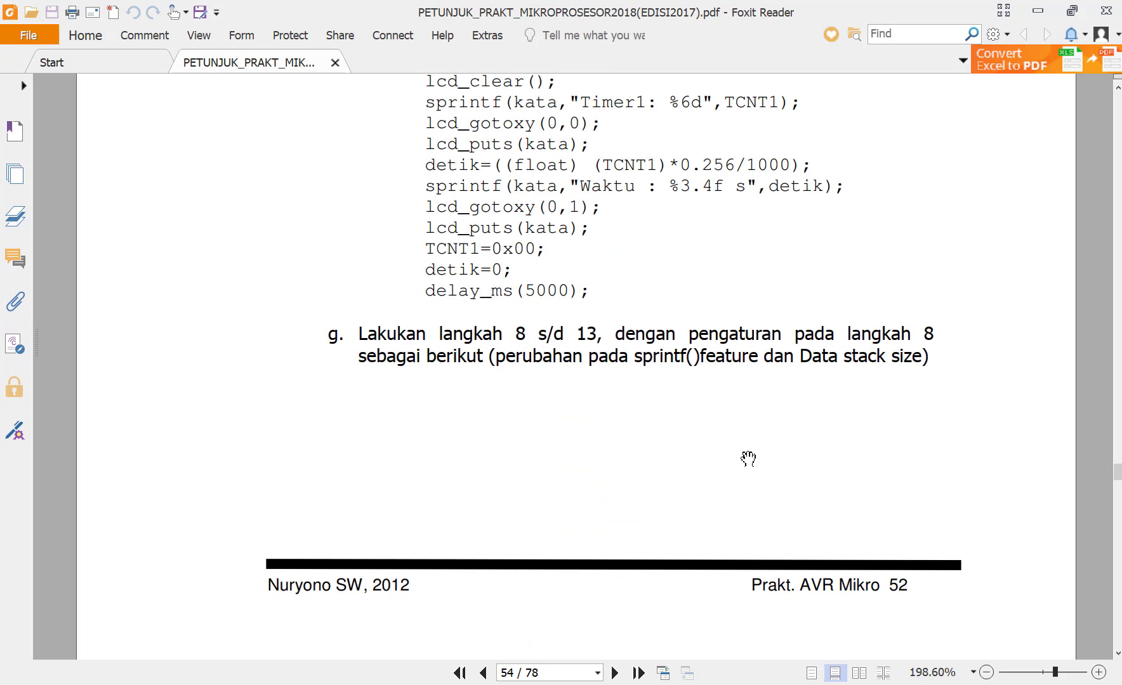
scroll(750, 459, down, 15)
scroll(743, 476, up, 17)
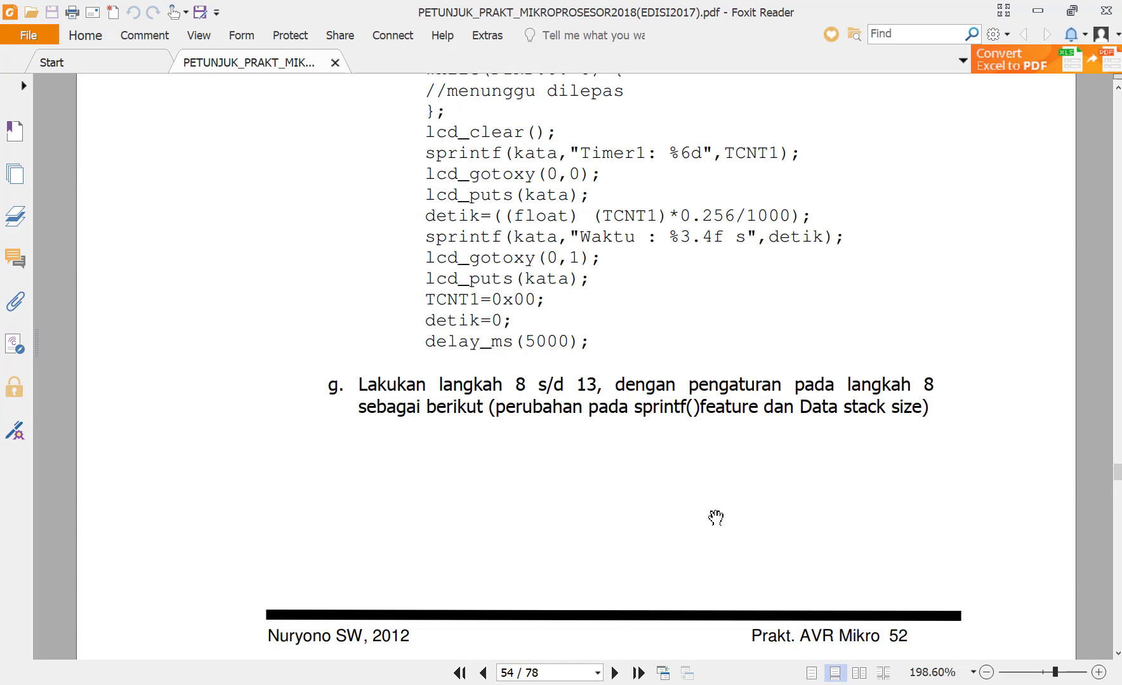
scroll(664, 473, down, 19)
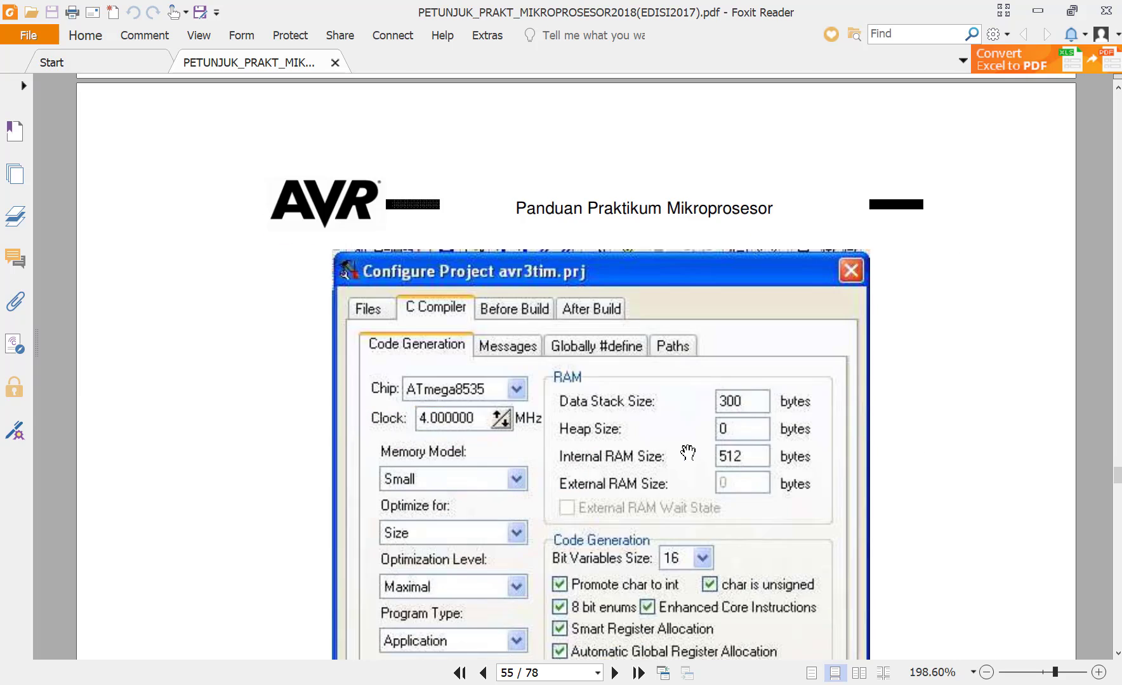
scroll(689, 452, down, 8)
scroll(730, 489, up, 4)
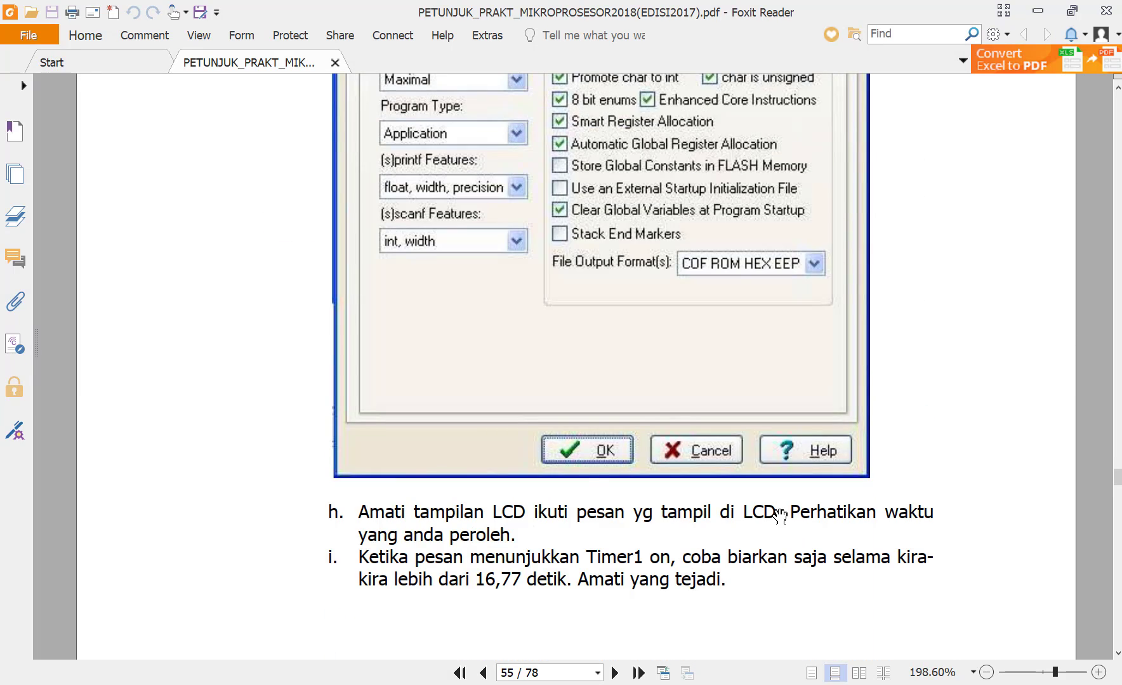
scroll(691, 503, up, 20)
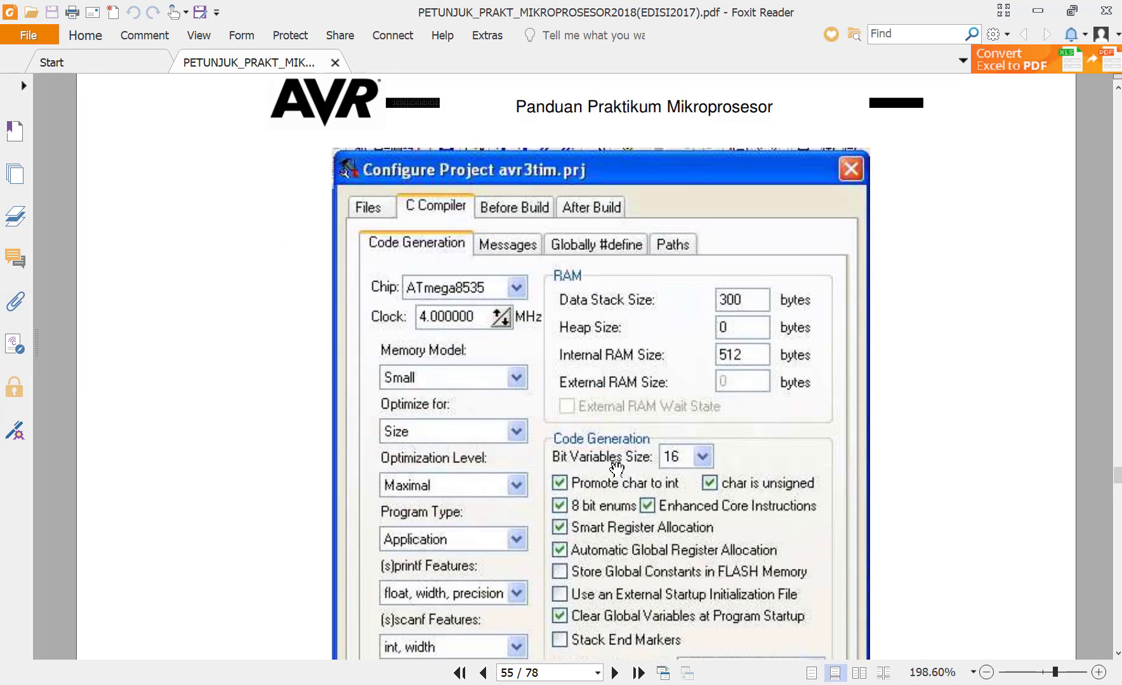
scroll(540, 428, down, 6)
scroll(554, 421, down, 4)
scroll(571, 437, up, 20)
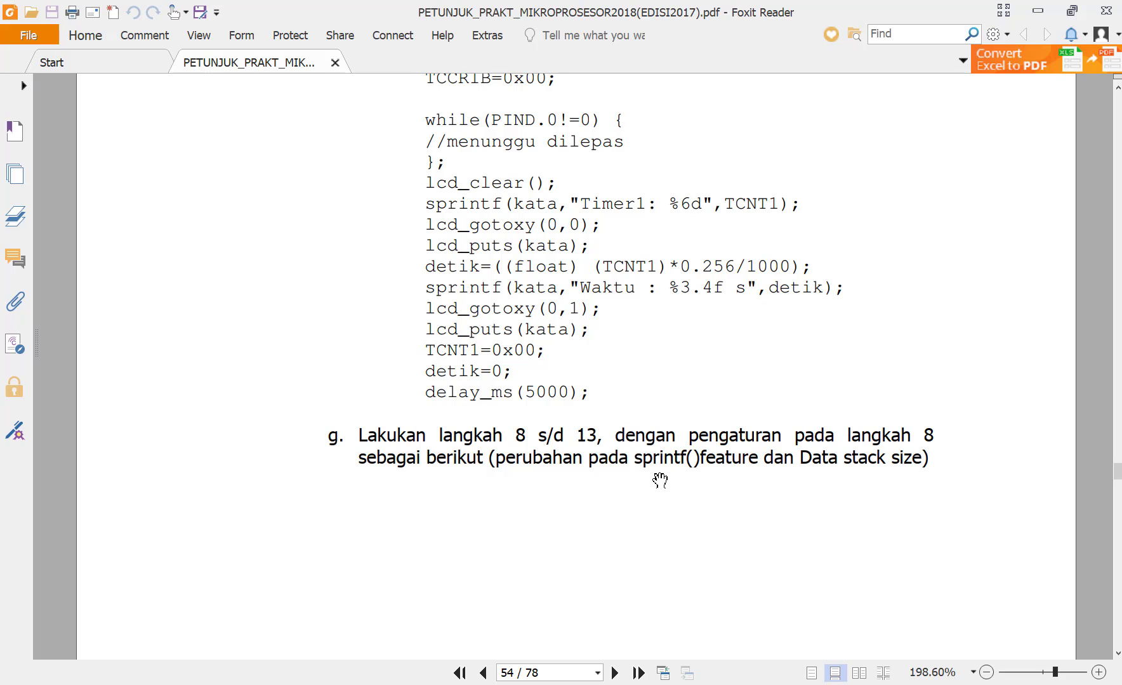
Switch to CodeVisionAVR and open the C Compiler code generation settings of project program_3_5
key(alt+Tab)
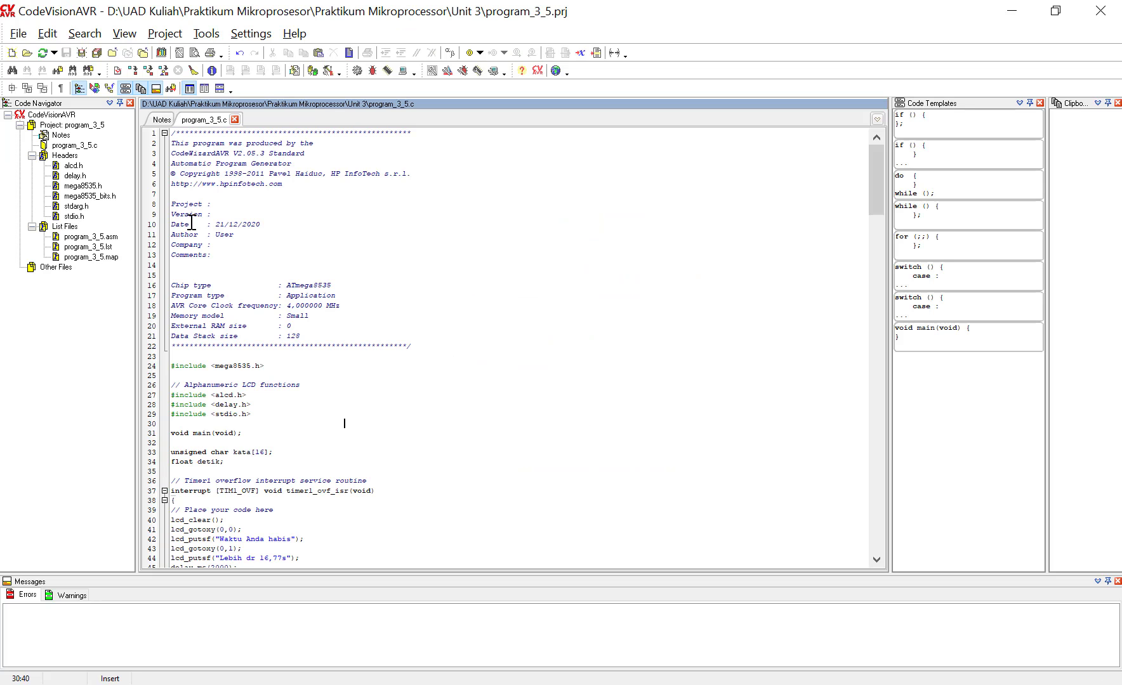
click(251, 34)
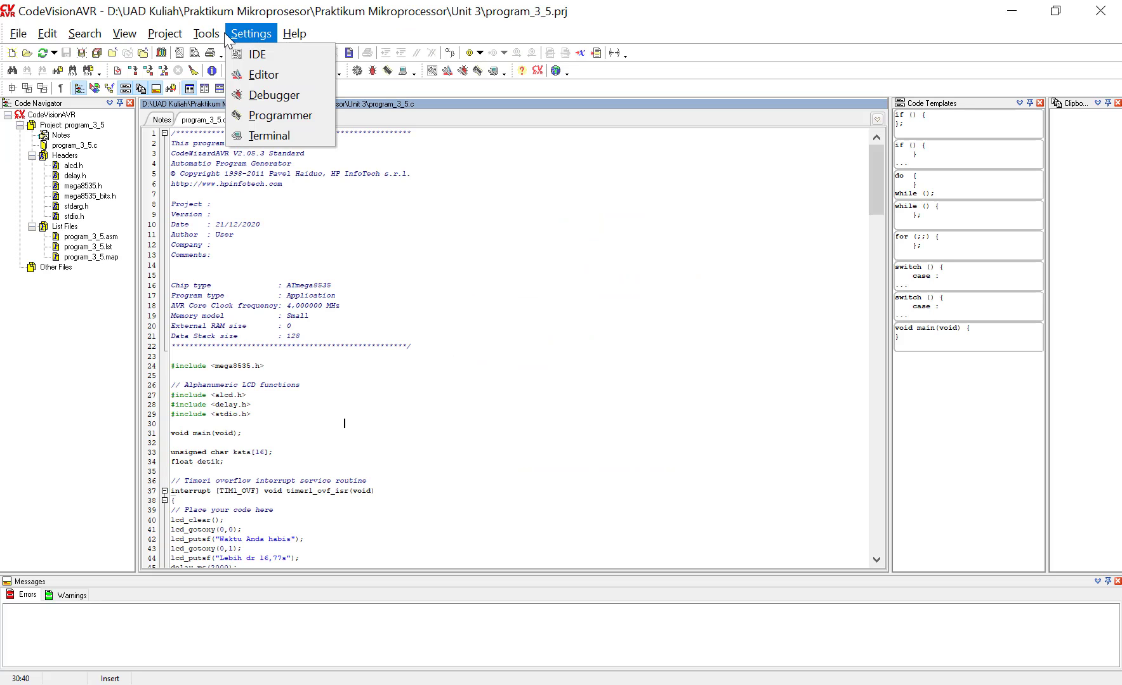
mouse_move(177, 42)
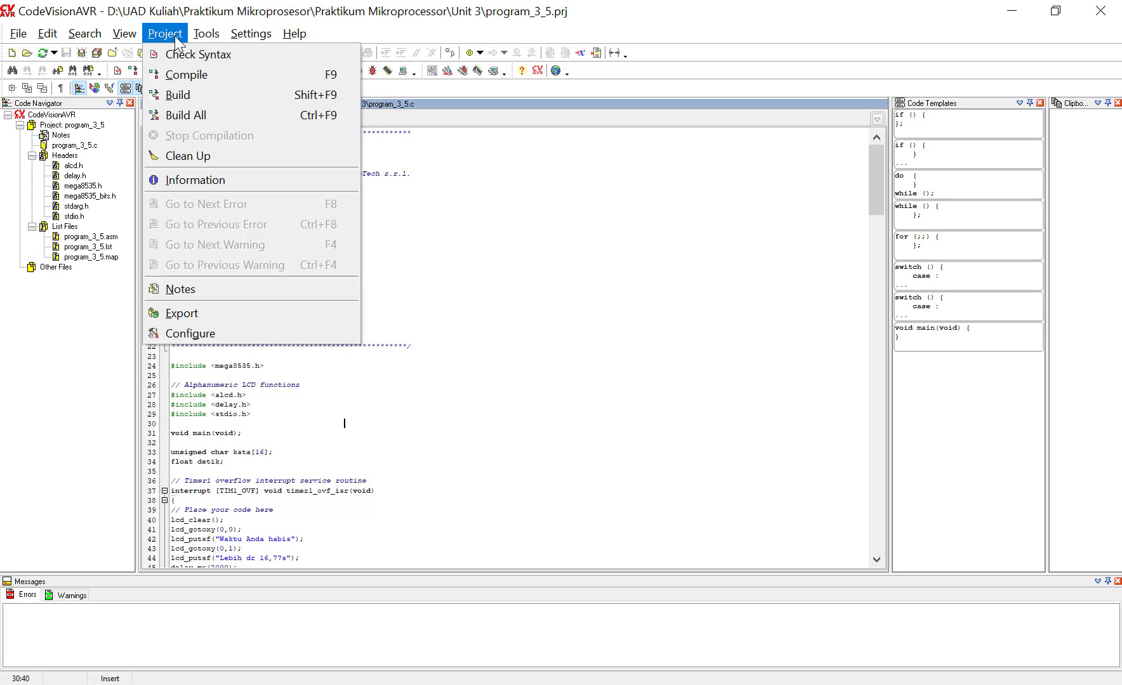
click(184, 334)
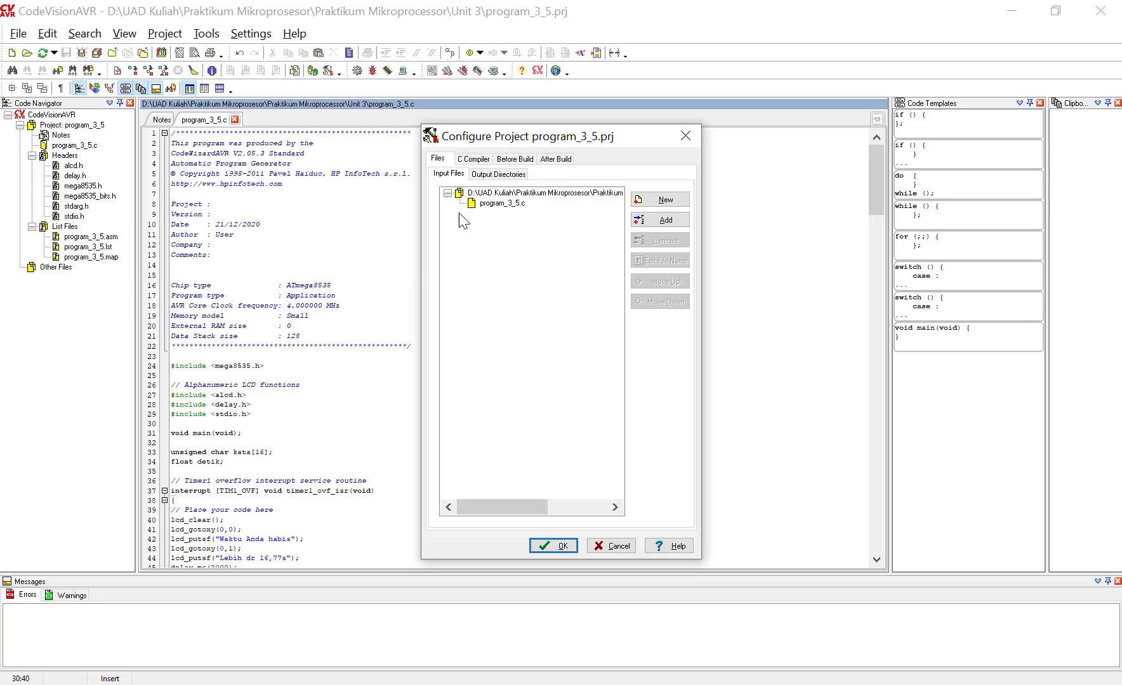
click(474, 159)
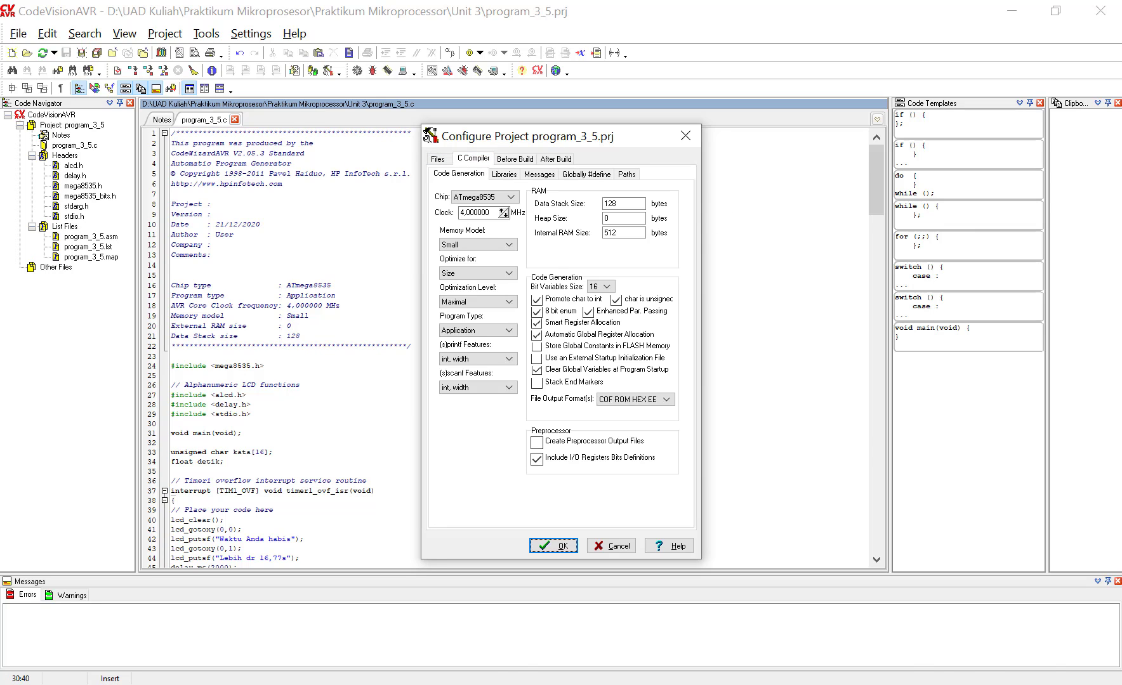
Compare the manual's pictured C Compiler settings in step g, especially (s)printf features and data stack size, with the project's configuration
key(alt+Tab)
scroll(633, 387, up, 4)
scroll(633, 388, down, 5)
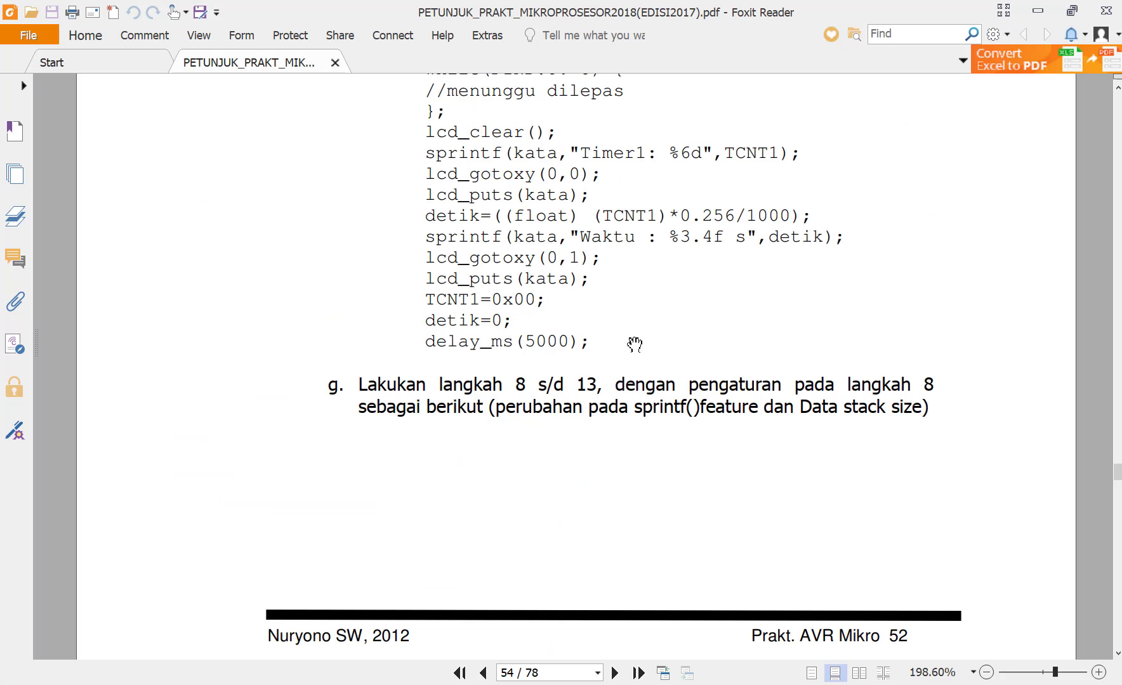
scroll(660, 330, down, 10)
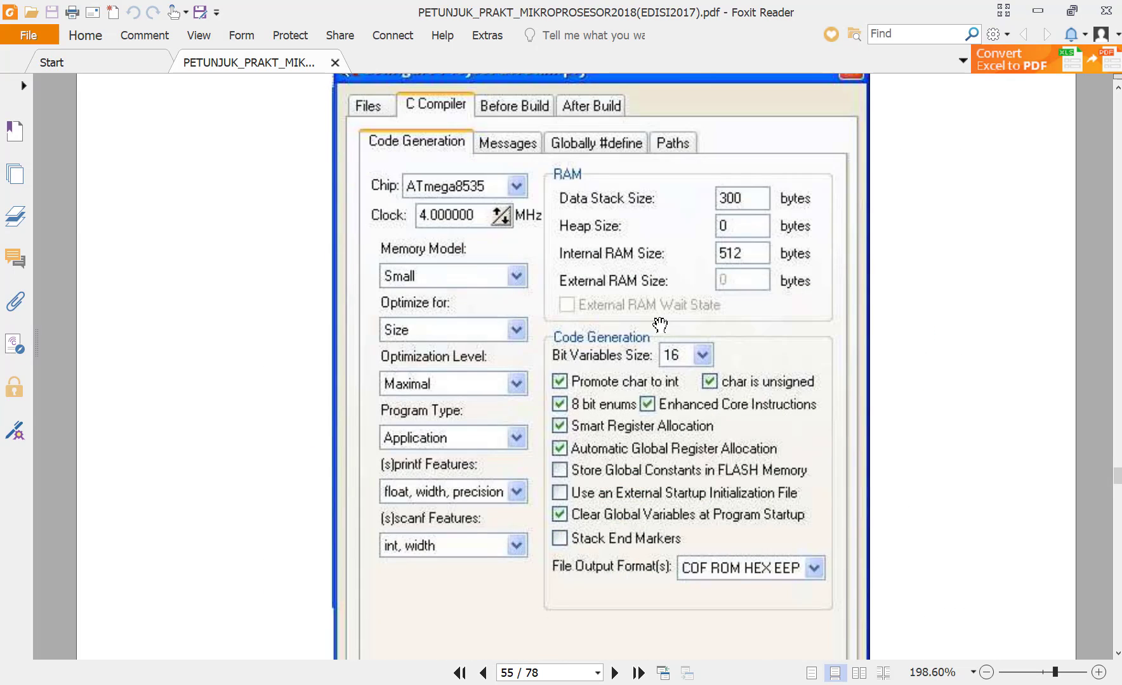
scroll(524, 279, up, 2)
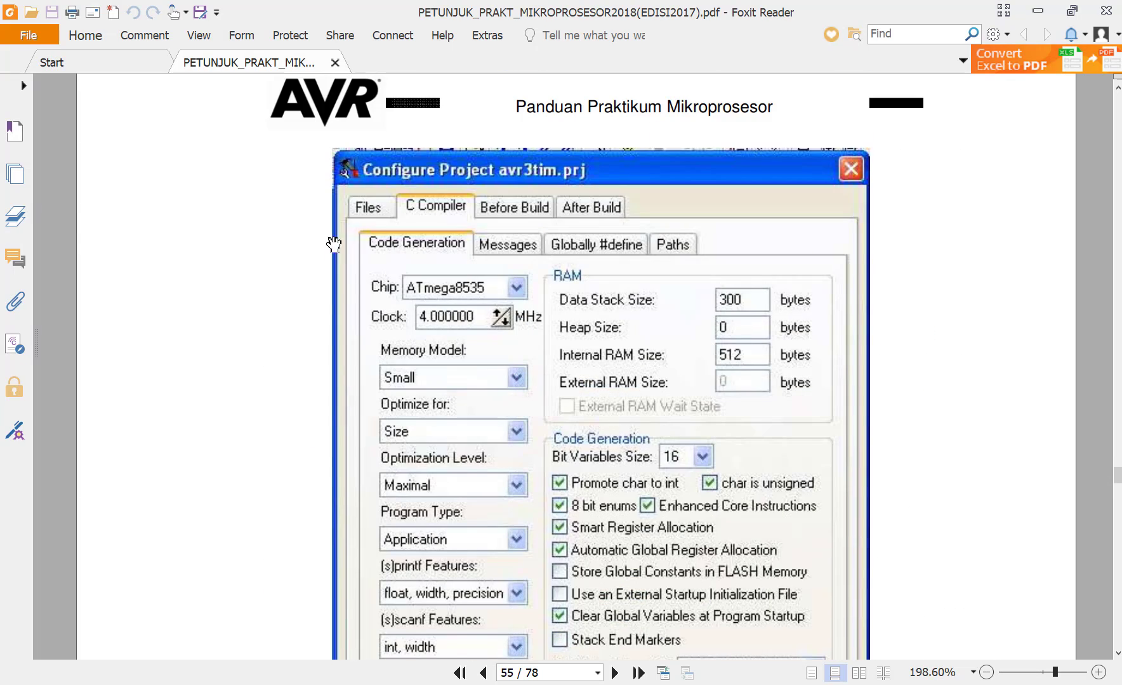
scroll(481, 224, down, 1)
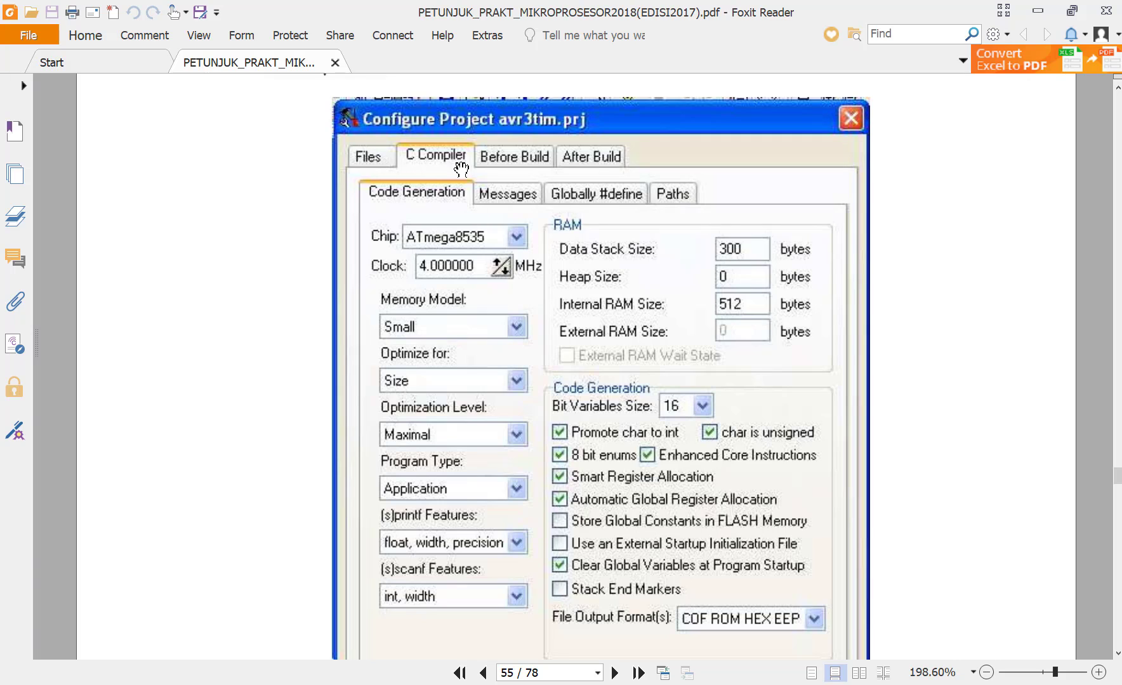
scroll(457, 254, down, 5)
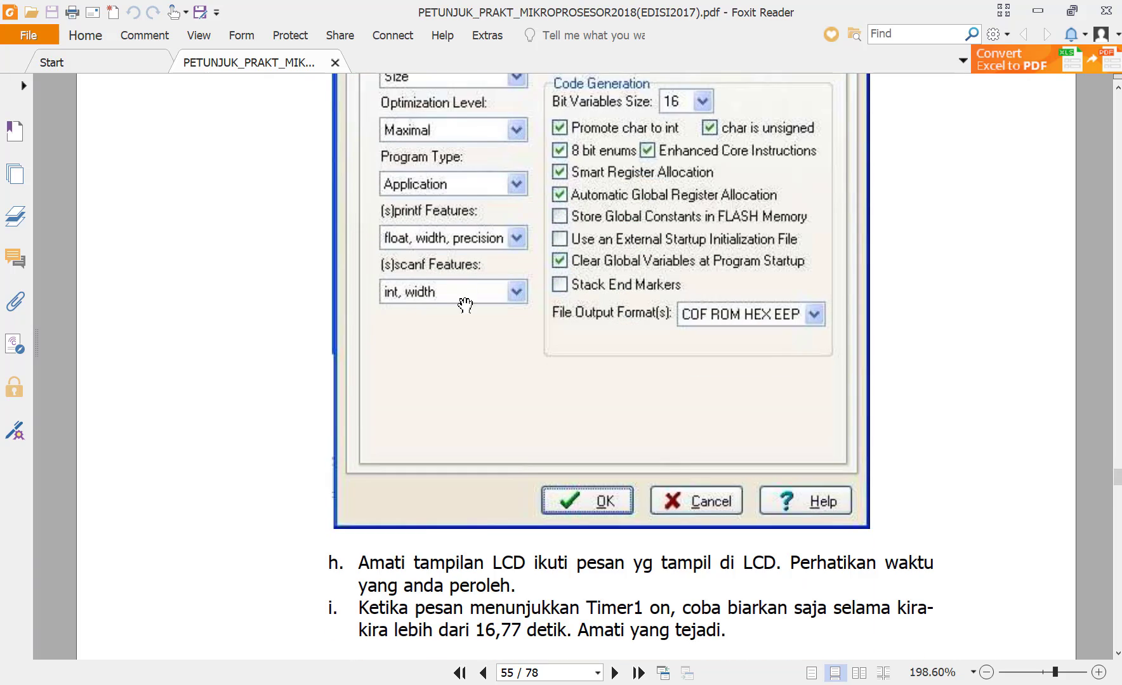
scroll(465, 305, up, 15)
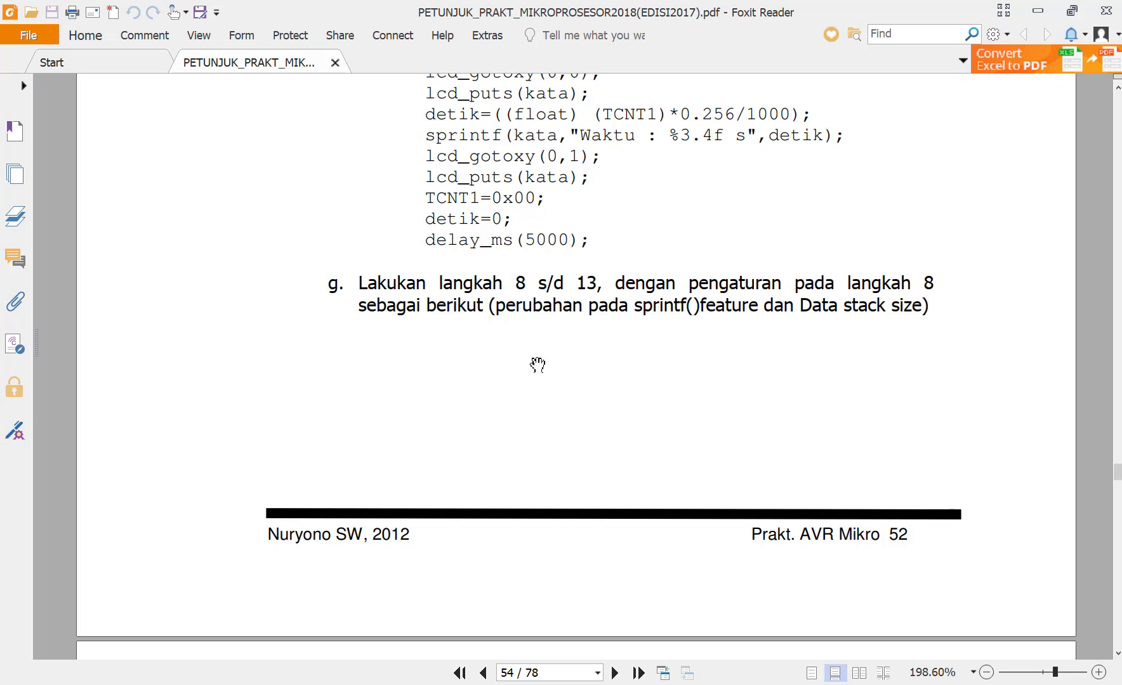
scroll(793, 336, down, 6)
scroll(795, 349, down, 10)
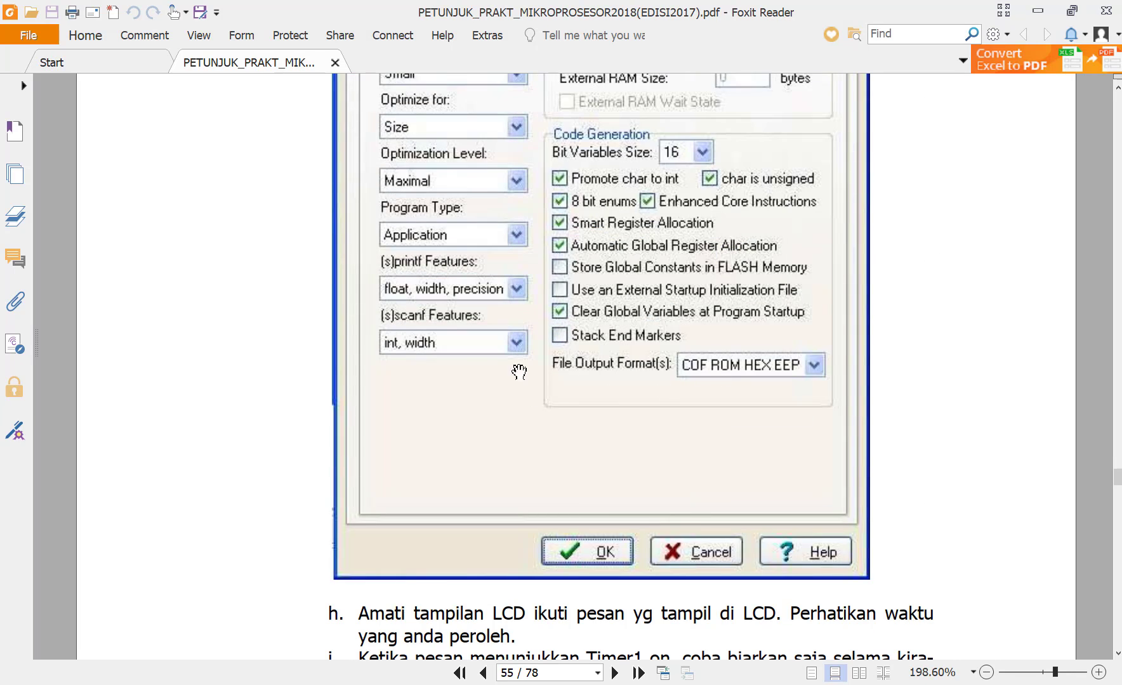
key(alt+Tab)
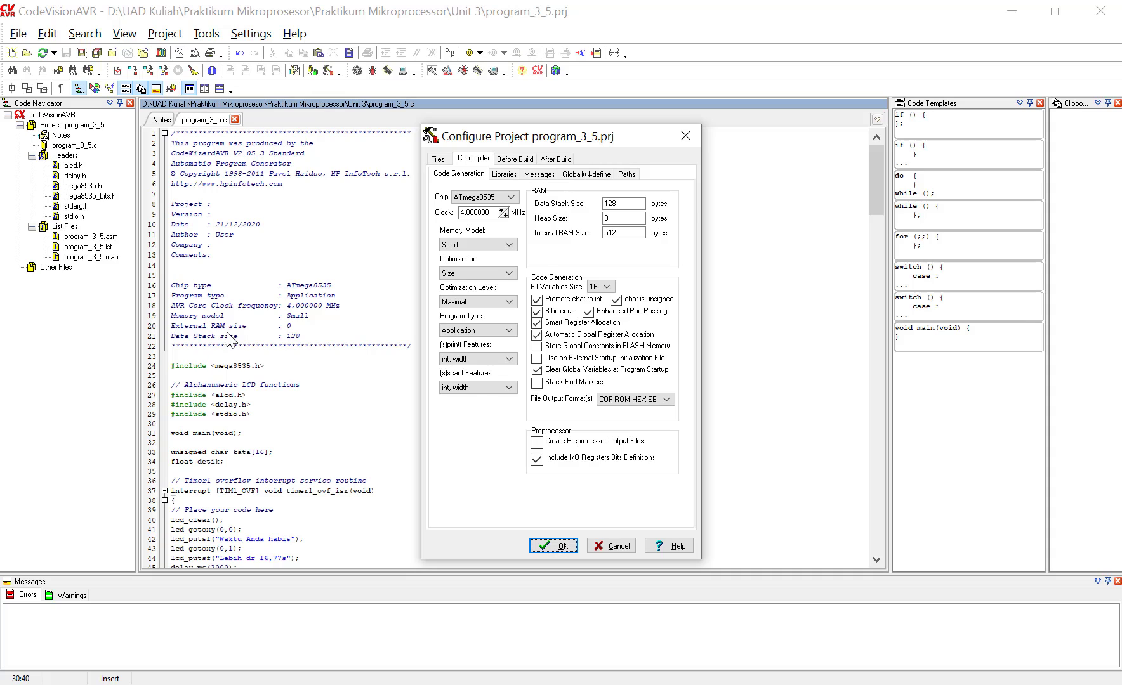
key(alt+Tab)
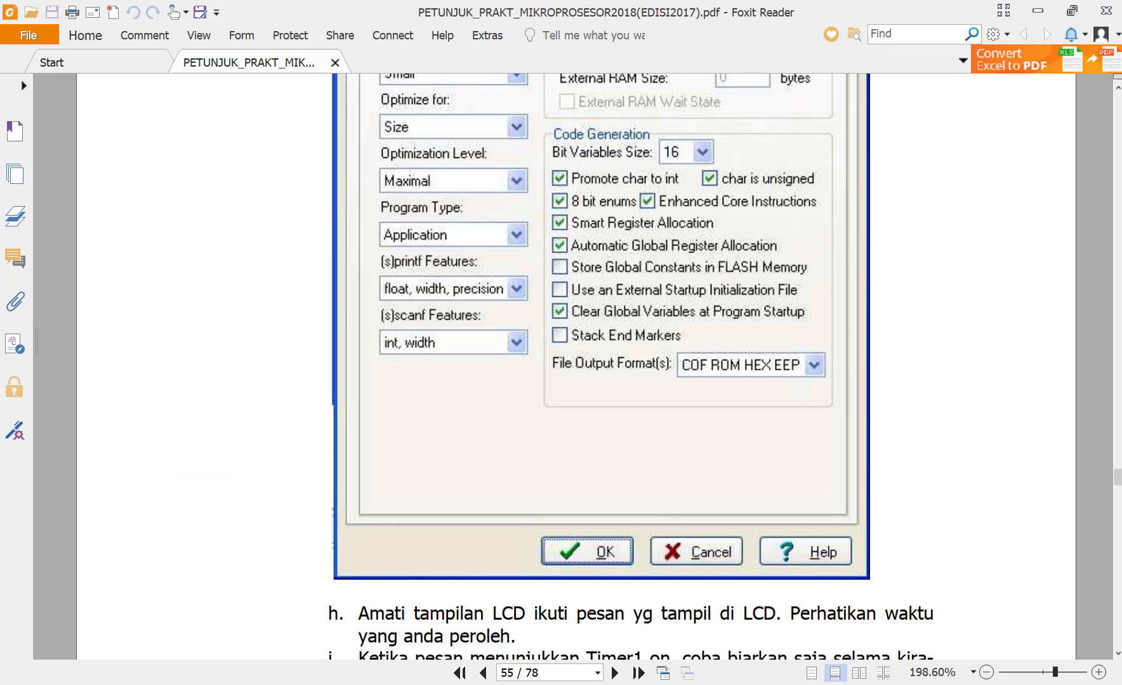
scroll(524, 340, up, 4)
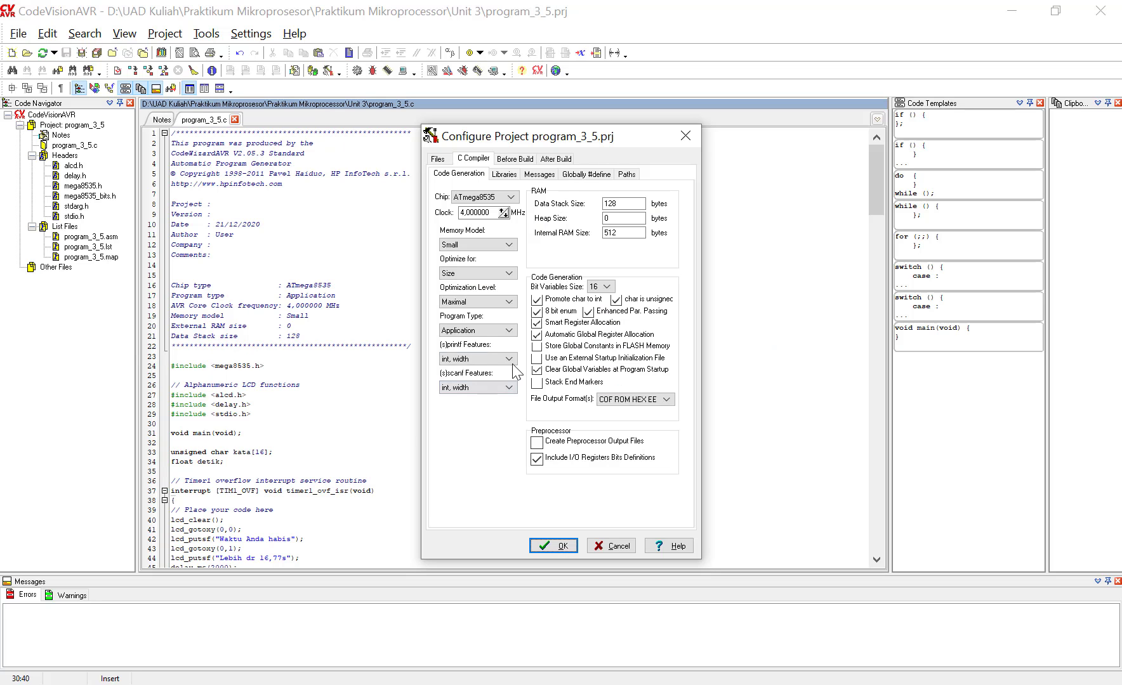
Set the project's (s)printf features to float, width, precision and accept the configuration
click(509, 359)
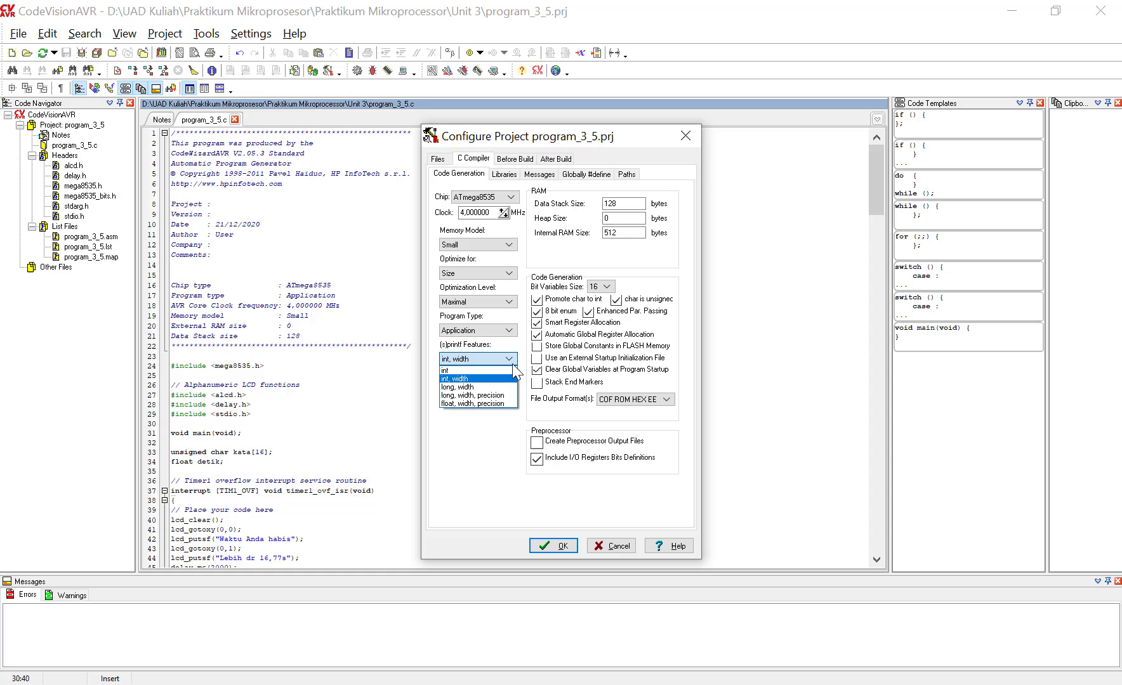
click(476, 402)
click(561, 549)
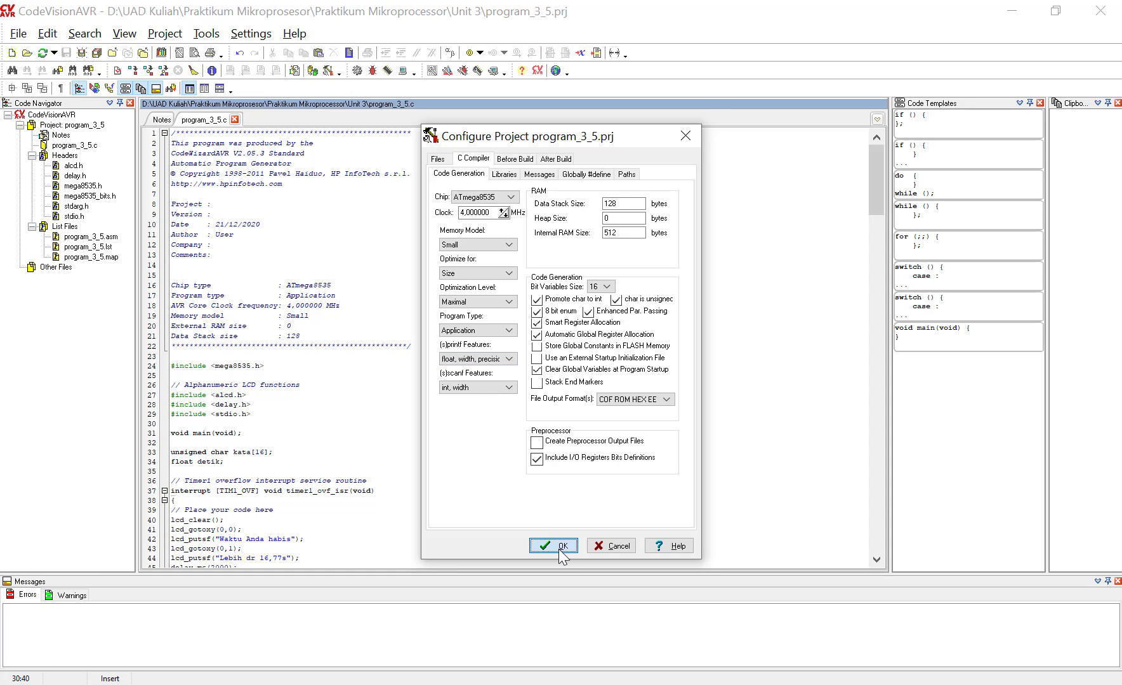
Build the entire program_3_5 project, accepting the data stack warning and the build information
right_click(165, 34)
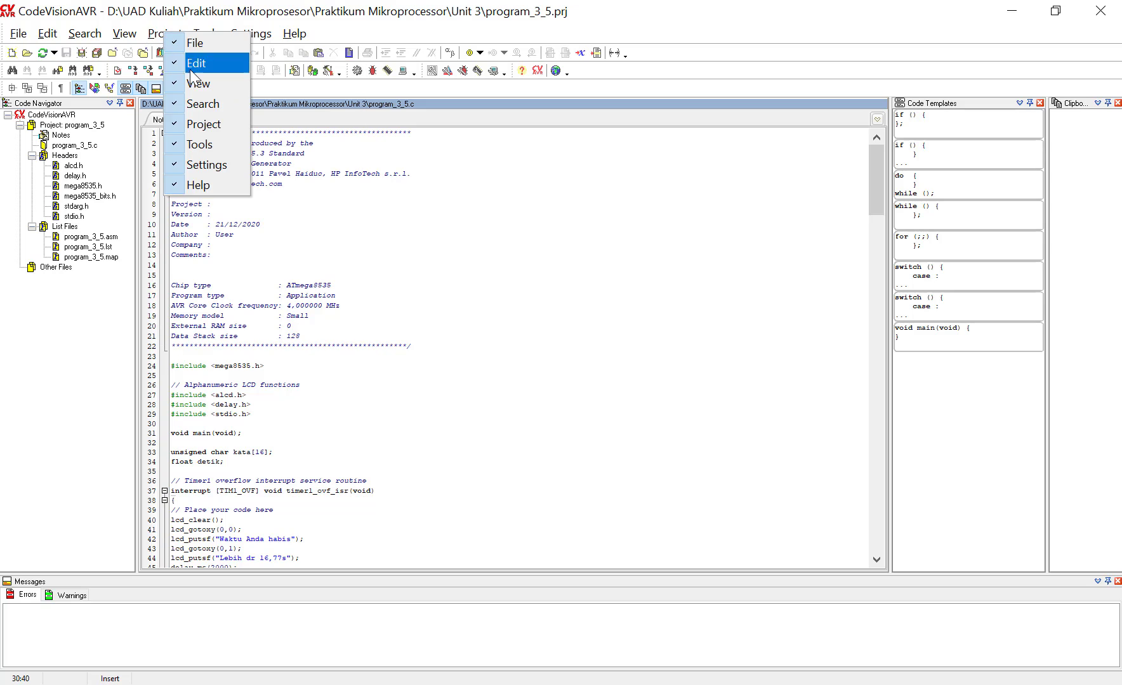
click(197, 19)
click(165, 33)
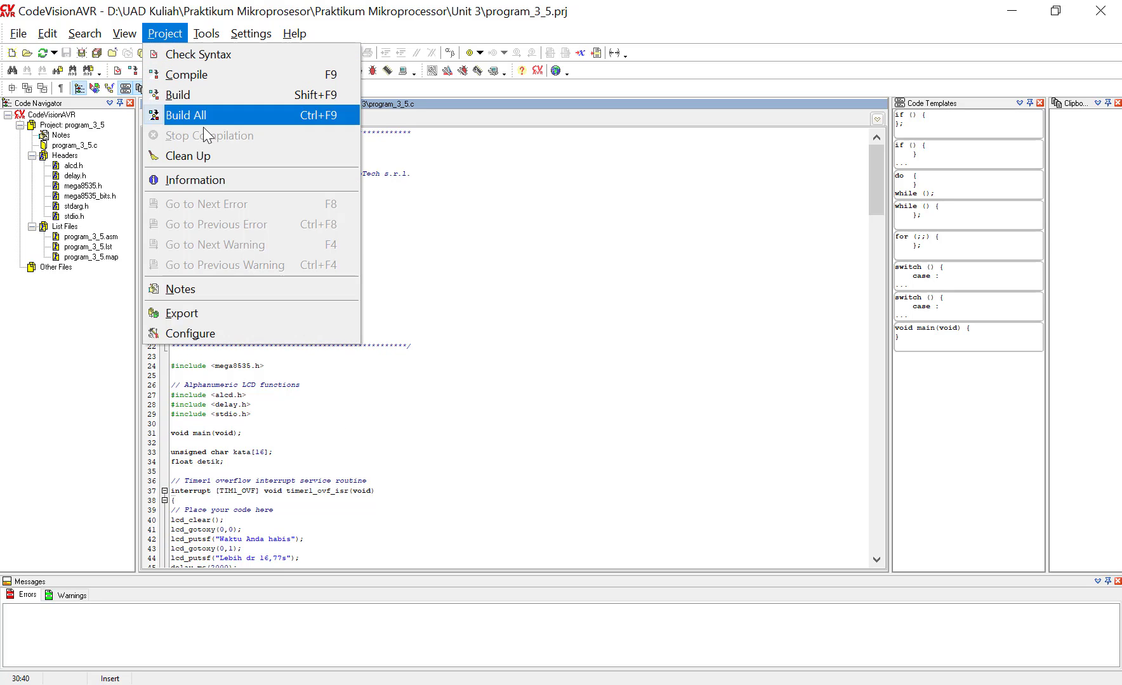
click(204, 121)
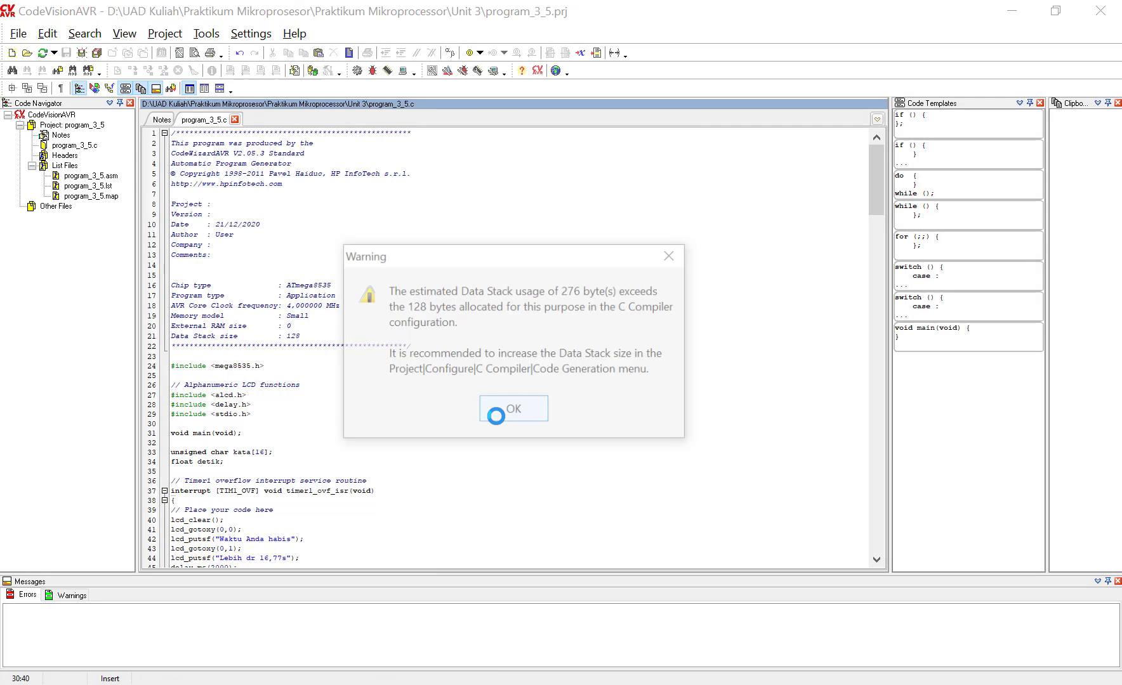
click(514, 422)
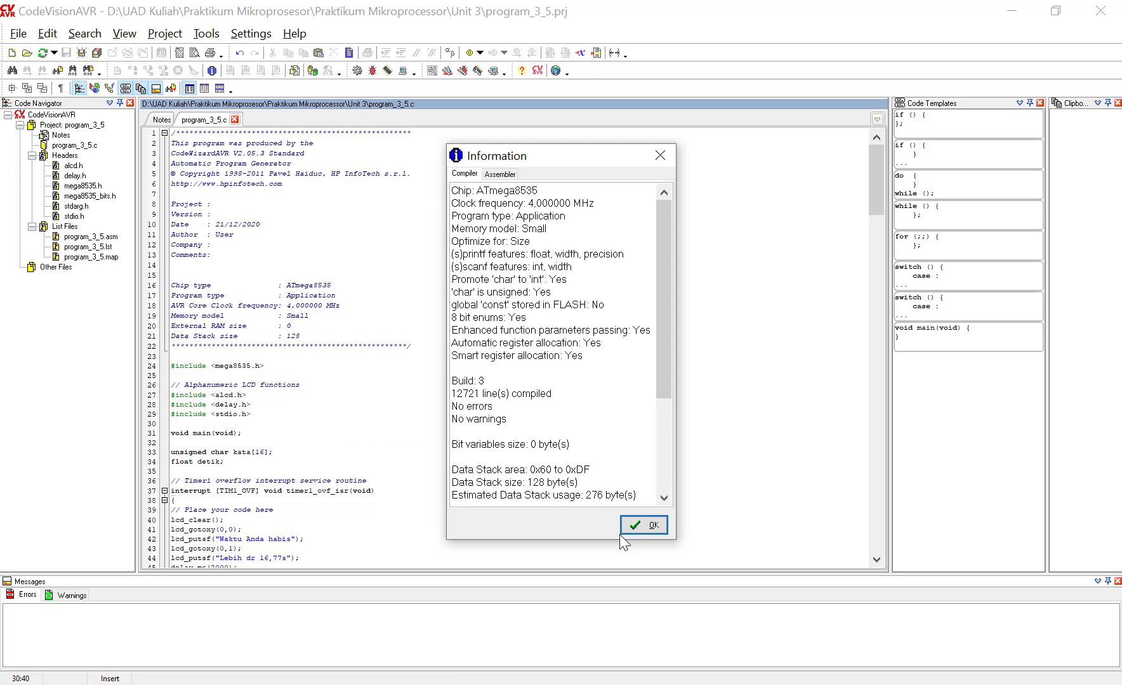
click(643, 523)
Switch to ISIS, simulate the circuit, operate the PD0 button twice and close the simulation error log
key(alt+Tab)
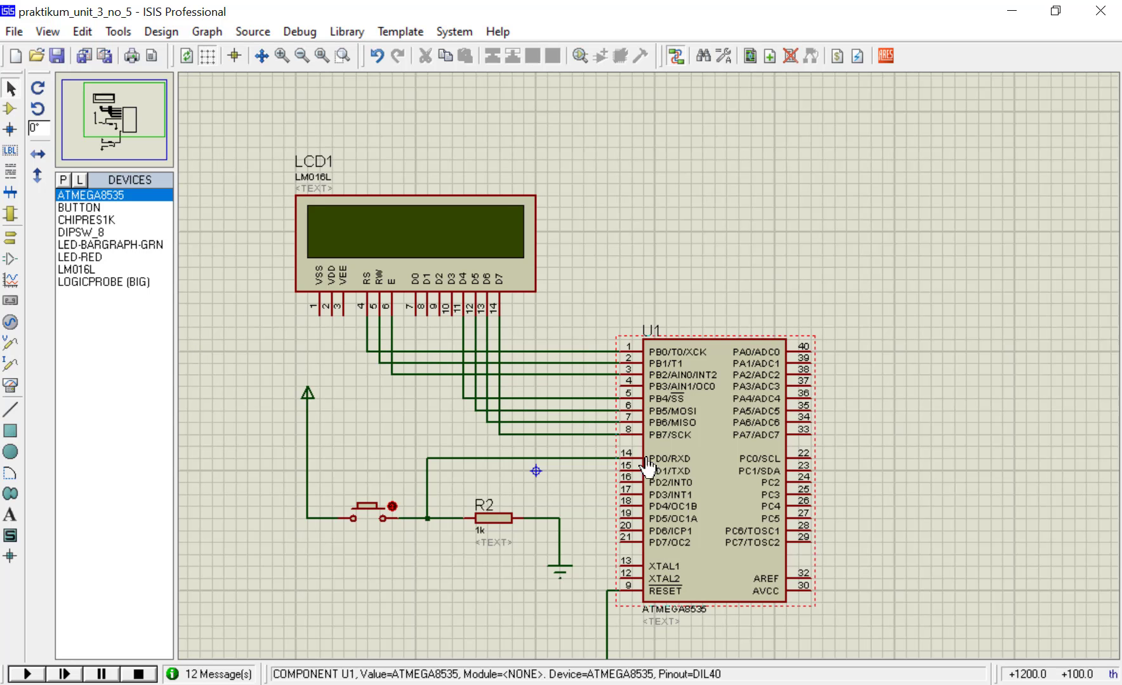
click(27, 675)
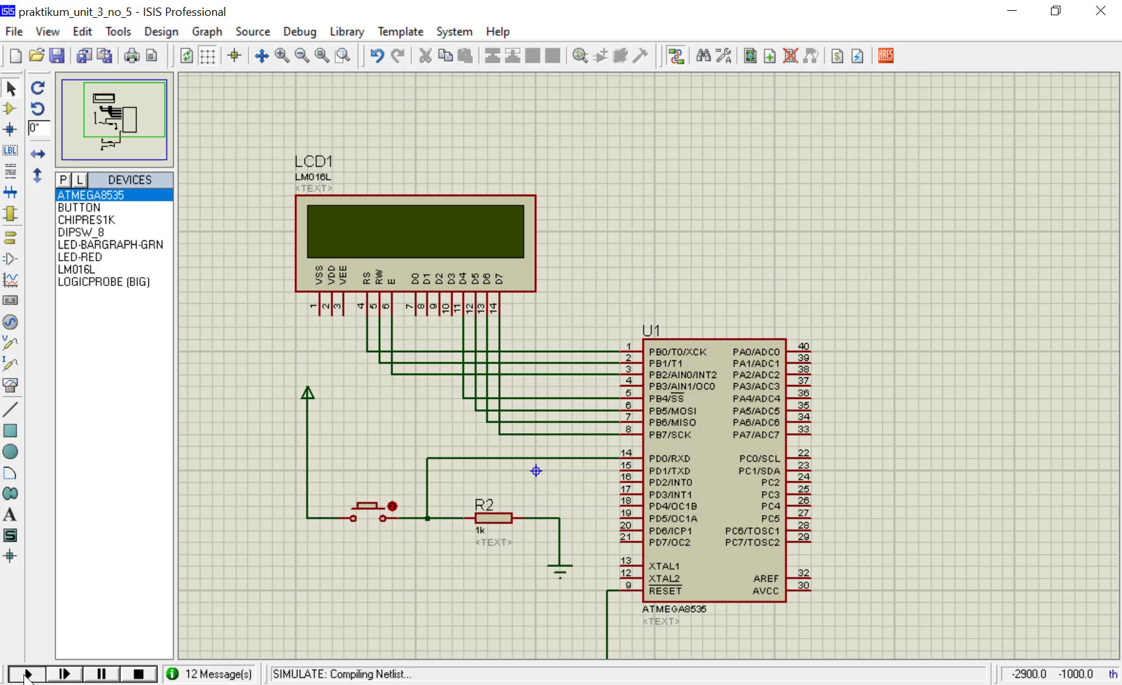
click(375, 513)
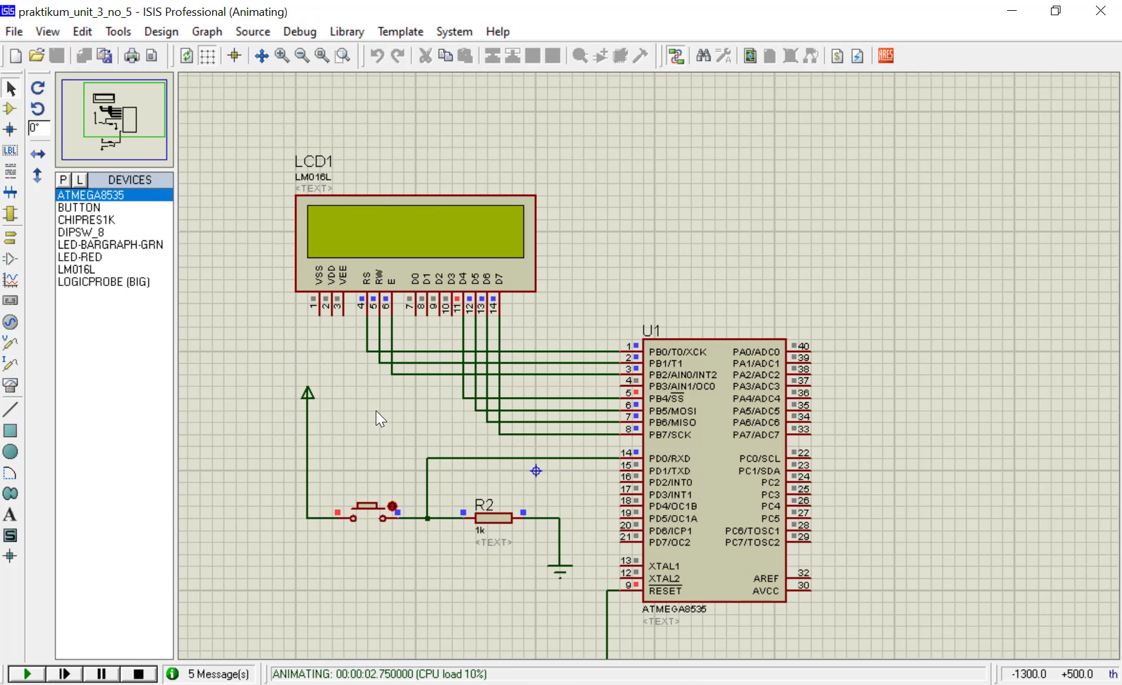
click(369, 519)
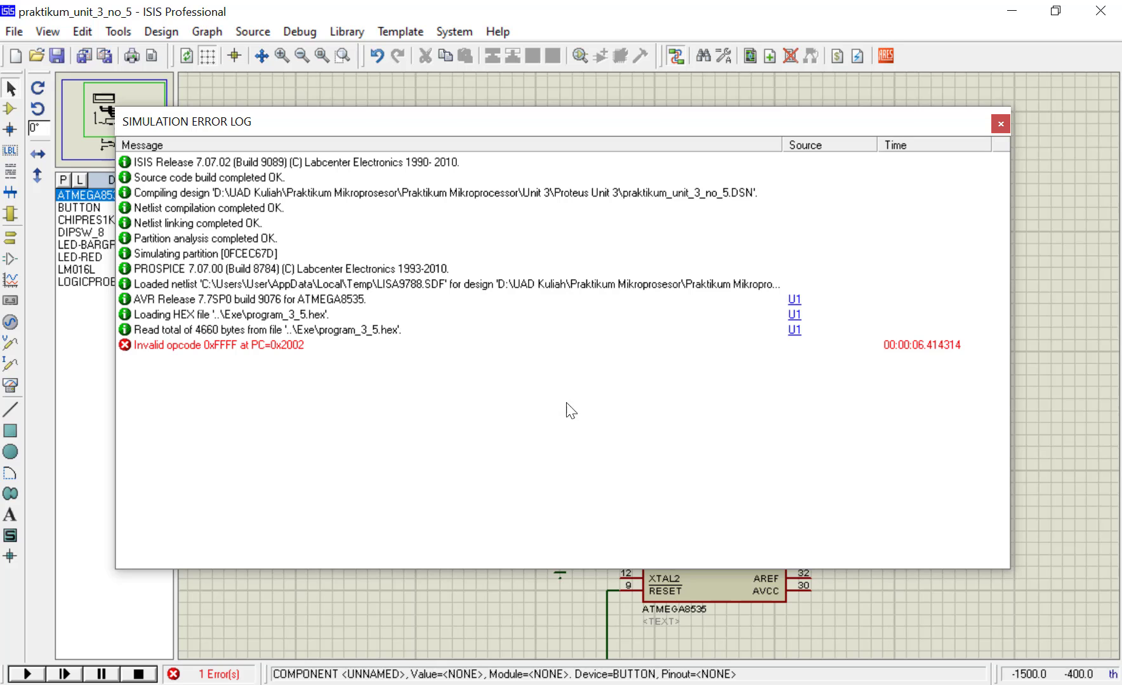
click(1001, 125)
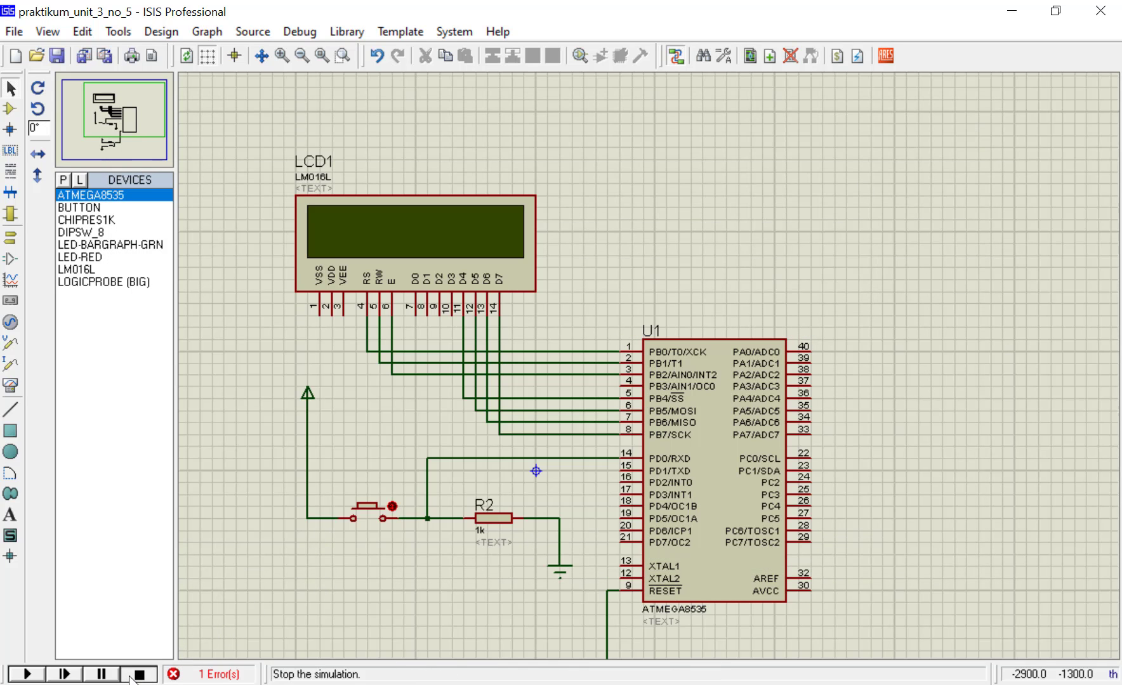
Reload the program_3_5 hex file from the Exe folder as the program file of the ATMEGA8535
double_click(706, 517)
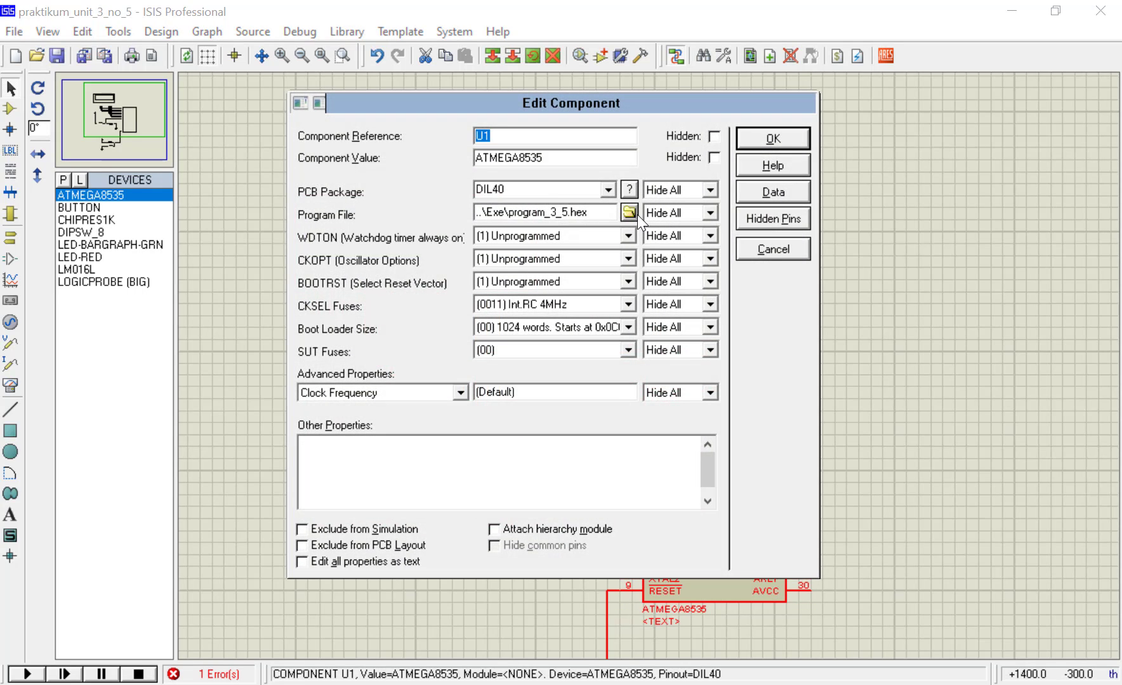
click(630, 212)
click(365, 306)
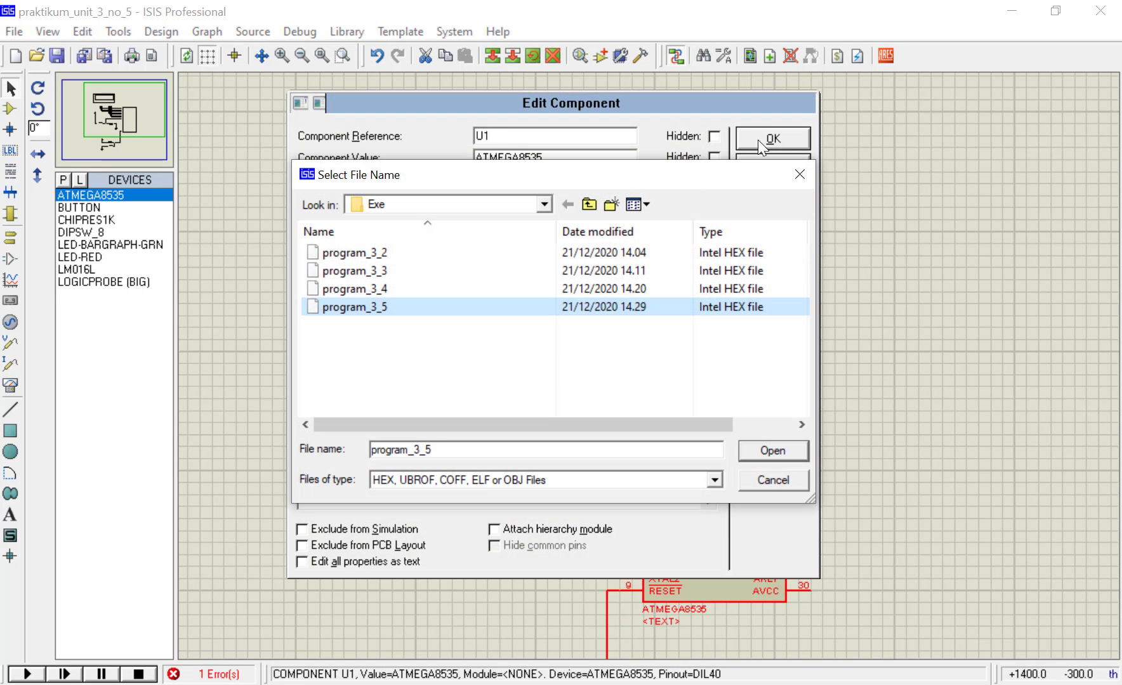
click(772, 452)
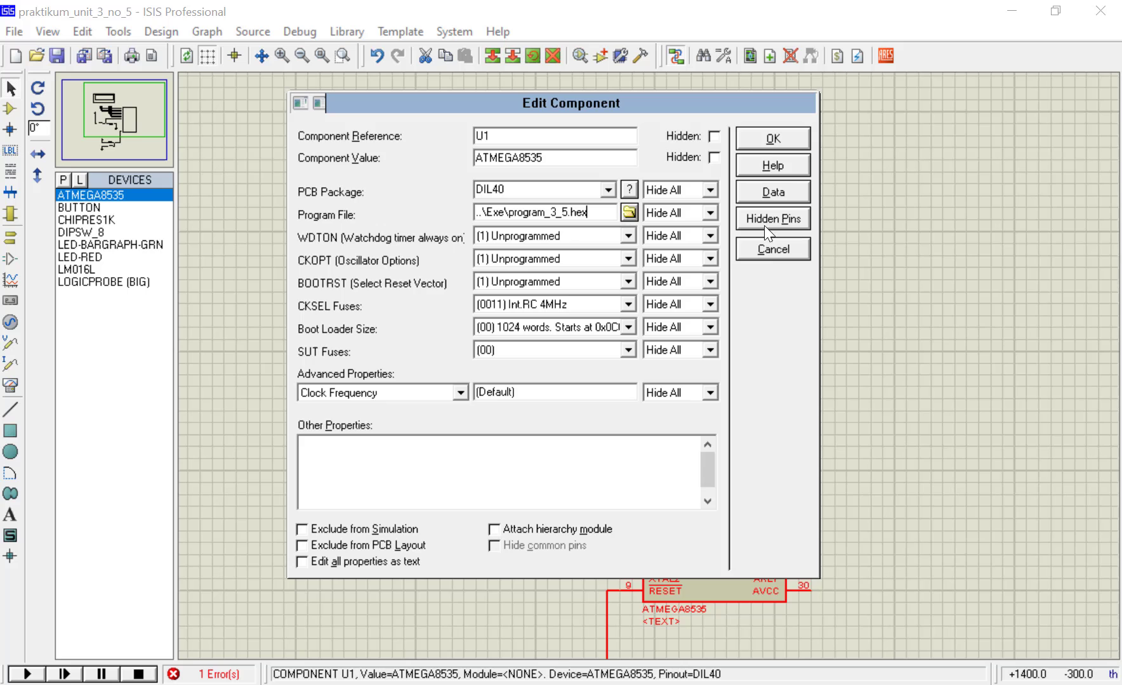
click(773, 139)
Rerun the simulation with the reloaded program, test Timer1 with the PD0 button and dismiss the error log
click(27, 674)
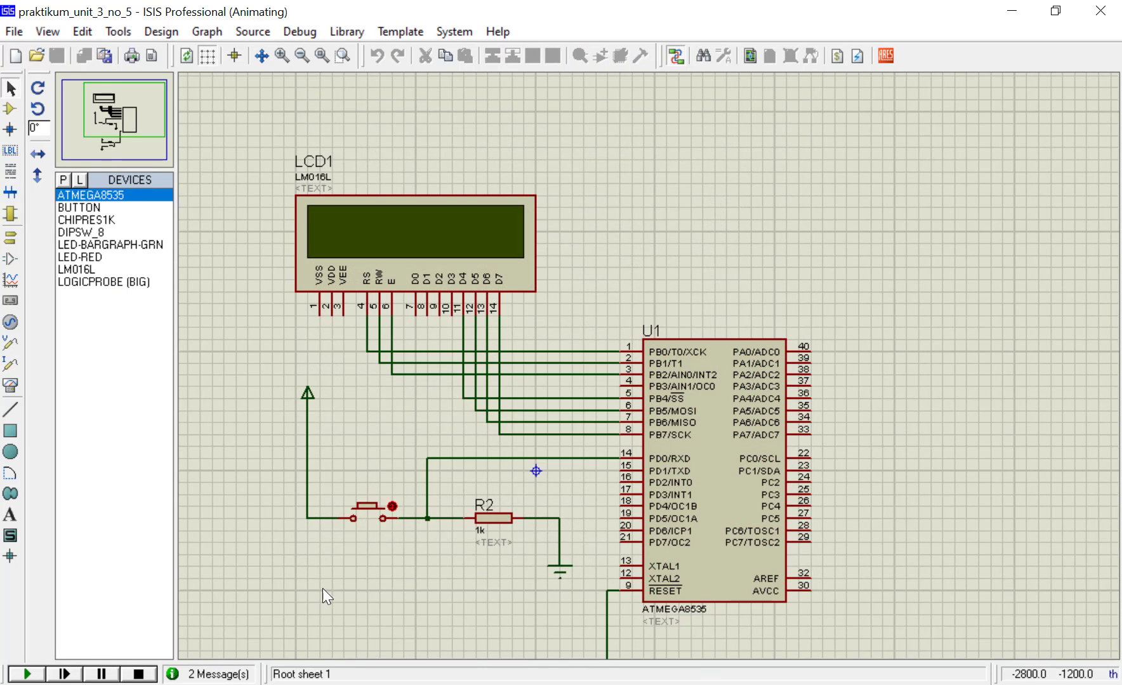
click(367, 508)
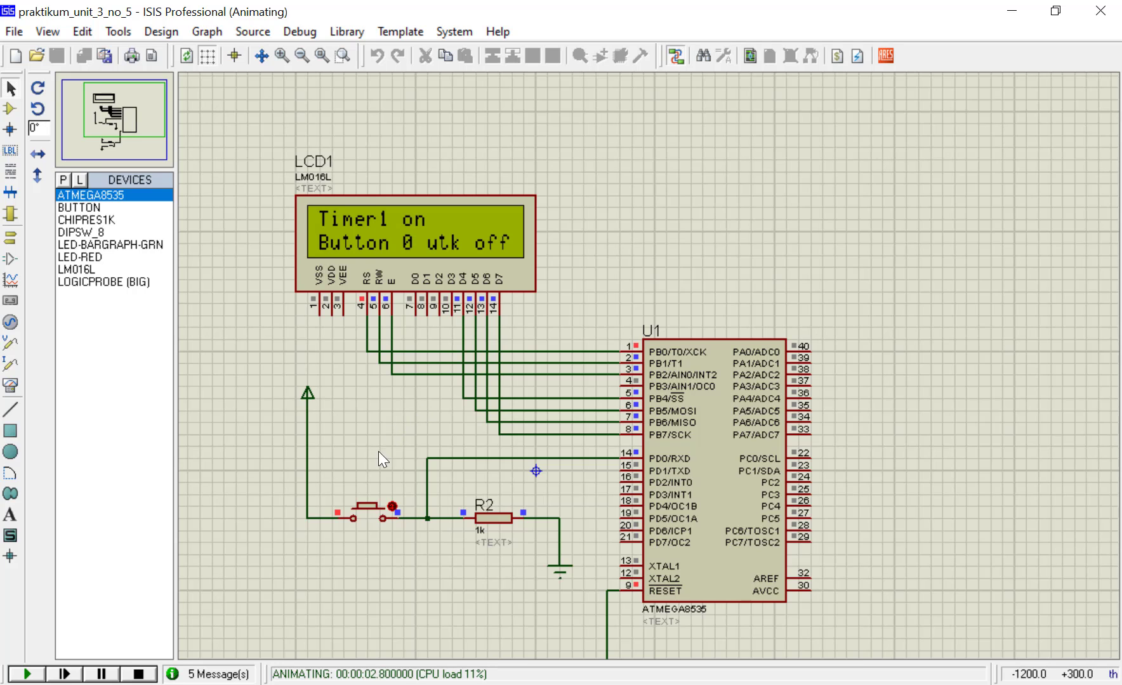
click(368, 506)
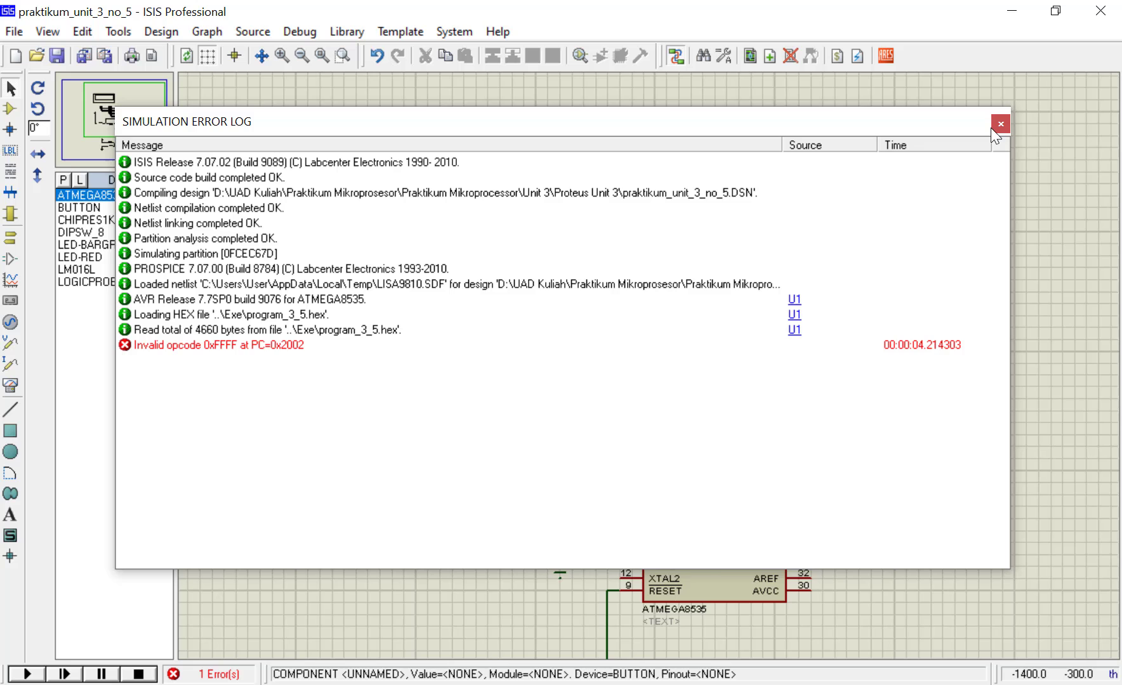
click(999, 125)
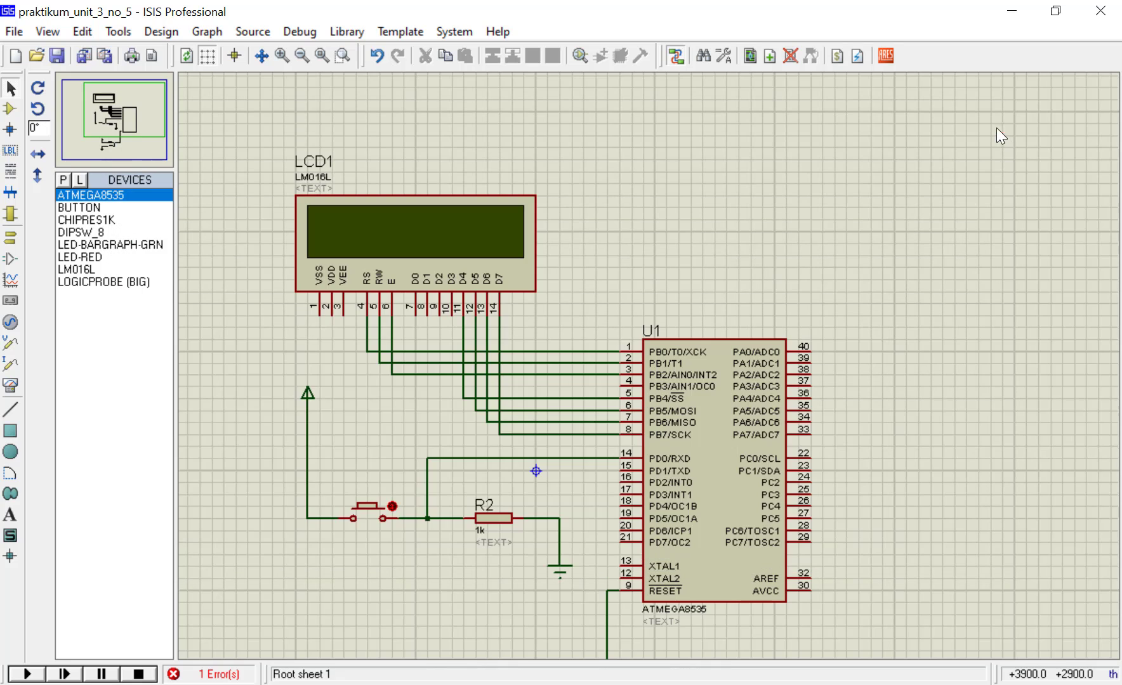
Switch to CodeVisionAVR and build the whole program_3_5 project again, accepting the data stack warning and build information
key(alt+Tab)
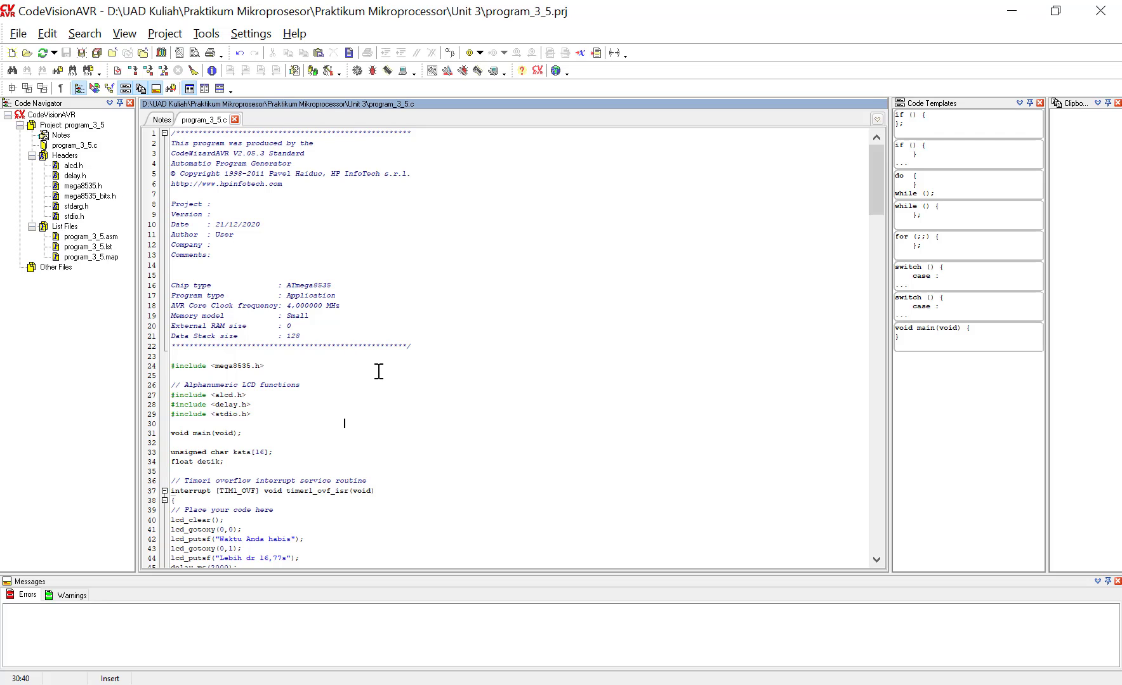
click(165, 33)
click(267, 116)
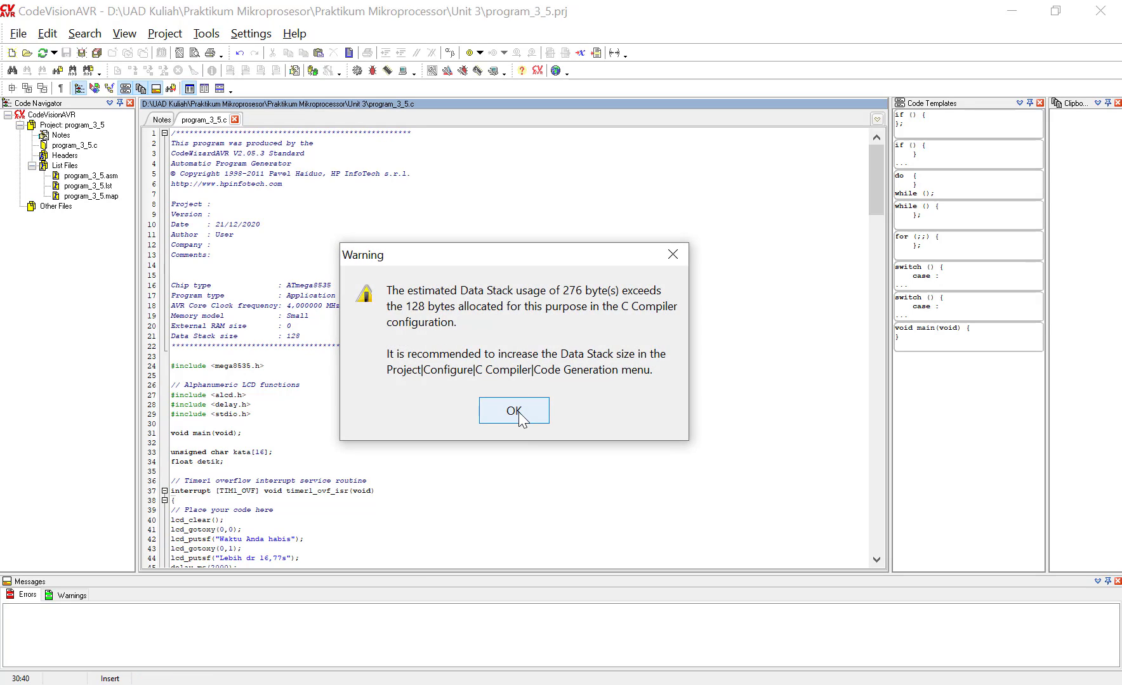
click(514, 410)
click(628, 518)
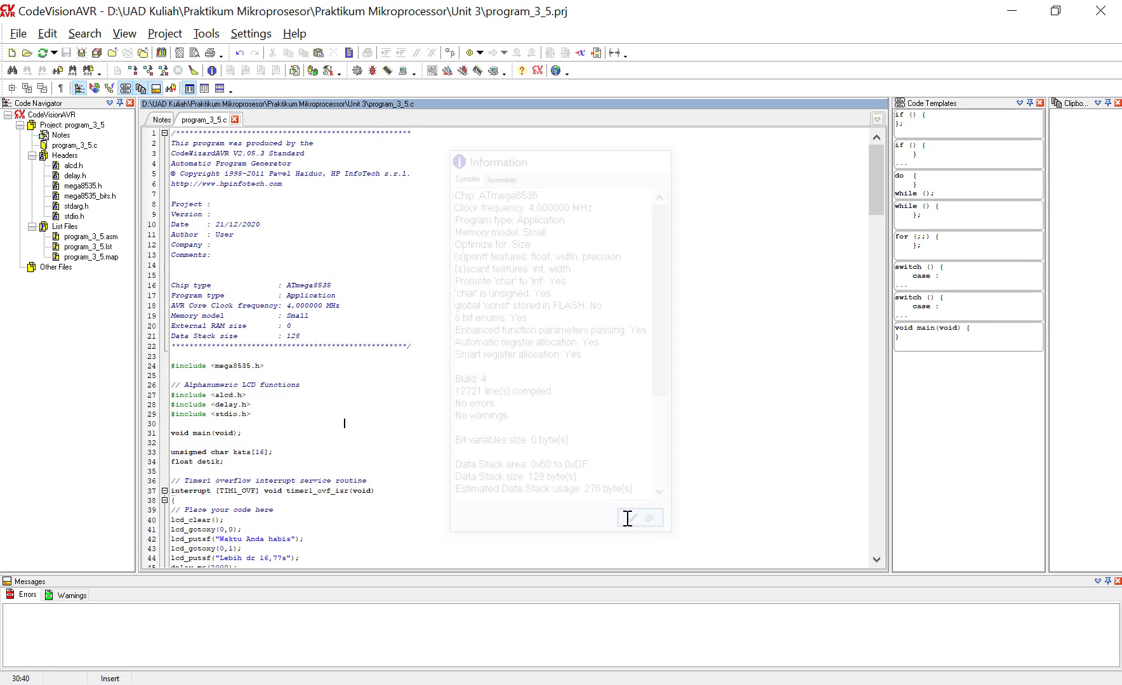
Switch to ISIS, simulate the circuit with the rebuilt program, operate the PD0 button twice and close the error log
key(alt+Tab)
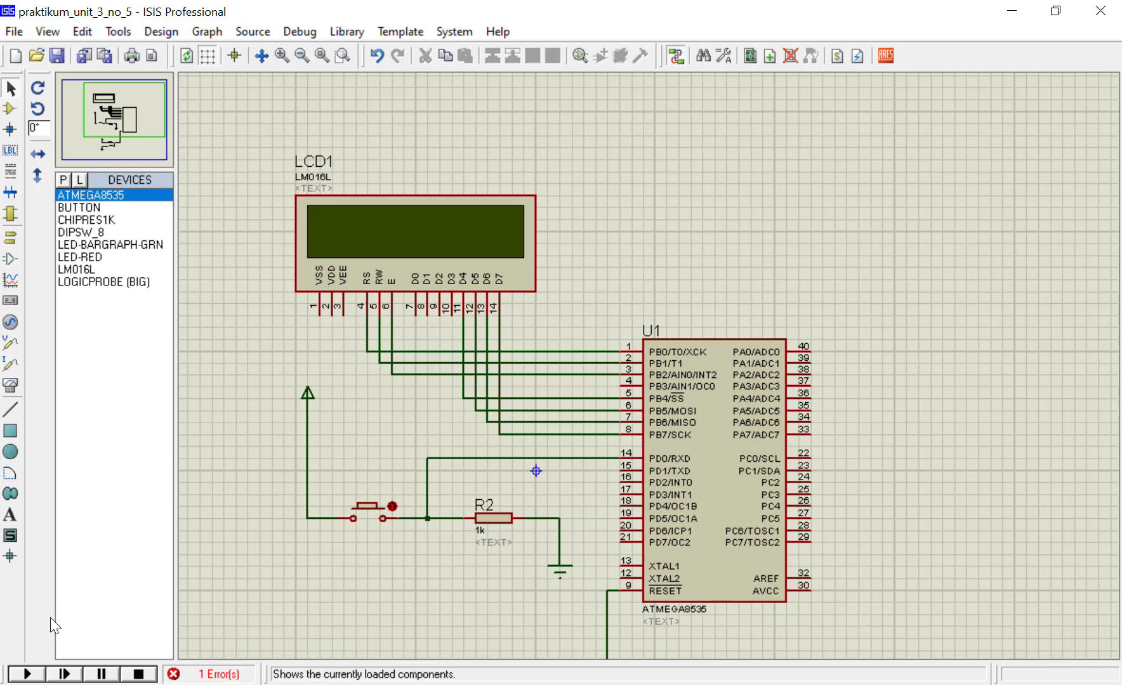
click(27, 674)
click(365, 511)
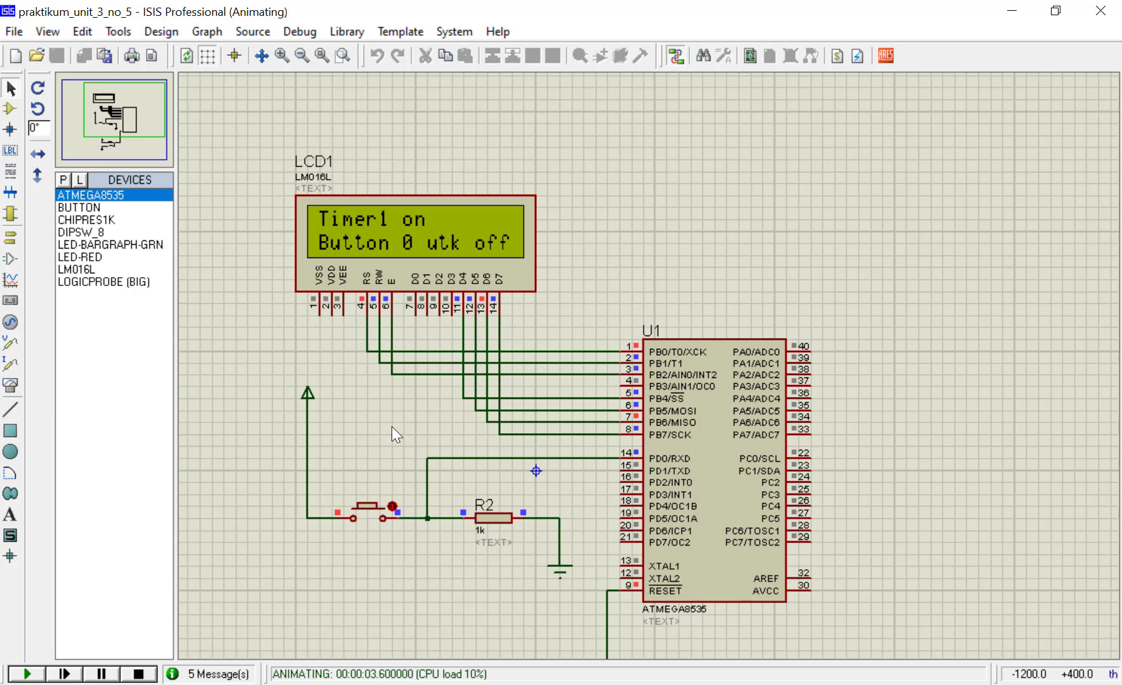
click(364, 506)
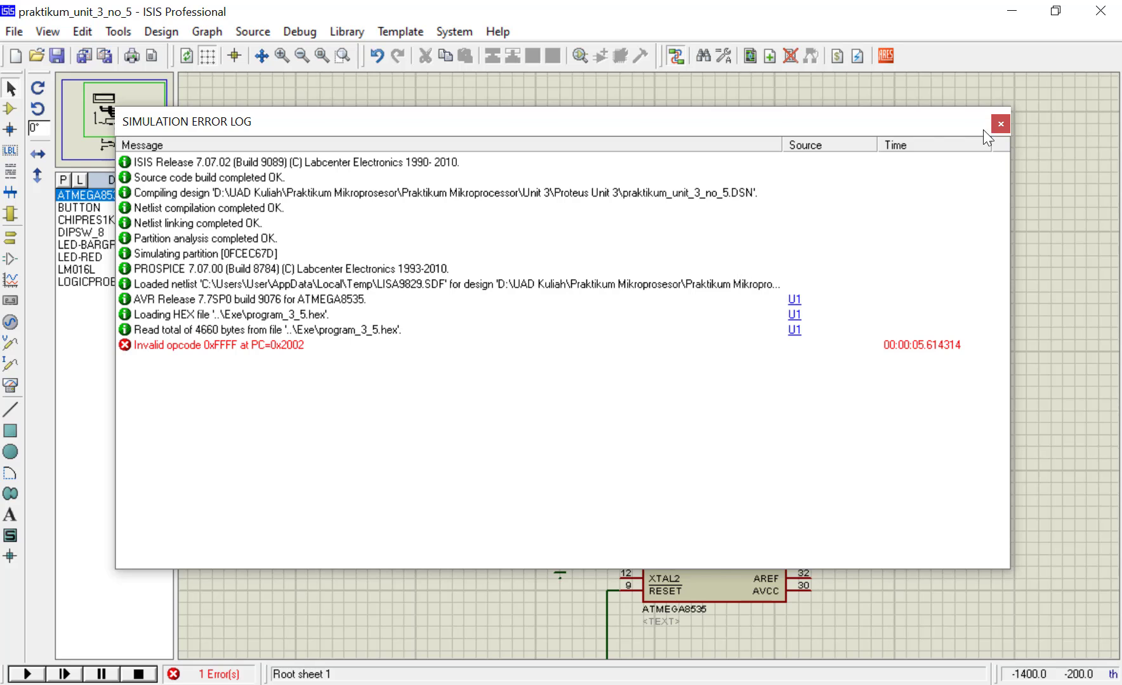
click(1000, 124)
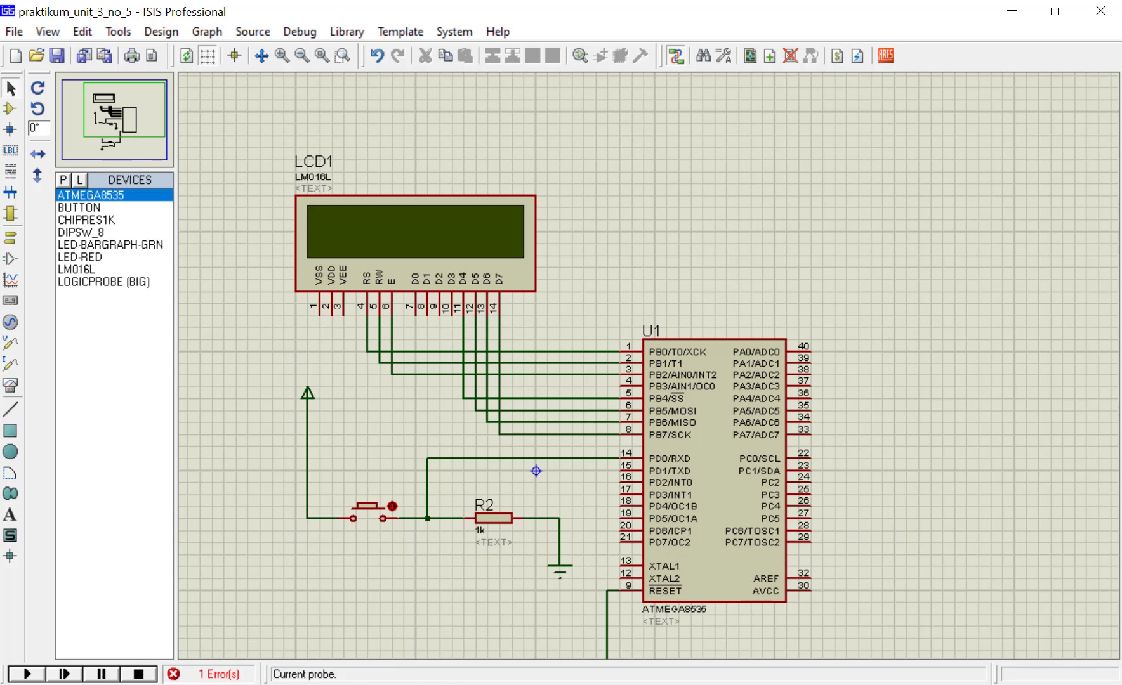
Switch to CodeVisionAVR, reselect float, width, precision as the (s)printf features in the project's C compiler configuration and accept the configuration
key(alt+Tab)
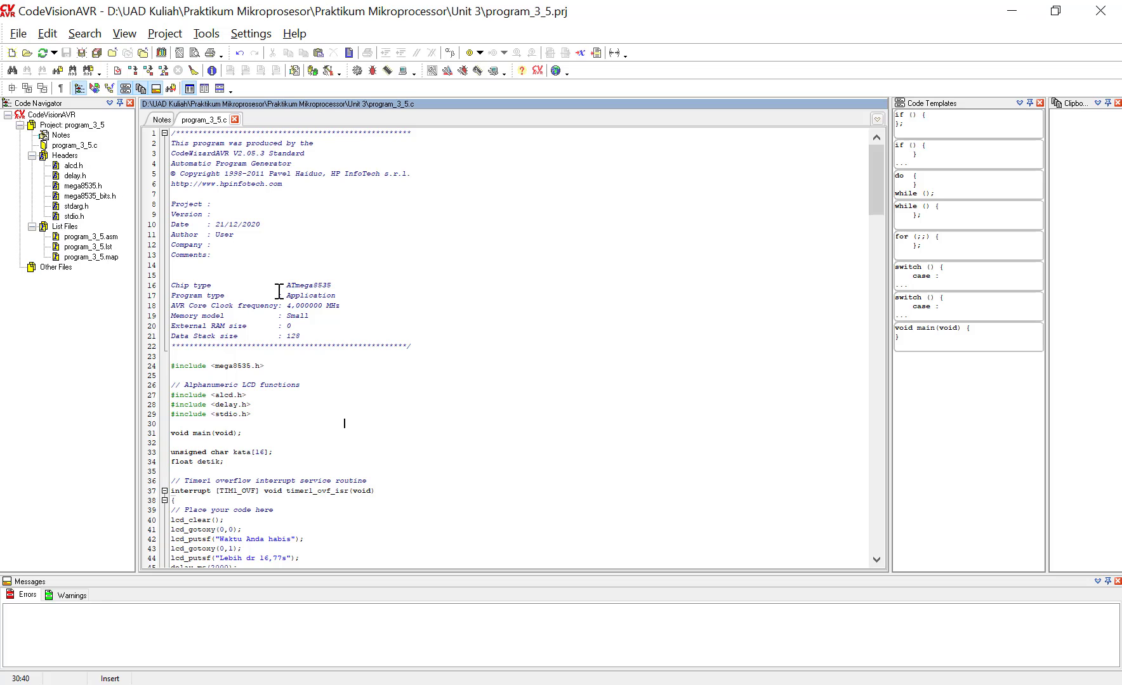
click(165, 33)
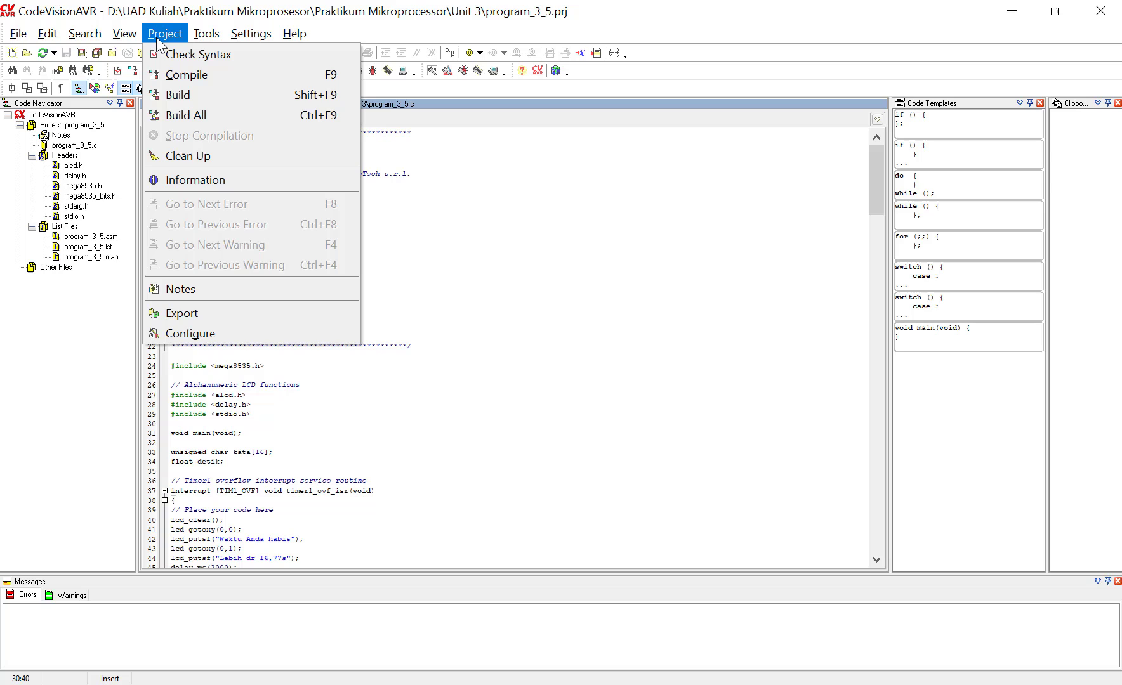
click(190, 333)
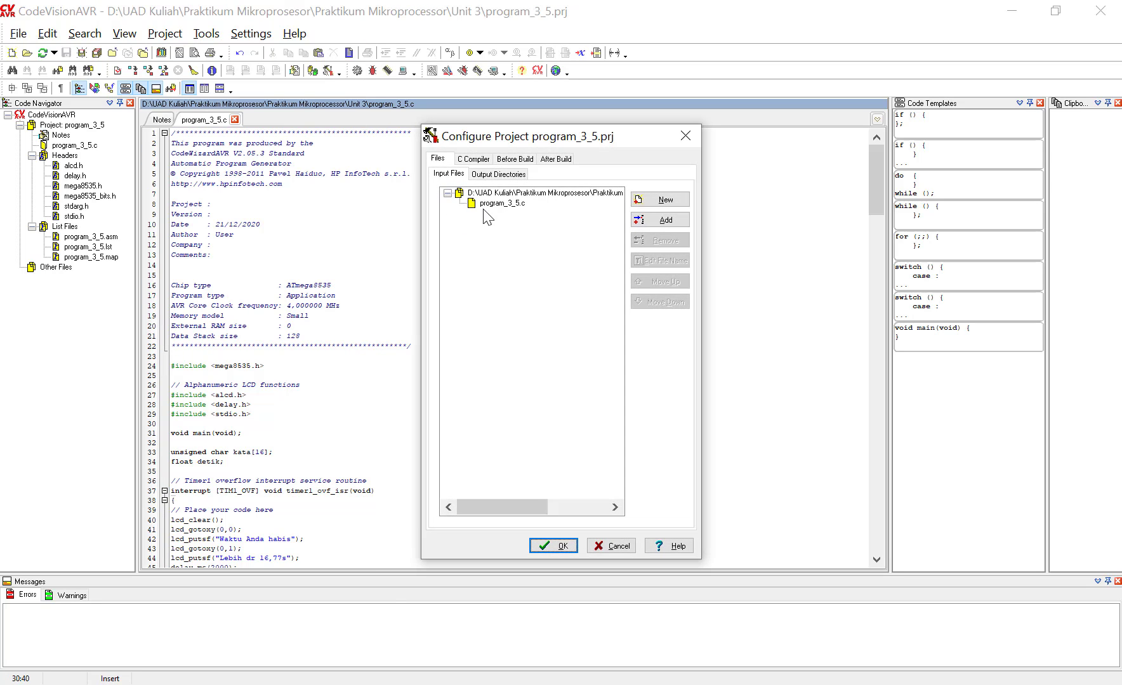
click(481, 159)
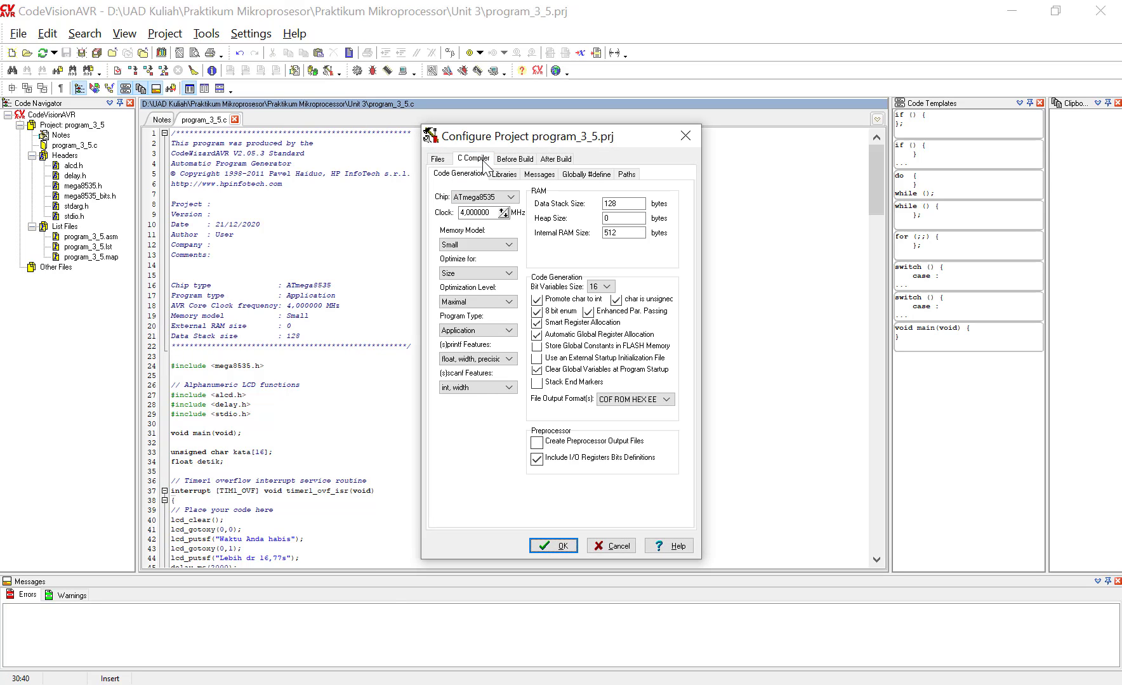
click(508, 360)
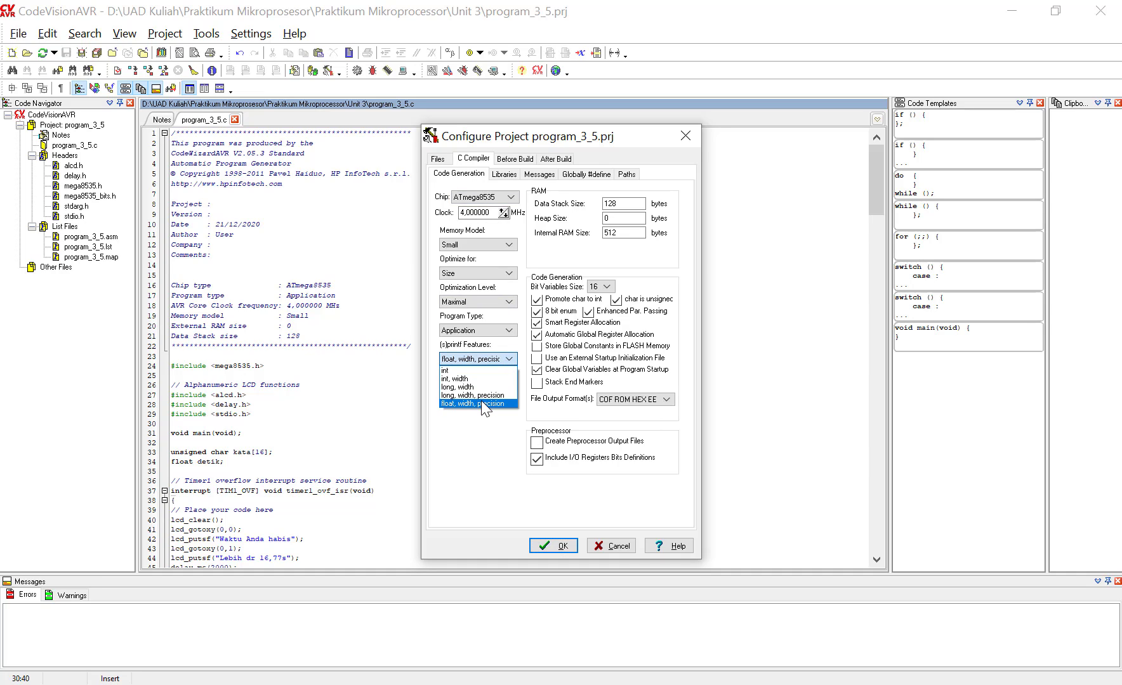
click(481, 400)
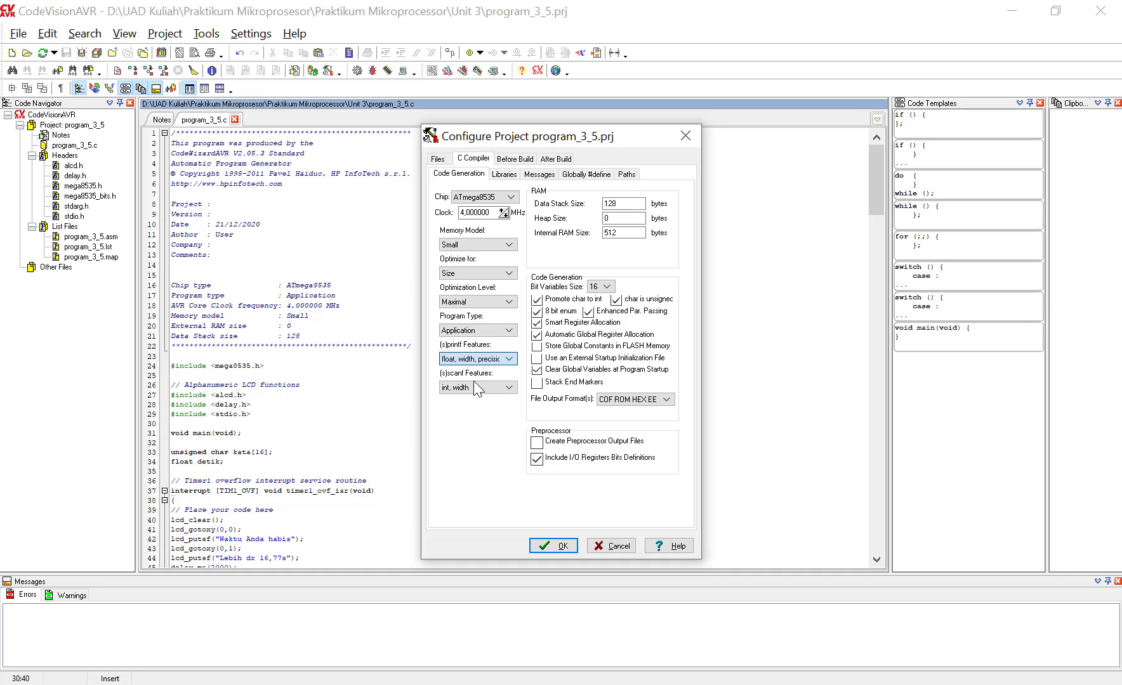
click(474, 388)
click(550, 550)
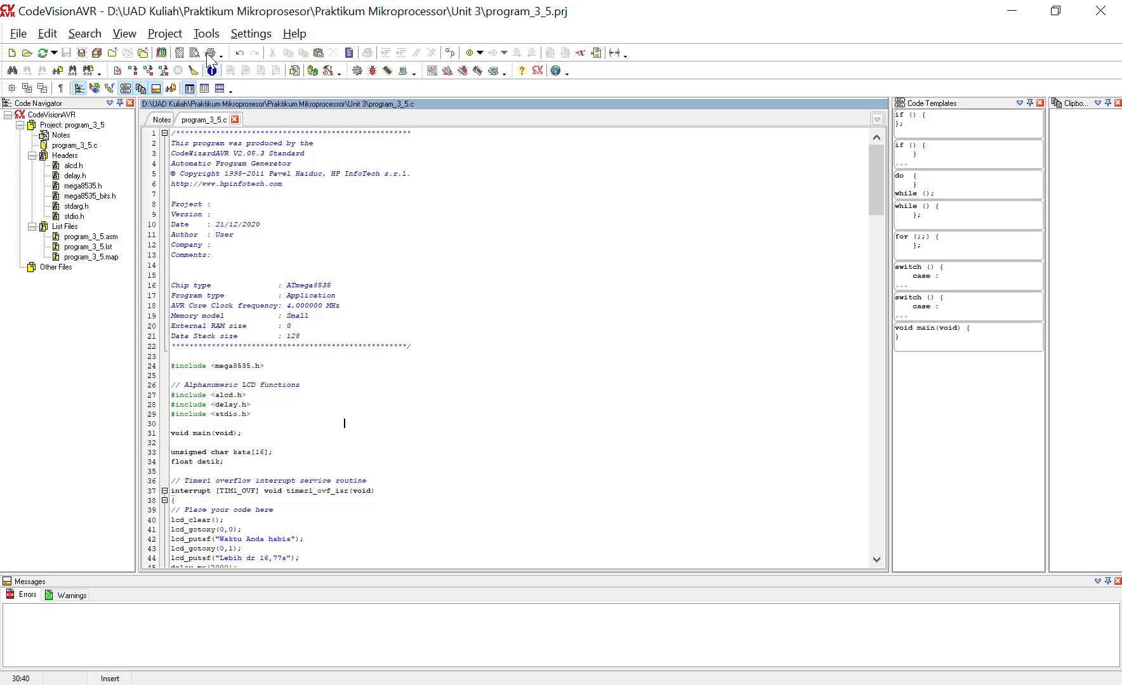
Build all of program_3_5 with the accepted compiler configuration and close the build information
click(164, 33)
click(213, 117)
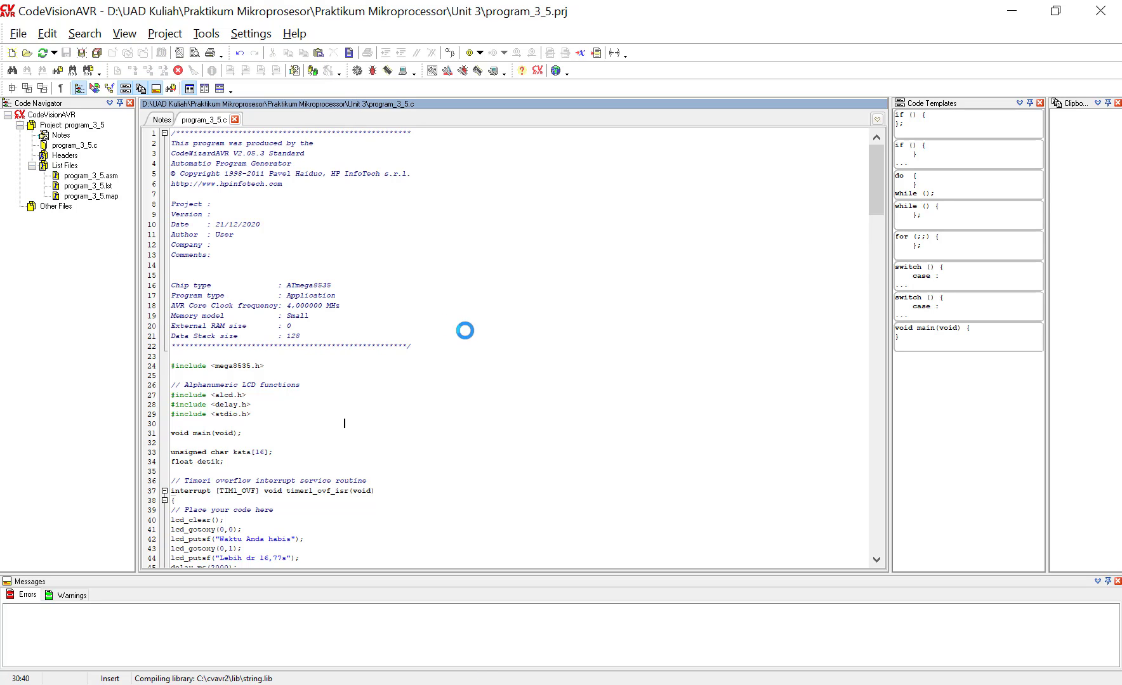
click(628, 527)
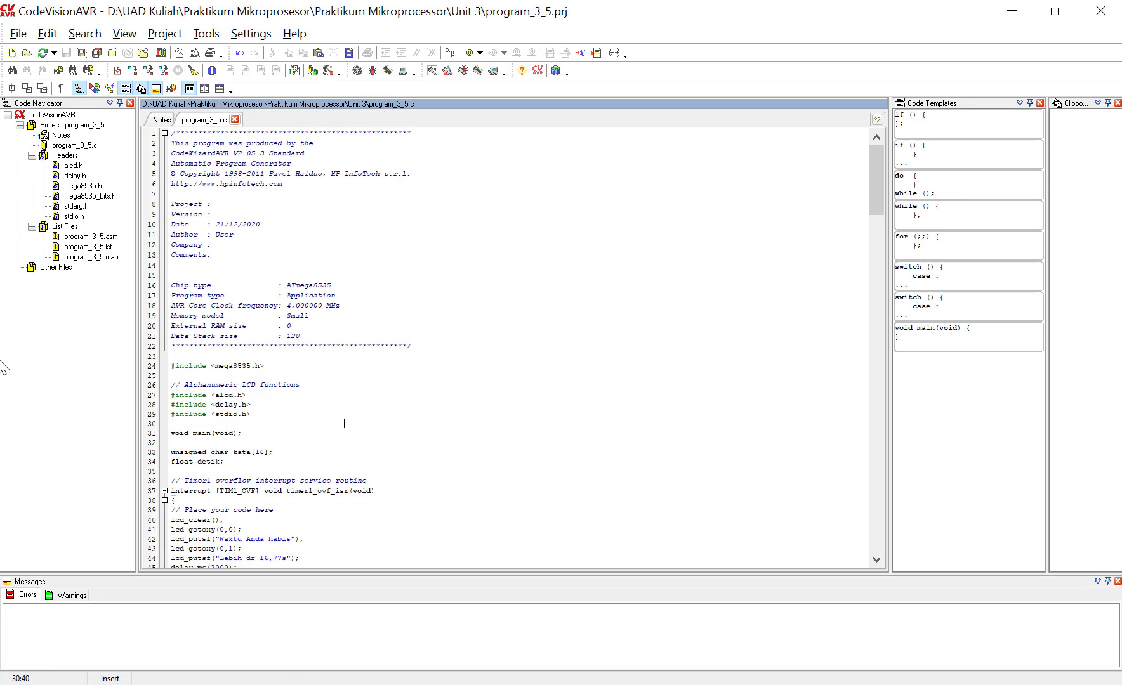
Switch to the practicum manual in Foxit Reader and check its Code Generation settings on page 55
key(alt+Tab)
scroll(512, 394, down, 3)
scroll(511, 419, down, 2)
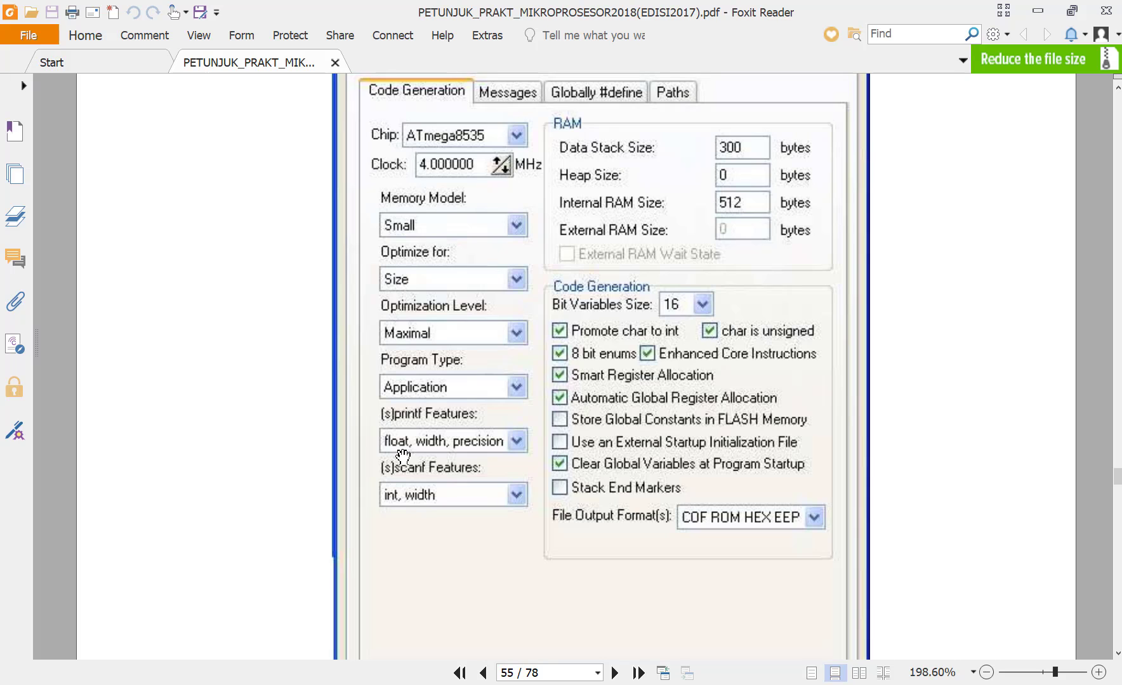
Return to ISIS, run the simulation, turn Timer1 on and off with the PD0 button, and stop the simulation
key(alt+Tab)
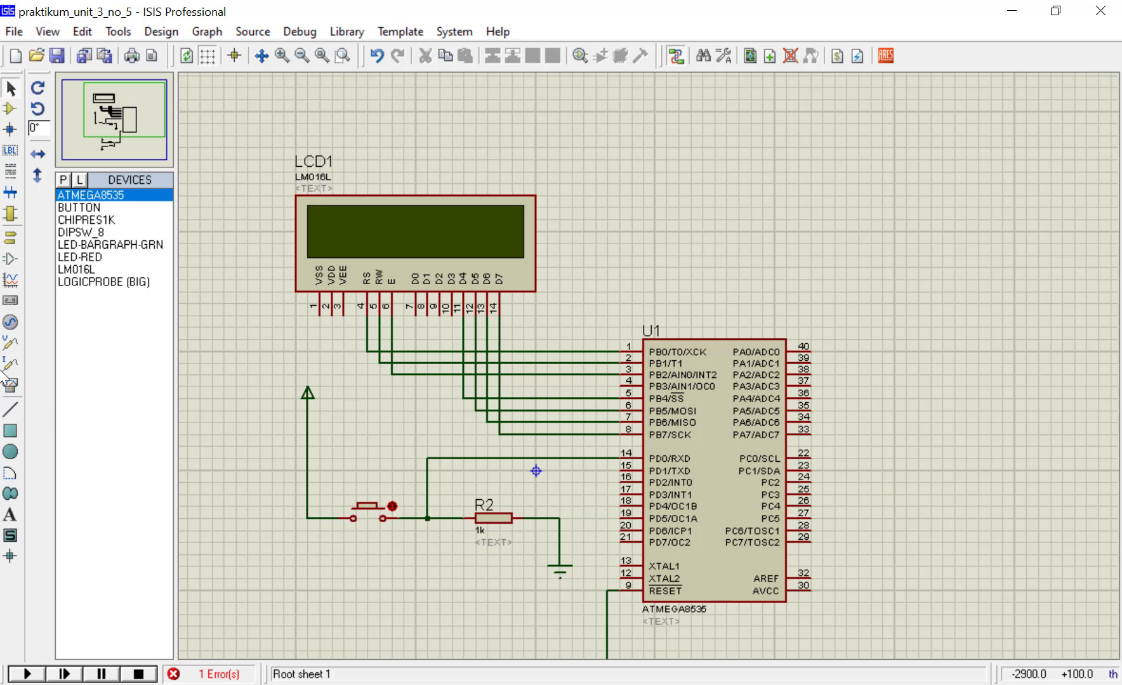
click(28, 674)
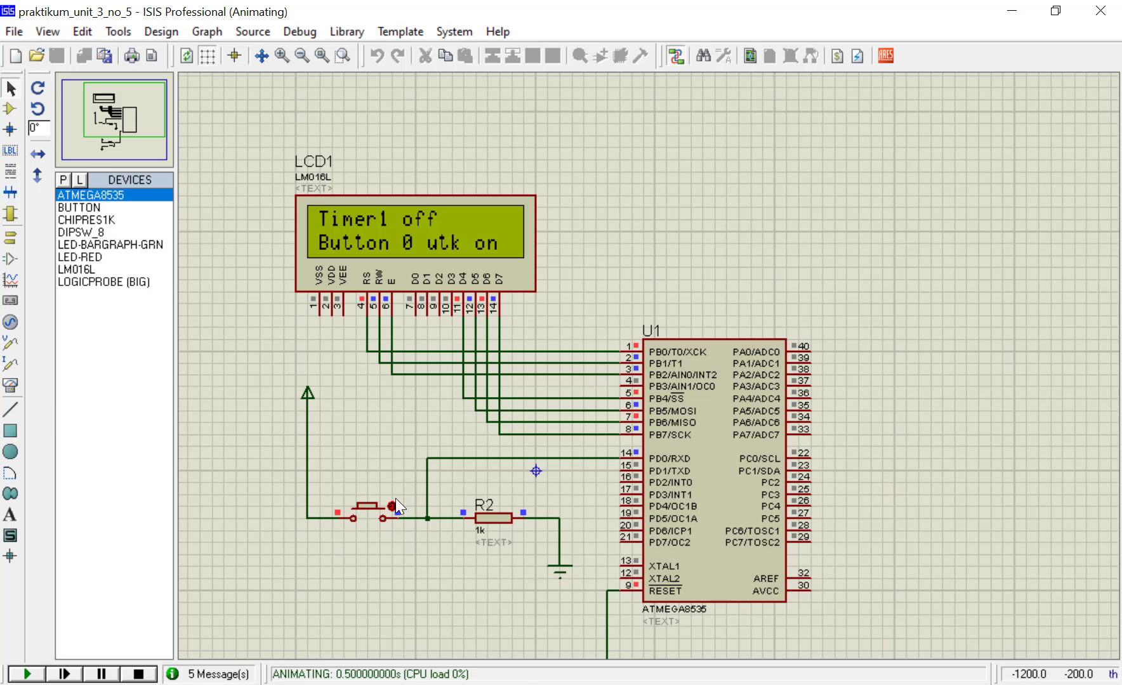
click(381, 513)
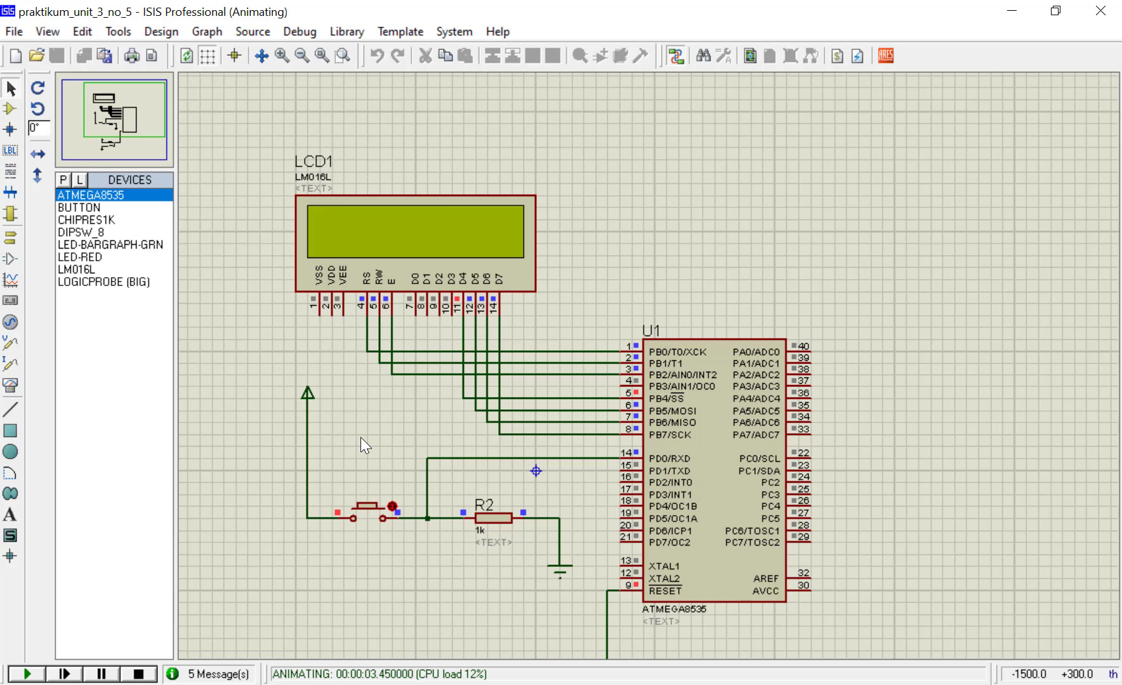
click(376, 515)
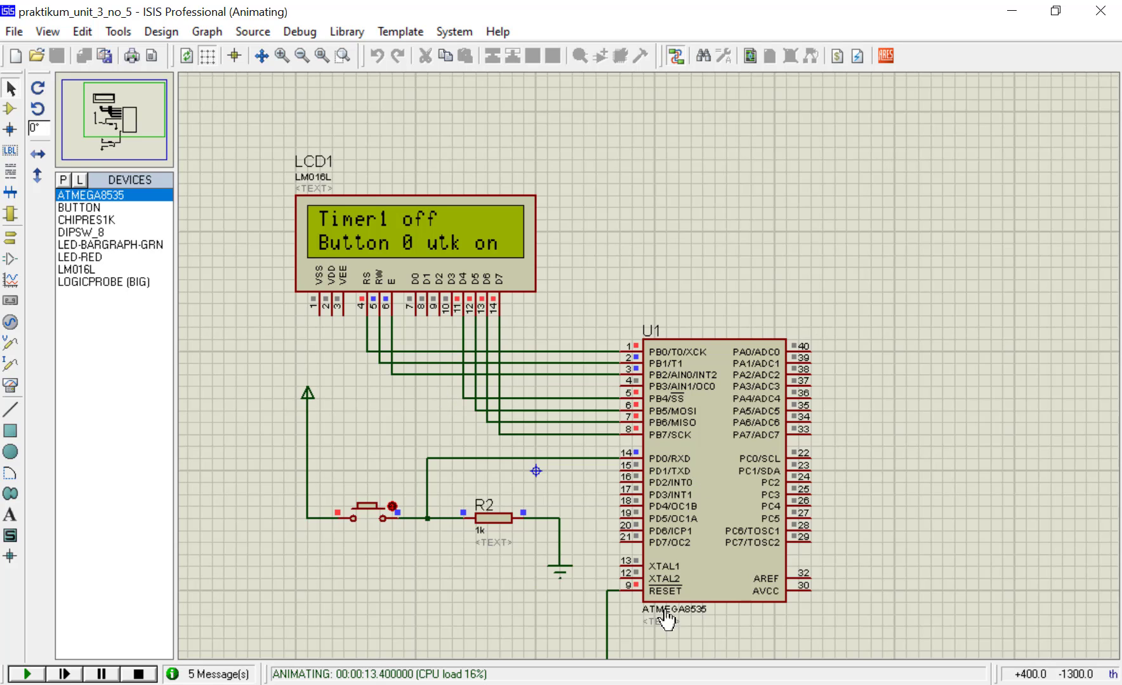
click(138, 674)
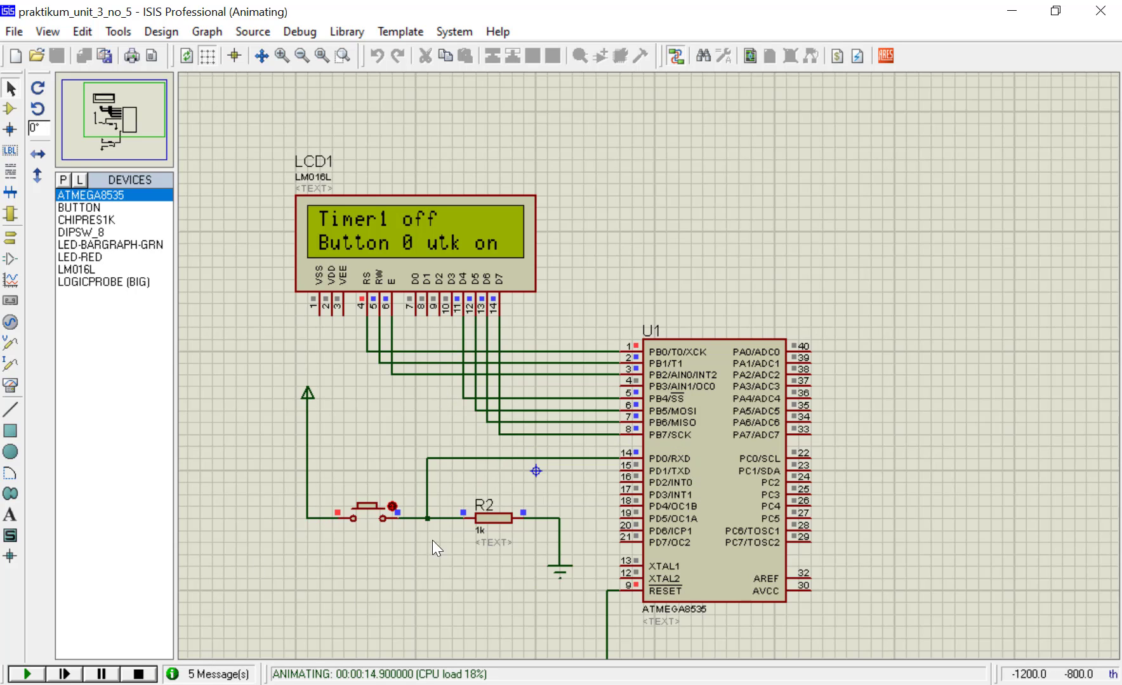